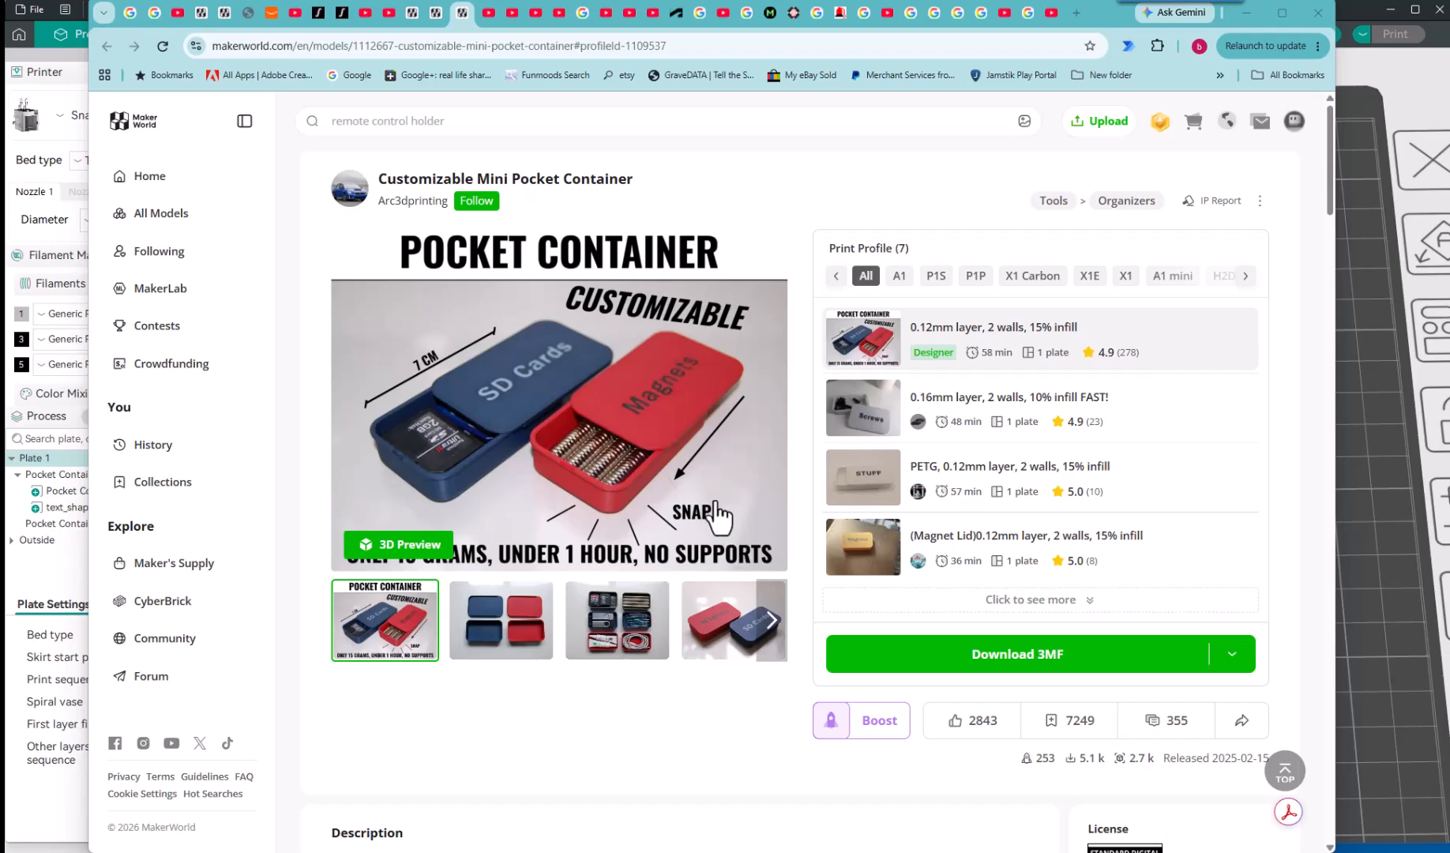
Switch to Snapmaker Orca and delete the fifth filament, Generic PLA, from the project.
{"action": "left_click", "coordinate": [1244, 14]}
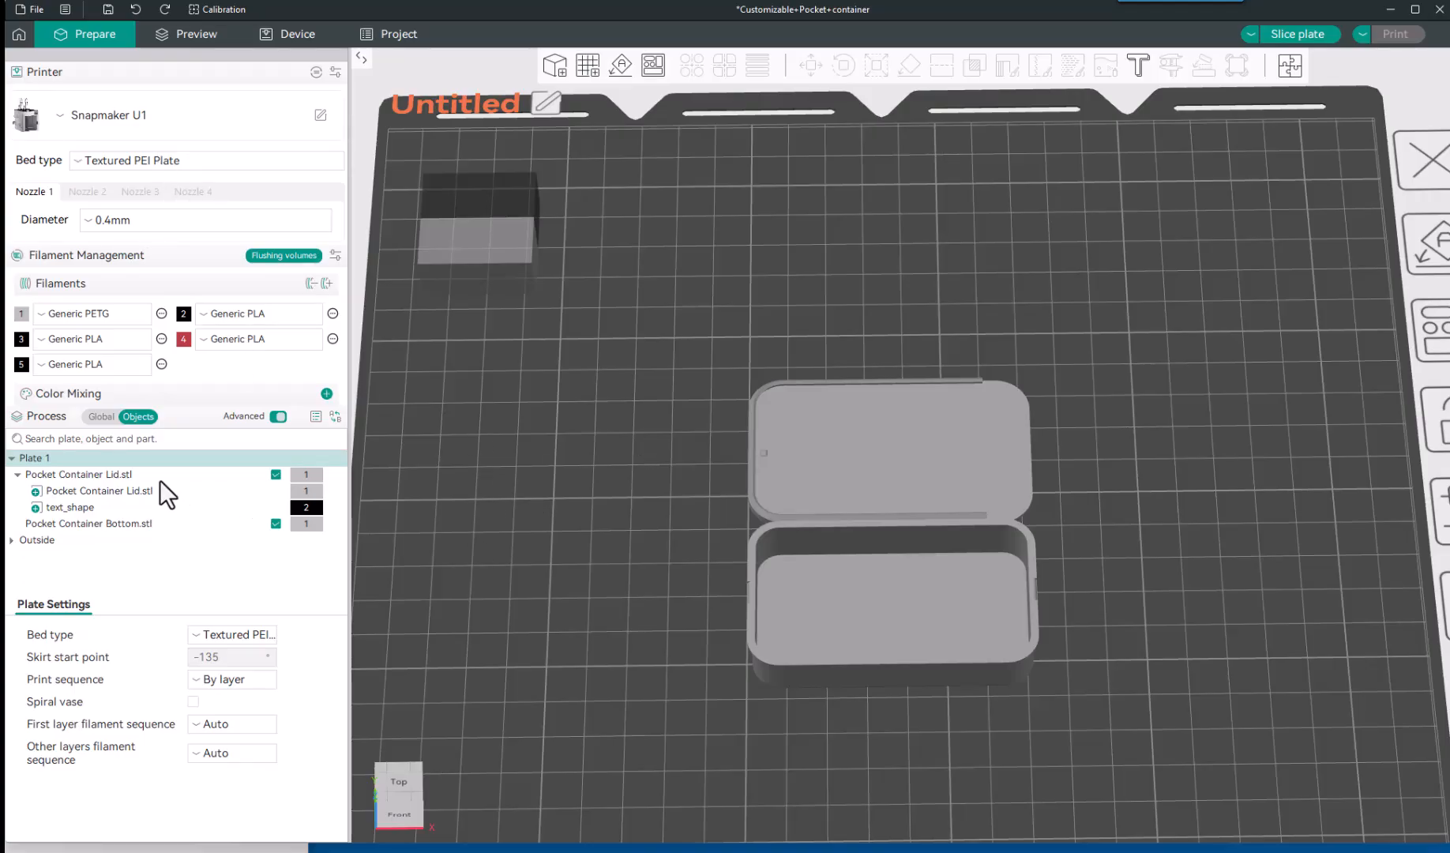
{"action": "left_click", "coordinate": [161, 364]}
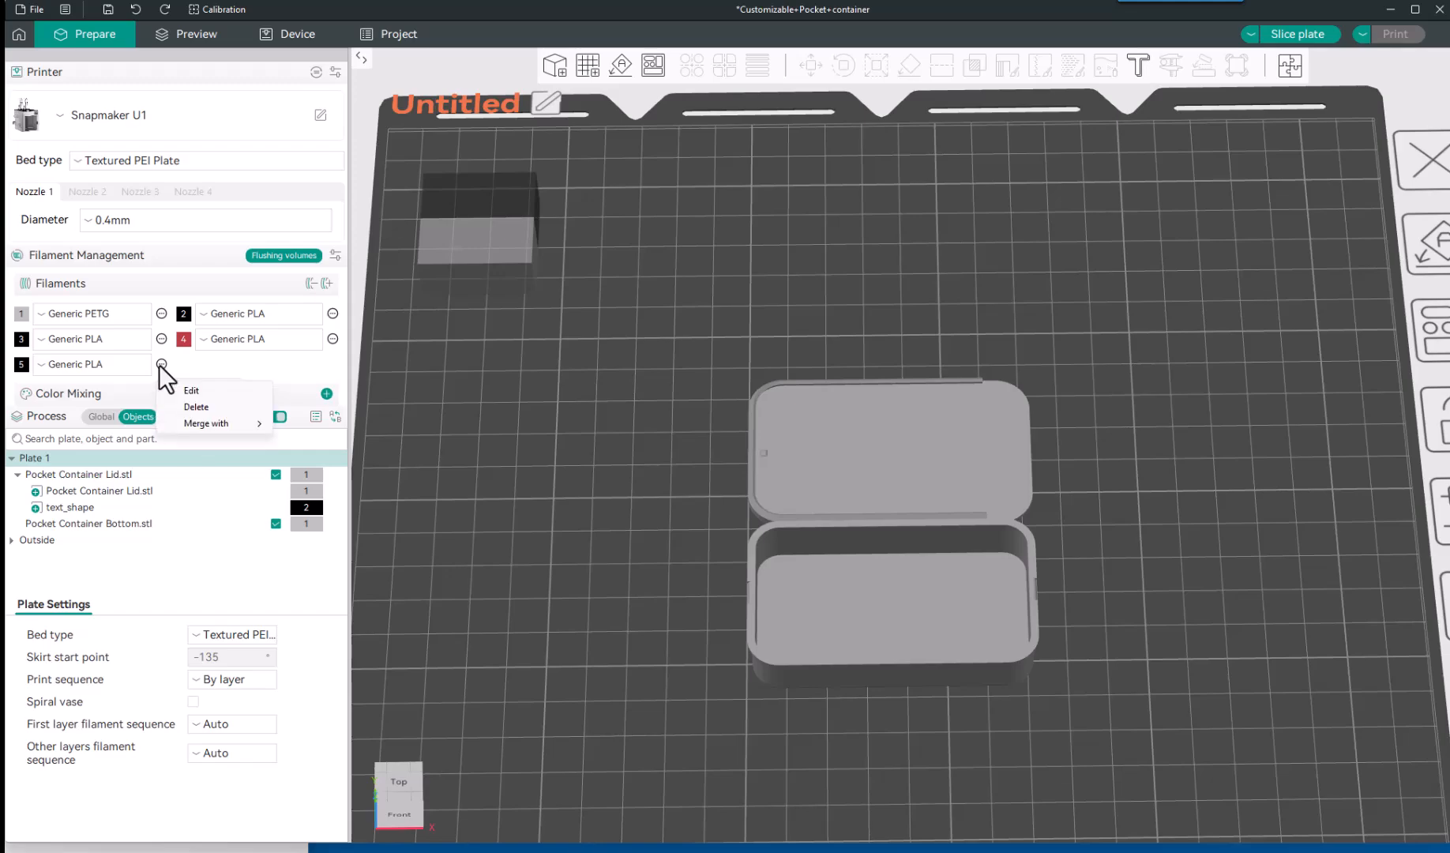
{"action": "left_click", "coordinate": [176, 406]}
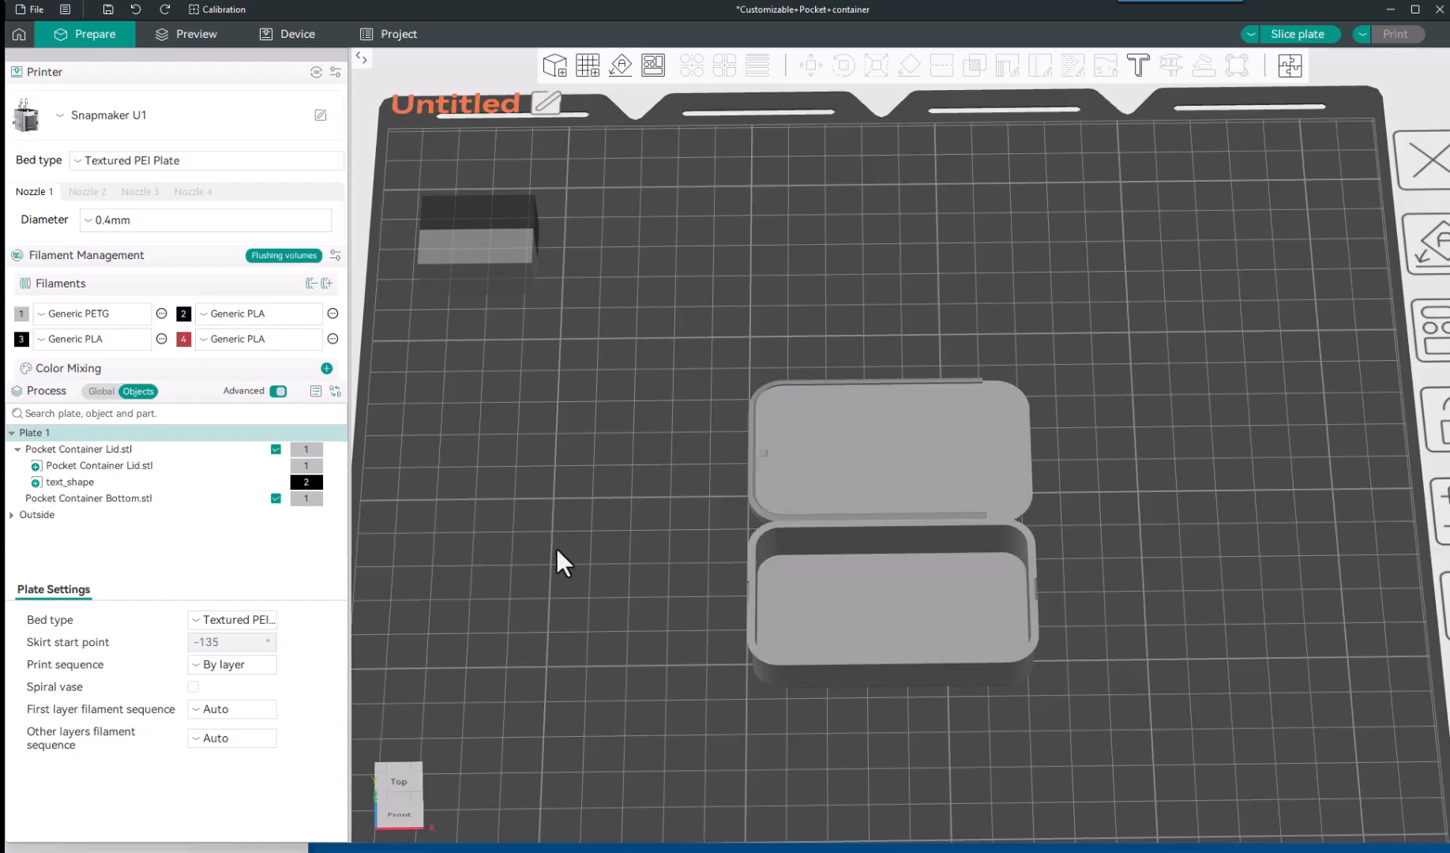
Select the lid's text_shape part and read the customization instructions and print settings in the MakerWorld model description.
{"action": "left_click", "coordinate": [100, 483]}
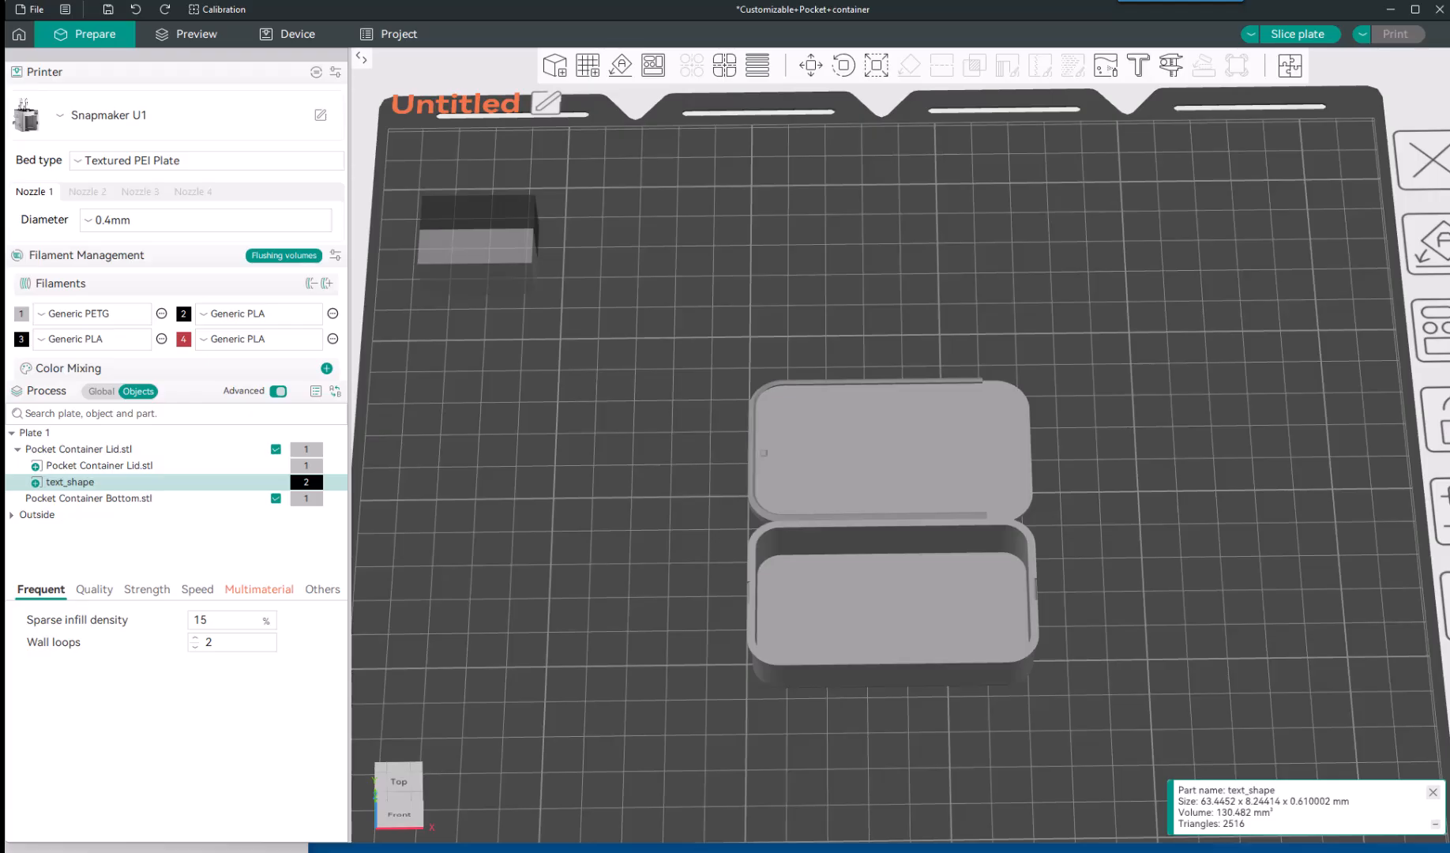
{"action": "left_click", "coordinate": [696, 846]}
{"action": "scroll", "coordinate": [594, 648], "scroll_direction": "down", "scroll_amount": 3}
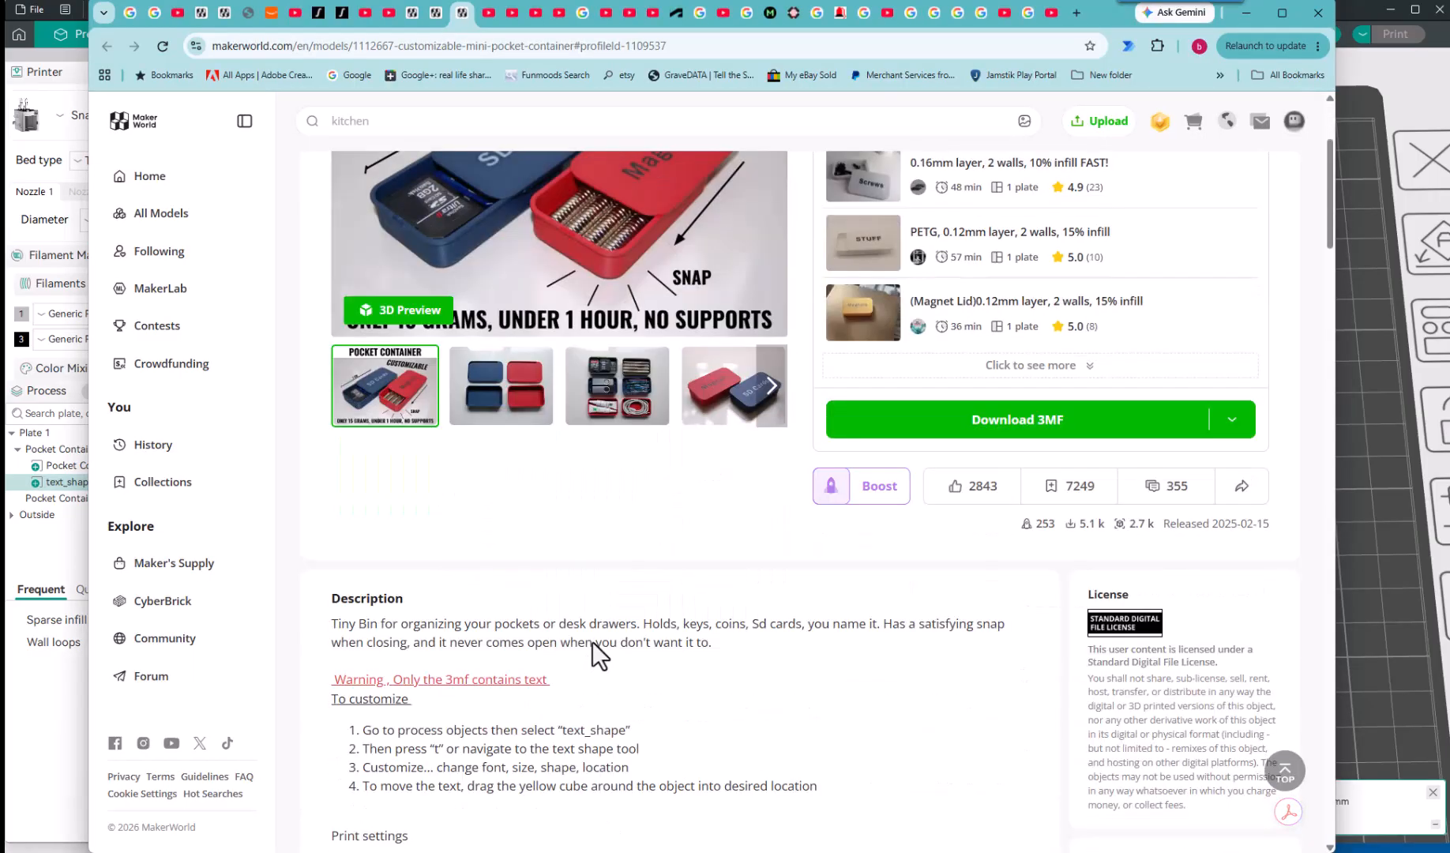
{"action": "scroll", "coordinate": [592, 641], "scroll_direction": "down", "scroll_amount": 3}
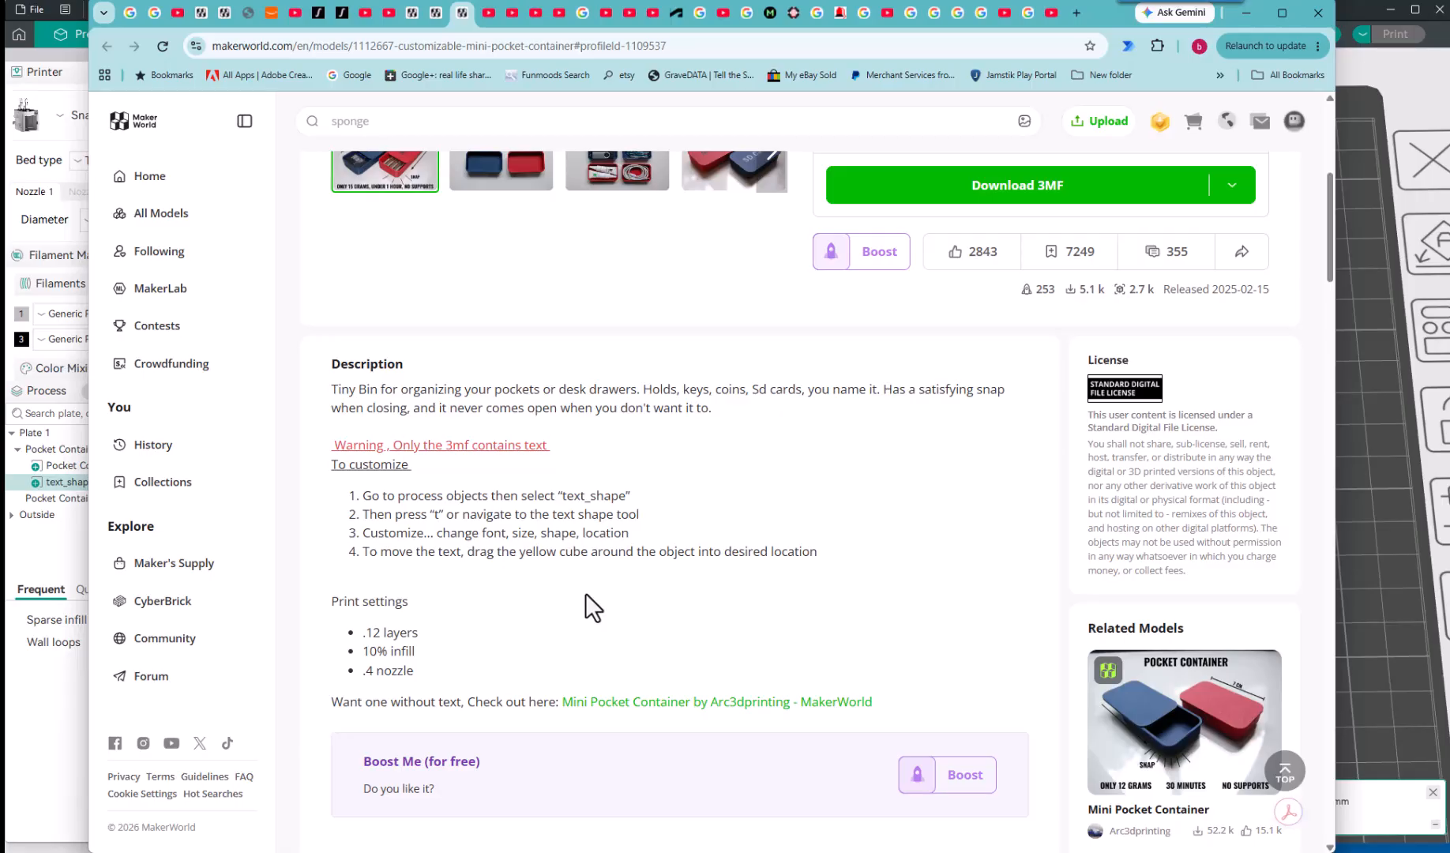
{"action": "left_click", "coordinate": [1240, 14]}
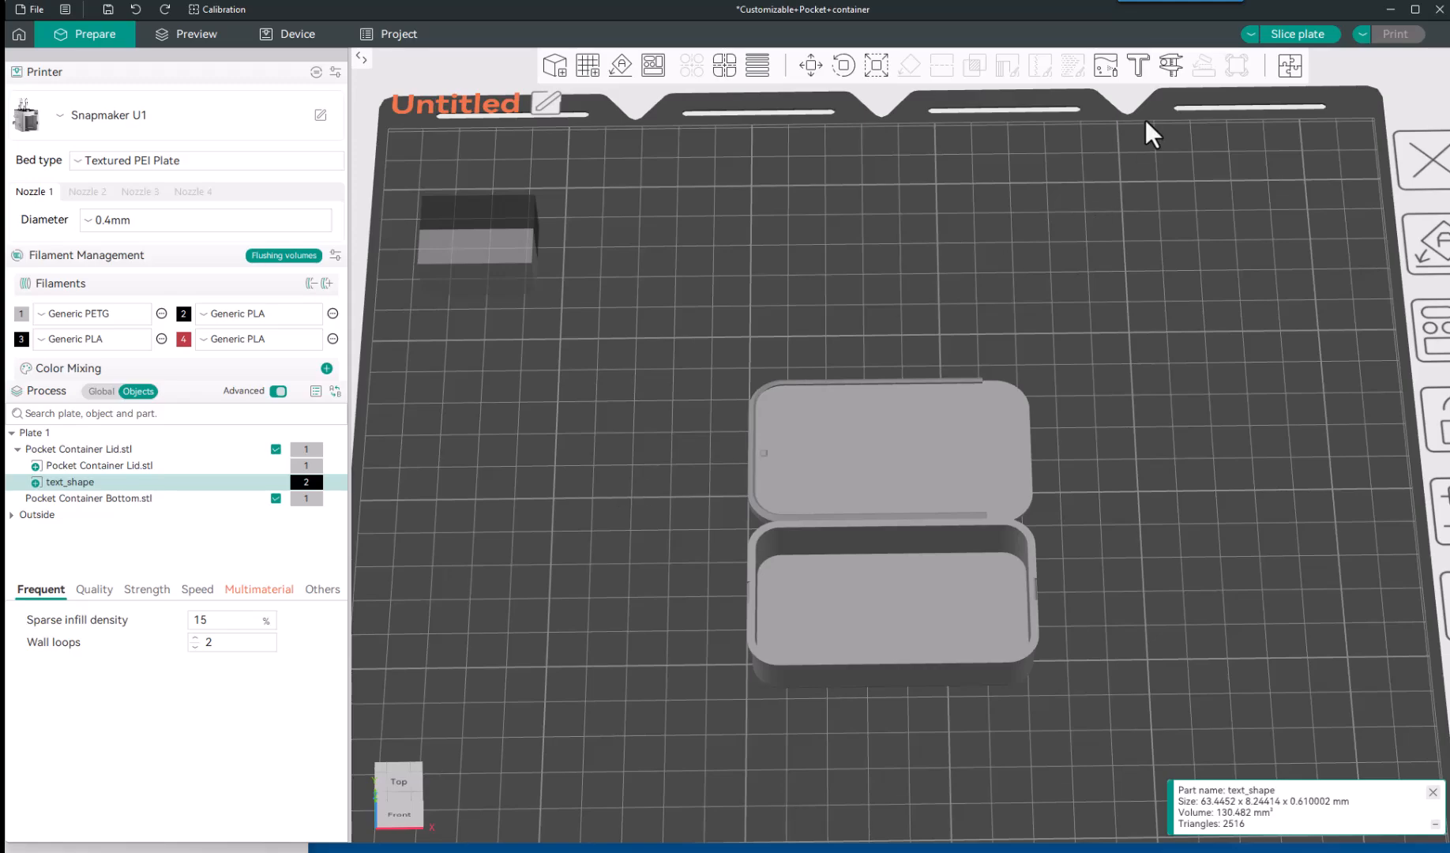
Examine the pocket container's lid and bottom from the side and from above.
{"action": "left_click", "coordinate": [904, 447]}
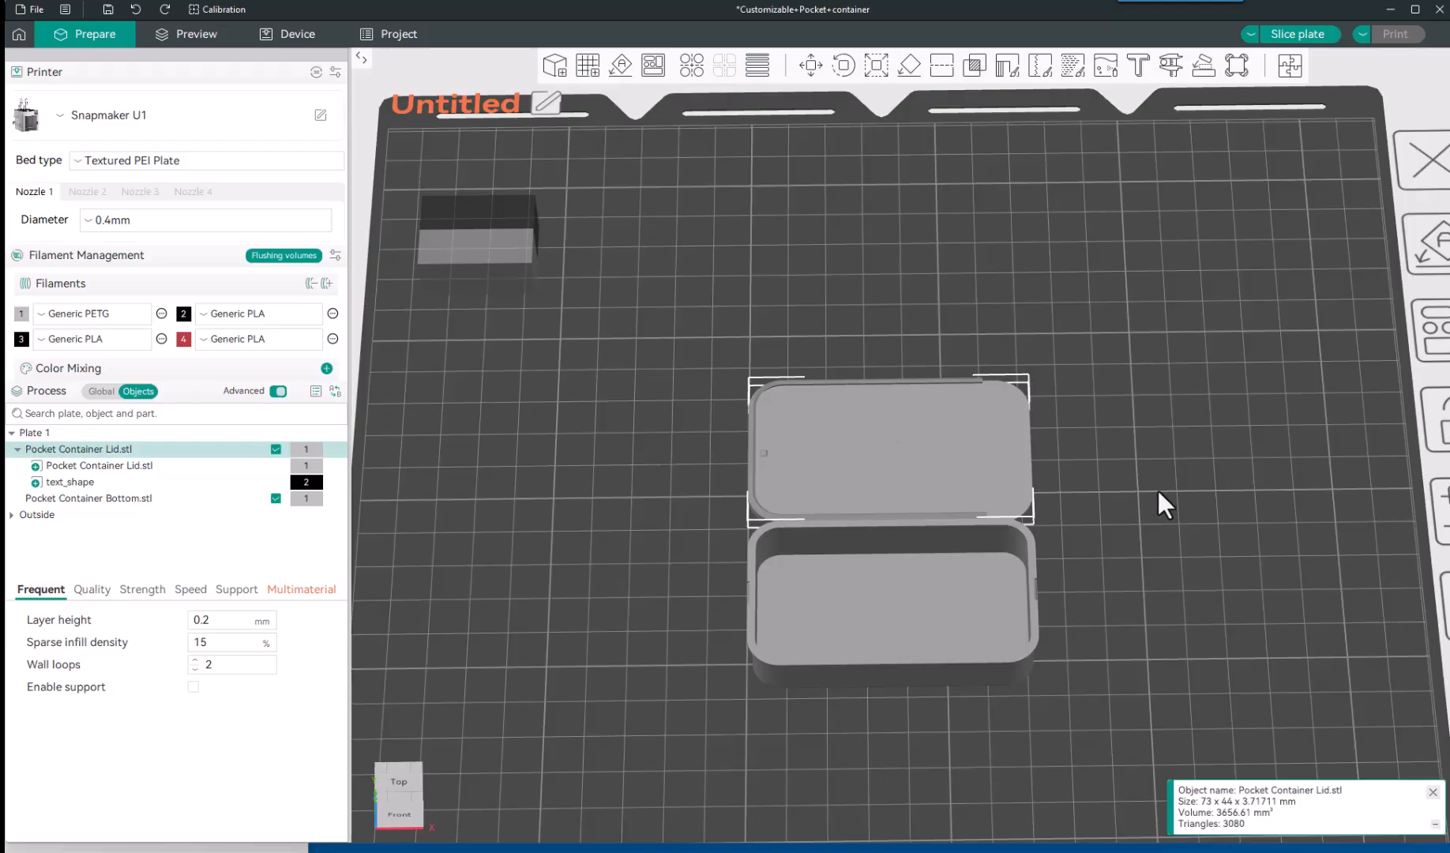
{"action": "left_click", "coordinate": [681, 626]}
{"action": "left_click_drag", "start_coordinate": [681, 626], "coordinate": [675, 579]}
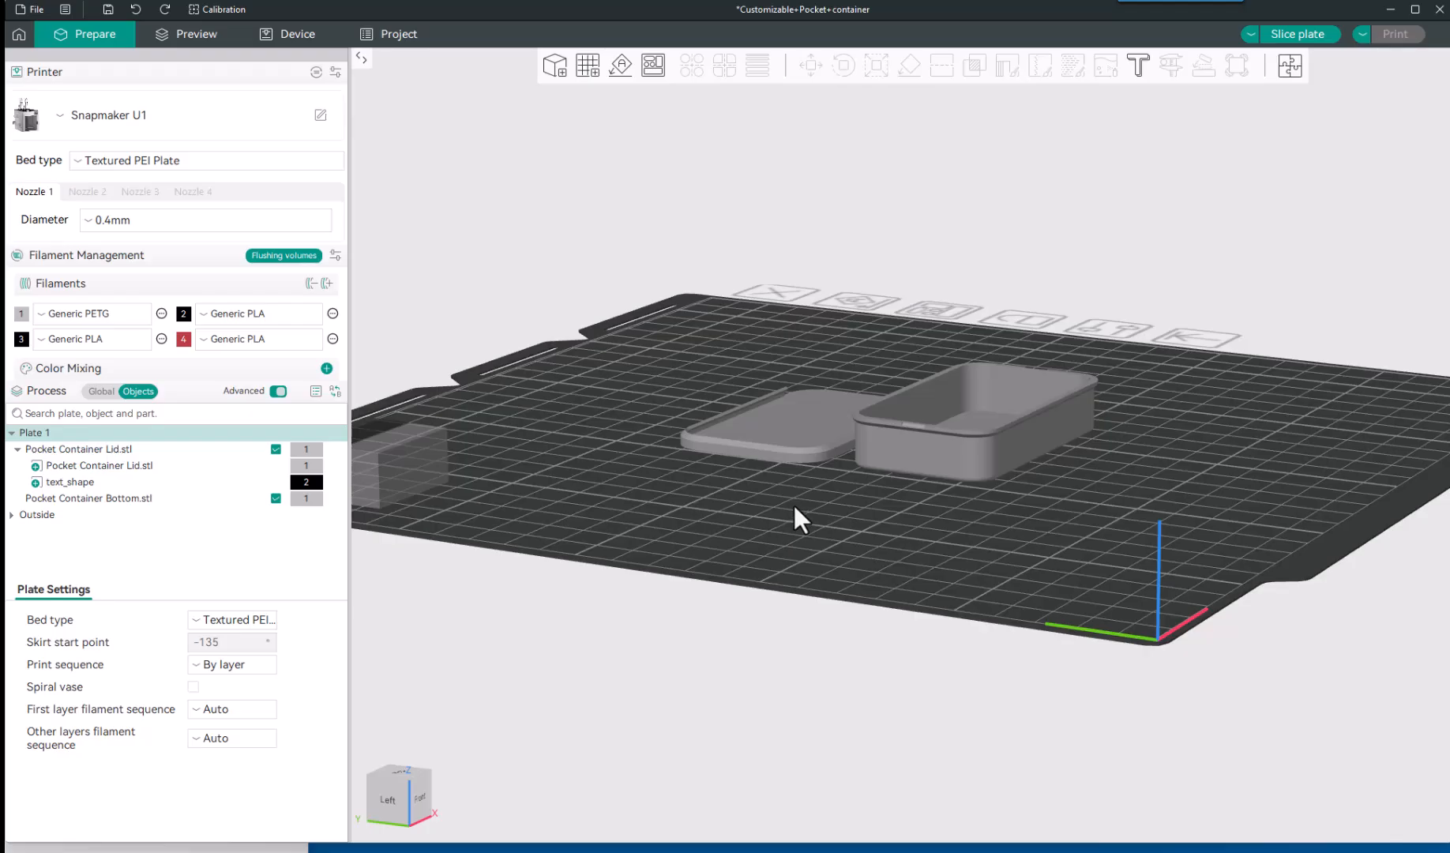
{"action": "scroll", "coordinate": [771, 469], "scroll_direction": "up", "scroll_amount": 5}
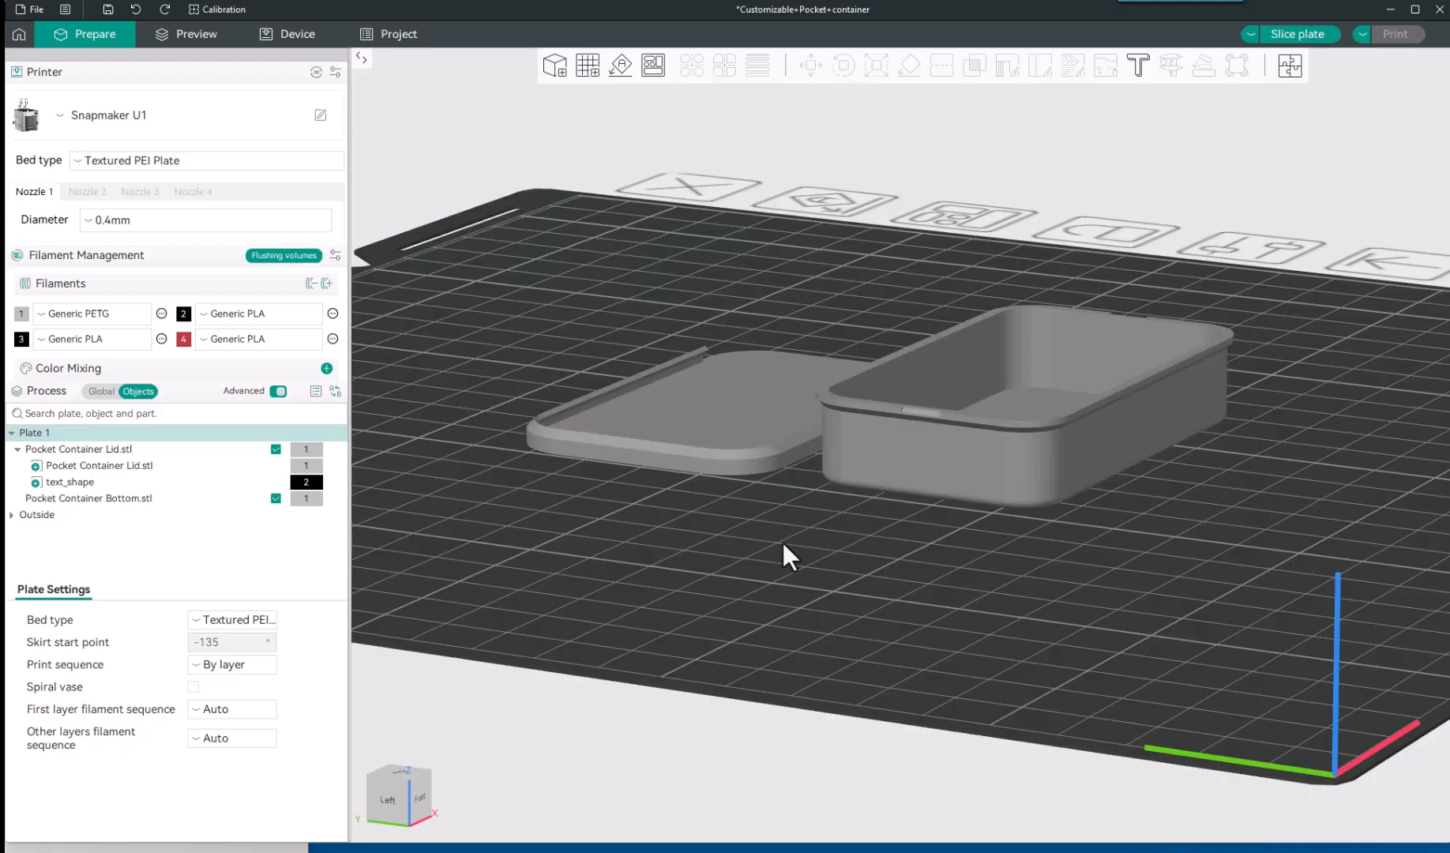
{"action": "scroll", "coordinate": [1068, 402], "scroll_direction": "up", "scroll_amount": 3}
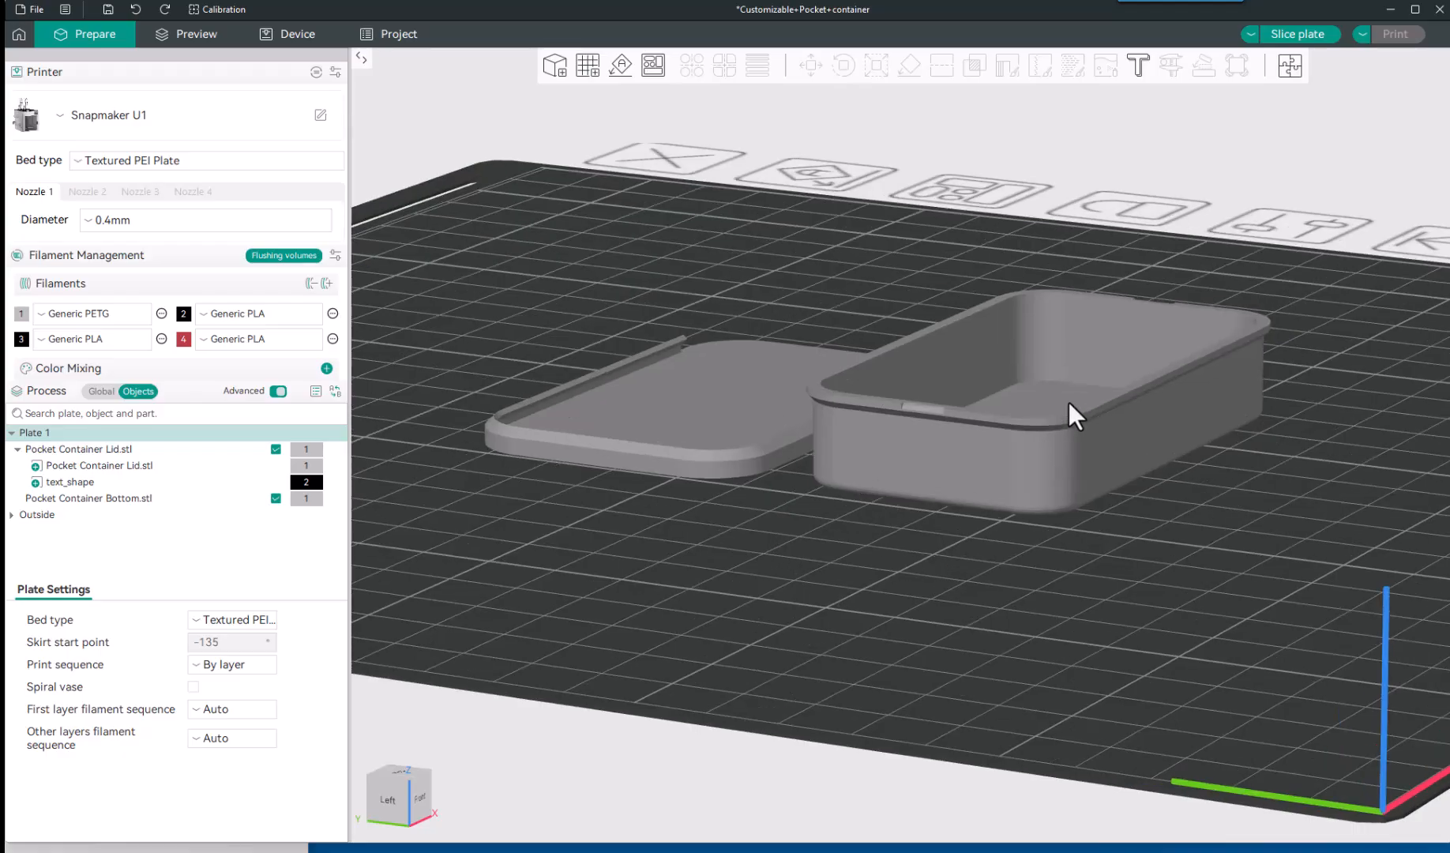
{"action": "scroll", "coordinate": [1069, 404], "scroll_direction": "down", "scroll_amount": 2}
{"action": "scroll", "coordinate": [1069, 405], "scroll_direction": "down", "scroll_amount": 2}
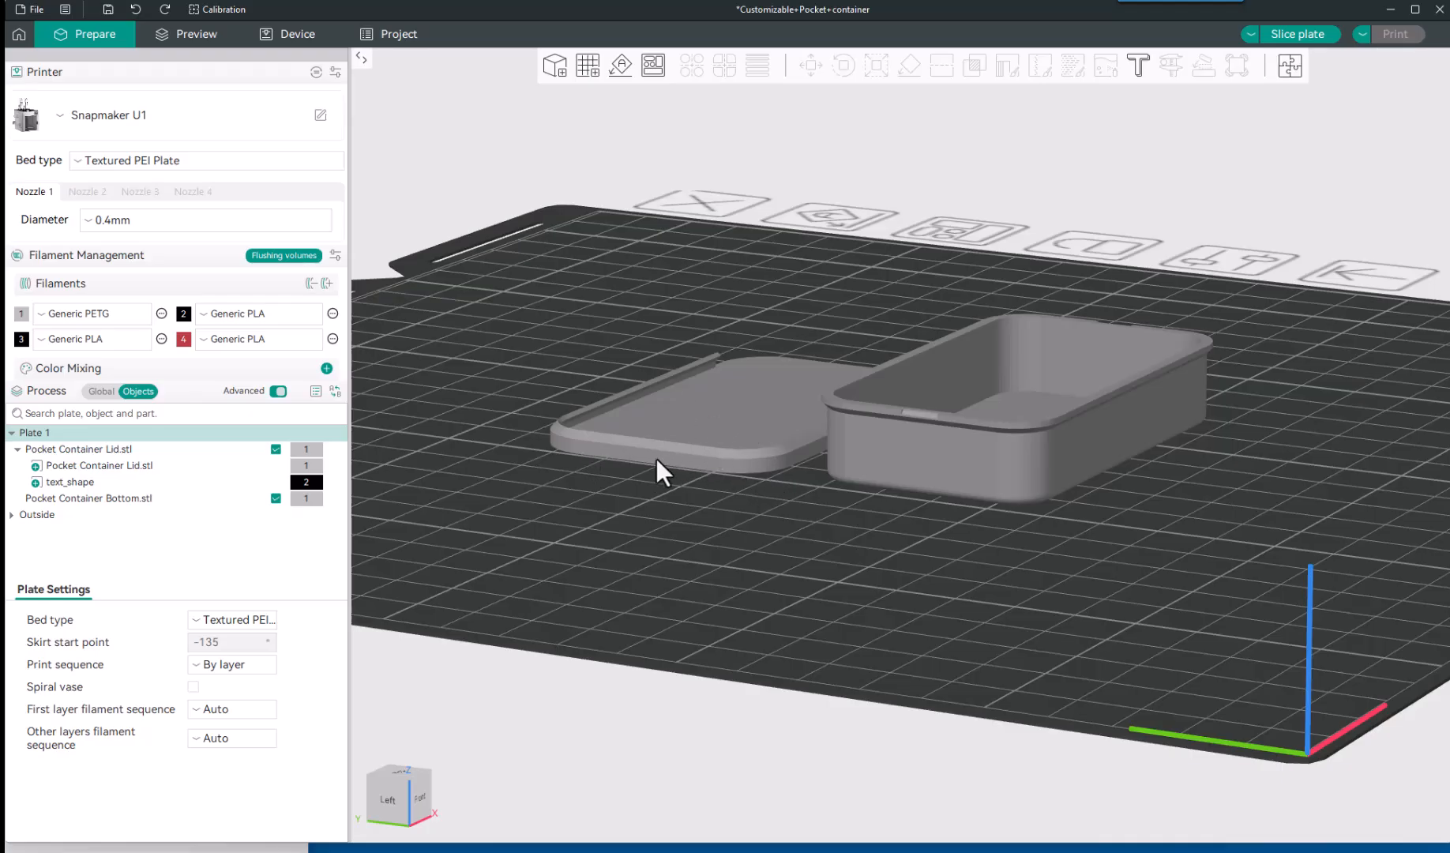
{"action": "left_click_drag", "start_coordinate": [858, 548], "coordinate": [814, 604]}
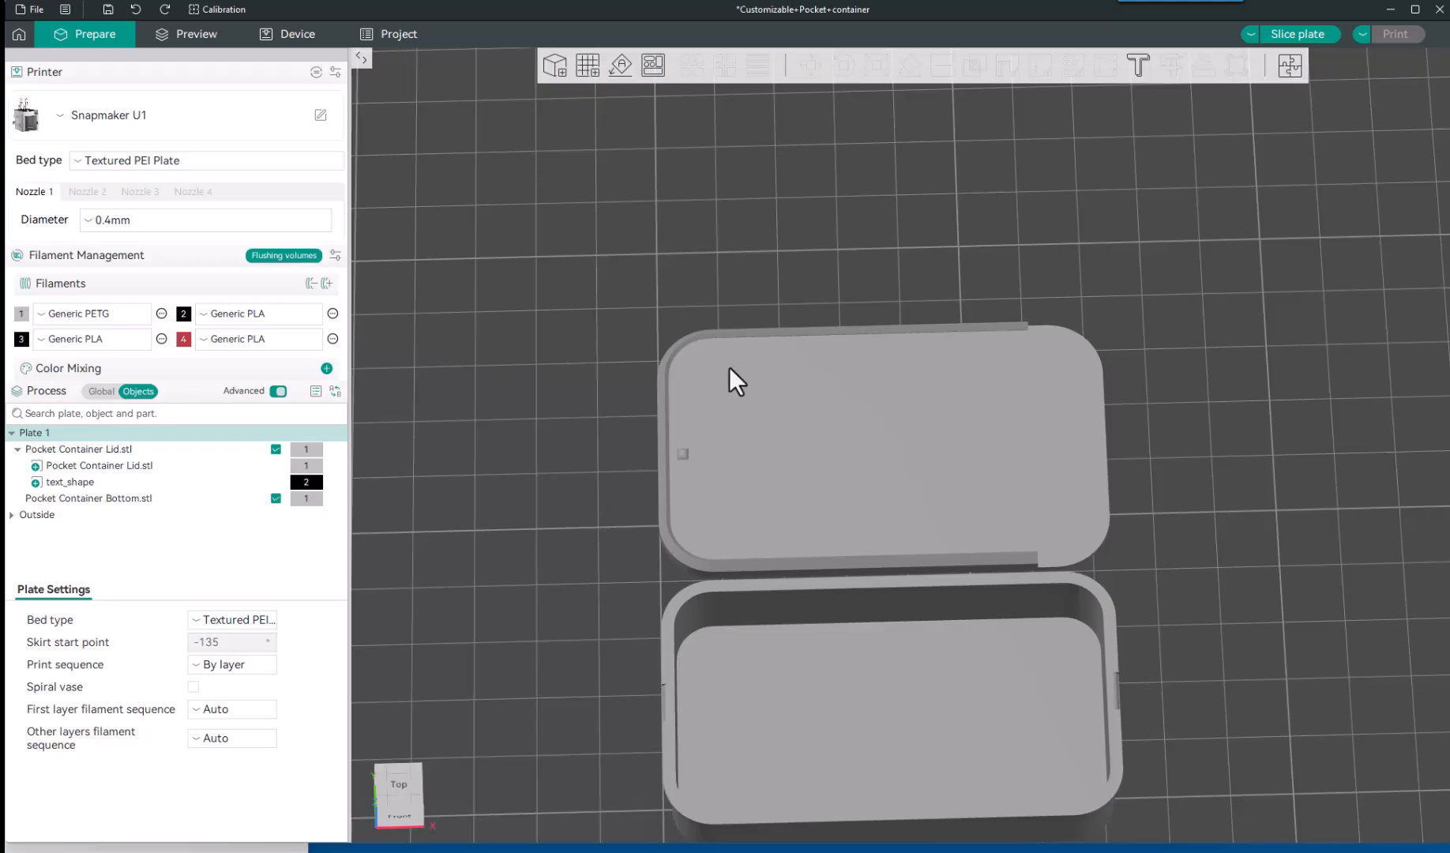
Add embossed text reading "join" to the inner face of the container lid.
{"action": "left_click", "coordinate": [805, 461]}
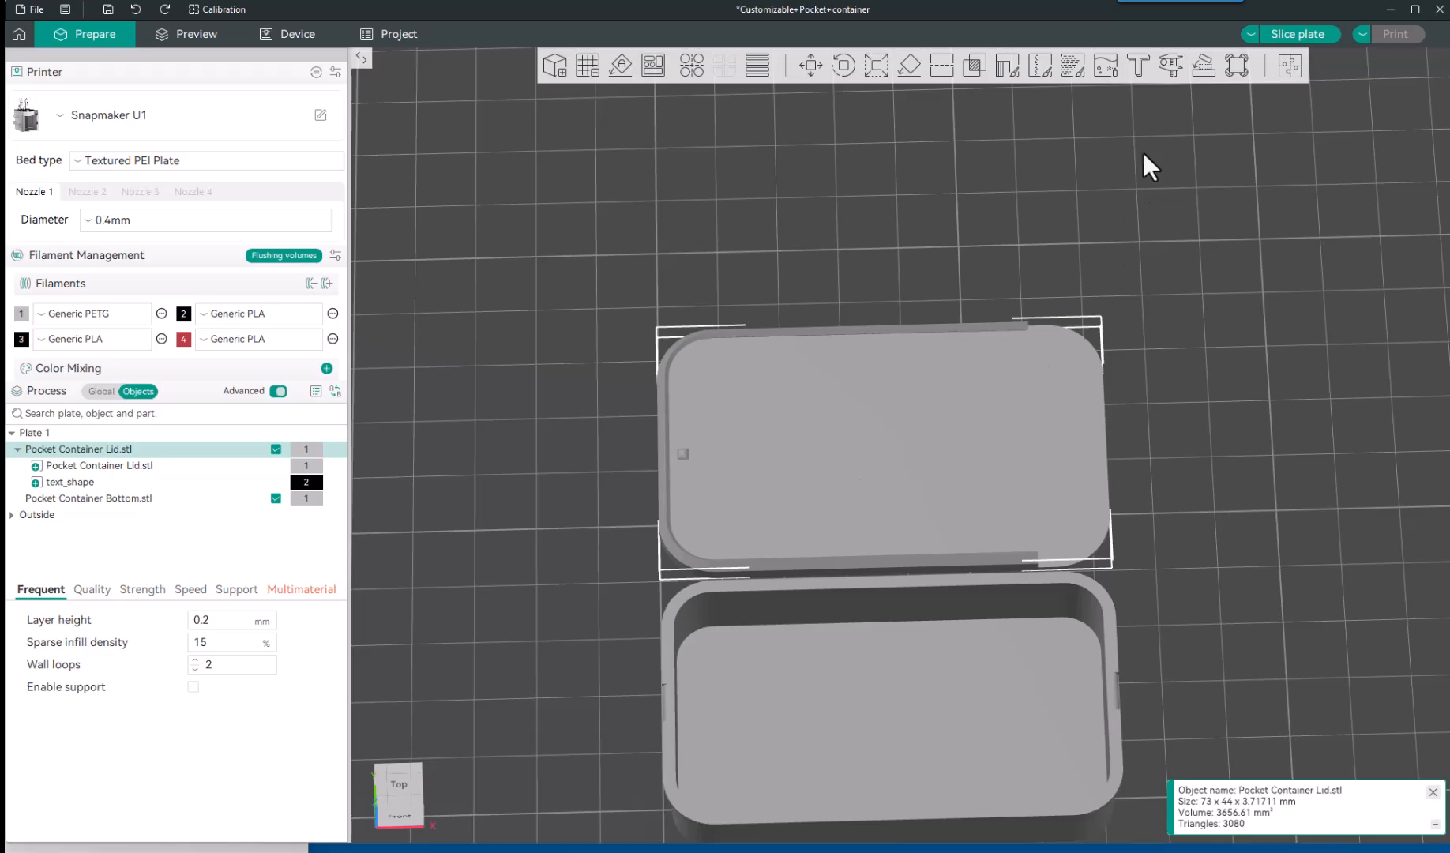
{"action": "left_click", "coordinate": [1136, 64]}
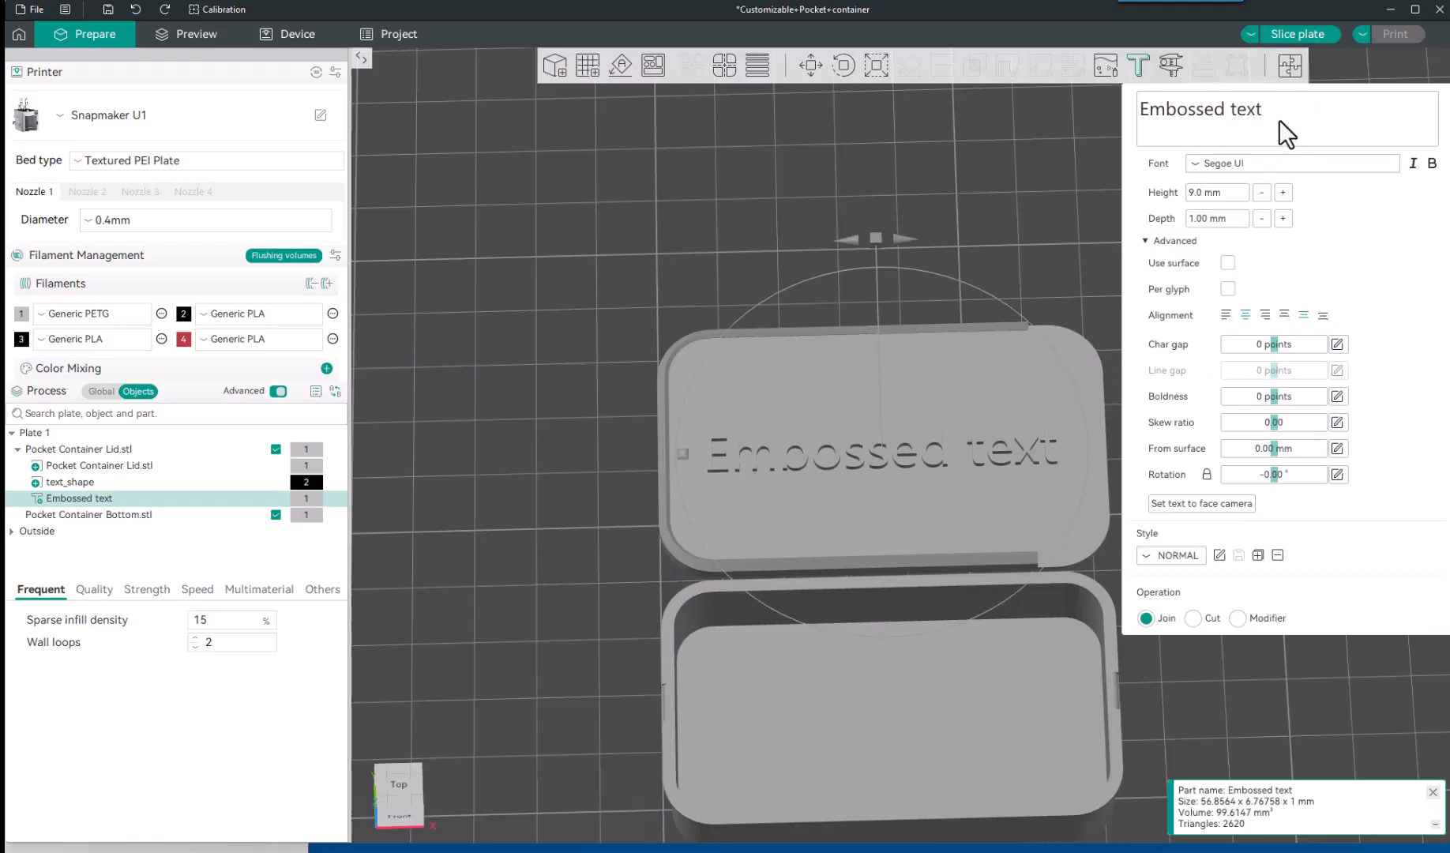
{"action": "double_click", "coordinate": [1249, 112]}
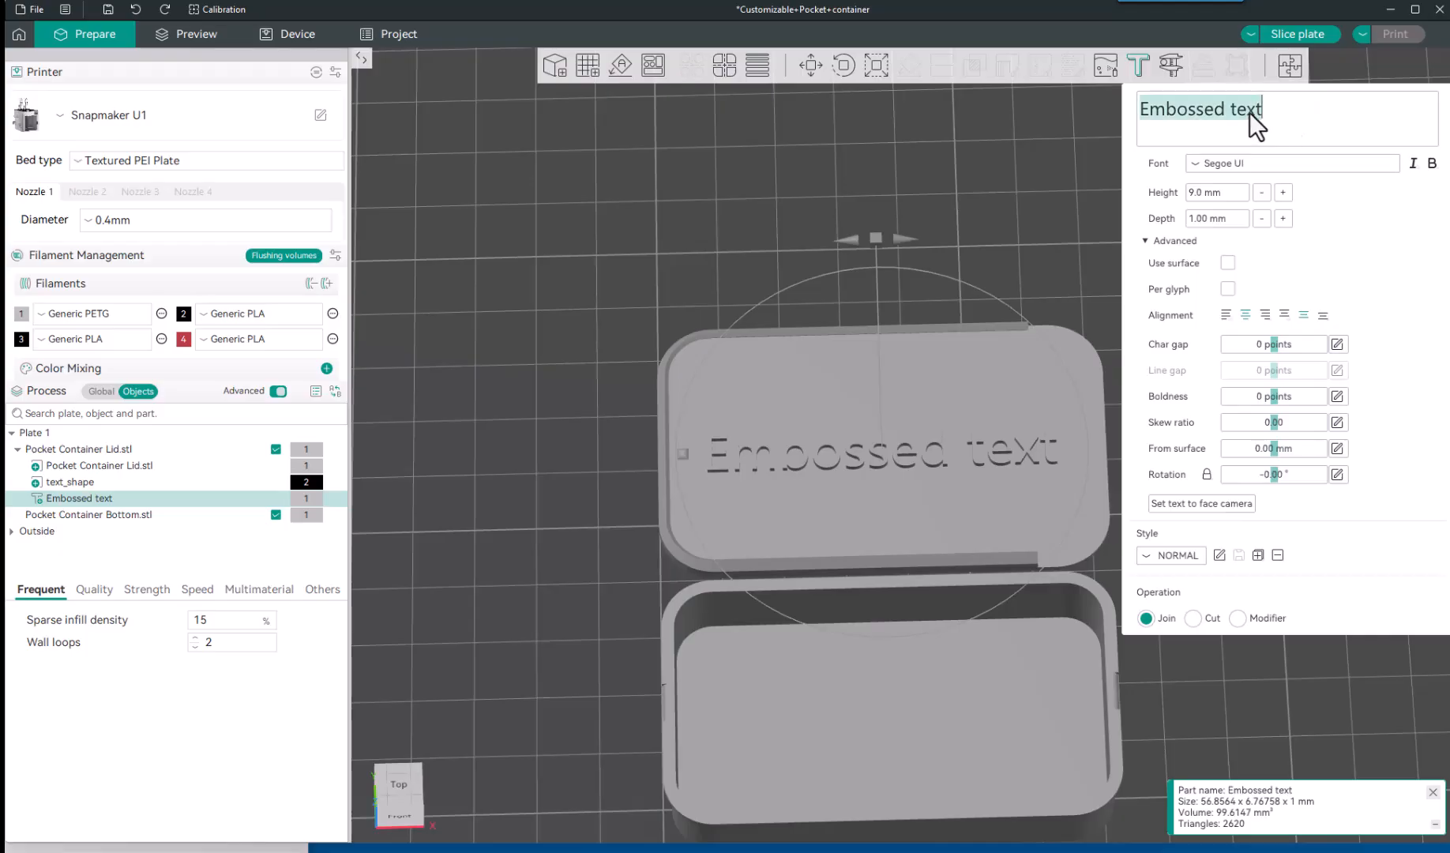
{"action": "type", "text": "joint"}
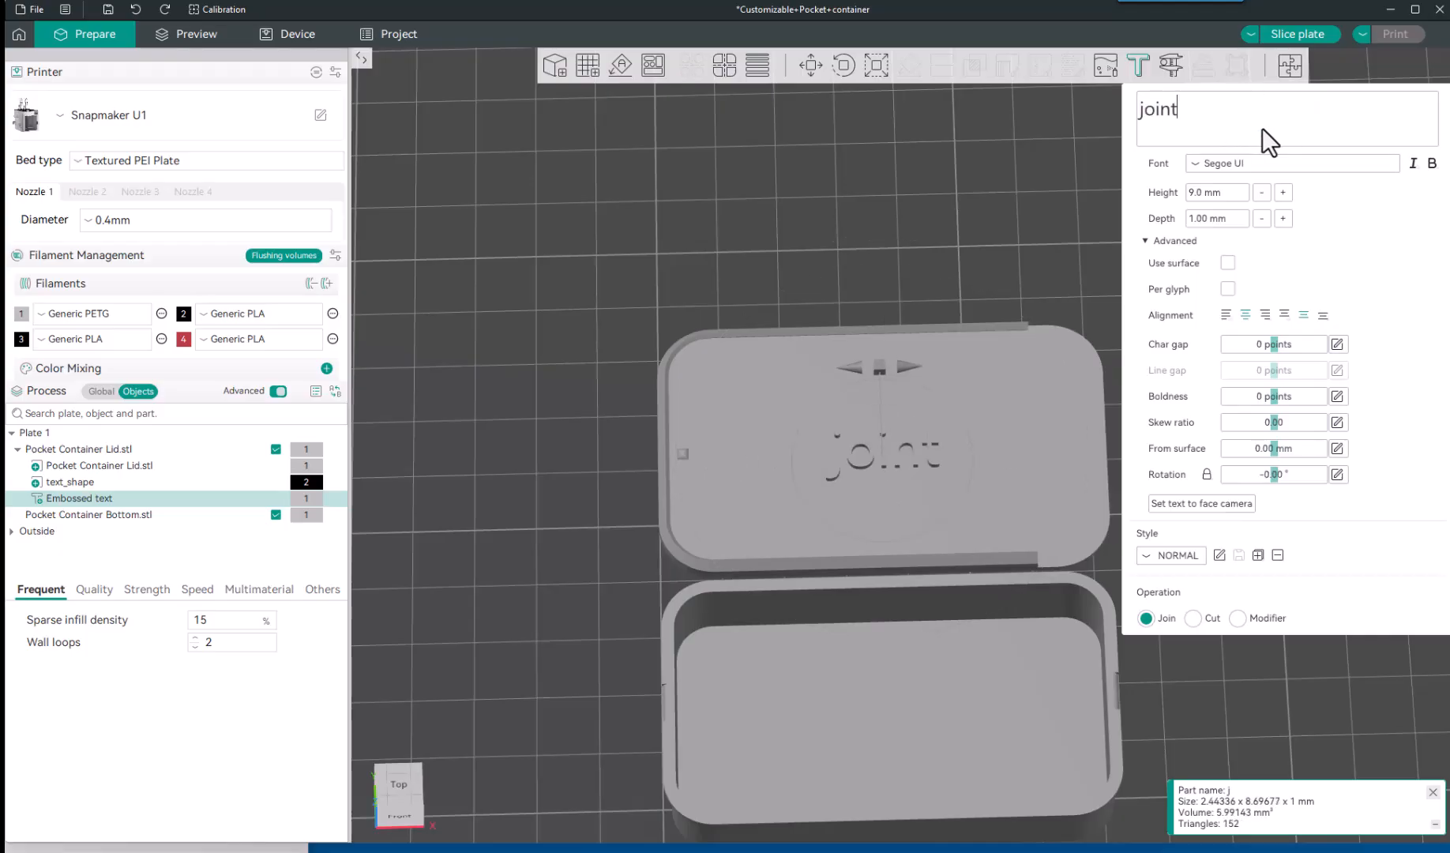
{"action": "key", "text": "BackSpace"}
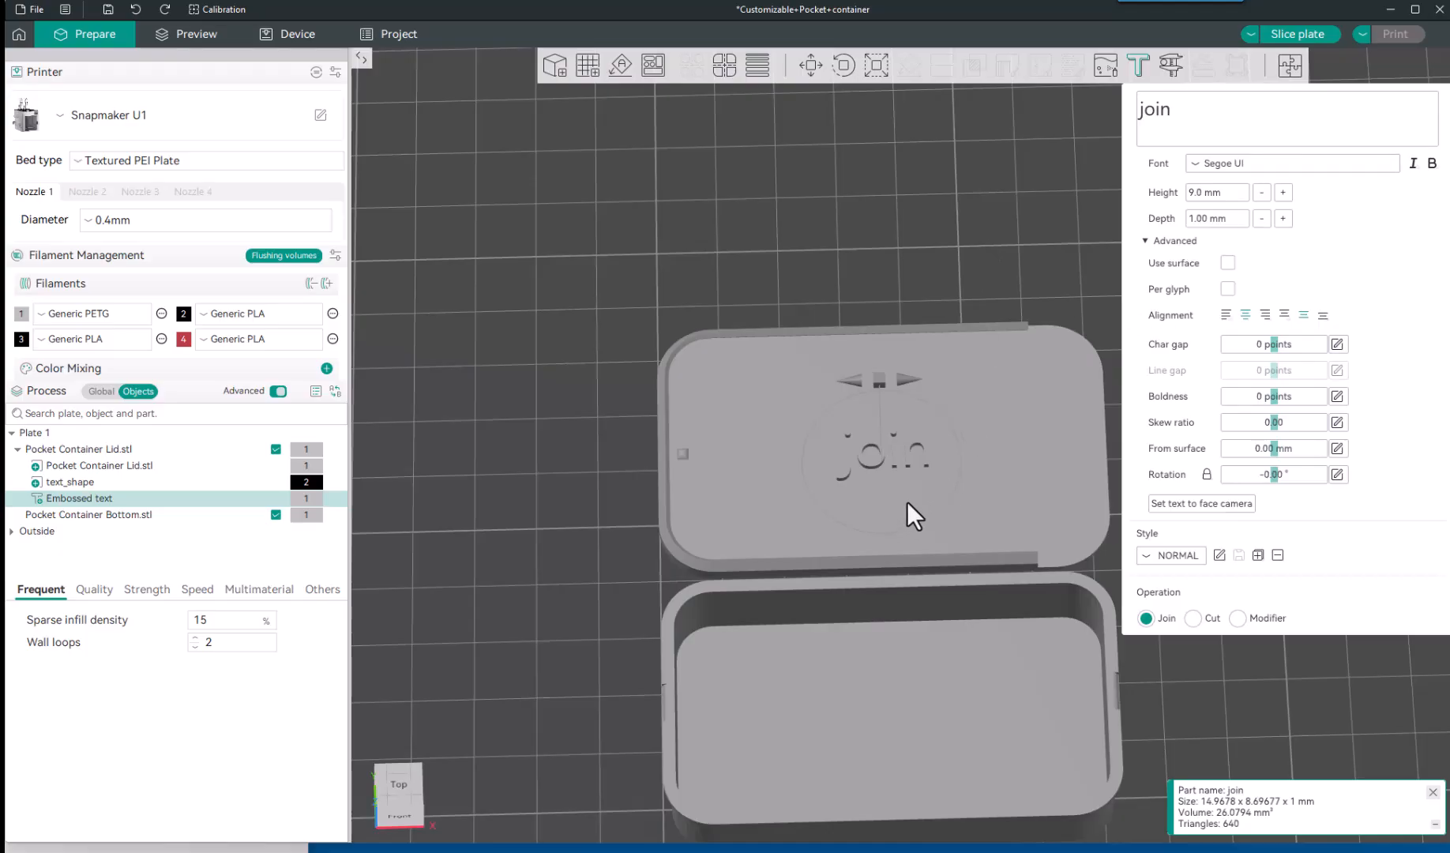
Move the "join" text across the lid's inner face toward the end with the small square bump.
{"action": "left_click_drag", "start_coordinate": [895, 464], "coordinate": [888, 464]}
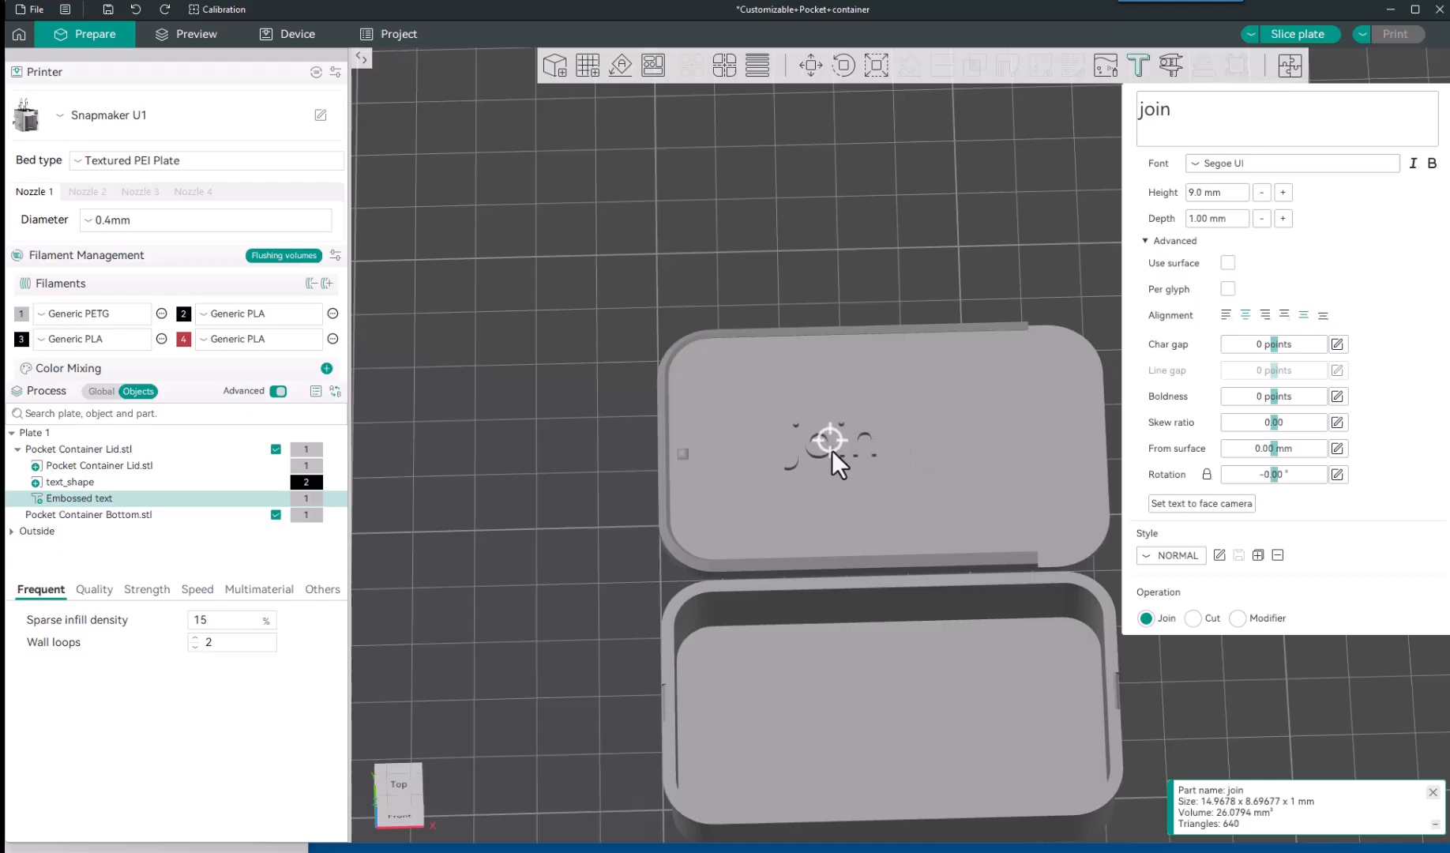
{"action": "left_click_drag", "start_coordinate": [792, 441], "coordinate": [793, 441]}
{"action": "left_click", "coordinate": [835, 243]}
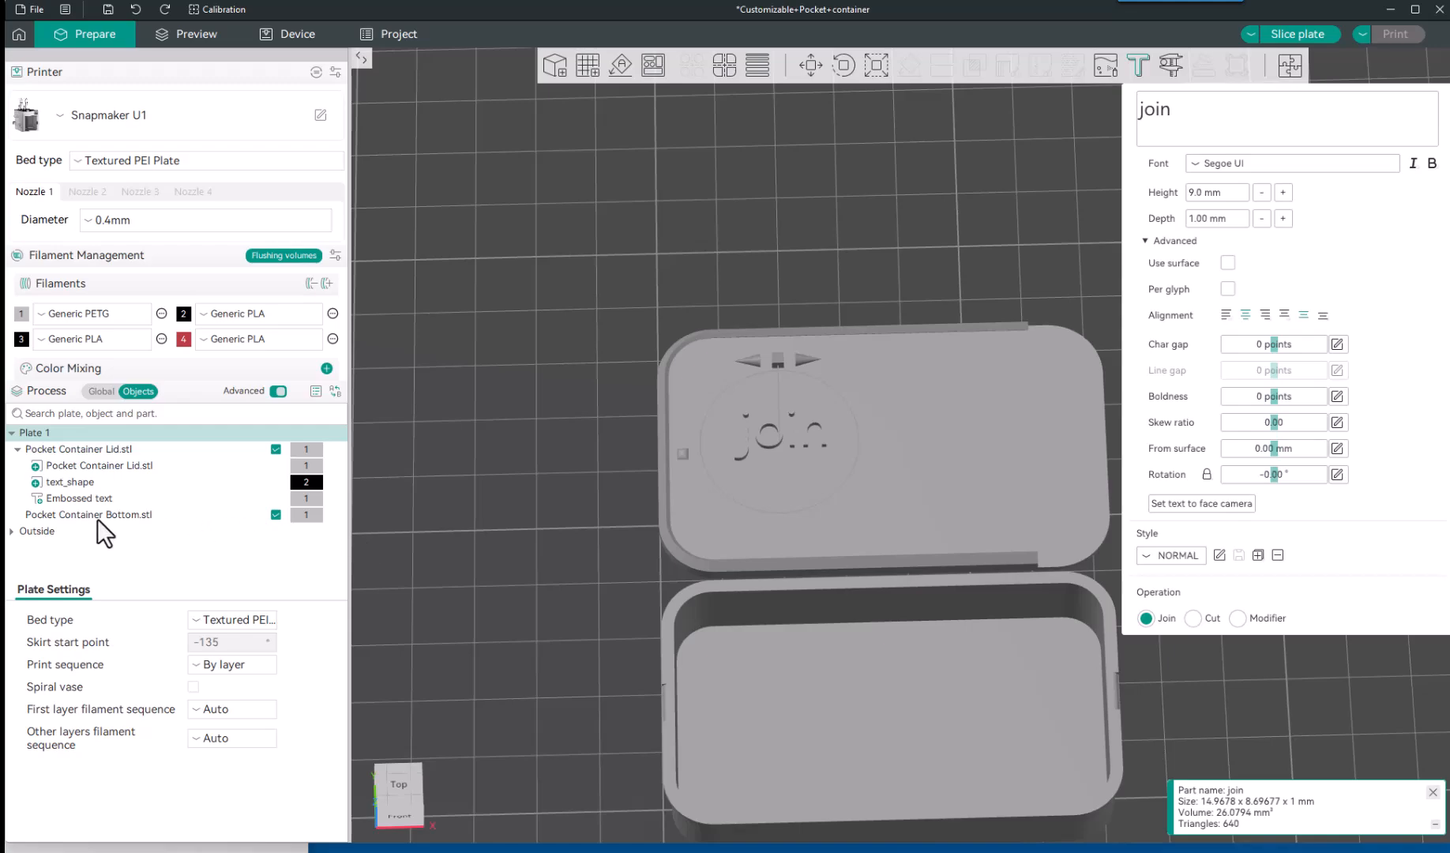
Change the filament of the "join" text to filament 2, the black Generic PLA.
{"action": "left_click", "coordinate": [82, 481]}
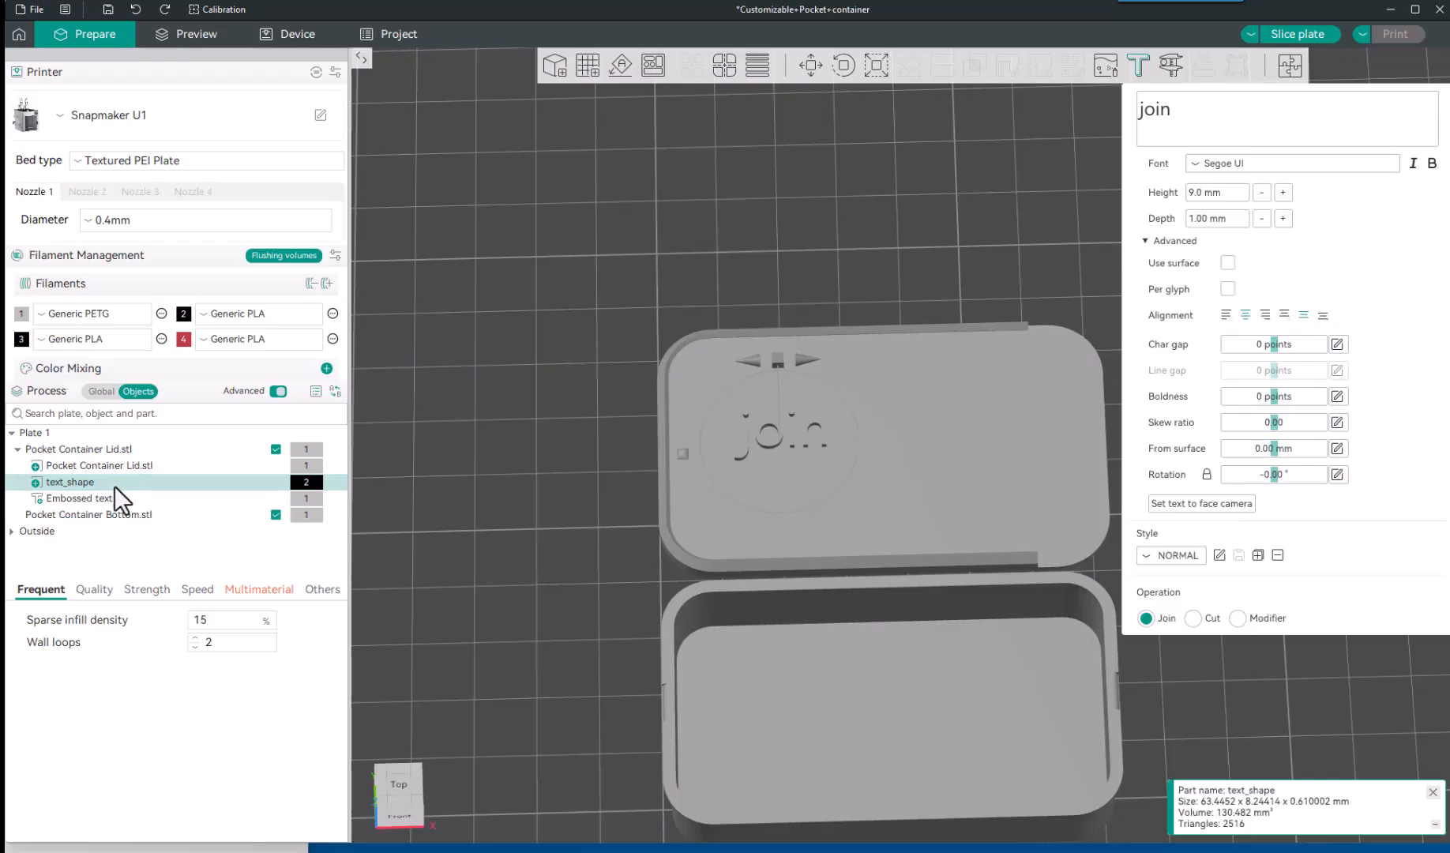
{"action": "left_click", "coordinate": [104, 499]}
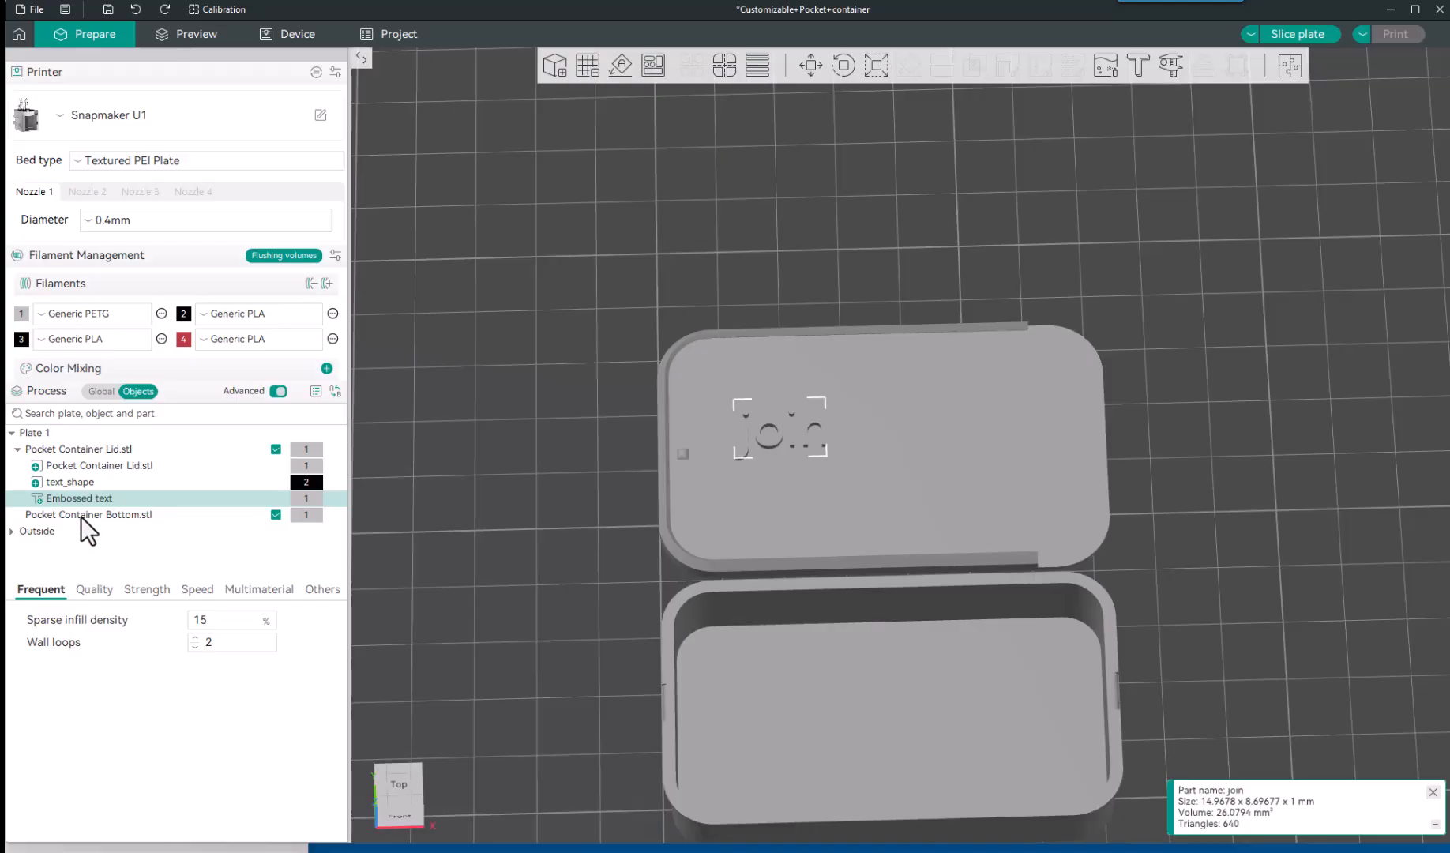
{"action": "right_click", "coordinate": [168, 499]}
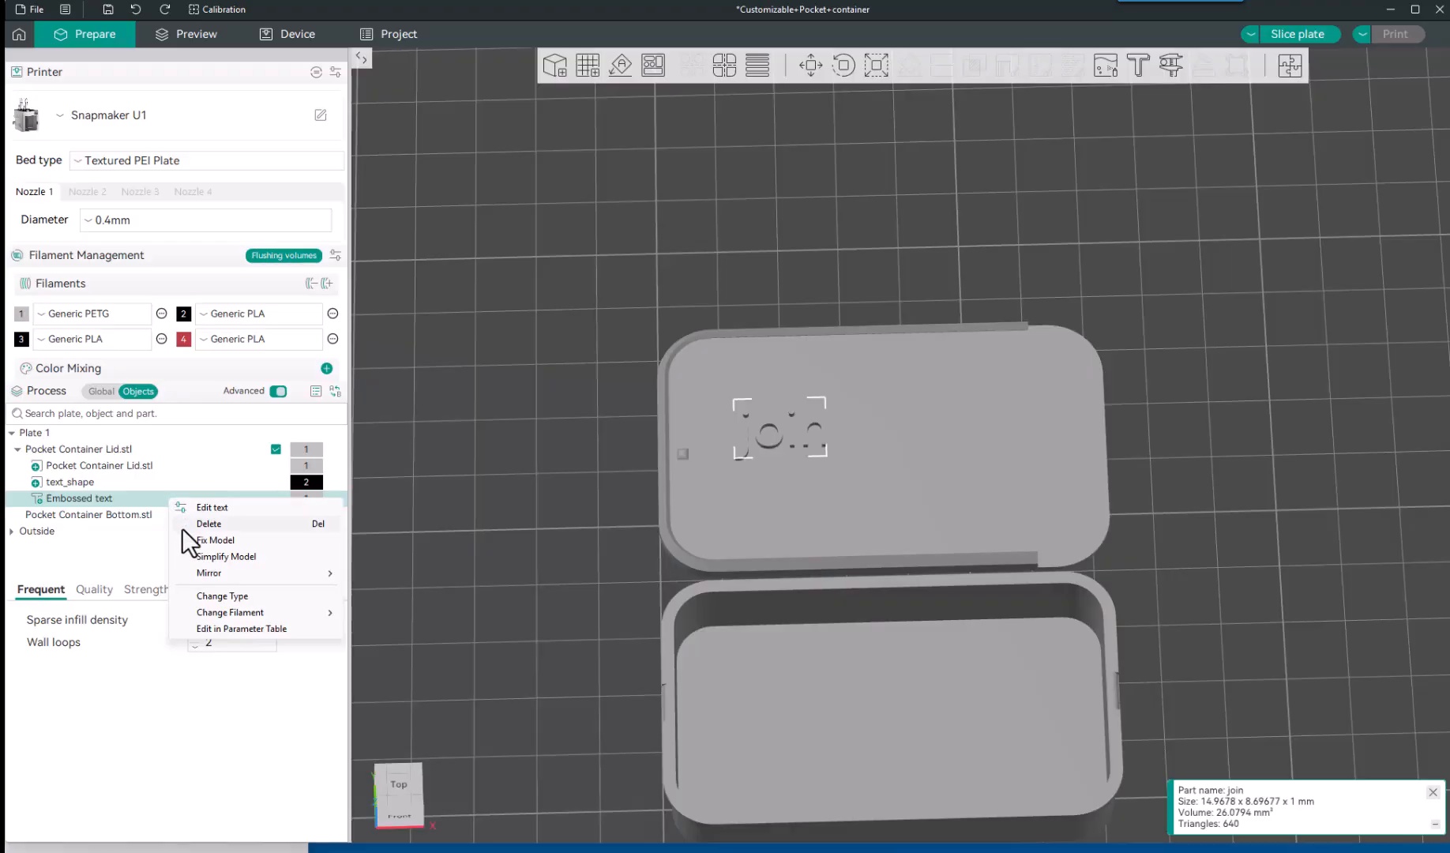
{"action": "mouse_move", "coordinate": [230, 610]}
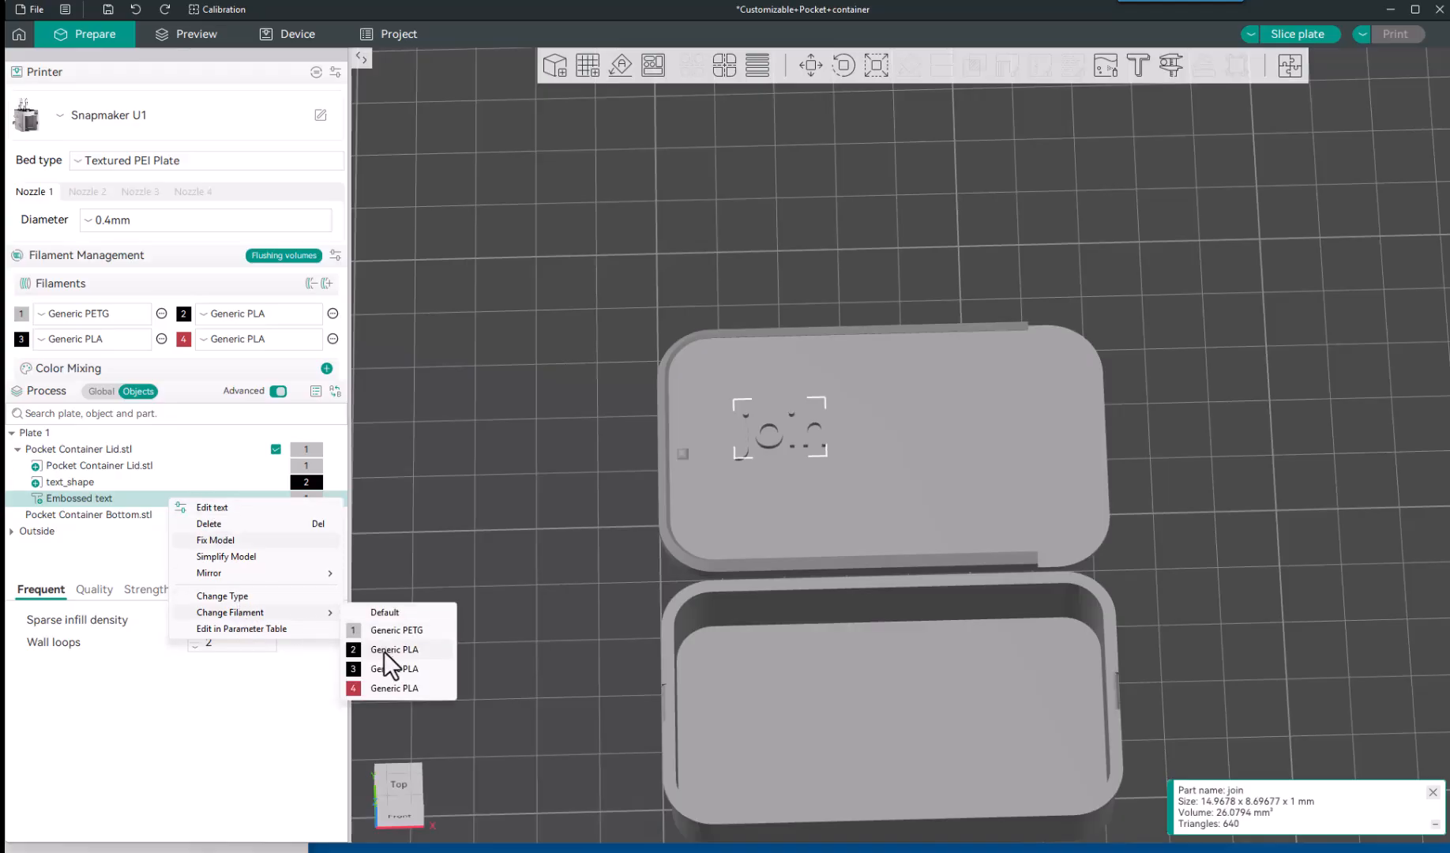
{"action": "left_click", "coordinate": [387, 650]}
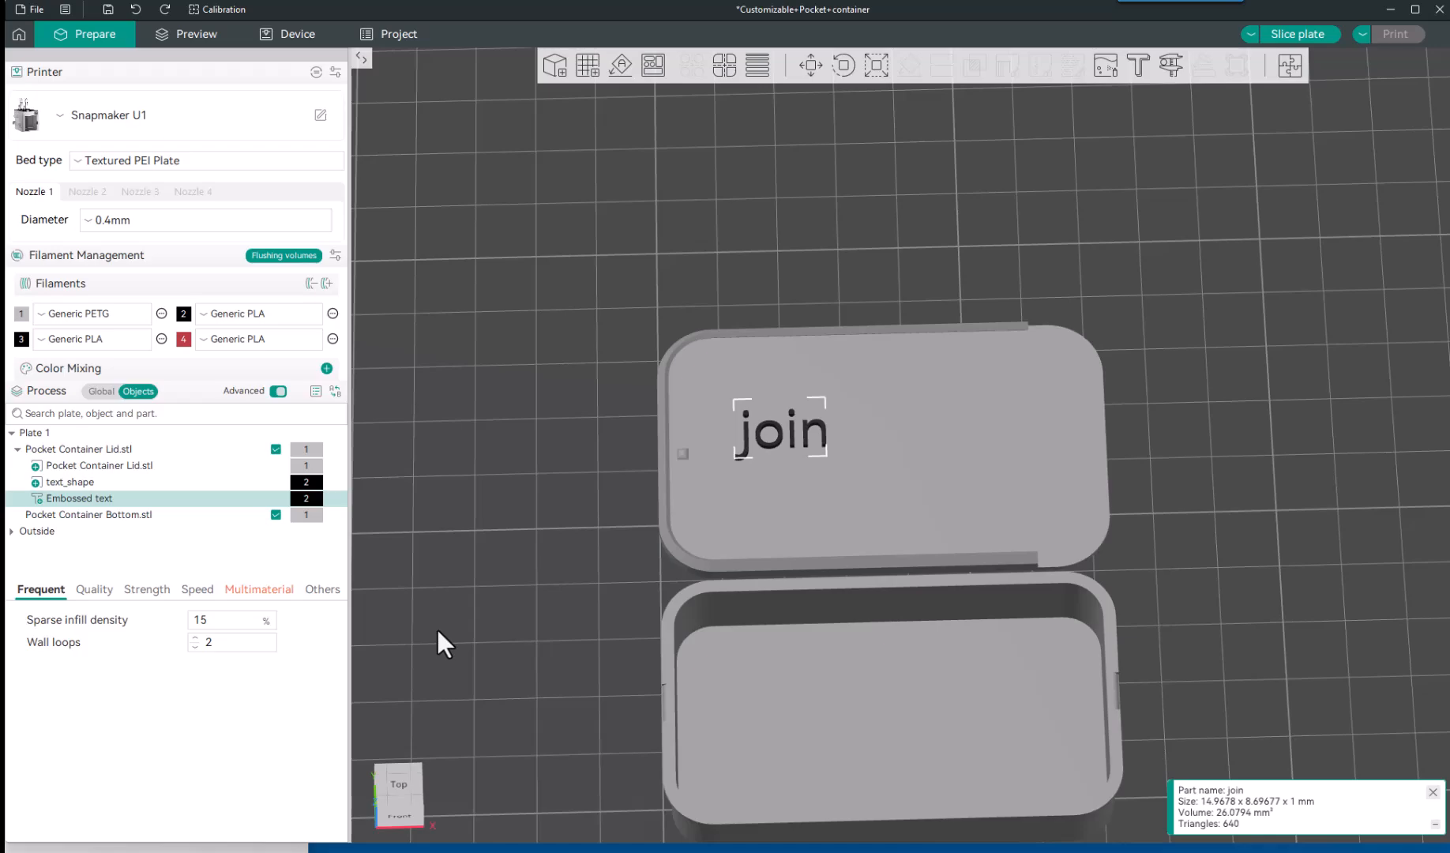
Examine the "join" text inside the lid and the CUSTOMIZE text on its underside, including the text_shape part's entry in the parameter table.
{"action": "scroll", "coordinate": [760, 459], "scroll_direction": "up", "scroll_amount": 3}
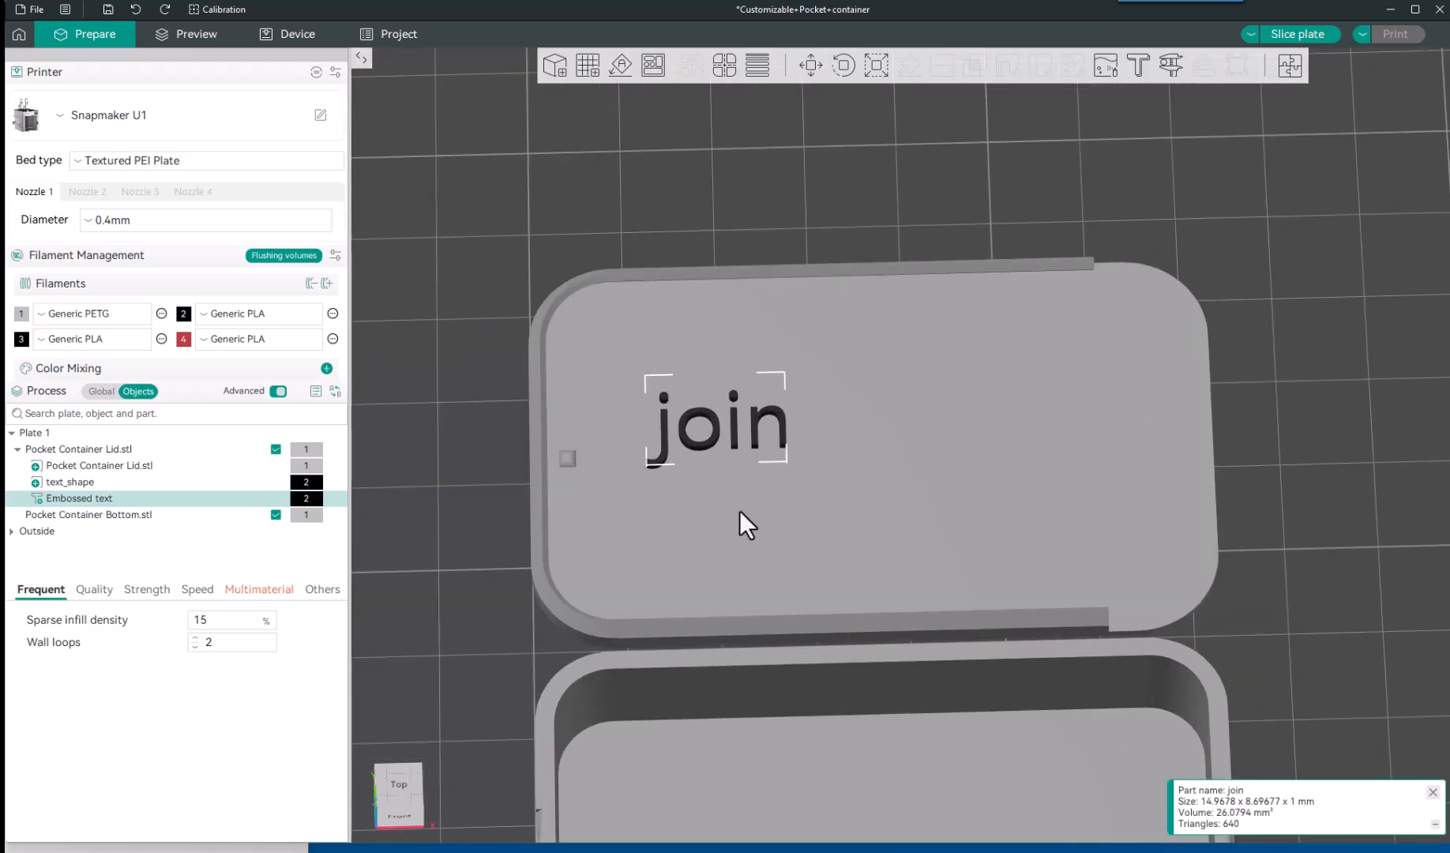
{"action": "left_click", "coordinate": [742, 486]}
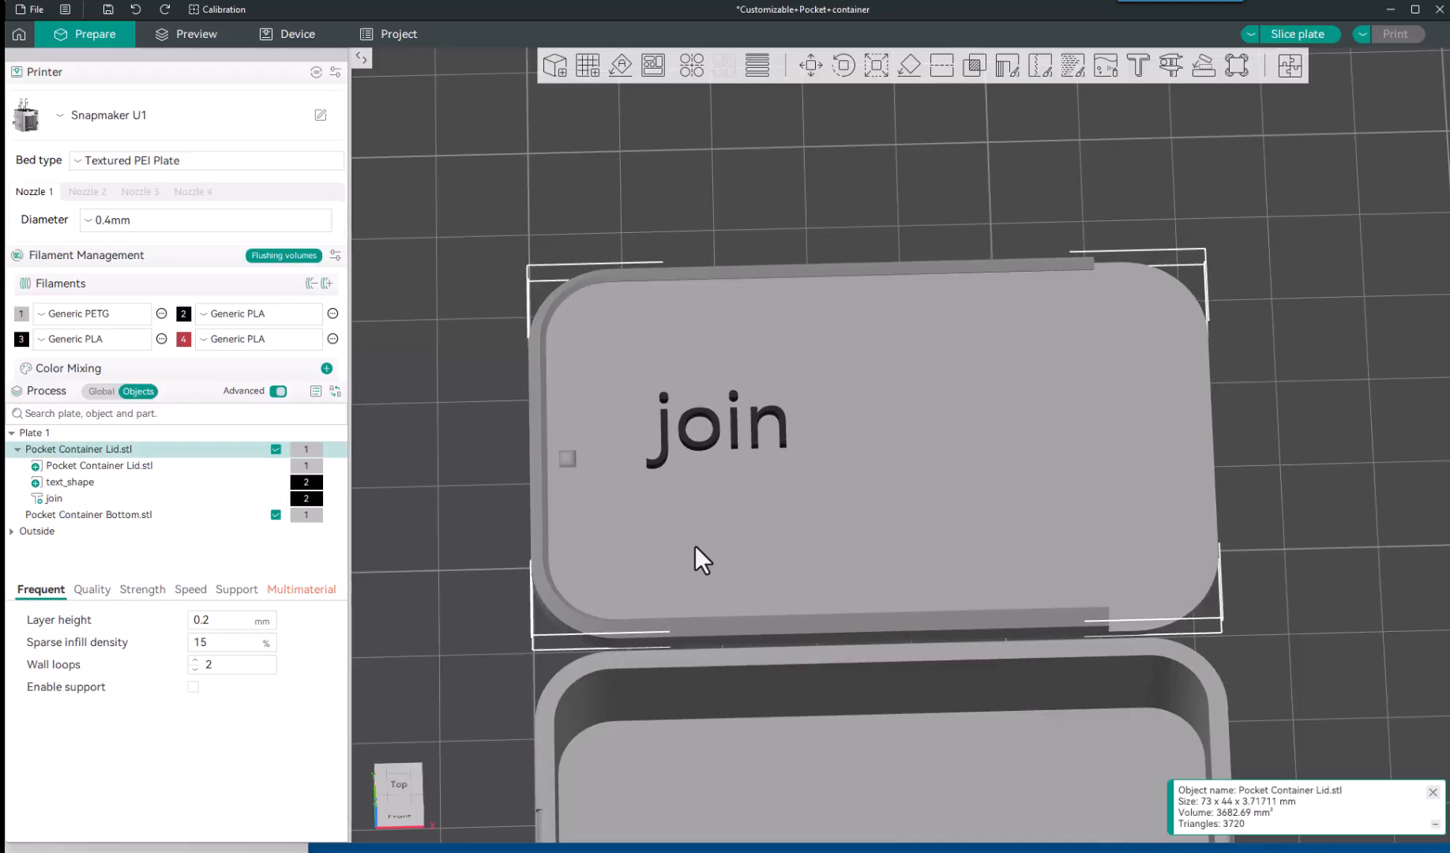
{"action": "mouse_move", "coordinate": [461, 552]}
{"action": "left_mouse_down"}
{"action": "mouse_move", "coordinate": [460, 516]}
{"action": "mouse_move", "coordinate": [459, 565]}
{"action": "left_mouse_up"}
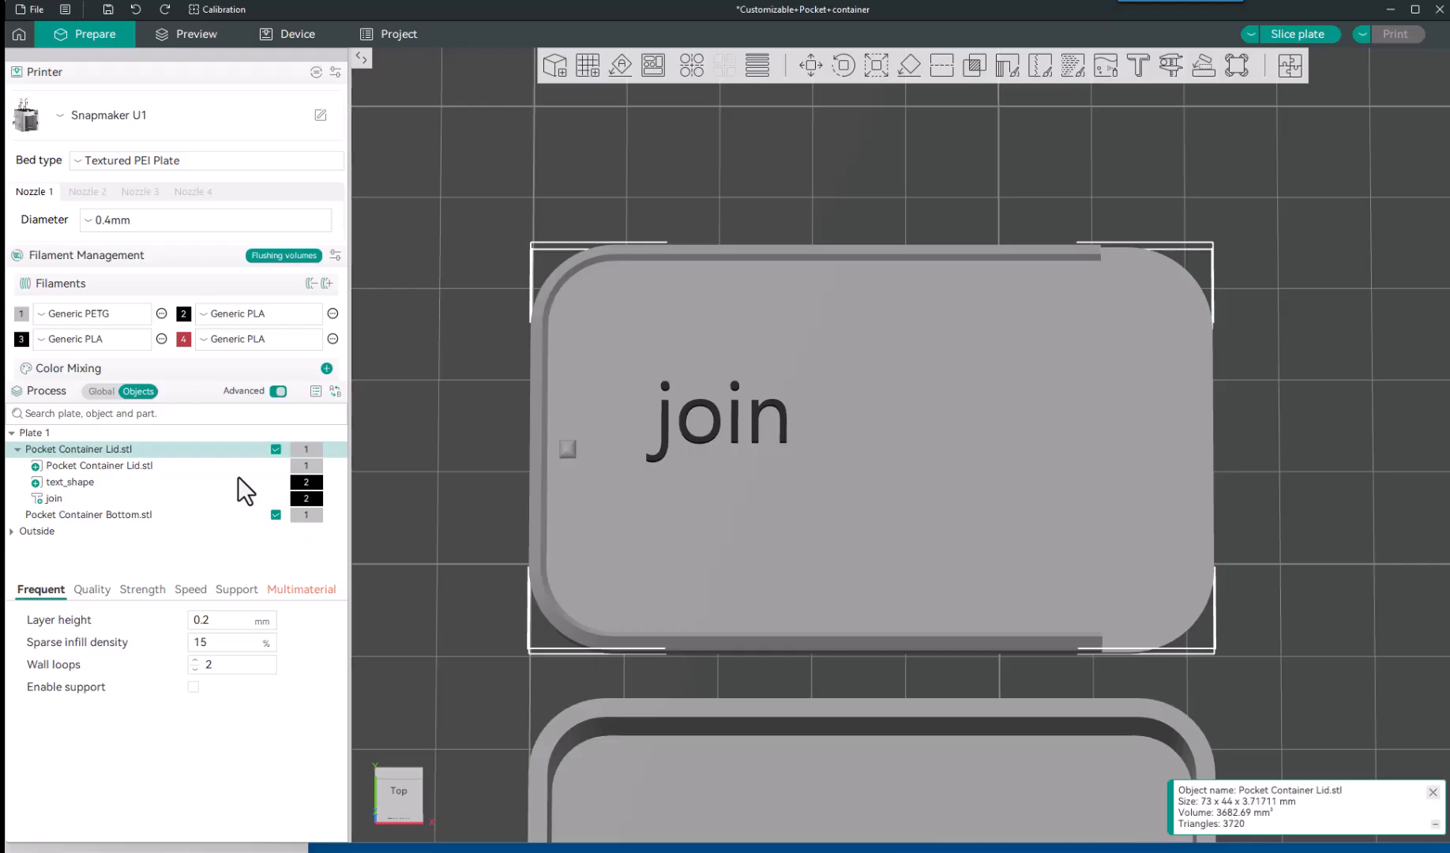
{"action": "left_click_drag", "start_coordinate": [423, 569], "coordinate": [586, 426]}
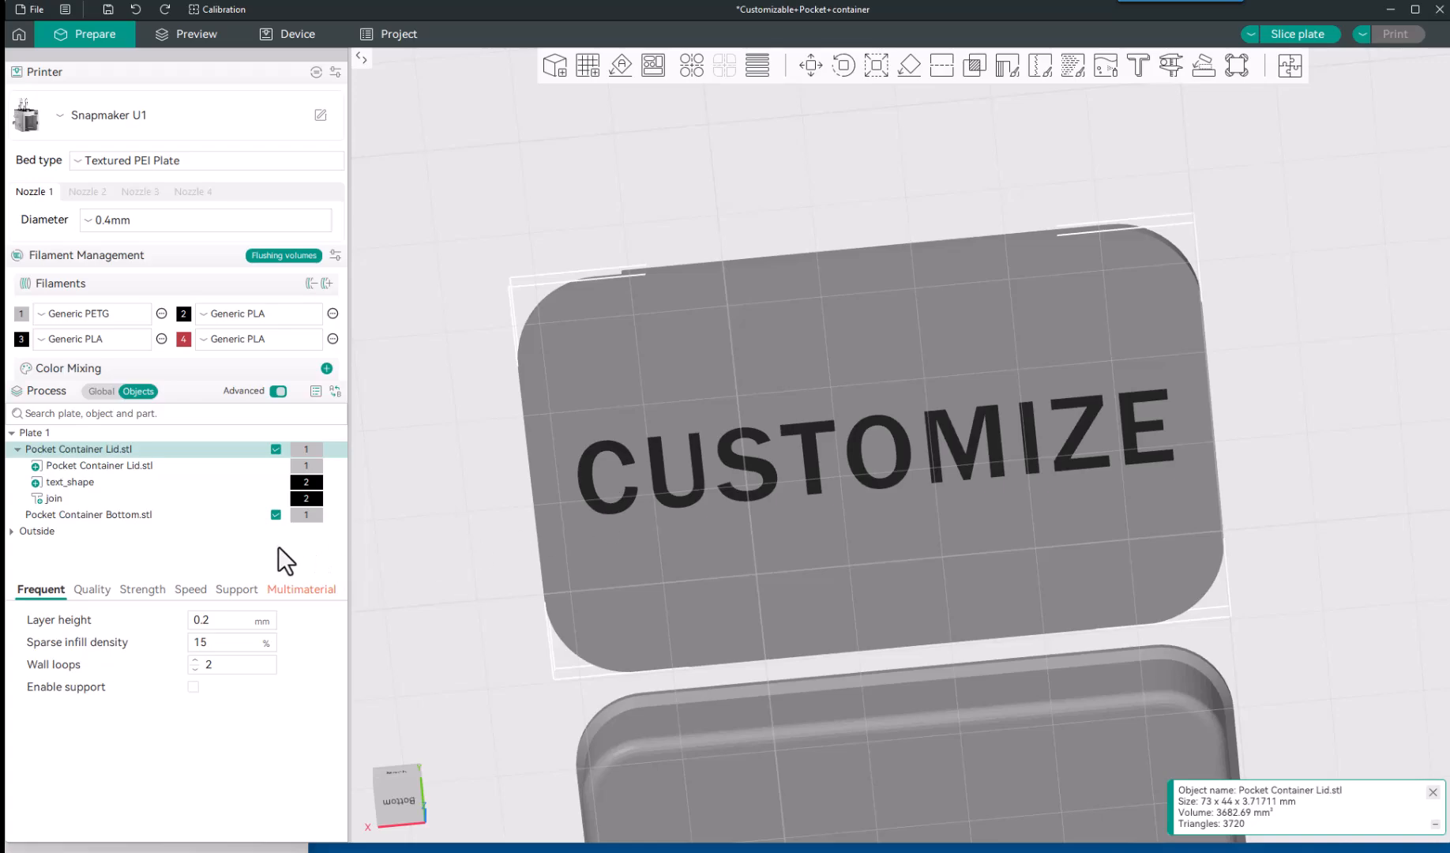
{"action": "left_click", "coordinate": [105, 482]}
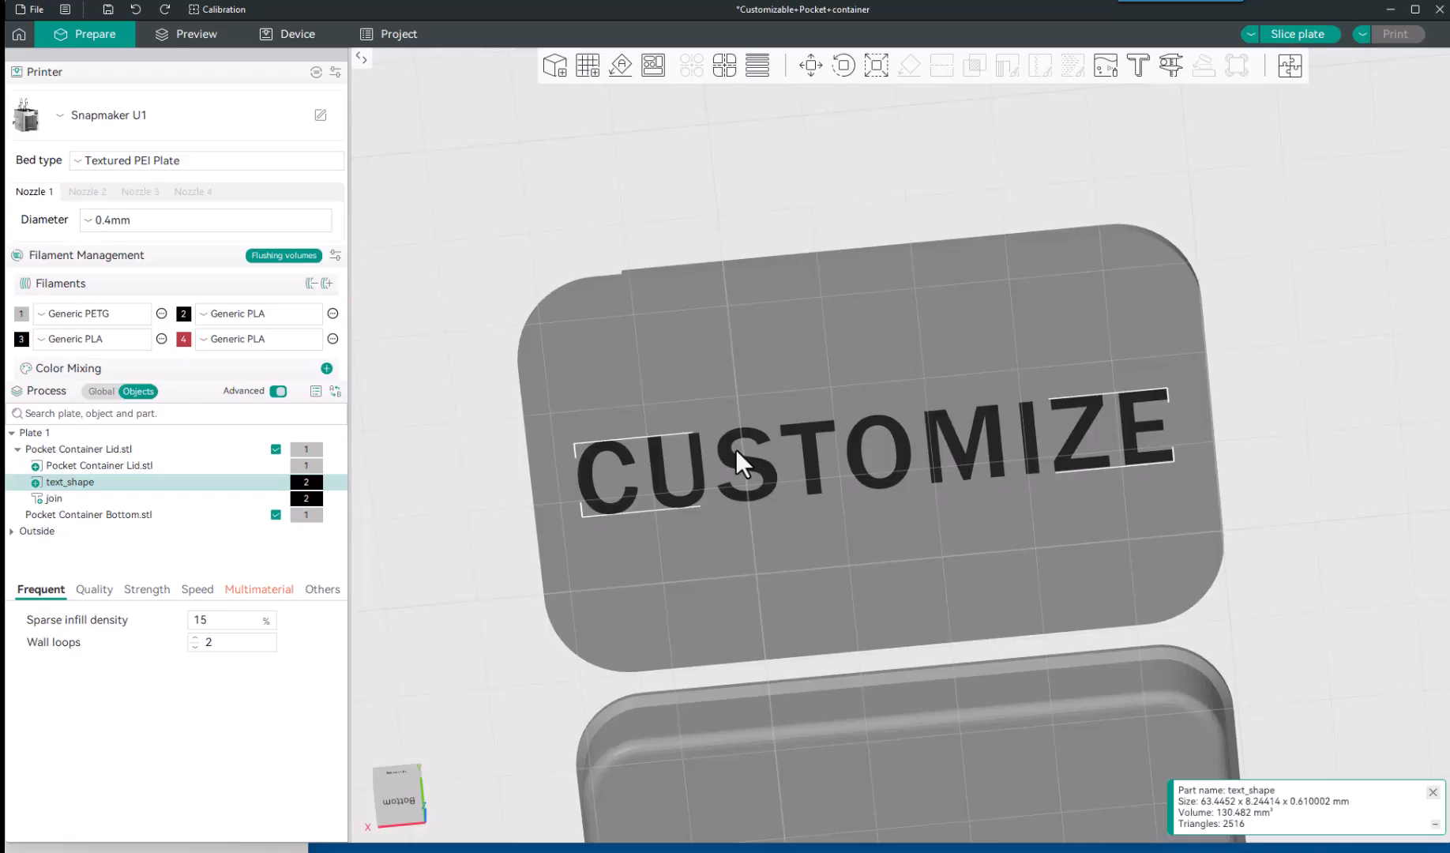
{"action": "right_click", "coordinate": [131, 481]}
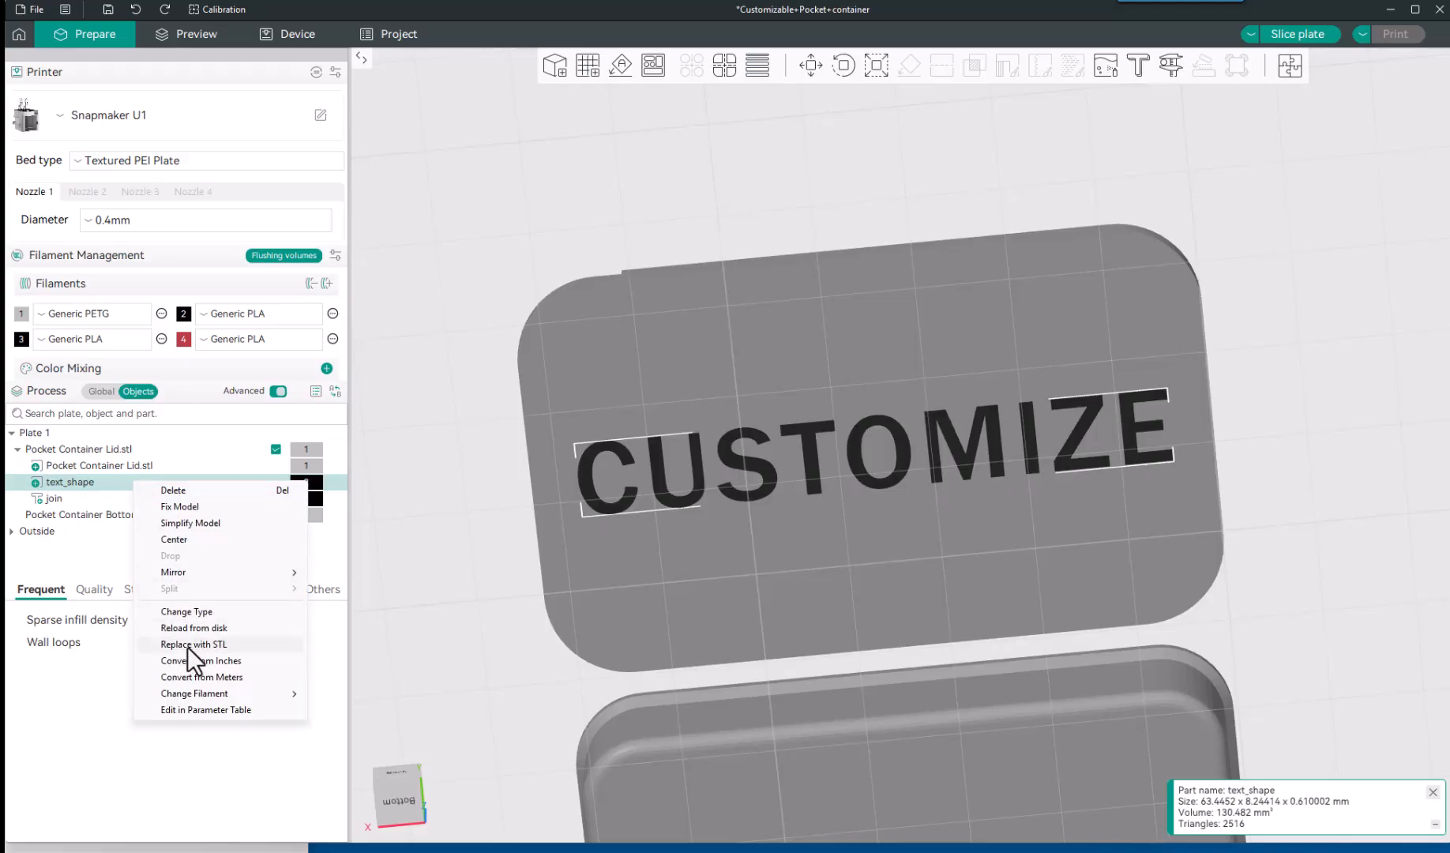
{"action": "mouse_move", "coordinate": [208, 688]}
{"action": "left_click", "coordinate": [225, 711]}
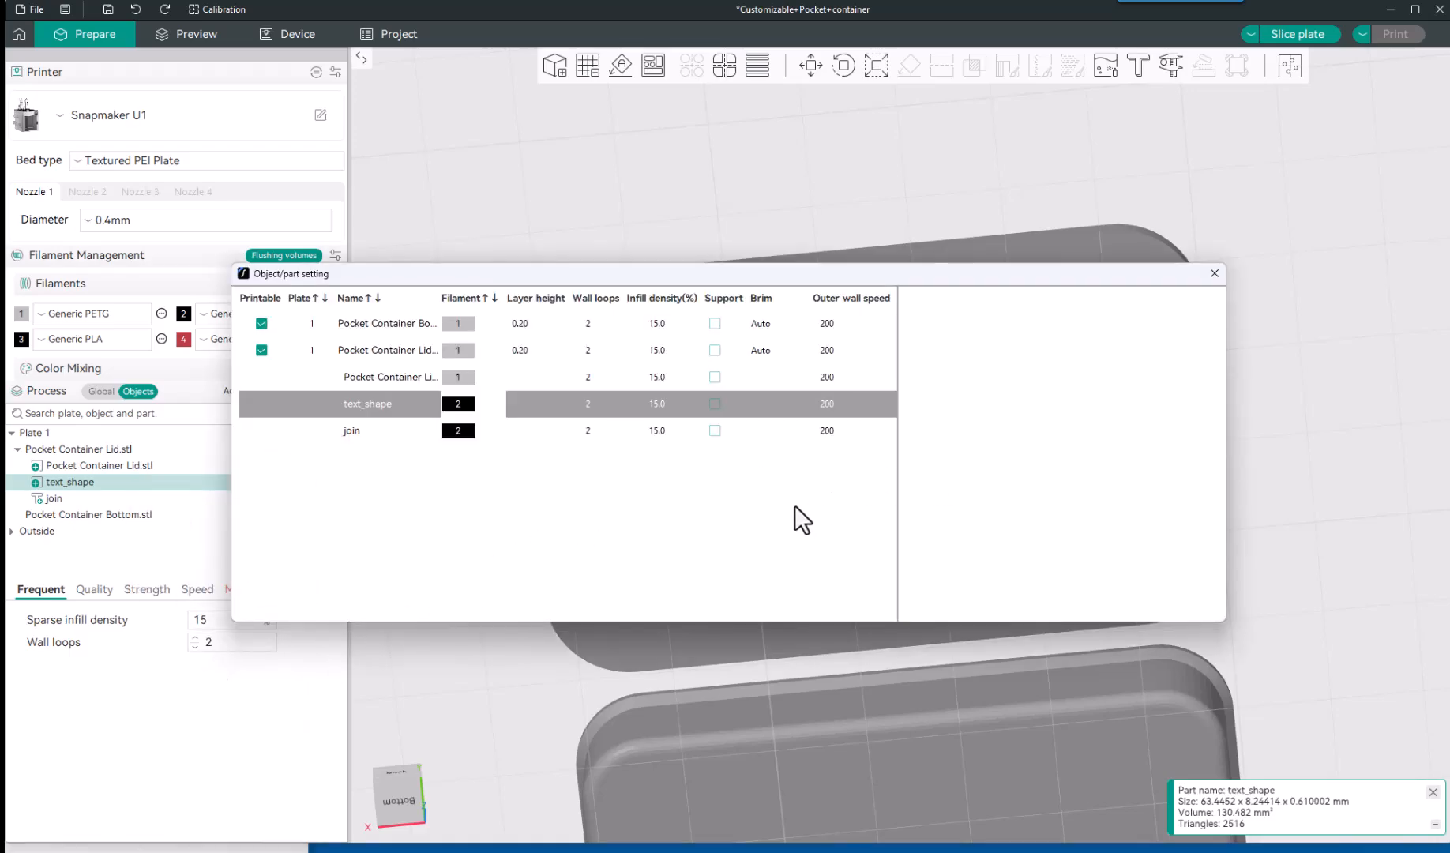
{"action": "left_click", "coordinate": [1214, 273]}
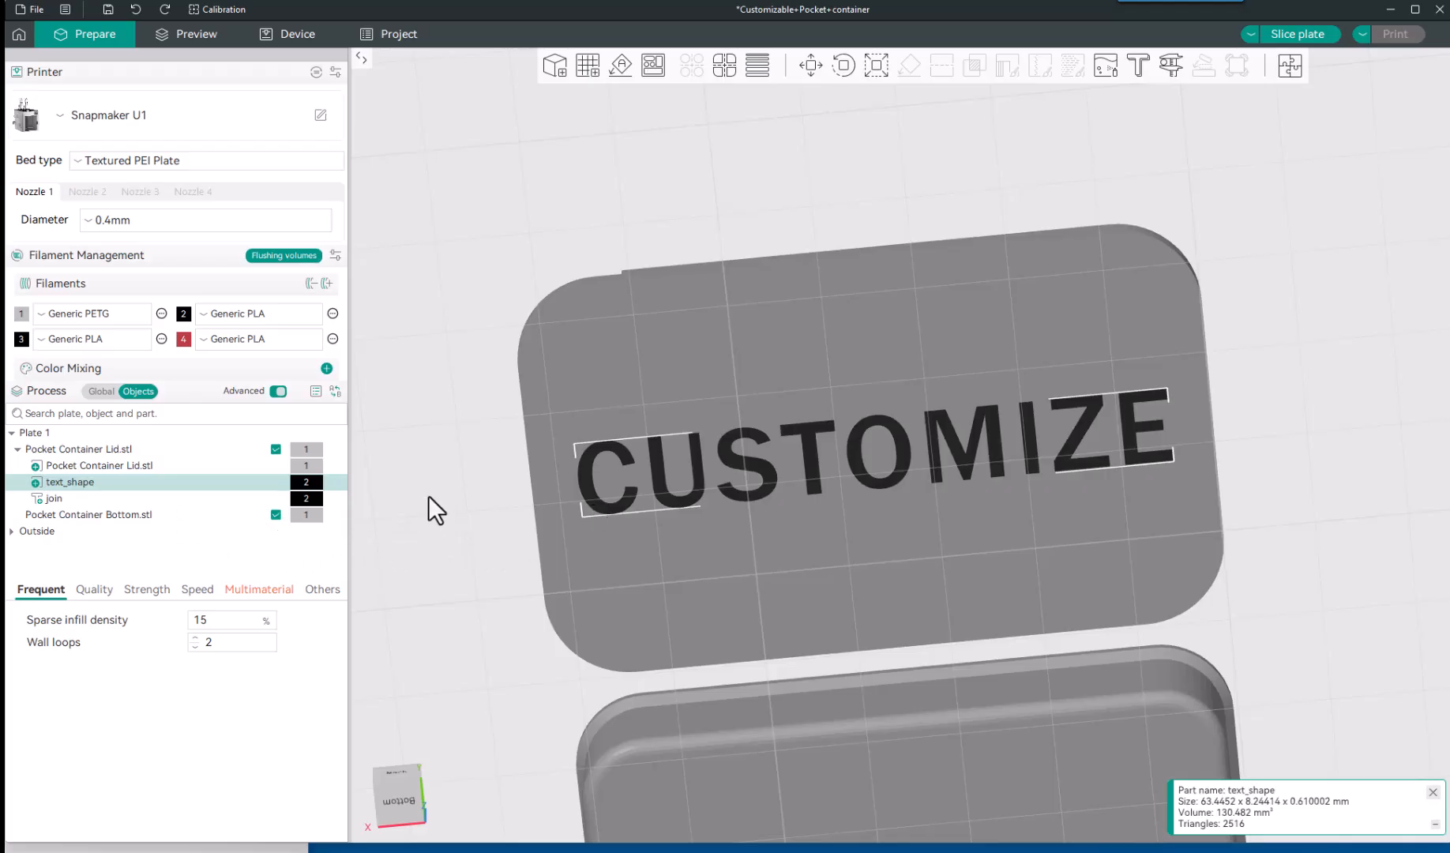
Reopen the "join" text for editing and move it closer to the corner of the lid's inner face, above the square bump.
{"action": "left_click_drag", "start_coordinate": [428, 495], "coordinate": [606, 621]}
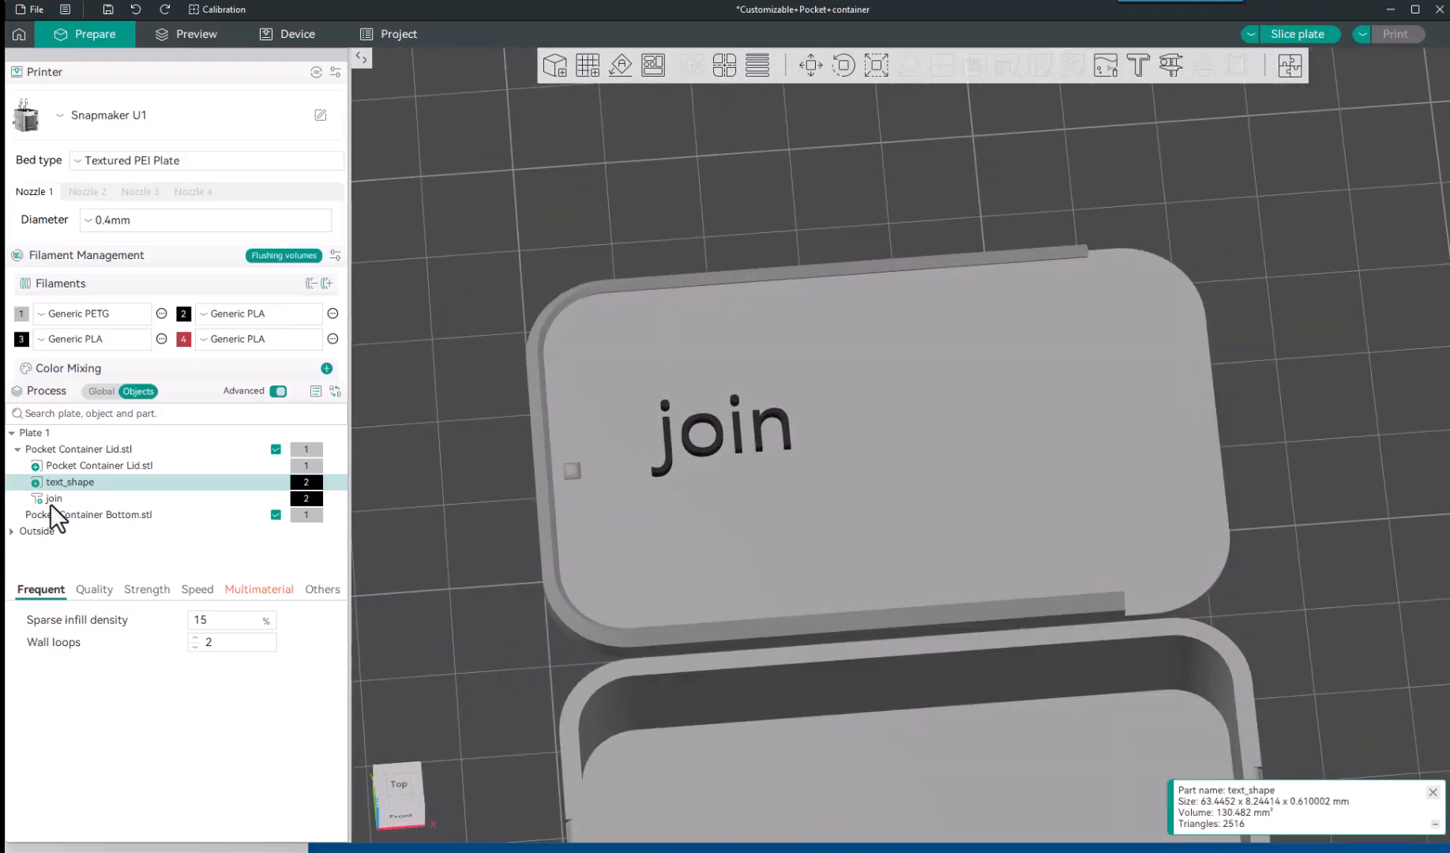
{"action": "left_click", "coordinate": [133, 501]}
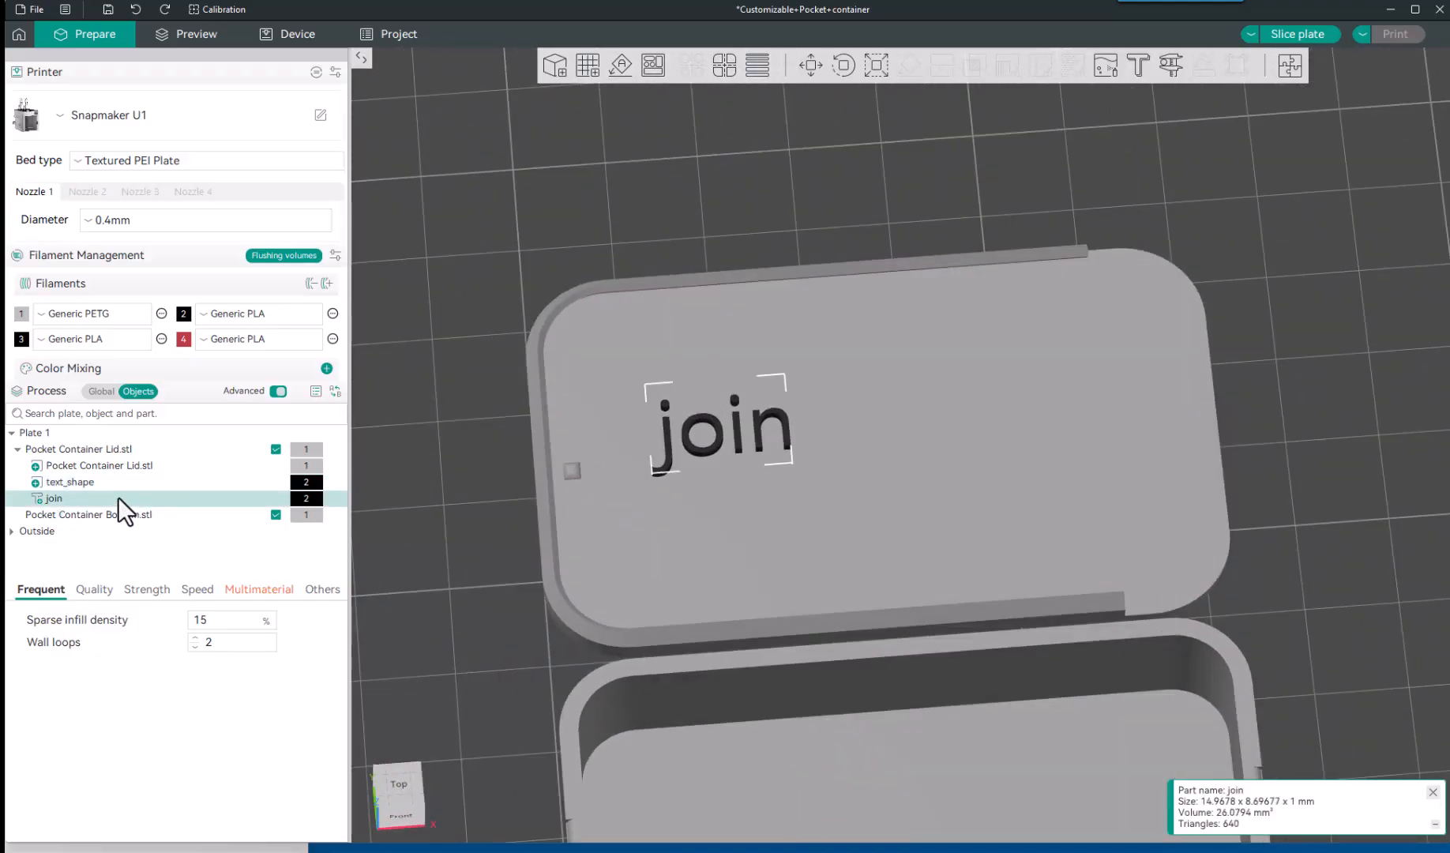
{"action": "right_click", "coordinate": [118, 497]}
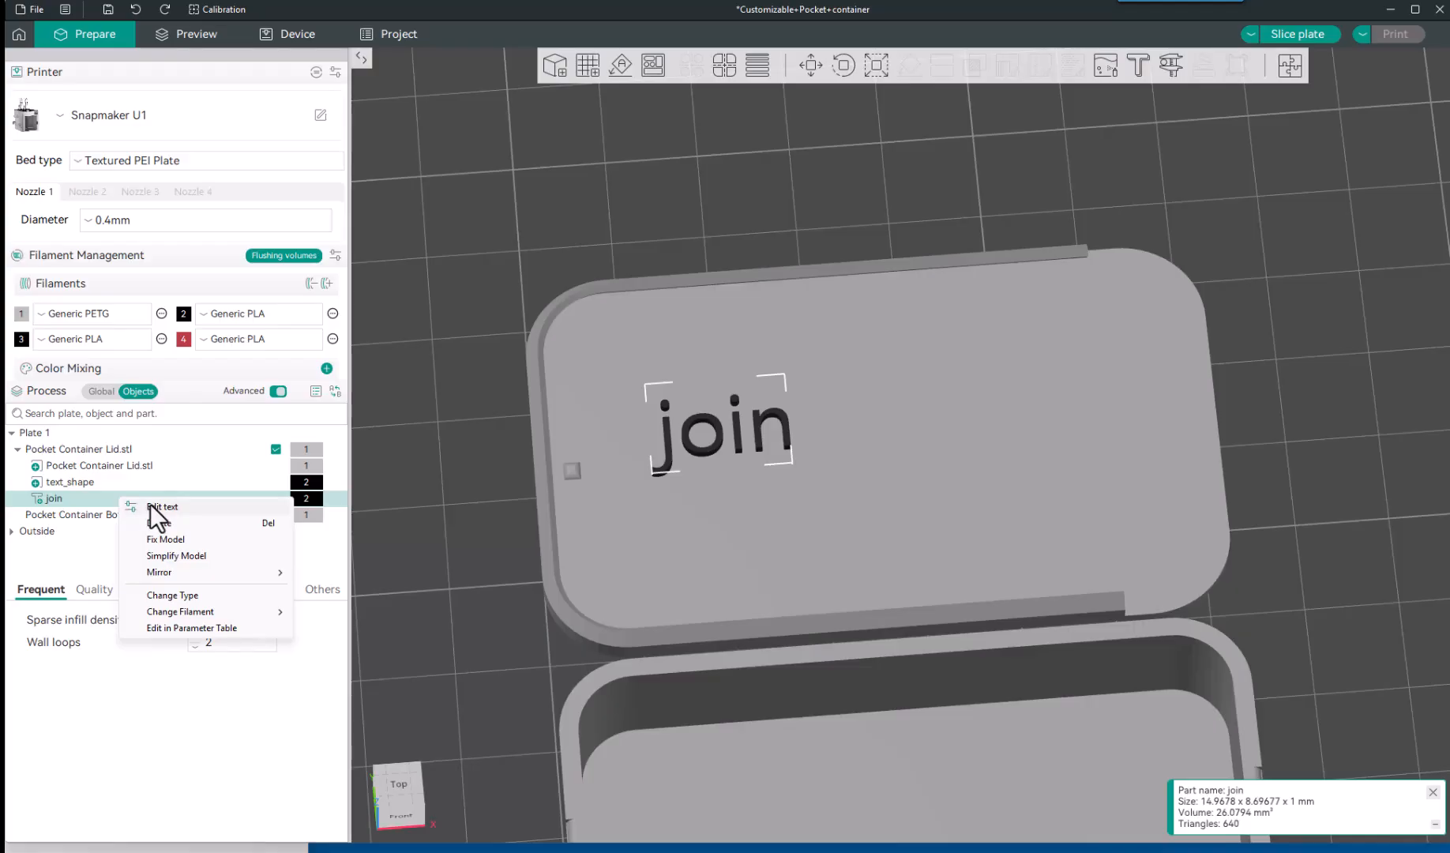
{"action": "left_click", "coordinate": [409, 498]}
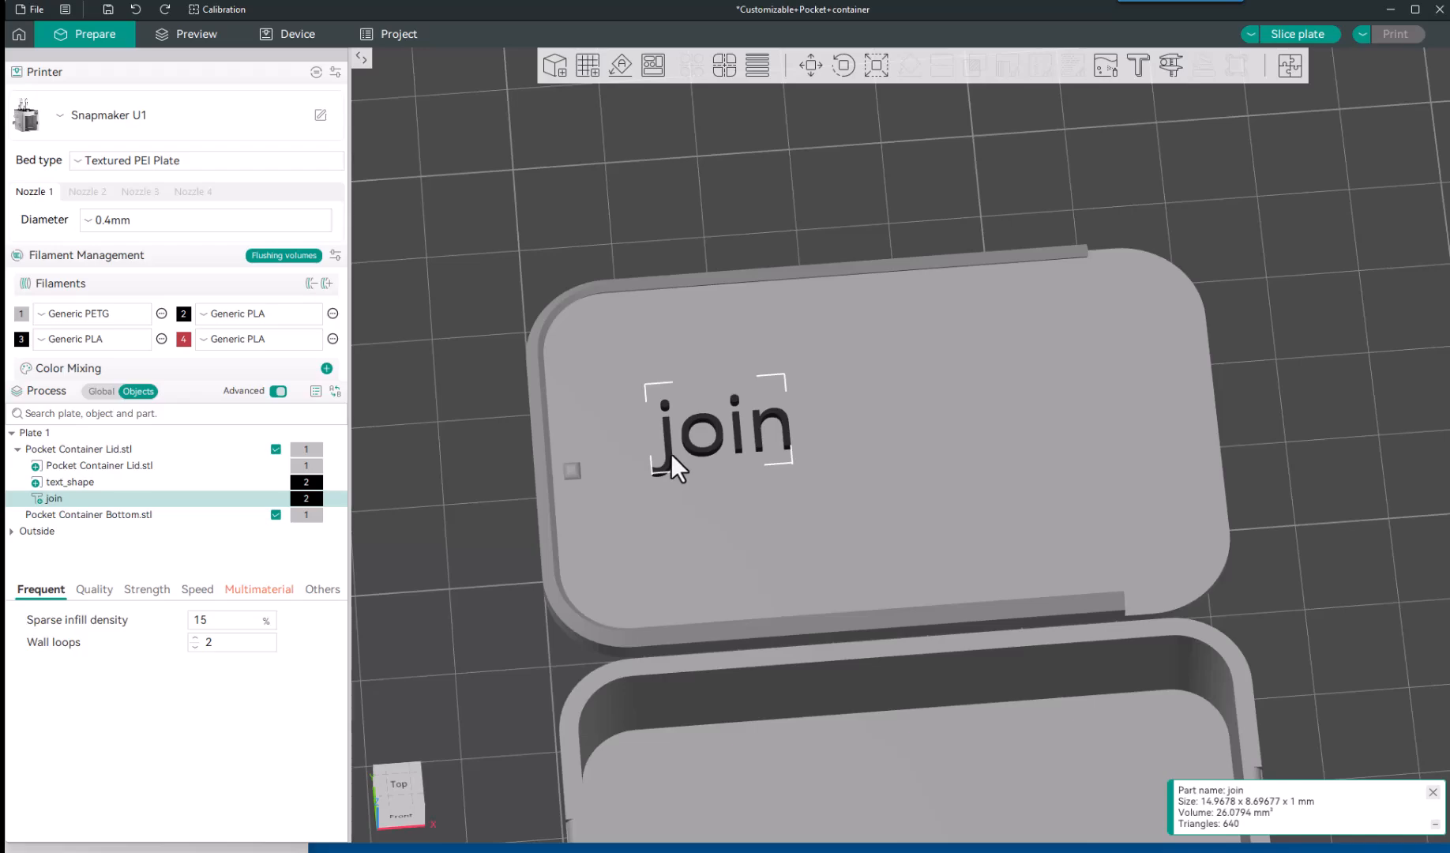
{"action": "key", "text": "t"}
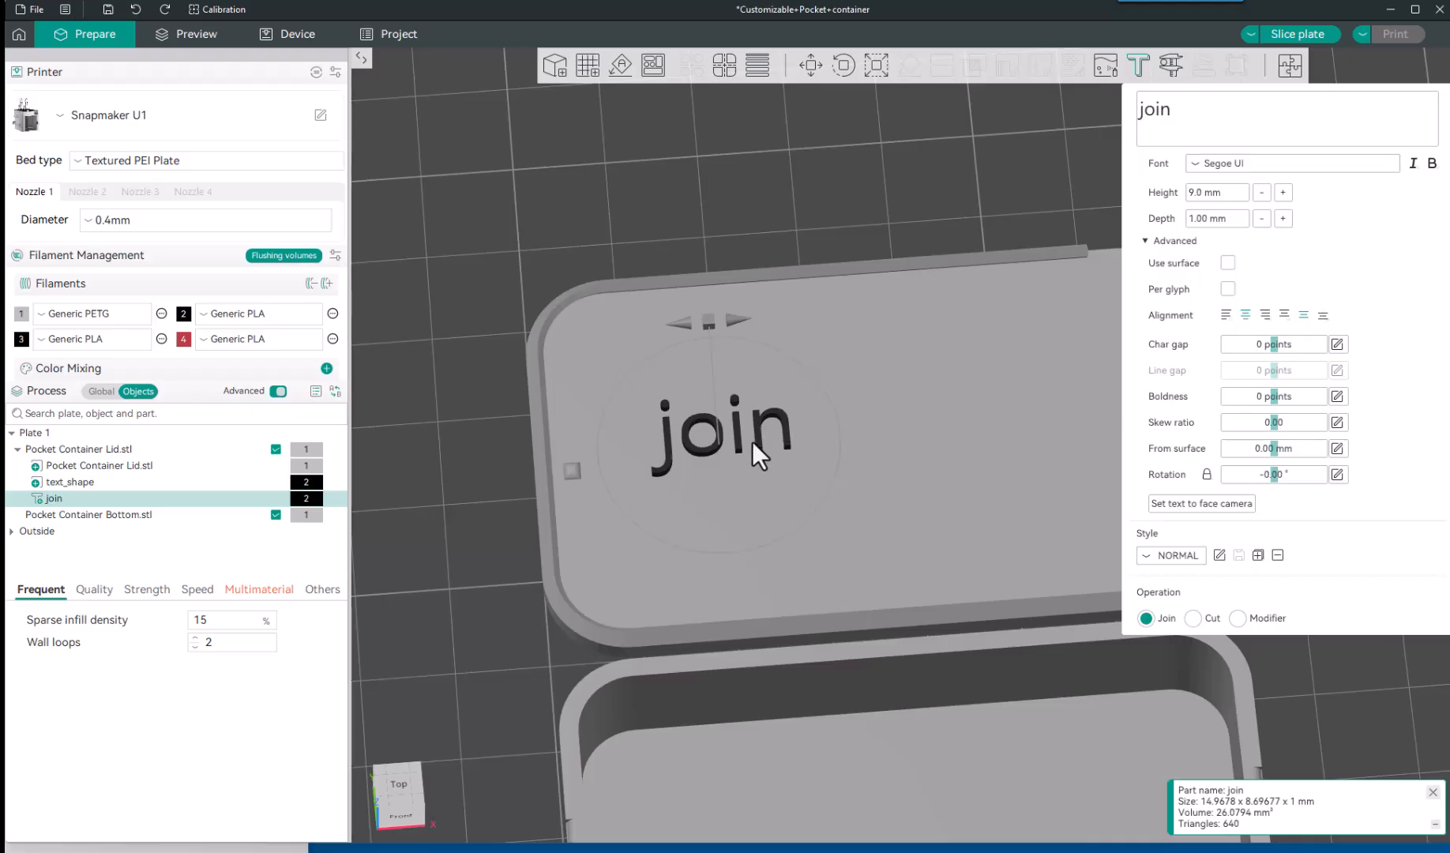
{"action": "left_click_drag", "start_coordinate": [758, 440], "coordinate": [697, 404]}
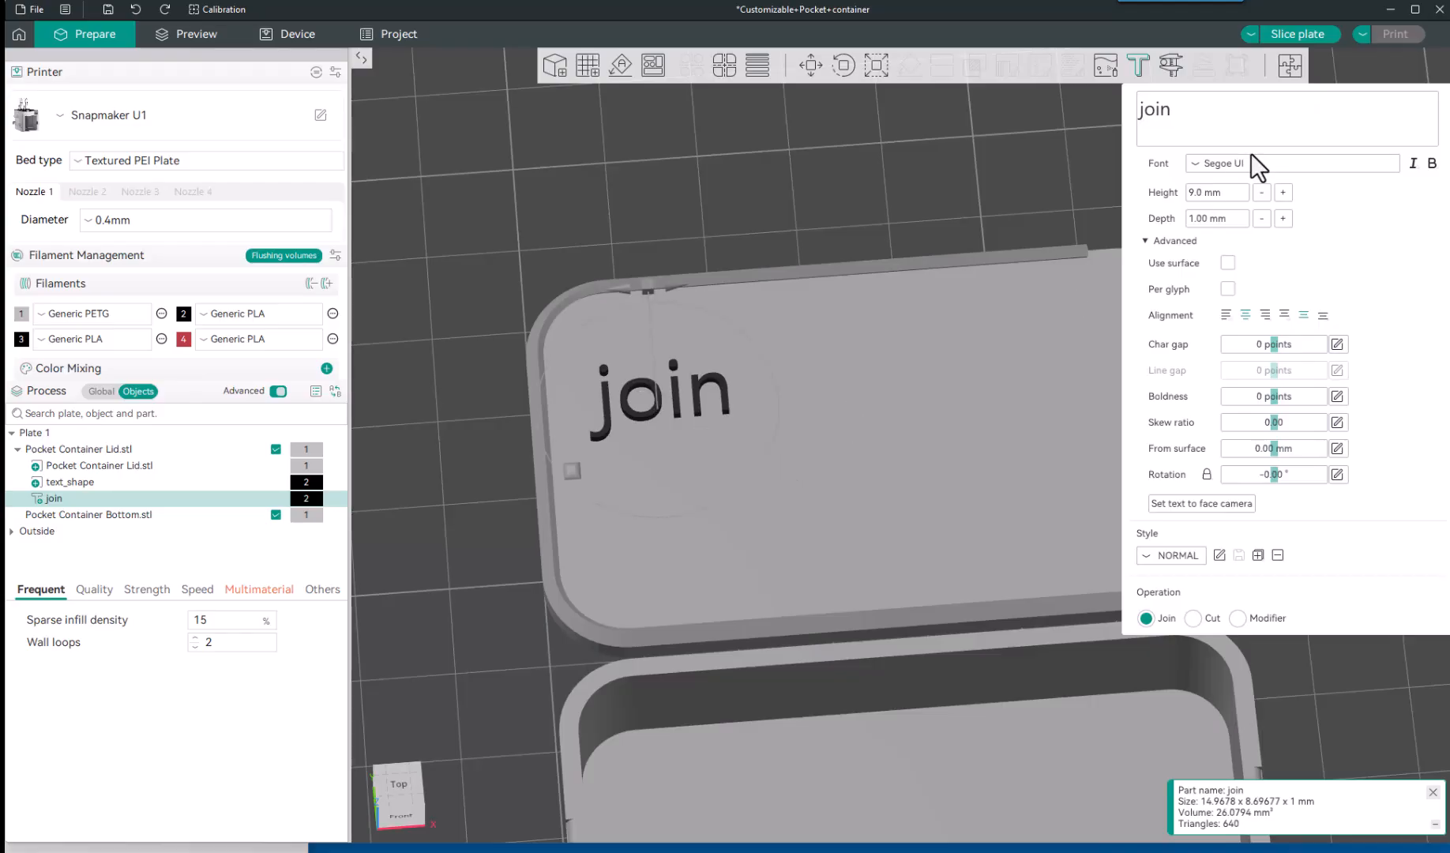
Change the "join" text to JOIN in the Arial Black font and shift it inward from the lid's rim.
{"action": "double_click", "coordinate": [1142, 111]}
{"action": "type", "text": "JOIN"}
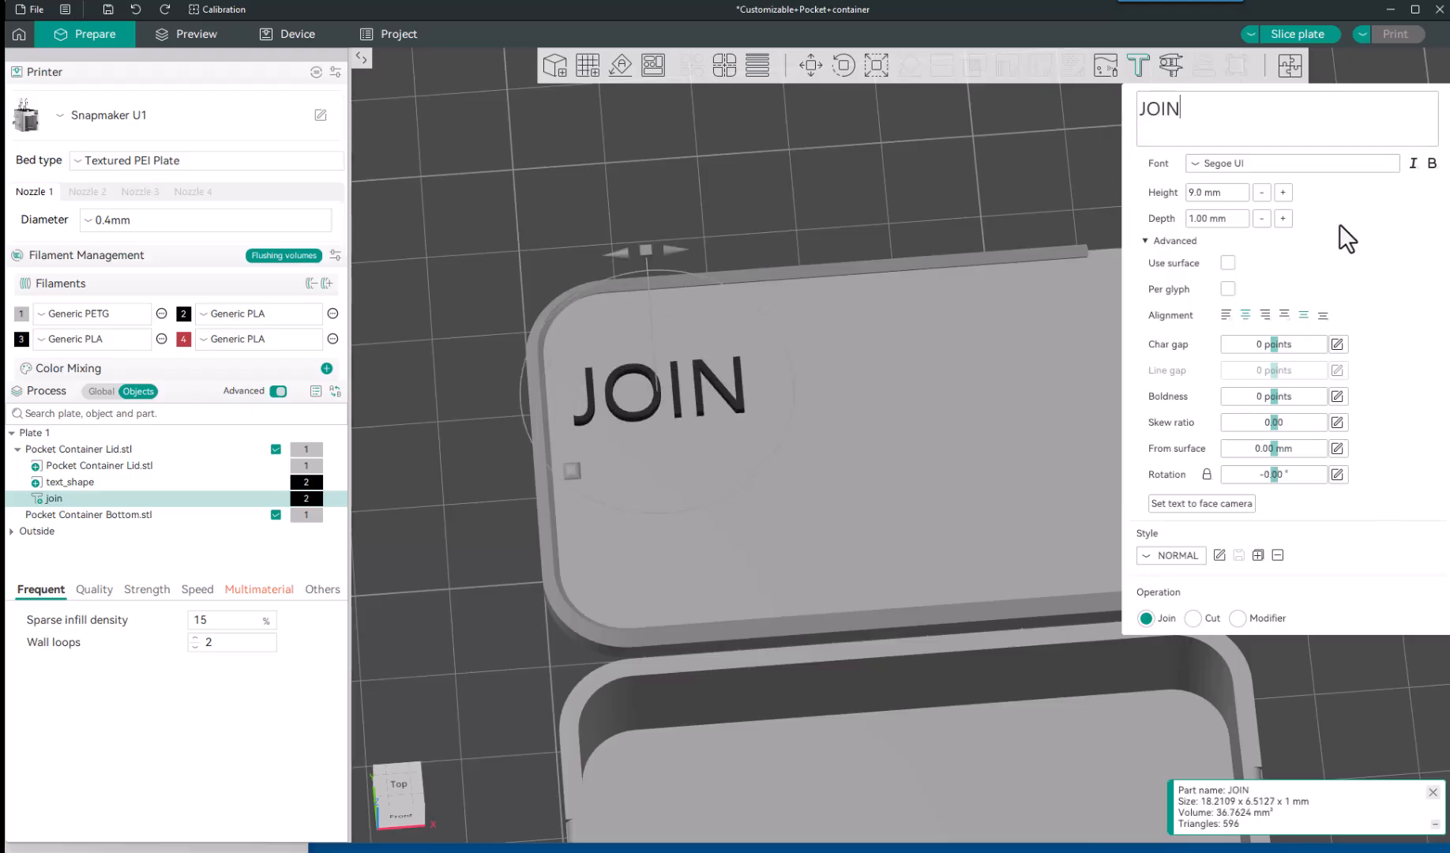
{"action": "left_click", "coordinate": [1194, 166]}
{"action": "scroll", "coordinate": [1254, 249], "scroll_direction": "up", "scroll_amount": 4}
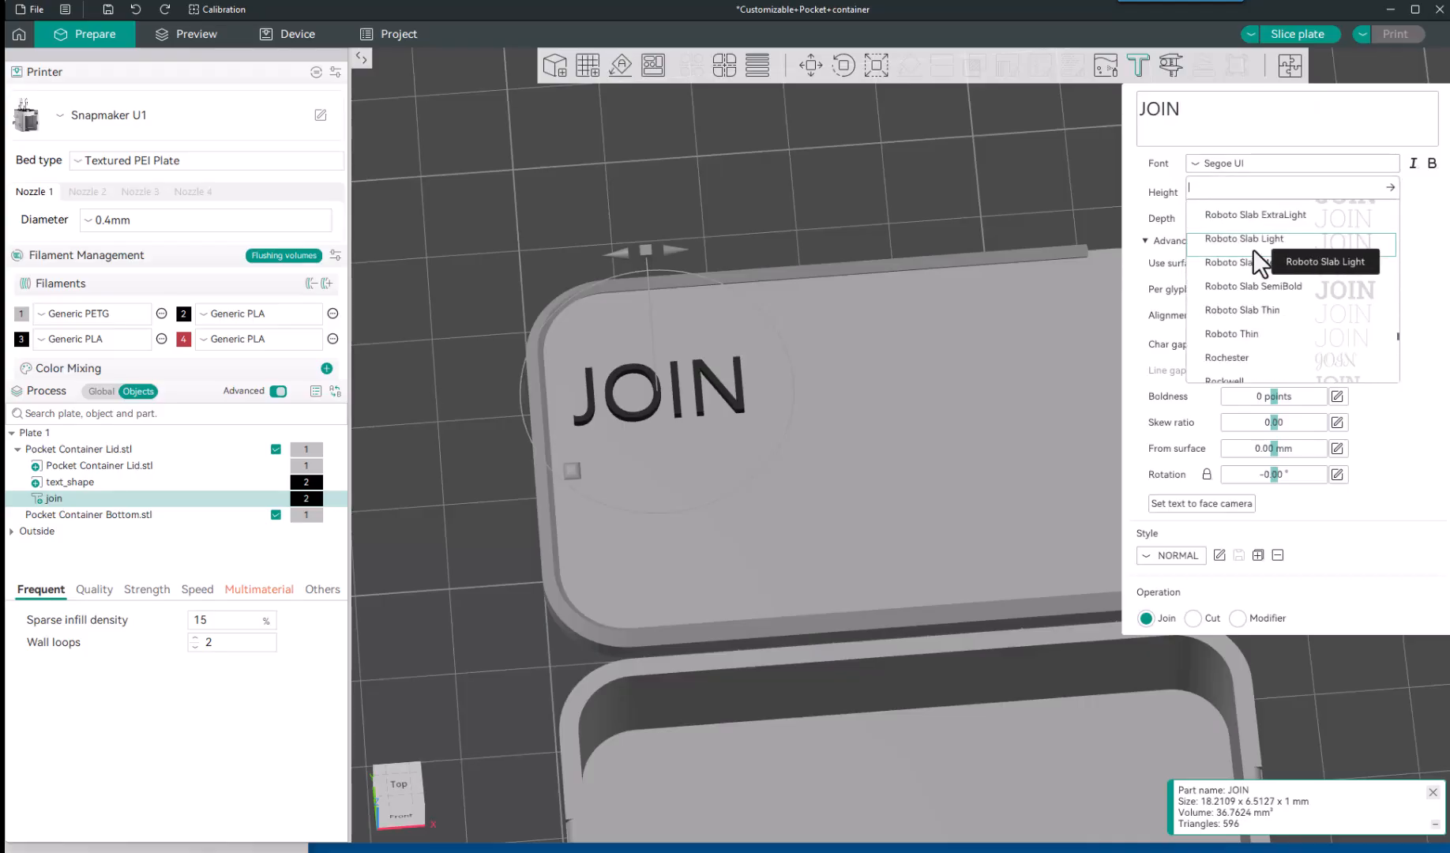
{"action": "type", "text": "AA"}
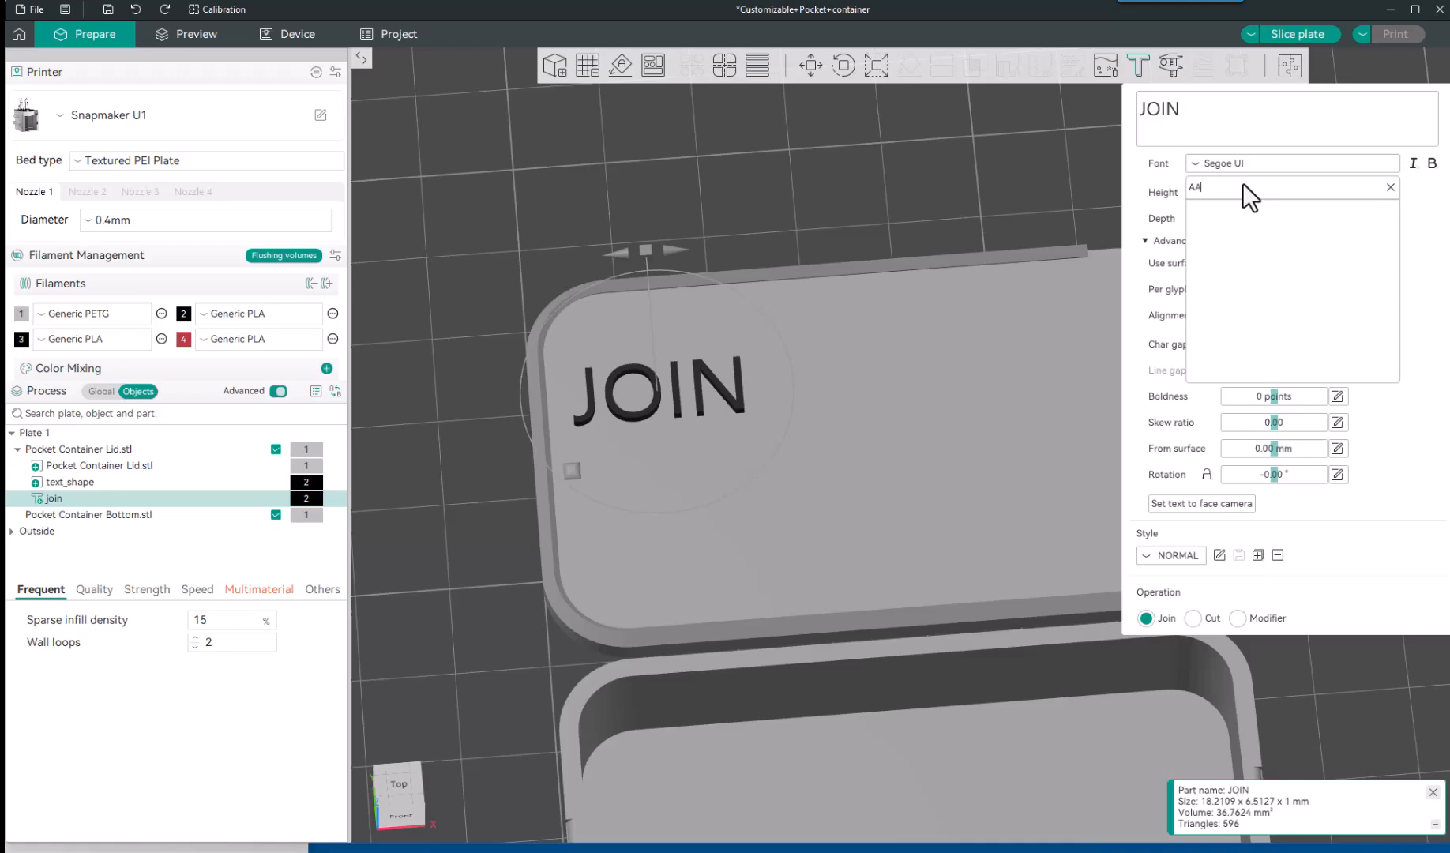
{"action": "left_click_drag", "start_coordinate": [1243, 185], "coordinate": [1182, 190]}
{"action": "left_click", "coordinate": [1390, 188]}
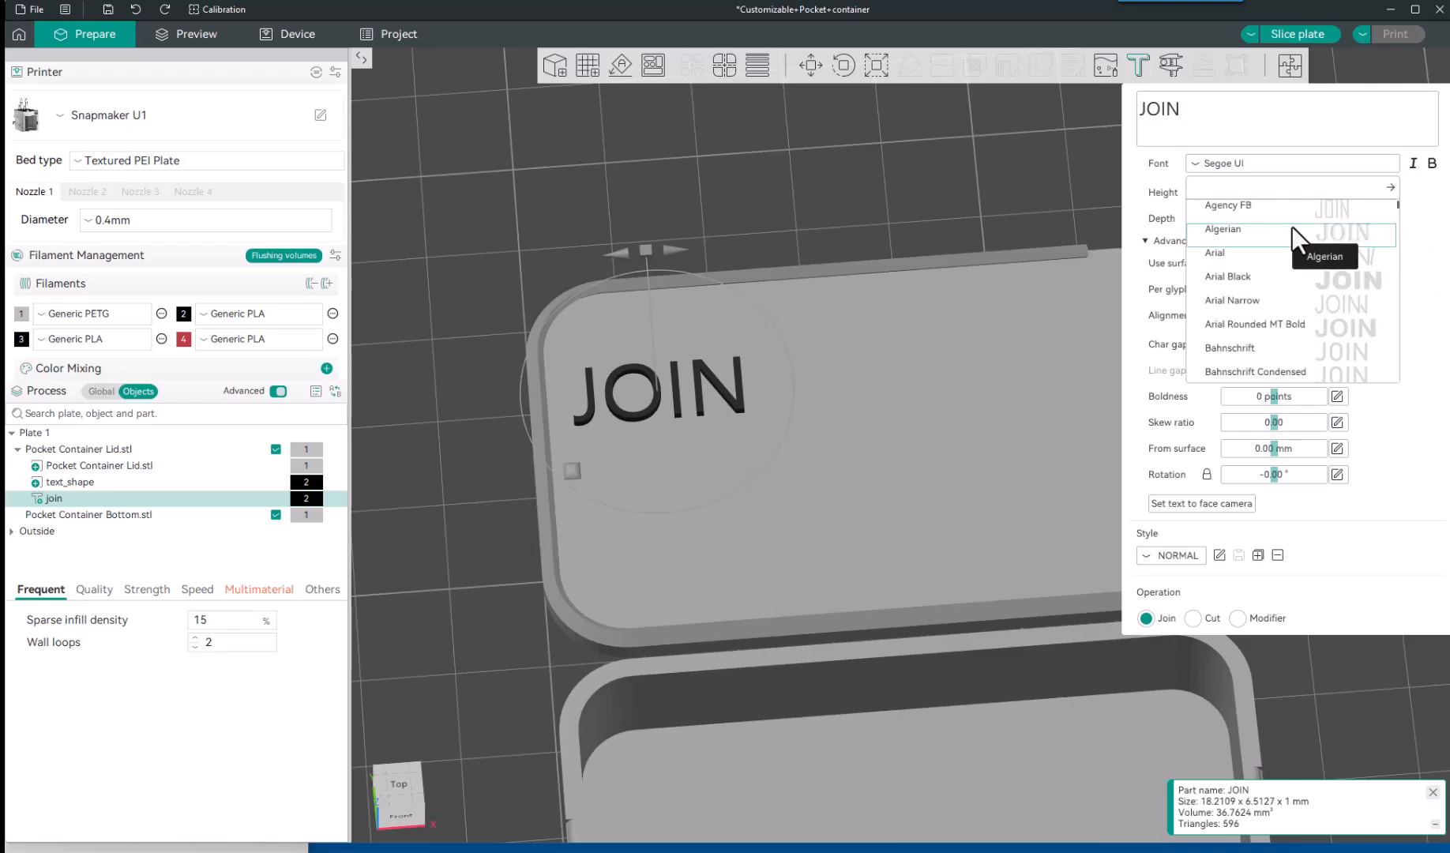
{"action": "left_click", "coordinate": [1267, 276]}
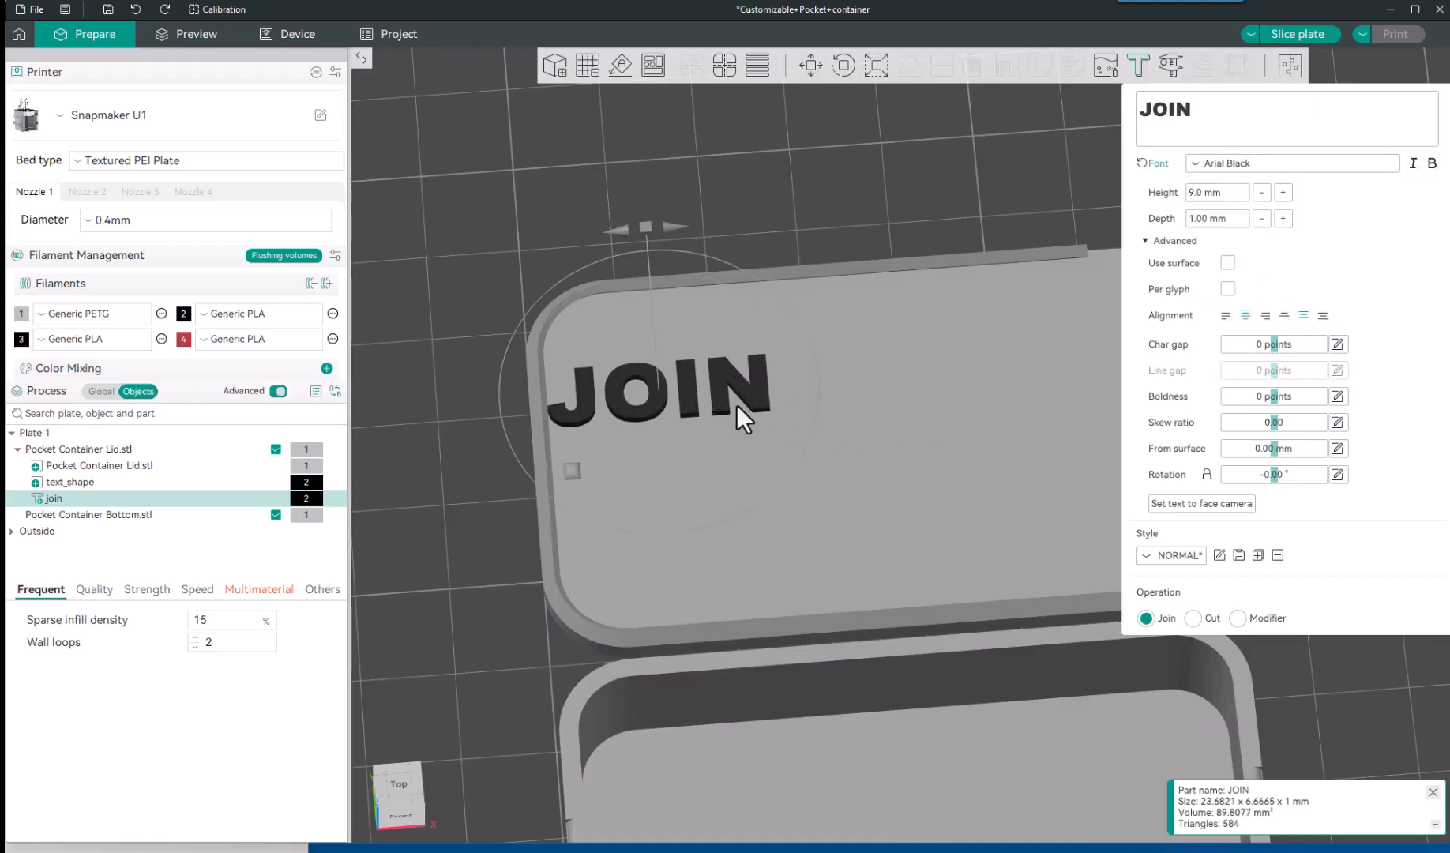
{"action": "left_click_drag", "start_coordinate": [716, 401], "coordinate": [751, 394]}
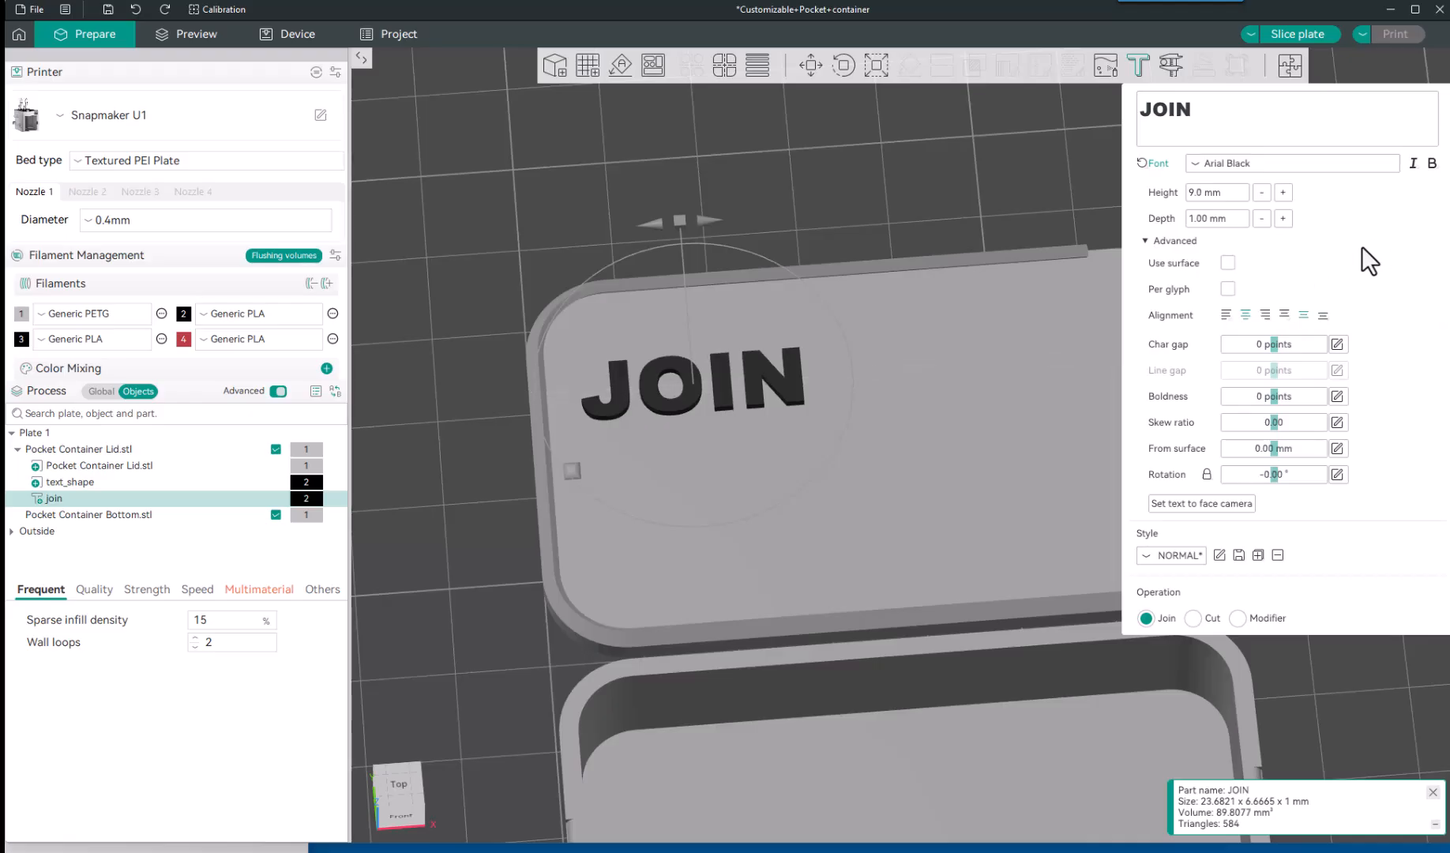
Try a height of 14 mm for the JOIN text and set it back to 9 mm.
{"action": "left_click", "coordinate": [1239, 193]}
{"action": "type", "text": "14"}
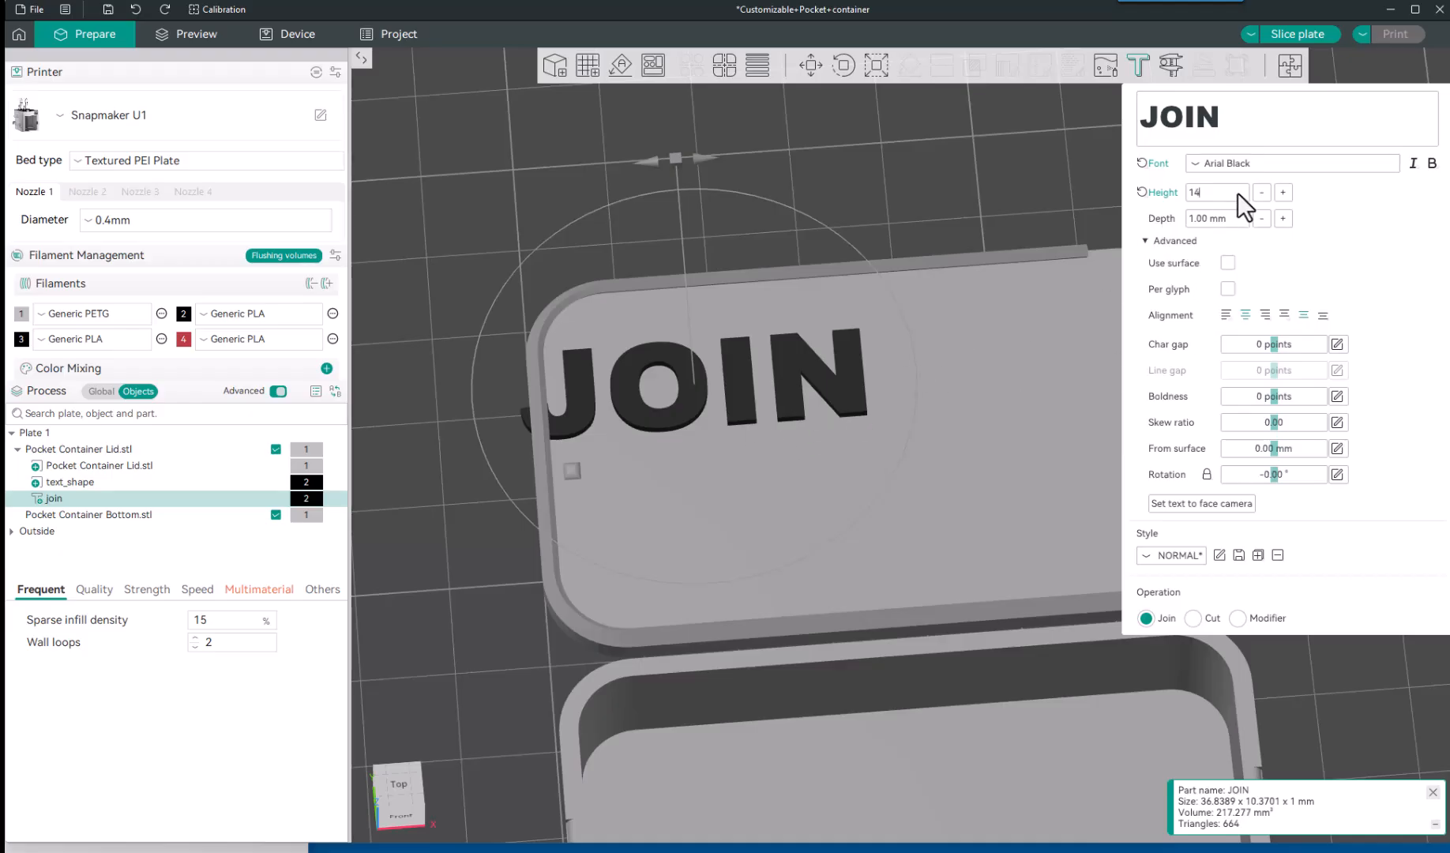
{"action": "type", "text": "9"}
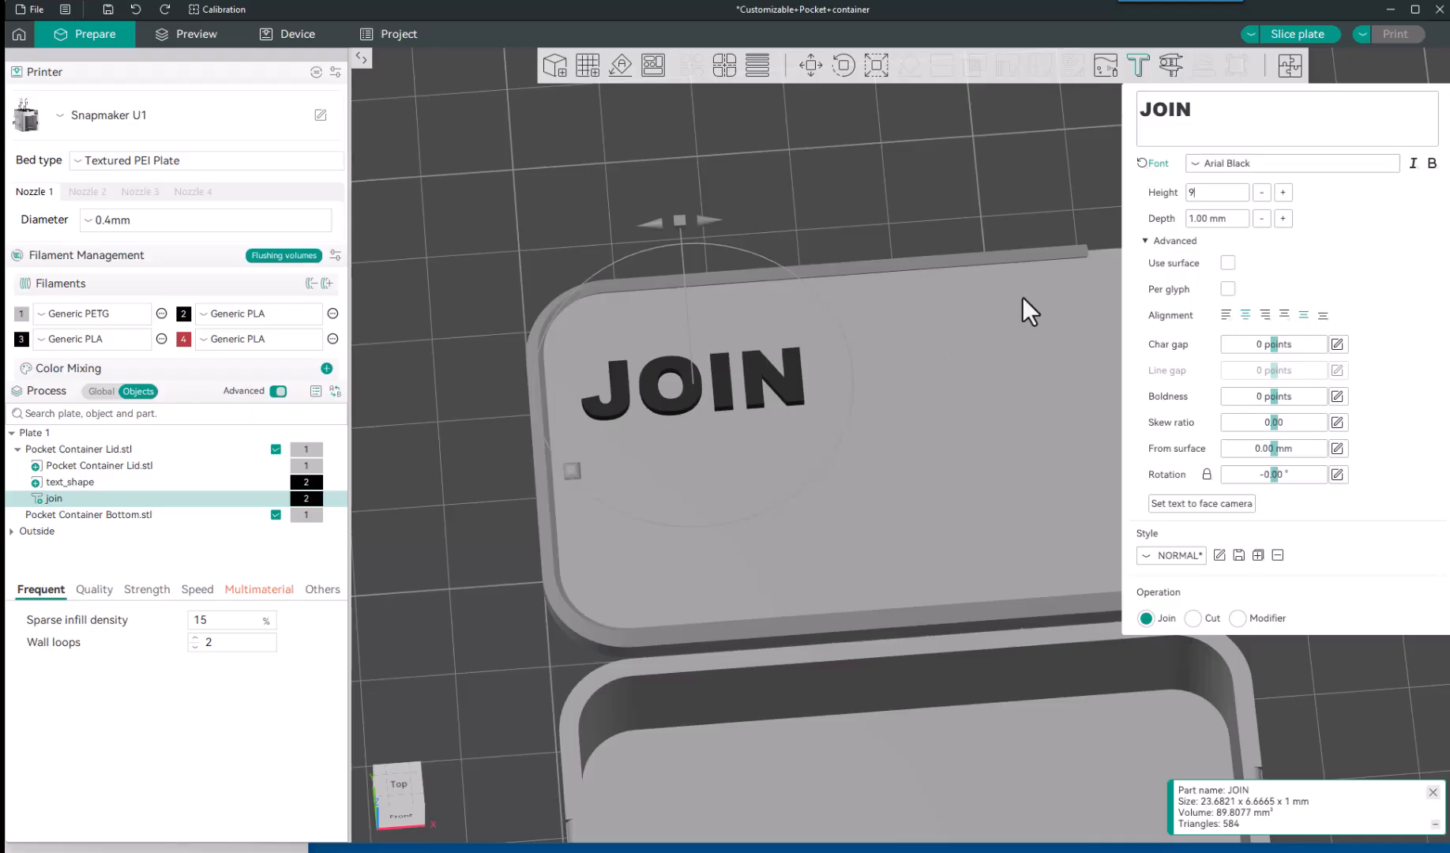
{"action": "scroll", "coordinate": [710, 434], "scroll_direction": "up", "scroll_amount": 3}
{"action": "scroll", "coordinate": [710, 433], "scroll_direction": "down", "scroll_amount": 4}
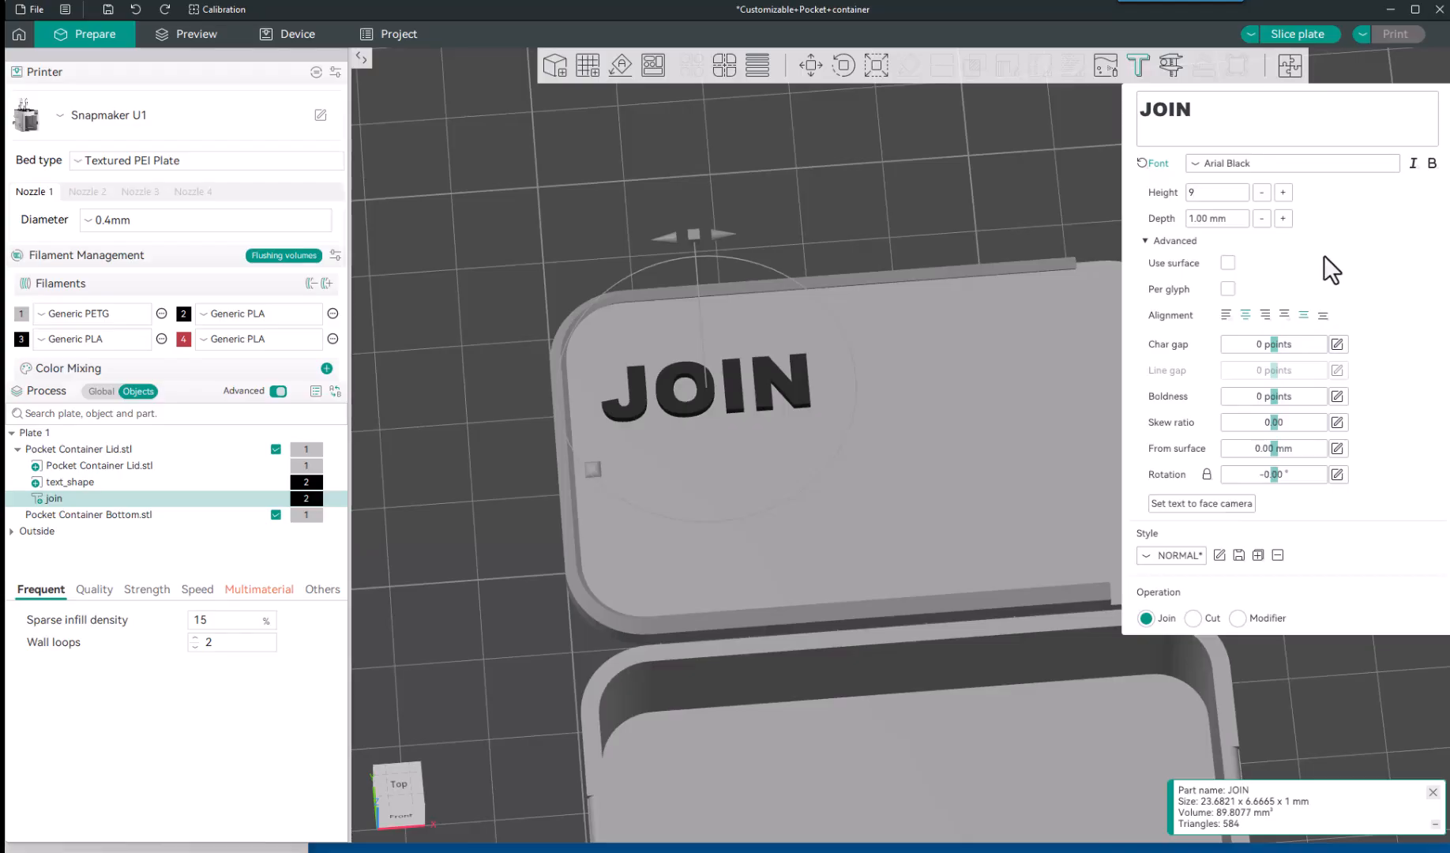
{"action": "left_click", "coordinate": [1145, 240]}
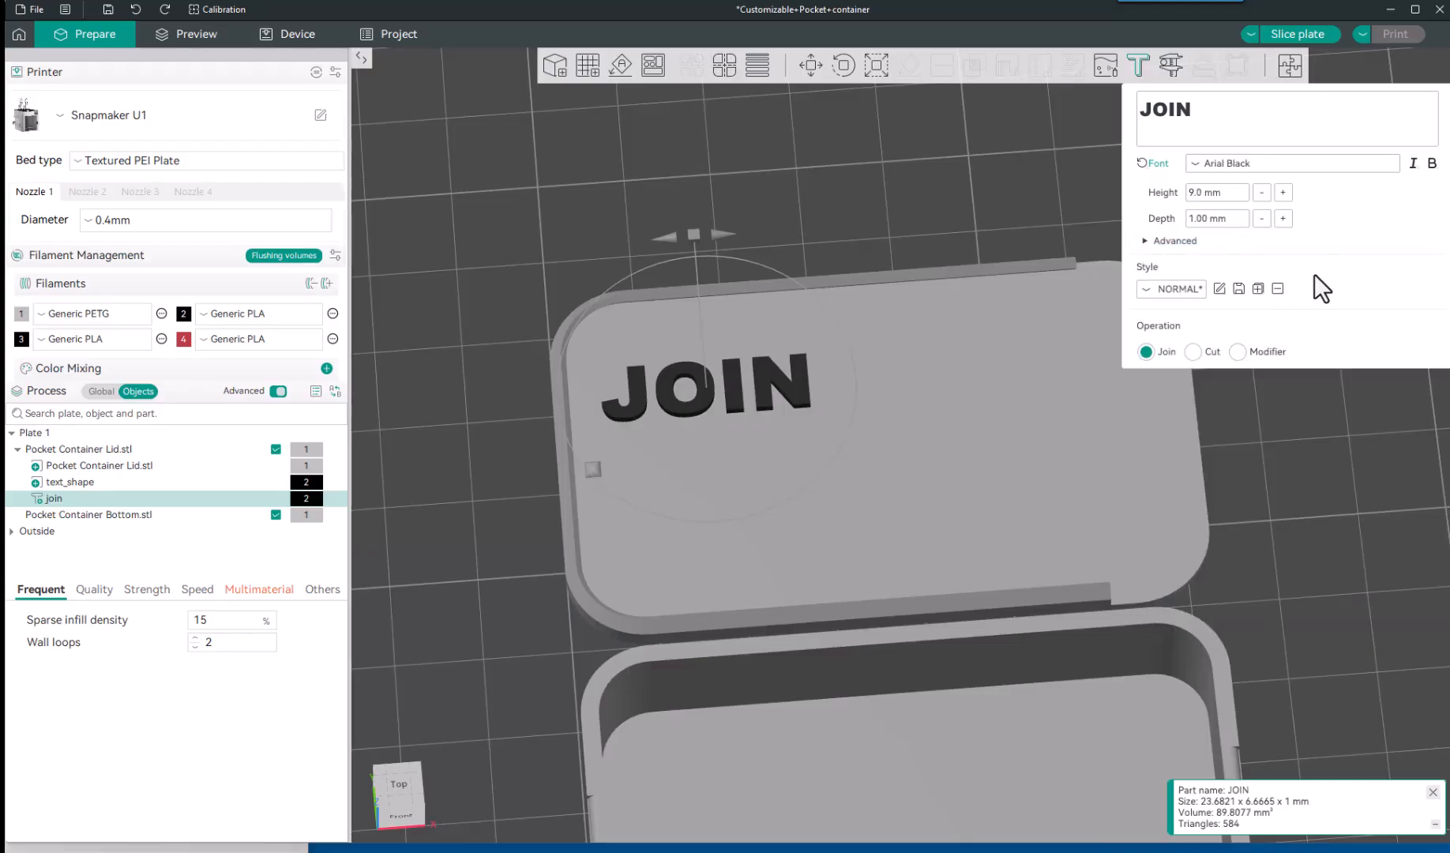
{"action": "left_click", "coordinate": [1147, 242]}
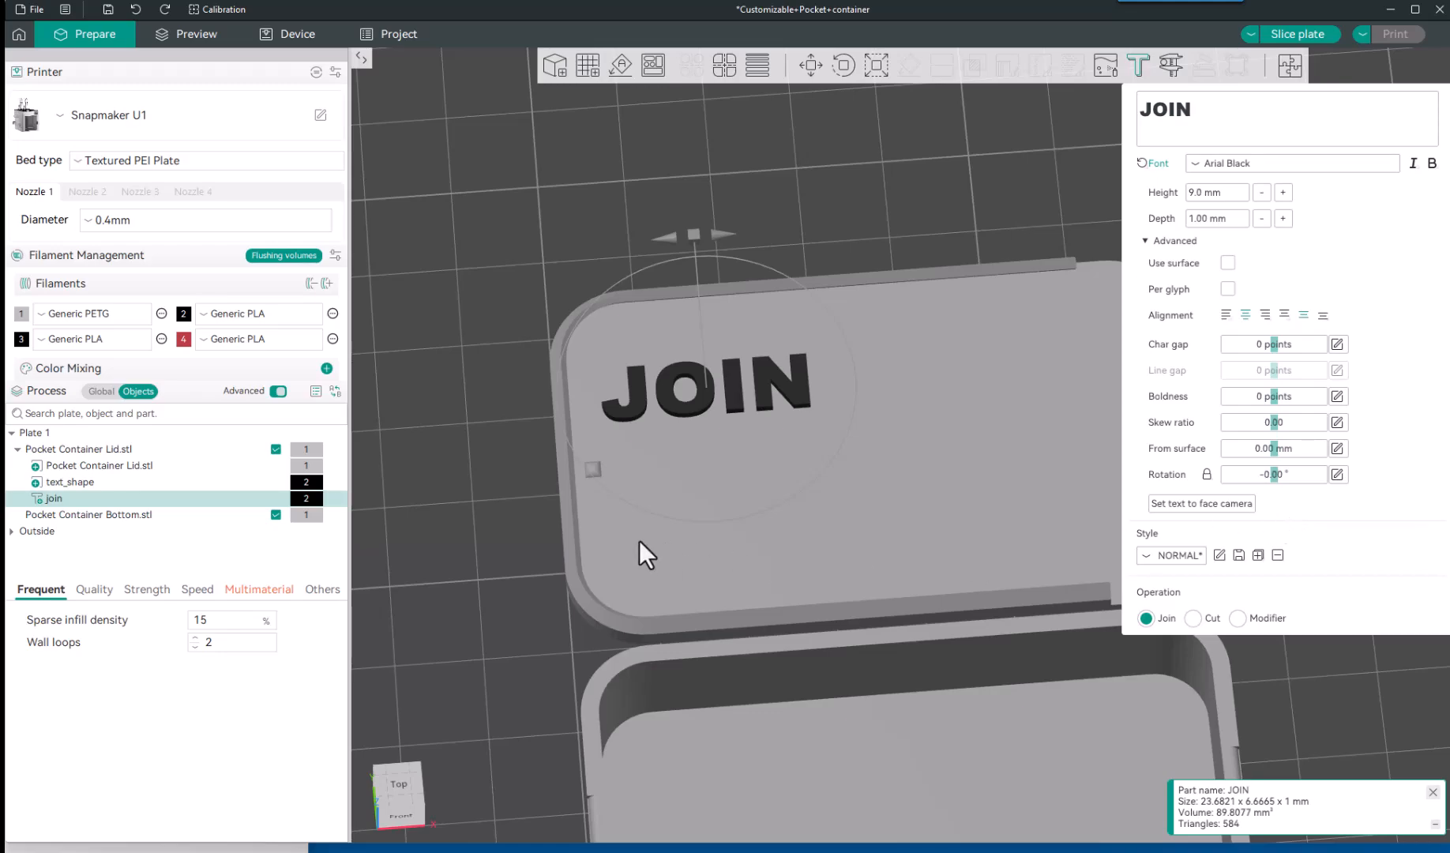
Try orienting the JOIN text toward the camera from an oblique view and rotating it in place.
{"action": "left_click_drag", "start_coordinate": [498, 552], "coordinate": [433, 545]}
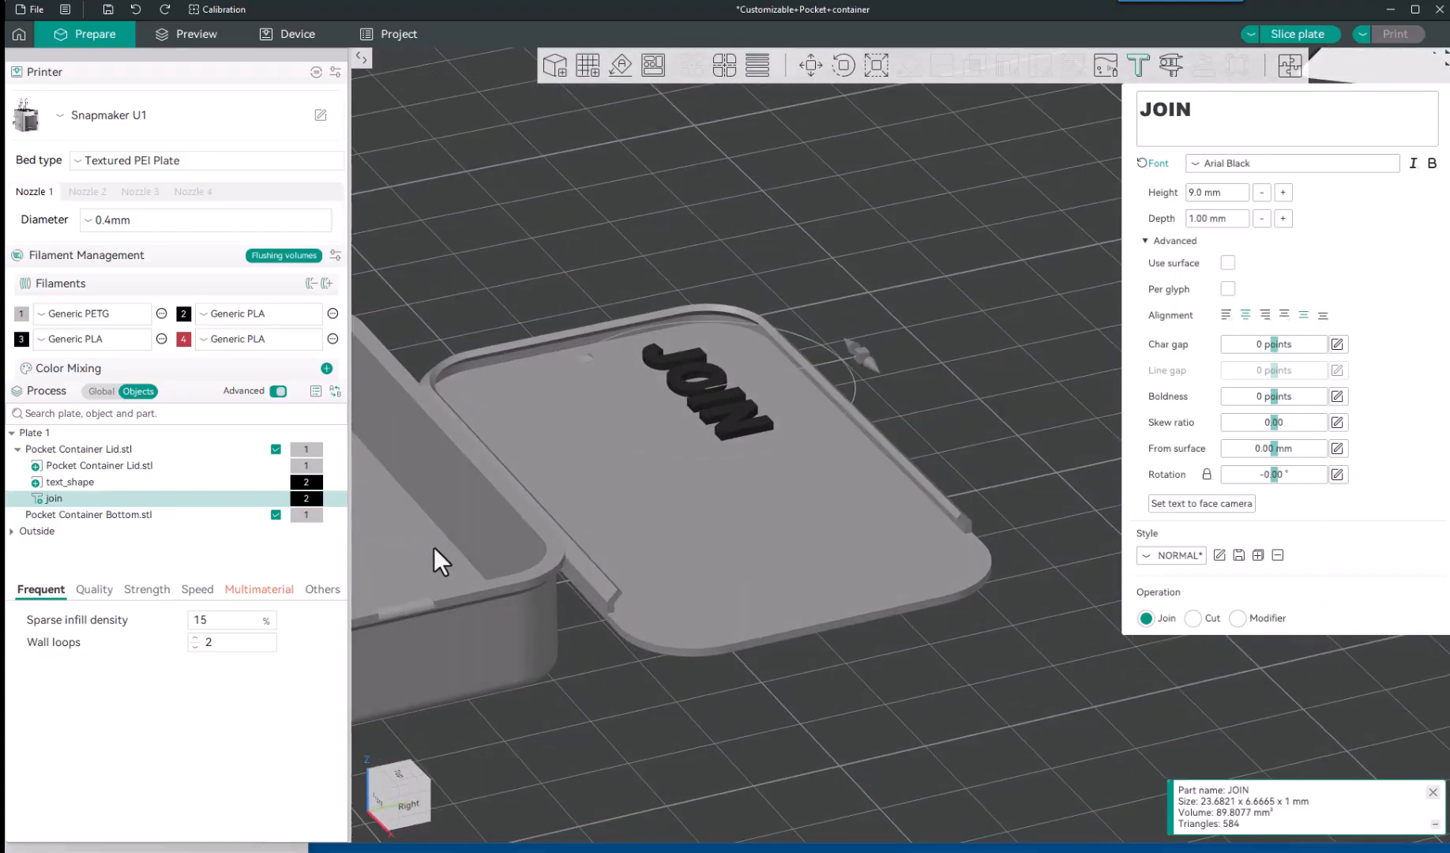
{"action": "left_click", "coordinate": [1205, 506]}
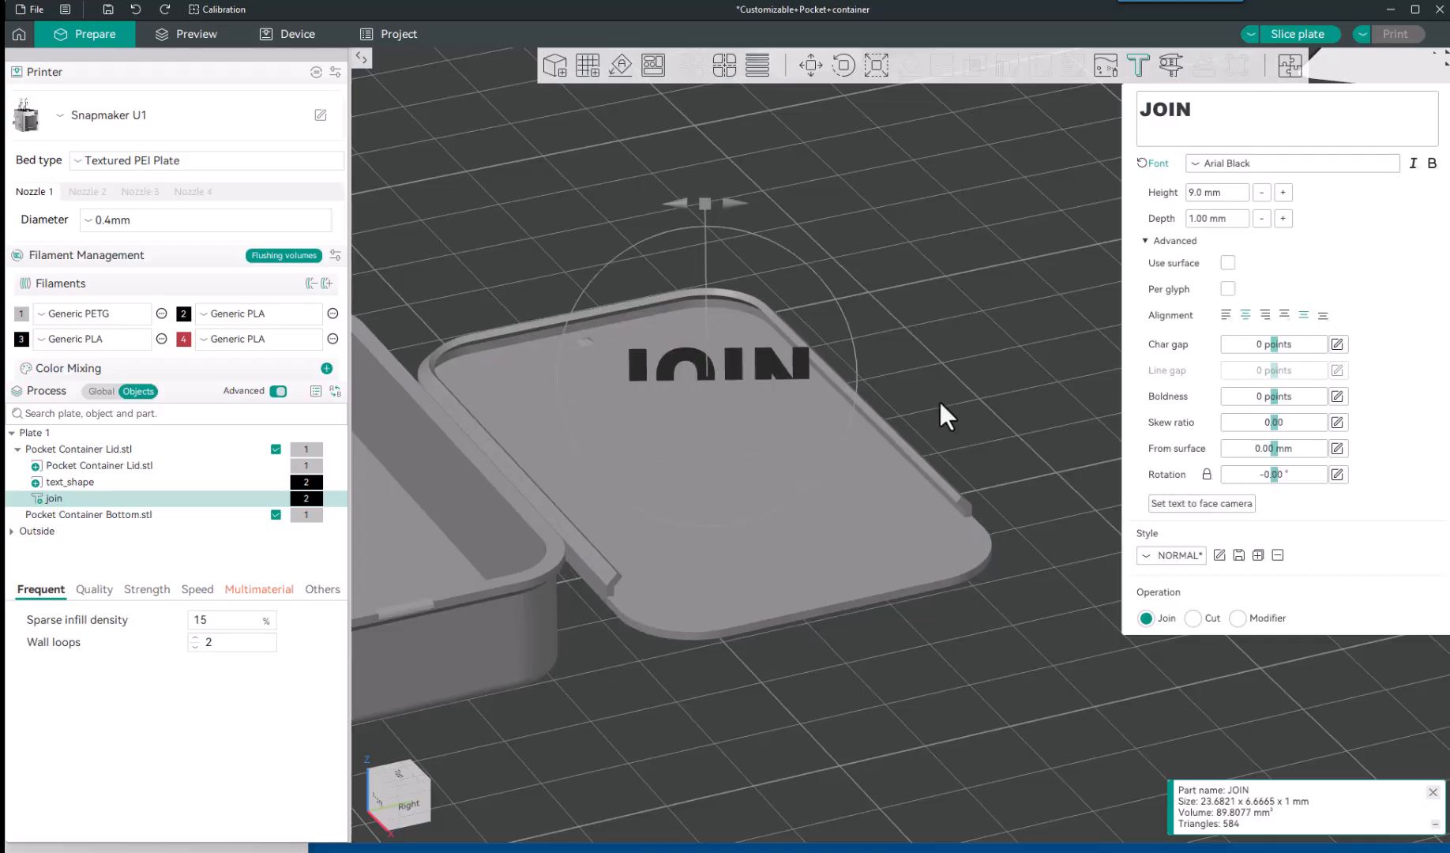
{"action": "scroll", "coordinate": [939, 399], "scroll_direction": "down", "scroll_amount": 2}
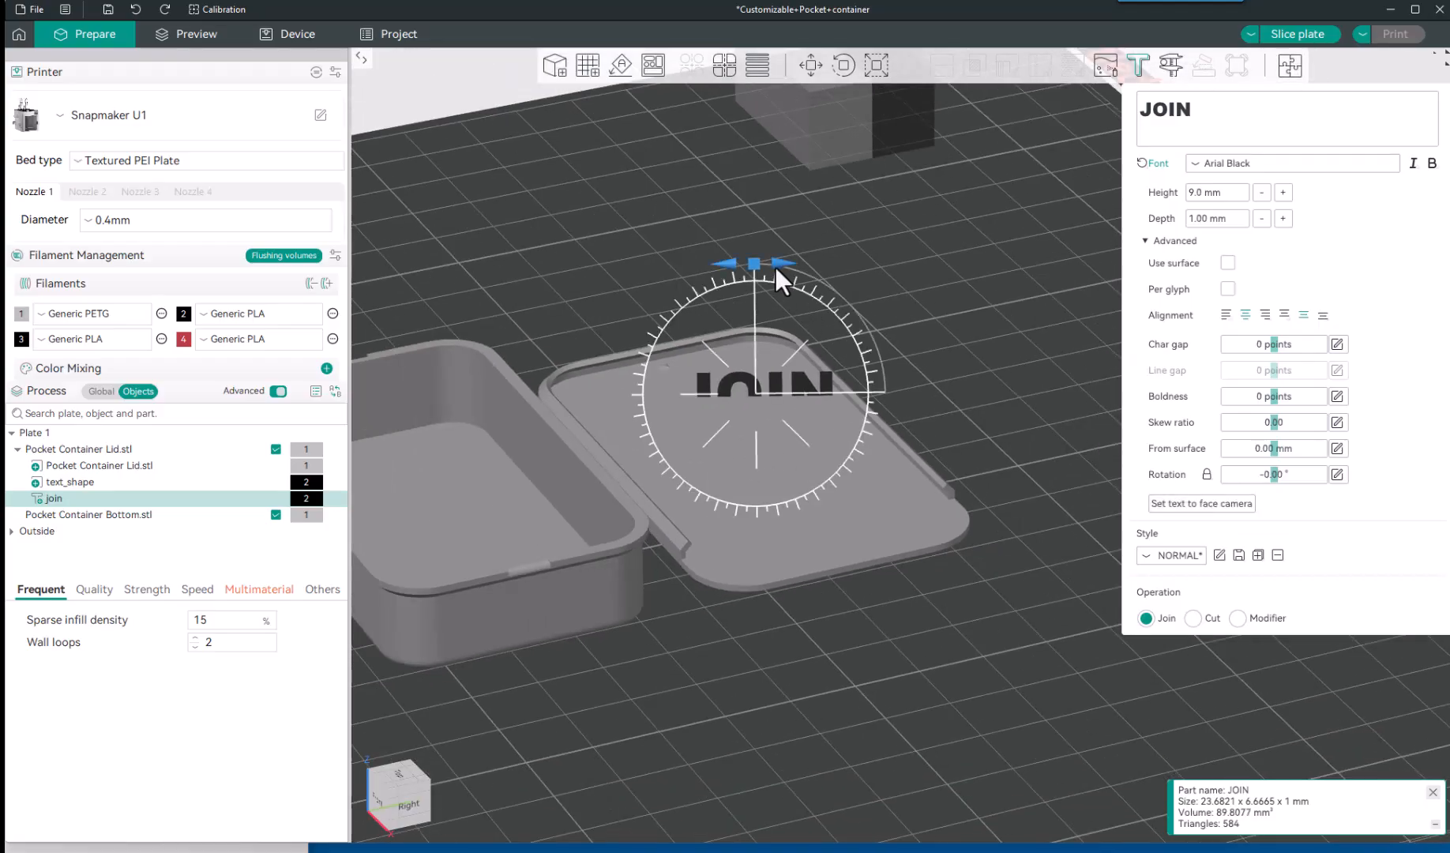
{"action": "left_click_drag", "start_coordinate": [774, 263], "coordinate": [844, 346]}
{"action": "left_click_drag", "start_coordinate": [801, 623], "coordinate": [851, 731]}
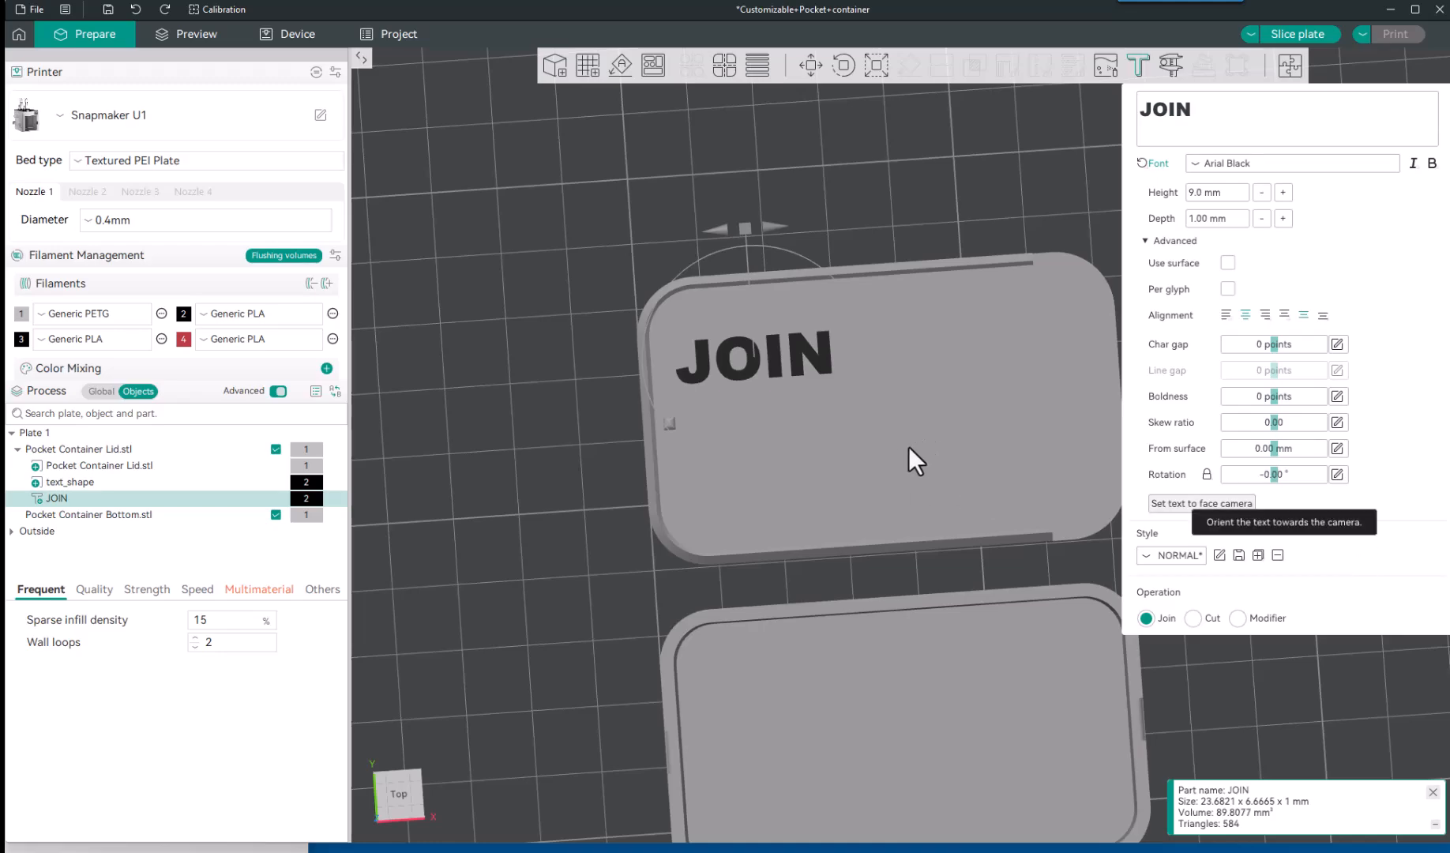
{"action": "left_click", "coordinate": [545, 406]}
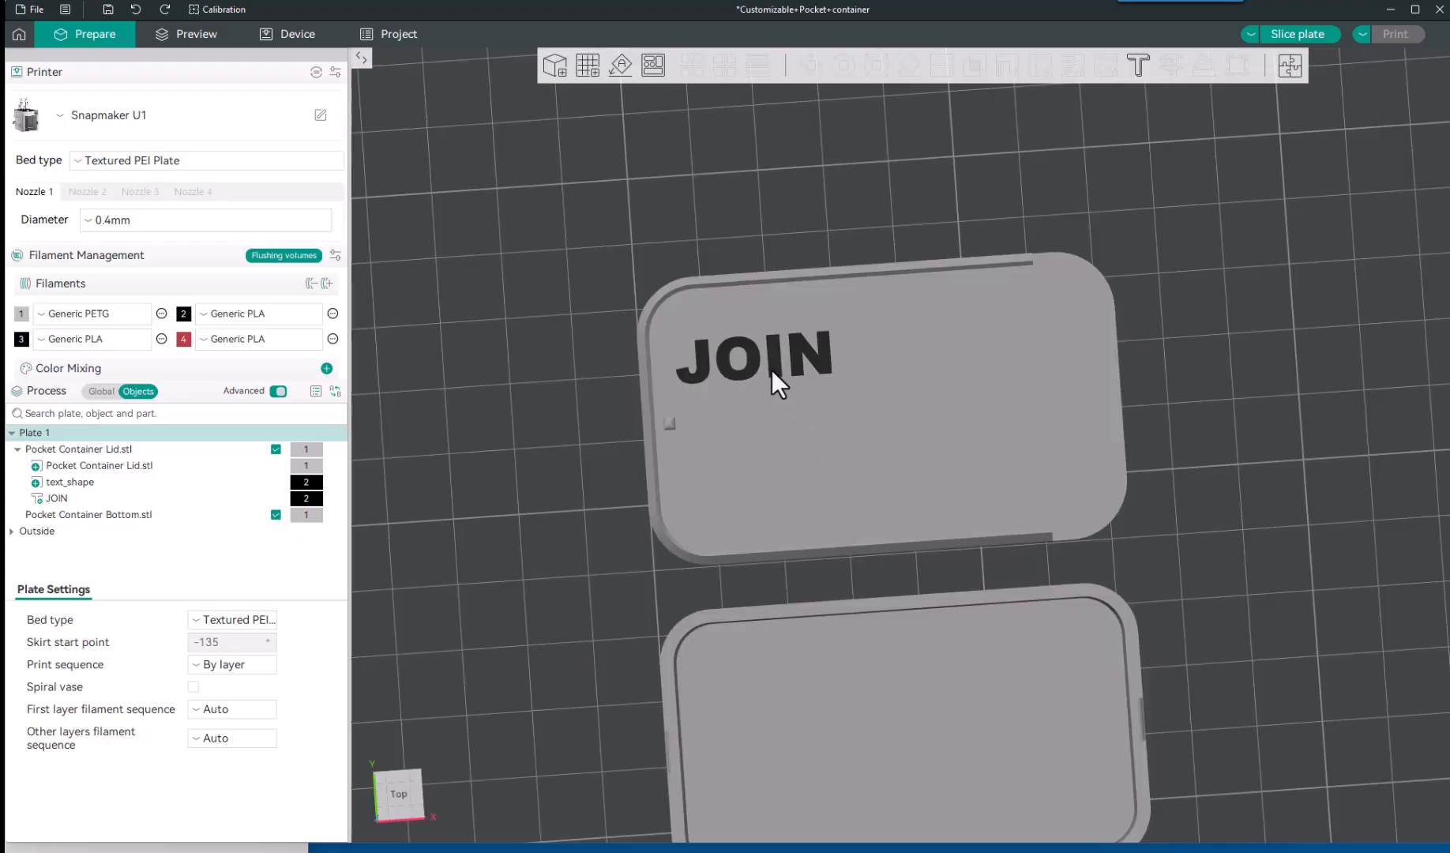
Set the JOIN text's height to 6 mm and move it closer to the rim at the lid's bump end.
{"action": "left_click", "coordinate": [819, 483]}
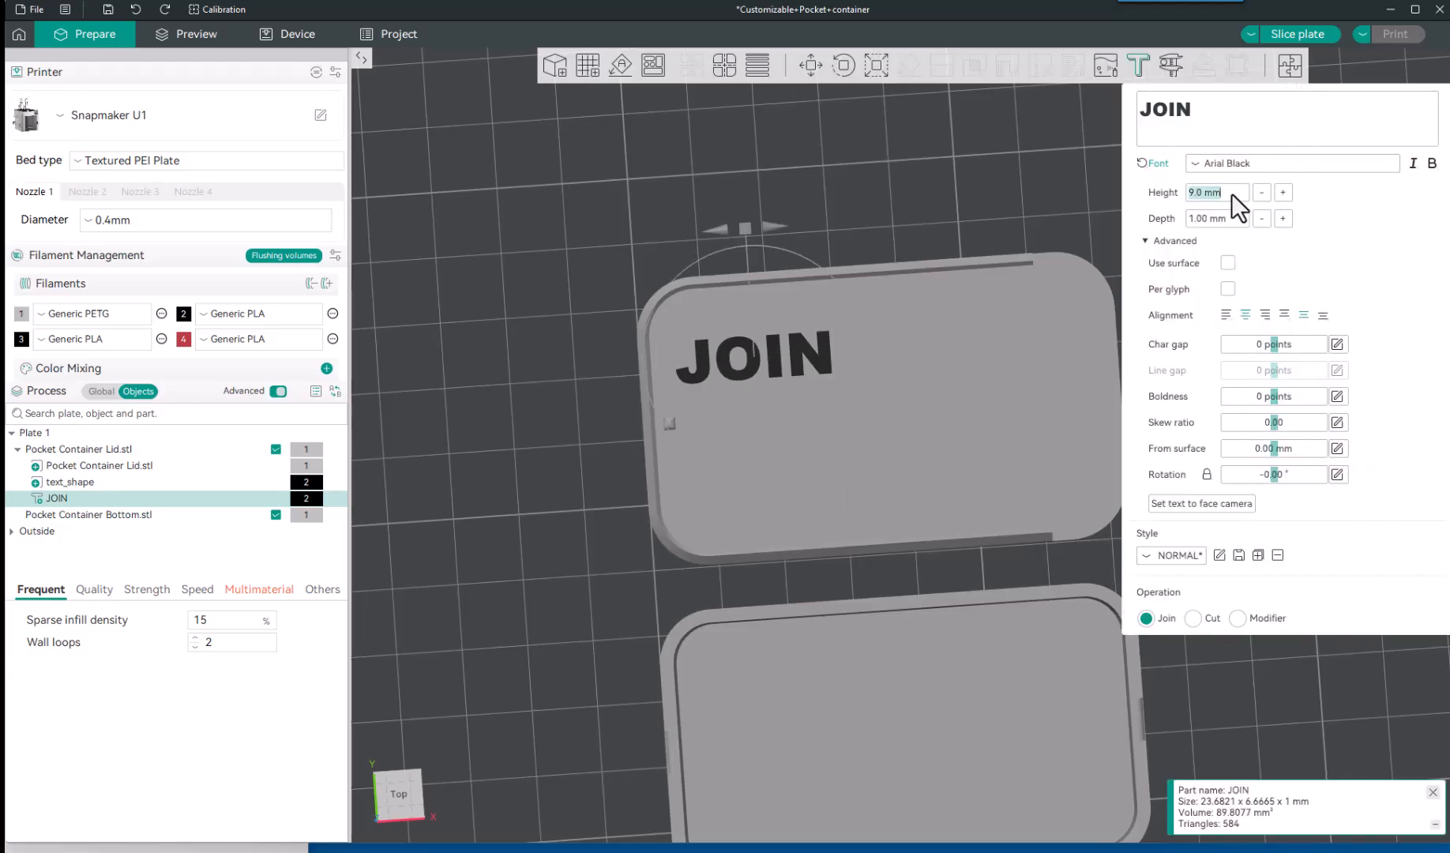
{"action": "type", "text": "6"}
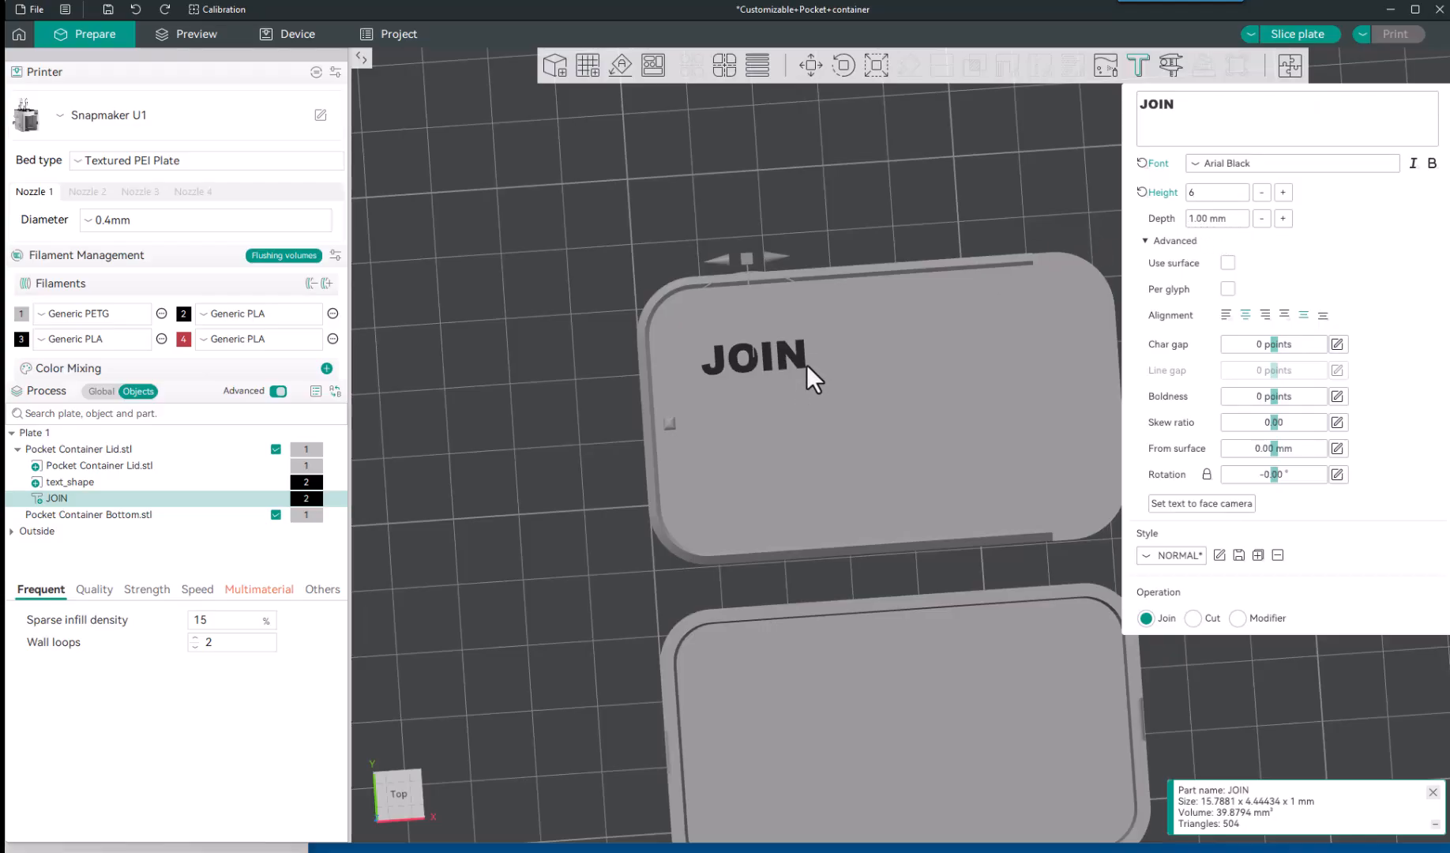
{"action": "left_click_drag", "start_coordinate": [799, 357], "coordinate": [769, 364]}
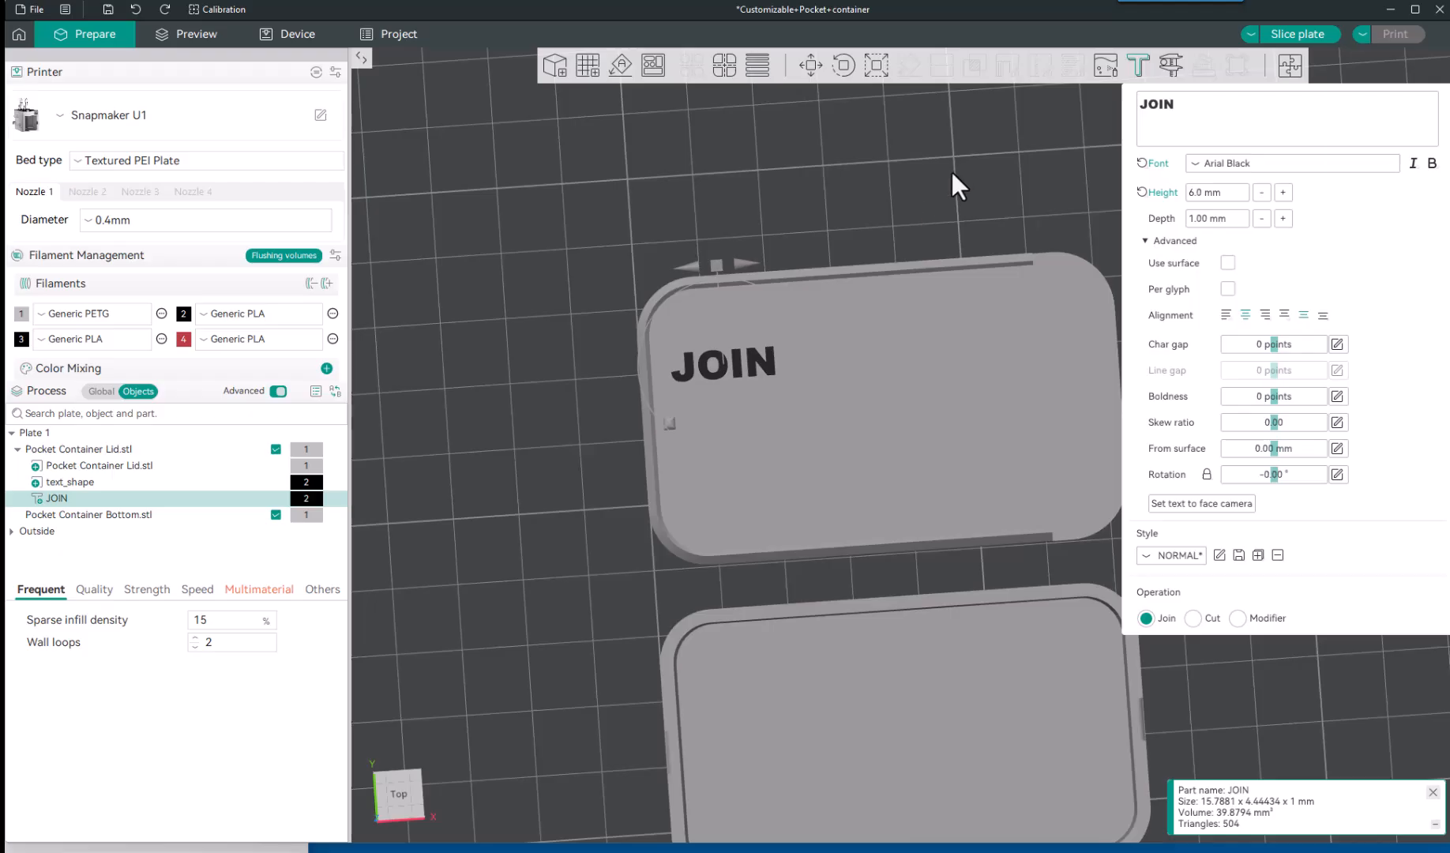
{"action": "left_click", "coordinate": [992, 245]}
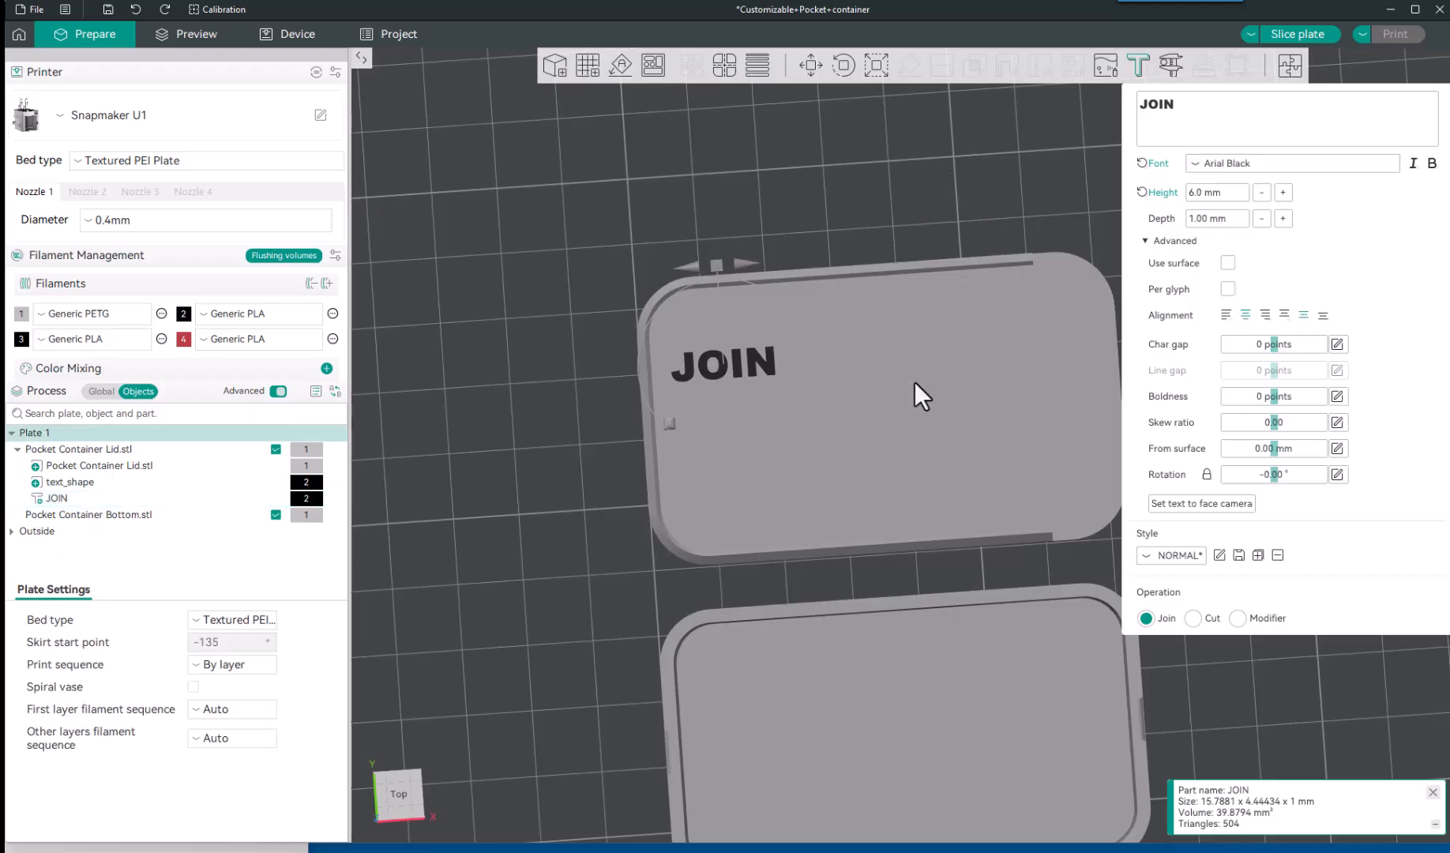
Add a second text reading CUT to the lid's inner face and set its operation to Cut.
{"action": "left_click", "coordinate": [937, 452]}
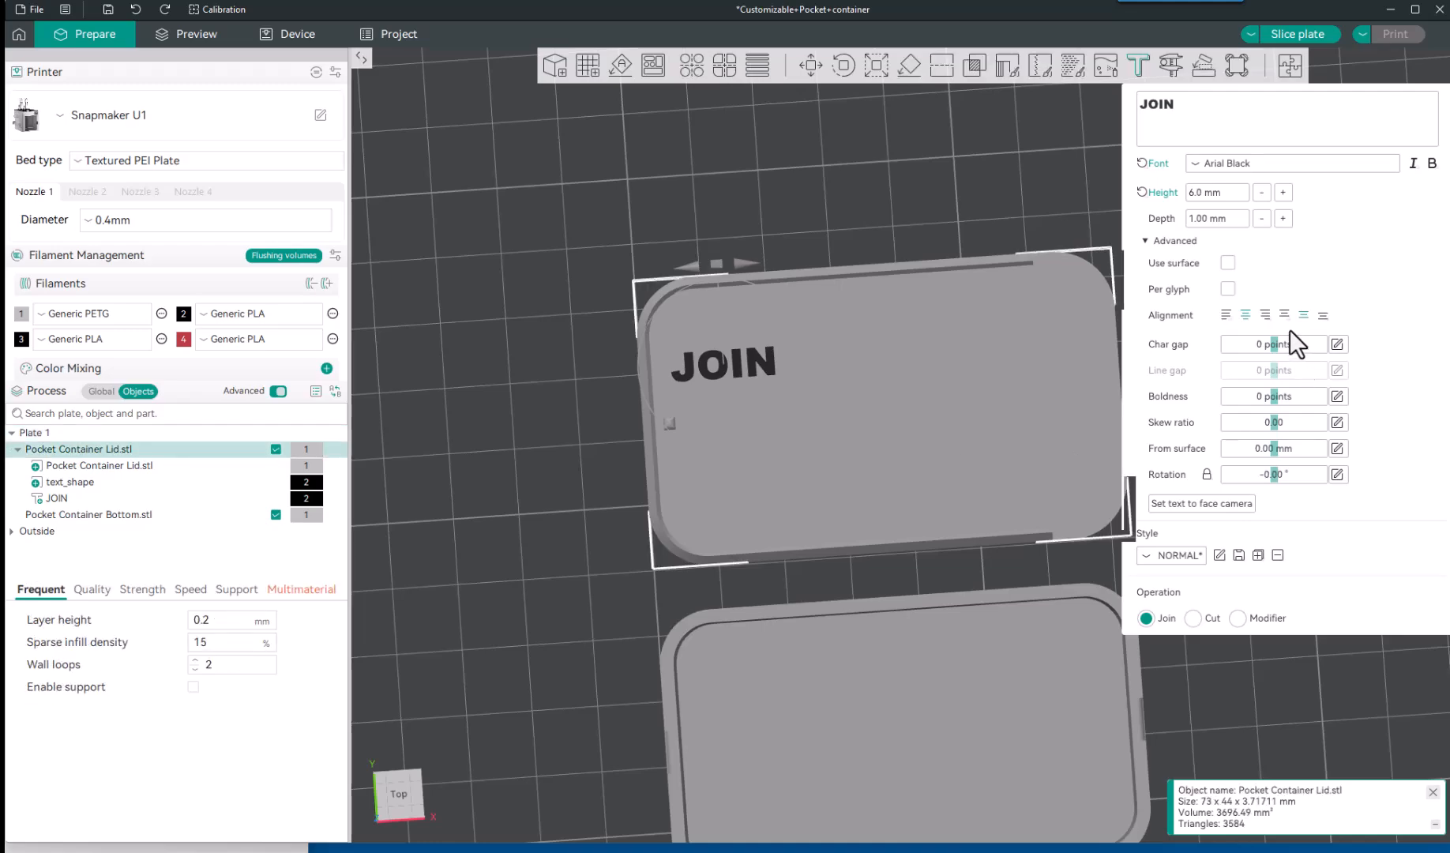
{"action": "left_click", "coordinate": [1137, 64]}
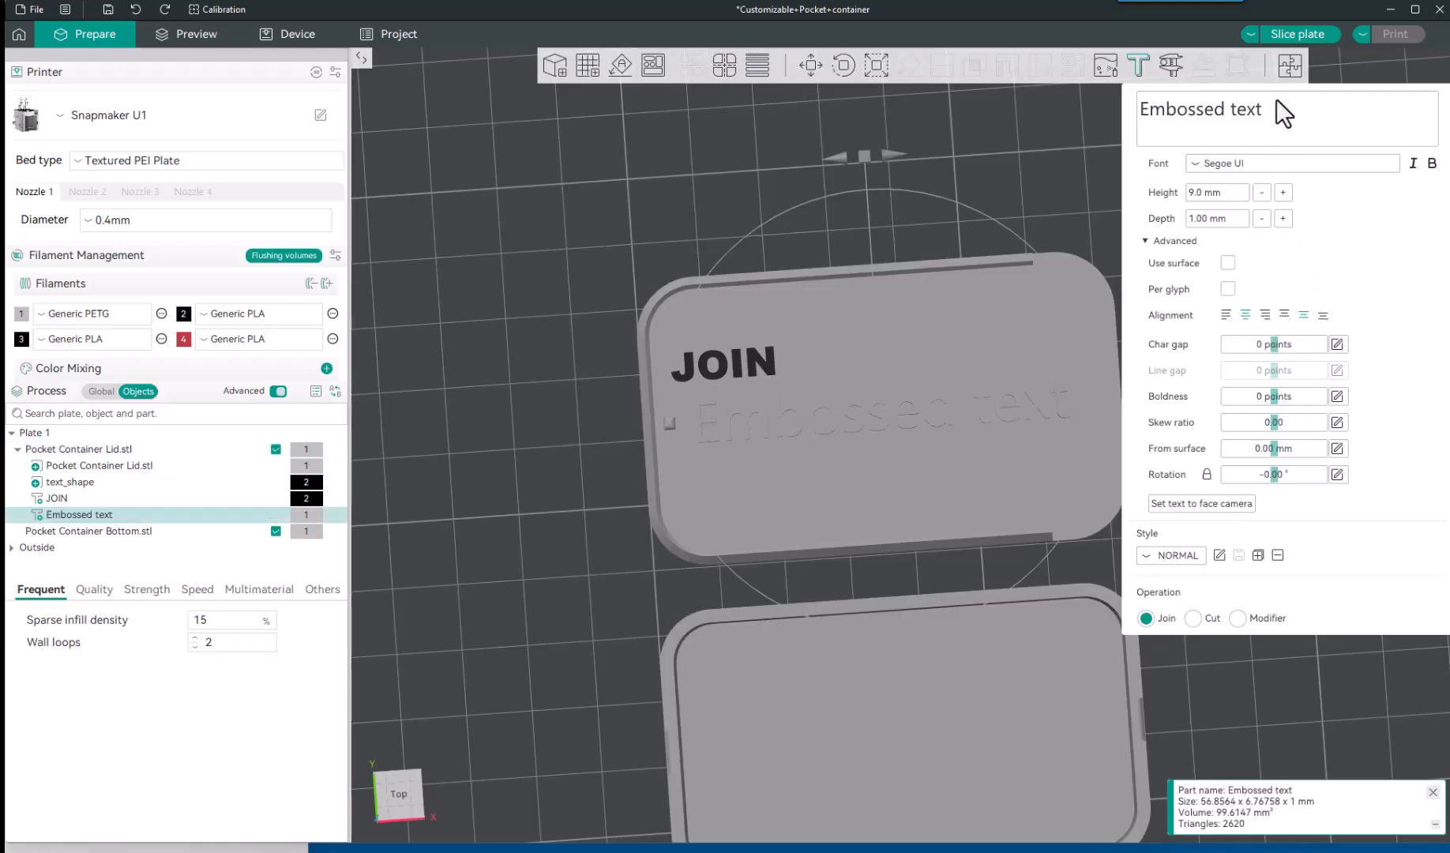
{"action": "left_click_drag", "start_coordinate": [1279, 112], "coordinate": [1187, 104]}
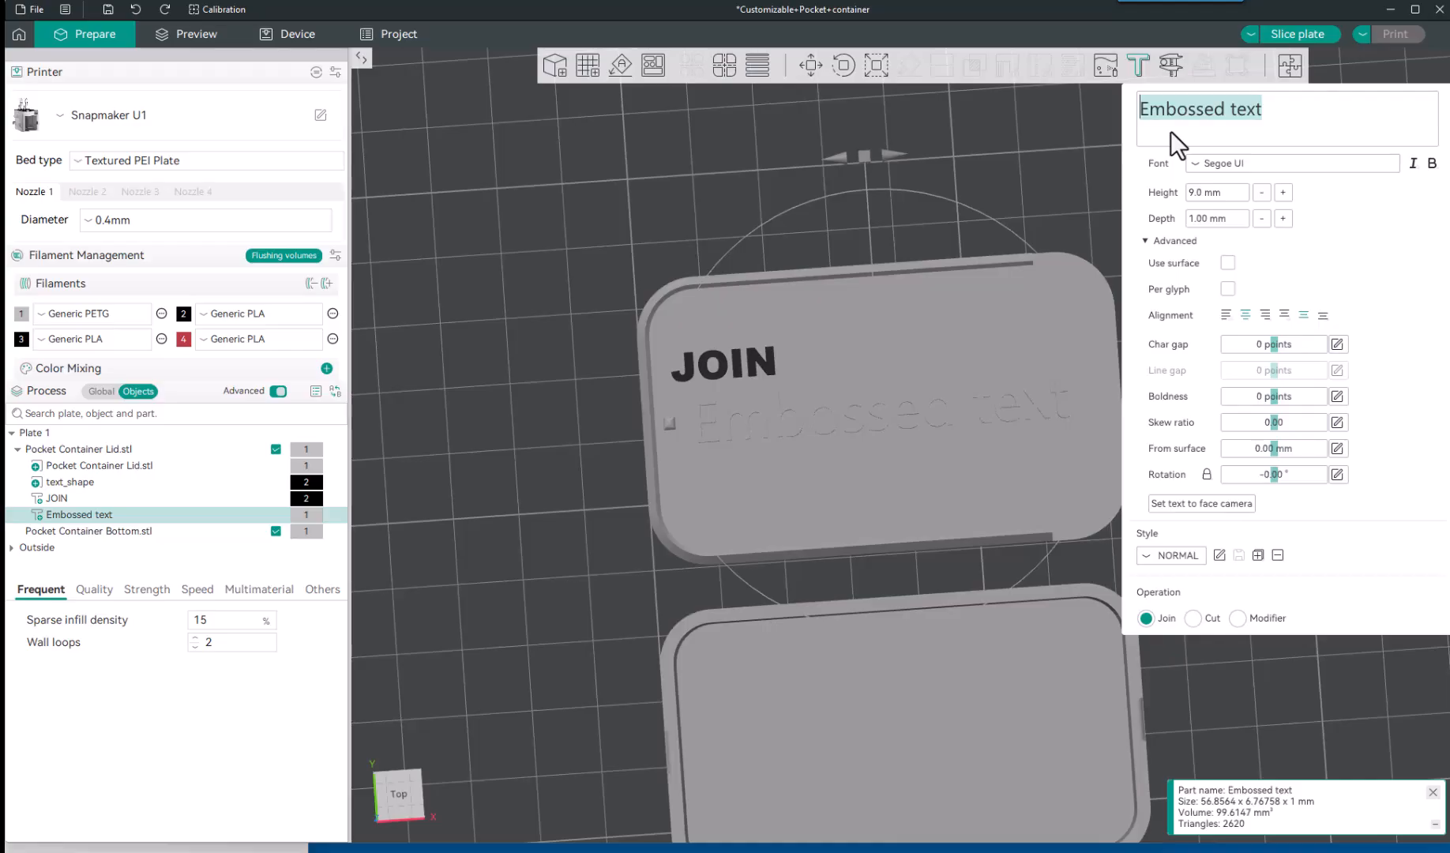
{"action": "key", "text": "BackSpace"}
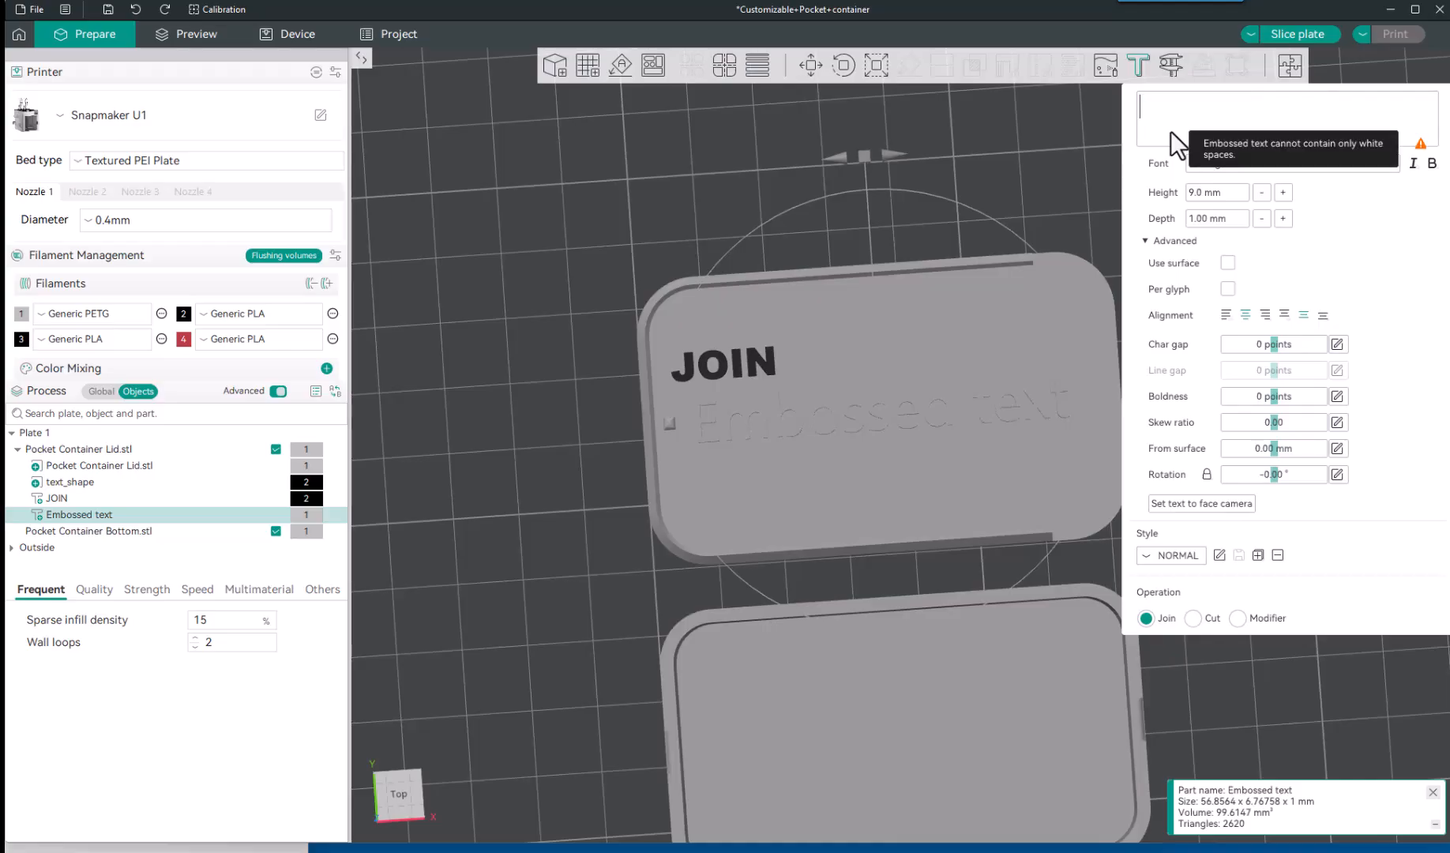
{"action": "type", "text": "CUT"}
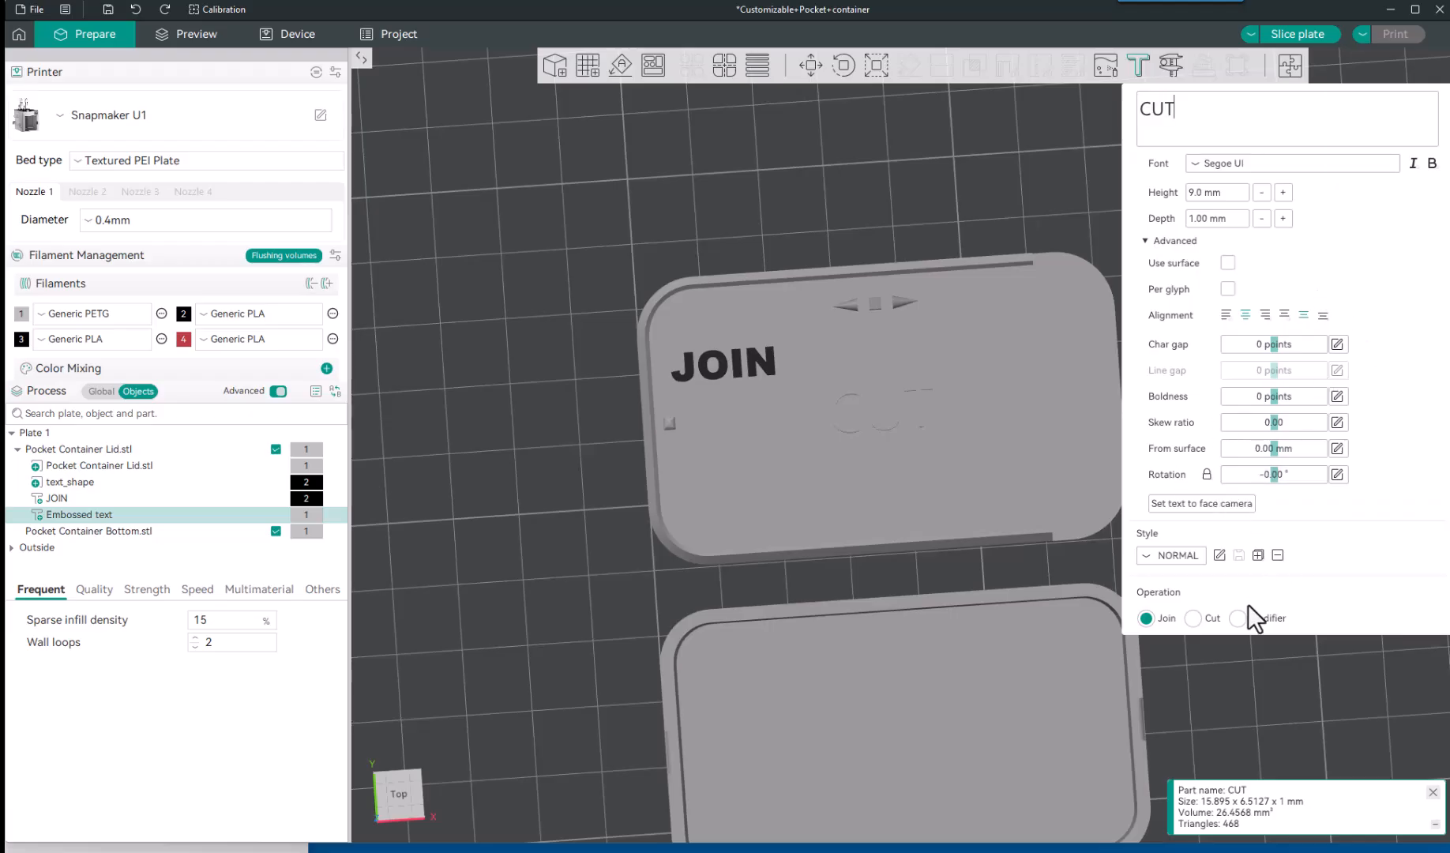
{"action": "left_click", "coordinate": [1191, 618]}
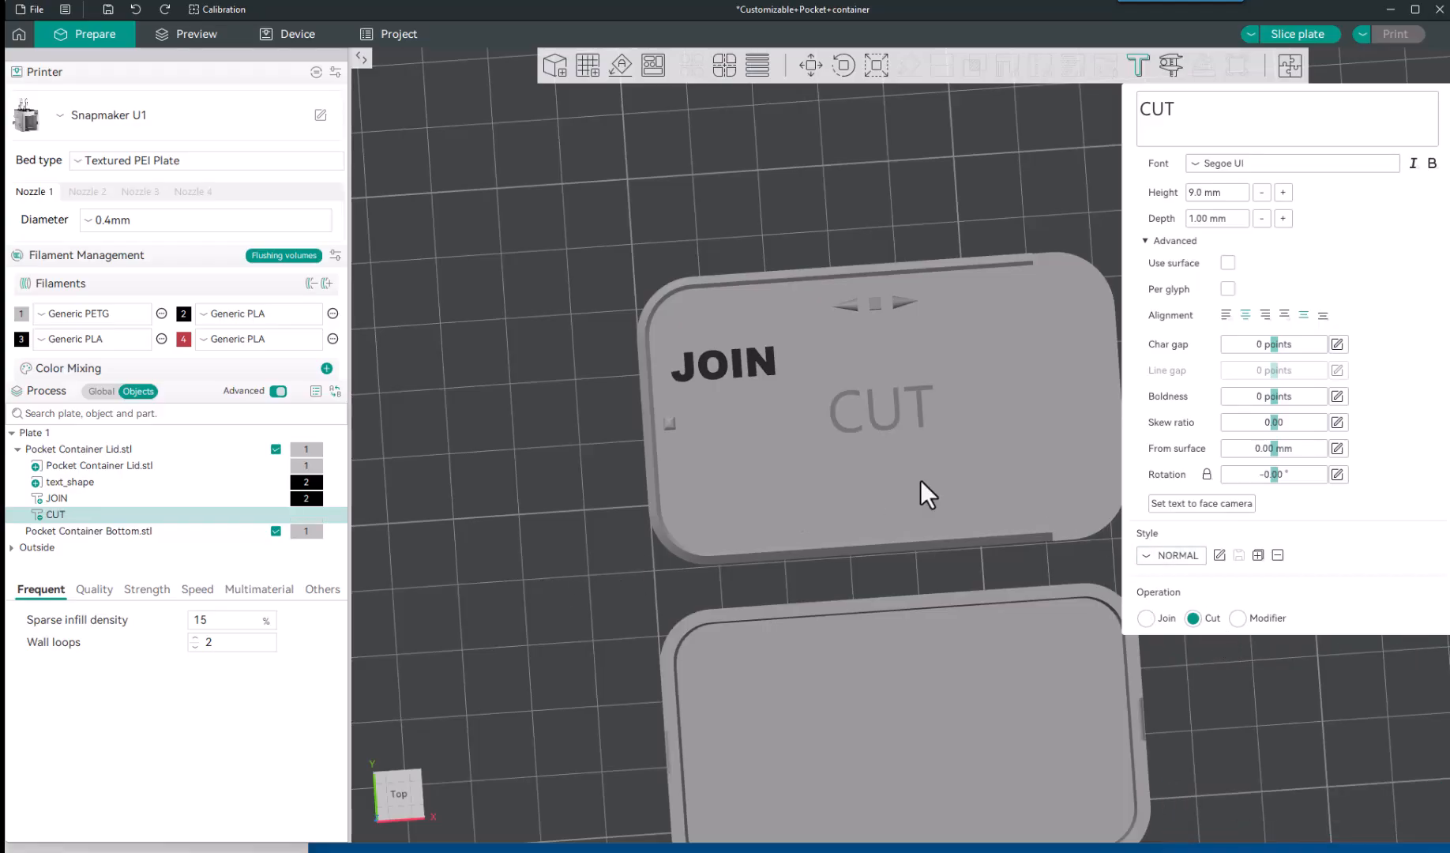
Move the CUT text up beside JOIN on the lid's inner face and finish editing it.
{"action": "left_click_drag", "start_coordinate": [889, 425], "coordinate": [869, 372]}
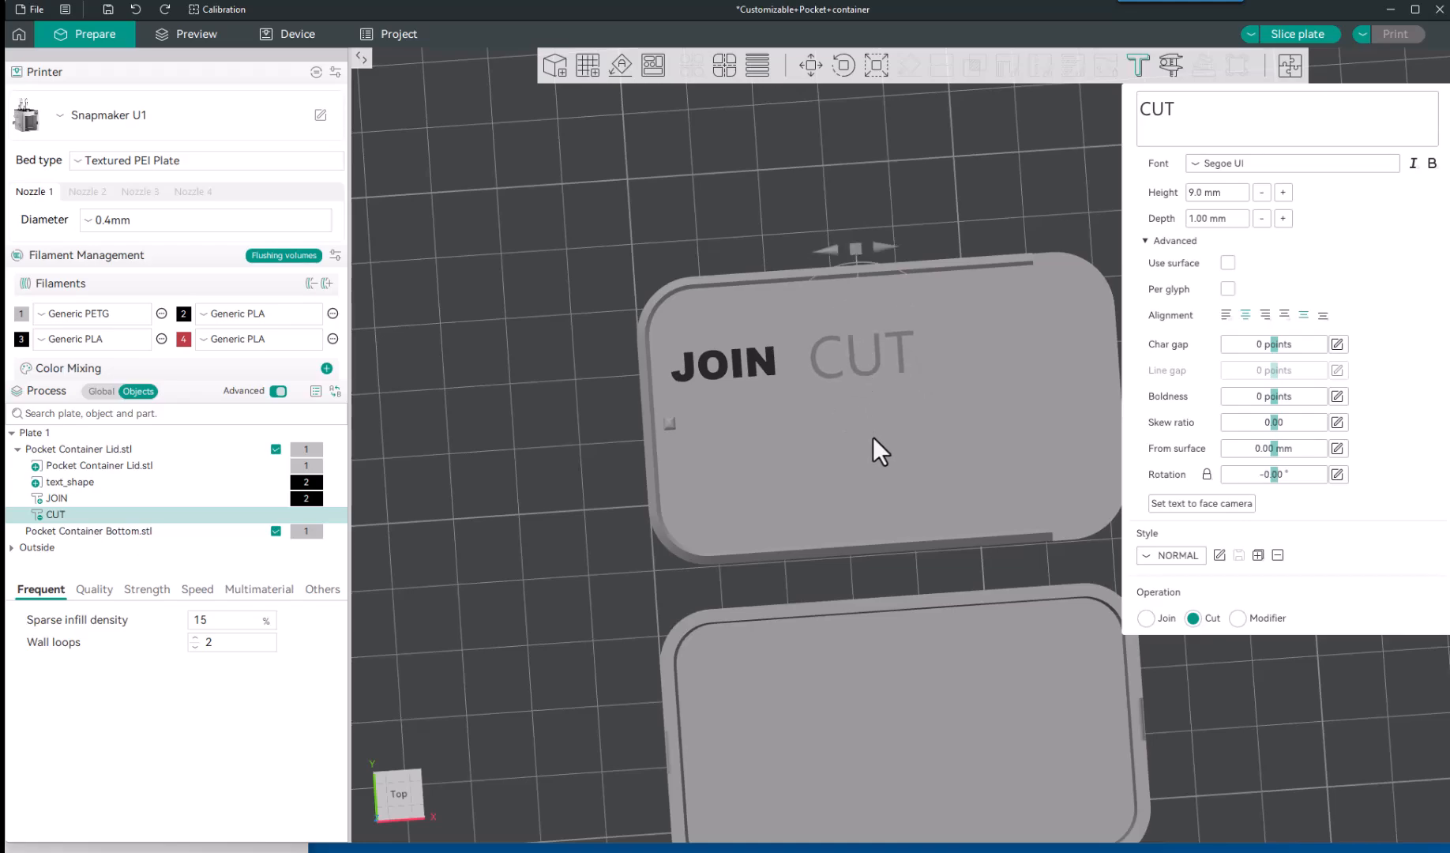
{"action": "left_click", "coordinate": [524, 570]}
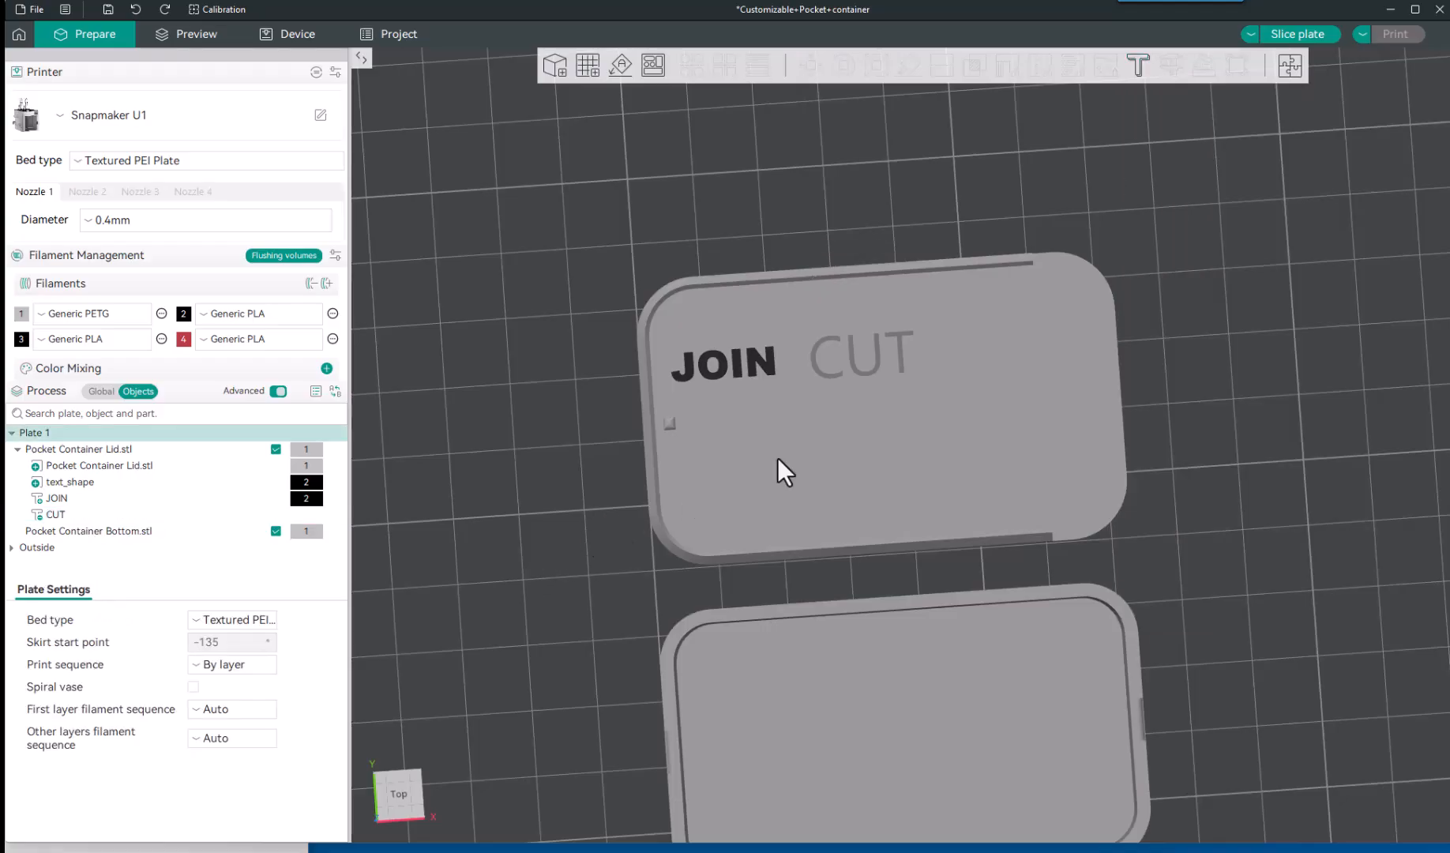
{"action": "left_click_drag", "start_coordinate": [519, 522], "coordinate": [536, 574]}
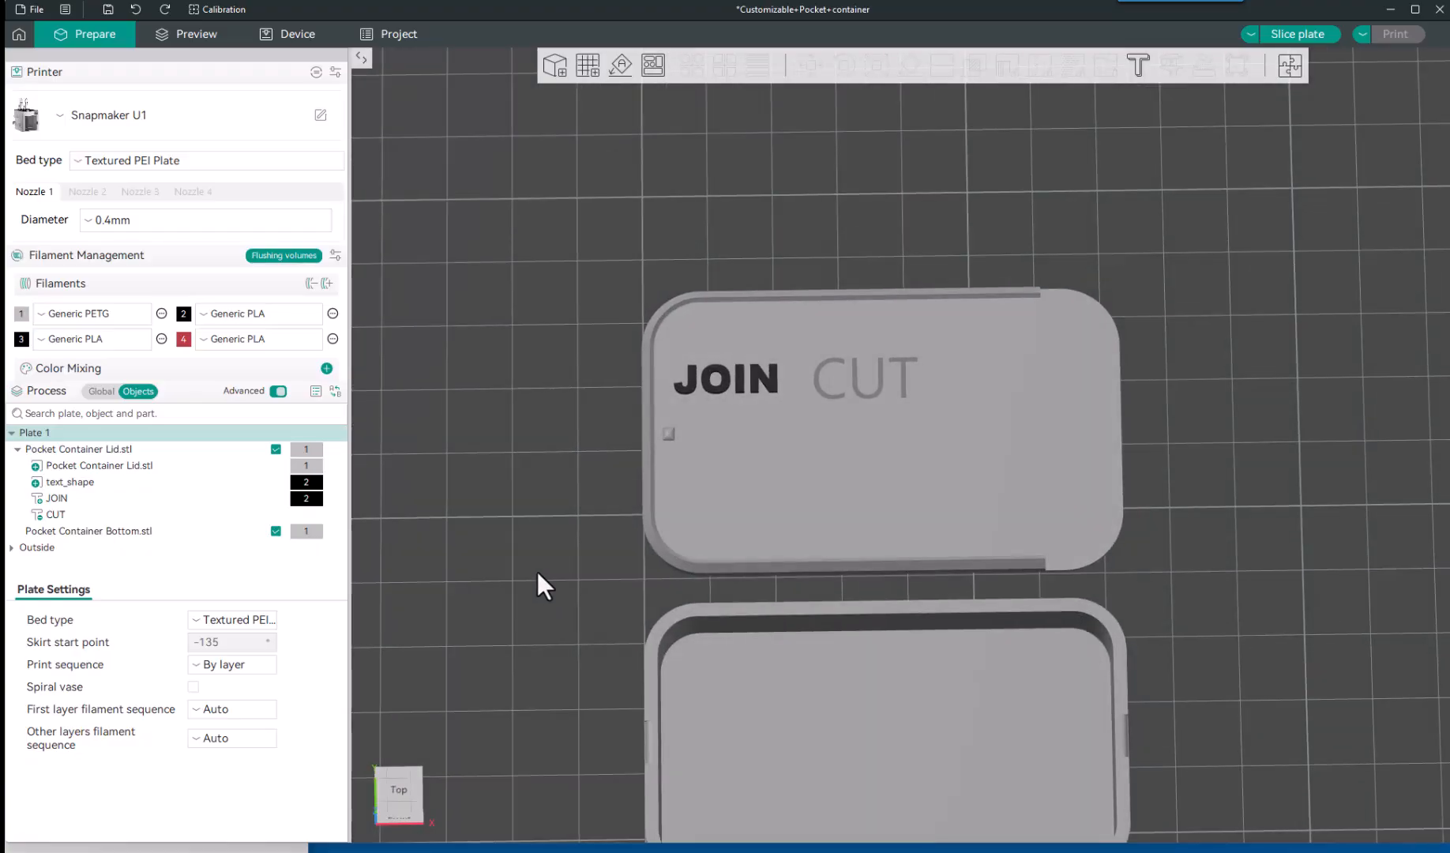
Slice the plate and examine the sliced lid from above and below, checking how deep the CUT text goes.
{"action": "left_click", "coordinate": [165, 33]}
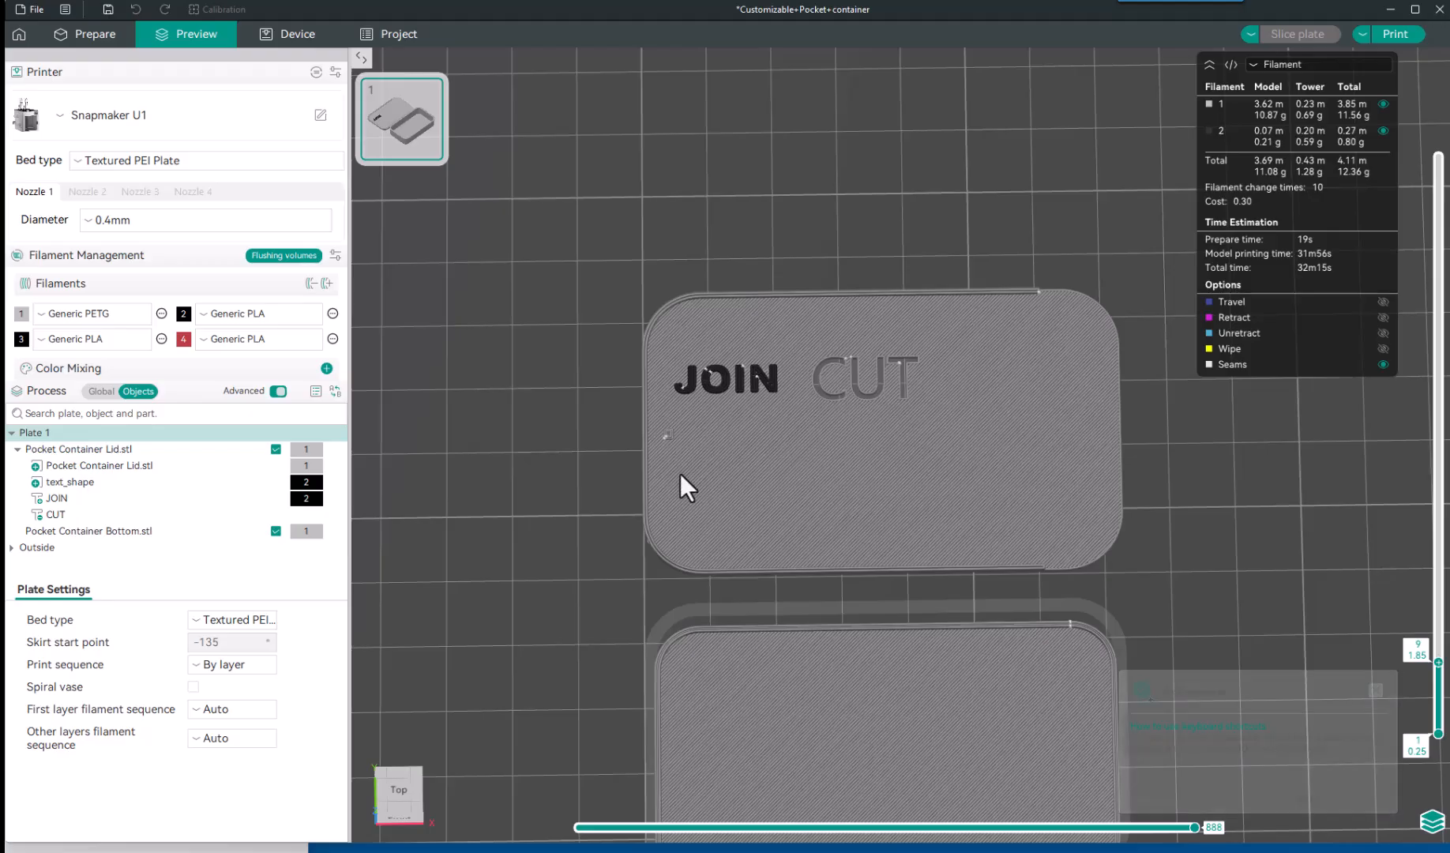
{"action": "left_click_drag", "start_coordinate": [569, 538], "coordinate": [570, 419]}
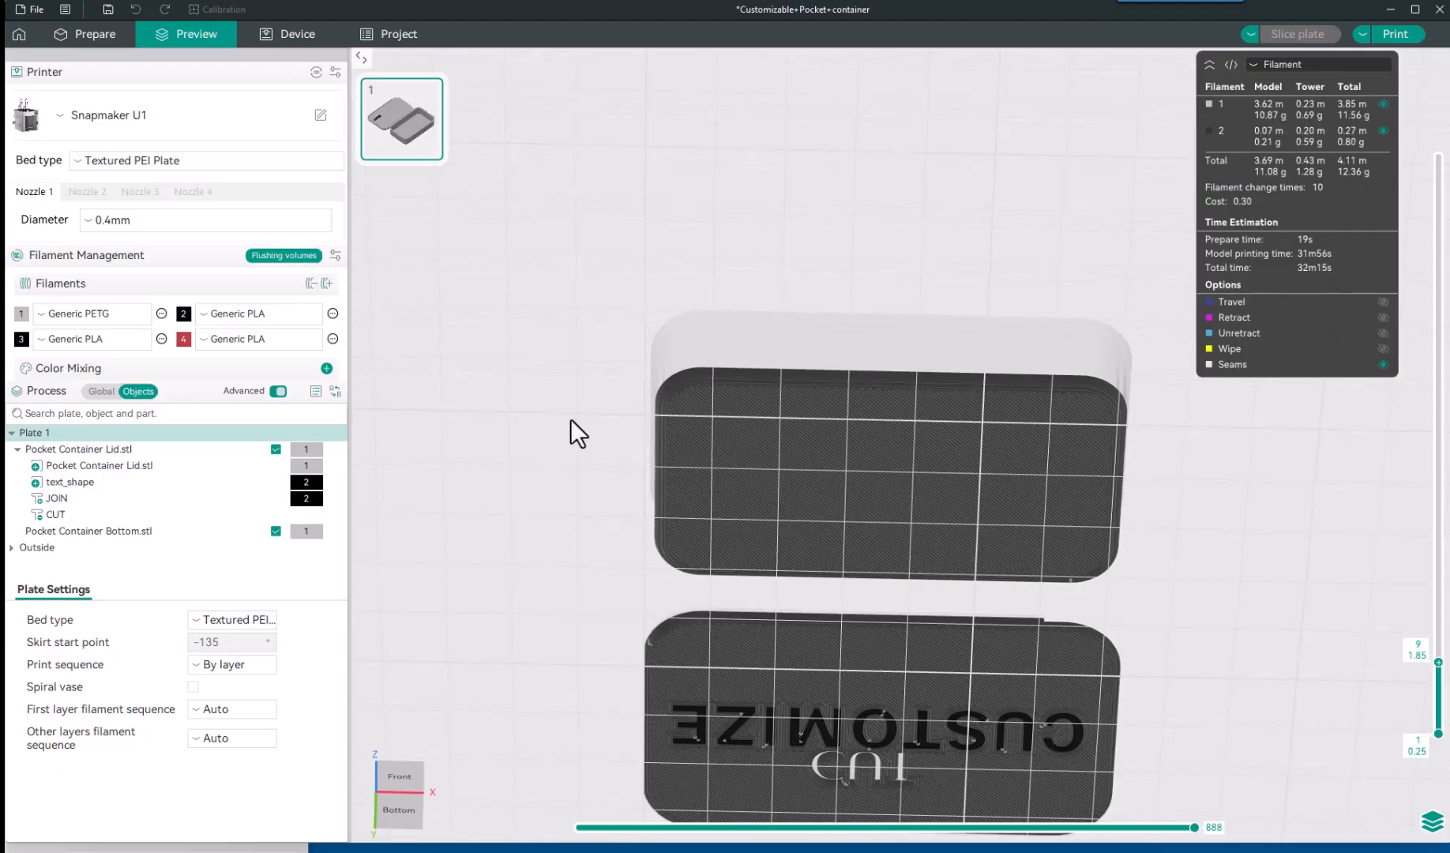
{"action": "right_click_drag", "start_coordinate": [571, 610], "coordinate": [595, 406]}
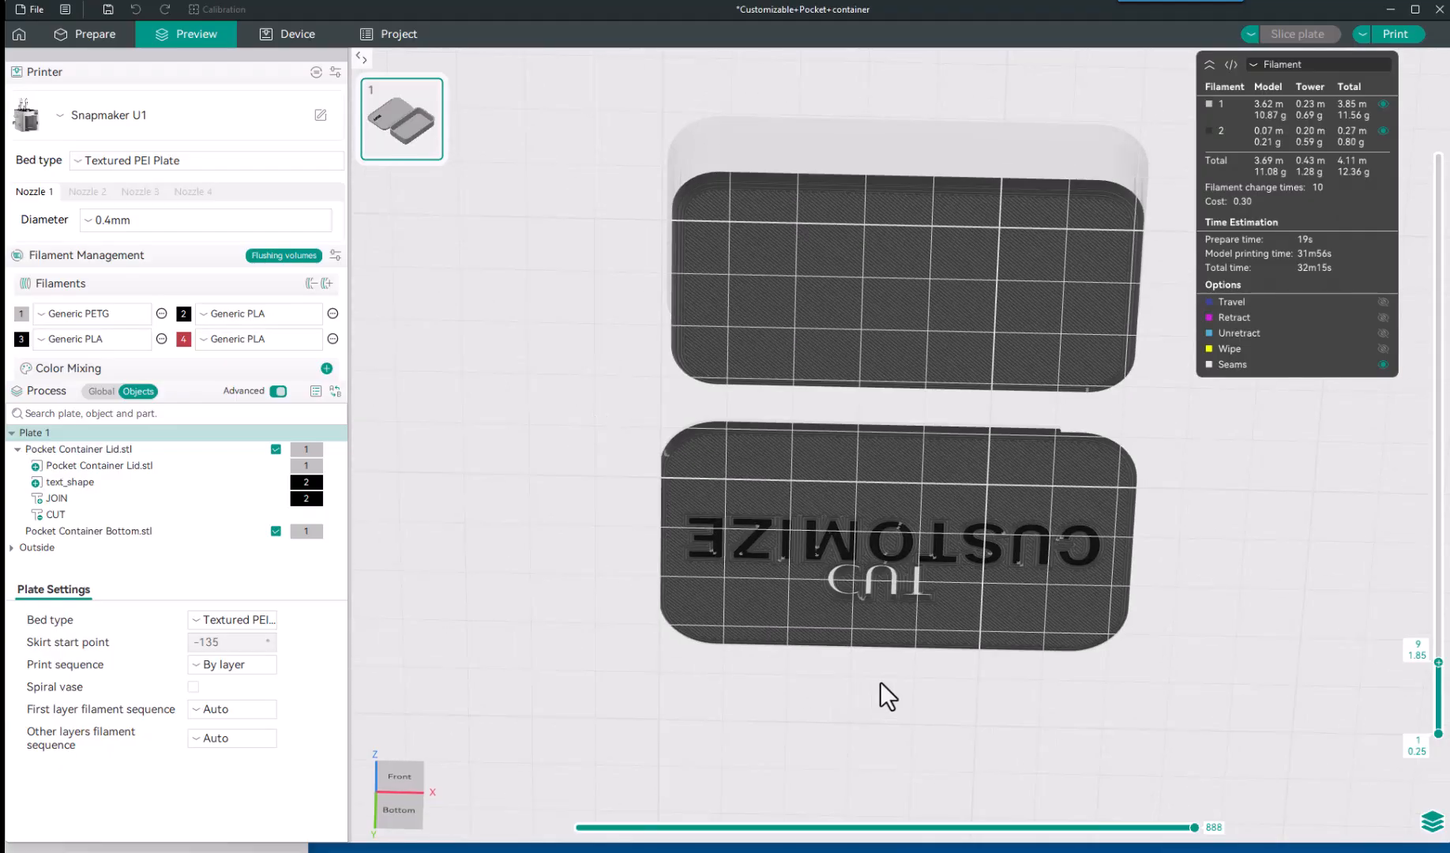
{"action": "scroll", "coordinate": [881, 682], "scroll_direction": "up", "scroll_amount": 4}
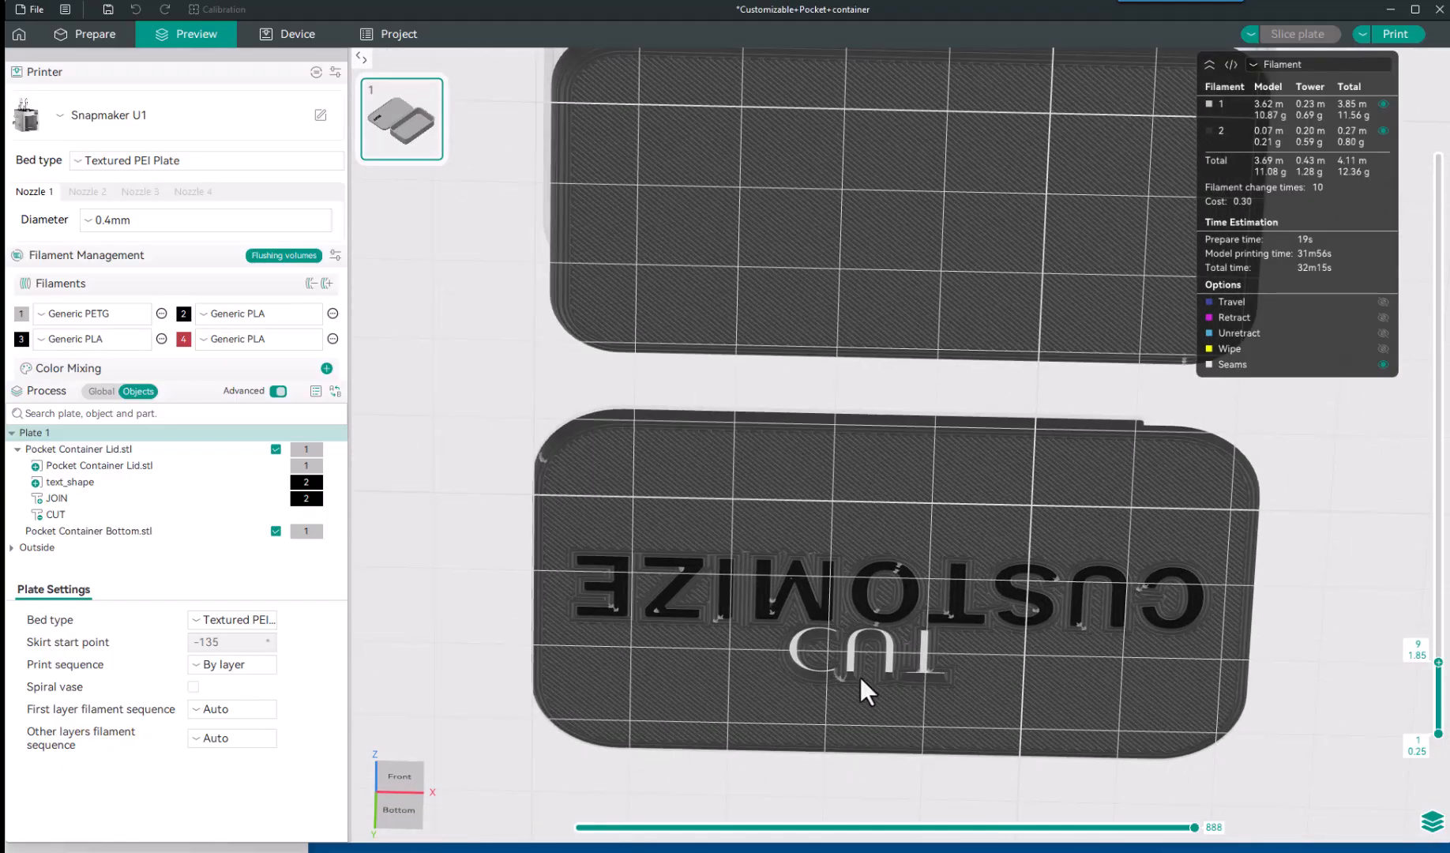
{"action": "scroll", "coordinate": [861, 677], "scroll_direction": "up", "scroll_amount": 2}
{"action": "scroll", "coordinate": [863, 677], "scroll_direction": "down", "scroll_amount": 6}
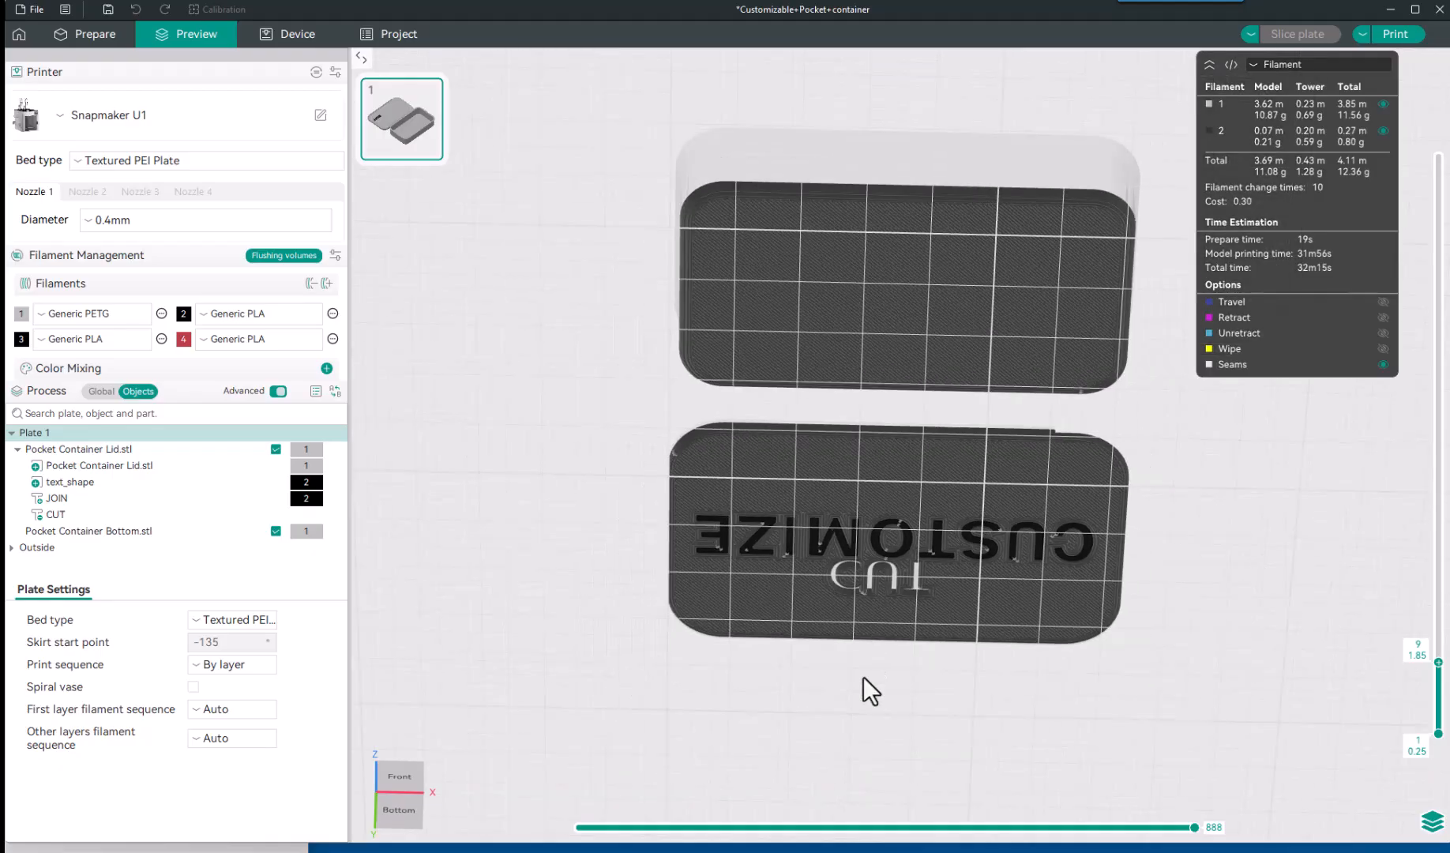
{"action": "left_click_drag", "start_coordinate": [543, 489], "coordinate": [542, 584]}
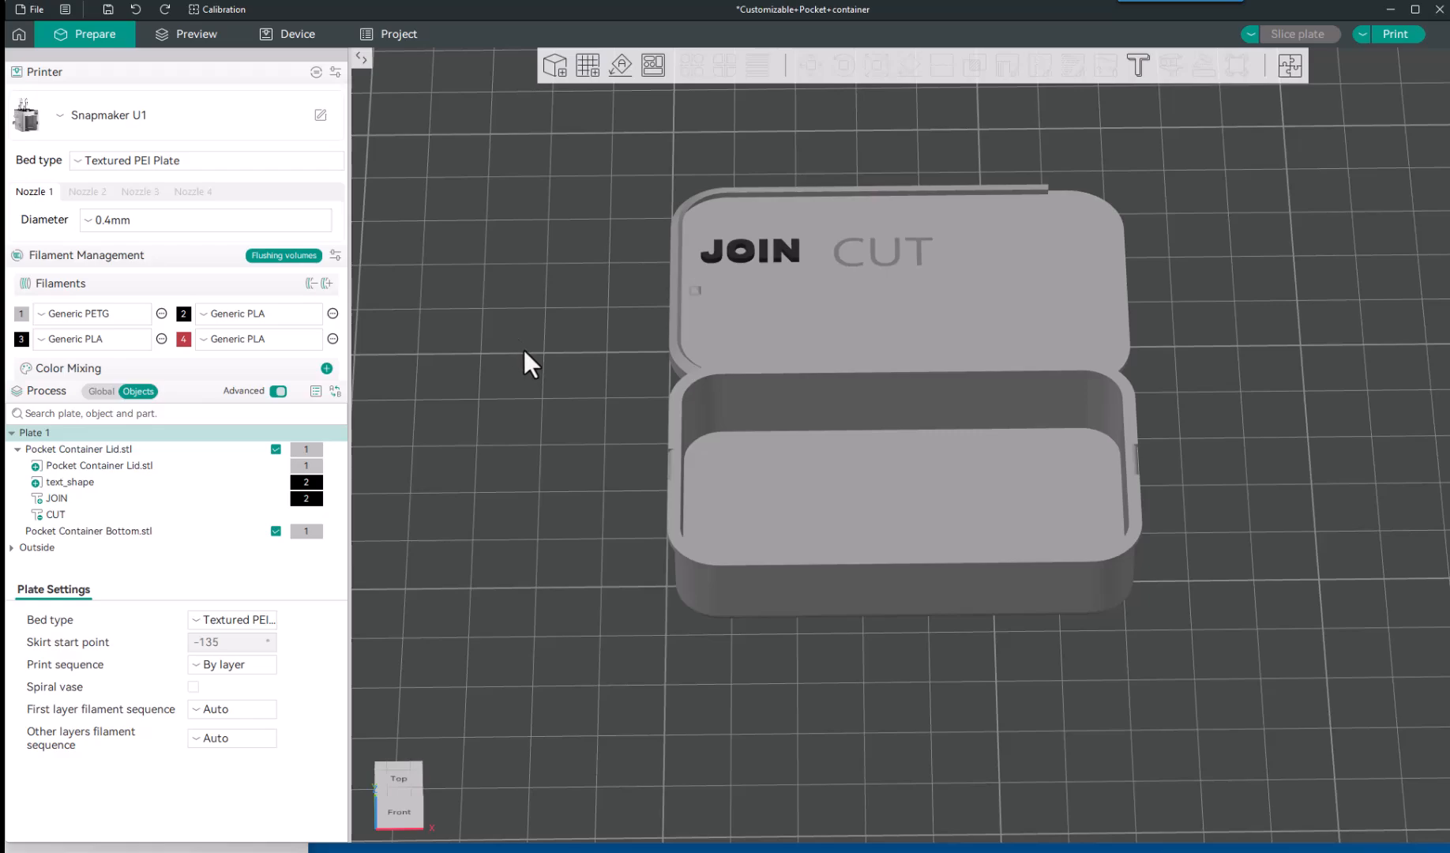
Reopen the CUT text on the lid's inner face for editing and reduce its depth to 0.70 mm.
{"action": "middle_click_drag", "start_coordinate": [524, 349], "coordinate": [538, 431]}
{"action": "left_click_drag", "start_coordinate": [538, 431], "coordinate": [535, 507]}
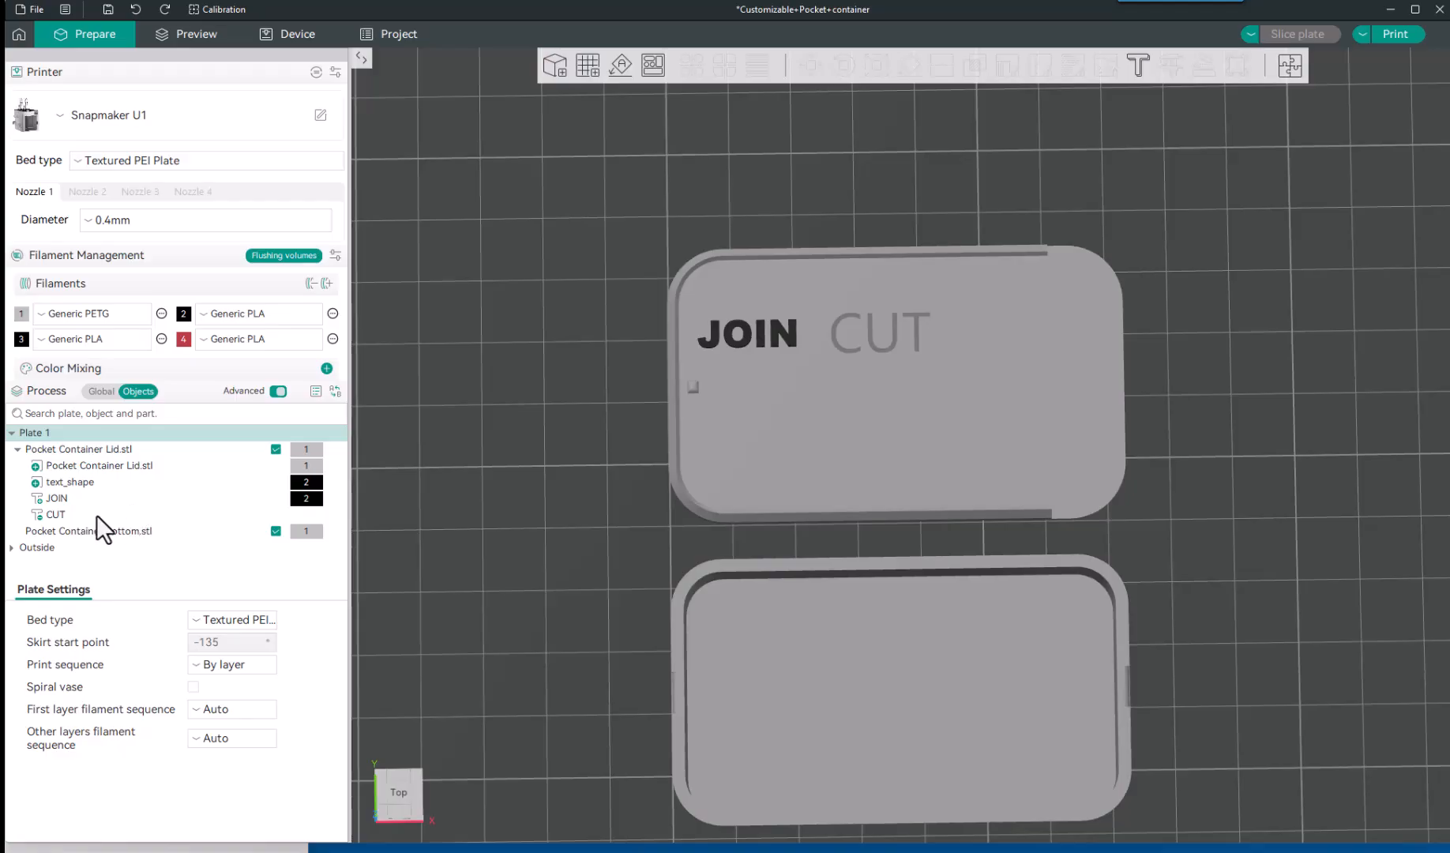
{"action": "left_click", "coordinate": [64, 518]}
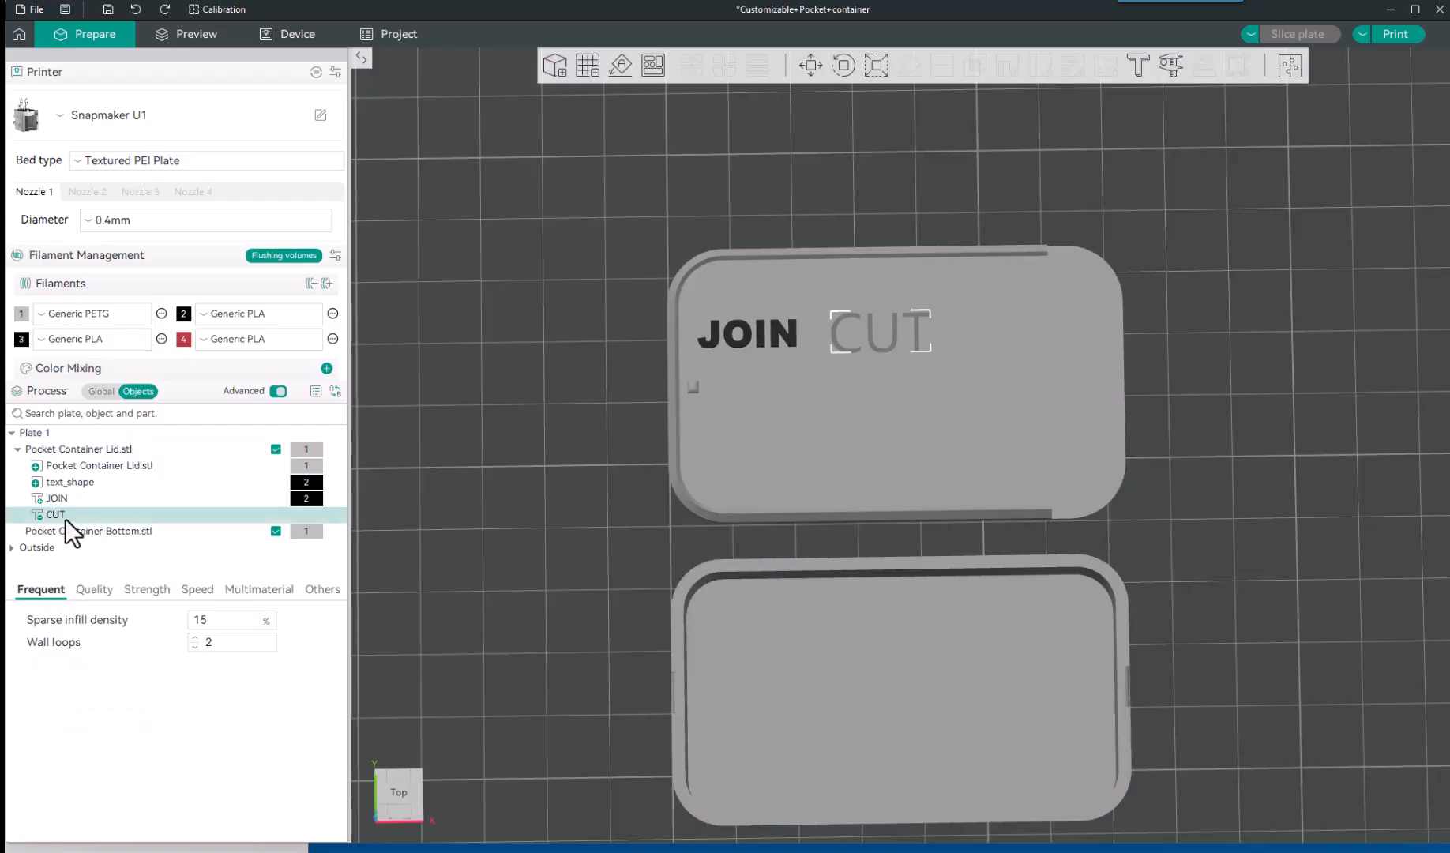
{"action": "right_click", "coordinate": [83, 516]}
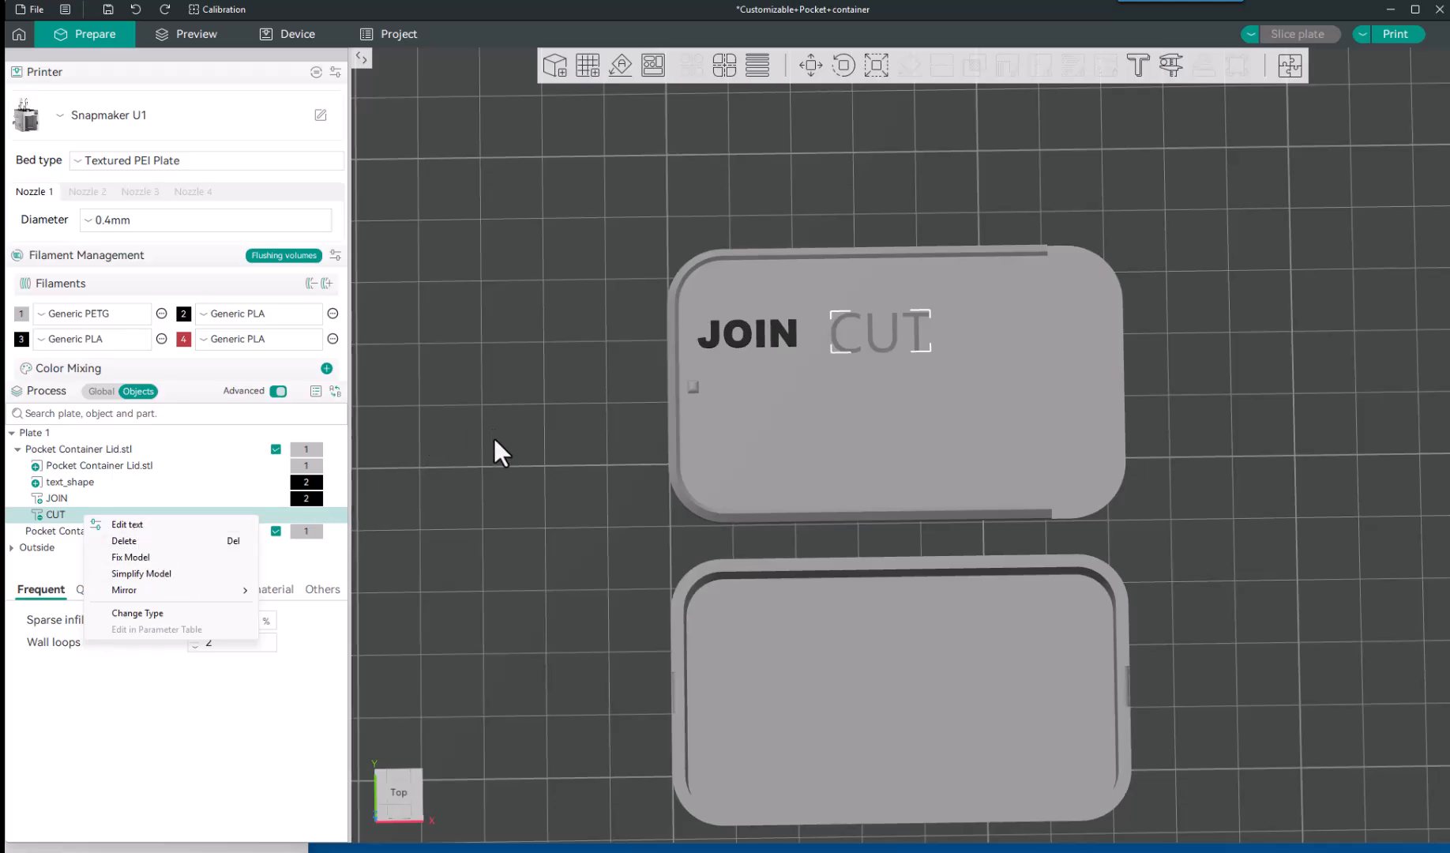
{"action": "left_click", "coordinate": [525, 465]}
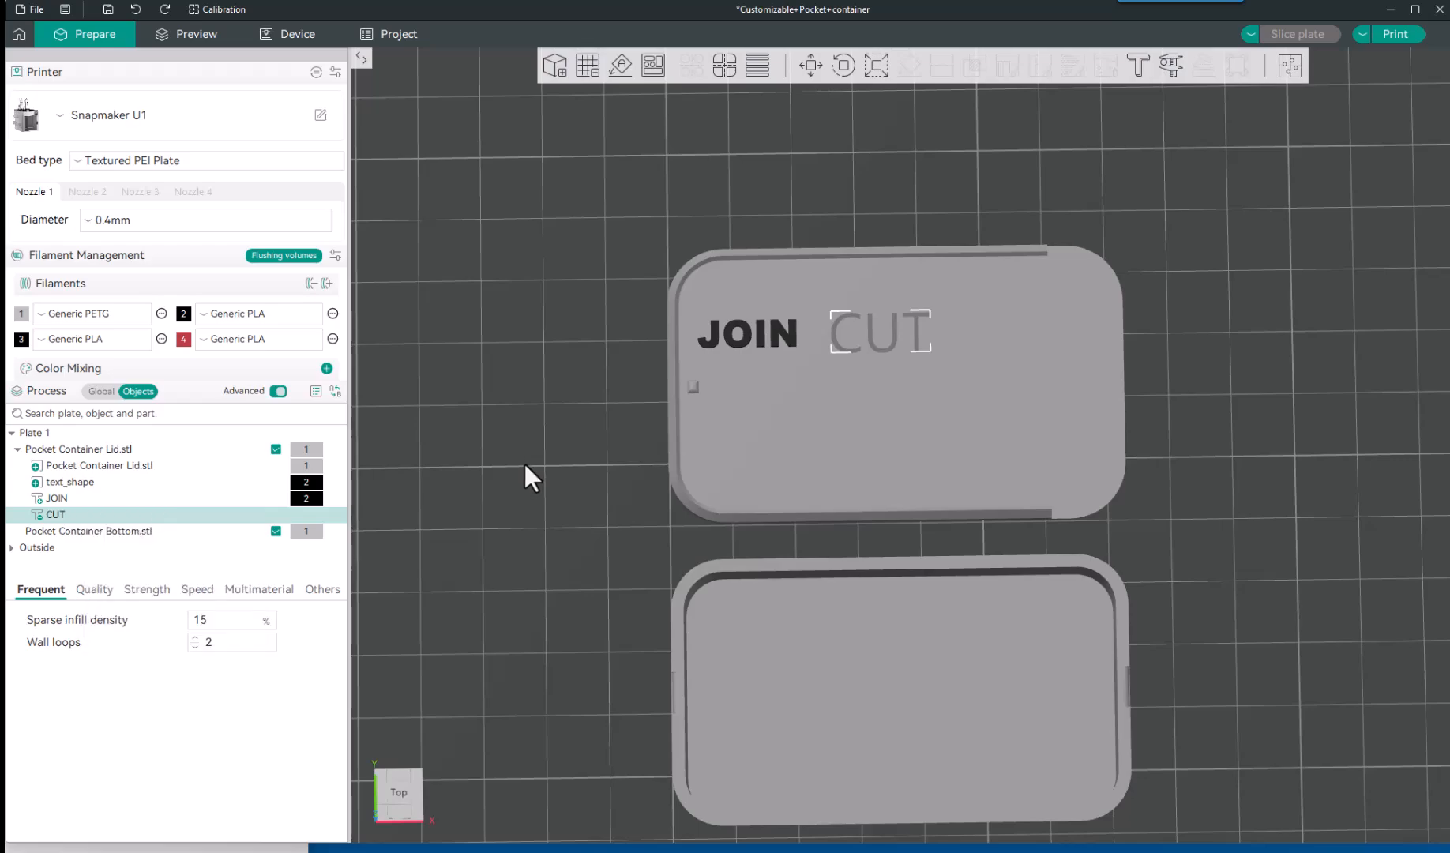
{"action": "double_click", "coordinate": [855, 349]}
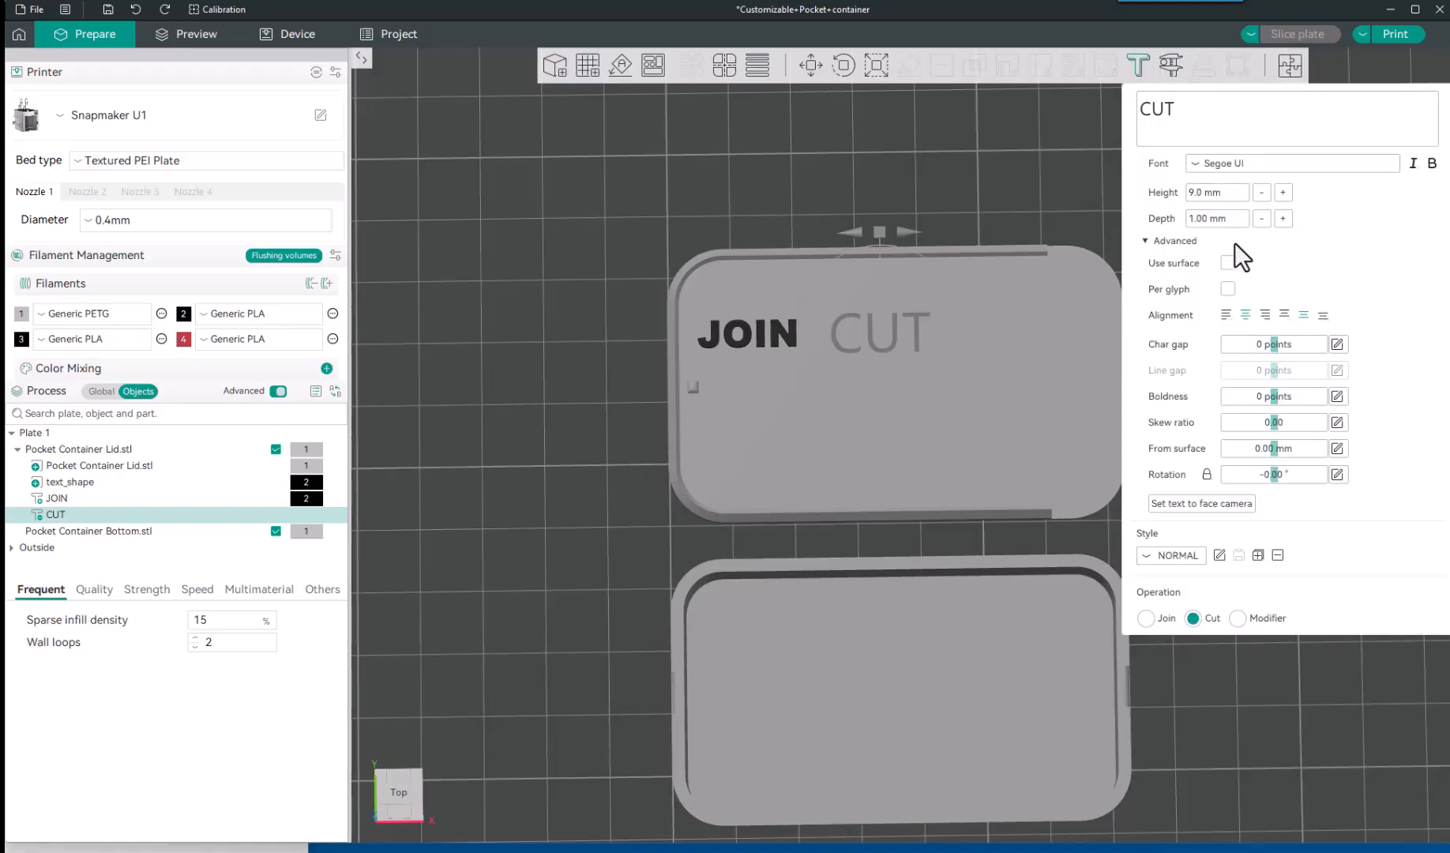
{"action": "left_click", "coordinate": [1261, 219]}
{"action": "left_click", "coordinate": [1261, 219]}
{"action": "left_click", "coordinate": [1261, 219]}
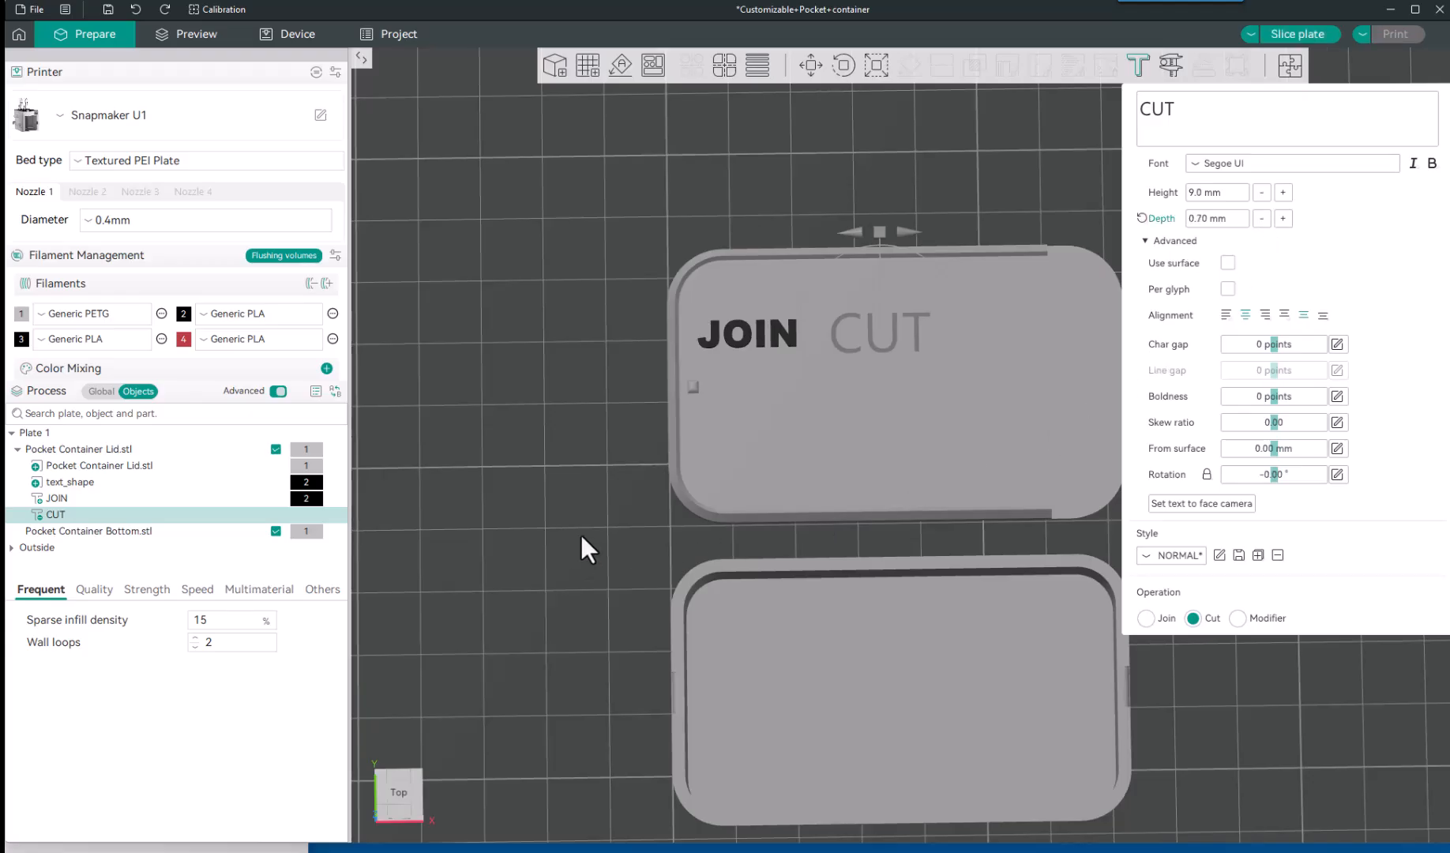
{"action": "left_click", "coordinate": [605, 310]}
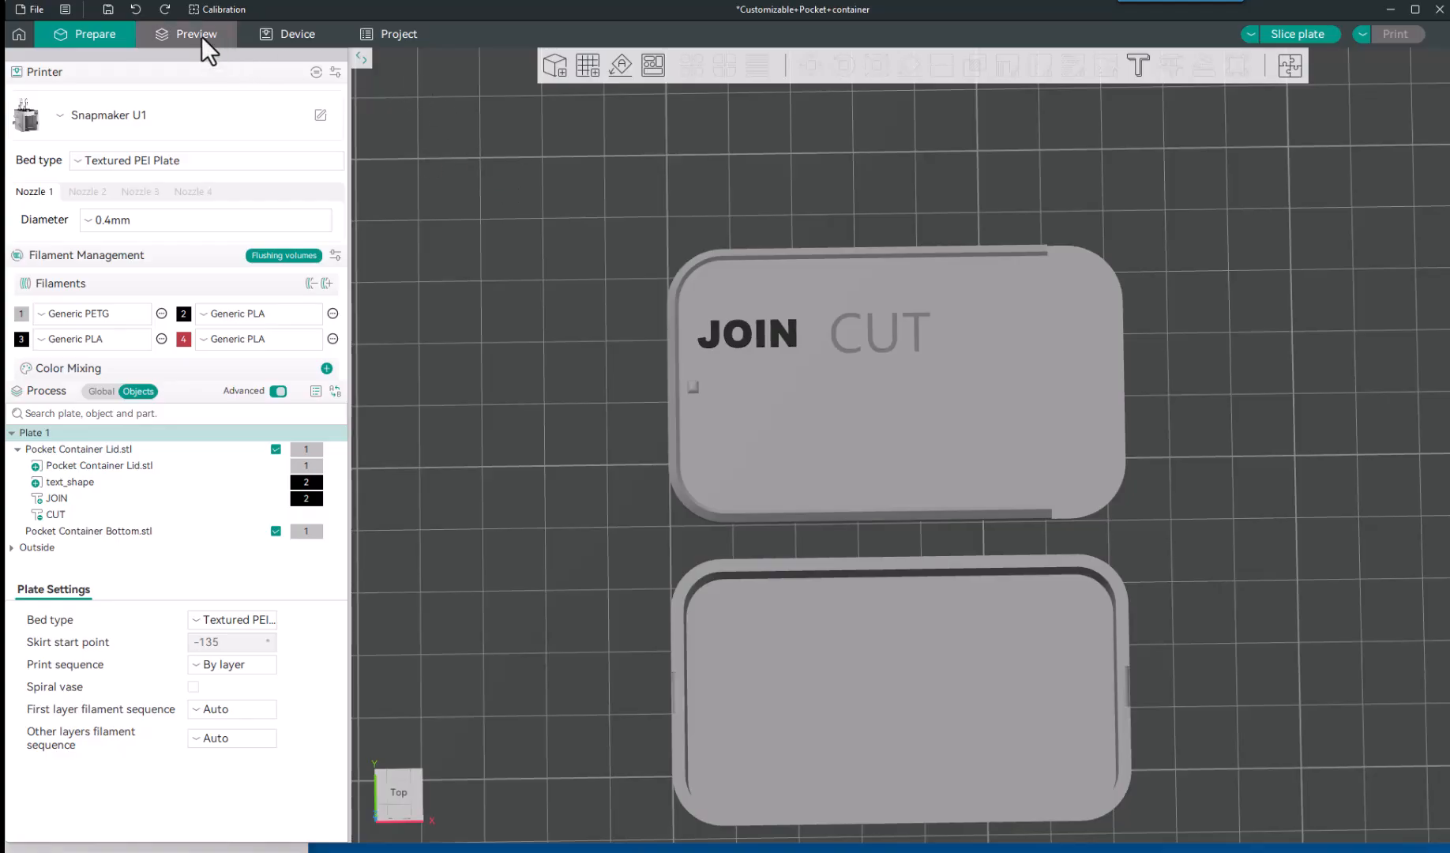
Reslice the plate and inspect the JOIN and CUT texts on the lid's inner face up close.
{"action": "key", "text": "ctrl+r"}
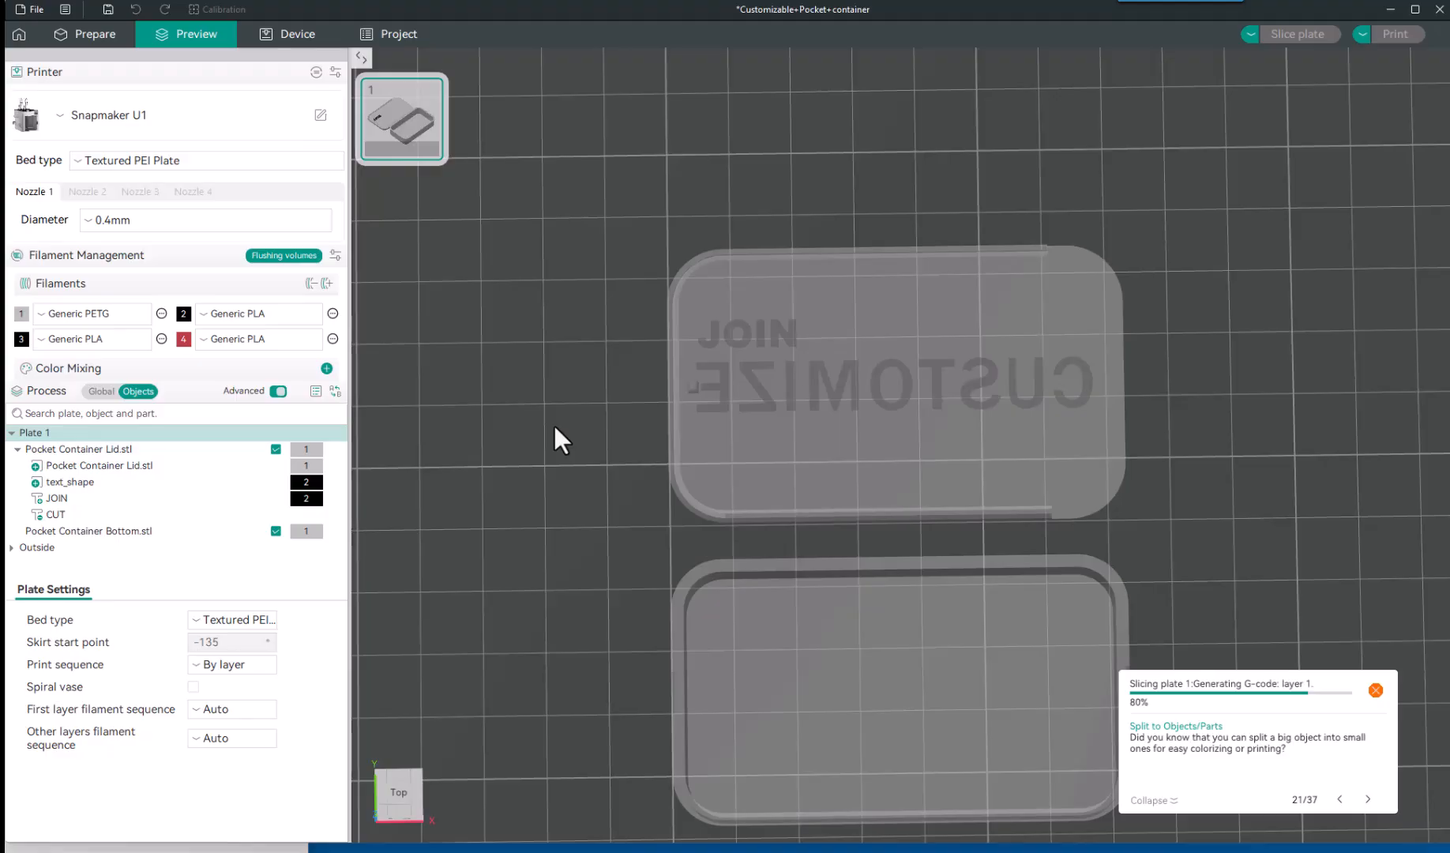
{"action": "left_click_drag", "start_coordinate": [554, 427], "coordinate": [770, 337]}
{"action": "scroll", "coordinate": [822, 307], "scroll_direction": "up", "scroll_amount": 3}
{"action": "scroll", "coordinate": [822, 296], "scroll_direction": "up", "scroll_amount": 2}
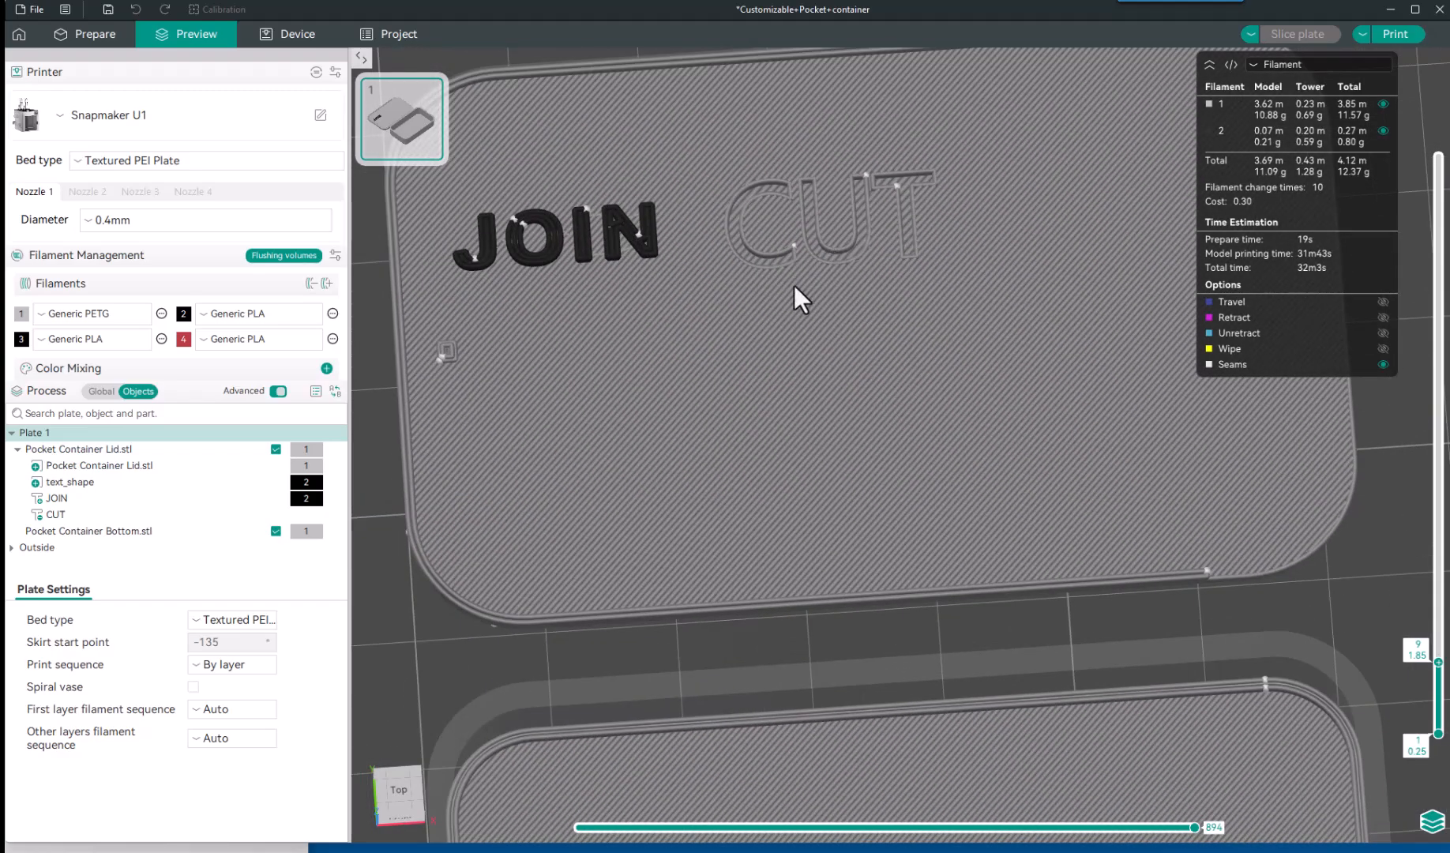
{"action": "scroll", "coordinate": [793, 286], "scroll_direction": "down", "scroll_amount": 3}
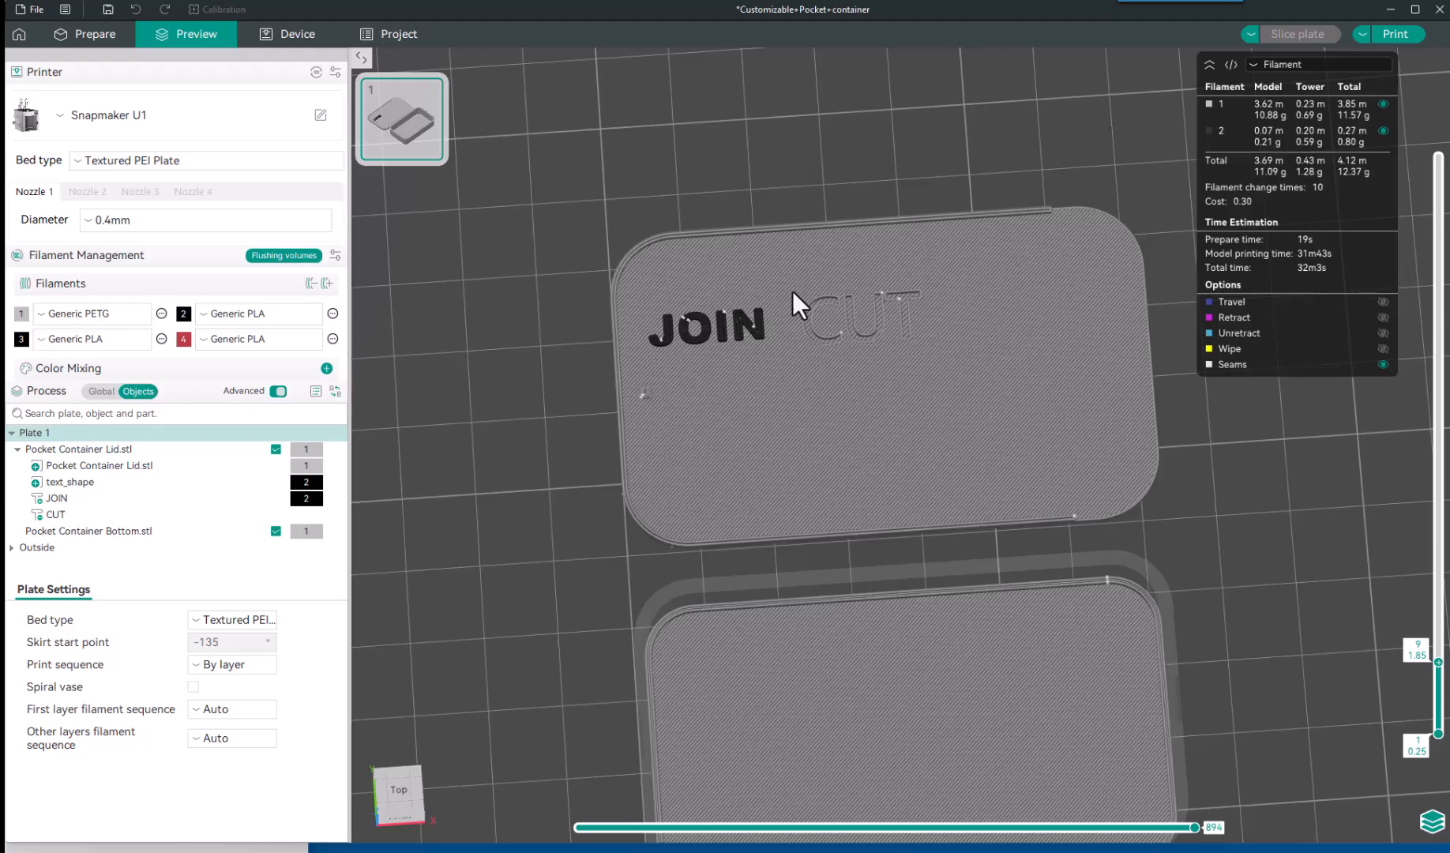
{"action": "left_click_drag", "start_coordinate": [820, 187], "coordinate": [412, 543]}
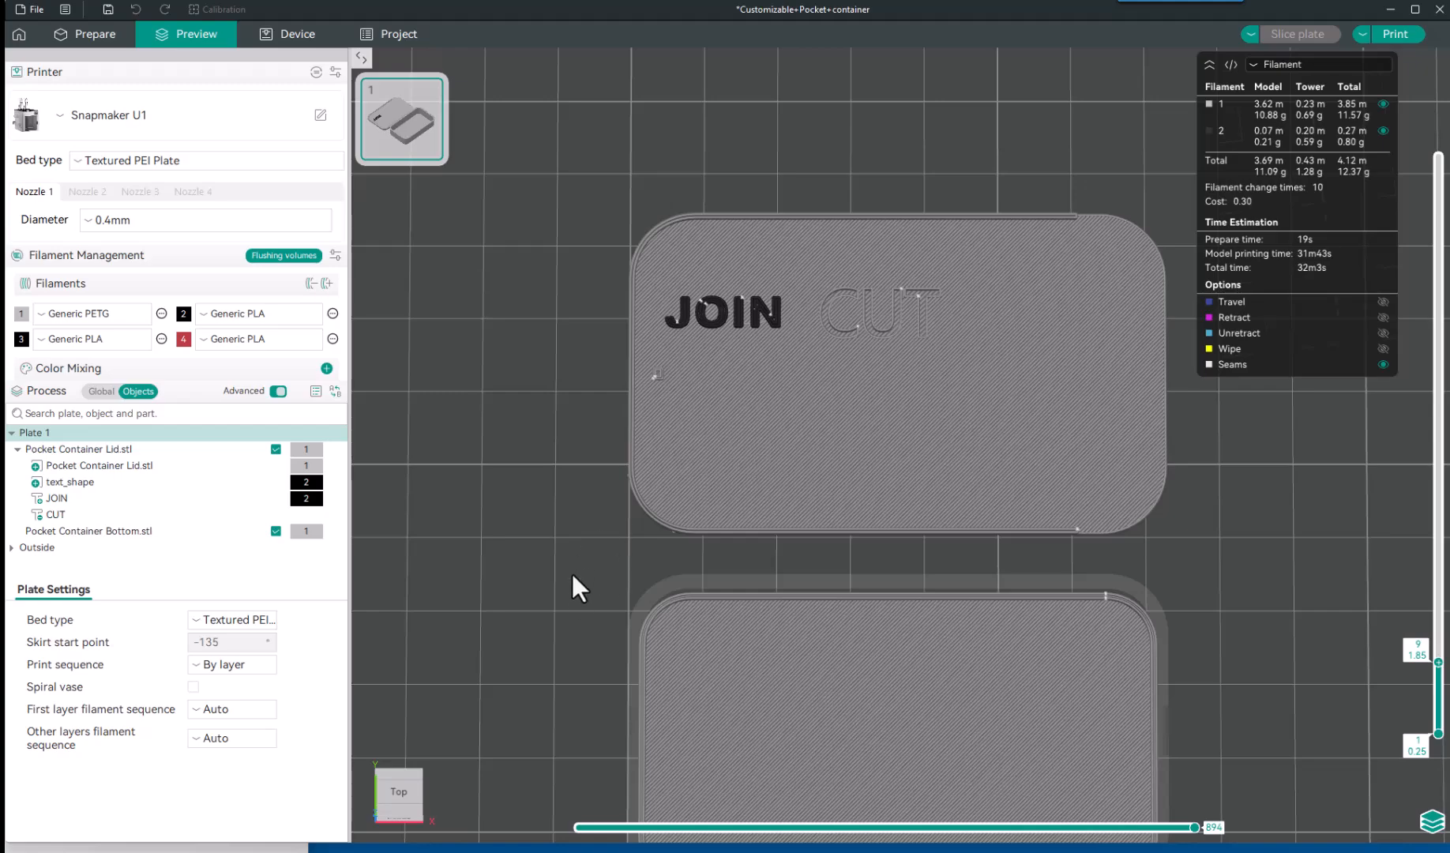
{"action": "left_click_drag", "start_coordinate": [569, 596], "coordinate": [569, 585]}
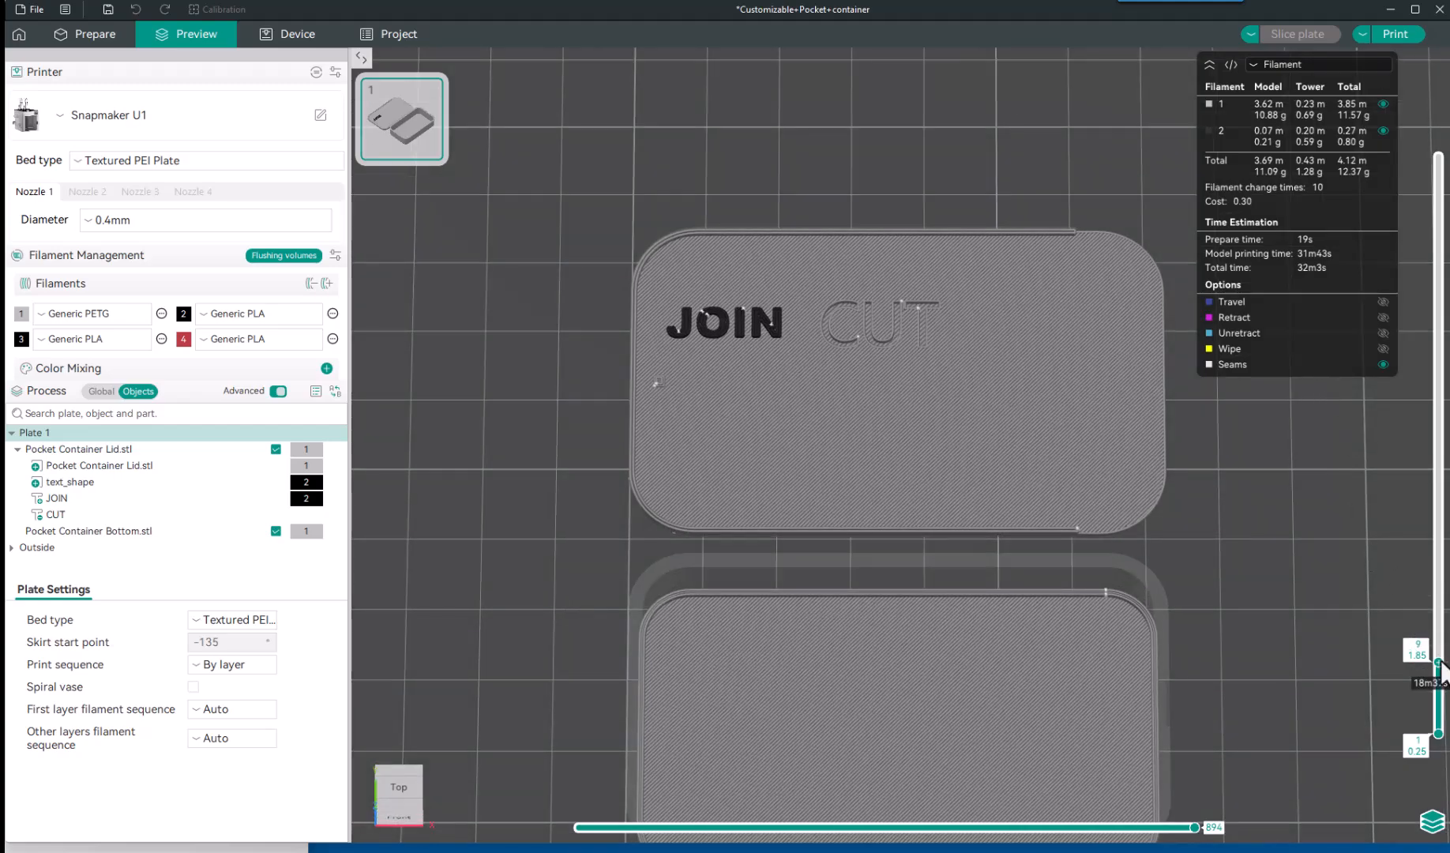
Show the sliced container up to layer 70 and scrub that layer's toolpath to its start and back to its end.
{"action": "left_click_drag", "start_coordinate": [1437, 662], "coordinate": [1437, 156]}
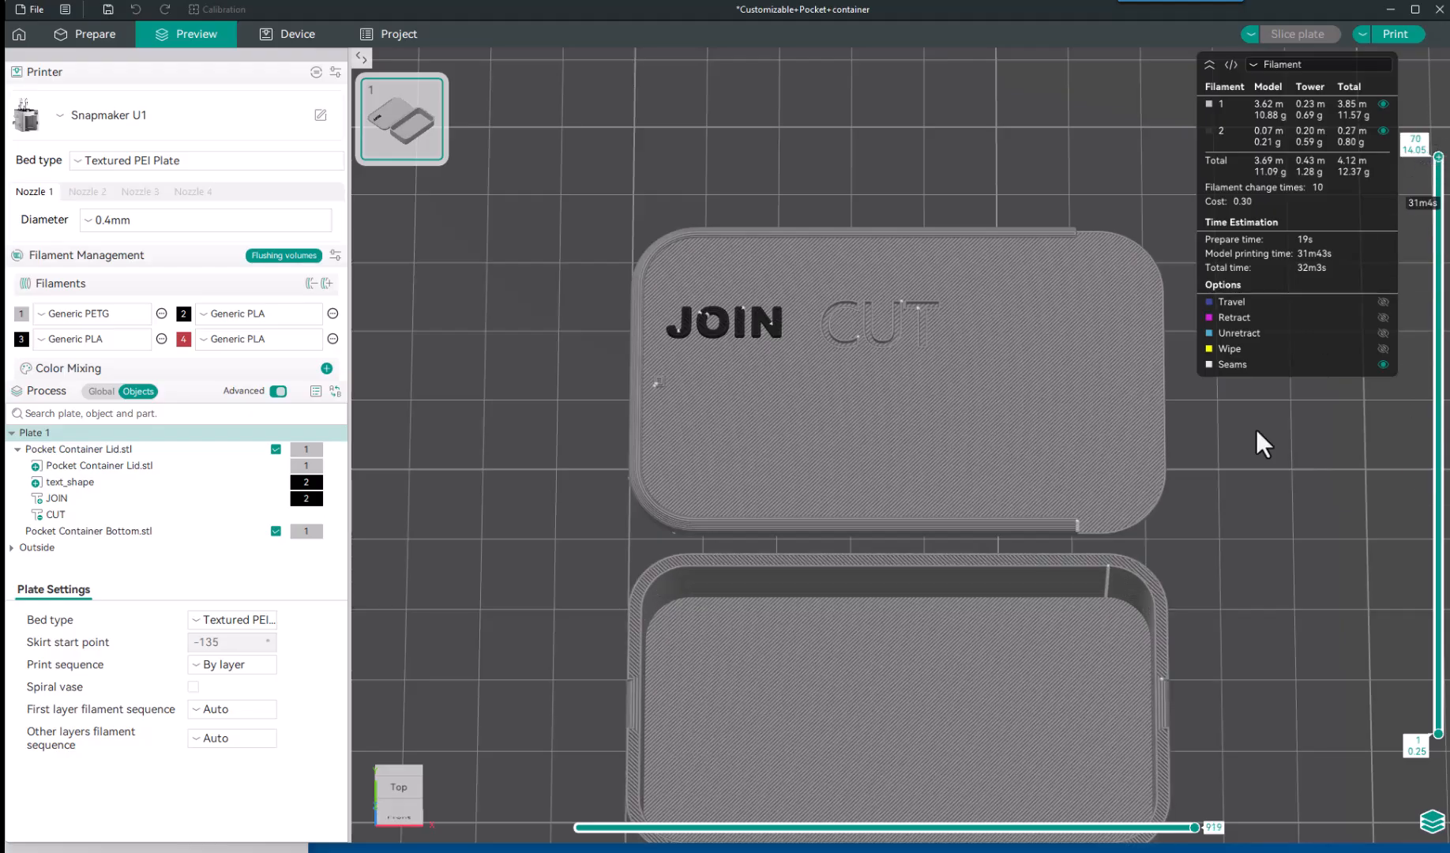
{"action": "left_click_drag", "start_coordinate": [1131, 651], "coordinate": [1184, 598]}
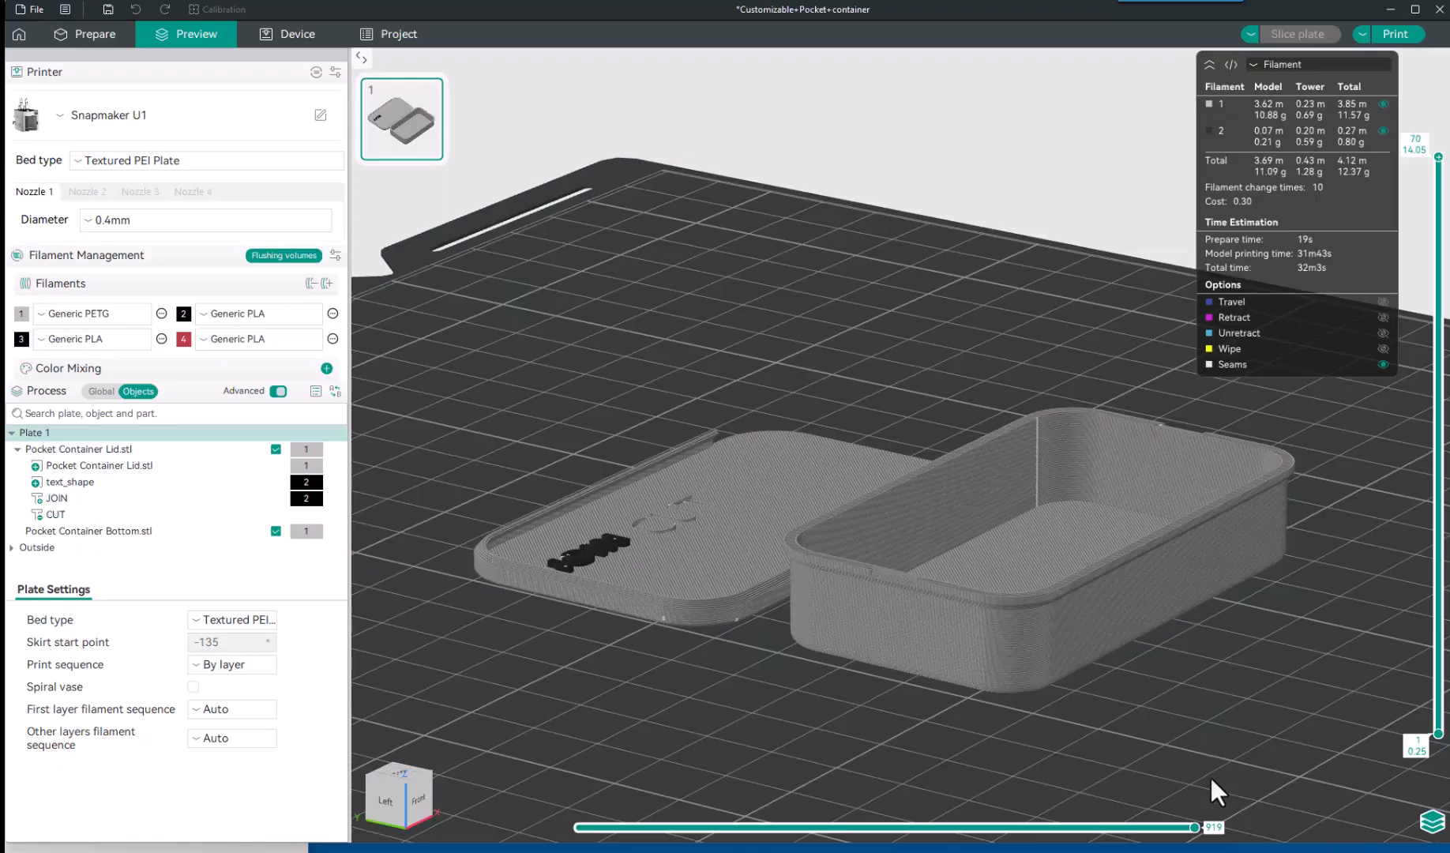
{"action": "left_click_drag", "start_coordinate": [1196, 825], "coordinate": [562, 827]}
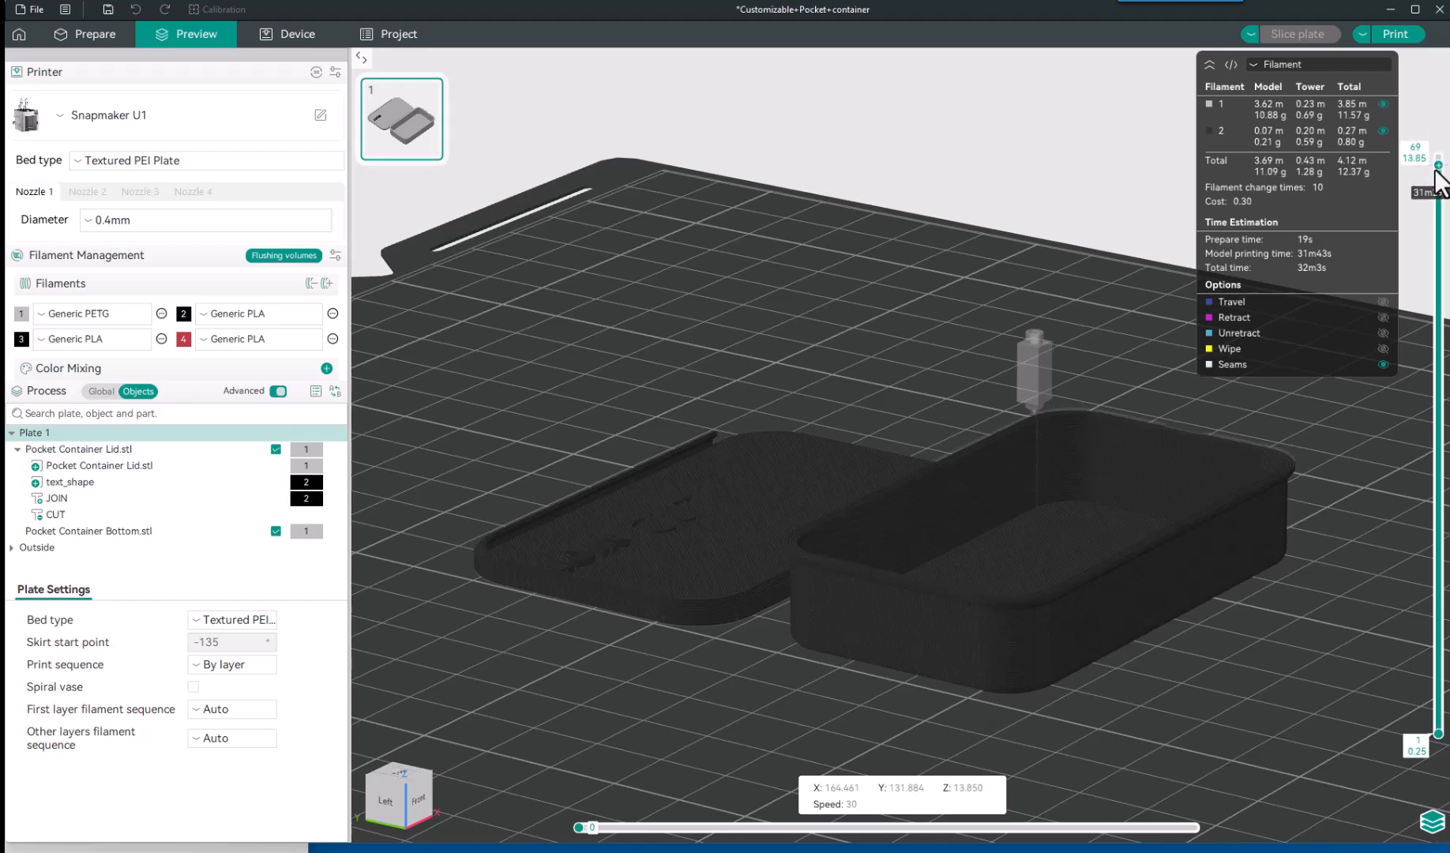
{"action": "mouse_move", "coordinate": [1438, 162]}
{"action": "left_mouse_down"}
{"action": "mouse_move", "coordinate": [1439, 207]}
{"action": "mouse_move", "coordinate": [1438, 157]}
{"action": "left_mouse_up"}
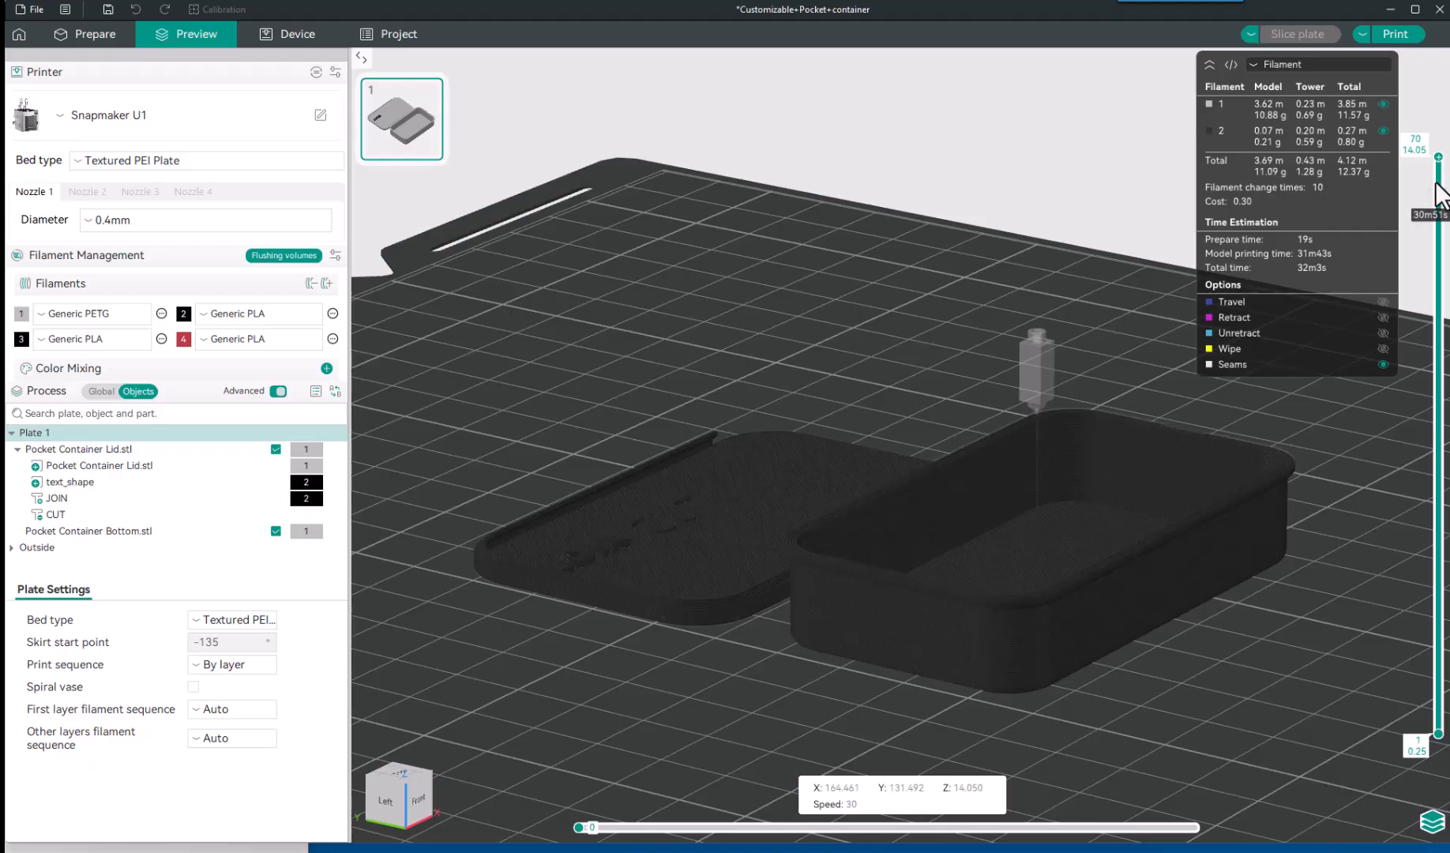
{"action": "mouse_move", "coordinate": [1439, 163]}
{"action": "left_mouse_down"}
{"action": "mouse_move", "coordinate": [1438, 284]}
{"action": "mouse_move", "coordinate": [1438, 156]}
{"action": "left_mouse_up"}
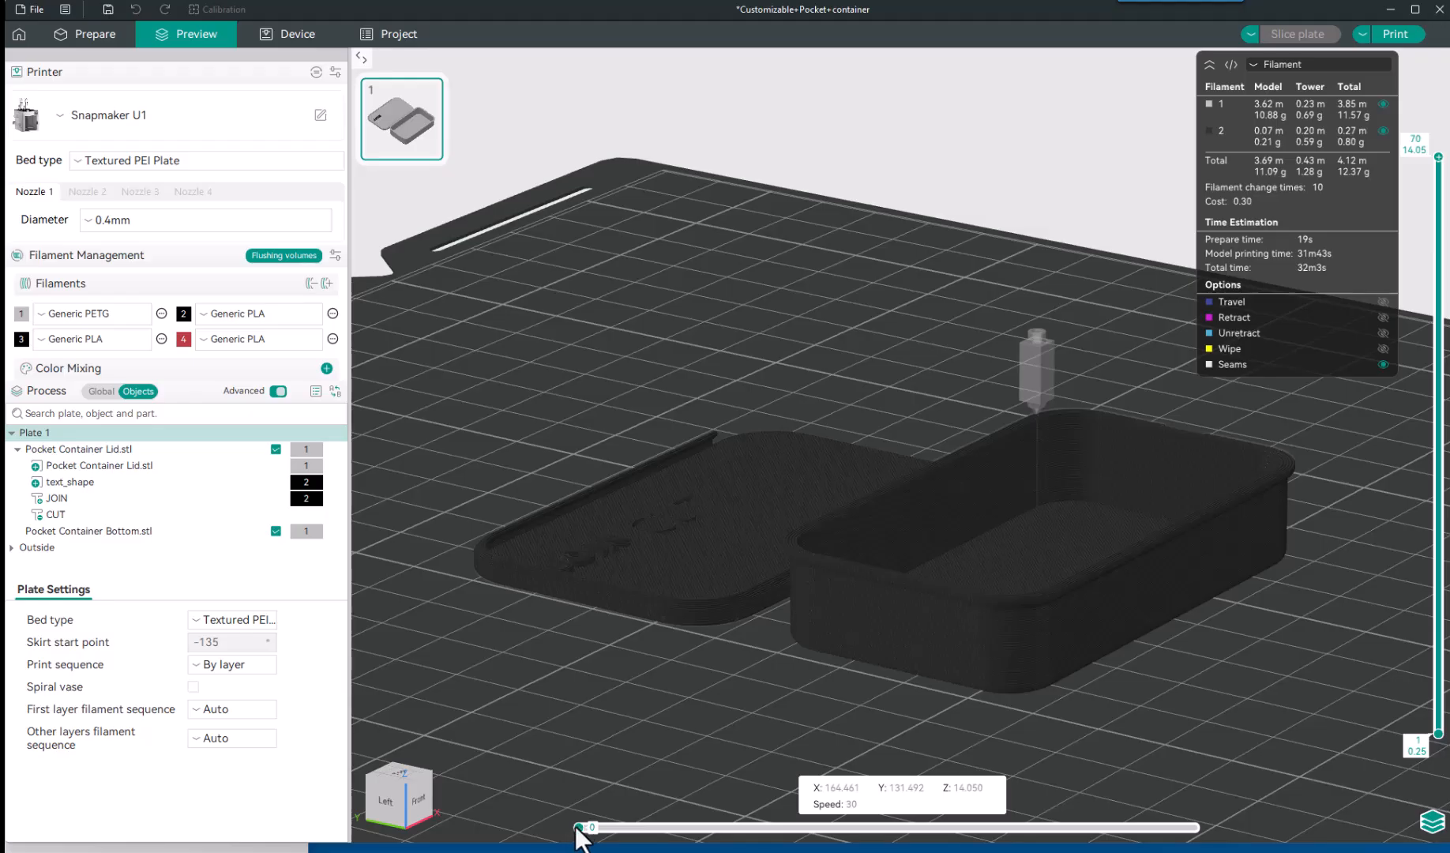
{"action": "left_click_drag", "start_coordinate": [577, 827], "coordinate": [1208, 827]}
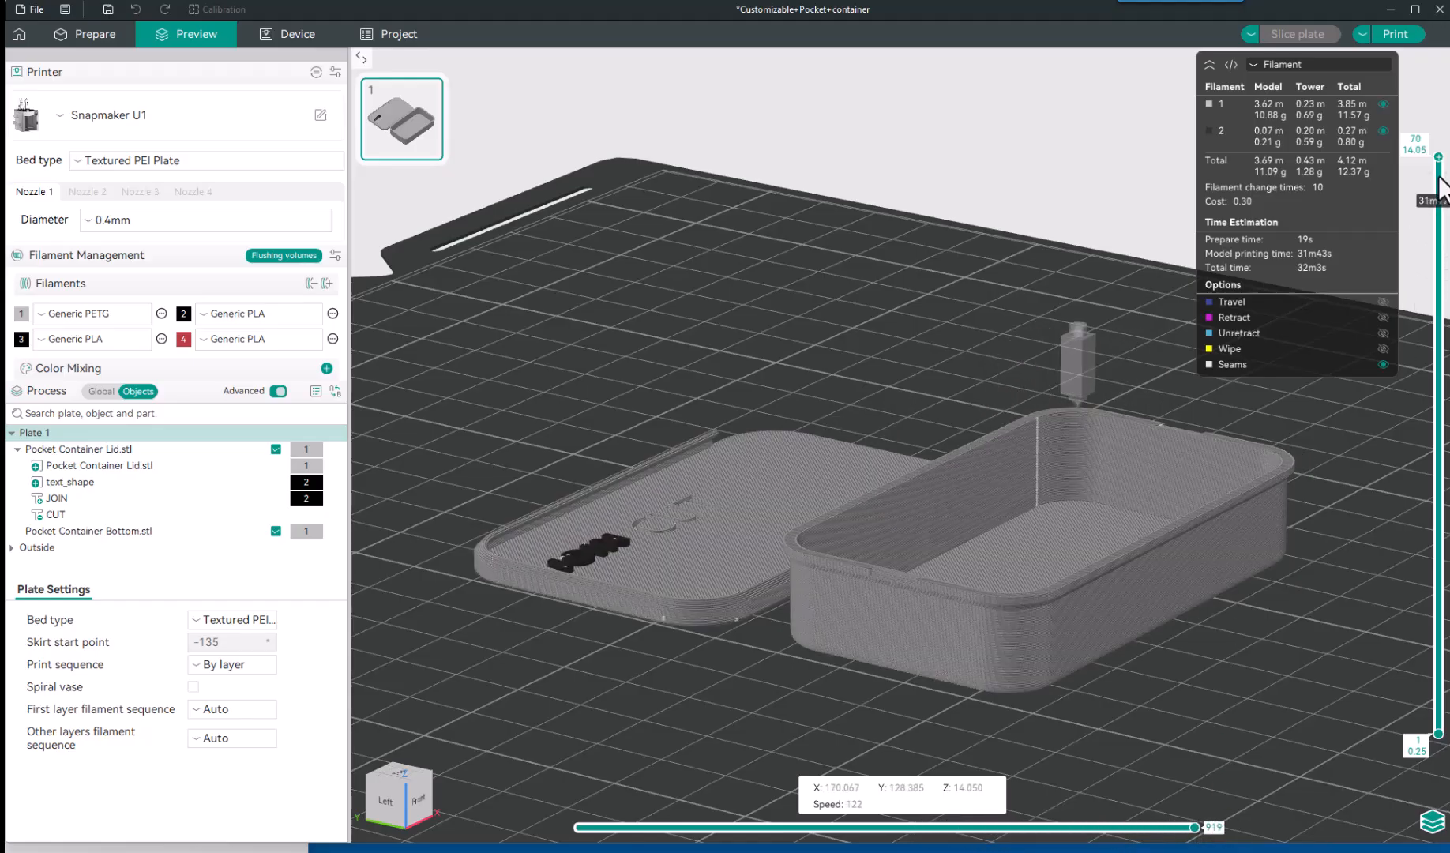
Lower the preview to layer 1 and scrub its toolpath from the end to the start and back.
{"action": "left_click_drag", "start_coordinate": [1438, 156], "coordinate": [1445, 770]}
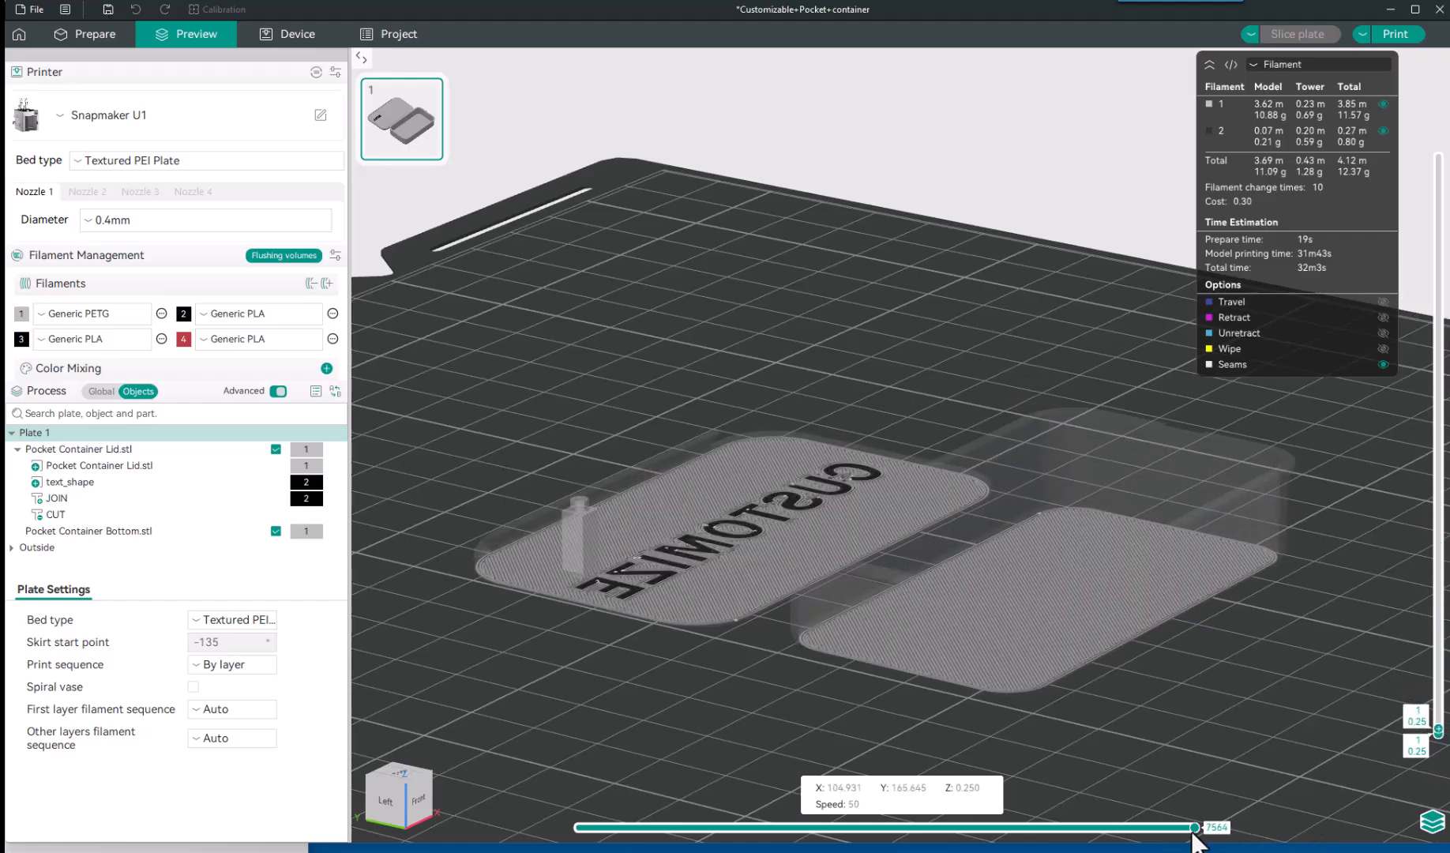
{"action": "left_click_drag", "start_coordinate": [1194, 827], "coordinate": [567, 842]}
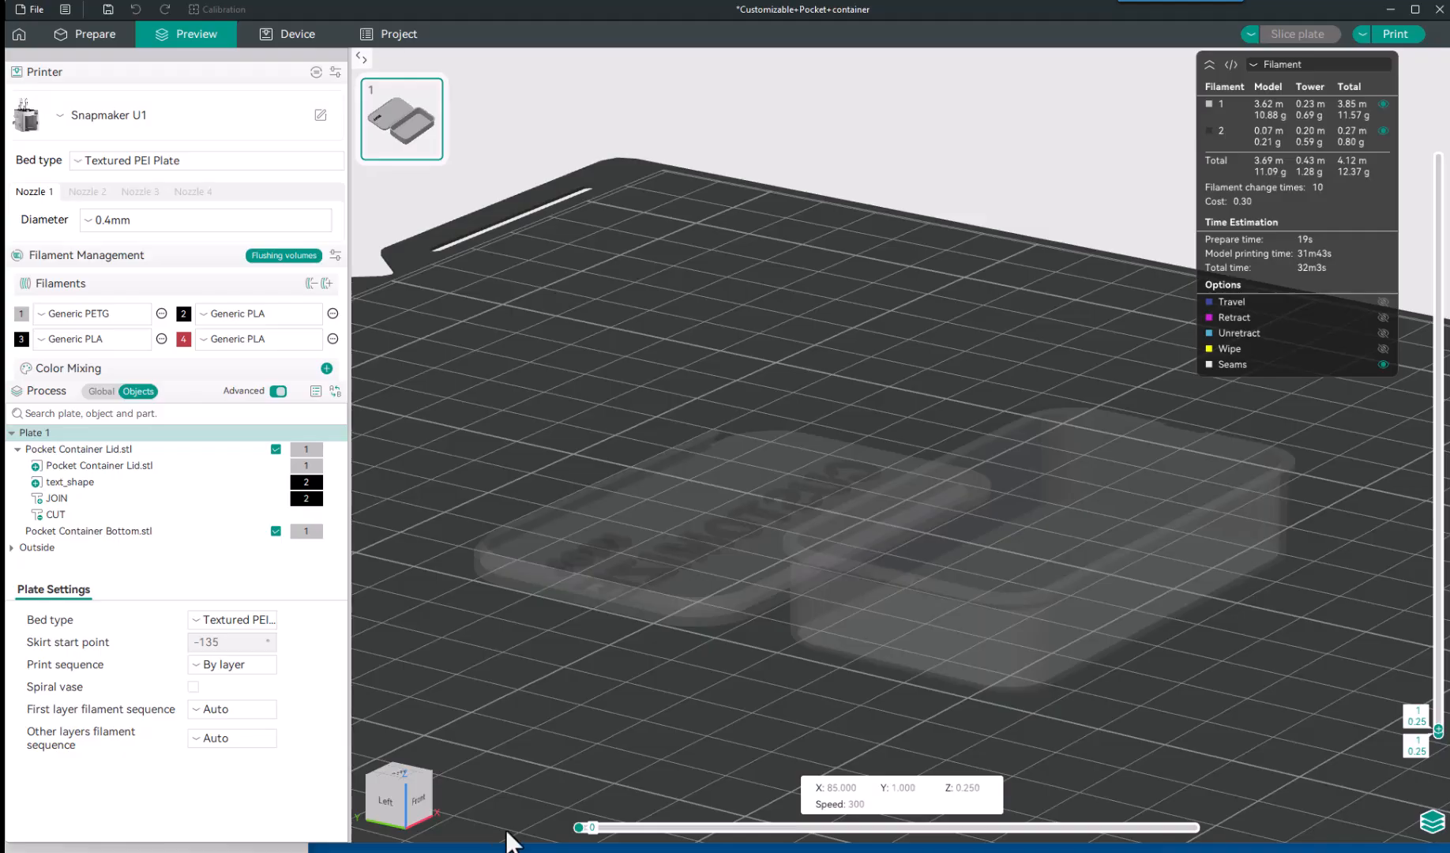
{"action": "left_click_drag", "start_coordinate": [576, 828], "coordinate": [1240, 829]}
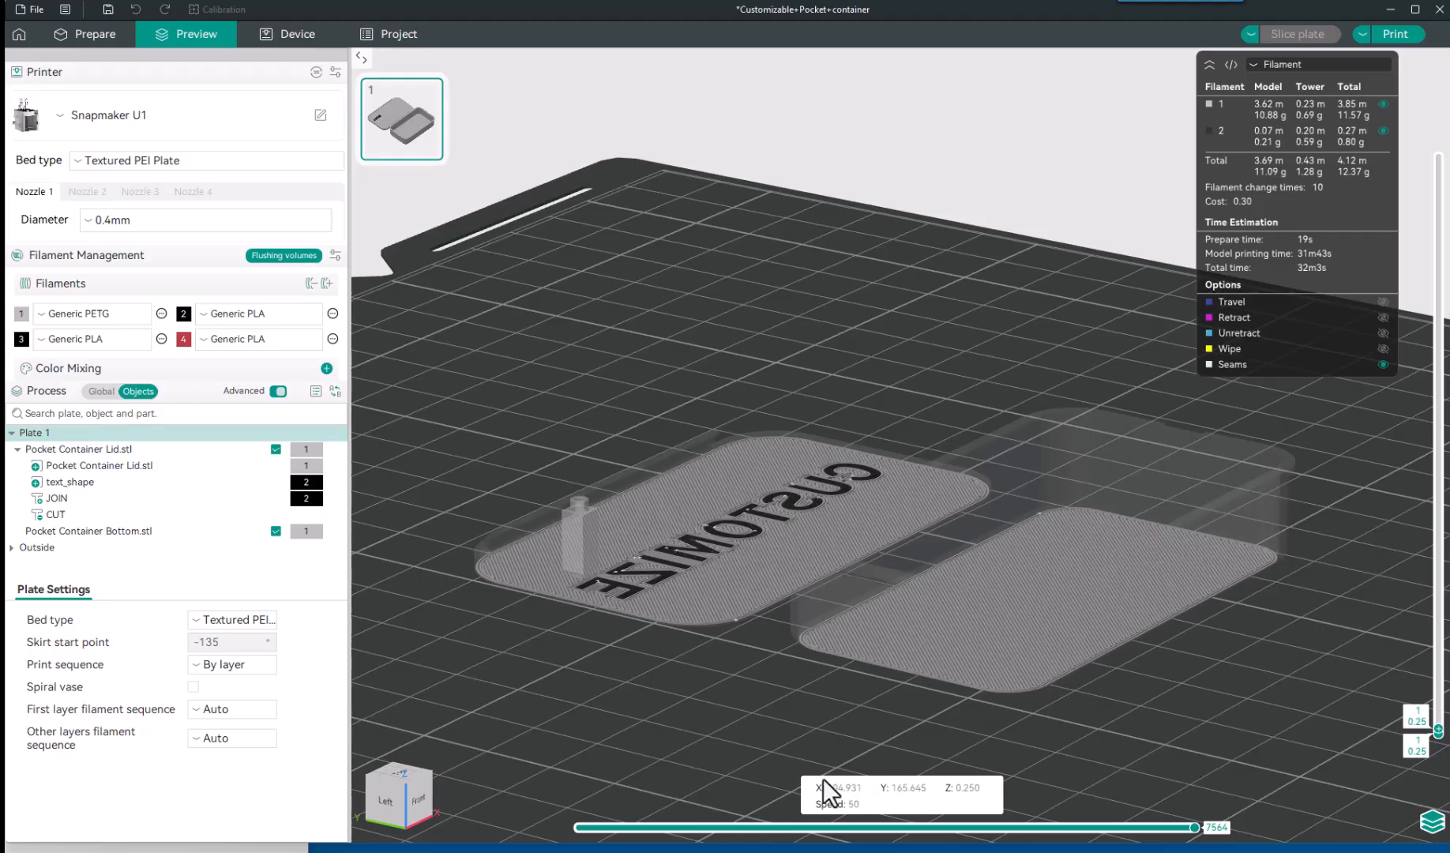
Step backward through layer 1's last nozzle moves, scrub to about mid-layer, and return to the layer's end.
{"action": "key", "text": "Left"}
{"action": "key", "text": "Left"}
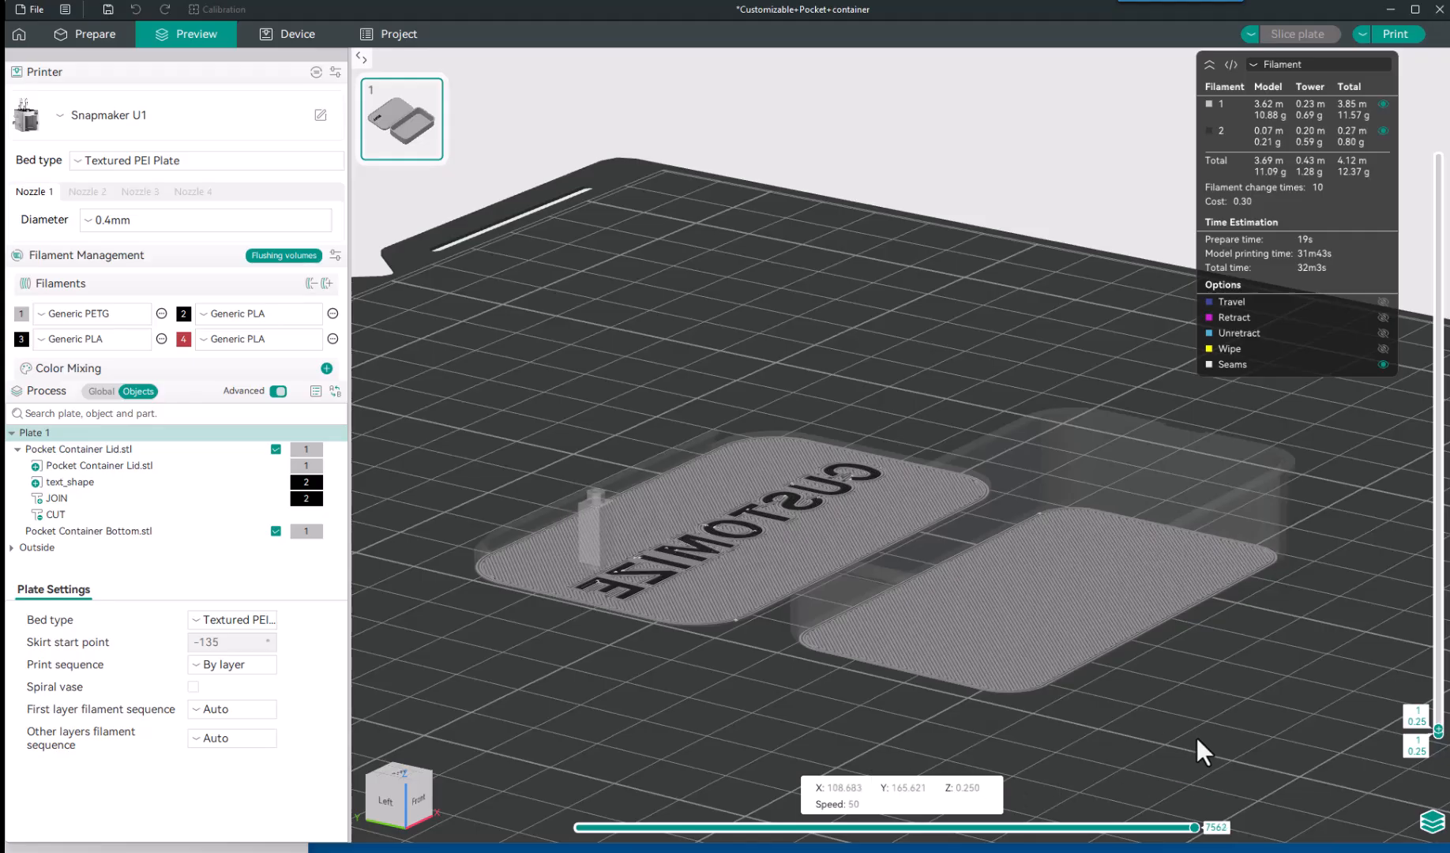
{"action": "key", "text": "Left"}
{"action": "key", "text": "Left"}
{"action": "key", "text": "Left"}
{"action": "key", "text": "Left"}
{"action": "key", "text": "Left"}
{"action": "key", "text": "Left"}
{"action": "key", "text": "Left"}
{"action": "key", "text": "Left"}
{"action": "key", "text": "Left"}
{"action": "key", "text": "Left"}
{"action": "key", "text": "Left"}
{"action": "key", "text": "Left"}
{"action": "key", "text": "Left"}
{"action": "key", "text": "Left"}
{"action": "key", "text": "Left"}
{"action": "key", "text": "Left"}
{"action": "key", "text": "Left"}
{"action": "key", "text": "Left"}
{"action": "key", "text": "Left"}
{"action": "key", "text": "Left"}
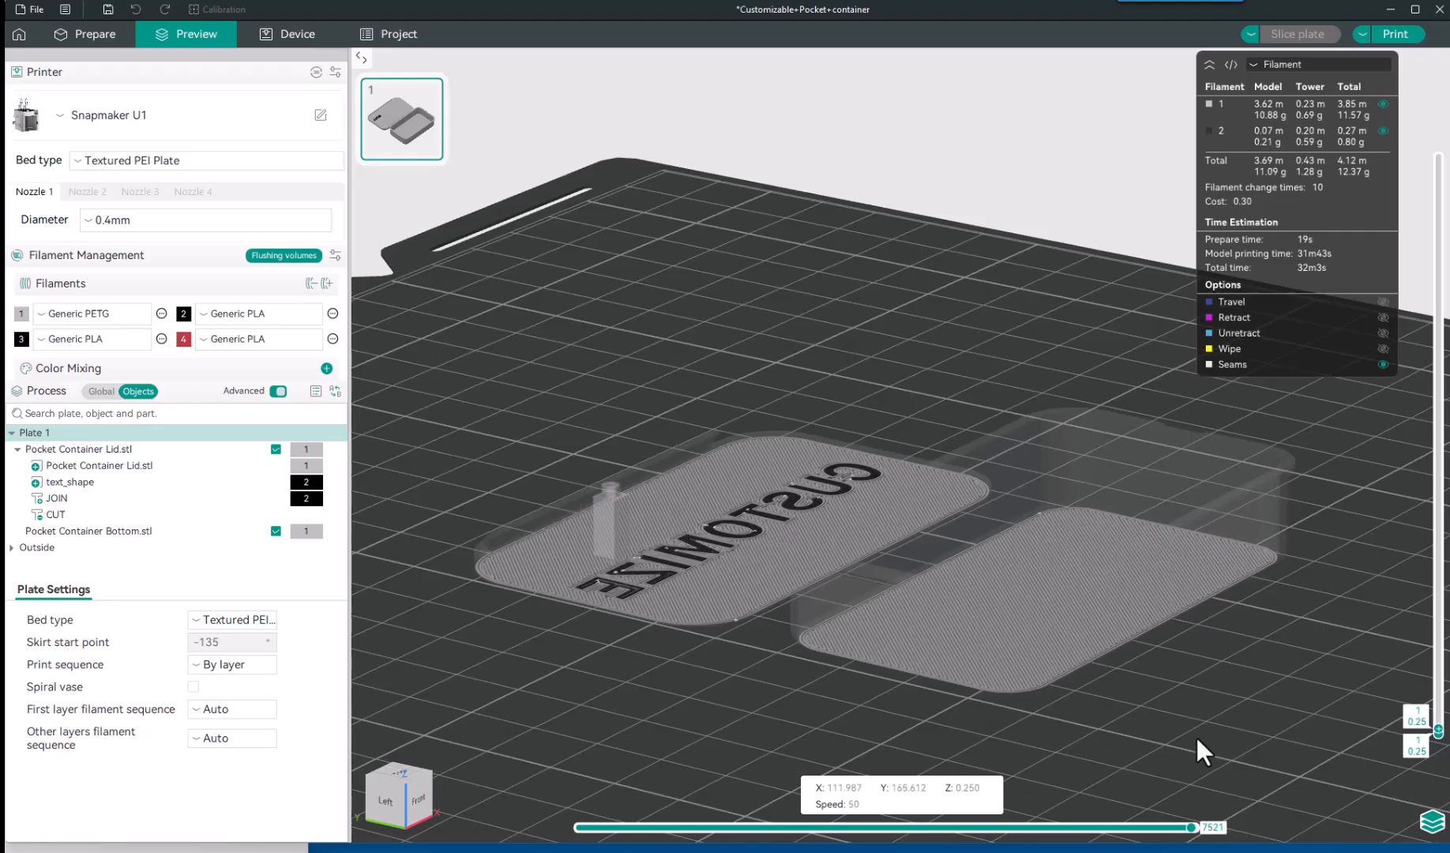
{"action": "key", "text": "Left"}
{"action": "key", "text": "Left"}
{"action": "key", "text": "Left"}
{"action": "key", "text": "Left"}
{"action": "key", "text": "Left"}
{"action": "key", "text": "Left"}
{"action": "key", "text": "Left"}
{"action": "key", "text": "Left"}
{"action": "key", "text": "Left"}
{"action": "key", "text": "Left"}
{"action": "key", "text": "Left"}
{"action": "key", "text": "Left"}
{"action": "key", "text": "Left"}
{"action": "key", "text": "Left"}
{"action": "key", "text": "Left"}
{"action": "key", "text": "Left"}
{"action": "key", "text": "Left"}
{"action": "key", "text": "Left"}
{"action": "key", "text": "Left"}
{"action": "key", "text": "Left"}
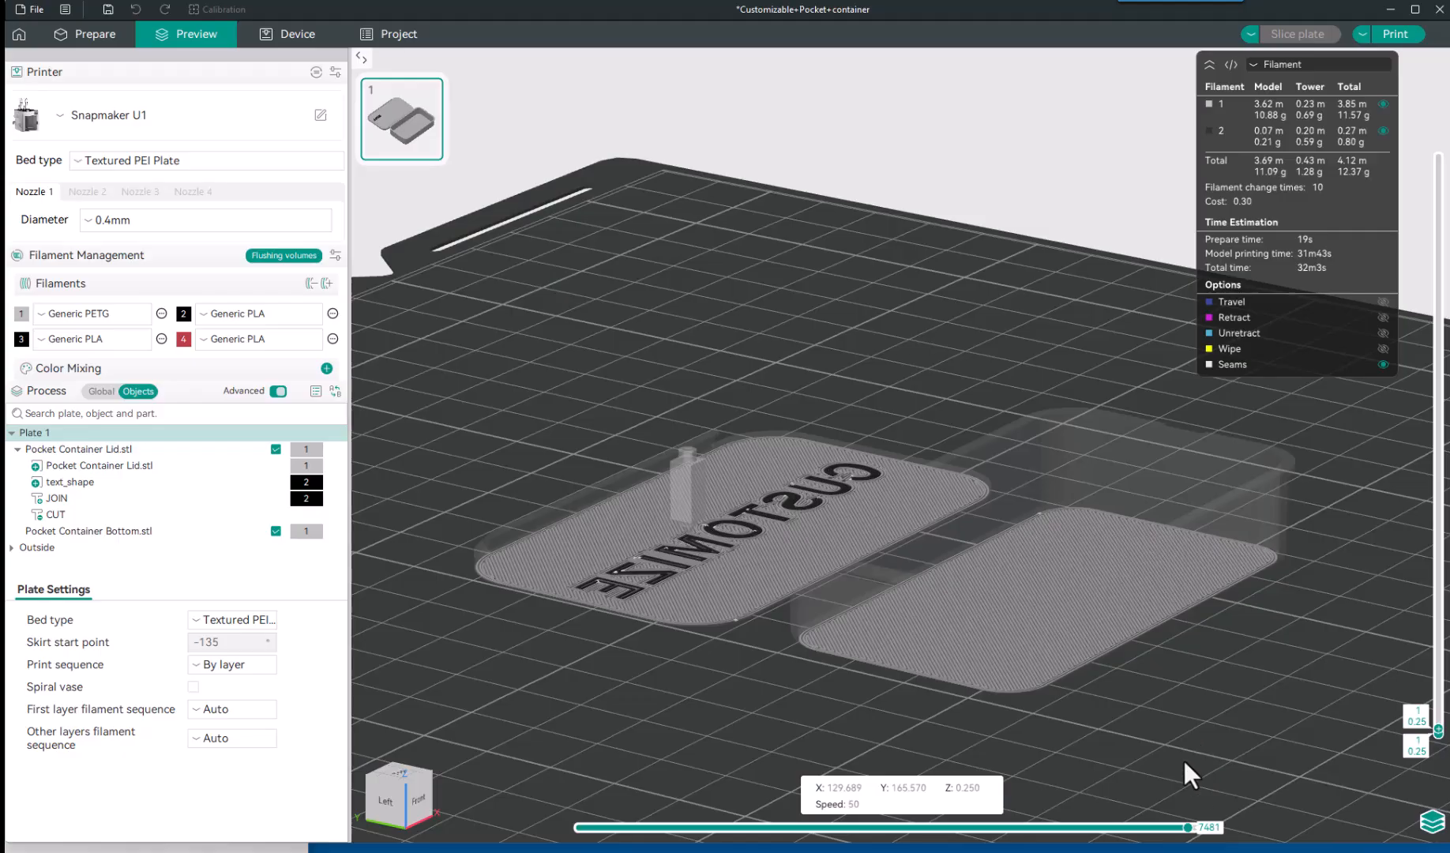
{"action": "mouse_move", "coordinate": [1188, 826]}
{"action": "left_mouse_down"}
{"action": "mouse_move", "coordinate": [778, 829]}
{"action": "mouse_move", "coordinate": [890, 841]}
{"action": "left_mouse_up"}
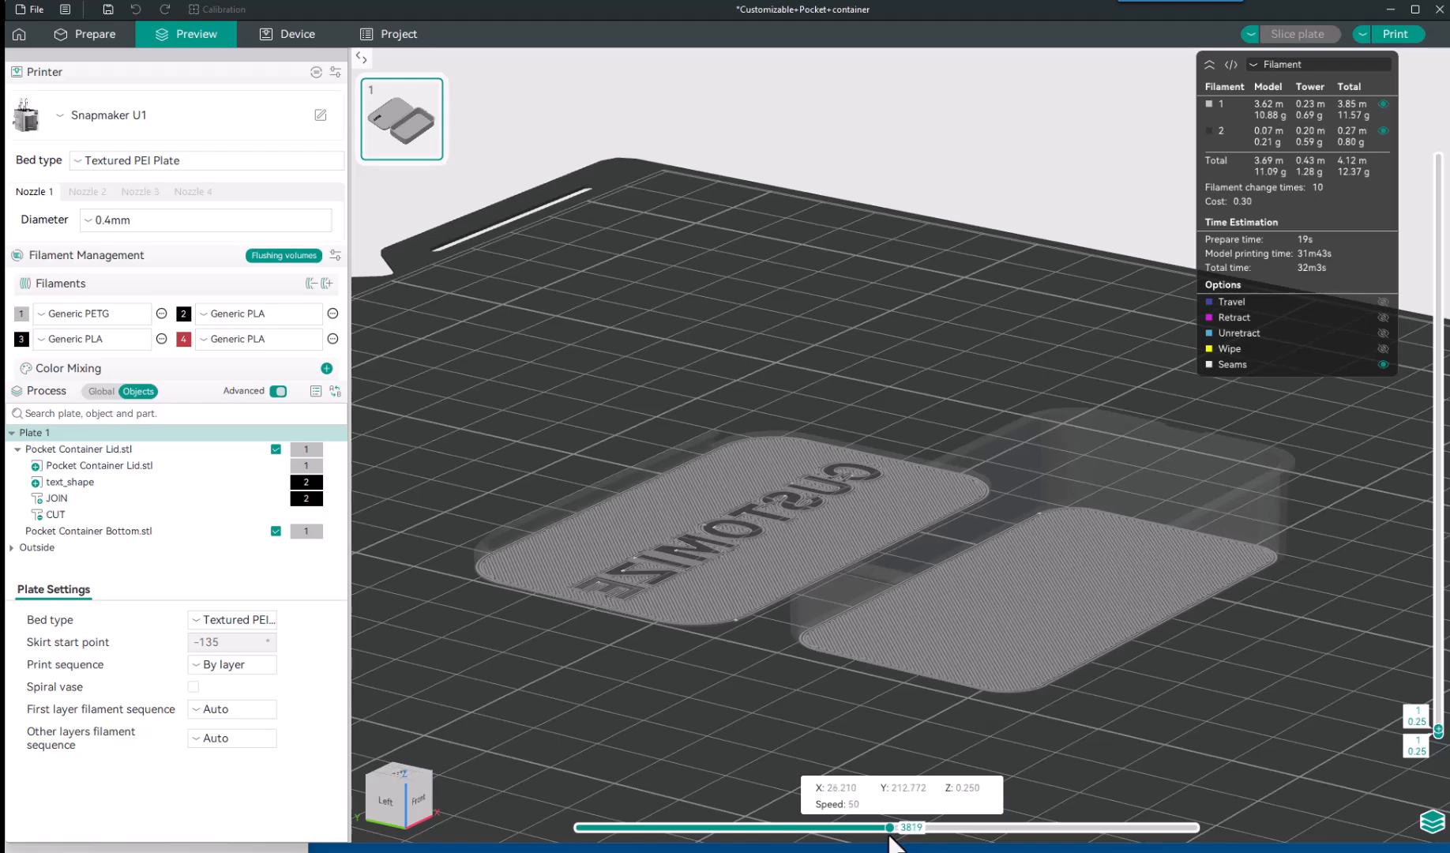
{"action": "mouse_move", "coordinate": [890, 834]}
{"action": "left_mouse_down"}
{"action": "mouse_move", "coordinate": [1213, 834]}
{"action": "mouse_move", "coordinate": [1234, 817]}
{"action": "left_mouse_up"}
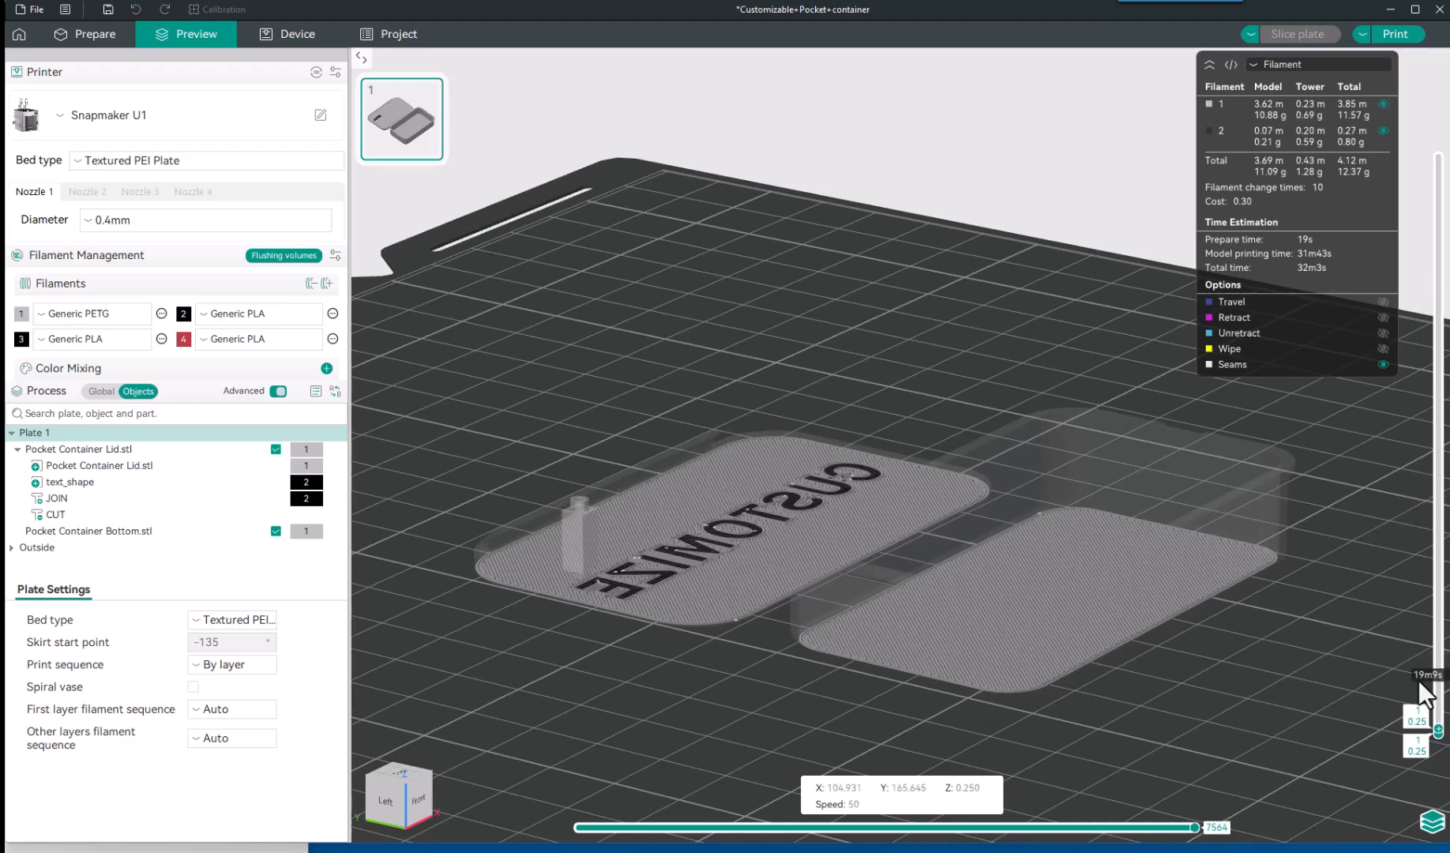
Move the single-layer preview up from the first layer and step through the layers to layer 24.
{"action": "left_click_drag", "start_coordinate": [1442, 743], "coordinate": [1435, 691]}
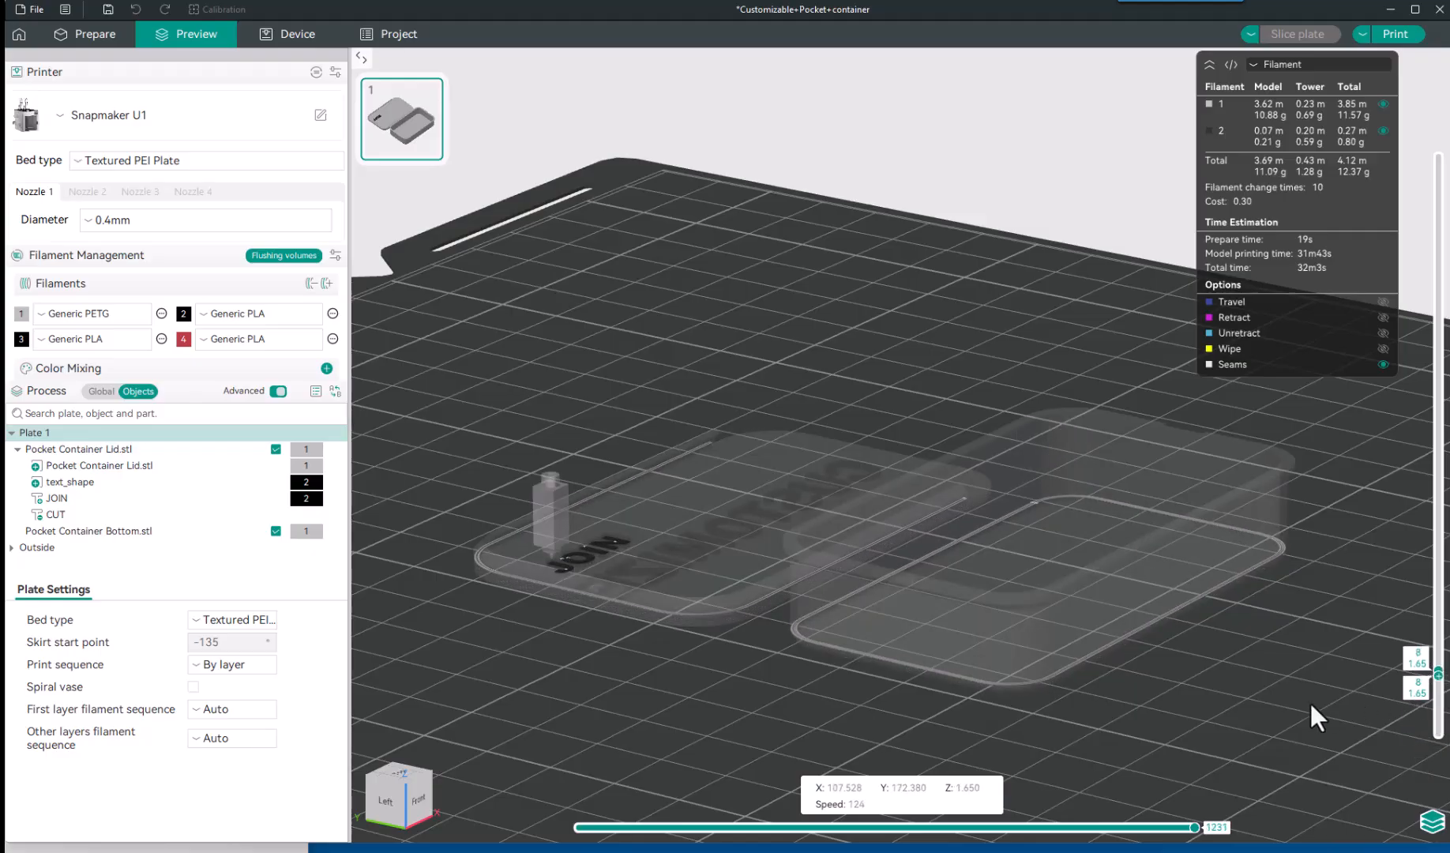
{"action": "key", "text": "Up"}
{"action": "key", "text": "Up"}
{"action": "key", "text": "Up"}
{"action": "key", "text": "Up"}
{"action": "key", "text": "Up"}
{"action": "key", "text": "Up"}
{"action": "key", "text": "Up"}
{"action": "key", "text": "Up"}
{"action": "key", "text": "Up"}
{"action": "key", "text": "Up"}
{"action": "key", "text": "Up"}
{"action": "key", "text": "Up"}
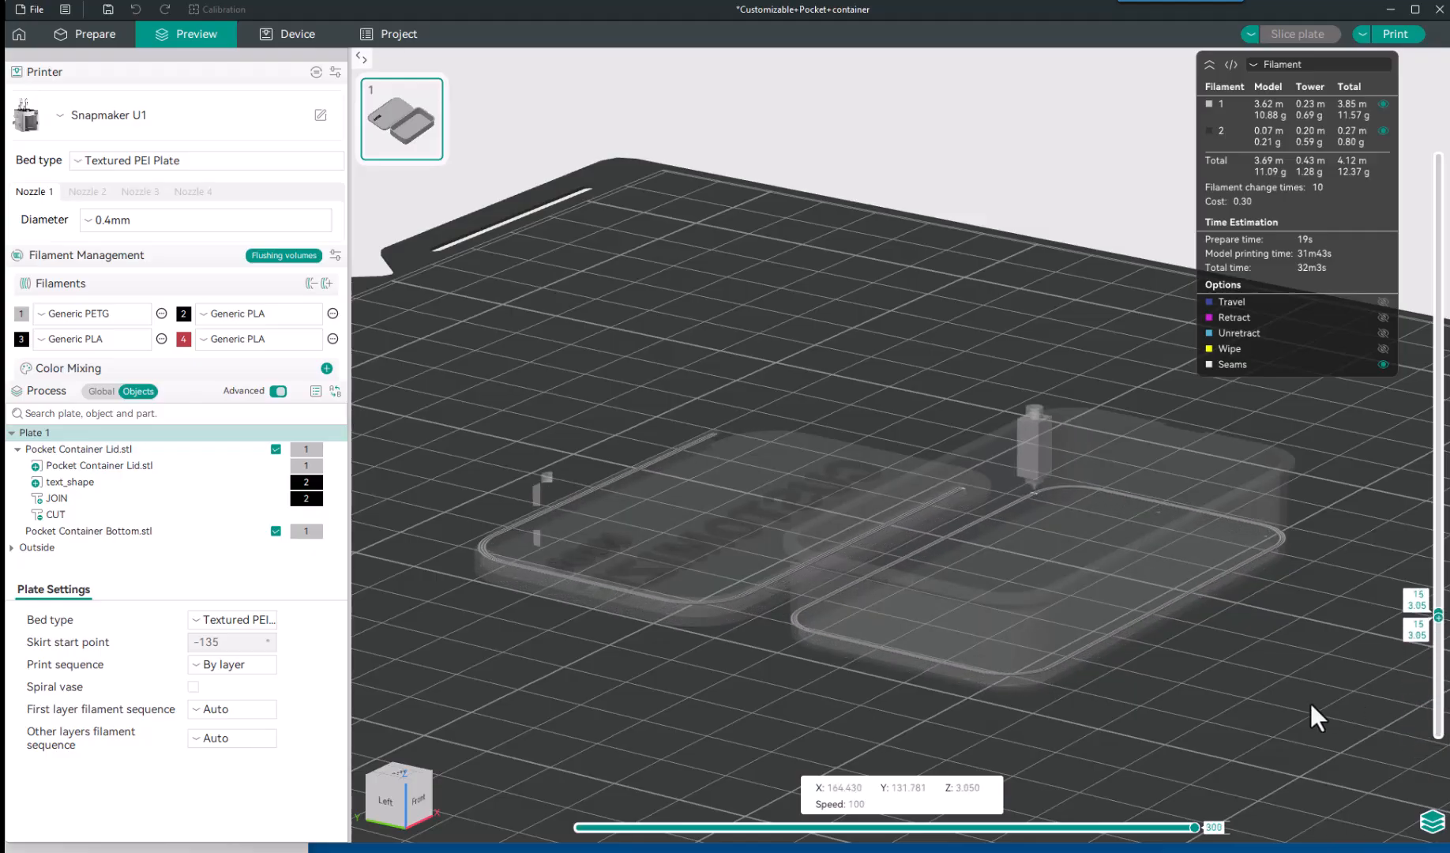
{"action": "key", "text": "Up"}
{"action": "key", "text": "Up"}
{"action": "key", "text": "Up"}
{"action": "key", "text": "Up"}
{"action": "key", "text": "Up"}
{"action": "key", "text": "Up"}
{"action": "key", "text": "Up"}
{"action": "key", "text": "Up"}
{"action": "key", "text": "Up"}
{"action": "key", "text": "Up"}
{"action": "key", "text": "Up"}
{"action": "key", "text": "Up"}
{"action": "key", "text": "Up"}
{"action": "key", "text": "Up"}
{"action": "key", "text": "Up"}
{"action": "key", "text": "Up"}
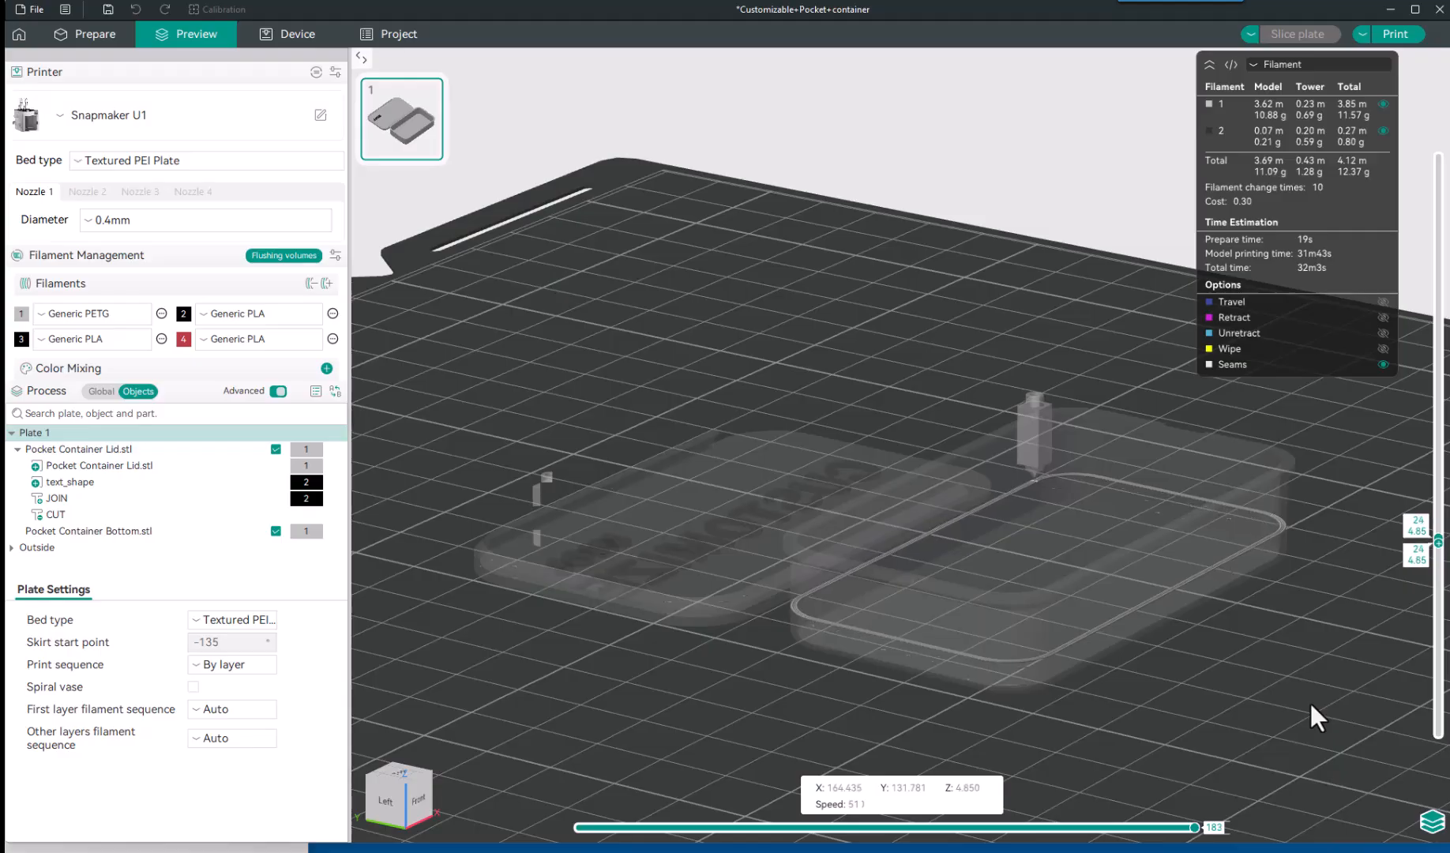
Step the single-layer preview up from layer 24 to the top layer 70.
{"action": "key", "text": "Up"}
{"action": "key", "text": "Up"}
{"action": "key", "text": "Up"}
{"action": "key", "text": "Up"}
{"action": "key", "text": "Up"}
{"action": "key", "text": "Up"}
{"action": "key", "text": "Up"}
{"action": "key", "text": "Up"}
{"action": "key", "text": "Up"}
{"action": "key", "text": "Up"}
{"action": "key", "text": "Up"}
{"action": "key", "text": "Up"}
{"action": "key", "text": "Up"}
{"action": "key", "text": "Up"}
{"action": "key", "text": "Up"}
{"action": "key", "text": "Up"}
{"action": "key", "text": "Up"}
{"action": "key", "text": "Up"}
{"action": "key", "text": "Up"}
{"action": "key", "text": "Up"}
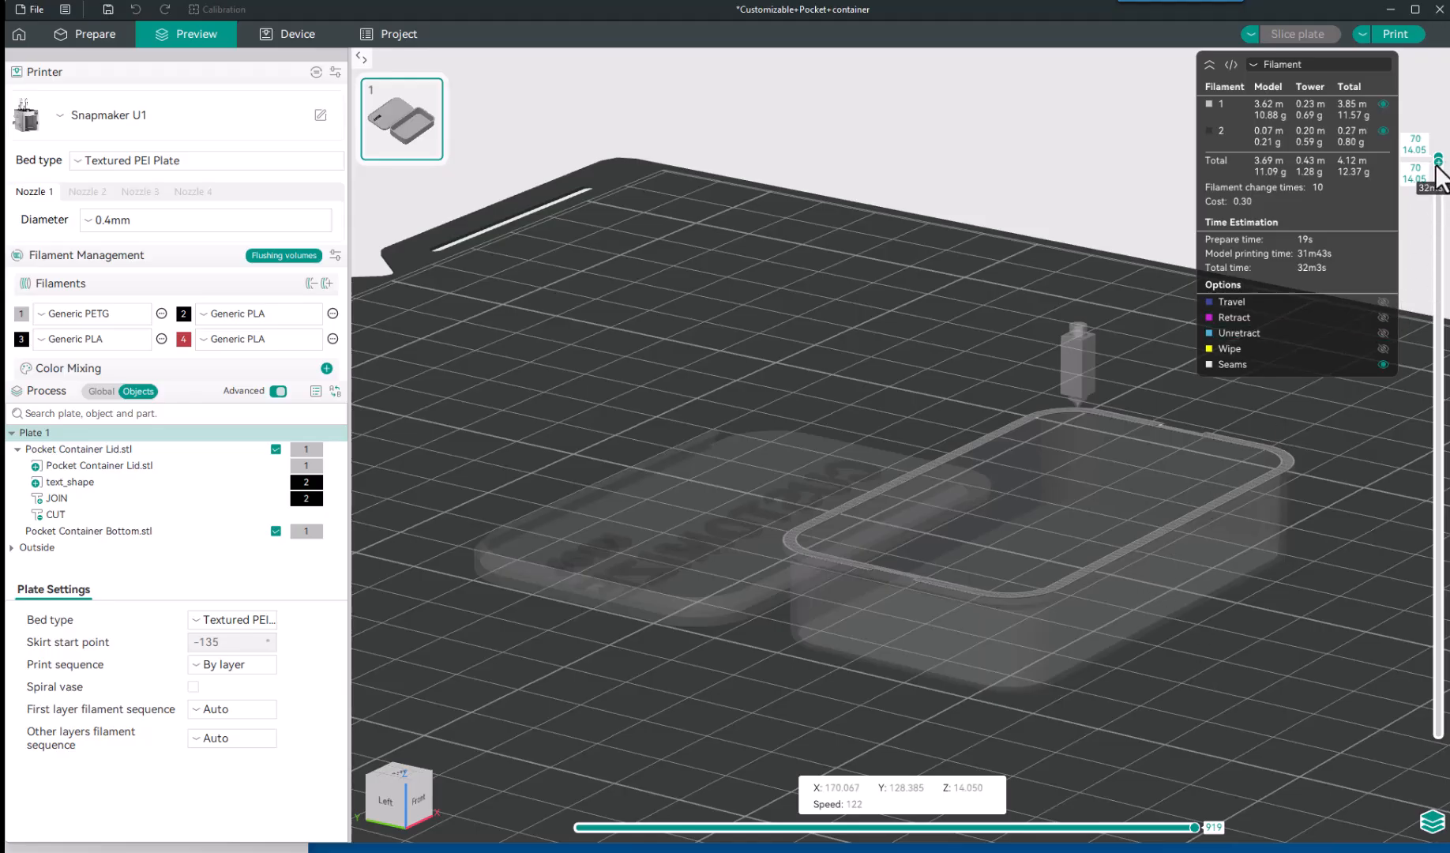
Limit the preview to layers 31 through 44, extend it up to layer 70, and restore the range down to layer 1.
{"action": "left_click_drag", "start_coordinate": [1439, 168], "coordinate": [1438, 485]}
{"action": "left_click_drag", "start_coordinate": [1438, 158], "coordinate": [1437, 372]}
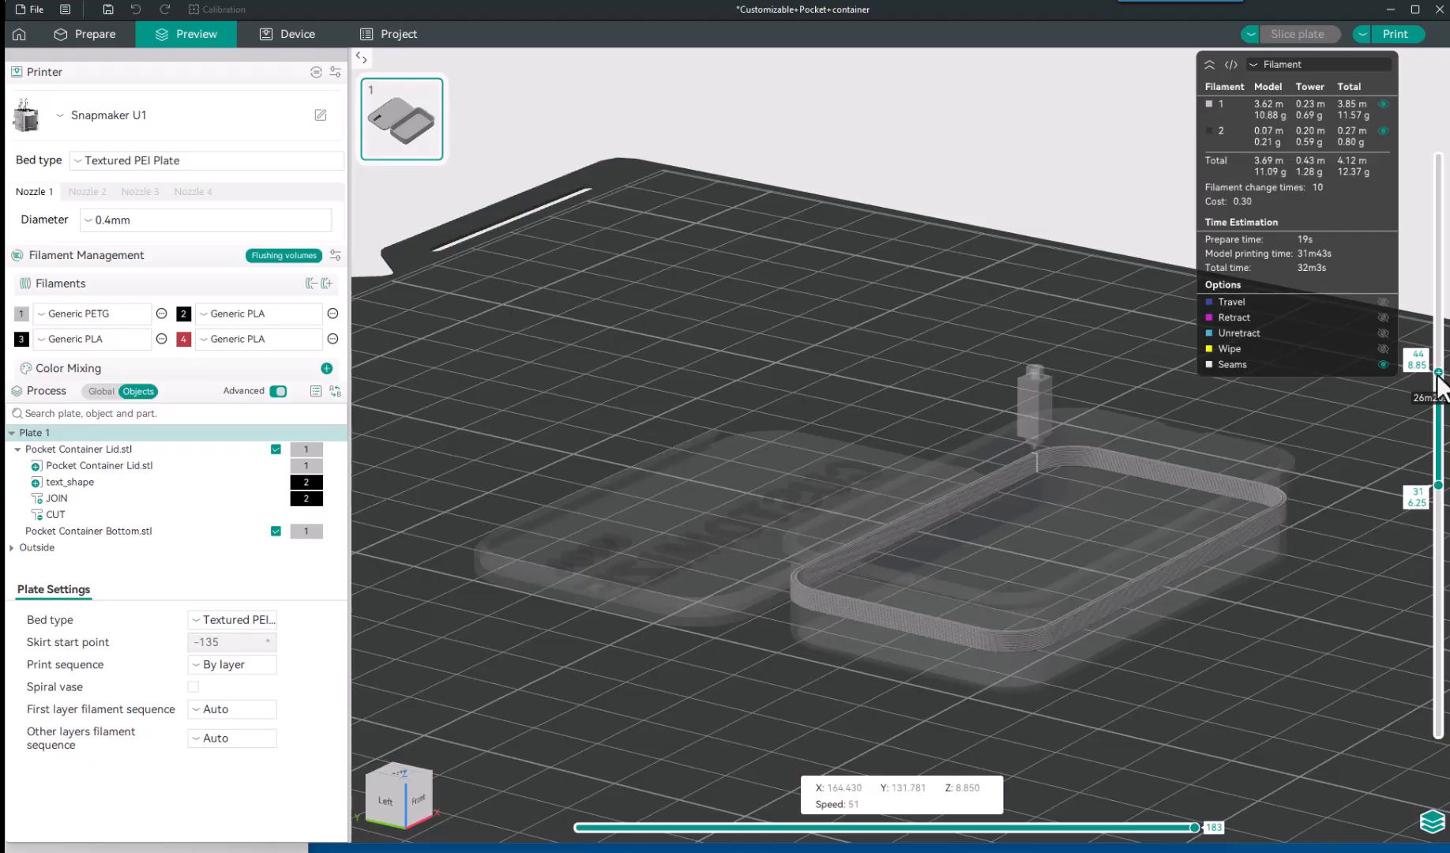
{"action": "left_click_drag", "start_coordinate": [1439, 372], "coordinate": [1438, 156]}
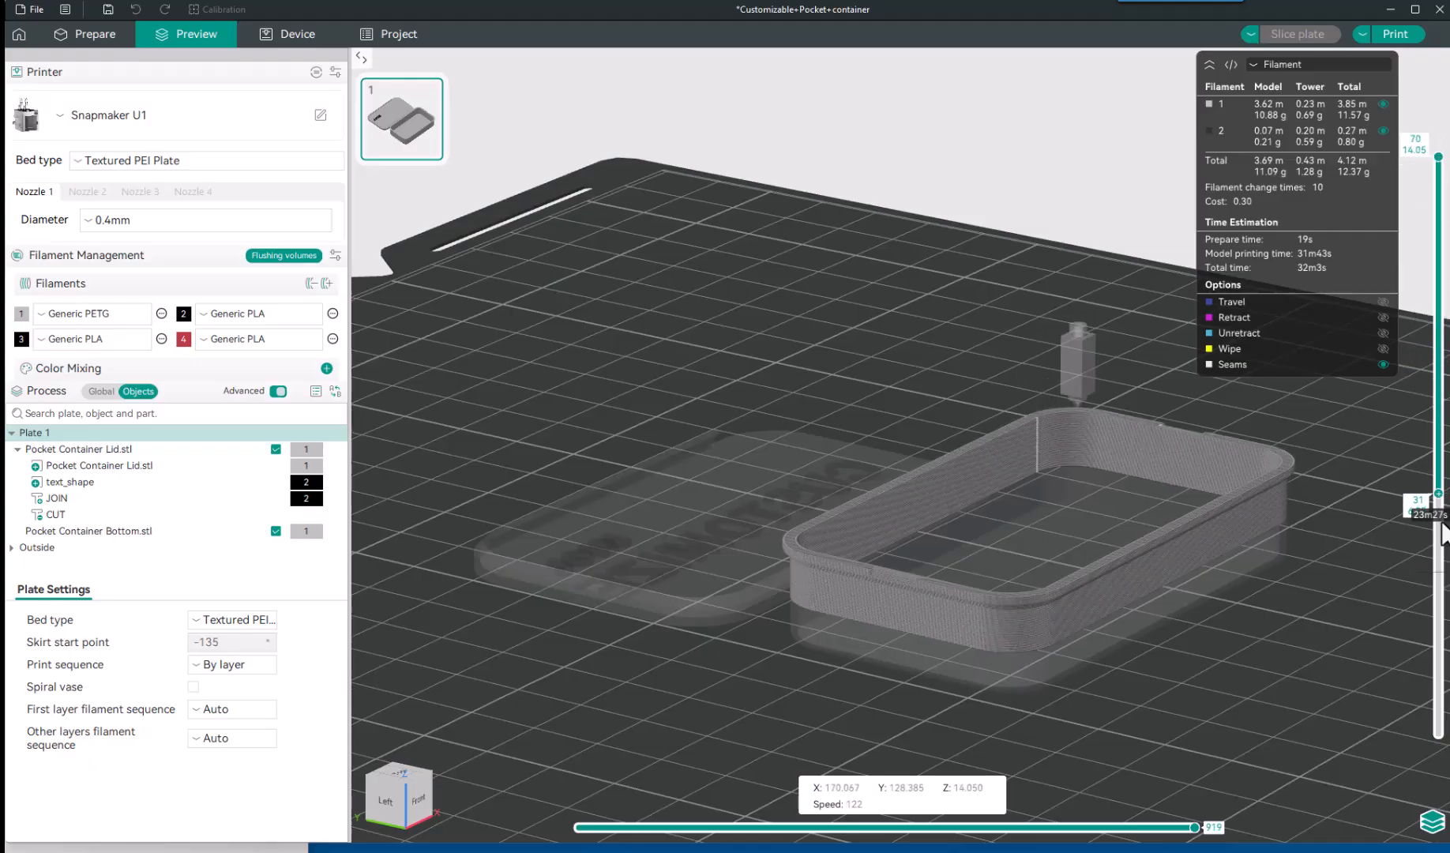
{"action": "left_click_drag", "start_coordinate": [1438, 490], "coordinate": [1421, 760]}
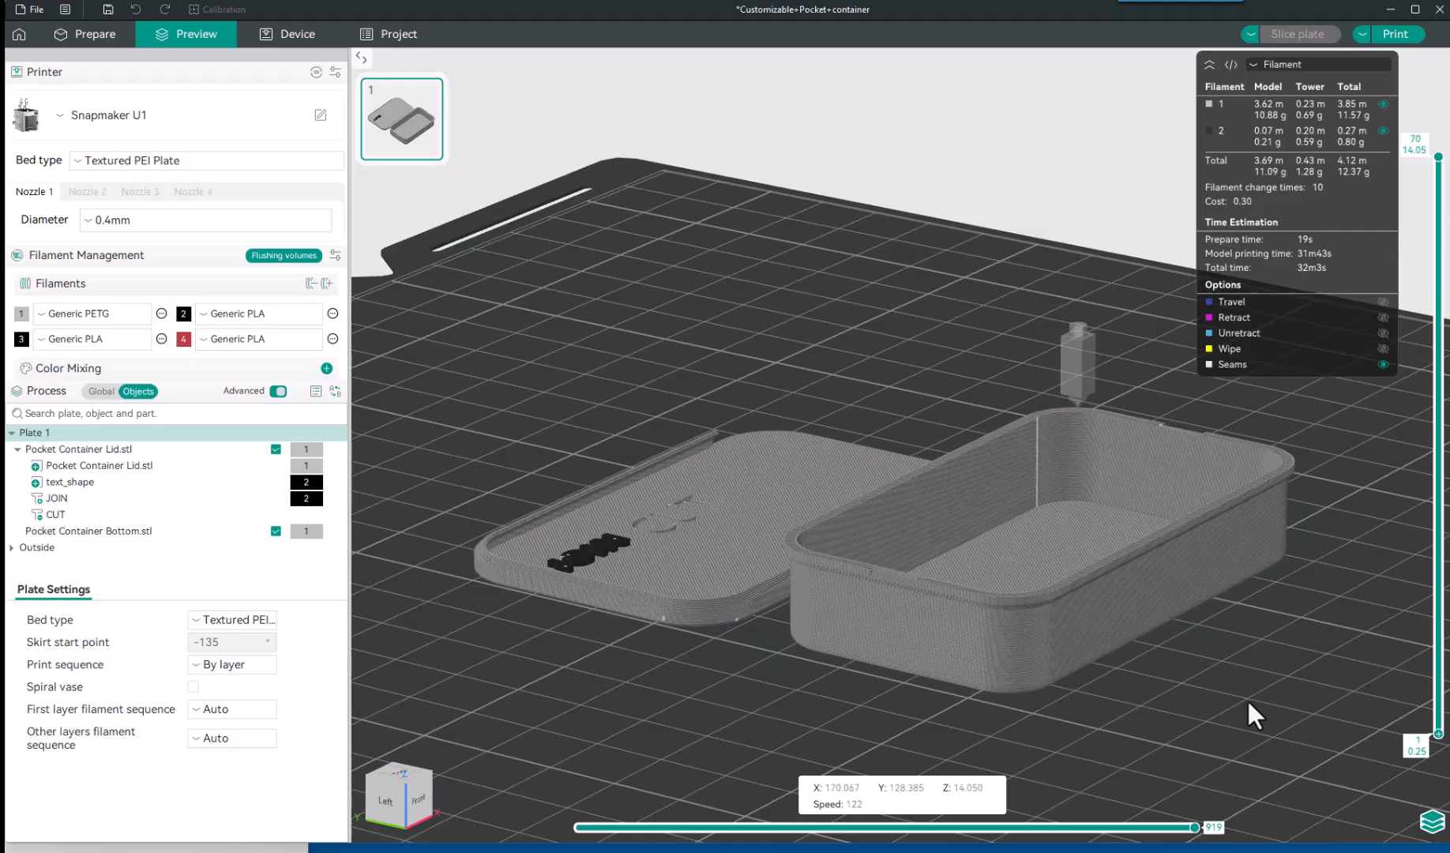
Show the G-code listing and scrub layer 70's toolpath from its end back to its start.
{"action": "key", "text": "c"}
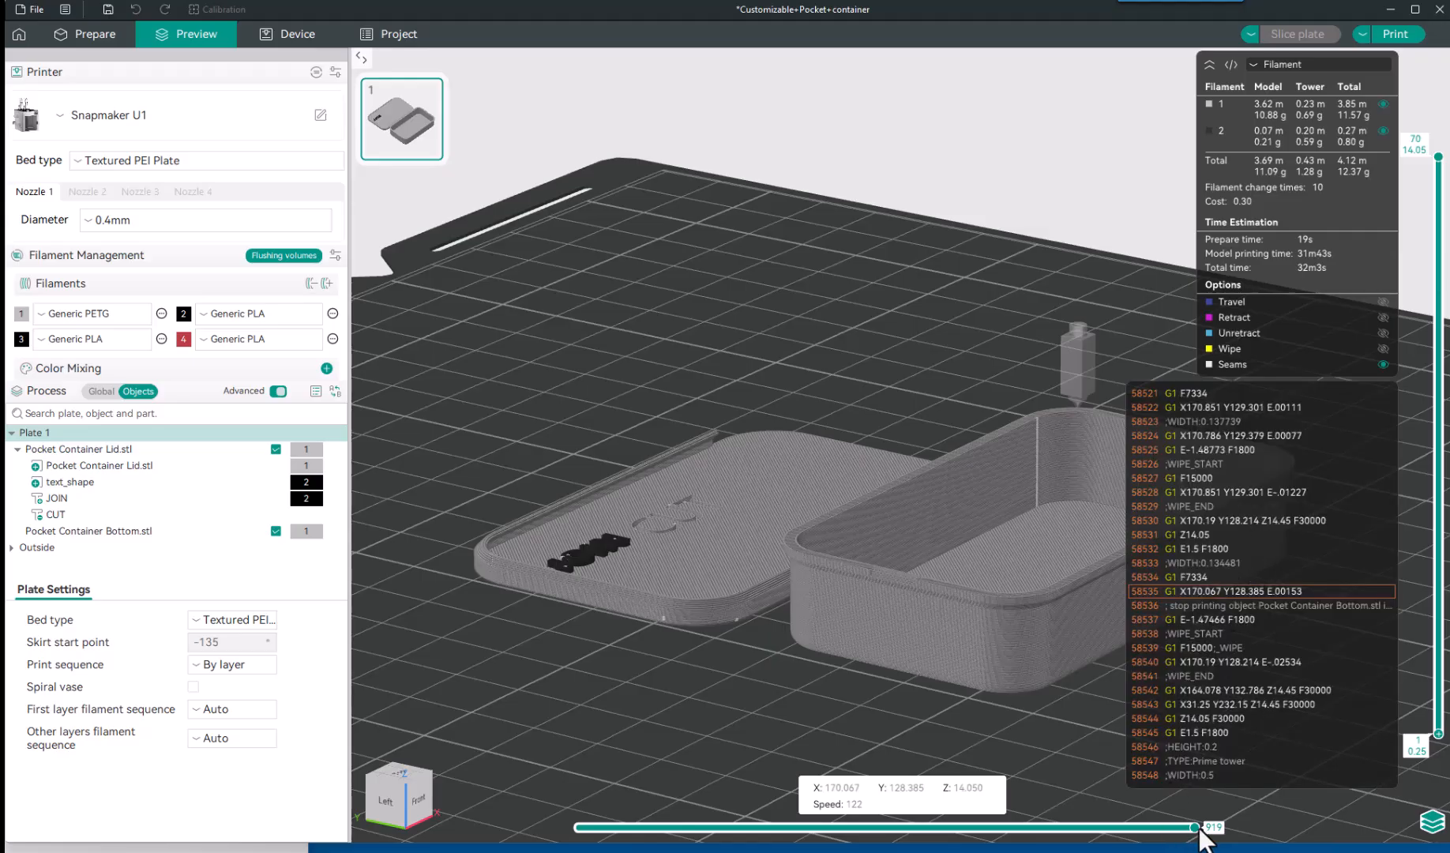
{"action": "left_click_drag", "start_coordinate": [1194, 827], "coordinate": [1165, 827]}
{"action": "left_click_drag", "start_coordinate": [1056, 828], "coordinate": [560, 802]}
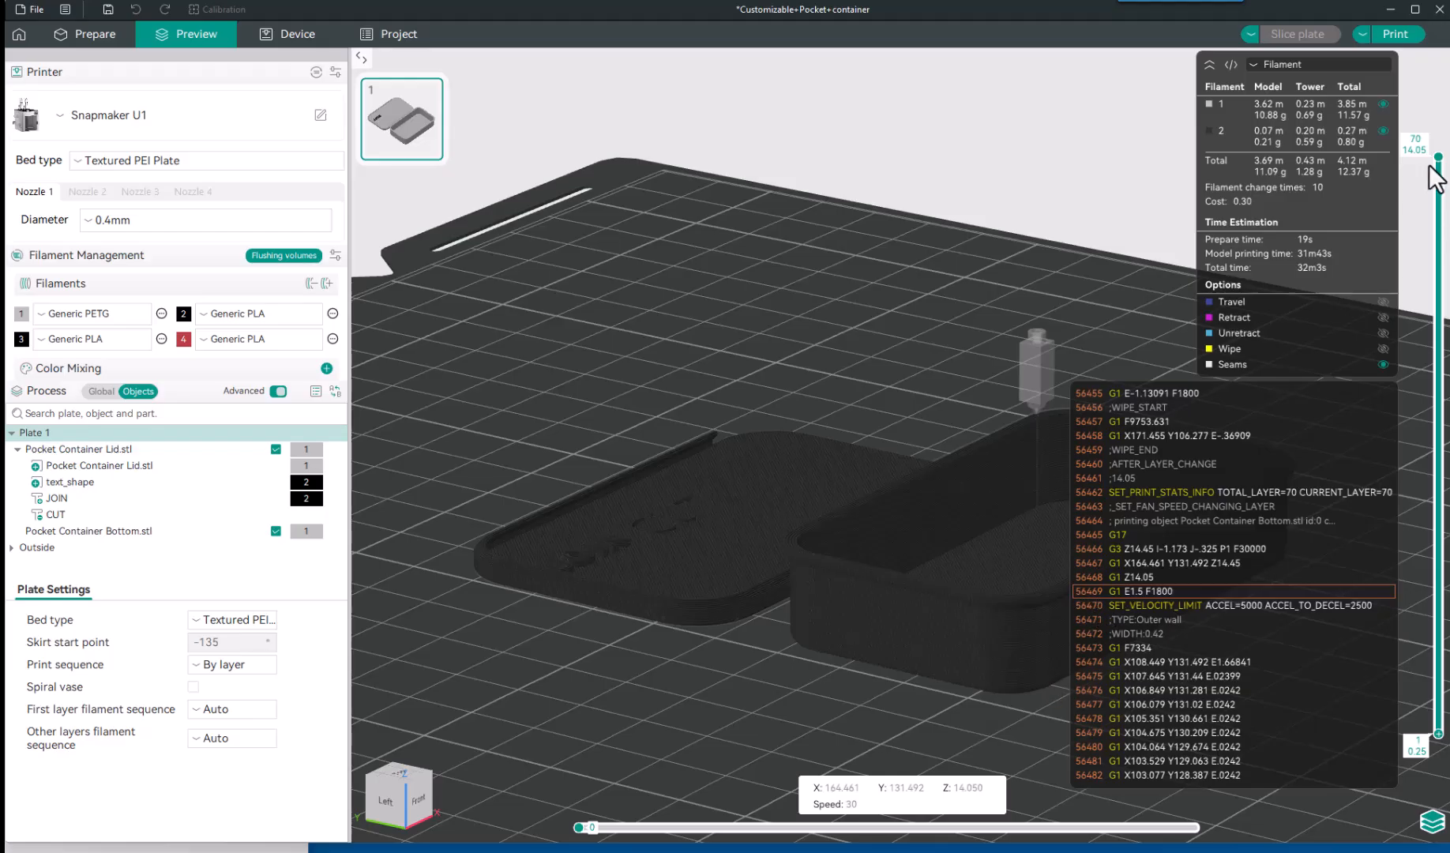
Lower the preview to layer 1, scrub its toolpath and G-code from start to end, and restore the range up to layer 70.
{"action": "left_click_drag", "start_coordinate": [1437, 170], "coordinate": [1438, 728]}
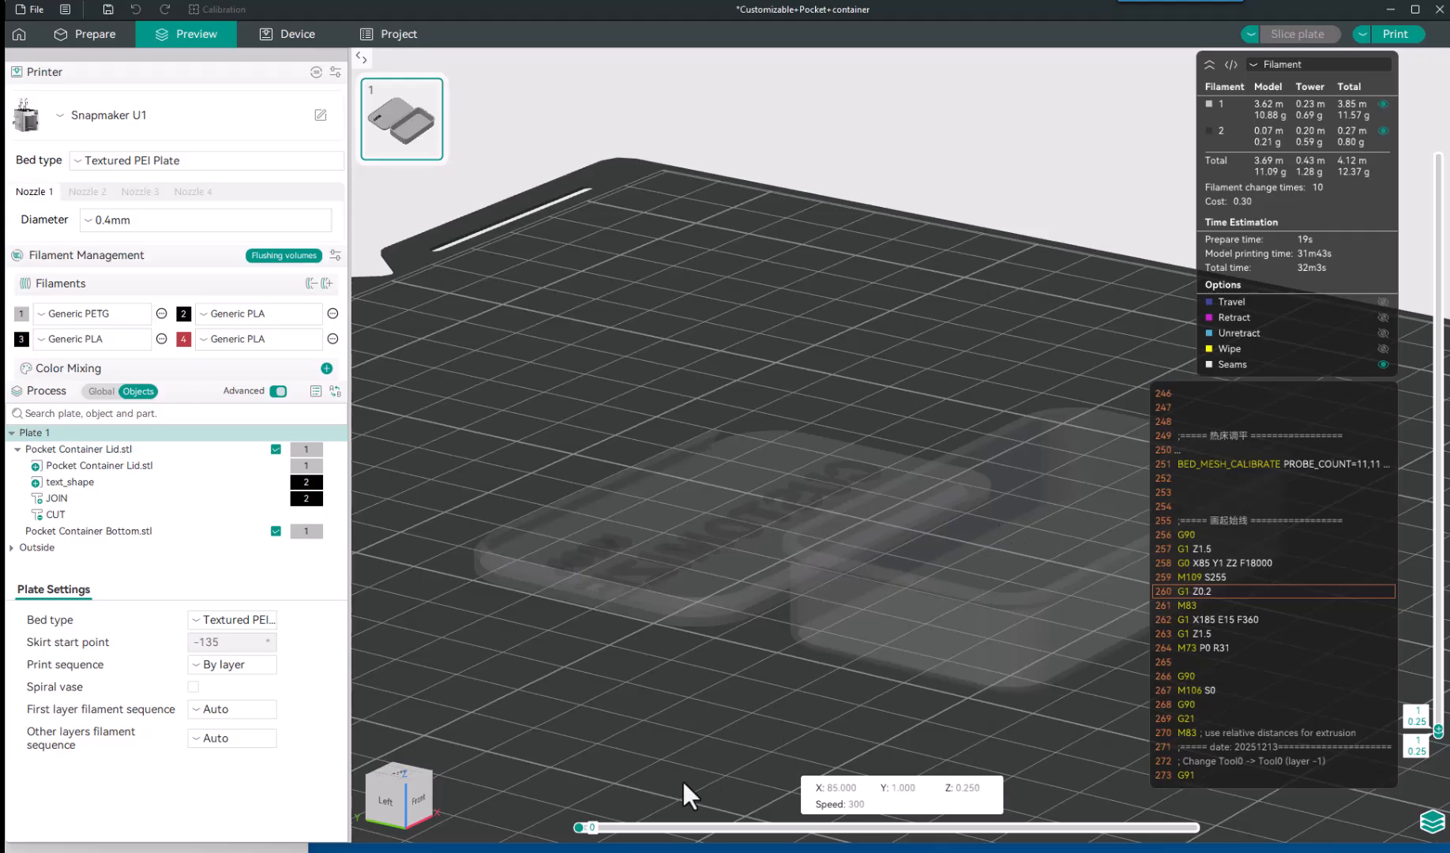
{"action": "left_click_drag", "start_coordinate": [581, 826], "coordinate": [875, 827]}
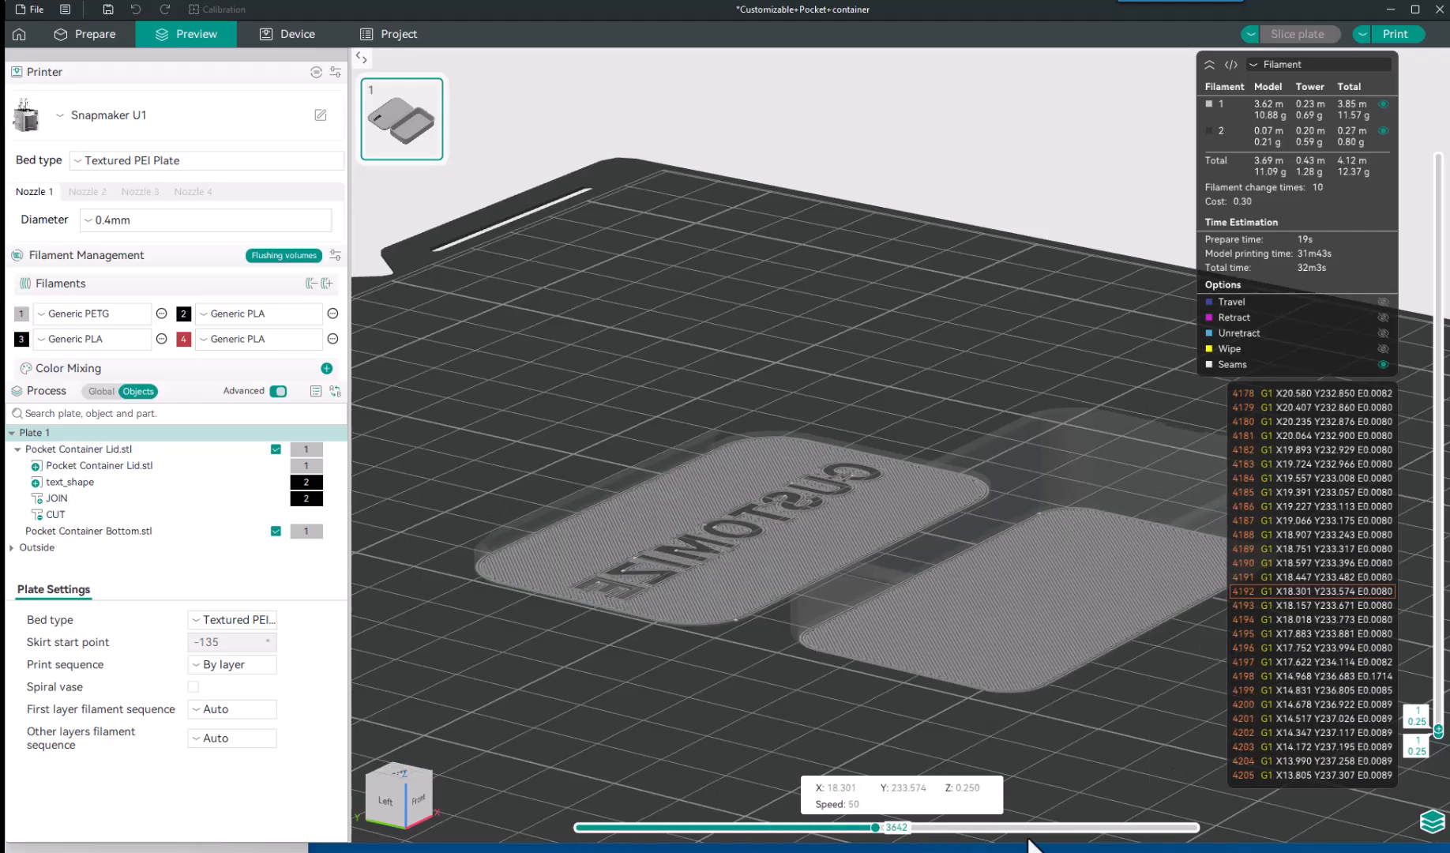
{"action": "left_click_drag", "start_coordinate": [1028, 844], "coordinate": [1233, 840]}
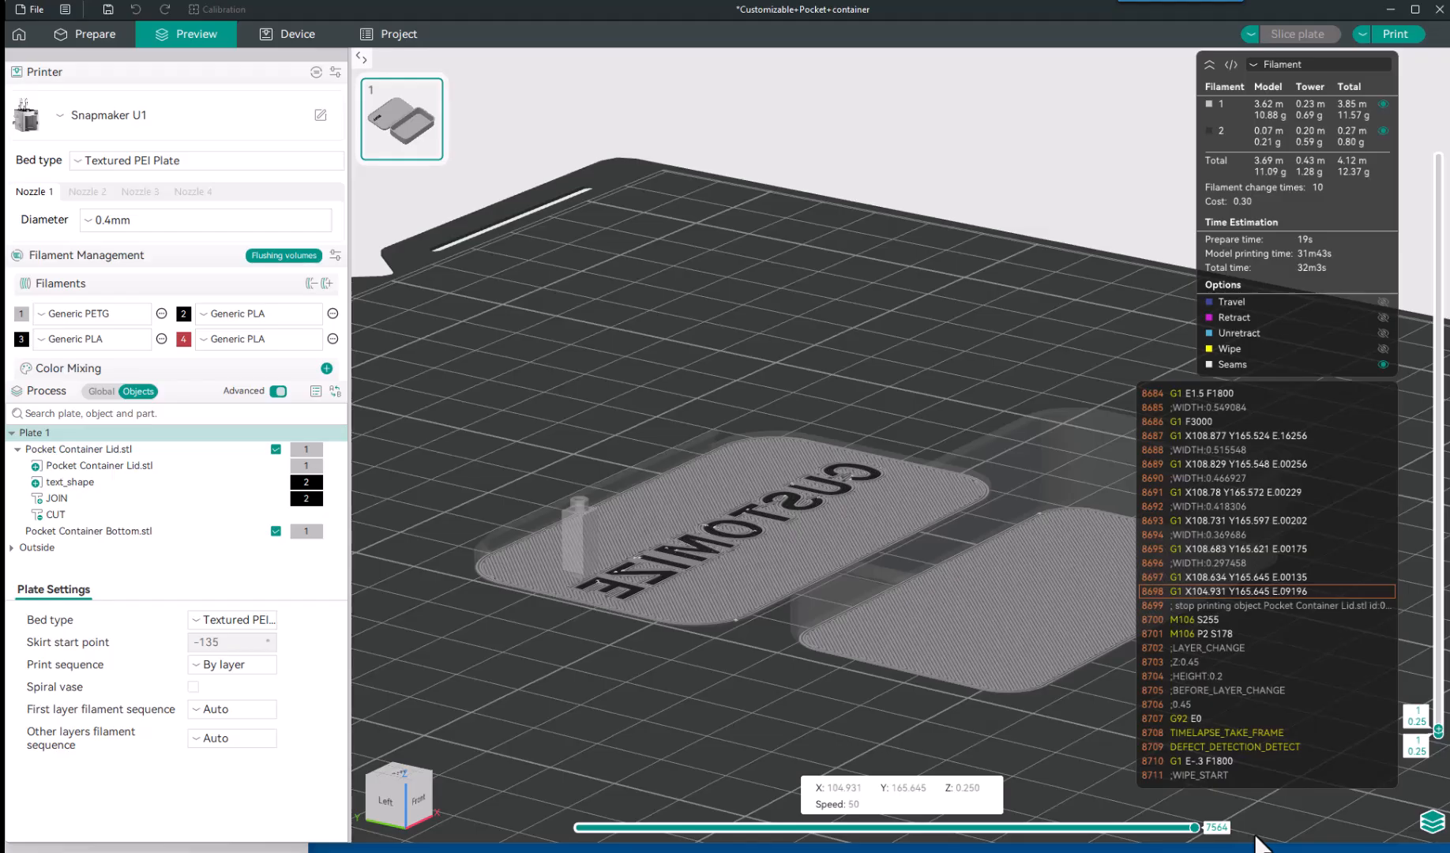
{"action": "left_click_drag", "start_coordinate": [1438, 730], "coordinate": [1438, 156]}
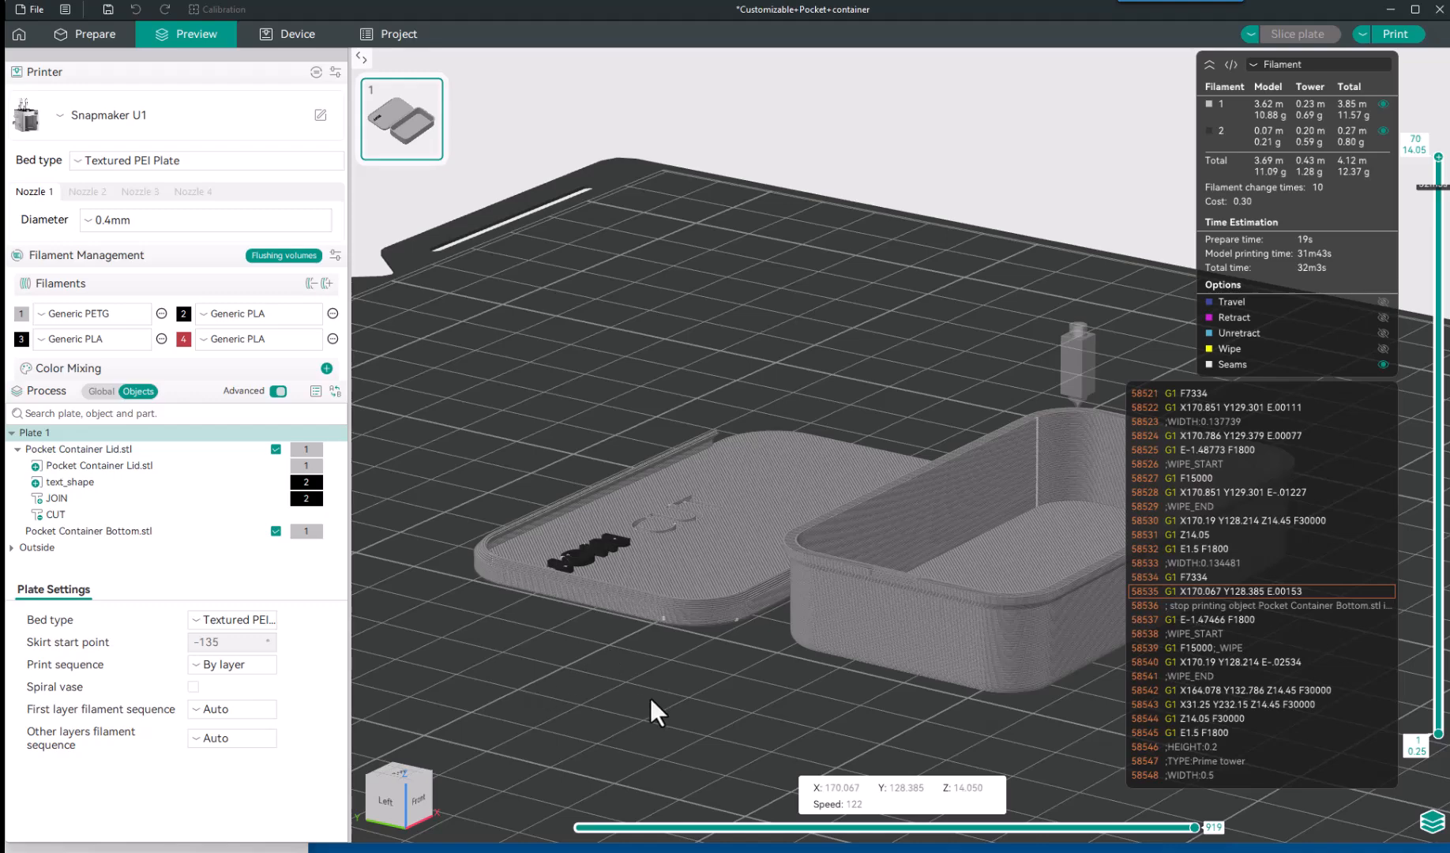
Examine the seam at the container's inner corner, hiding the Seams display and showing it again.
{"action": "right_click_drag", "start_coordinate": [650, 698], "coordinate": [500, 692]}
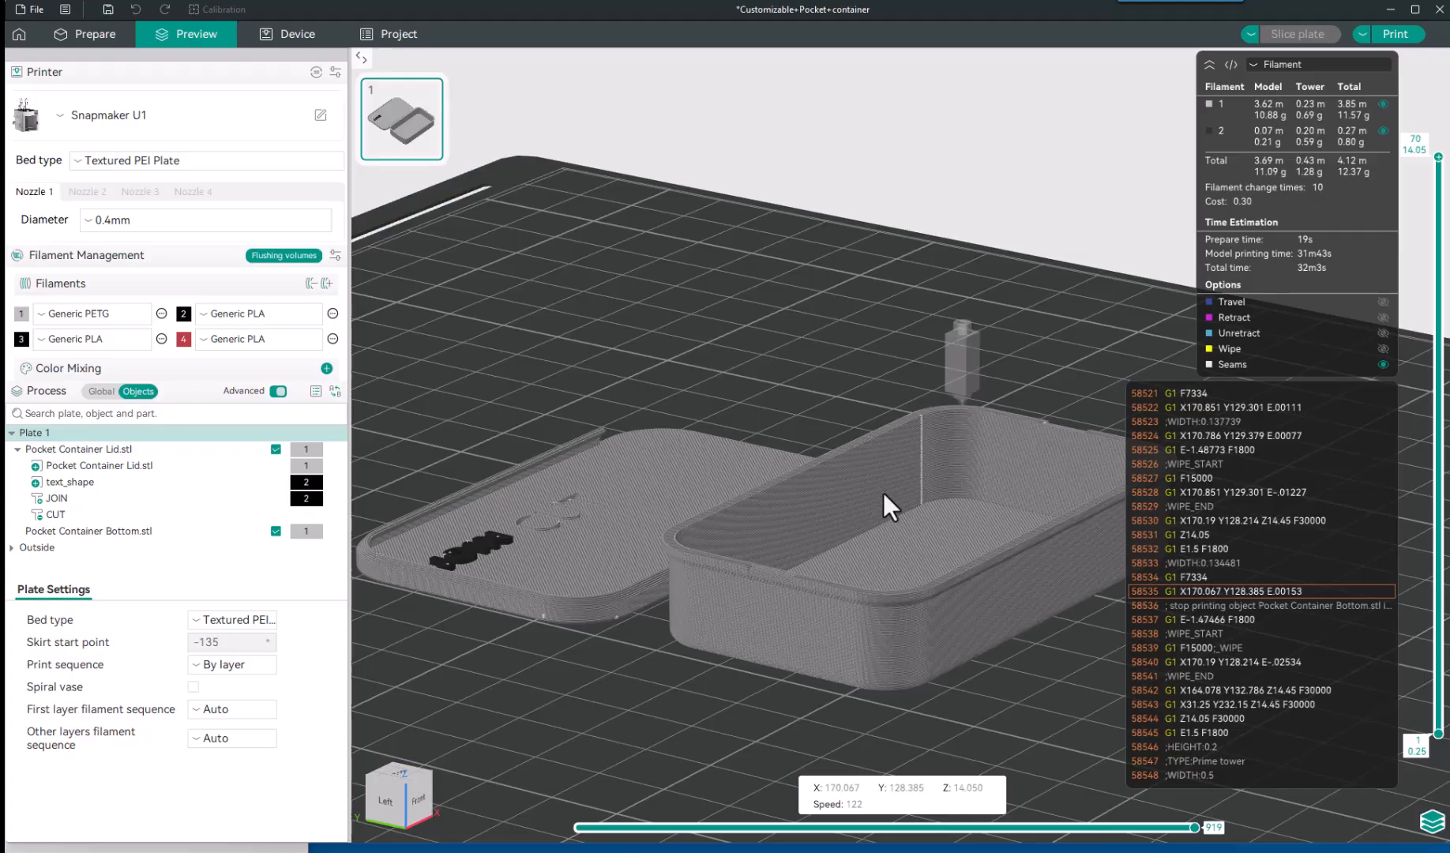
{"action": "scroll", "coordinate": [908, 478], "scroll_direction": "up", "scroll_amount": 5}
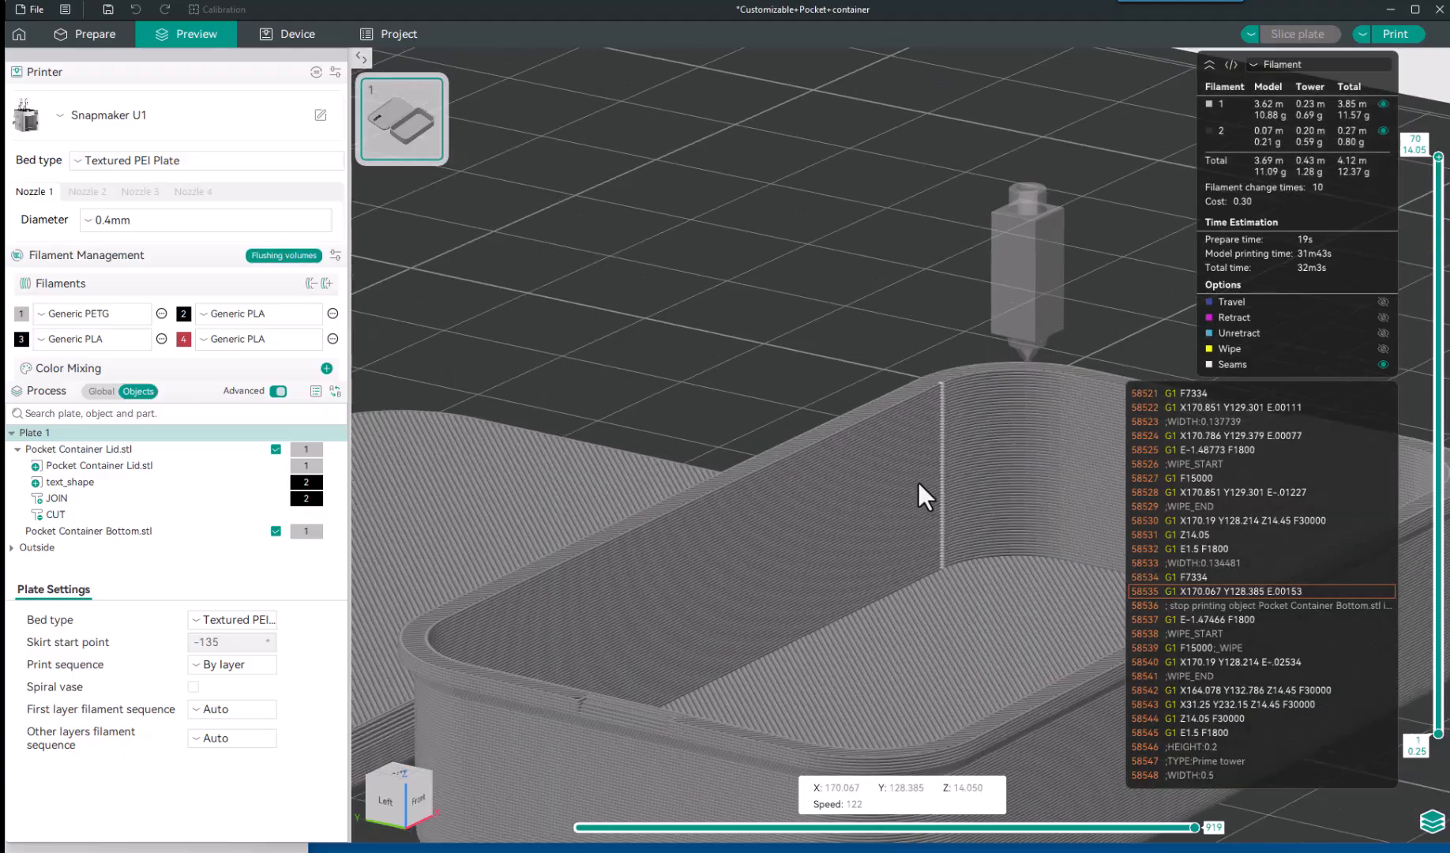
{"action": "scroll", "coordinate": [948, 419], "scroll_direction": "up", "scroll_amount": 1}
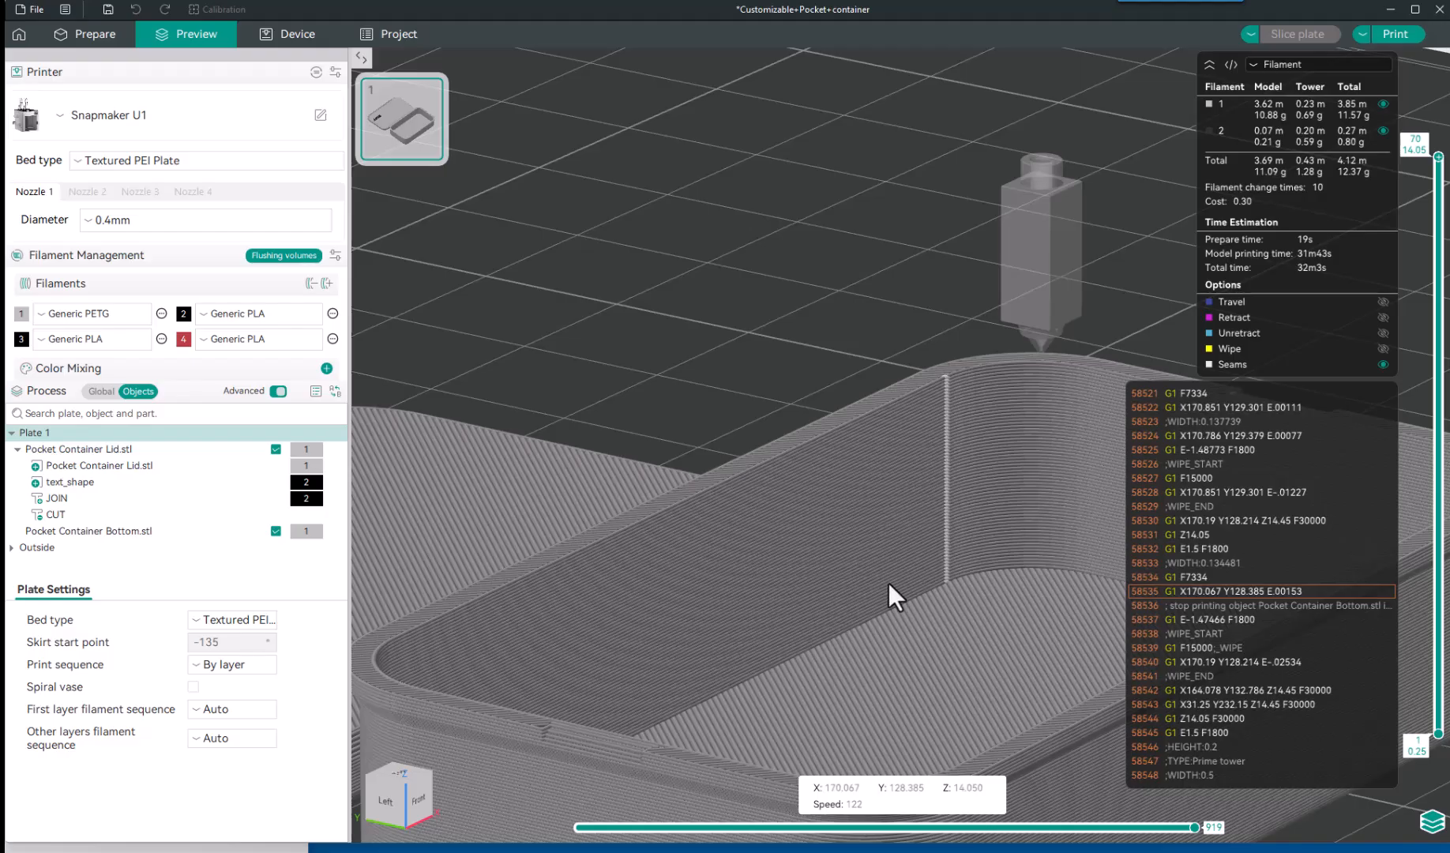
{"action": "left_click", "coordinate": [1261, 366]}
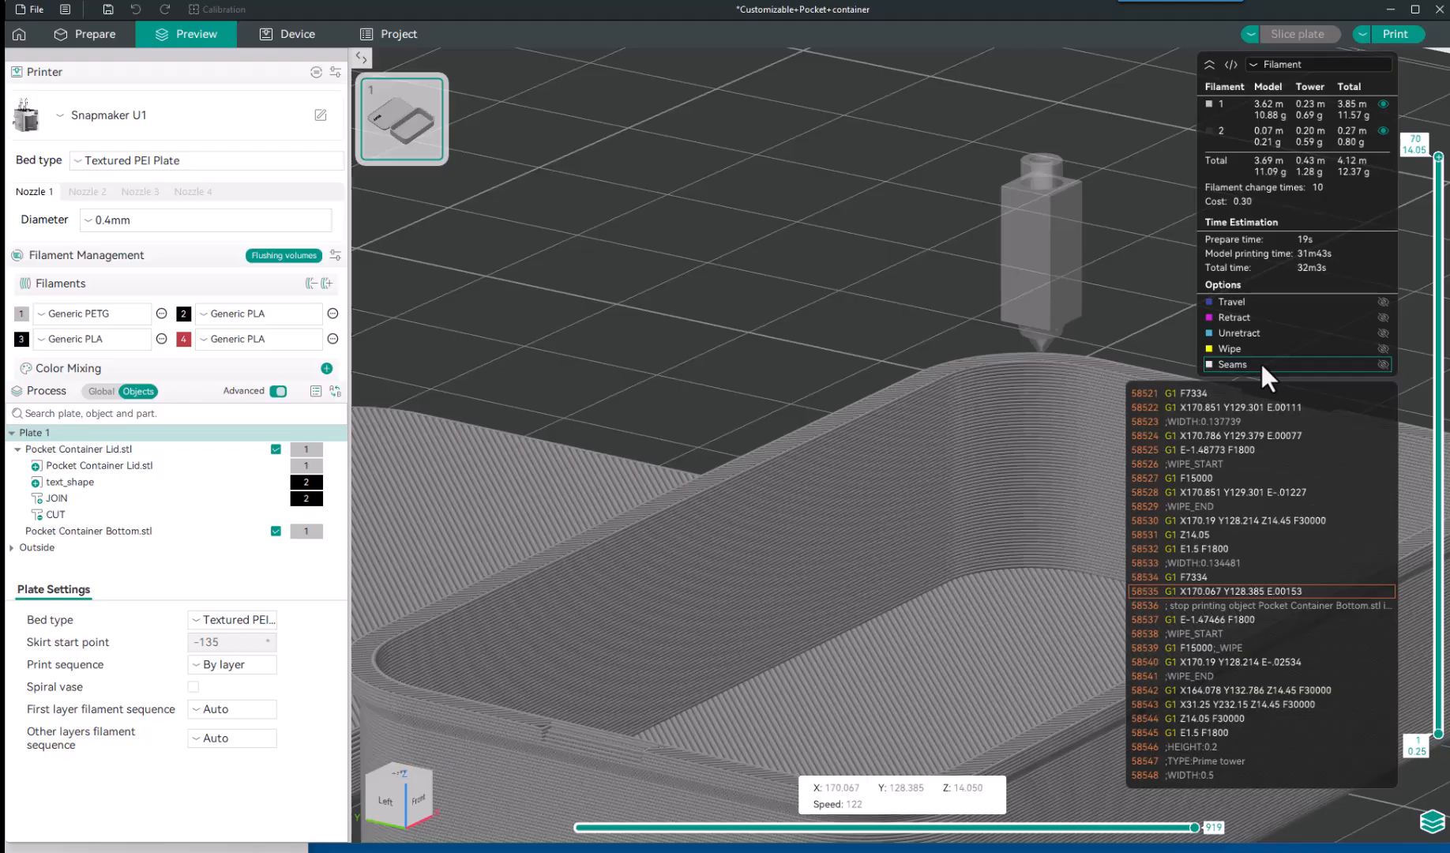
{"action": "left_click", "coordinate": [1324, 364]}
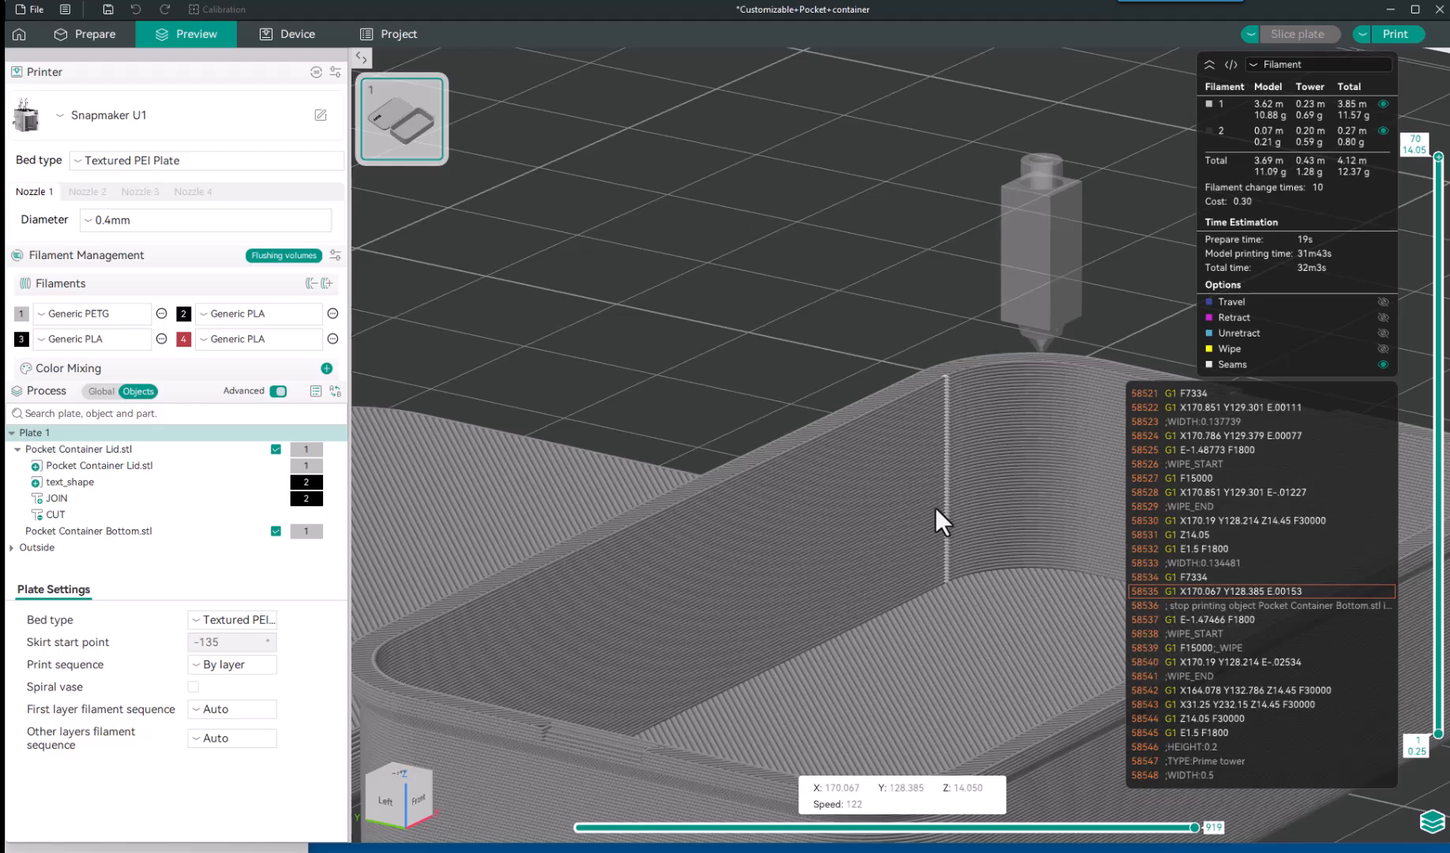
Examine the seams and the lid's JOIN and CUT texts from several angles, including from above.
{"action": "left_click_drag", "start_coordinate": [934, 507], "coordinate": [978, 558]}
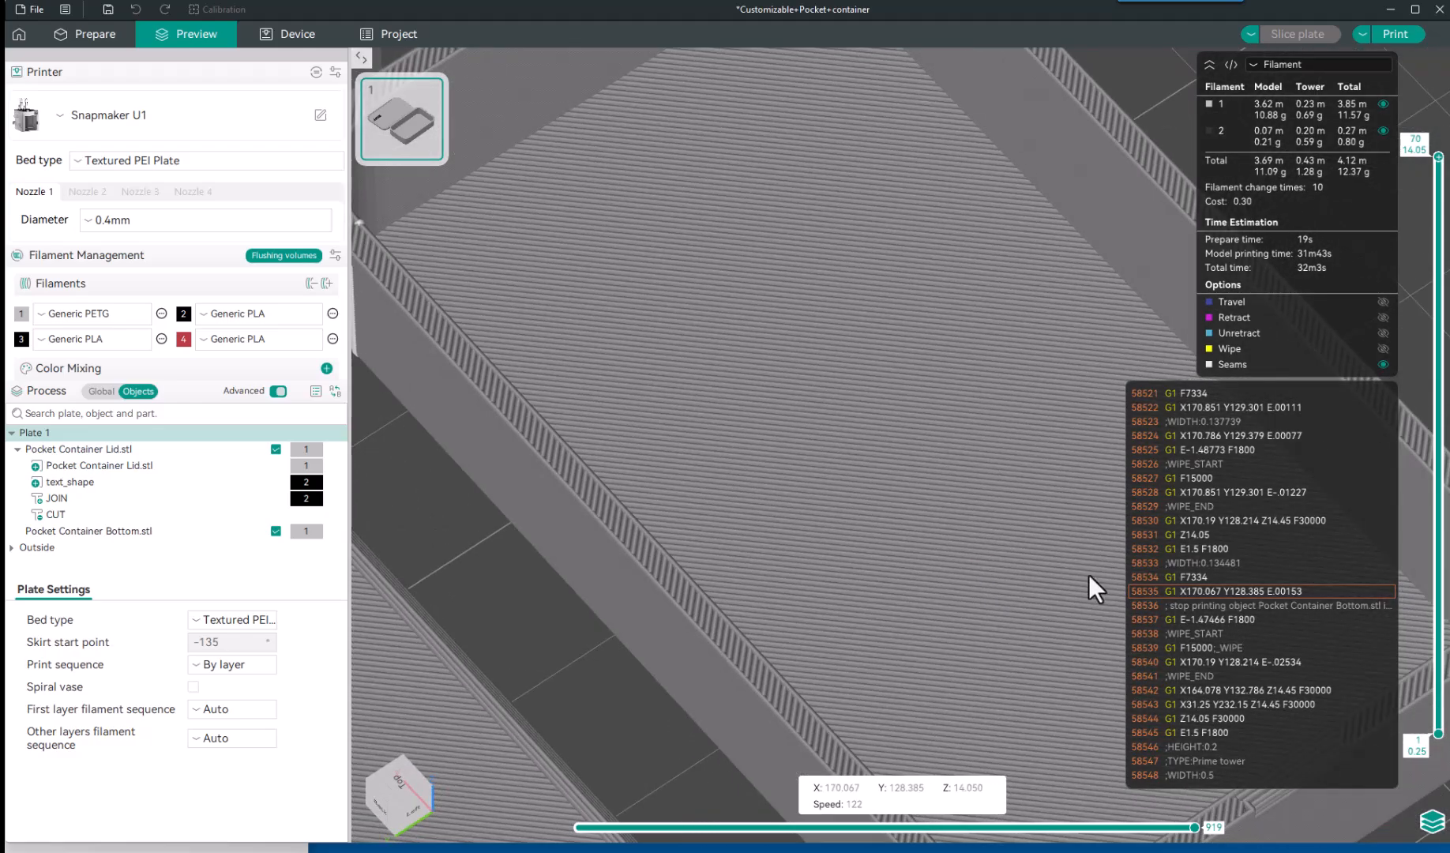
{"action": "scroll", "coordinate": [862, 512], "scroll_direction": "down", "scroll_amount": 5}
{"action": "scroll", "coordinate": [754, 468], "scroll_direction": "up", "scroll_amount": 2}
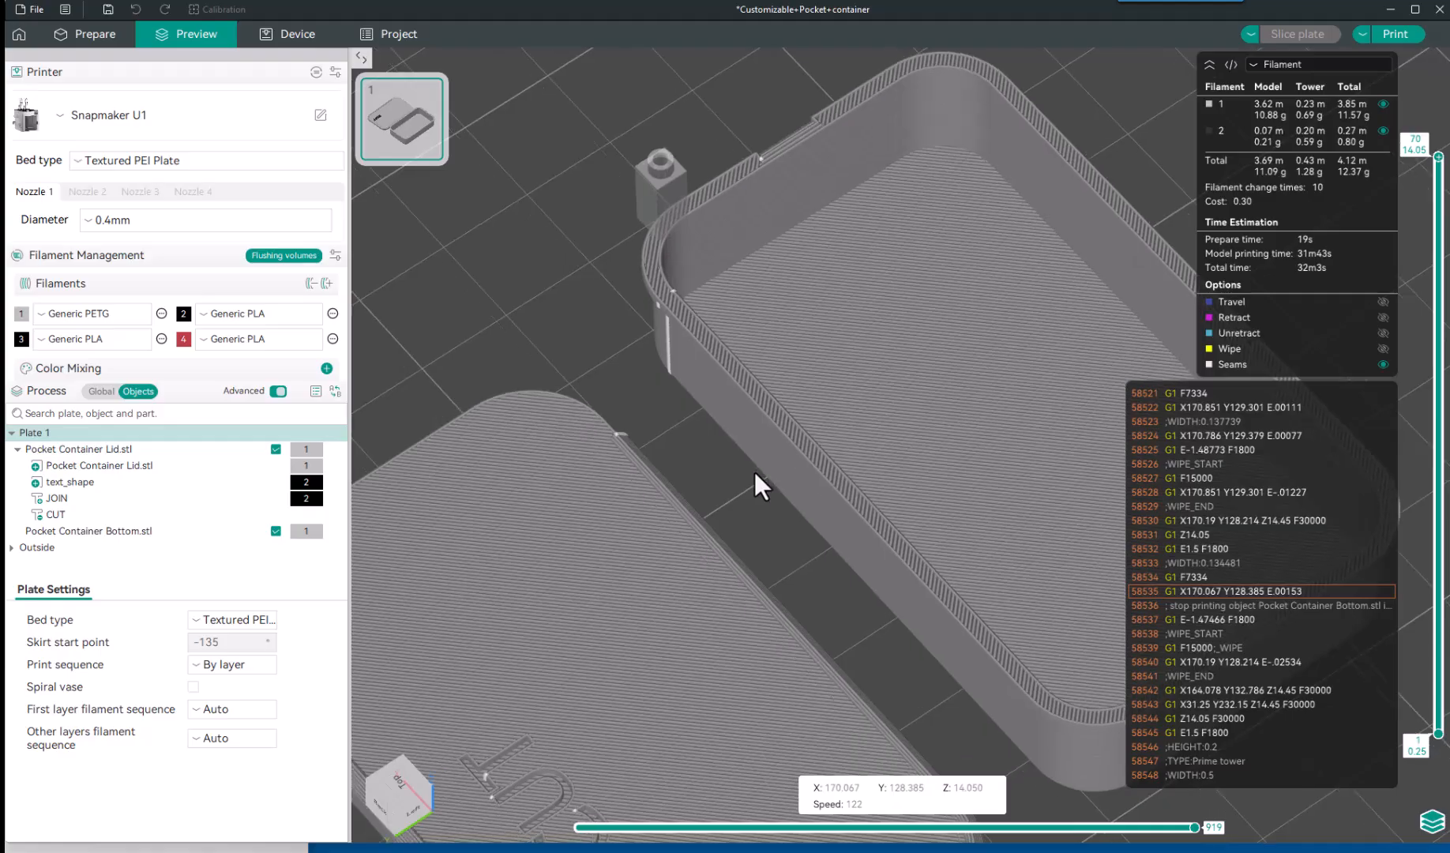
{"action": "left_click_drag", "start_coordinate": [754, 472], "coordinate": [715, 548]}
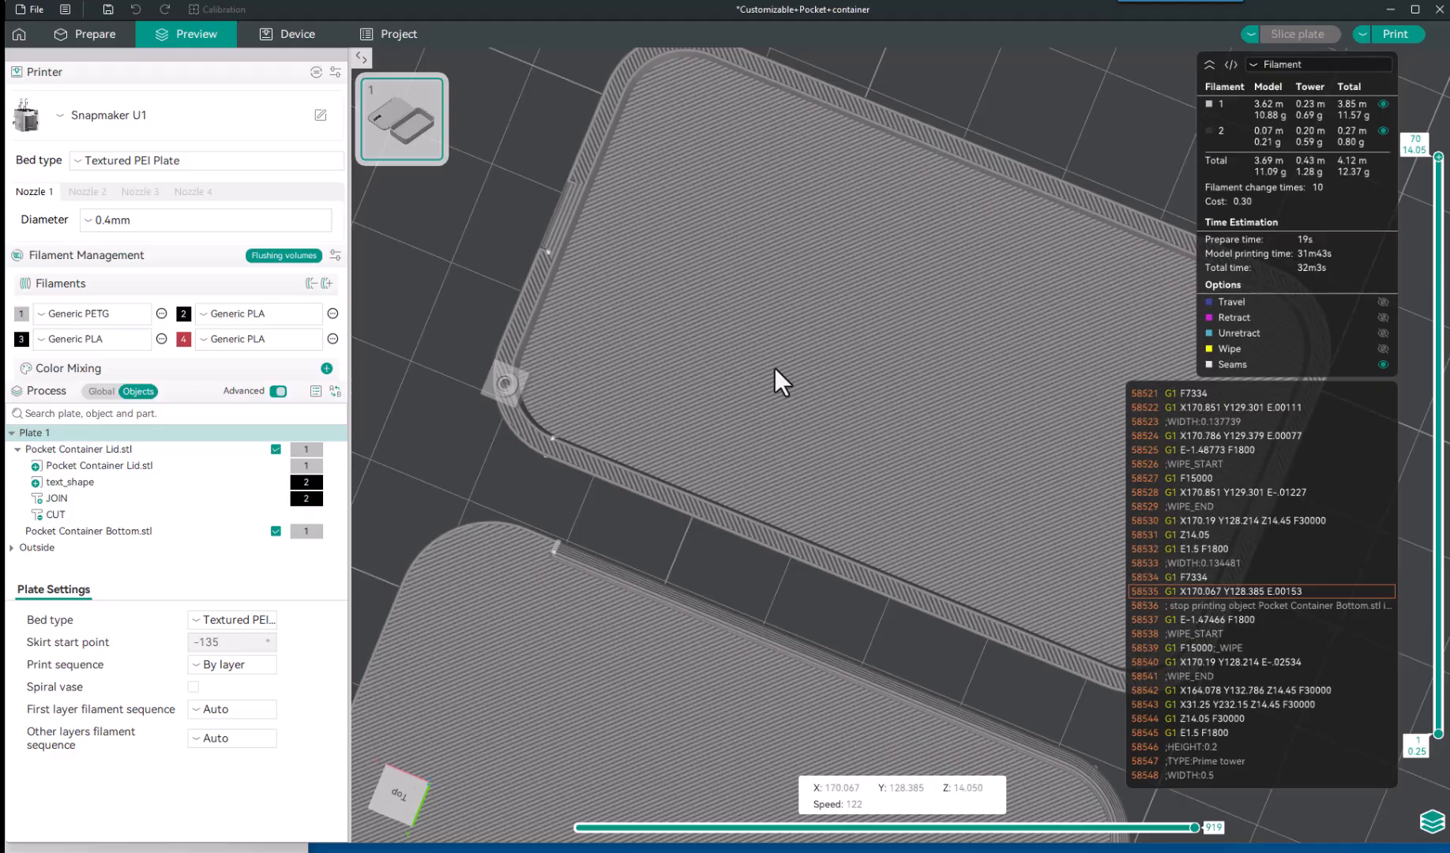
{"action": "scroll", "coordinate": [822, 369], "scroll_direction": "down", "scroll_amount": 3}
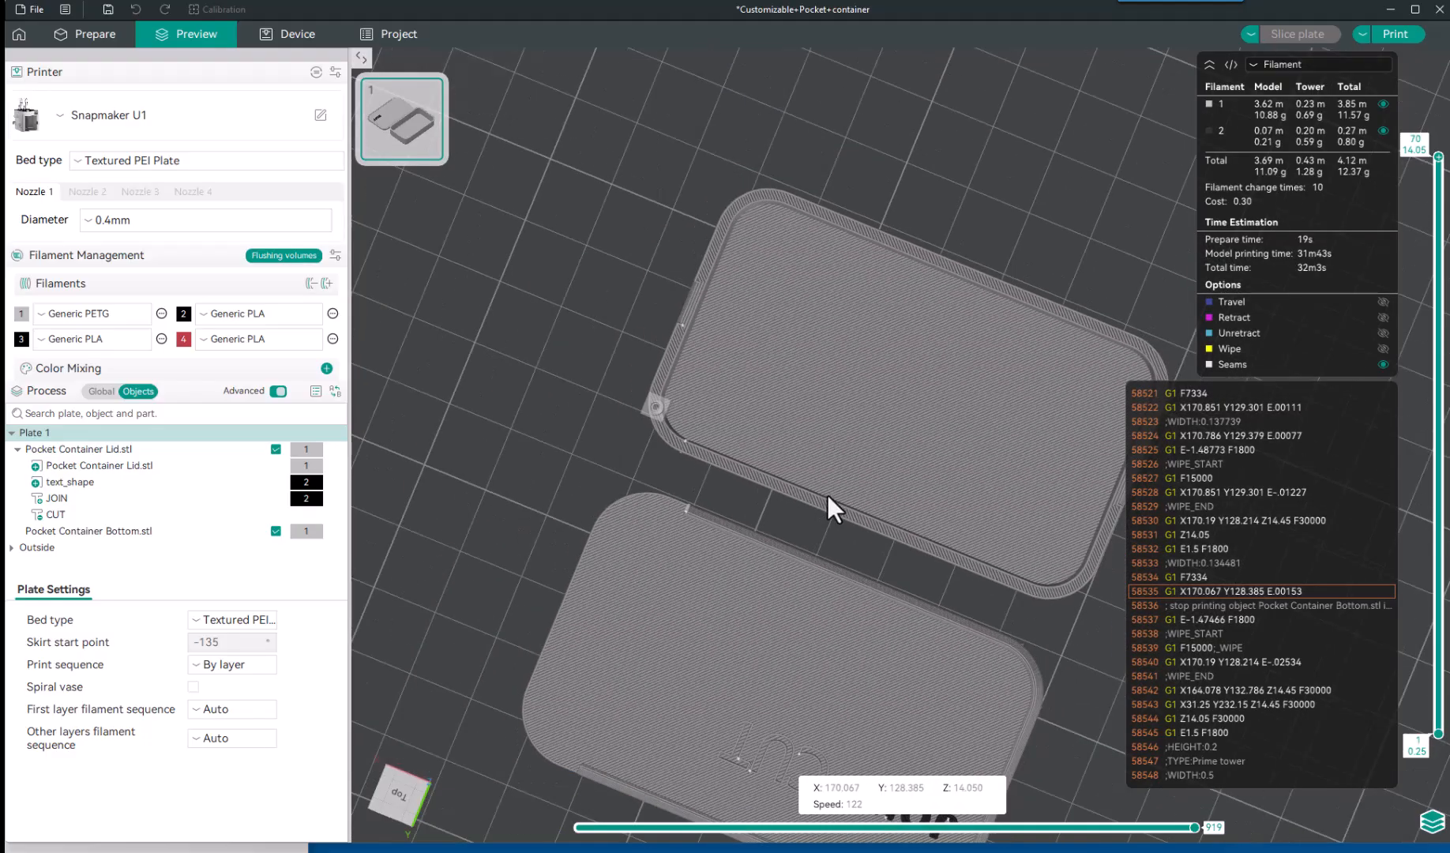
{"action": "left_click_drag", "start_coordinate": [736, 477], "coordinate": [680, 456]}
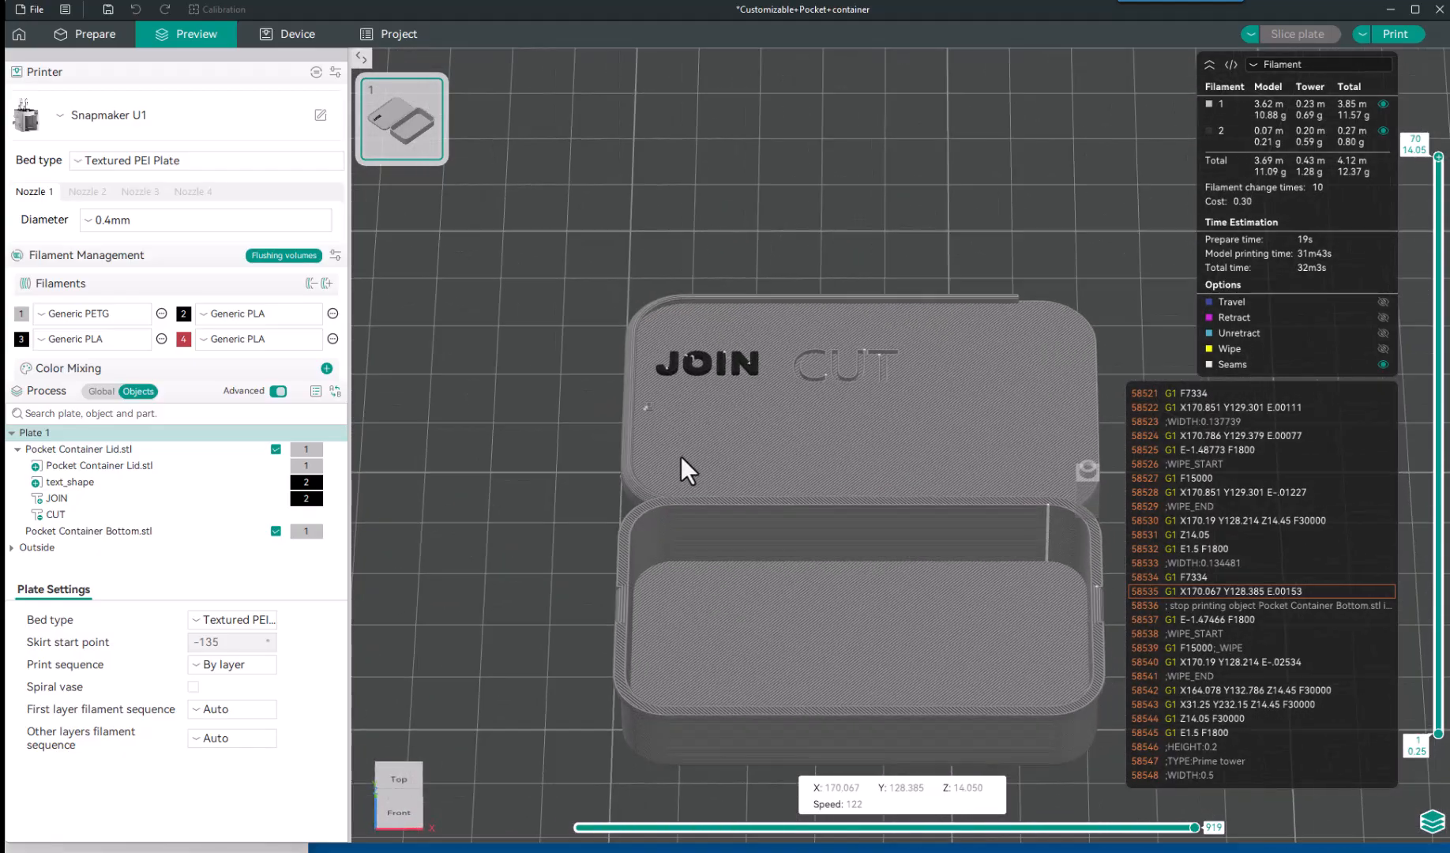
{"action": "scroll", "coordinate": [1024, 540], "scroll_direction": "up", "scroll_amount": 2}
{"action": "scroll", "coordinate": [988, 545], "scroll_direction": "down", "scroll_amount": 3}
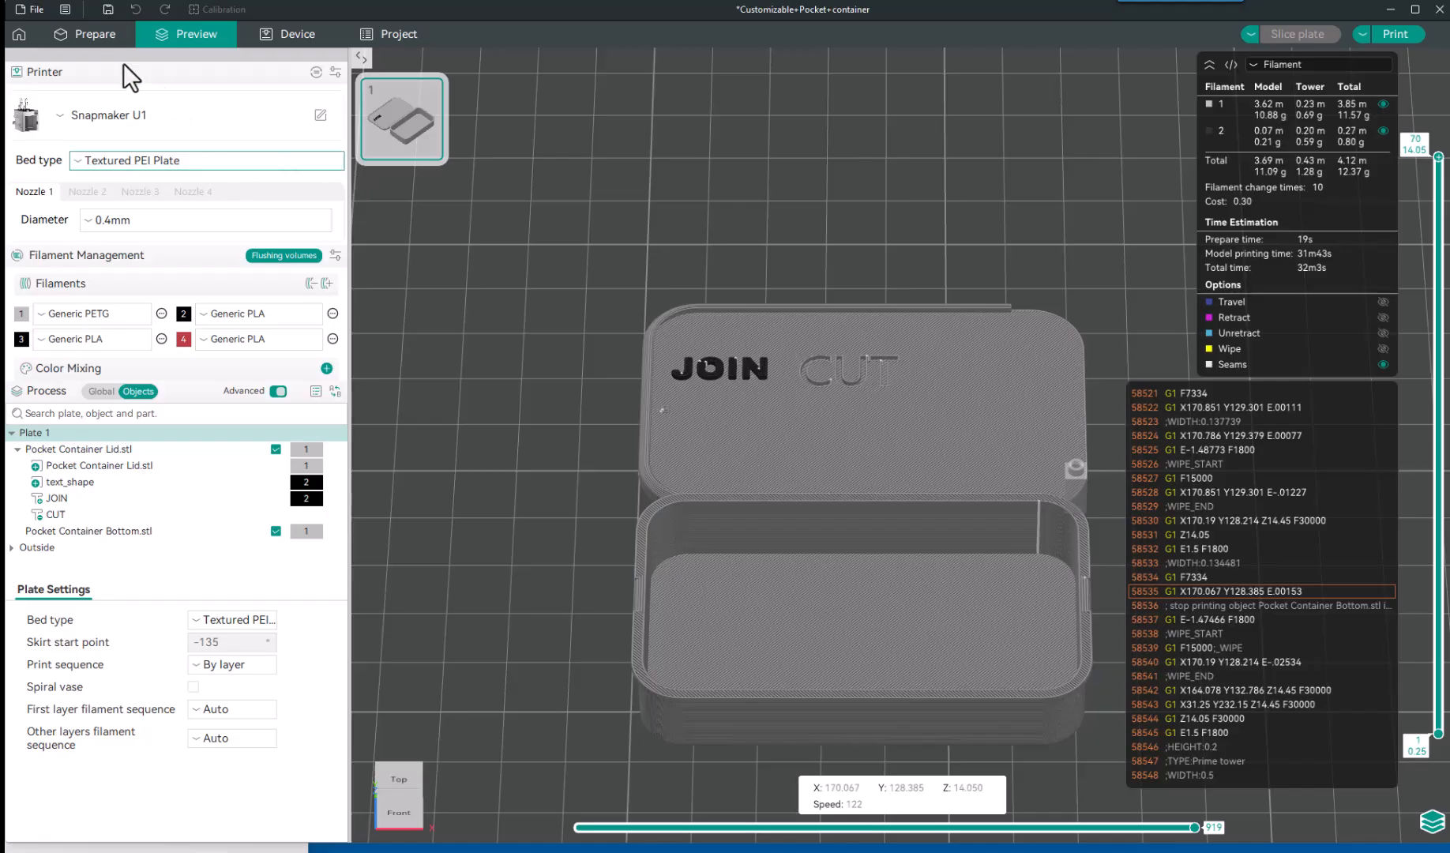
Return to the model preparation view and set the JOIN text's height to 2 mm.
{"action": "left_click", "coordinate": [87, 37]}
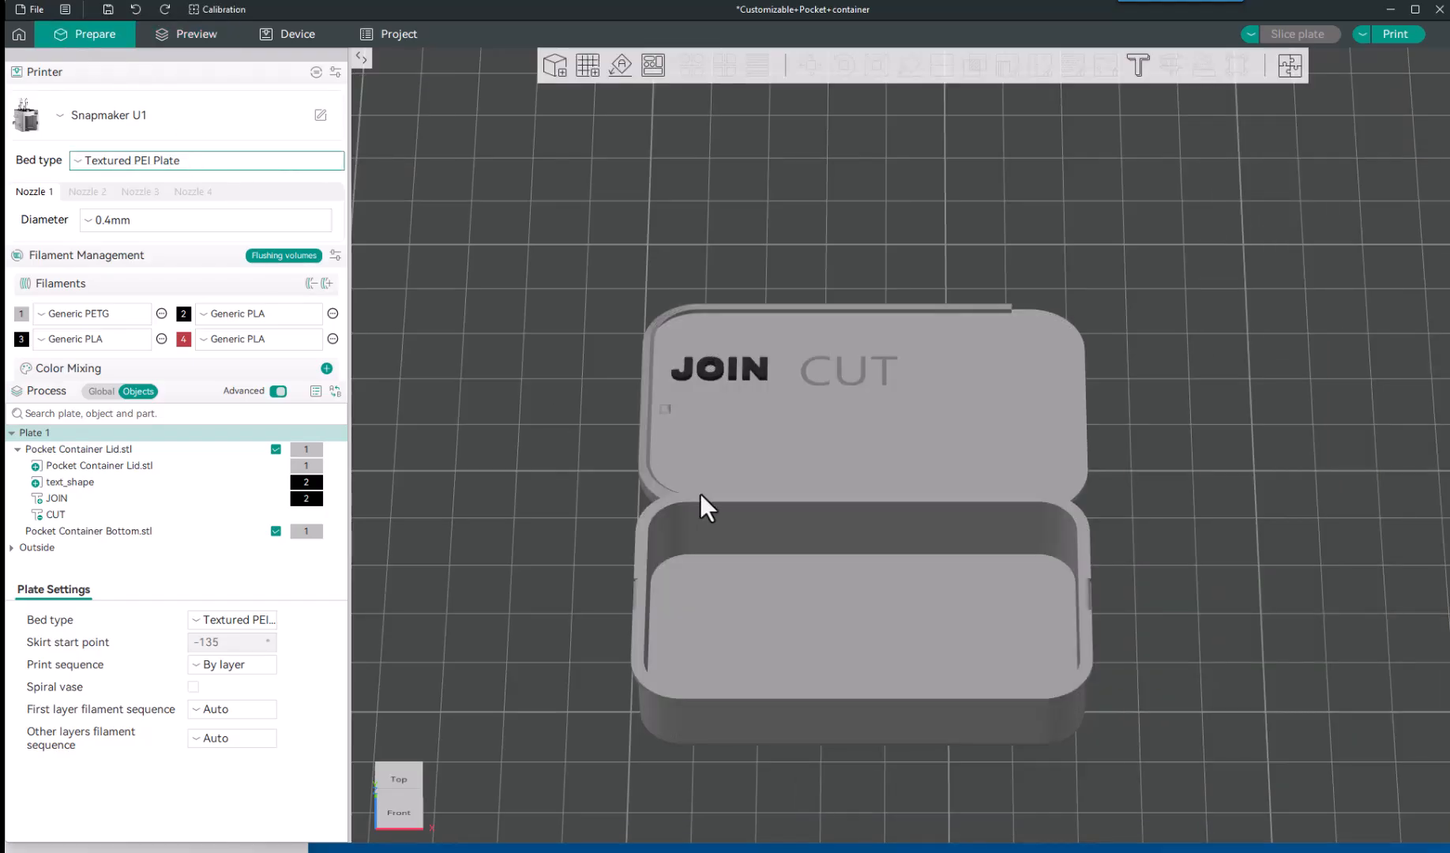
{"action": "scroll", "coordinate": [774, 386], "scroll_direction": "up", "scroll_amount": 5}
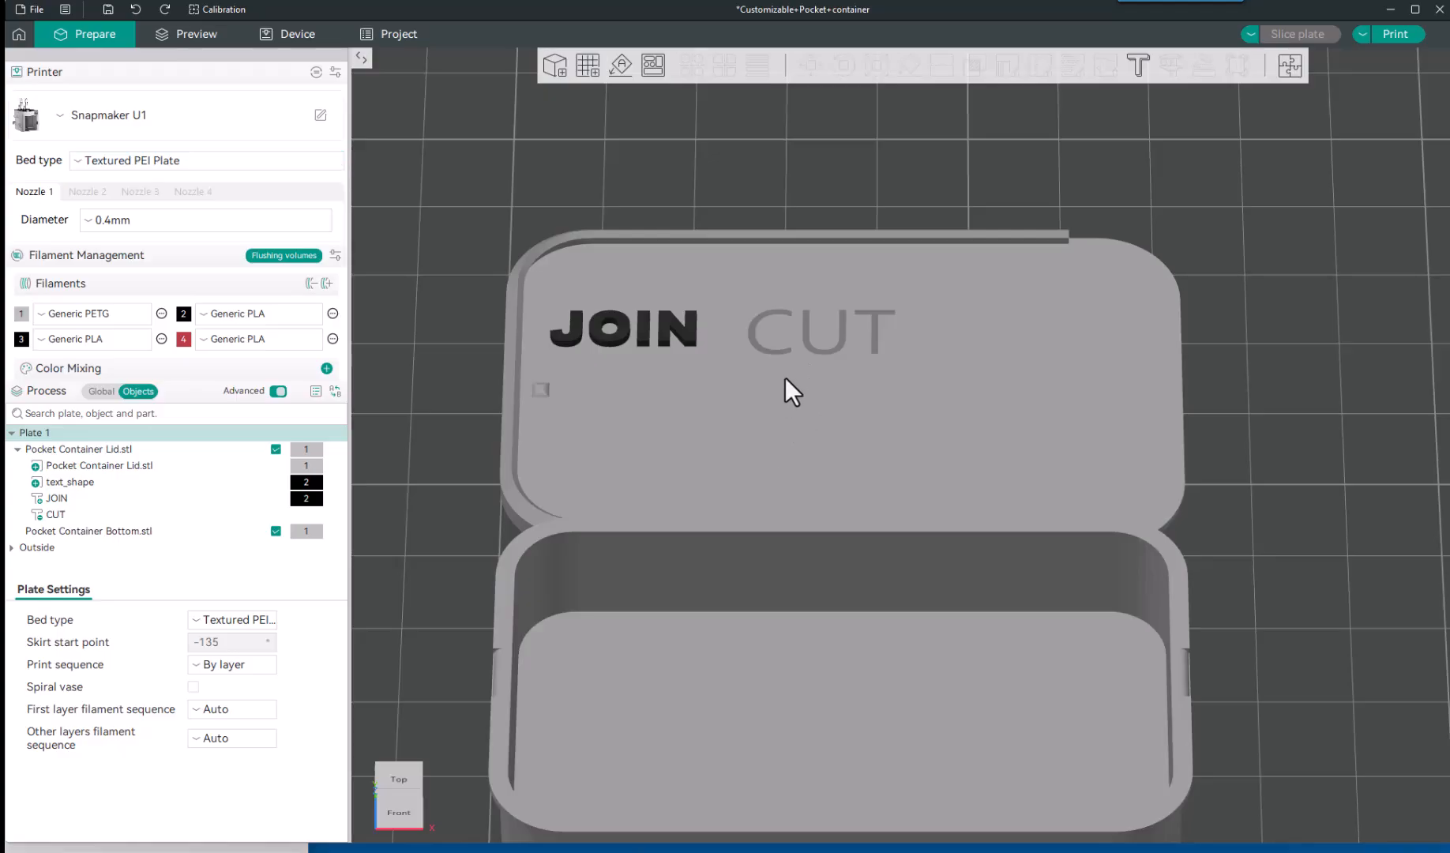
{"action": "double_click", "coordinate": [662, 339]}
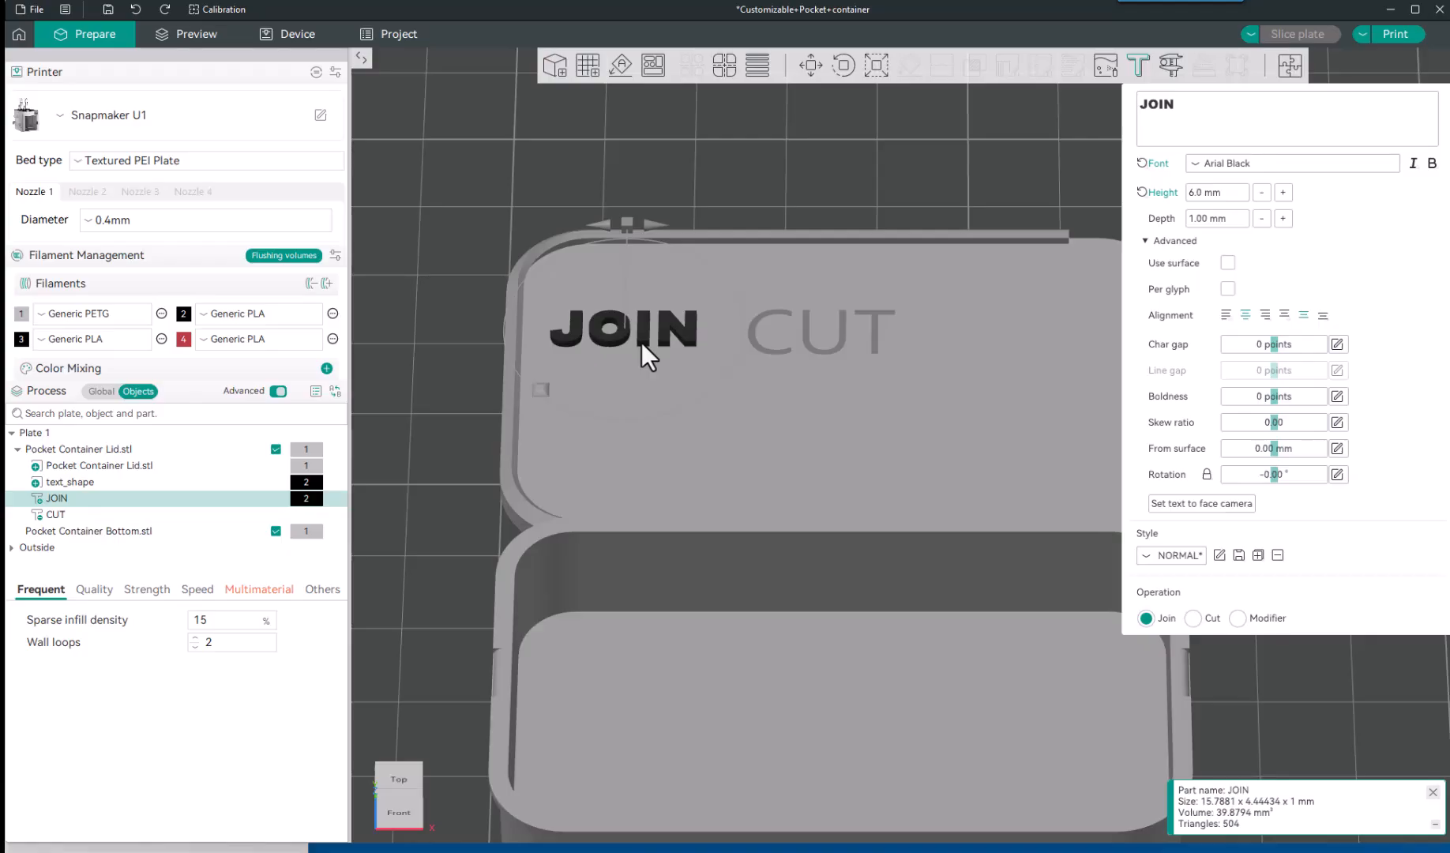
{"action": "left_click", "coordinate": [1241, 198]}
{"action": "type", "text": "2"}
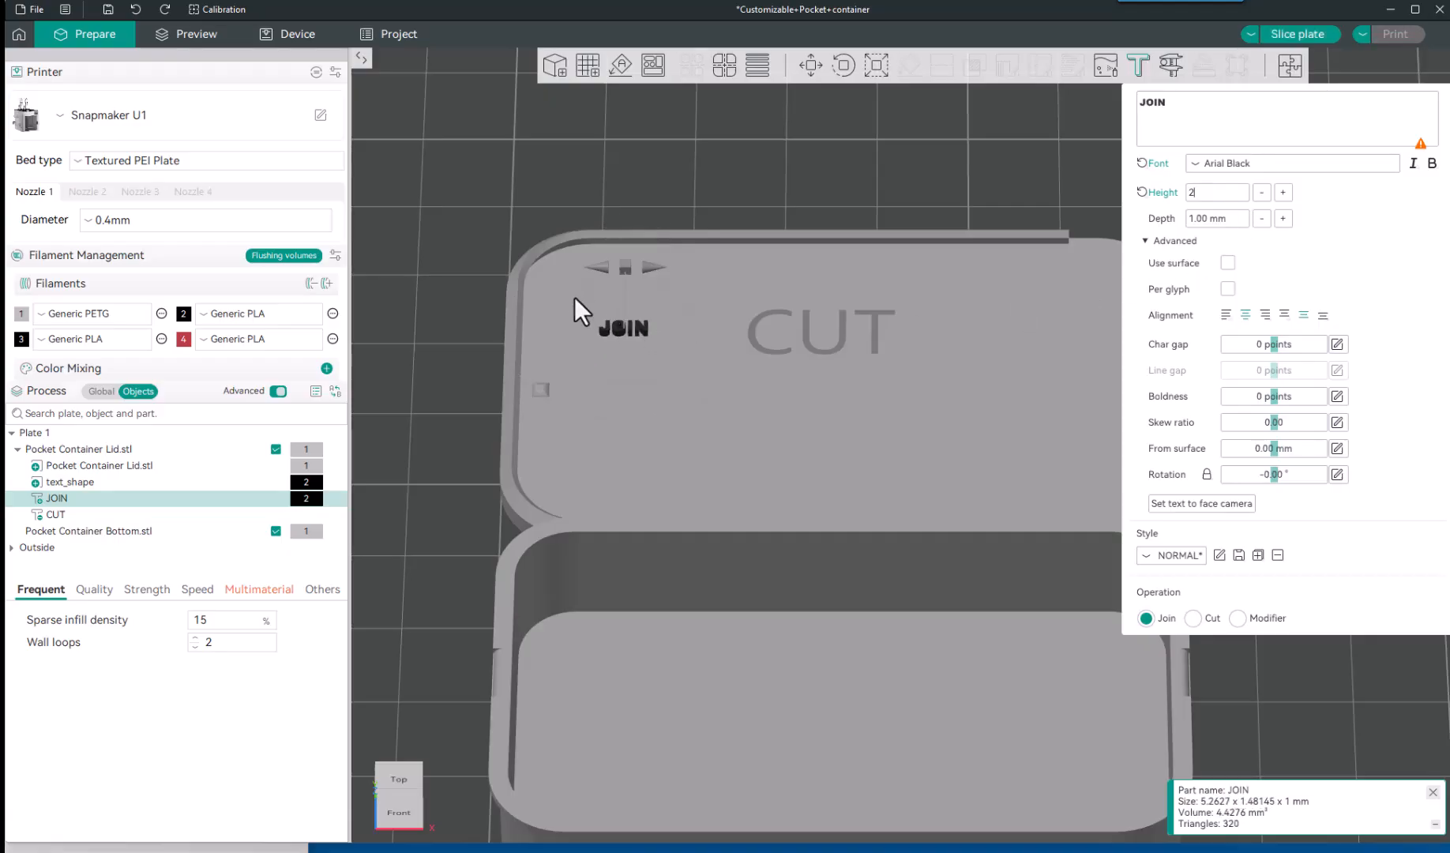
Move the small JOIN text from the lid's flat face onto the raised rim along its long back edge.
{"action": "right_click_drag", "start_coordinate": [573, 297], "coordinate": [628, 508]}
{"action": "left_click", "coordinate": [608, 451]}
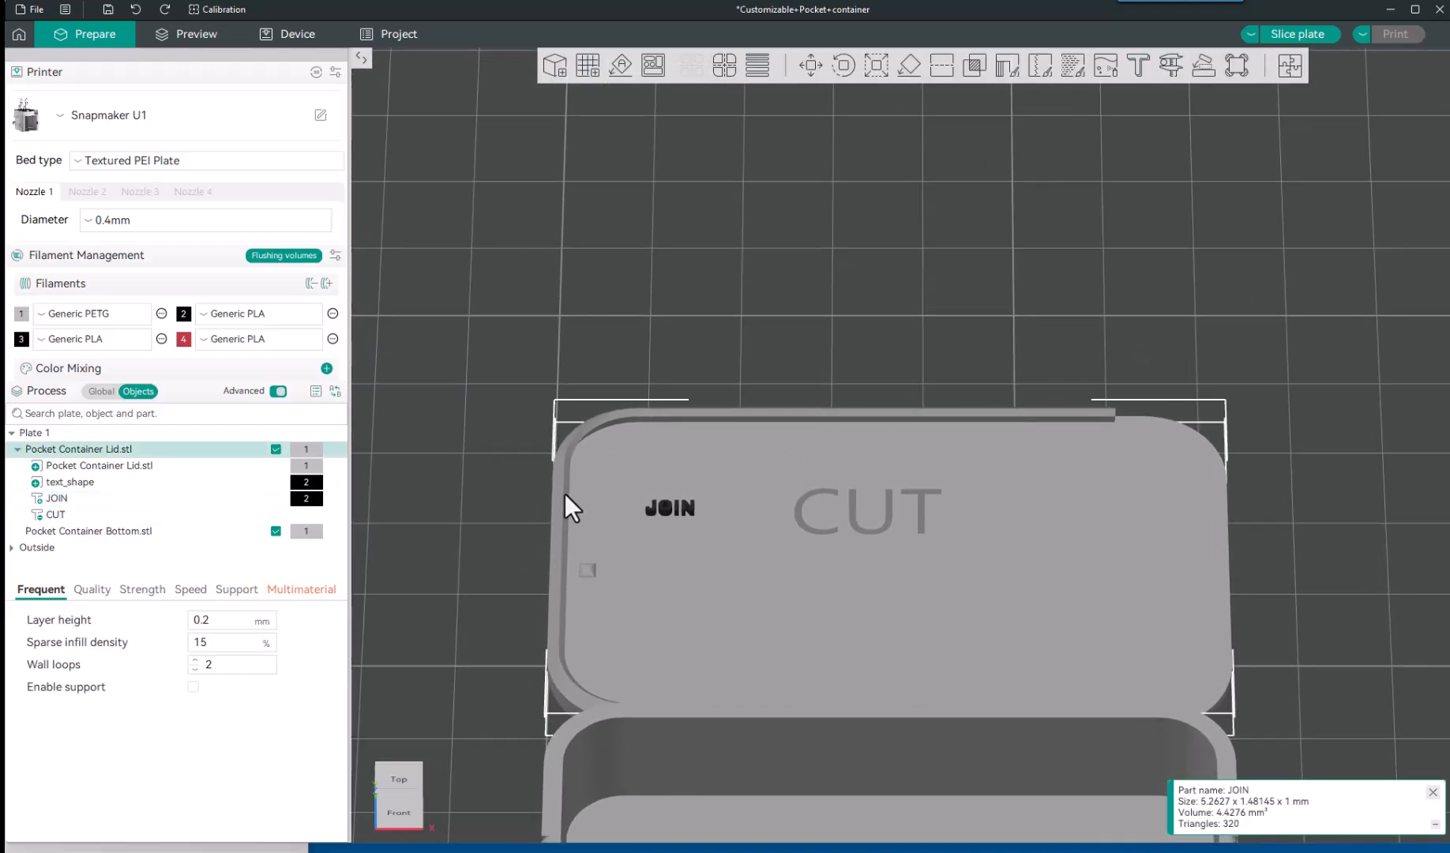
{"action": "scroll", "coordinate": [557, 514], "scroll_direction": "up", "scroll_amount": 3}
{"action": "scroll", "coordinate": [550, 532], "scroll_direction": "up", "scroll_amount": 2}
{"action": "scroll", "coordinate": [550, 533], "scroll_direction": "down", "scroll_amount": 3}
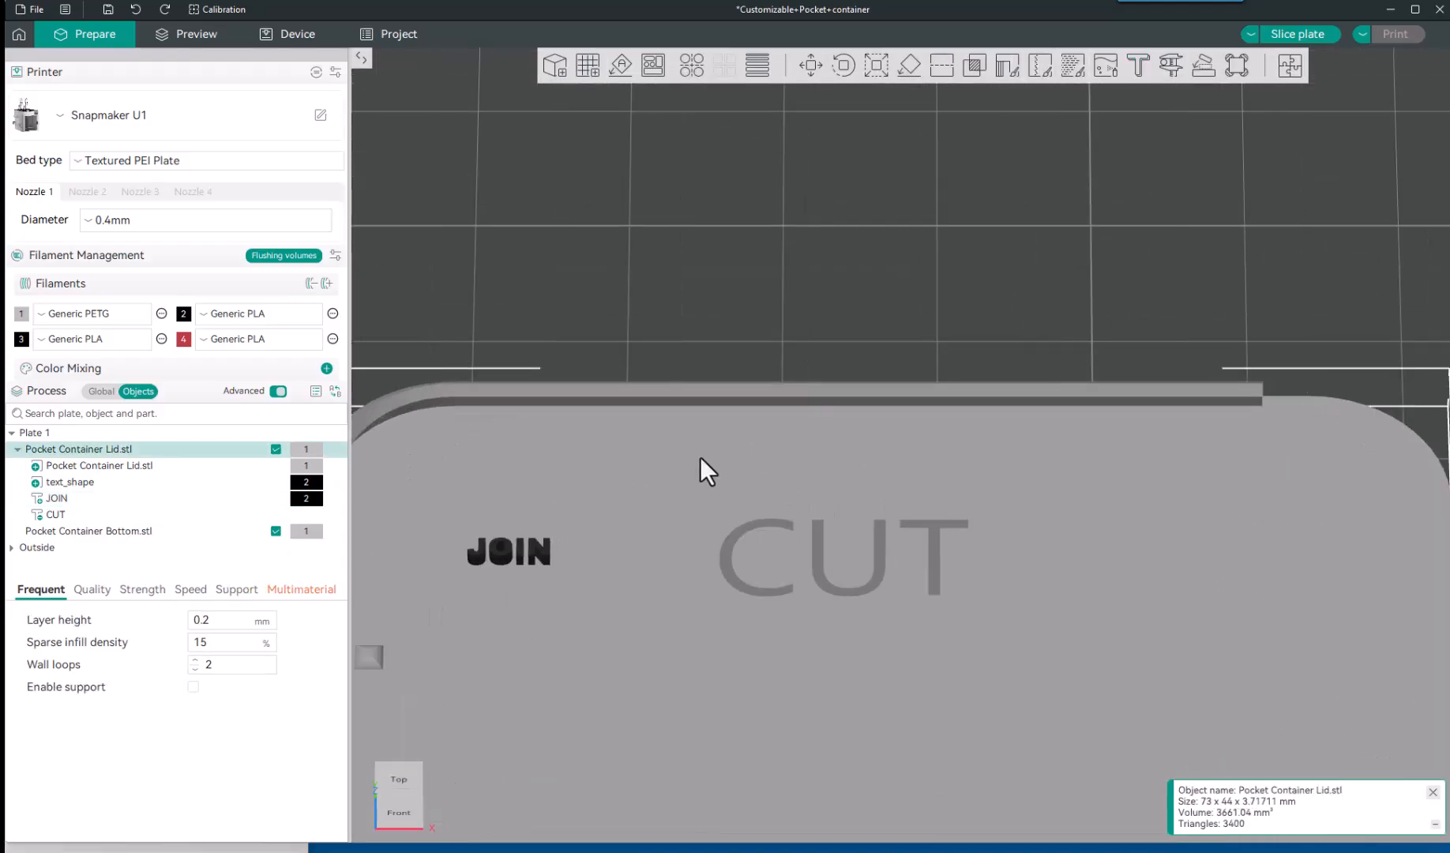
{"action": "scroll", "coordinate": [702, 457], "scroll_direction": "down", "scroll_amount": 2}
{"action": "scroll", "coordinate": [670, 466], "scroll_direction": "up", "scroll_amount": 1}
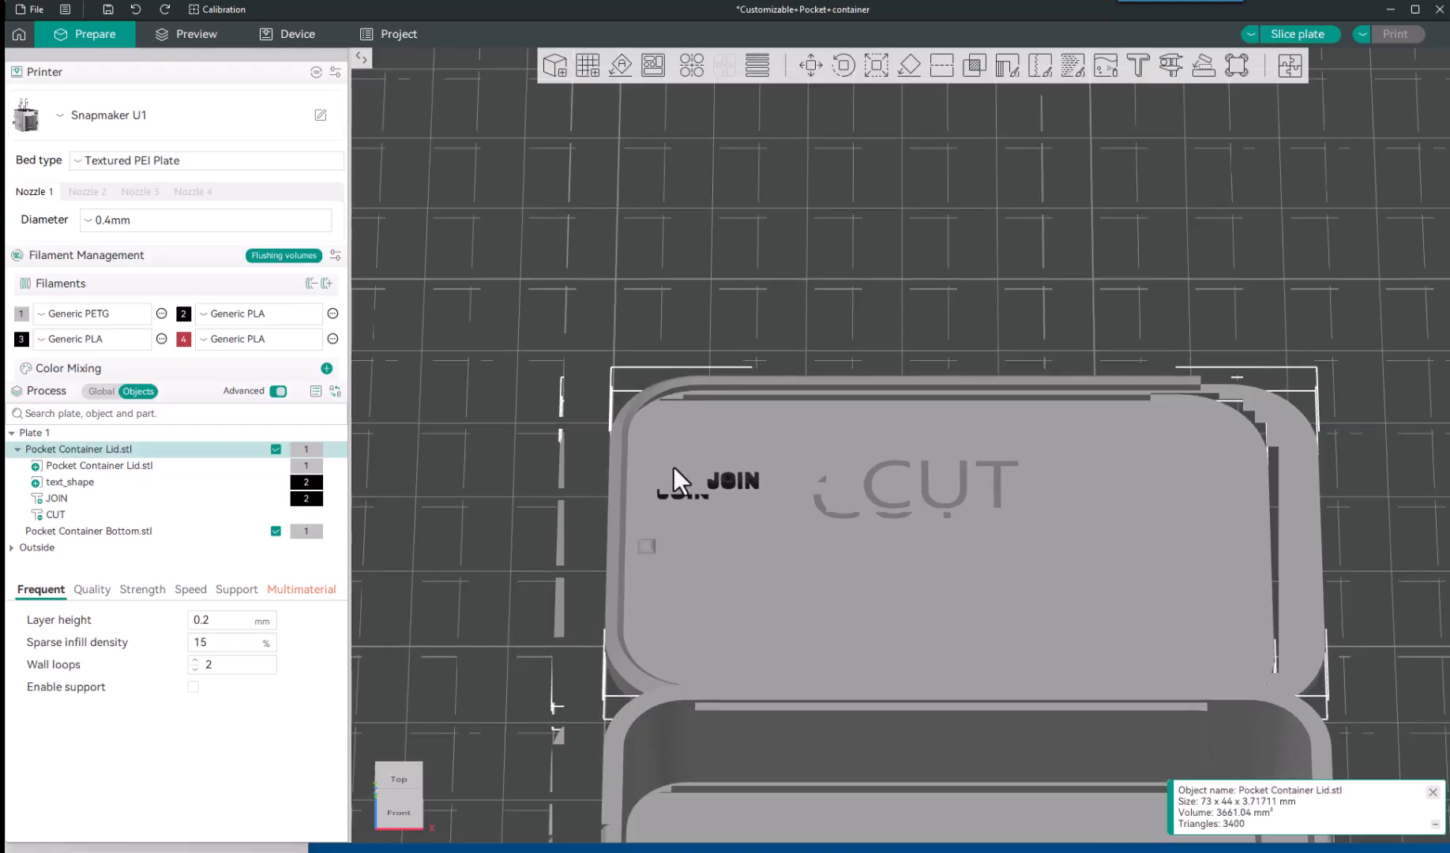
{"action": "scroll", "coordinate": [673, 466], "scroll_direction": "up", "scroll_amount": 2}
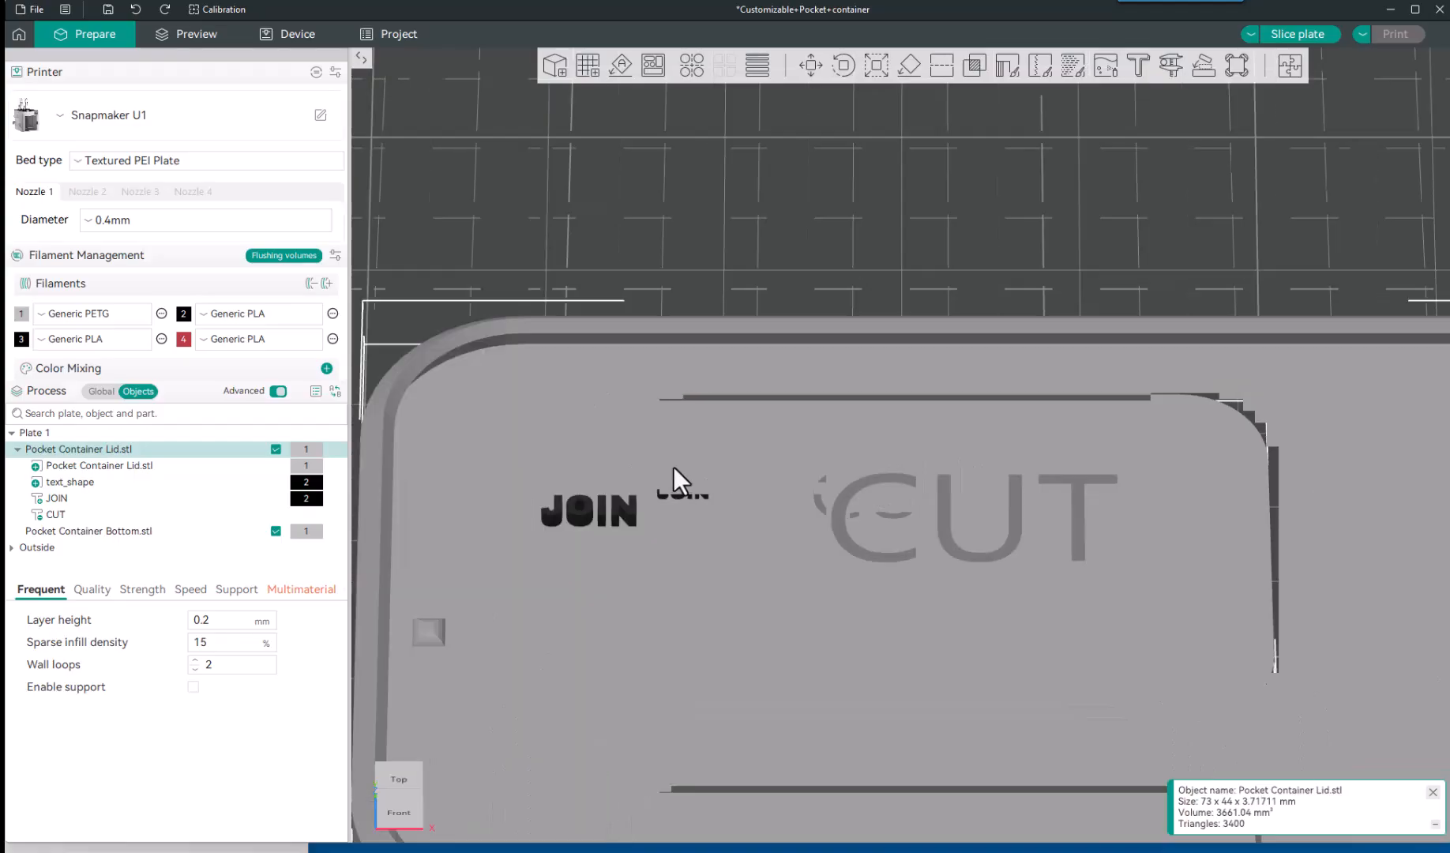
{"action": "double_click", "coordinate": [579, 518]}
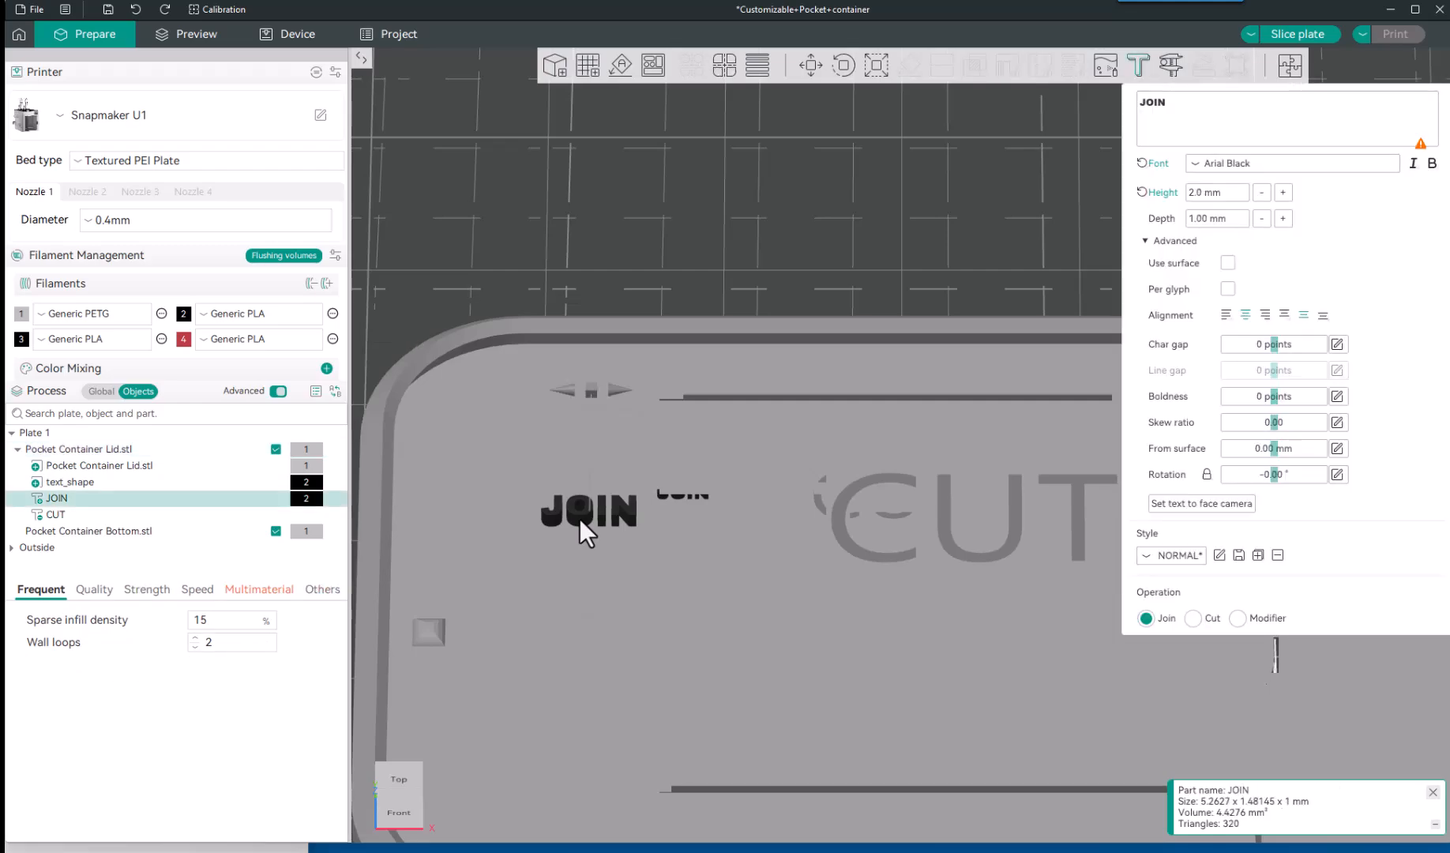
{"action": "left_click_drag", "start_coordinate": [579, 518], "coordinate": [641, 328]}
Shift the JOIN text slightly inward so it straddles the inner edge of the lid's rim.
{"action": "scroll", "coordinate": [641, 328], "scroll_direction": "up", "scroll_amount": 4}
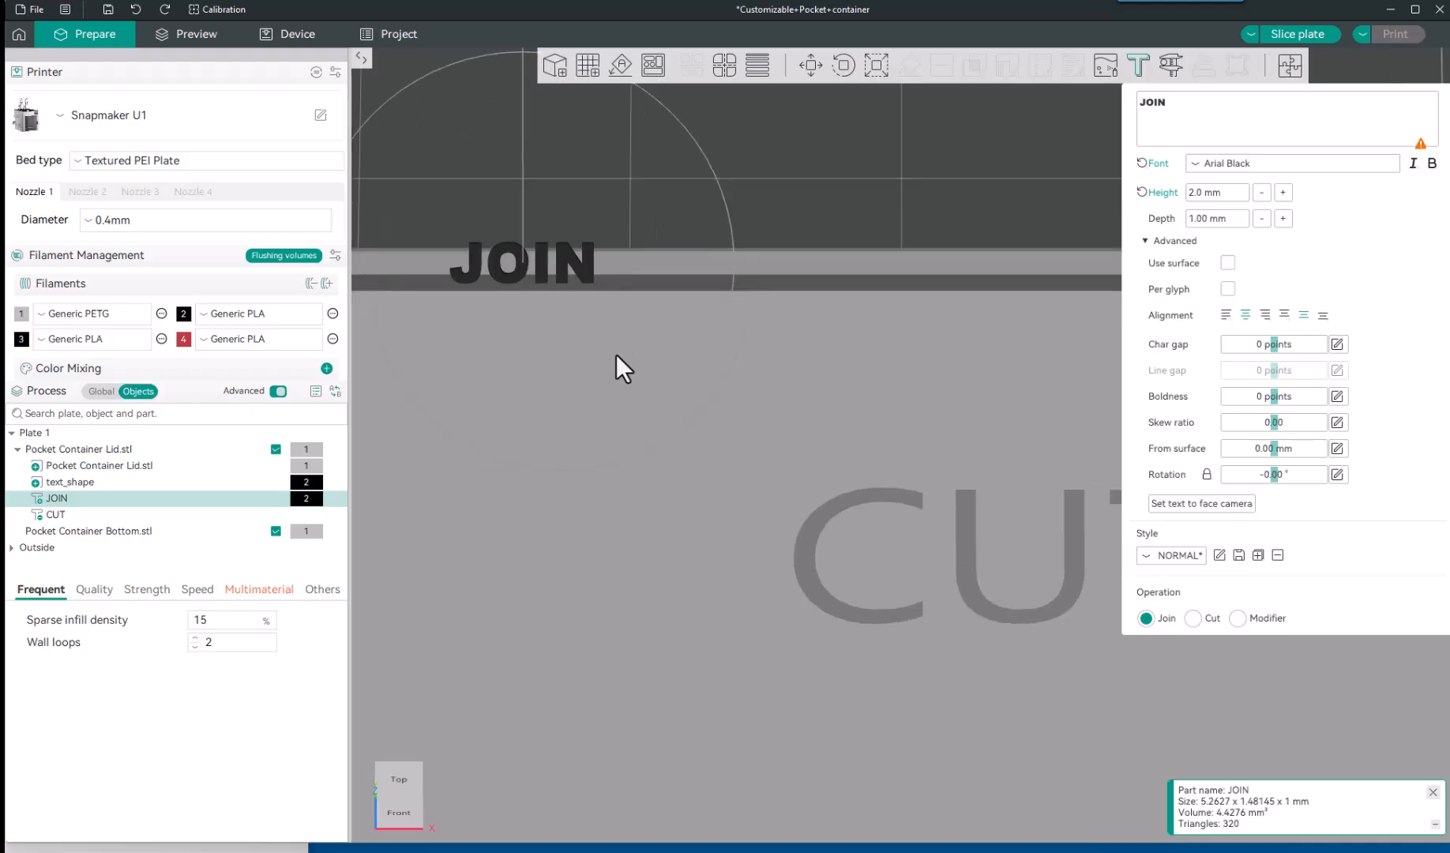
{"action": "scroll", "coordinate": [701, 393], "scroll_direction": "down", "scroll_amount": 3}
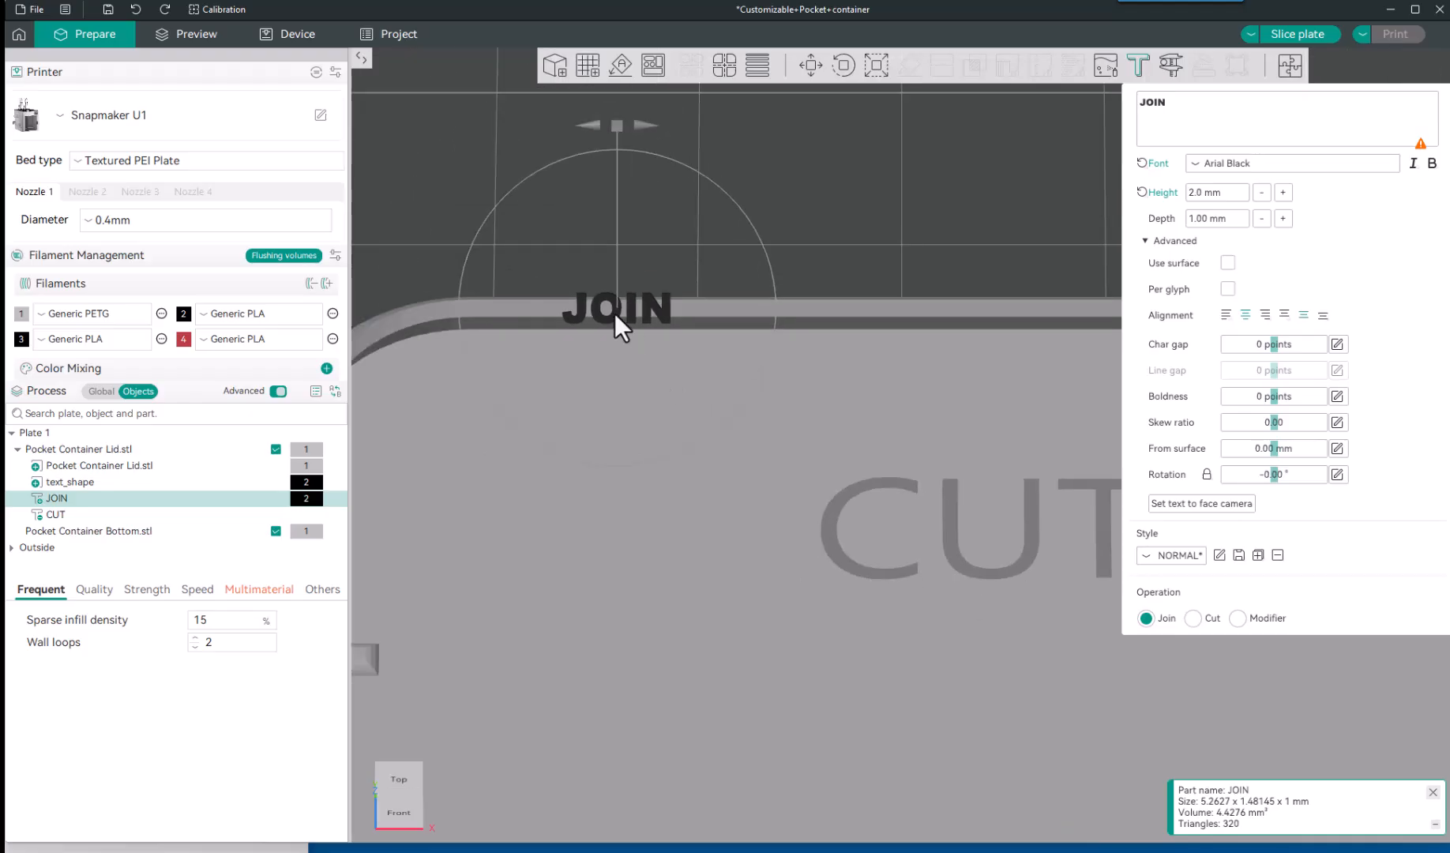
{"action": "mouse_move", "coordinate": [614, 314]}
{"action": "left_mouse_down"}
{"action": "mouse_move", "coordinate": [615, 297]}
{"action": "mouse_move", "coordinate": [615, 328]}
{"action": "left_mouse_up"}
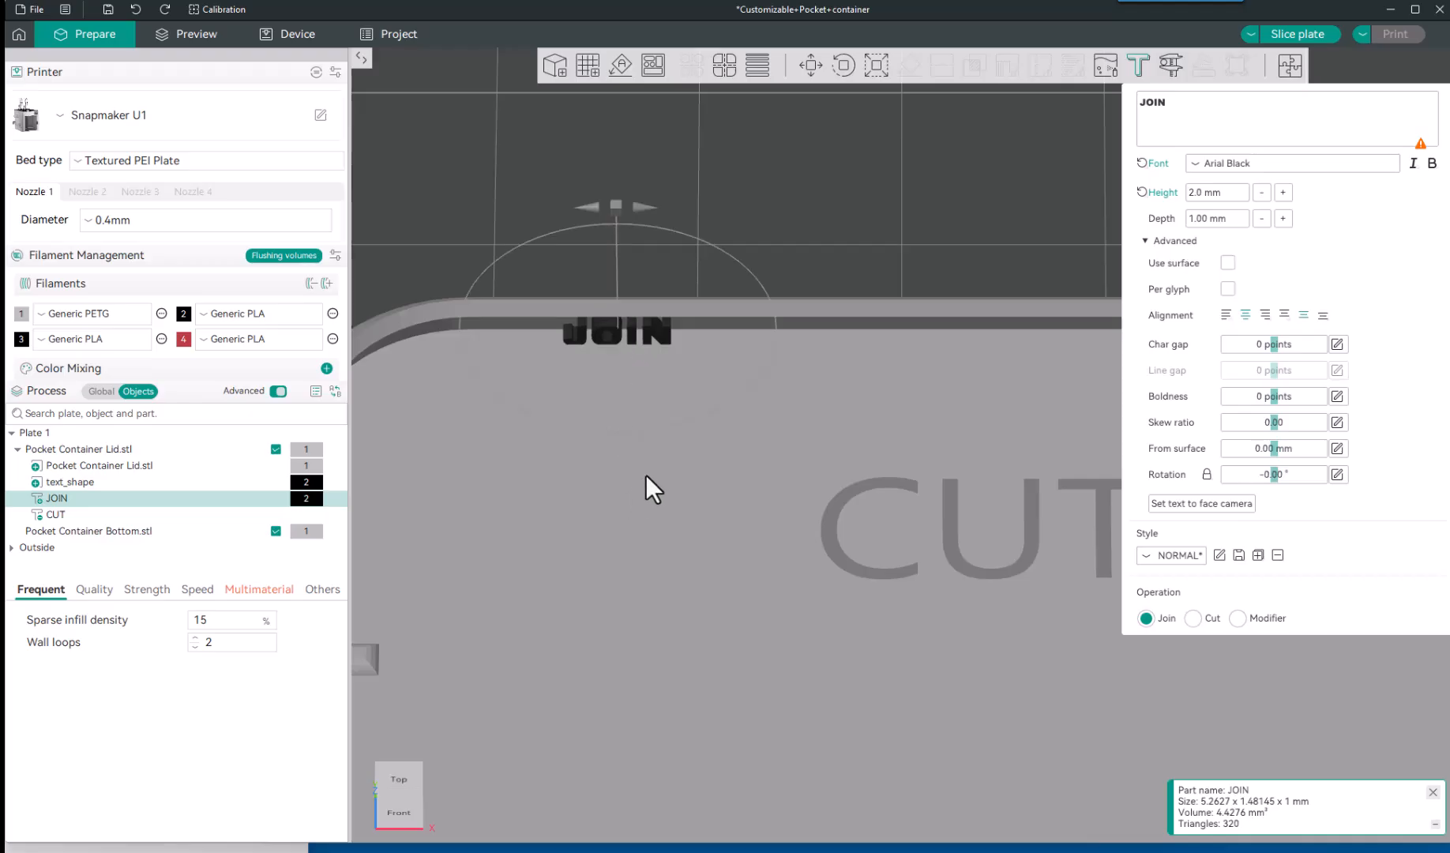
{"action": "left_click_drag", "start_coordinate": [631, 492], "coordinate": [683, 440]}
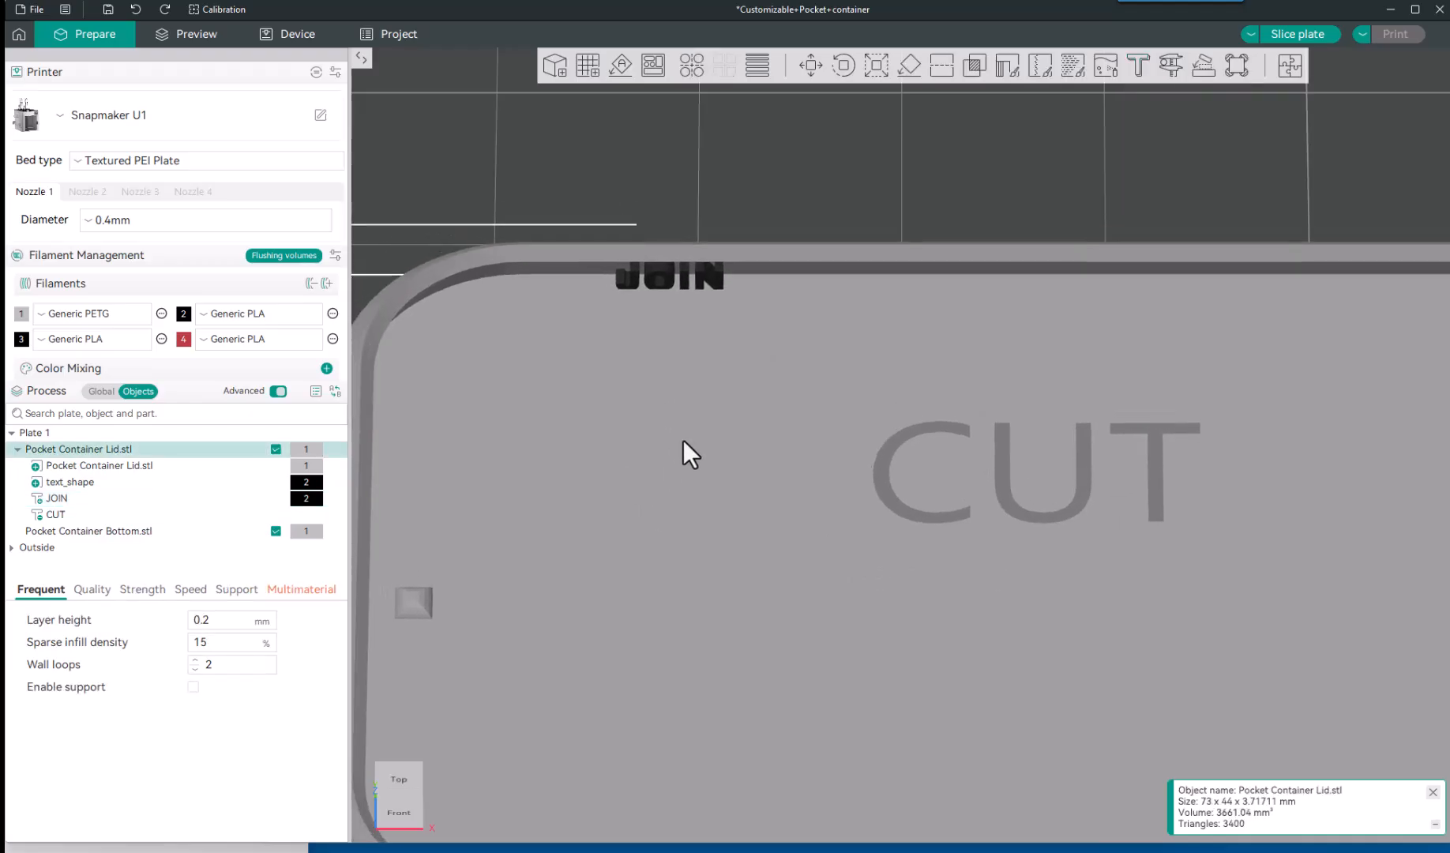
{"action": "scroll", "coordinate": [692, 455], "scroll_direction": "down", "scroll_amount": 5}
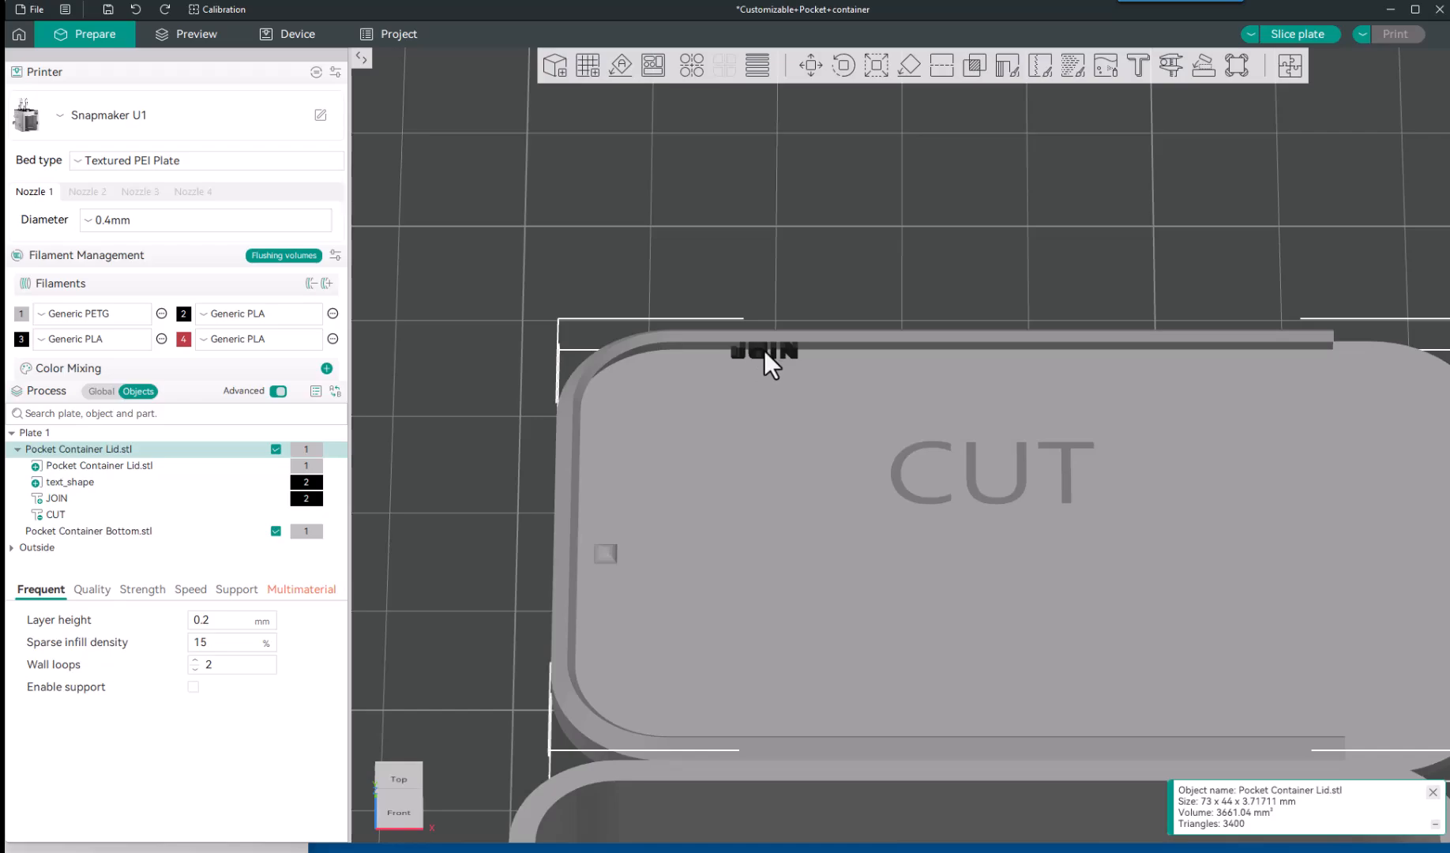
Undo the accidental lid shift and try the JOIN text on the rim along the lid's short edge near the small square recess.
{"action": "left_click_drag", "start_coordinate": [763, 350], "coordinate": [756, 355]}
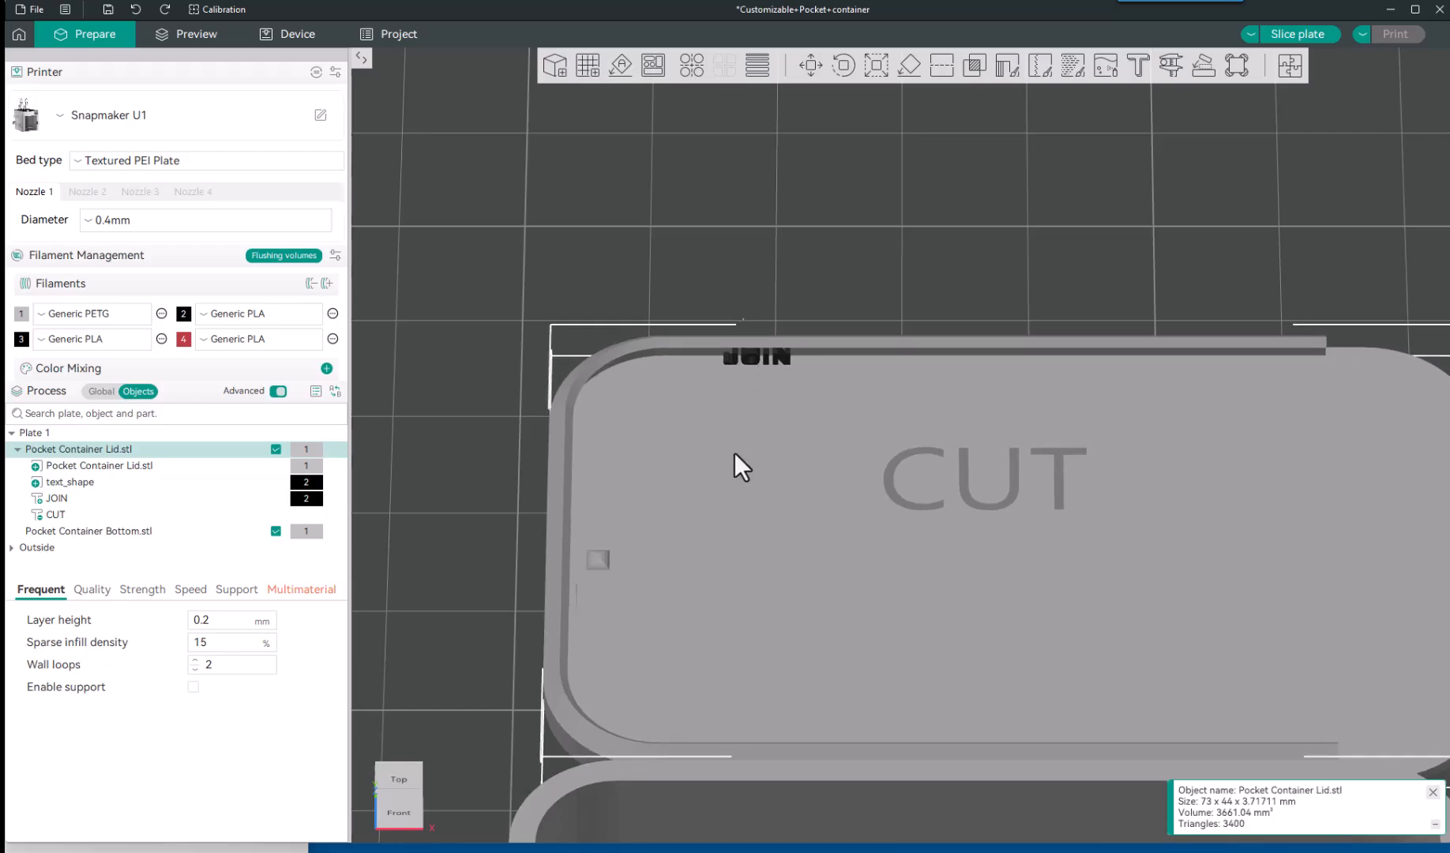
{"action": "key", "text": "ctrl+z"}
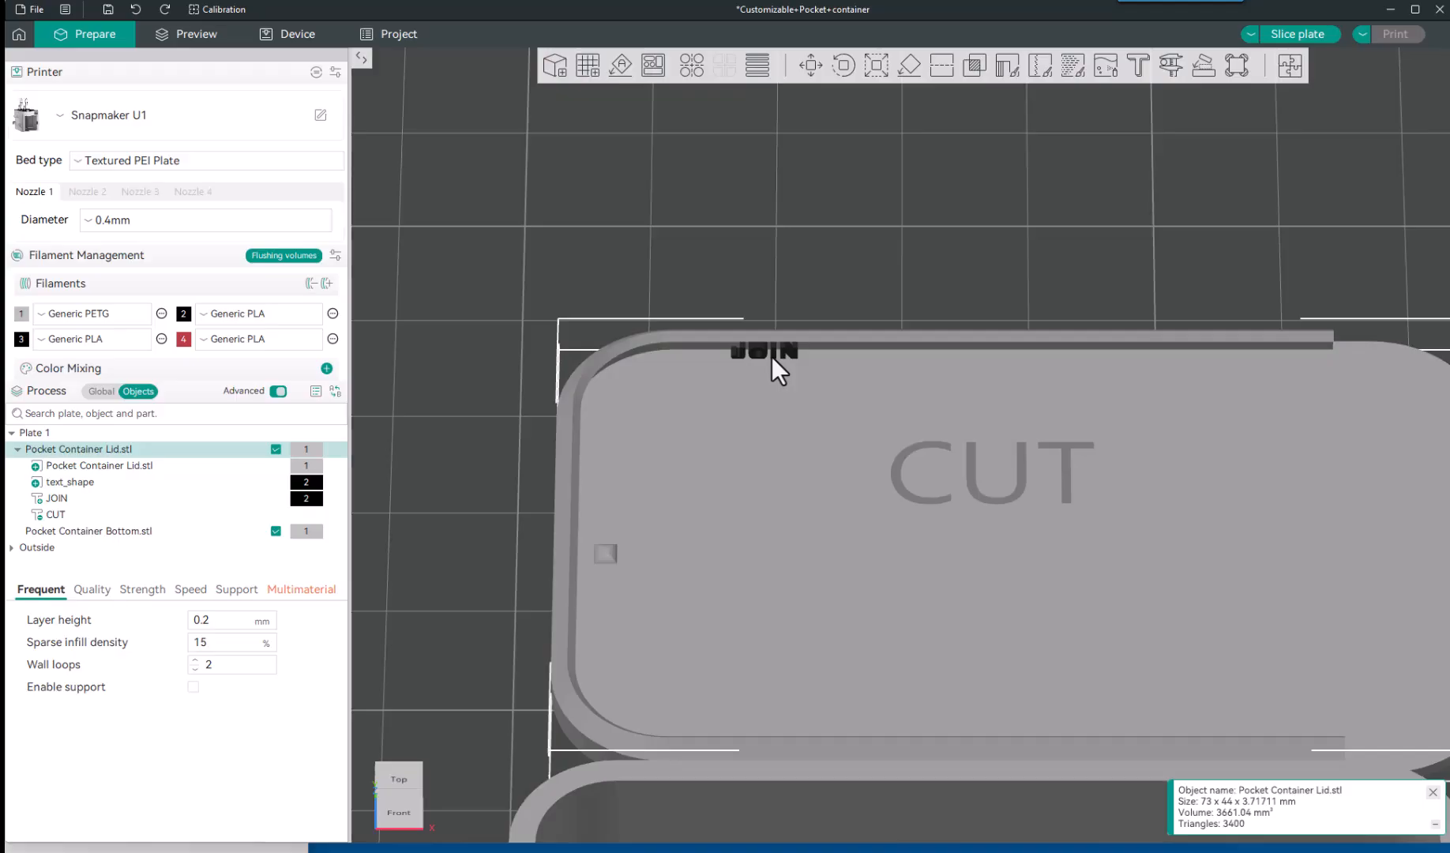
{"action": "double_click", "coordinate": [771, 356]}
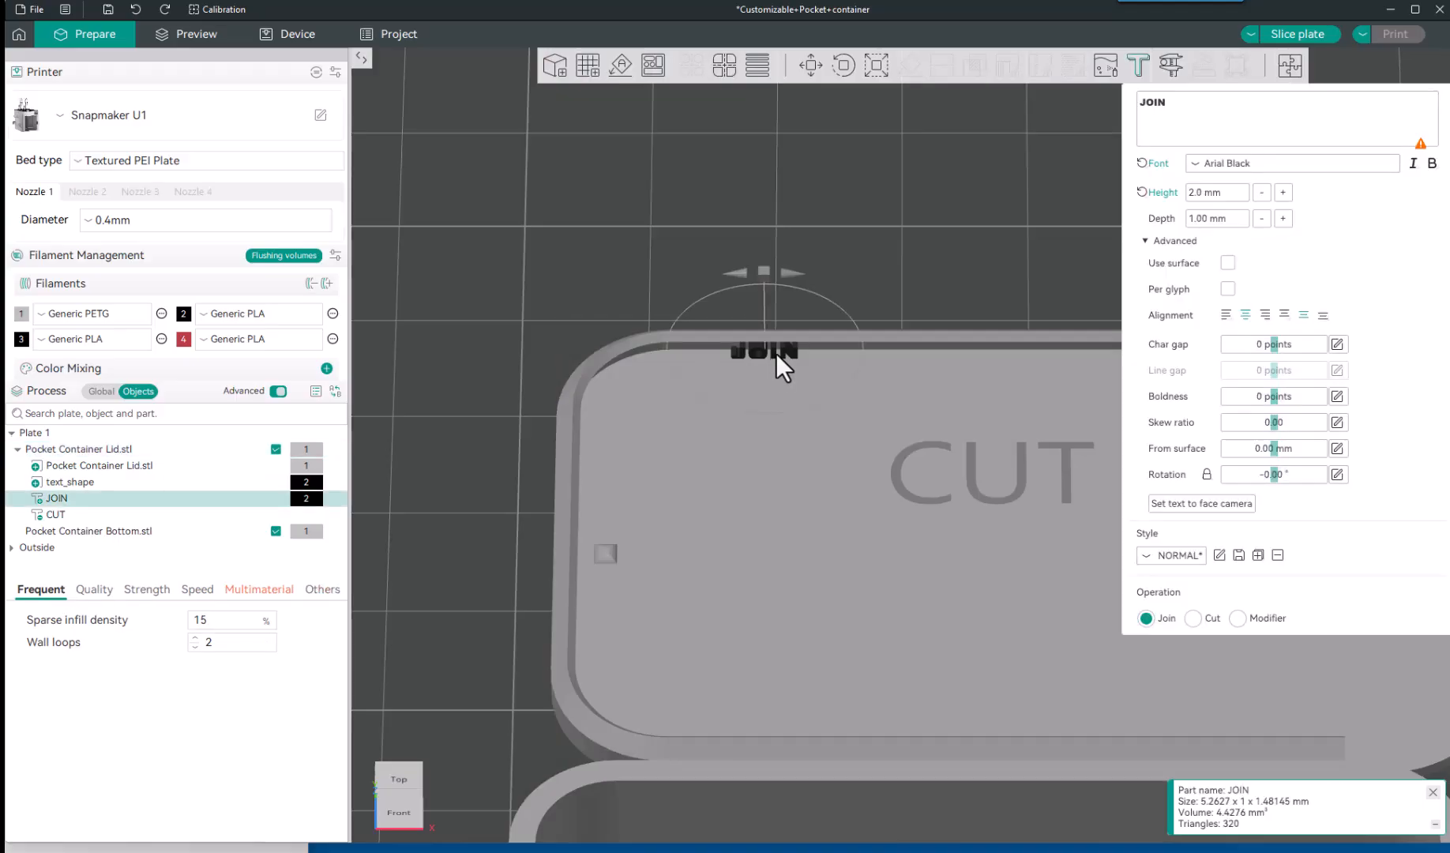
{"action": "left_click_drag", "start_coordinate": [774, 354], "coordinate": [605, 490]}
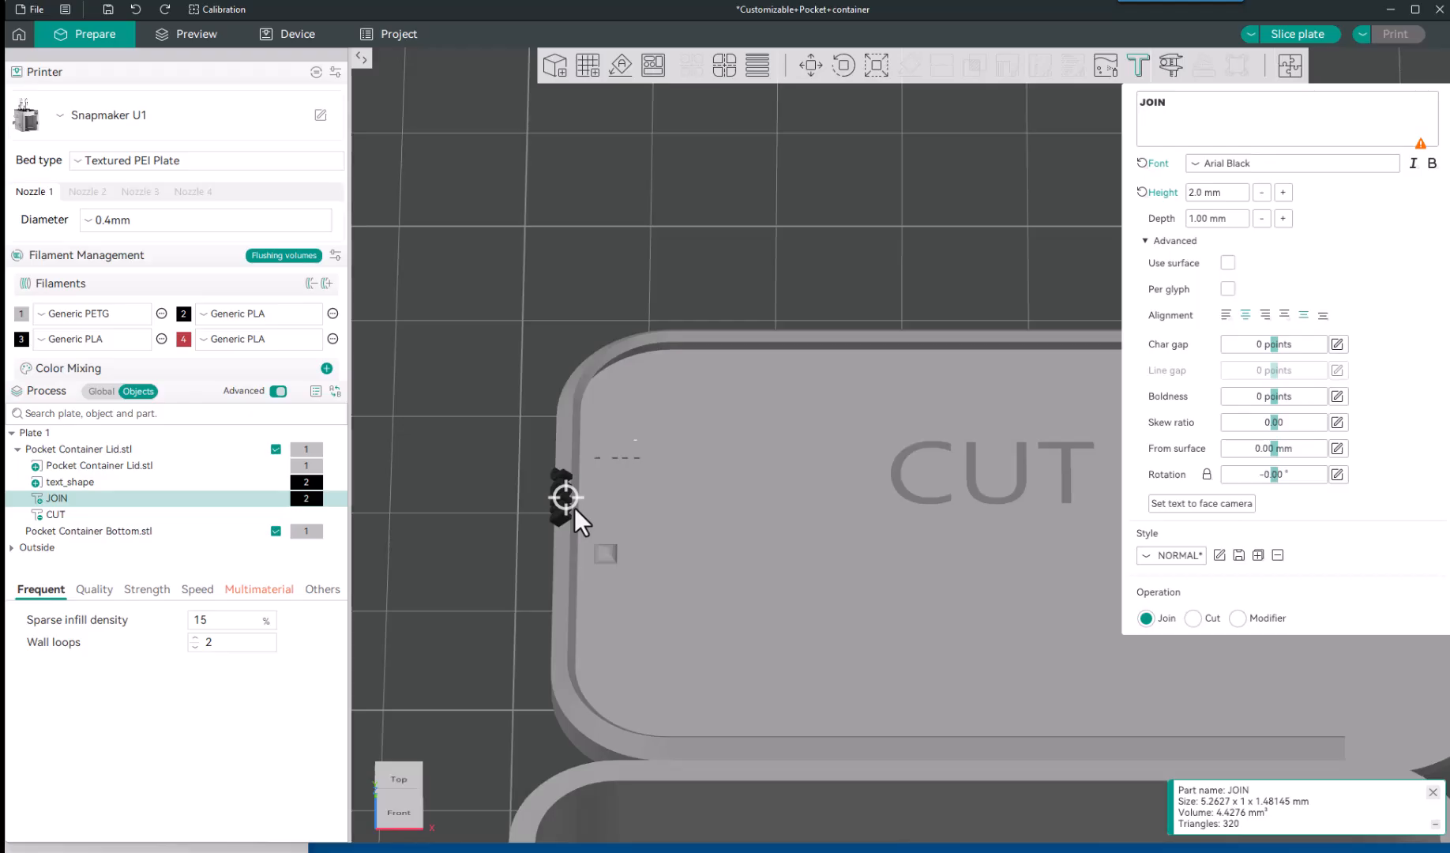
{"action": "scroll", "coordinate": [544, 530], "scroll_direction": "up", "scroll_amount": 2}
{"action": "scroll", "coordinate": [542, 532], "scroll_direction": "up", "scroll_amount": 1}
{"action": "right_click_drag", "start_coordinate": [541, 532], "coordinate": [862, 472]}
{"action": "left_click", "coordinate": [628, 542]}
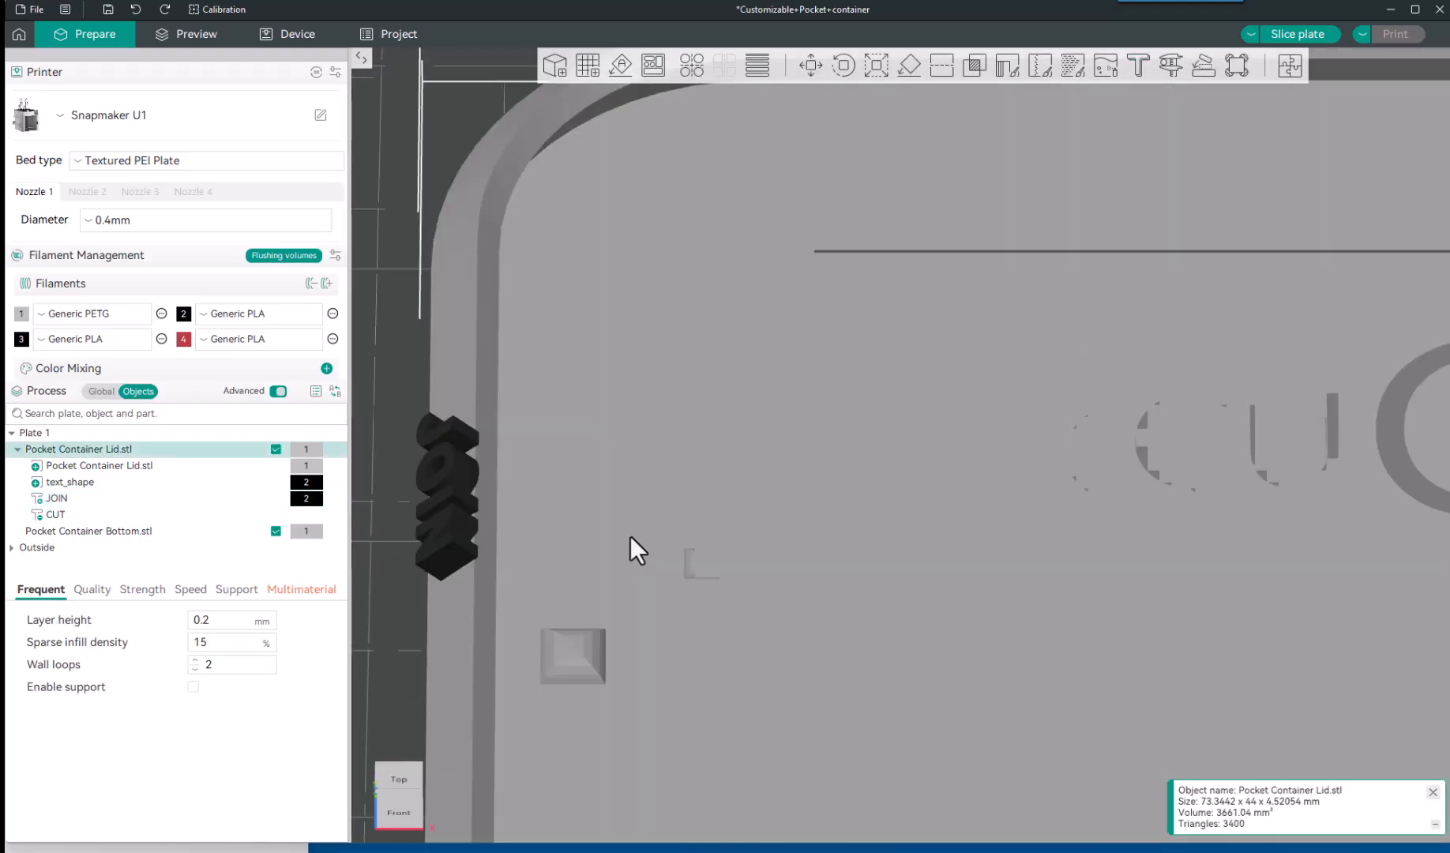
{"action": "right_click_drag", "start_coordinate": [630, 535], "coordinate": [1058, 459]}
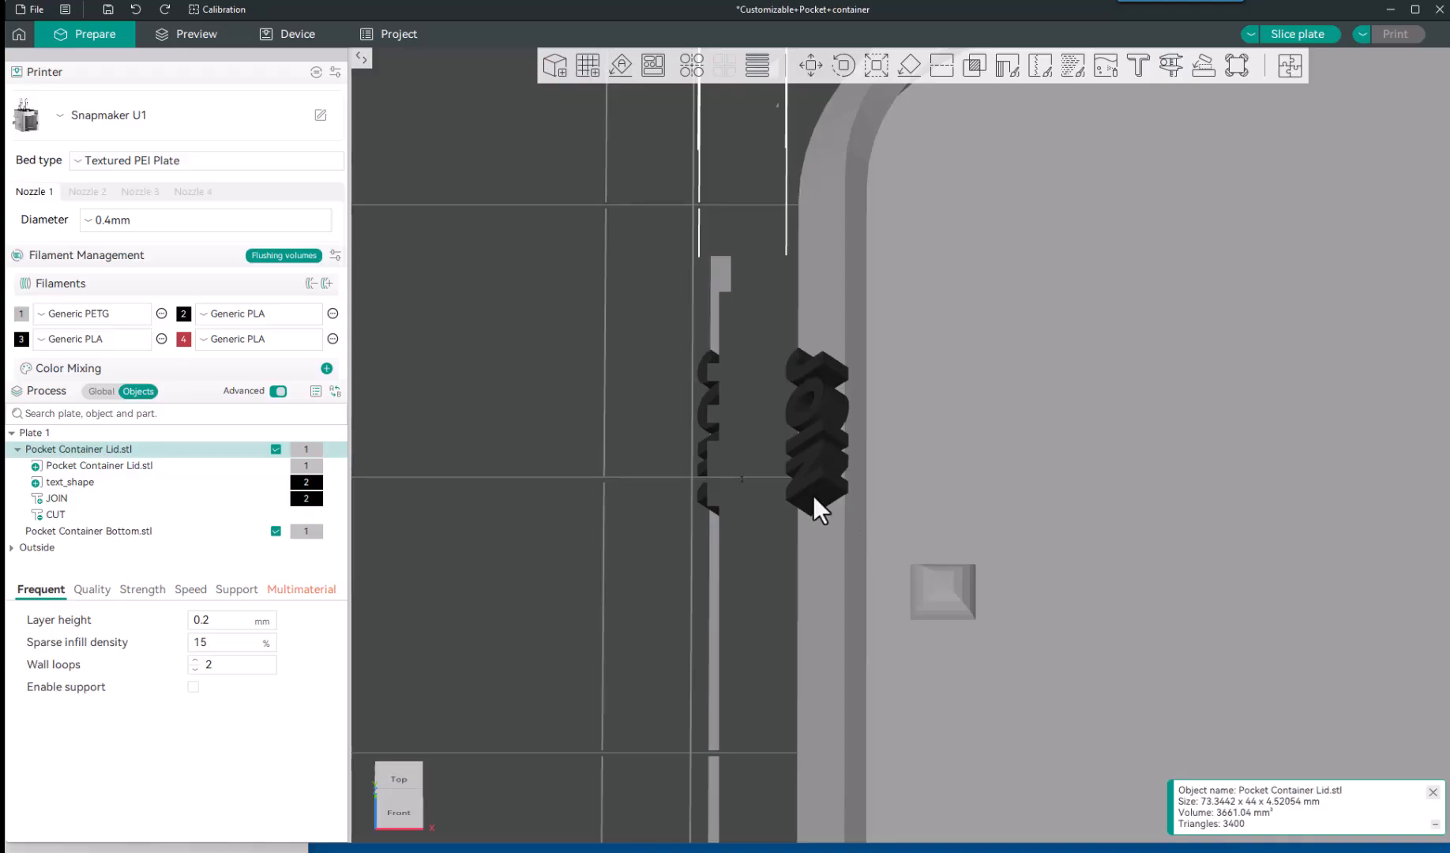
Move the JOIN text from the short-edge rim back onto the lid's flat face, just above the small square recess.
{"action": "left_click", "coordinate": [812, 495]}
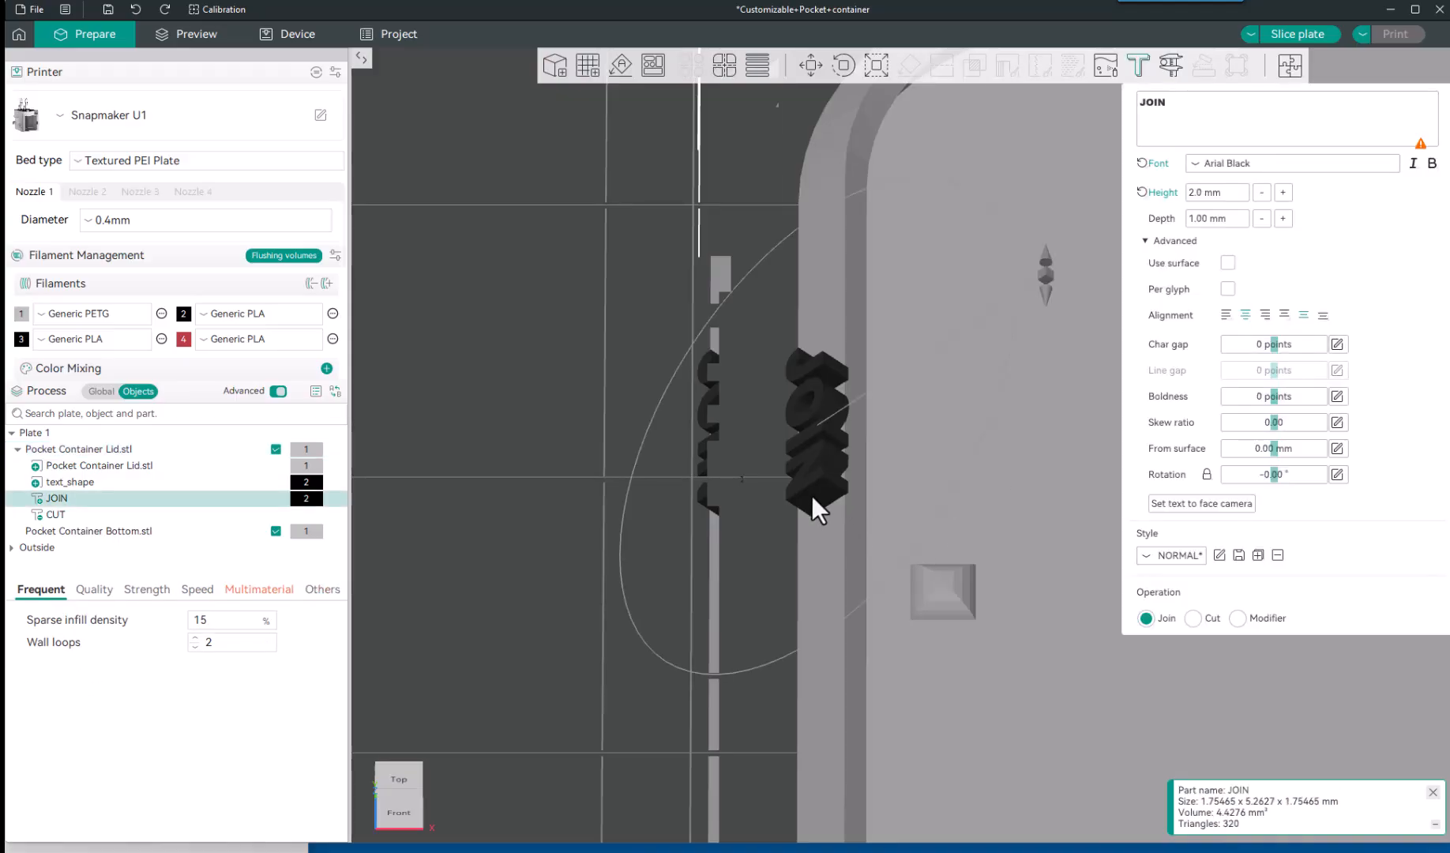
{"action": "left_click_drag", "start_coordinate": [812, 496], "coordinate": [942, 475]}
{"action": "scroll", "coordinate": [937, 478], "scroll_direction": "down", "scroll_amount": 6}
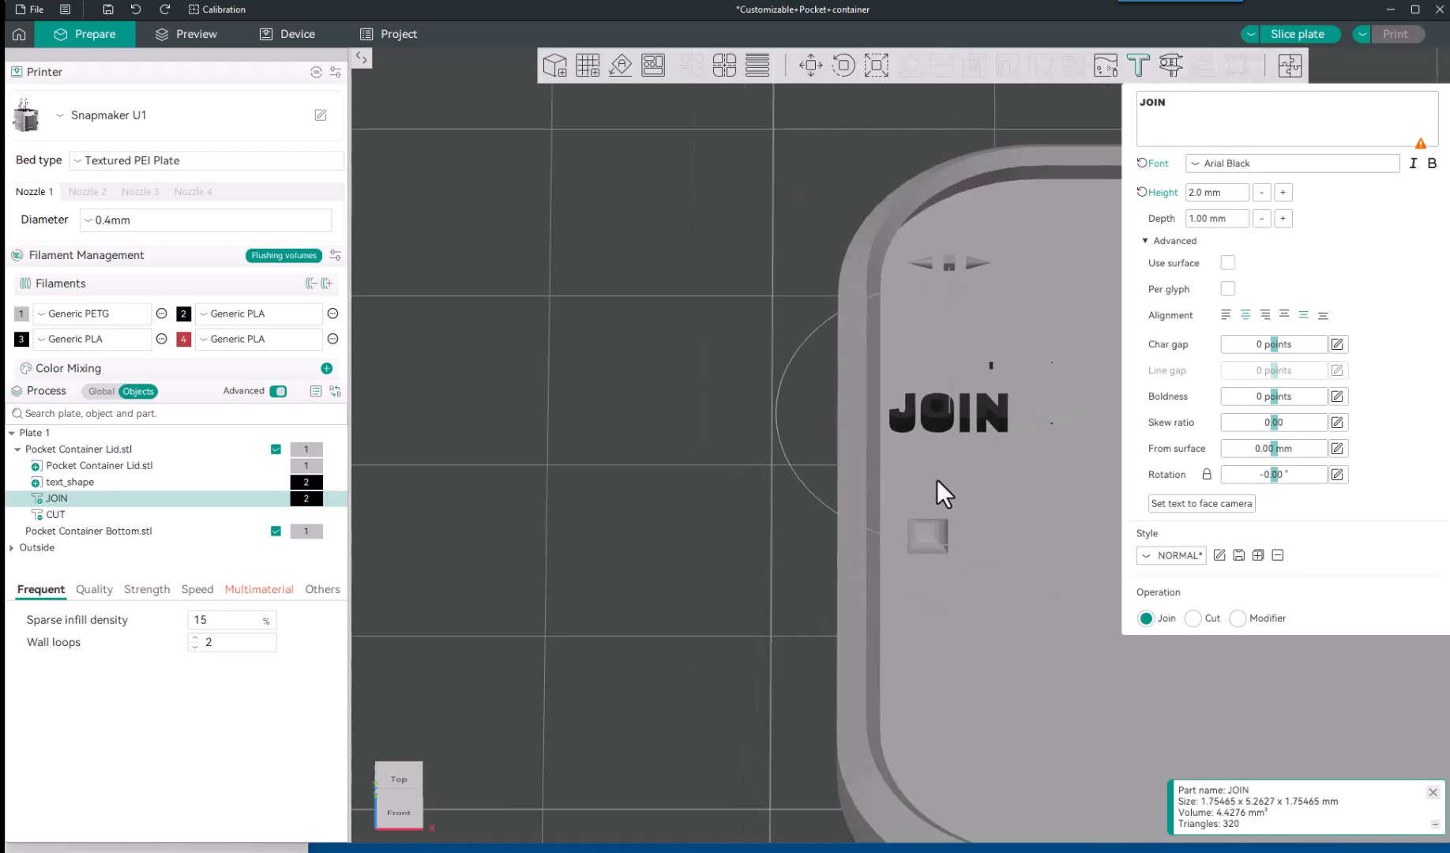
{"action": "scroll", "coordinate": [937, 479], "scroll_direction": "down", "scroll_amount": 5}
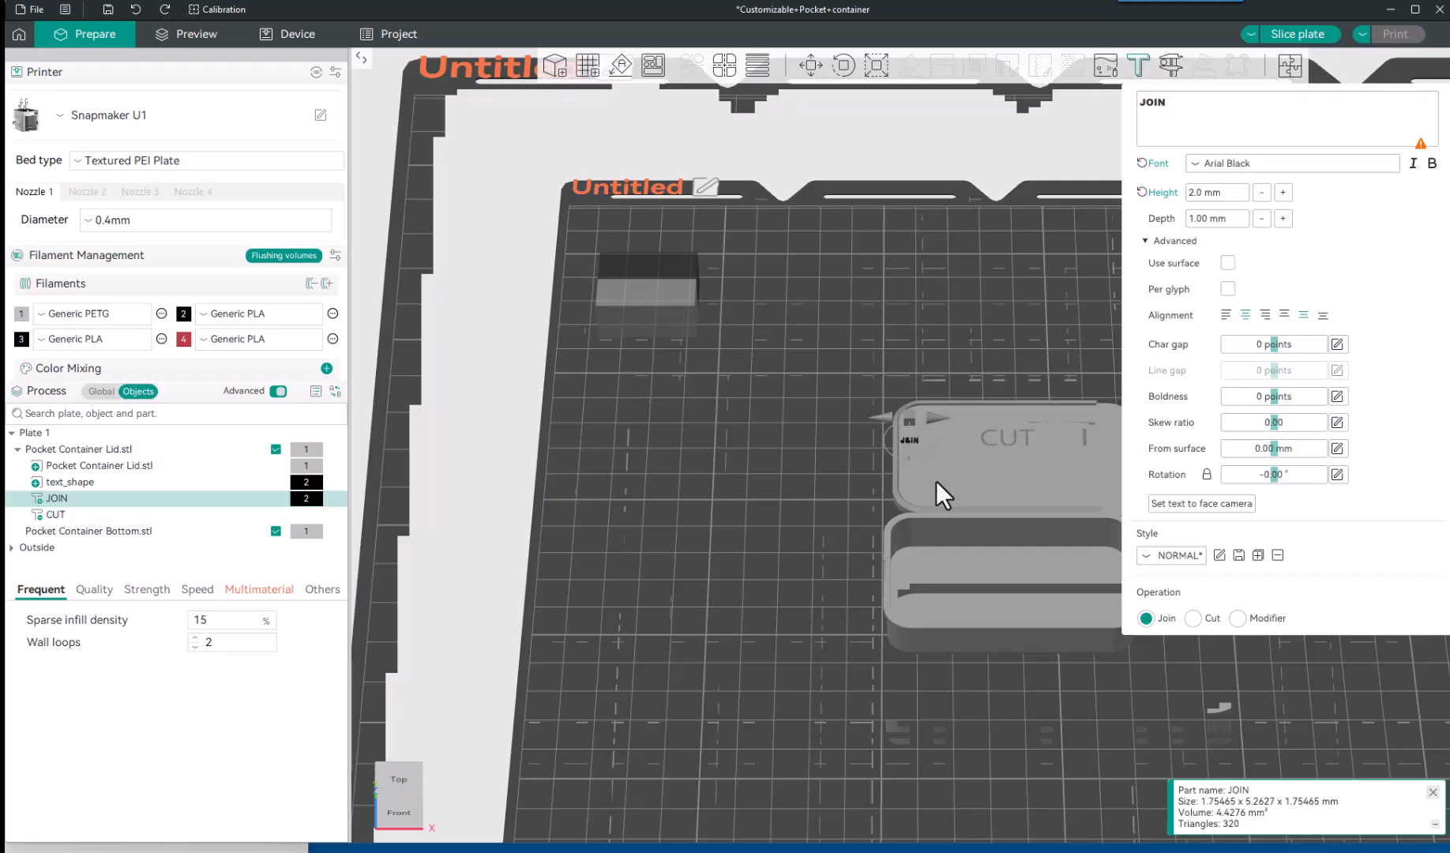
{"action": "scroll", "coordinate": [939, 479], "scroll_direction": "down", "scroll_amount": 4}
{"action": "scroll", "coordinate": [1062, 463], "scroll_direction": "up", "scroll_amount": 4}
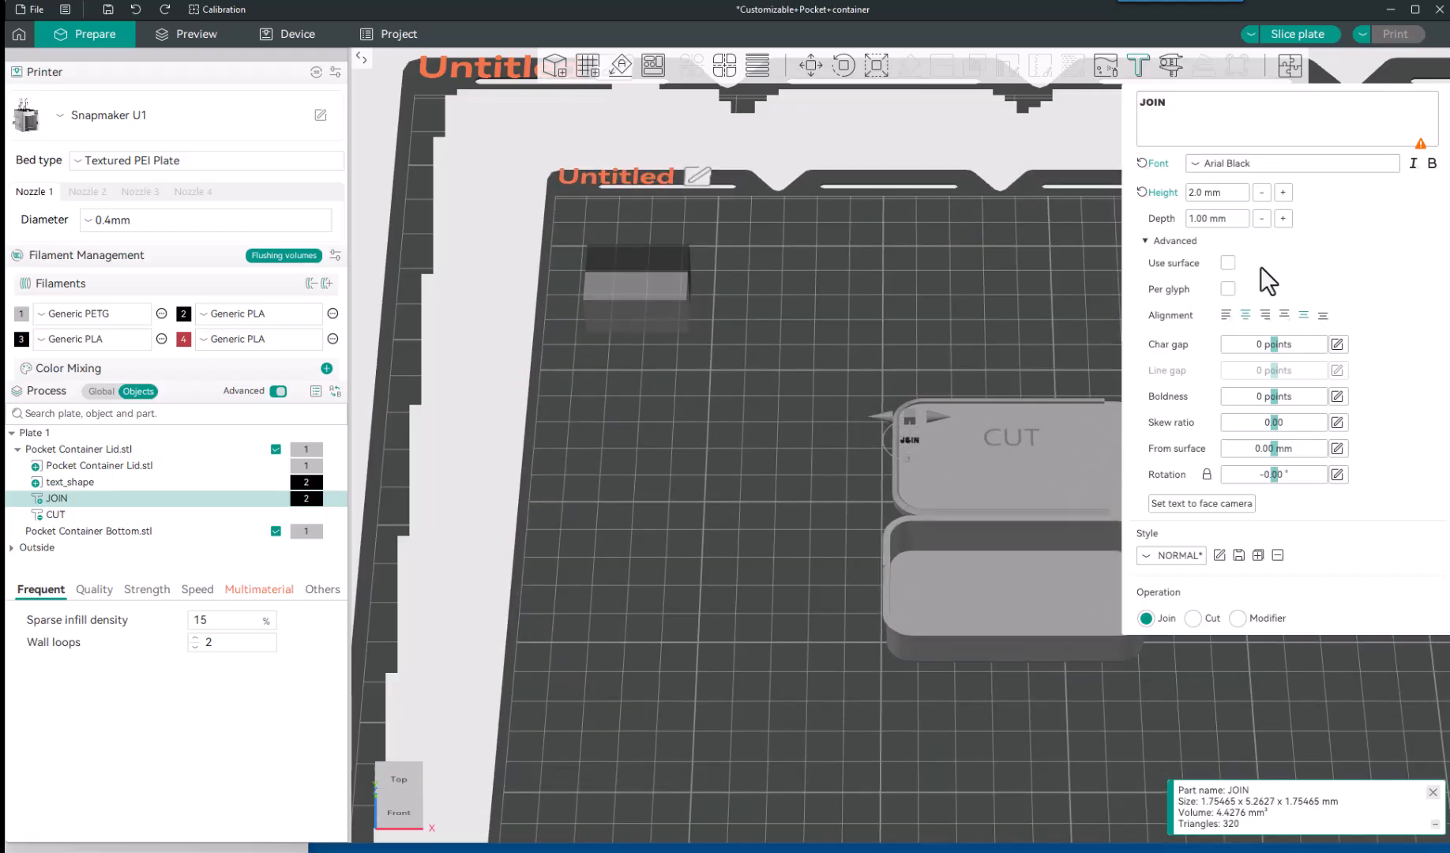
Set the JOIN text's height to 6 mm and shift it inward beside the CUT text so it clears the lid's rim.
{"action": "left_click", "coordinate": [1226, 192]}
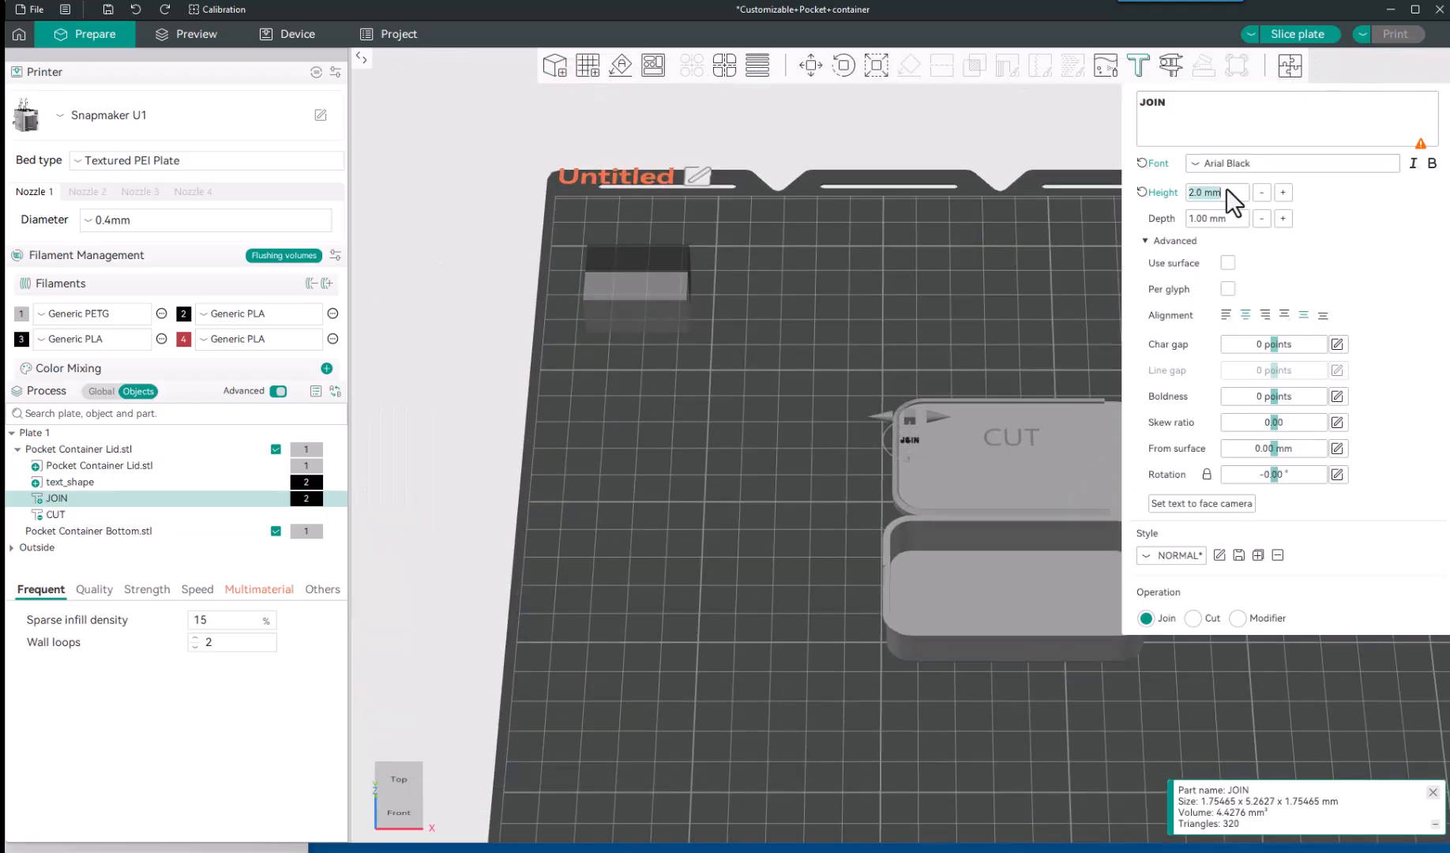
{"action": "type", "text": "6"}
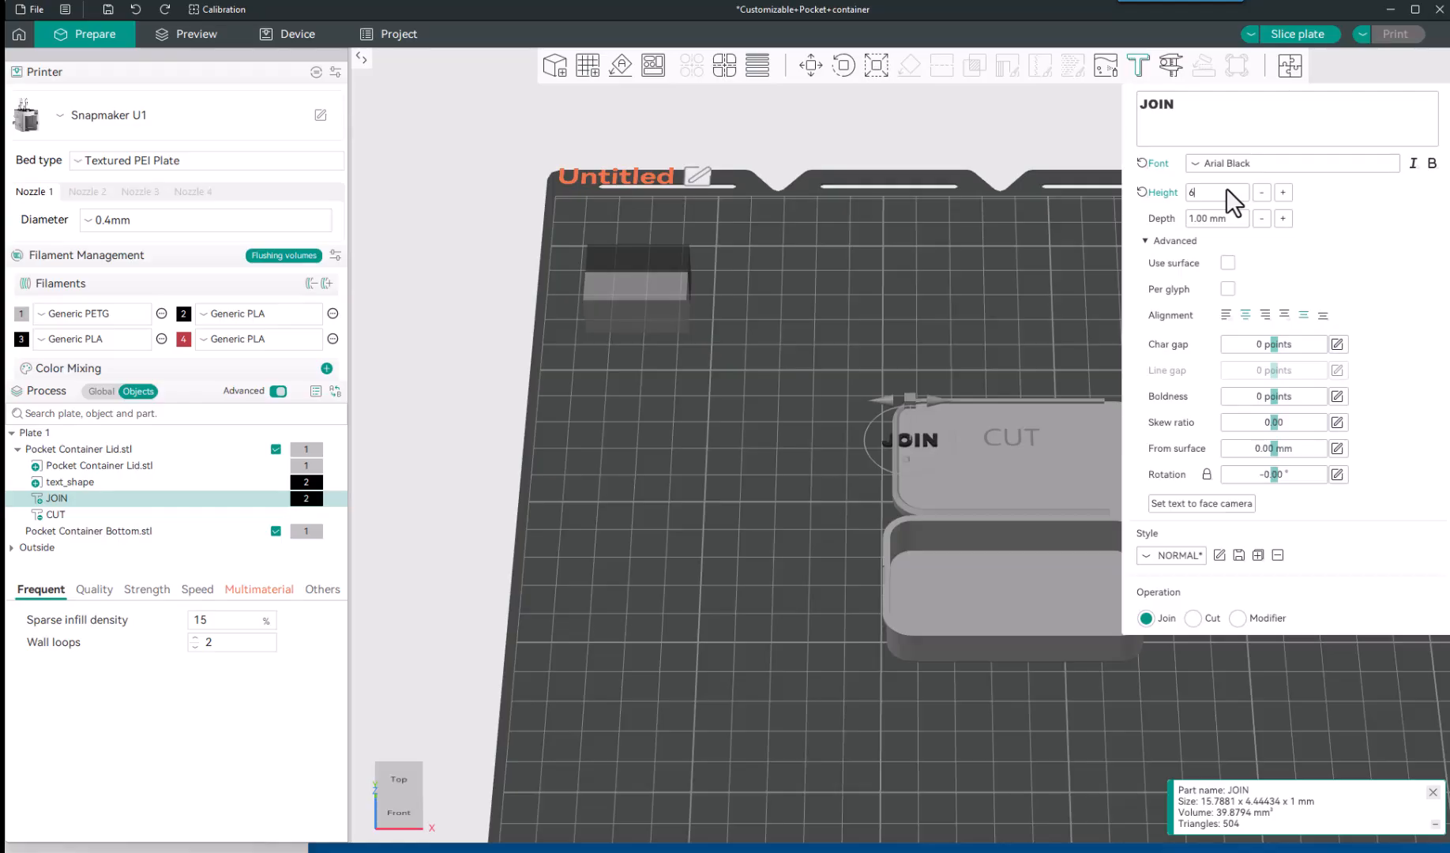
{"action": "left_click_drag", "start_coordinate": [930, 440], "coordinate": [958, 439]}
{"action": "scroll", "coordinate": [754, 541], "scroll_direction": "down", "scroll_amount": 6}
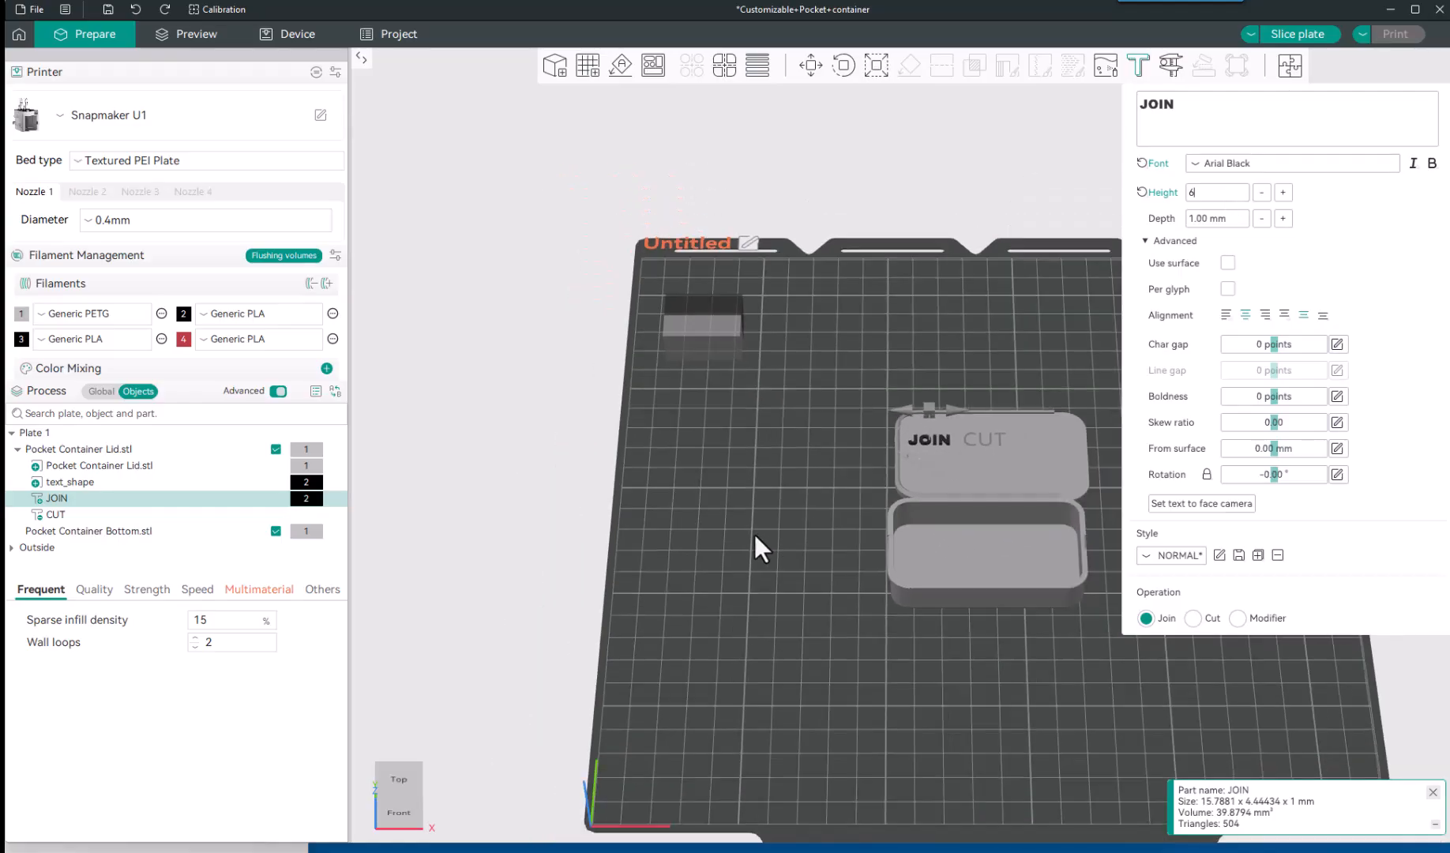
{"action": "right_click_drag", "start_coordinate": [870, 617], "coordinate": [710, 691]}
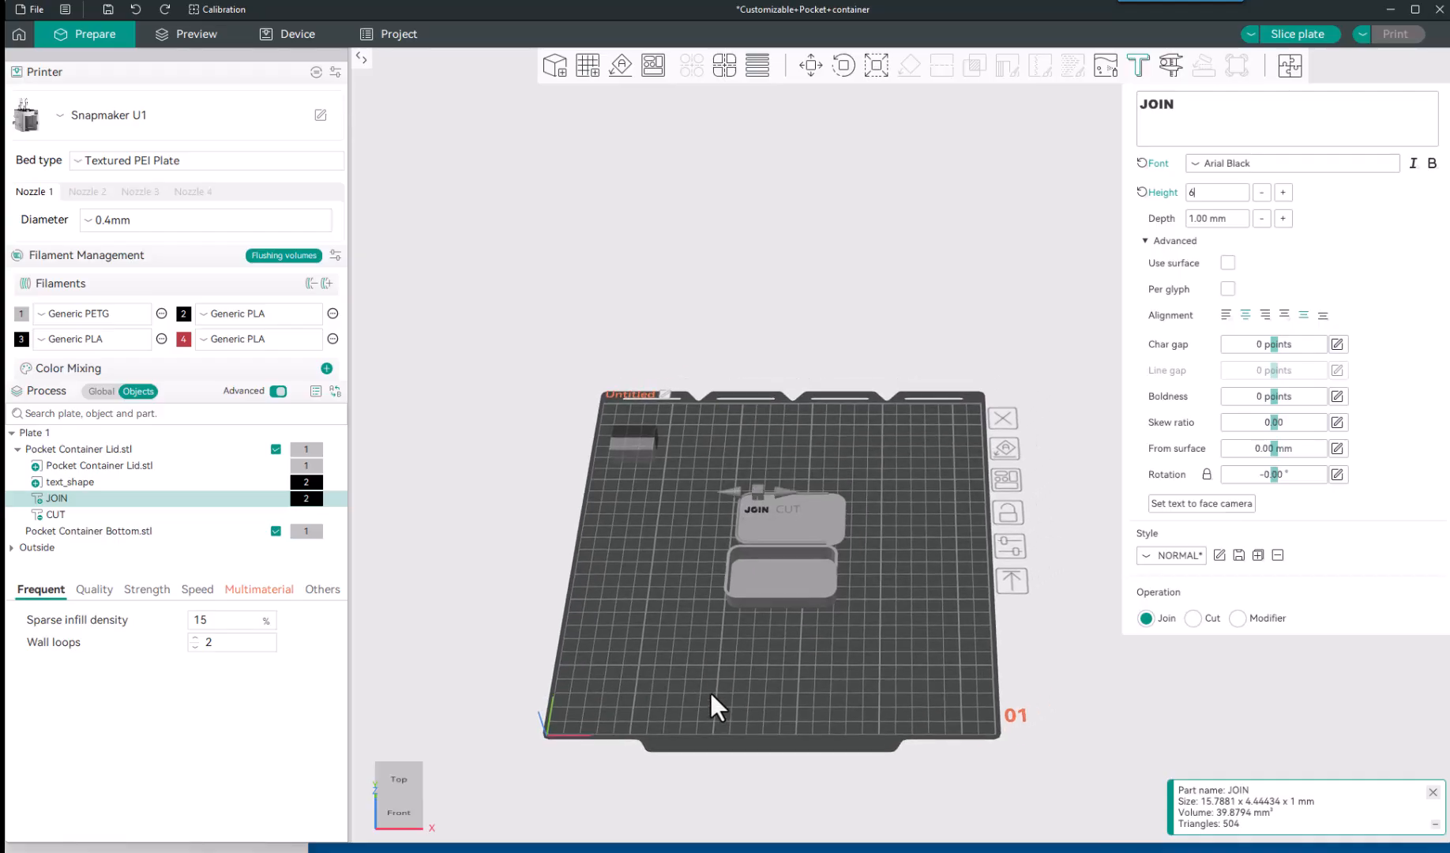
{"action": "scroll", "coordinate": [773, 566], "scroll_direction": "up", "scroll_amount": 3}
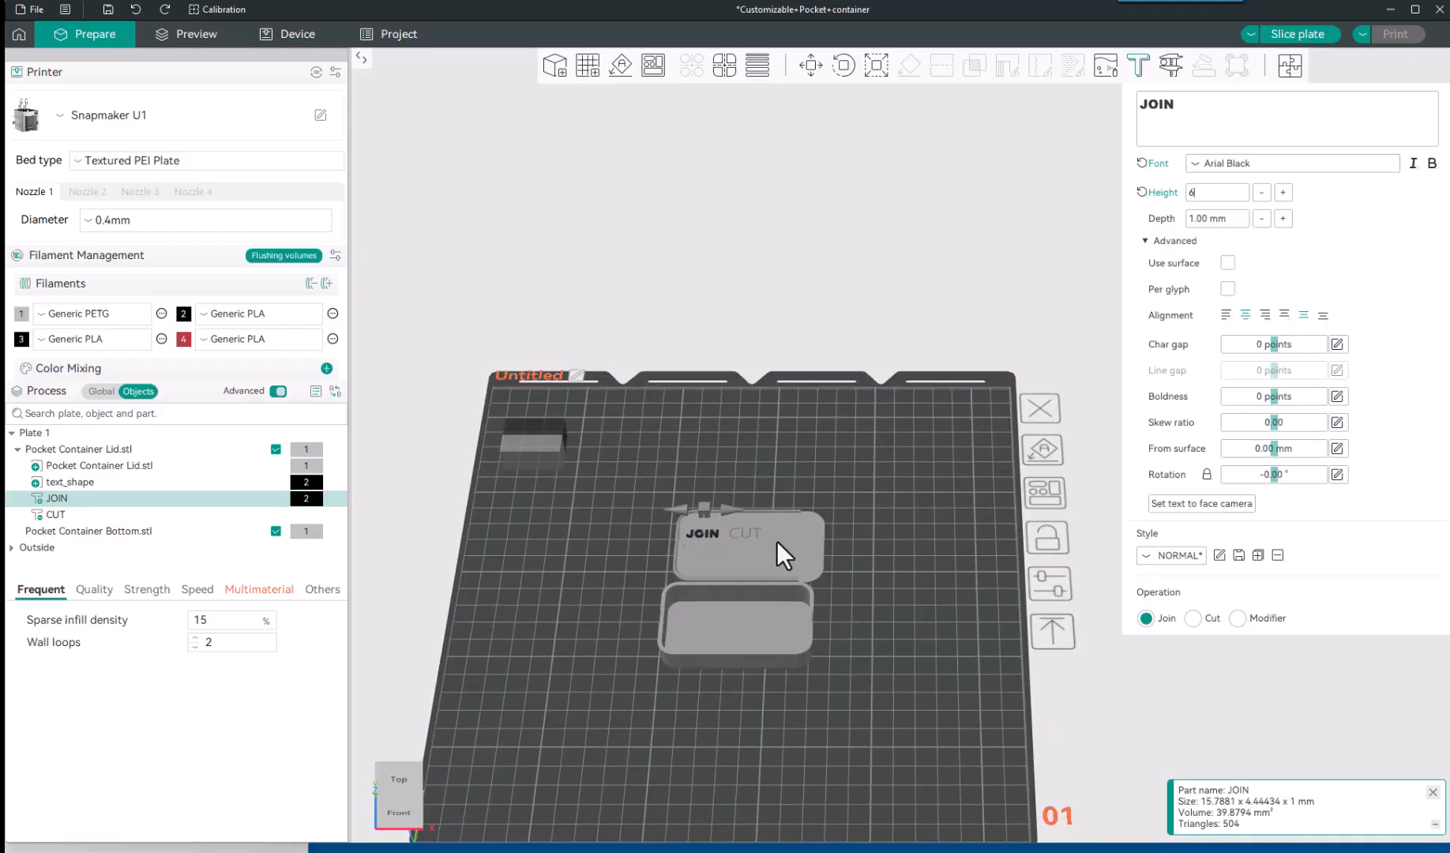
{"action": "key", "text": "Return"}
{"action": "left_click", "coordinate": [735, 676]}
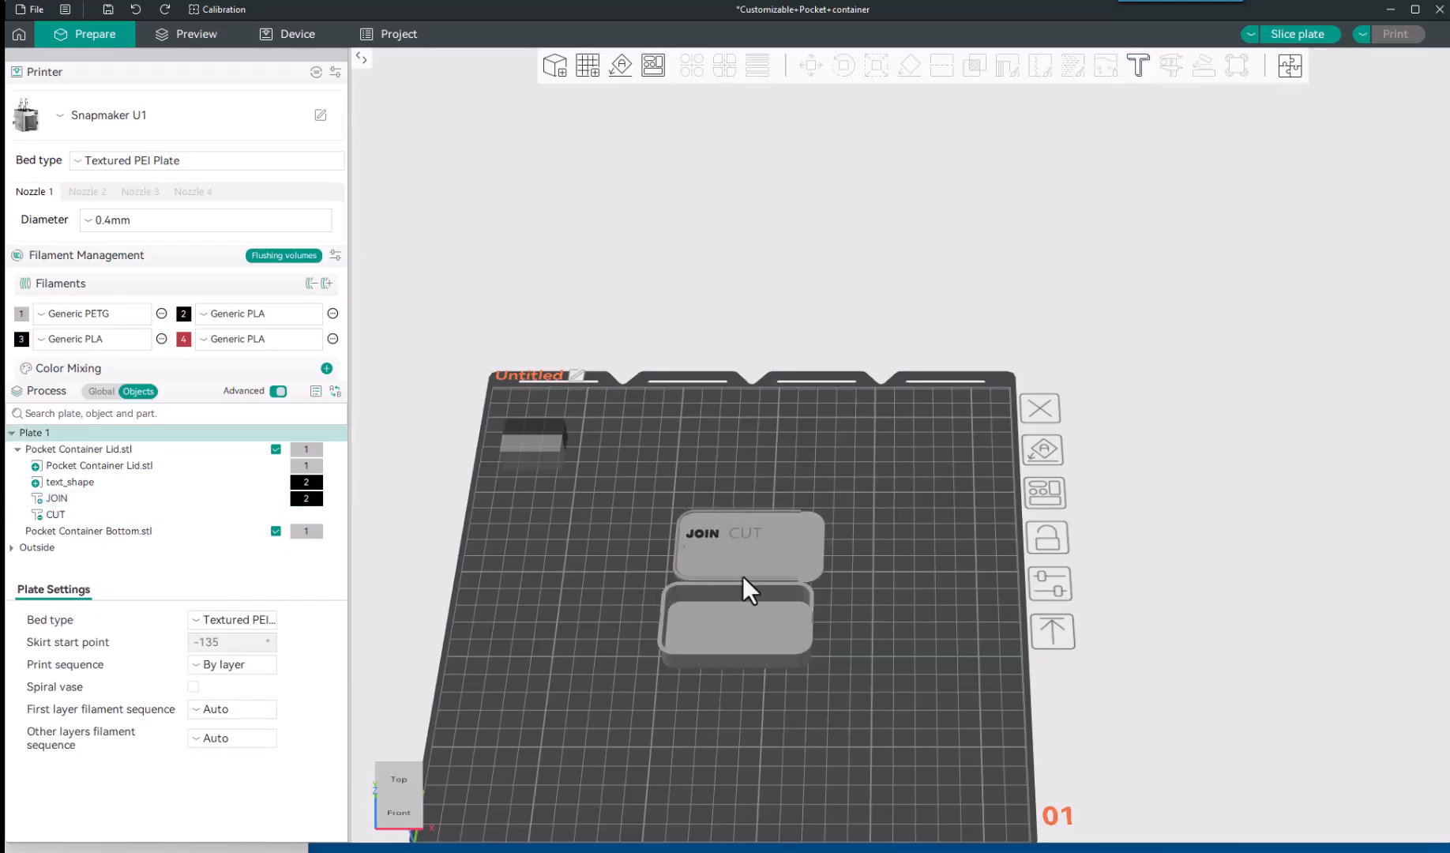
Add a new text reading MODIFIER to the pocket container lid and set its operation to Modifier.
{"action": "scroll", "coordinate": [742, 576], "scroll_direction": "up", "scroll_amount": 3}
{"action": "scroll", "coordinate": [683, 609], "scroll_direction": "up", "scroll_amount": 3}
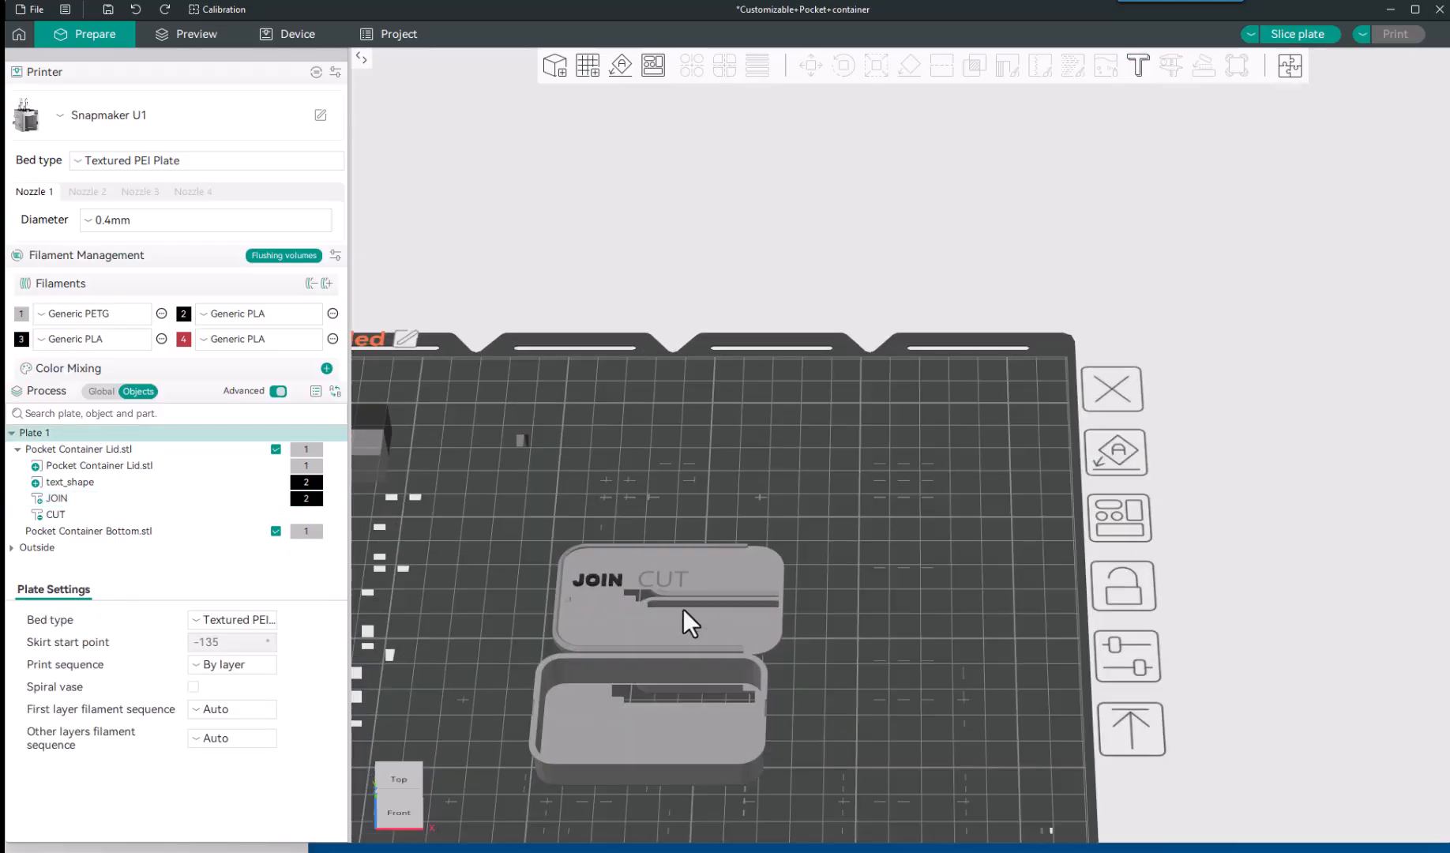
{"action": "middle_click_drag", "start_coordinate": [840, 647], "coordinate": [920, 468]}
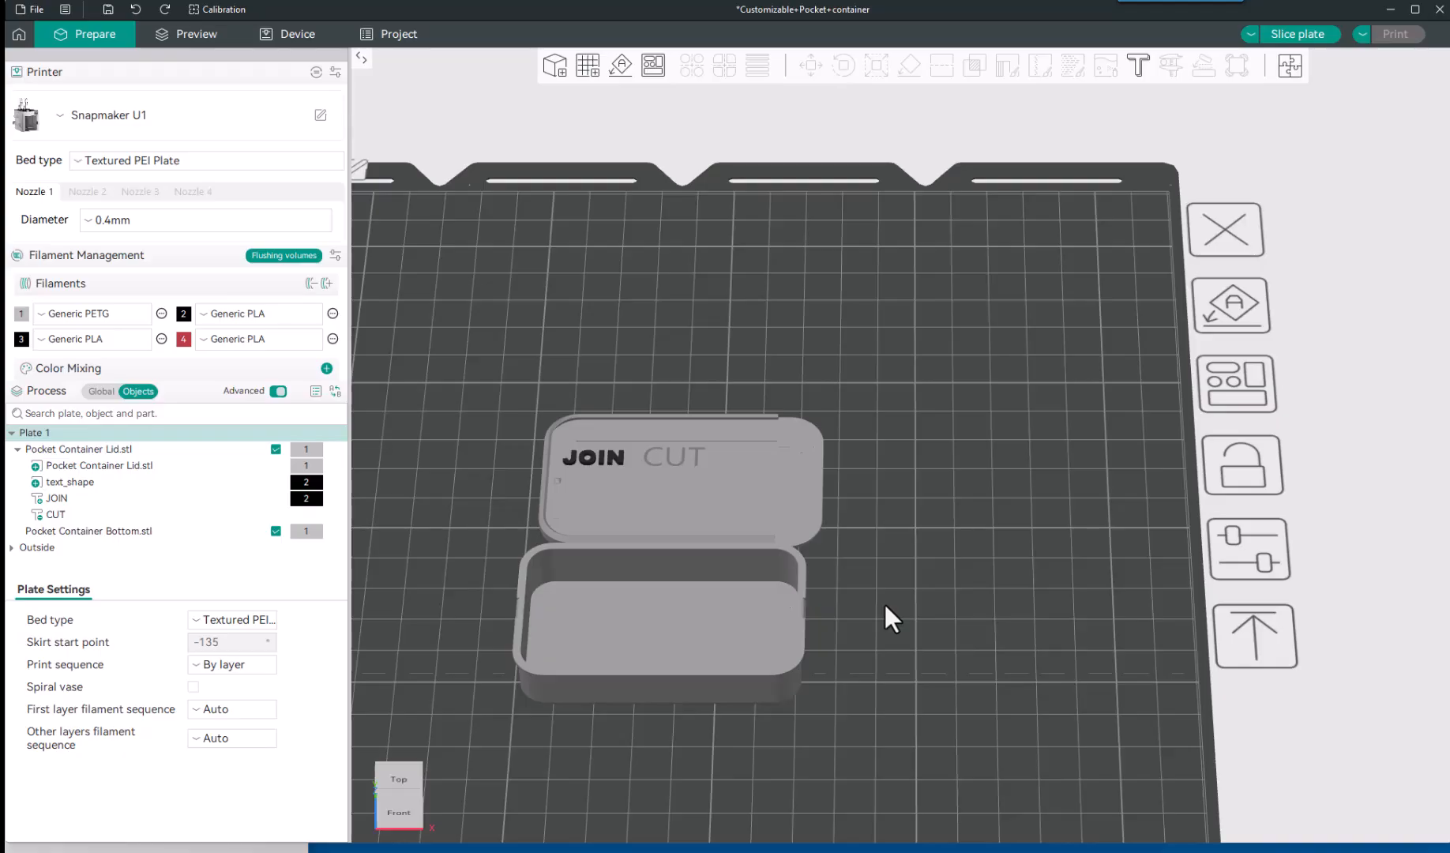
{"action": "left_click_drag", "start_coordinate": [878, 596], "coordinate": [881, 612]}
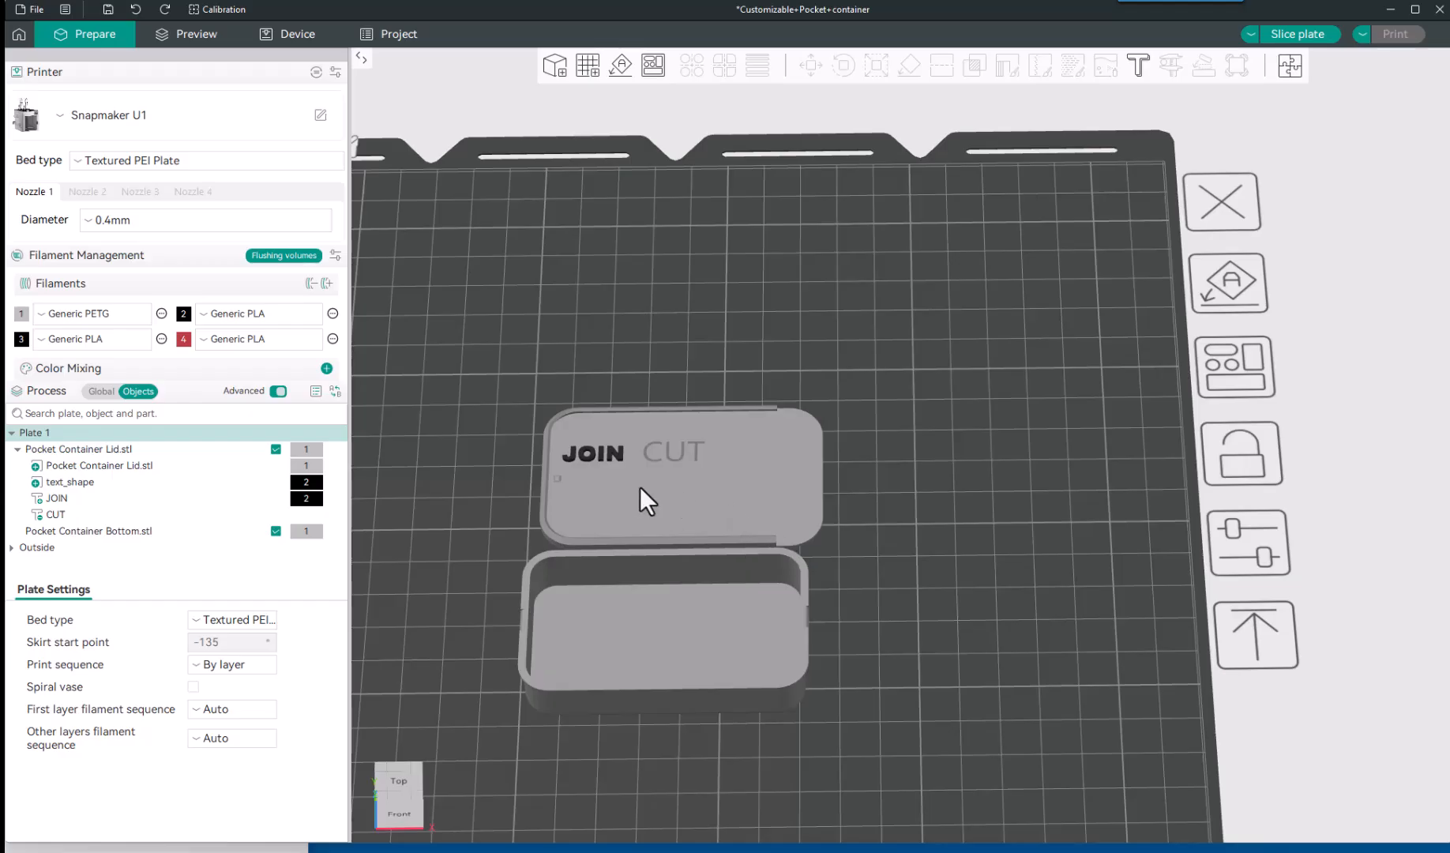
{"action": "scroll", "coordinate": [639, 487], "scroll_direction": "up", "scroll_amount": 2}
{"action": "scroll", "coordinate": [639, 487], "scroll_direction": "down", "scroll_amount": 1}
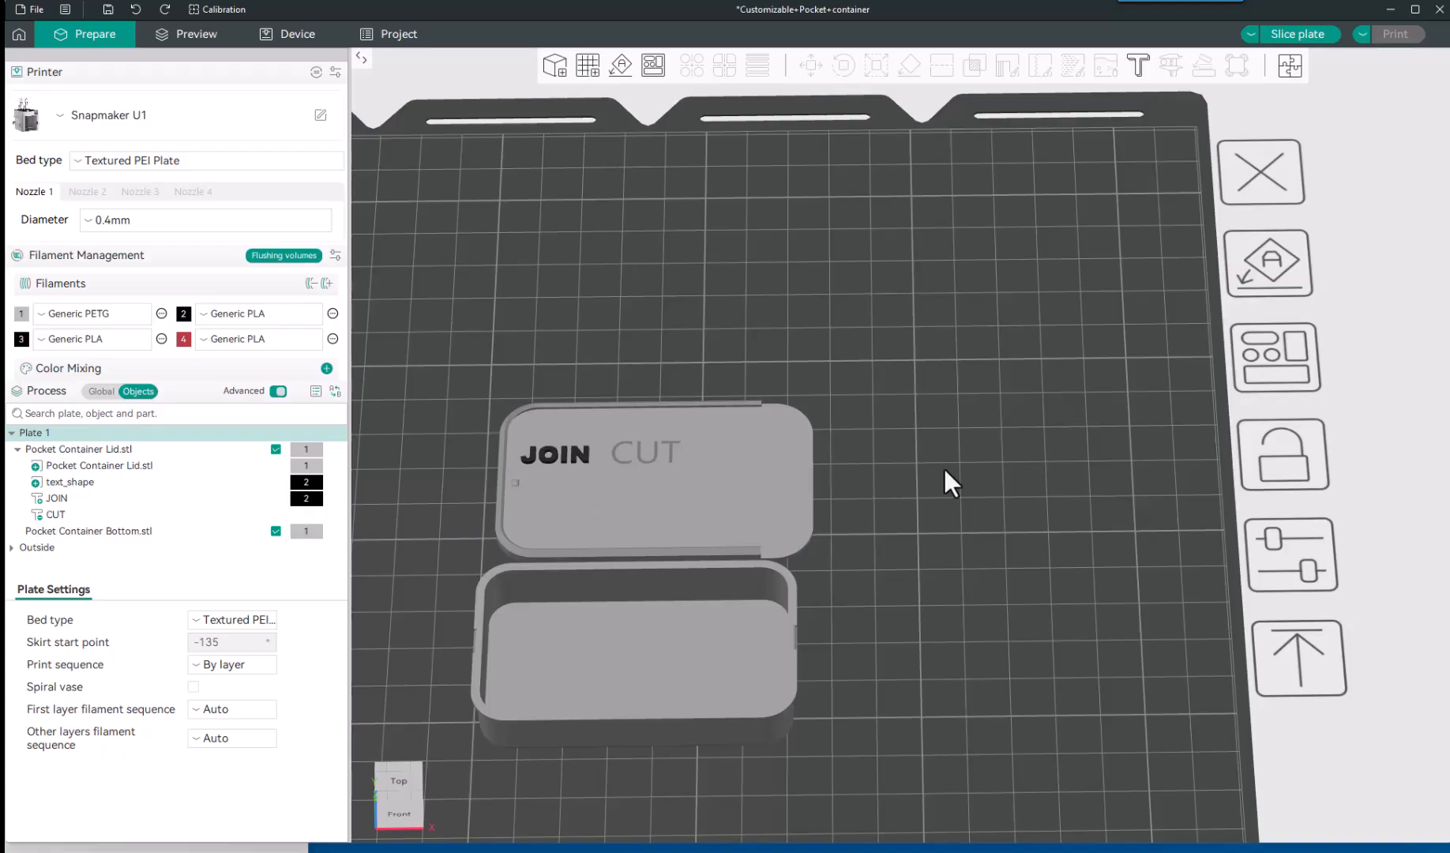
{"action": "left_click", "coordinate": [747, 503]}
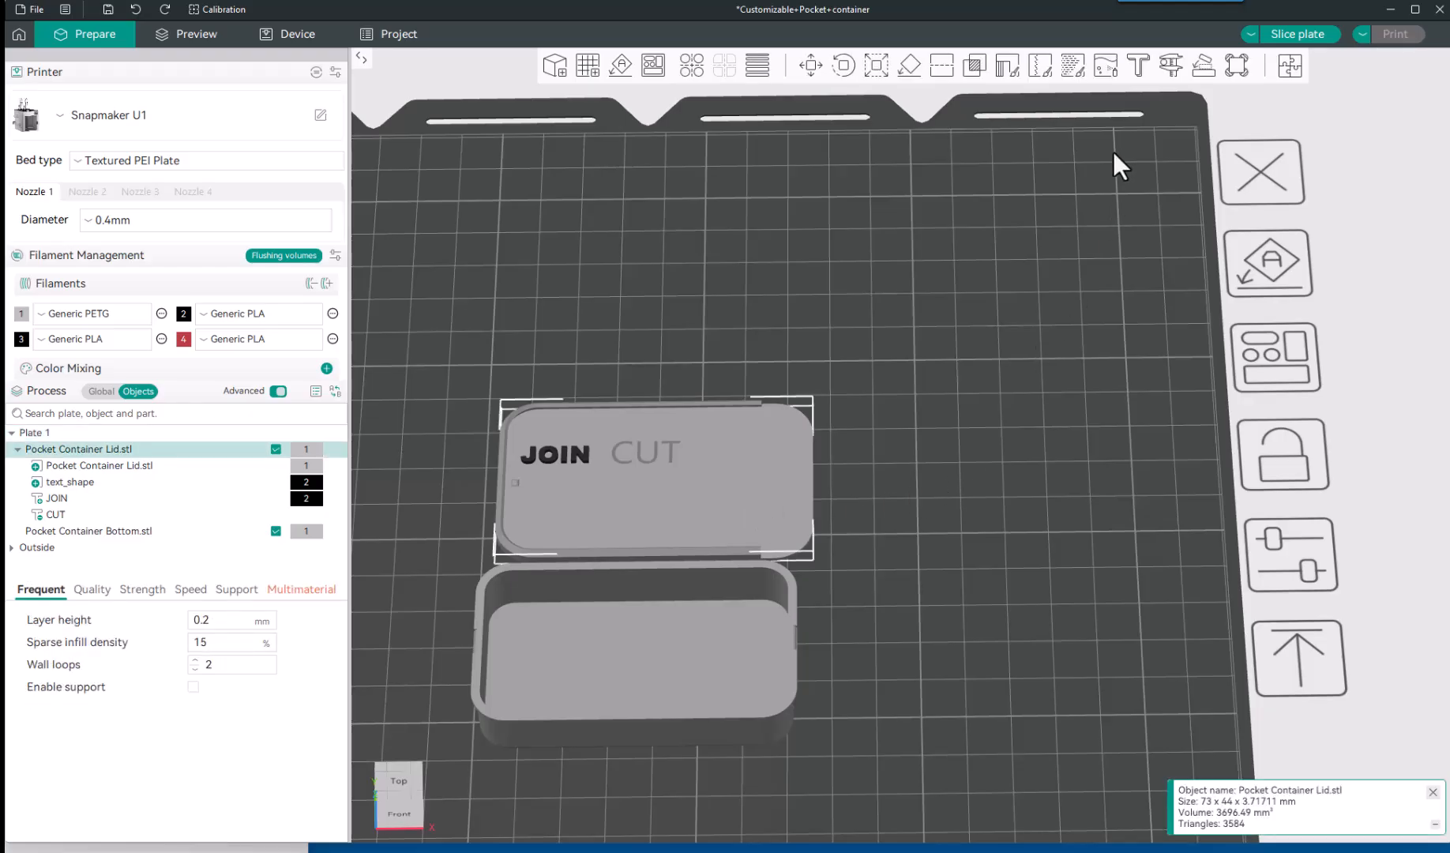
{"action": "left_click", "coordinate": [1138, 65]}
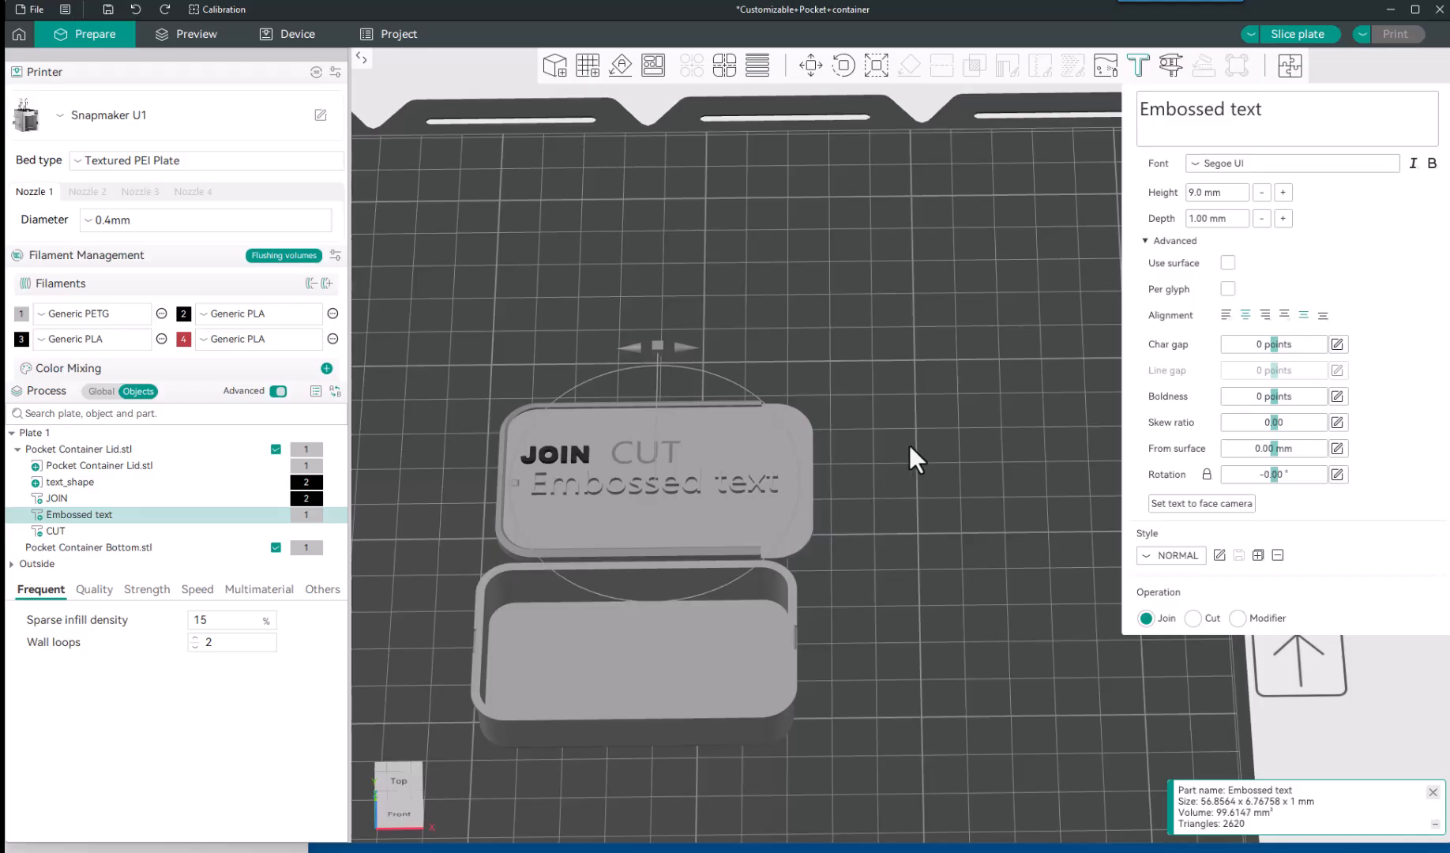
{"action": "left_click", "coordinate": [1280, 109]}
{"action": "left_click_drag", "start_coordinate": [1280, 109], "coordinate": [1140, 115]}
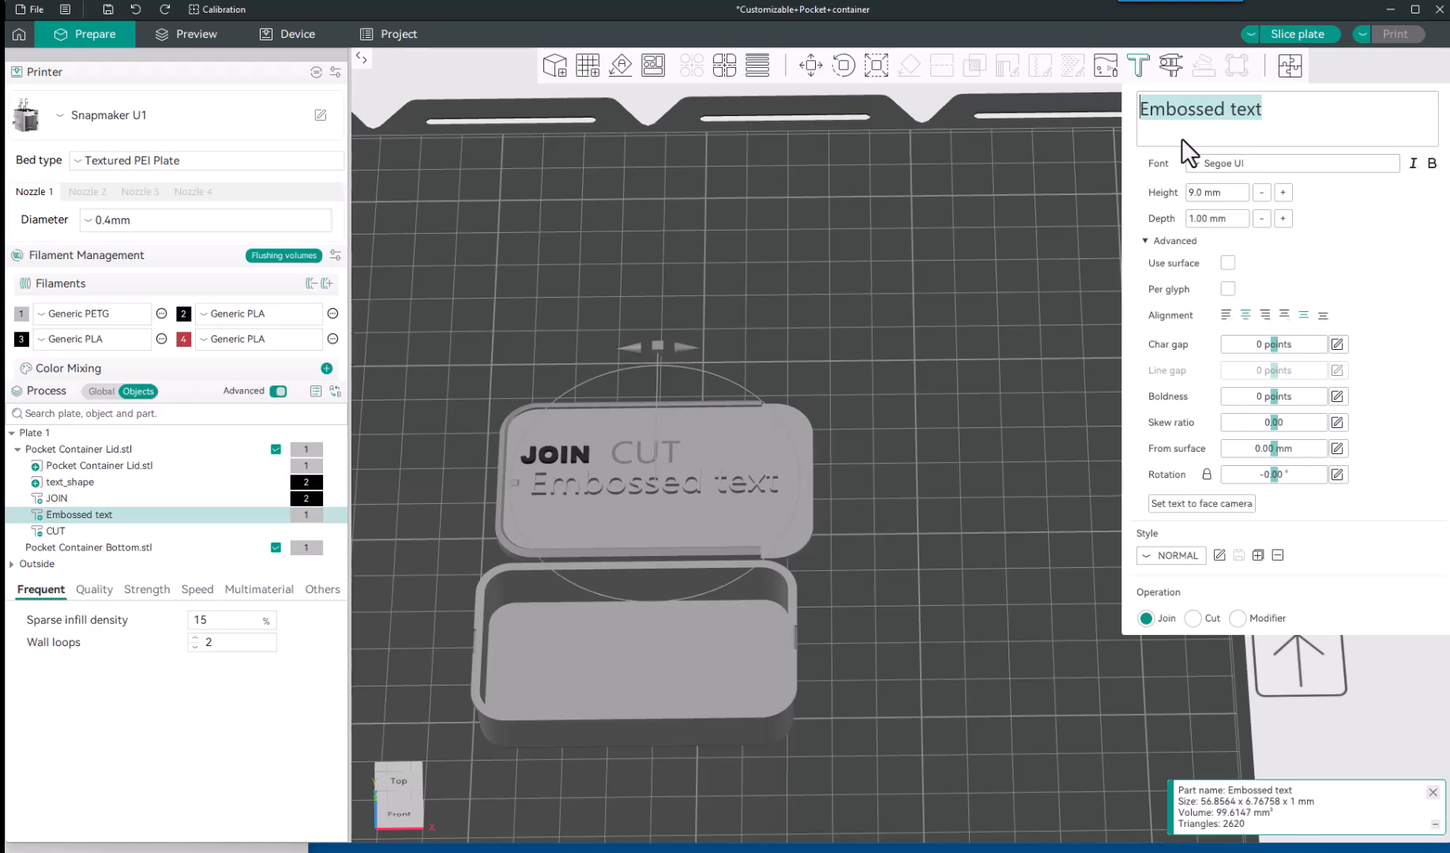
{"action": "type", "text": "O"}
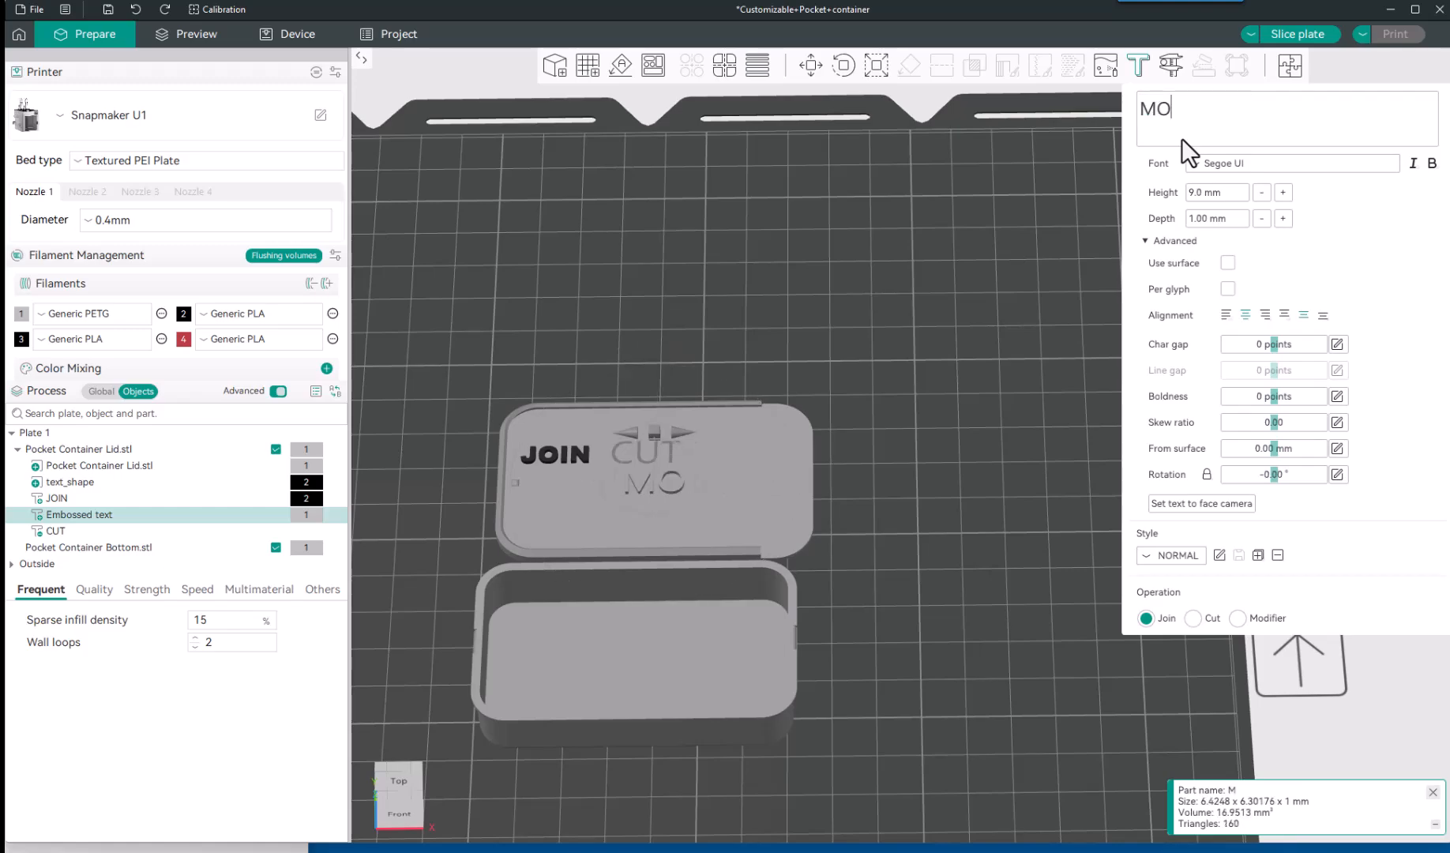
{"action": "type", "text": "DI"}
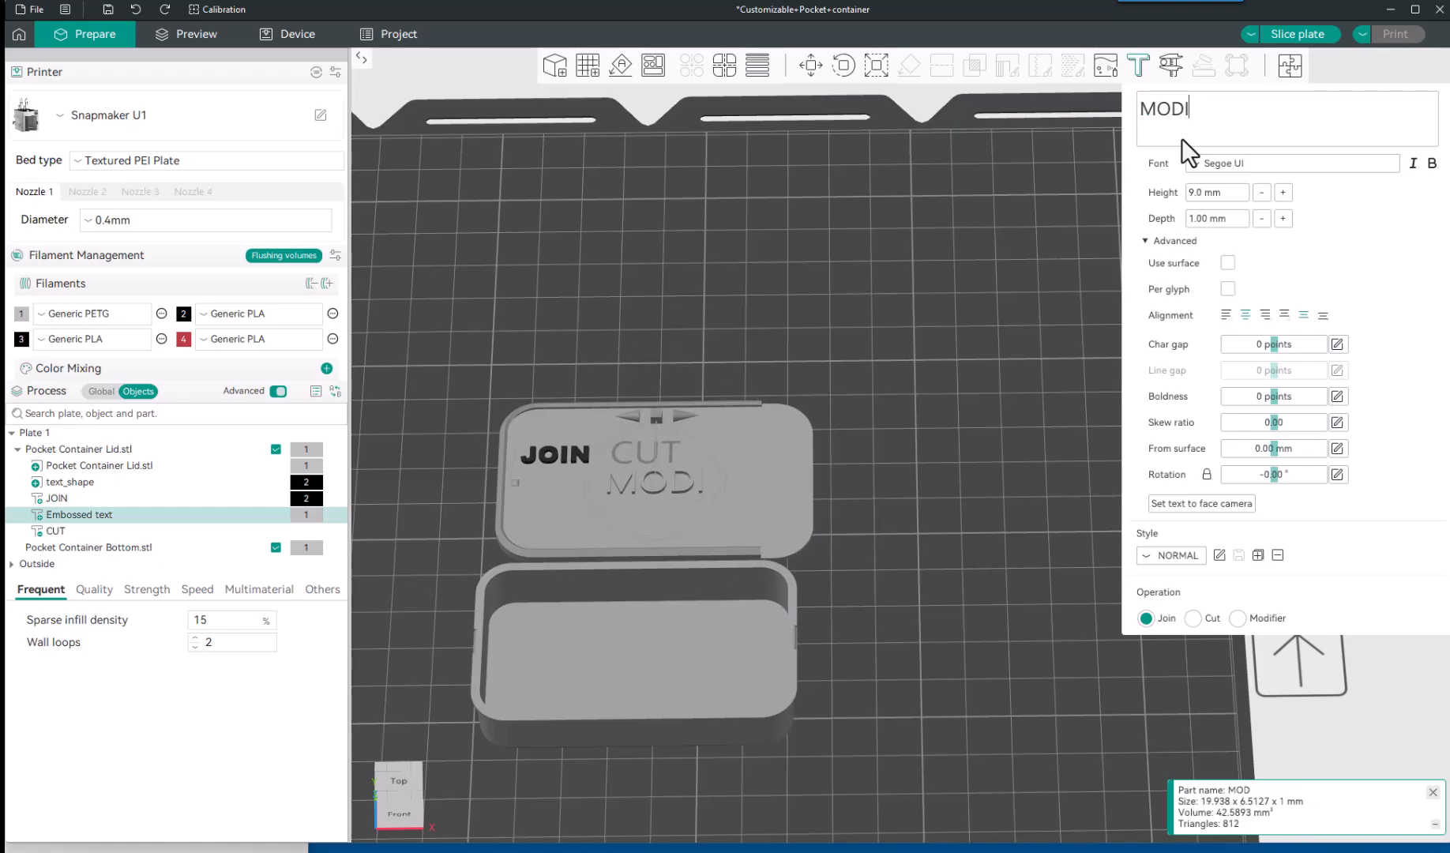
{"action": "type", "text": "FIER"}
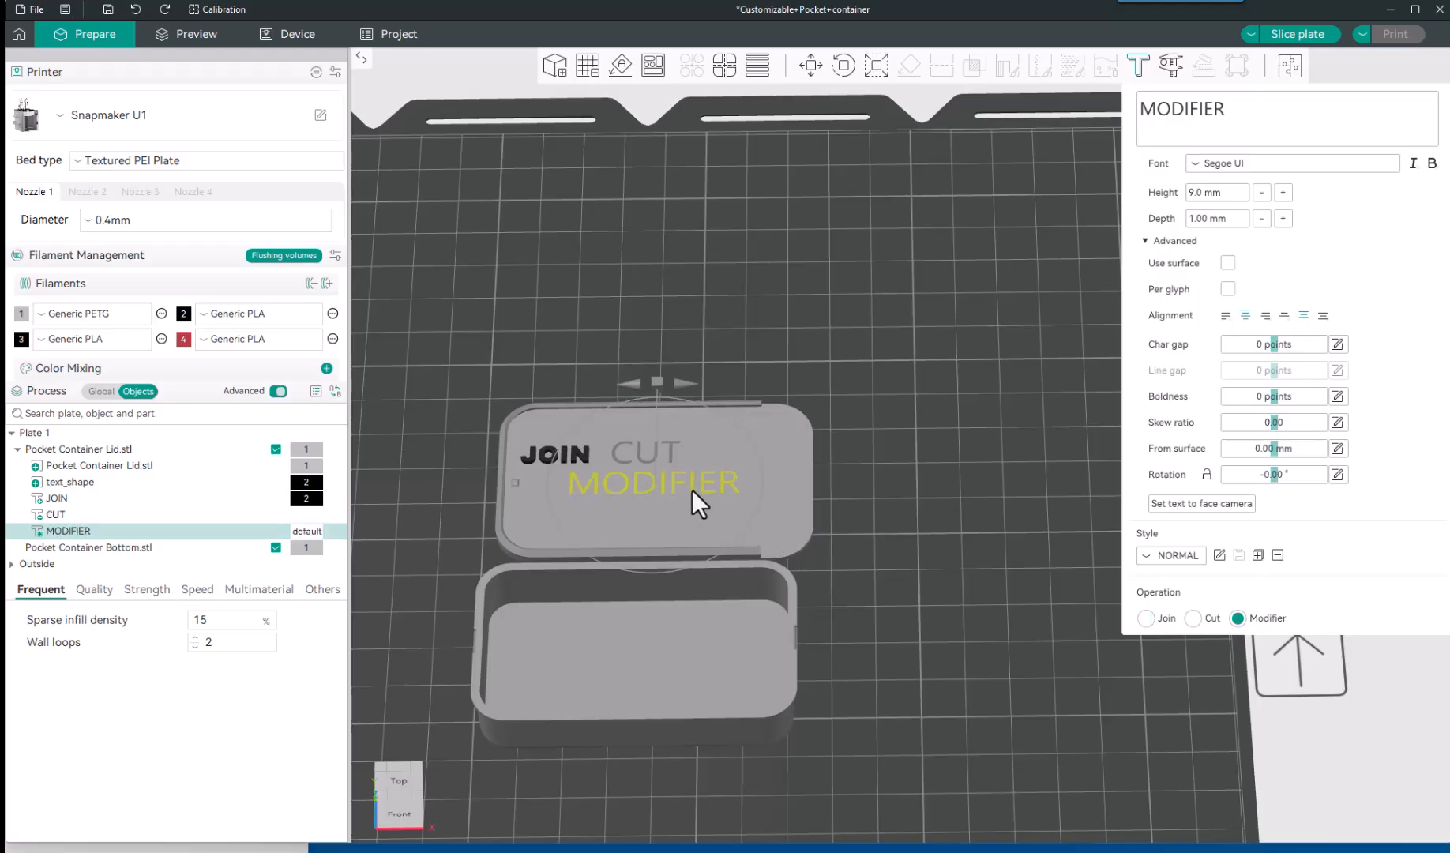
Move the MODIFIER text slightly down and to the right on the lid's flat face, below CUT, and deselect it.
{"action": "left_click_drag", "start_coordinate": [692, 489], "coordinate": [724, 508]}
{"action": "scroll", "coordinate": [944, 454], "scroll_direction": "down", "scroll_amount": 1}
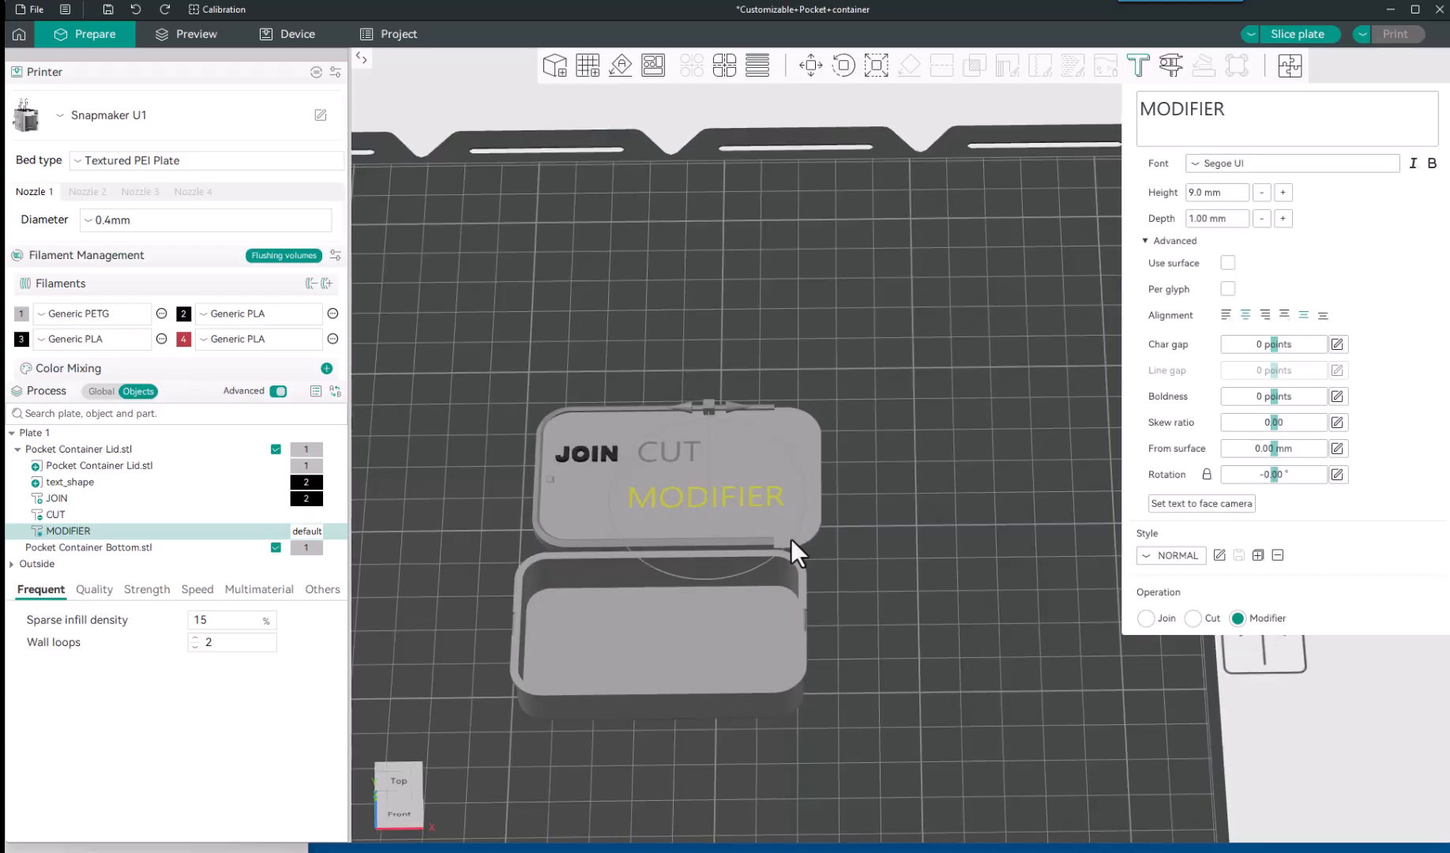
{"action": "scroll", "coordinate": [546, 622], "scroll_direction": "up", "scroll_amount": 1}
{"action": "scroll", "coordinate": [545, 619], "scroll_direction": "up", "scroll_amount": 1}
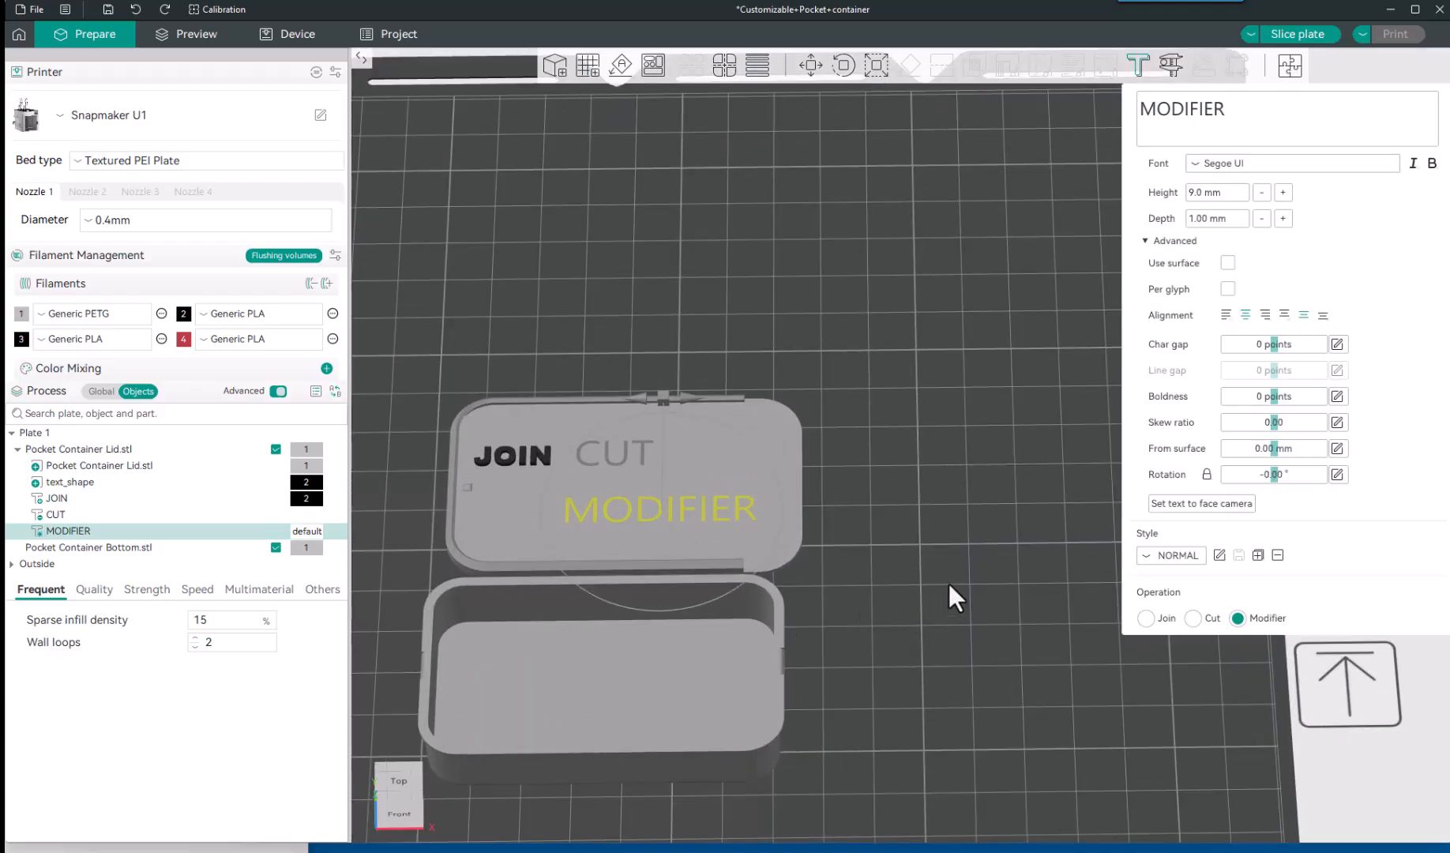
{"action": "middle_click_drag", "start_coordinate": [947, 576], "coordinate": [1018, 511]}
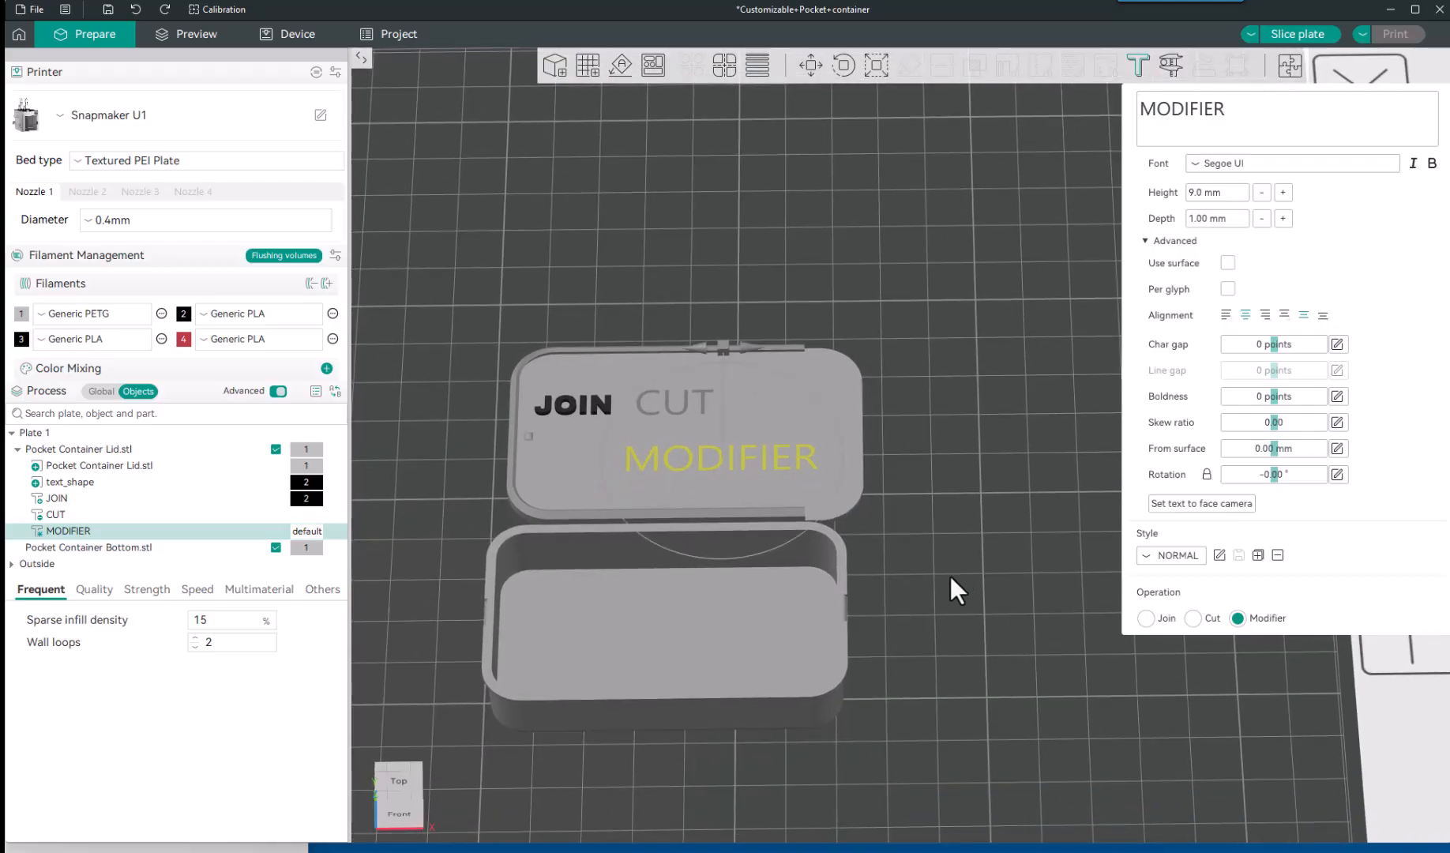
{"action": "middle_click_drag", "start_coordinate": [950, 575], "coordinate": [998, 539]}
{"action": "scroll", "coordinate": [695, 553], "scroll_direction": "up", "scroll_amount": 1}
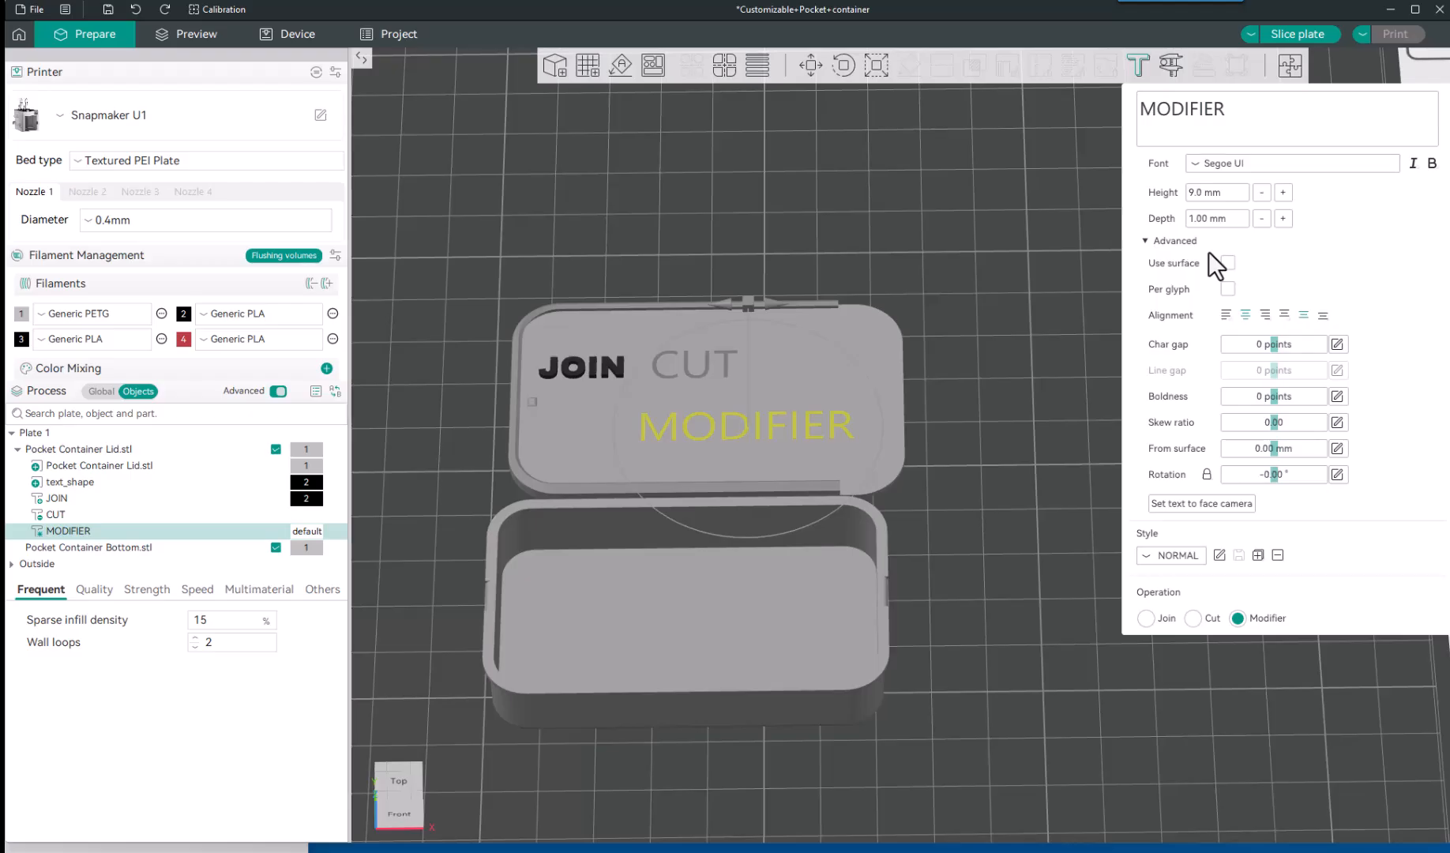
{"action": "left_click", "coordinate": [1056, 431]}
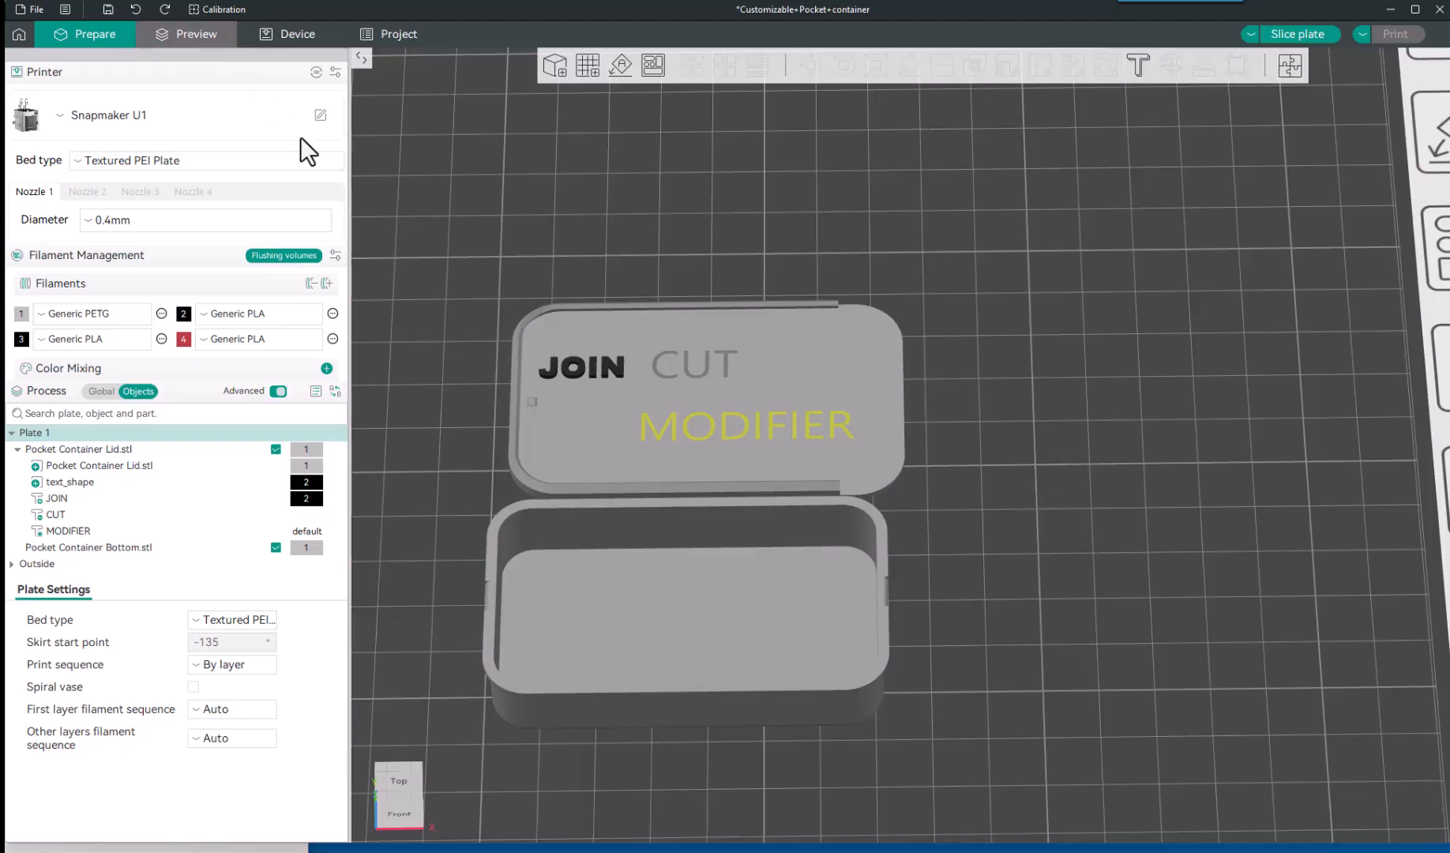
Slice the plate and inspect the lid's texts from above before returning to the model preparation view.
{"action": "key", "text": "ctrl+r"}
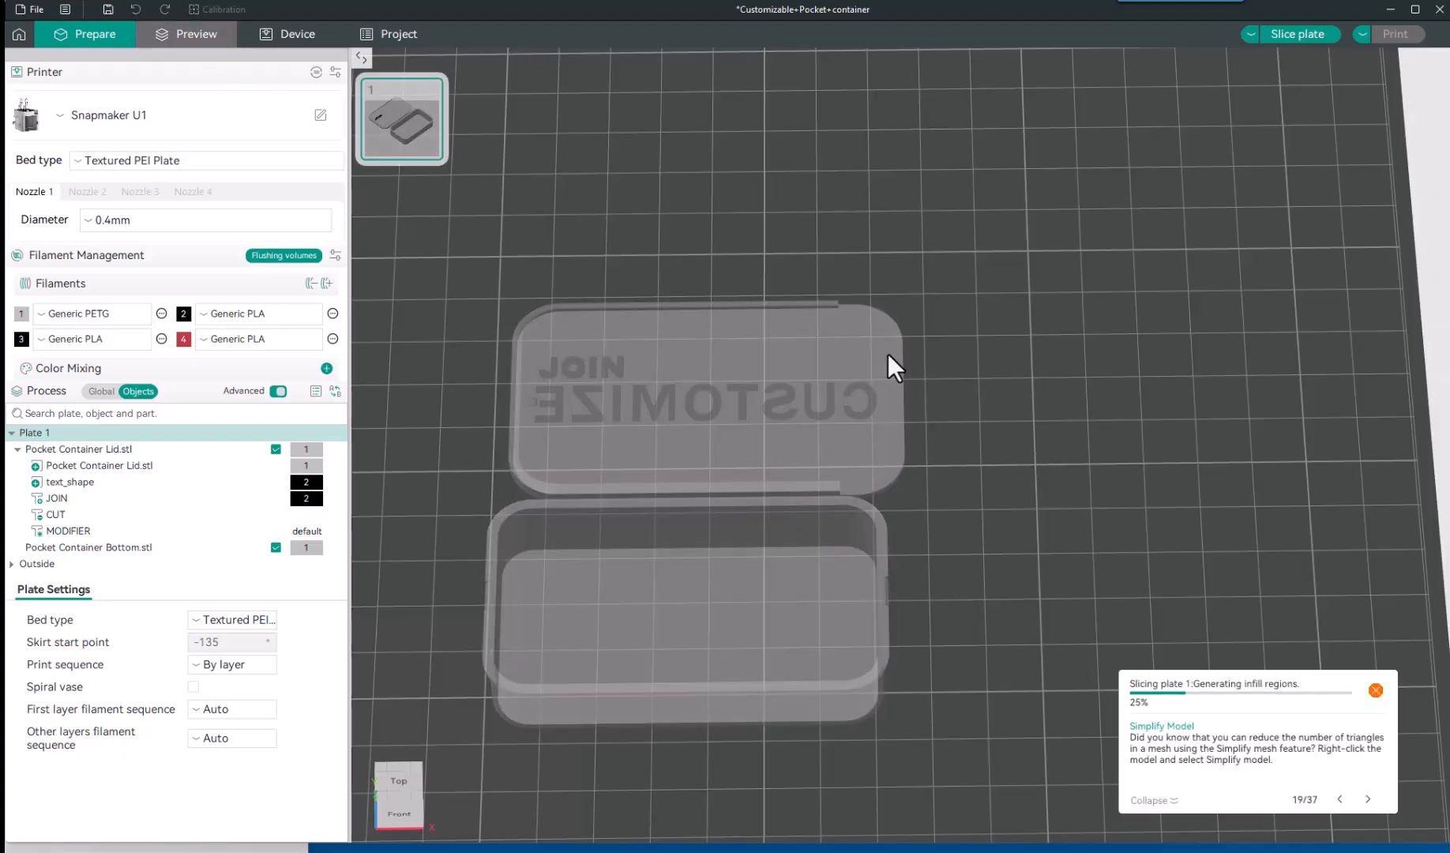
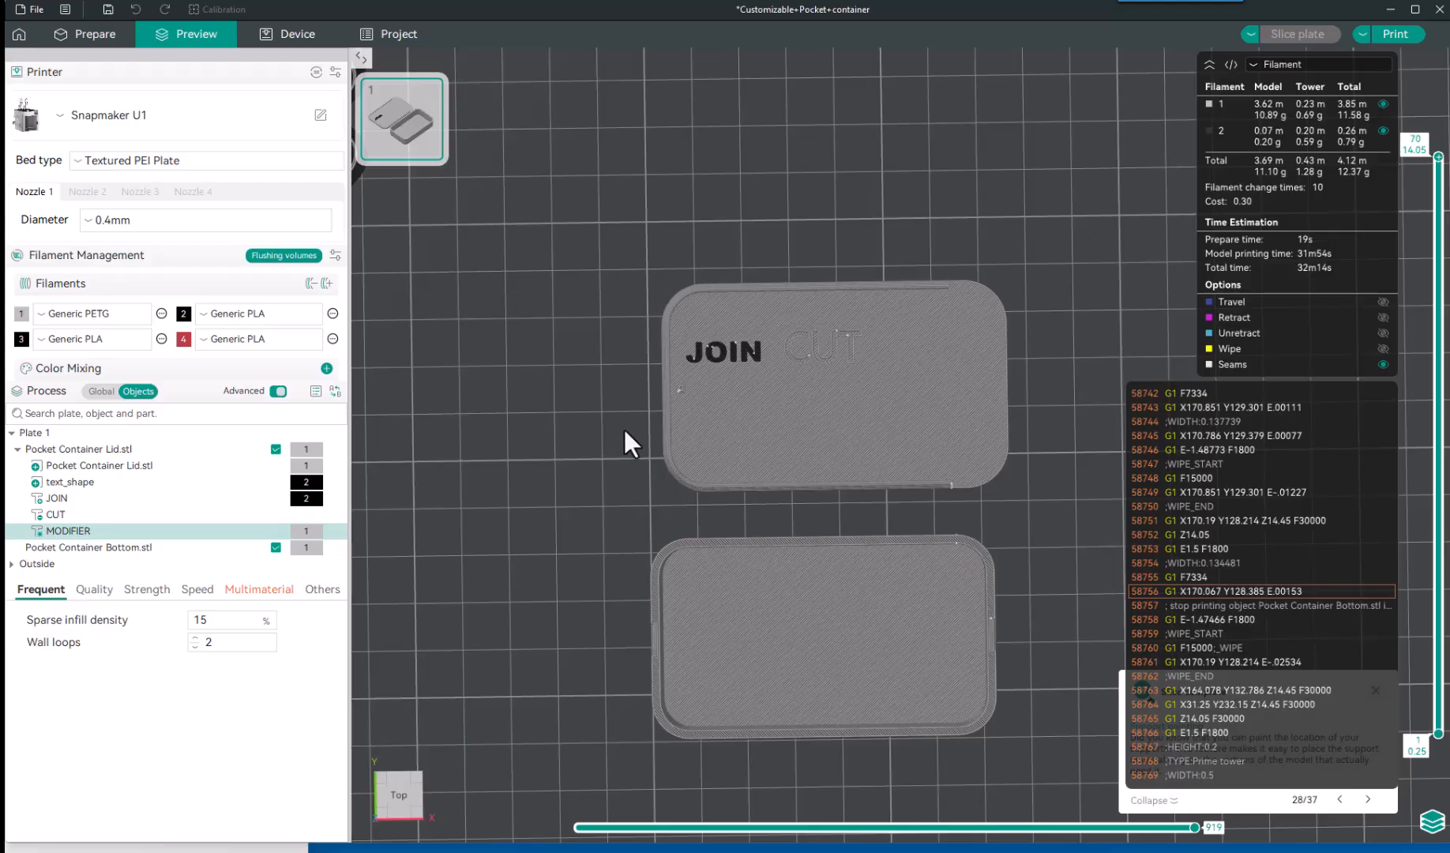
{"action": "scroll", "coordinate": [800, 358], "scroll_direction": "up", "scroll_amount": 3}
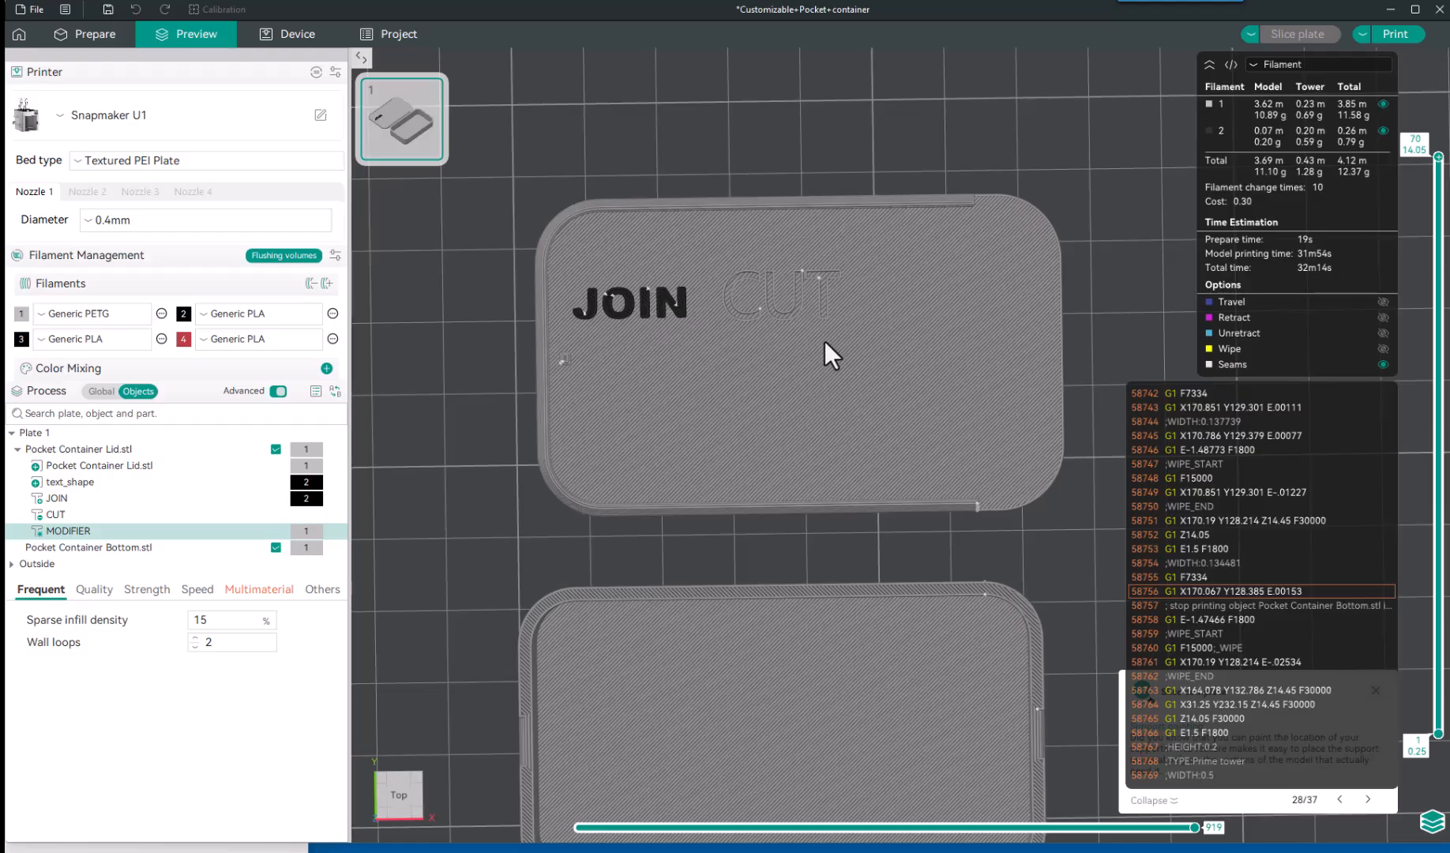
{"action": "left_click", "coordinate": [85, 34]}
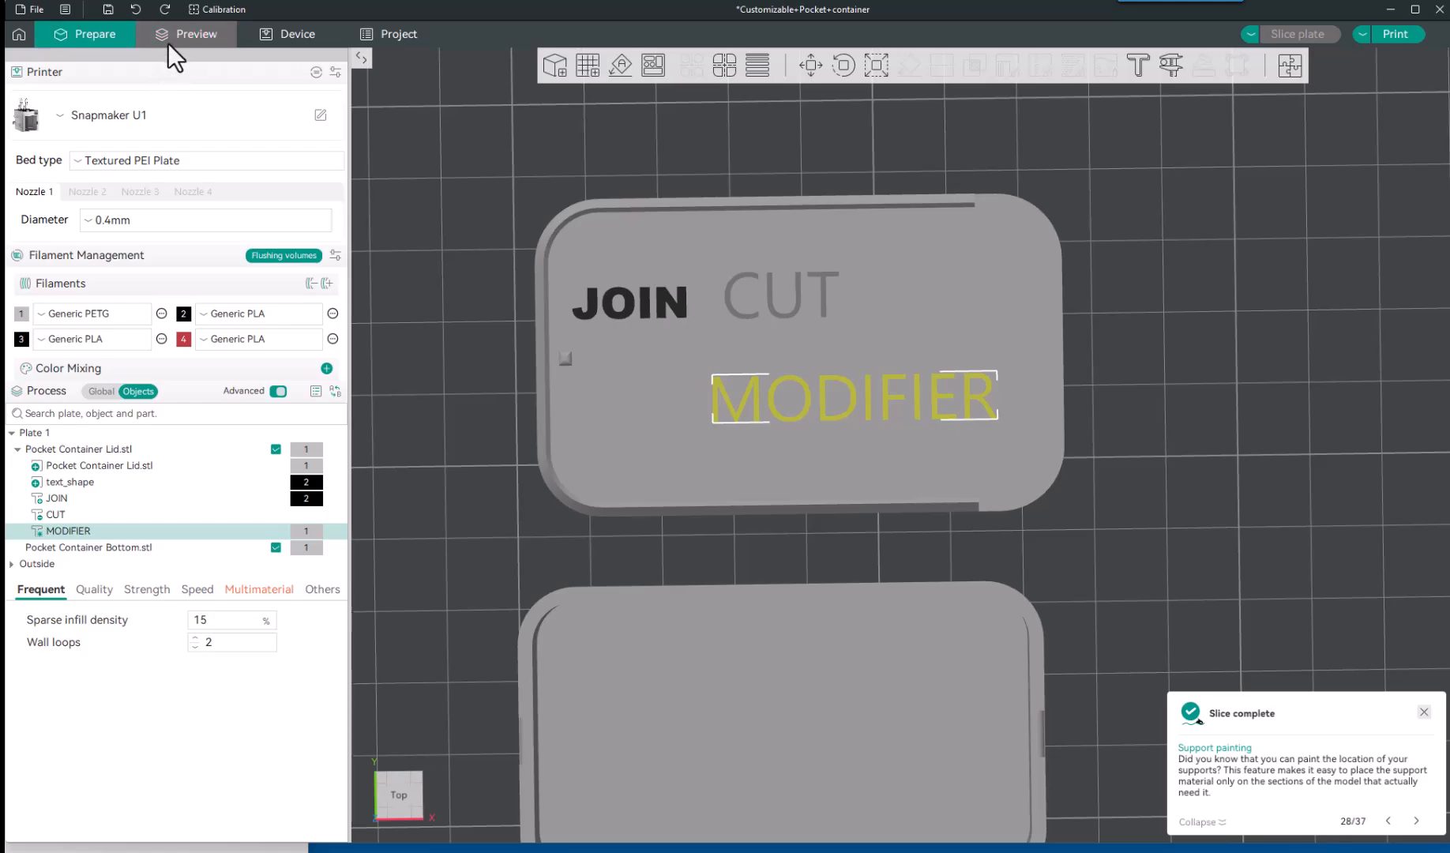
Assign filament 3, the black Generic PLA, to the MODIFIER text on the pocket container lid and deselect it.
{"action": "left_click", "coordinate": [171, 38]}
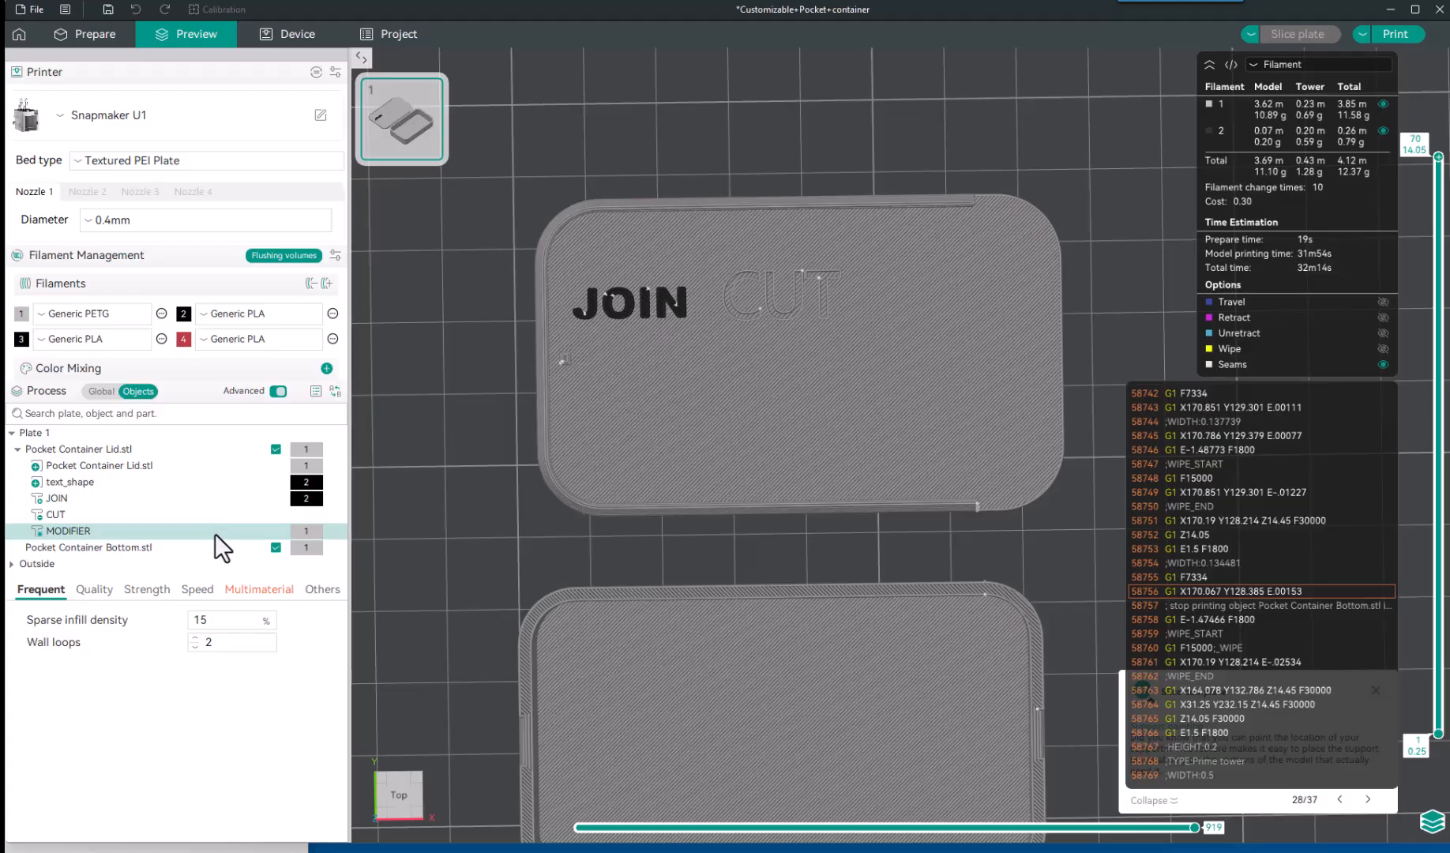
{"action": "left_click", "coordinate": [86, 29]}
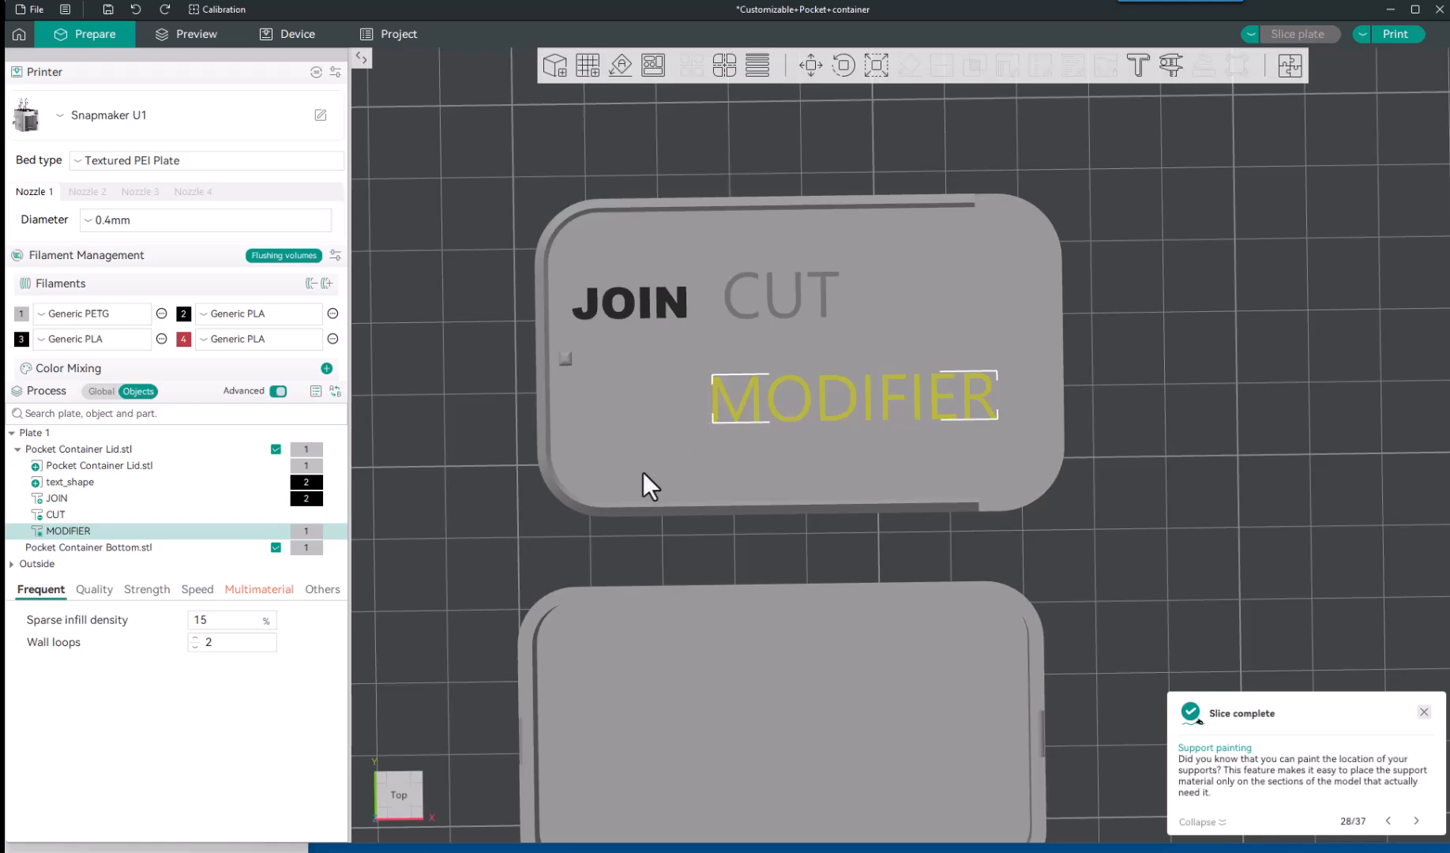
{"action": "right_click", "coordinate": [204, 534]}
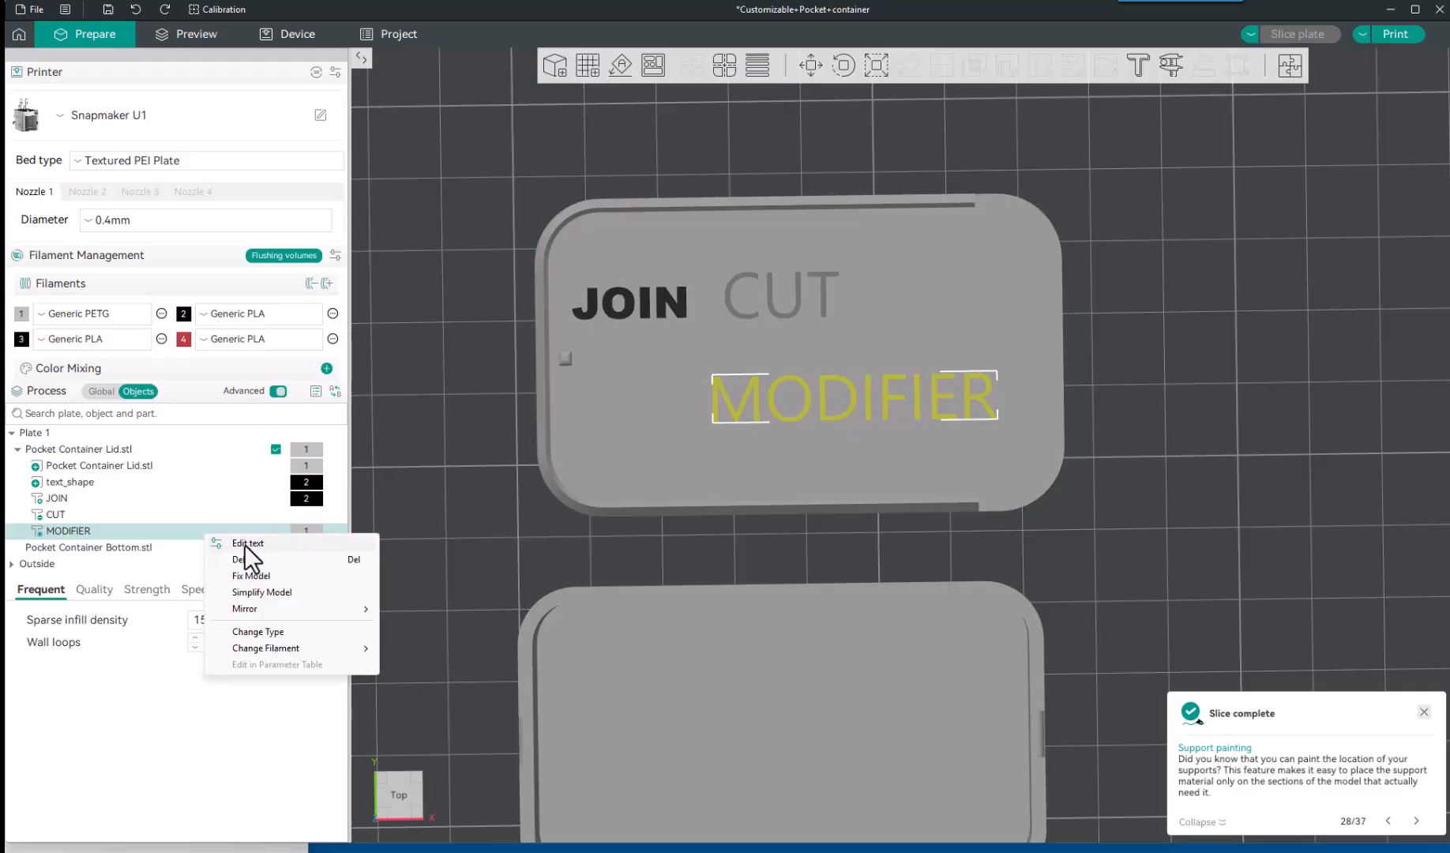
{"action": "mouse_move", "coordinate": [275, 647]}
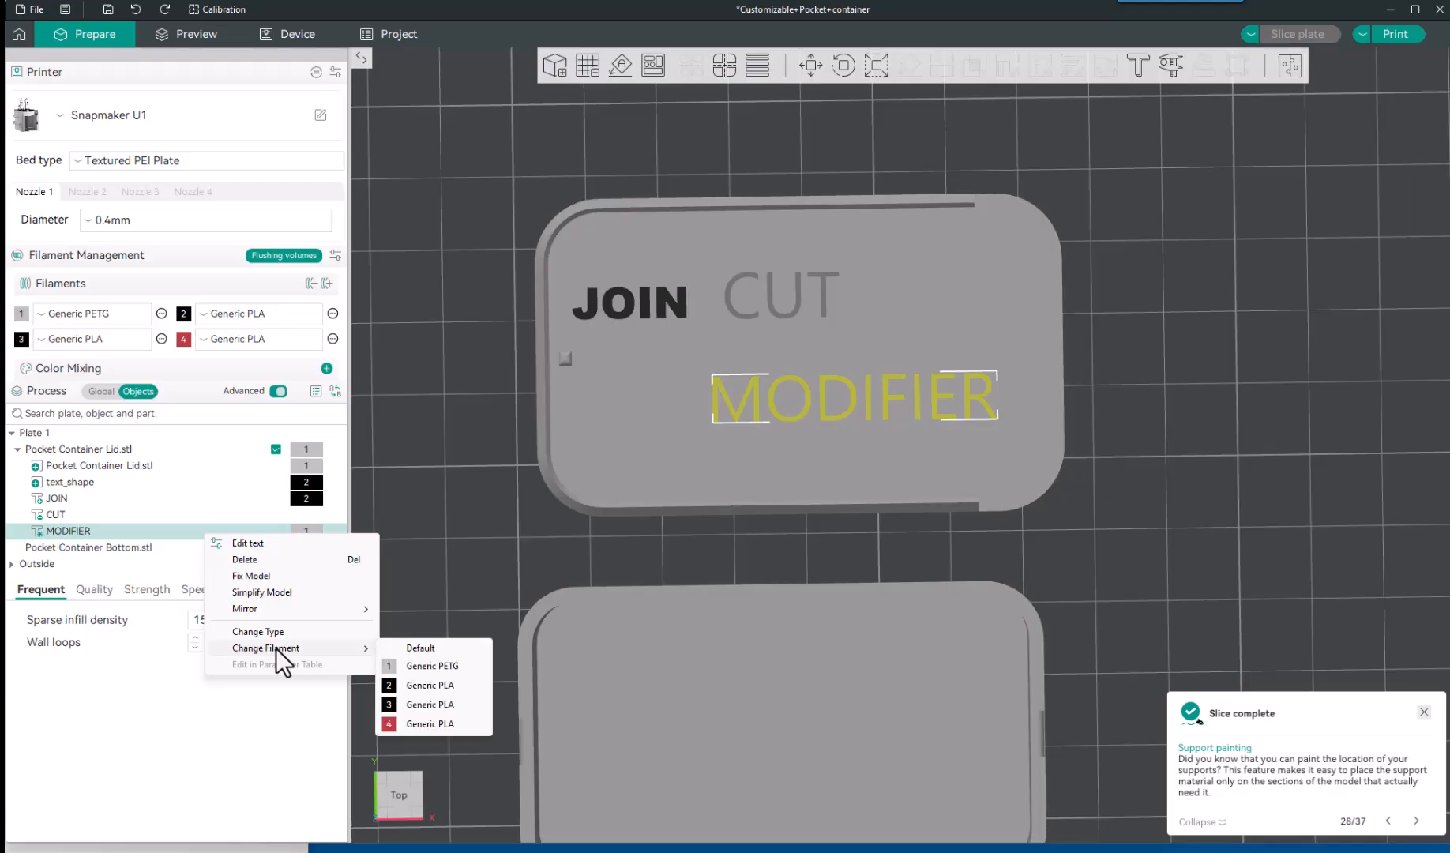
{"action": "left_click", "coordinate": [431, 702]}
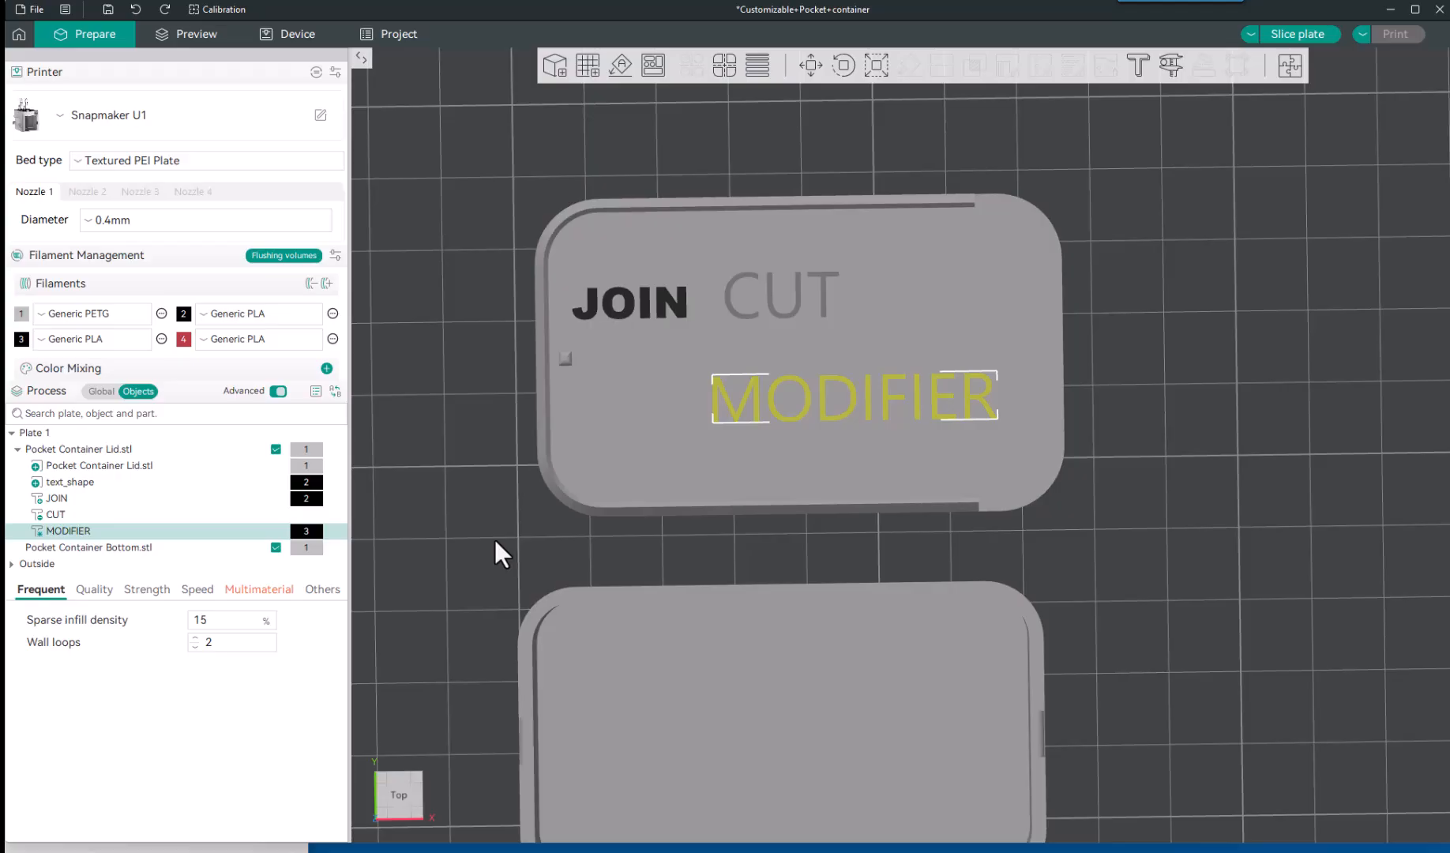
{"action": "scroll", "coordinate": [495, 536], "scroll_direction": "down", "scroll_amount": 3}
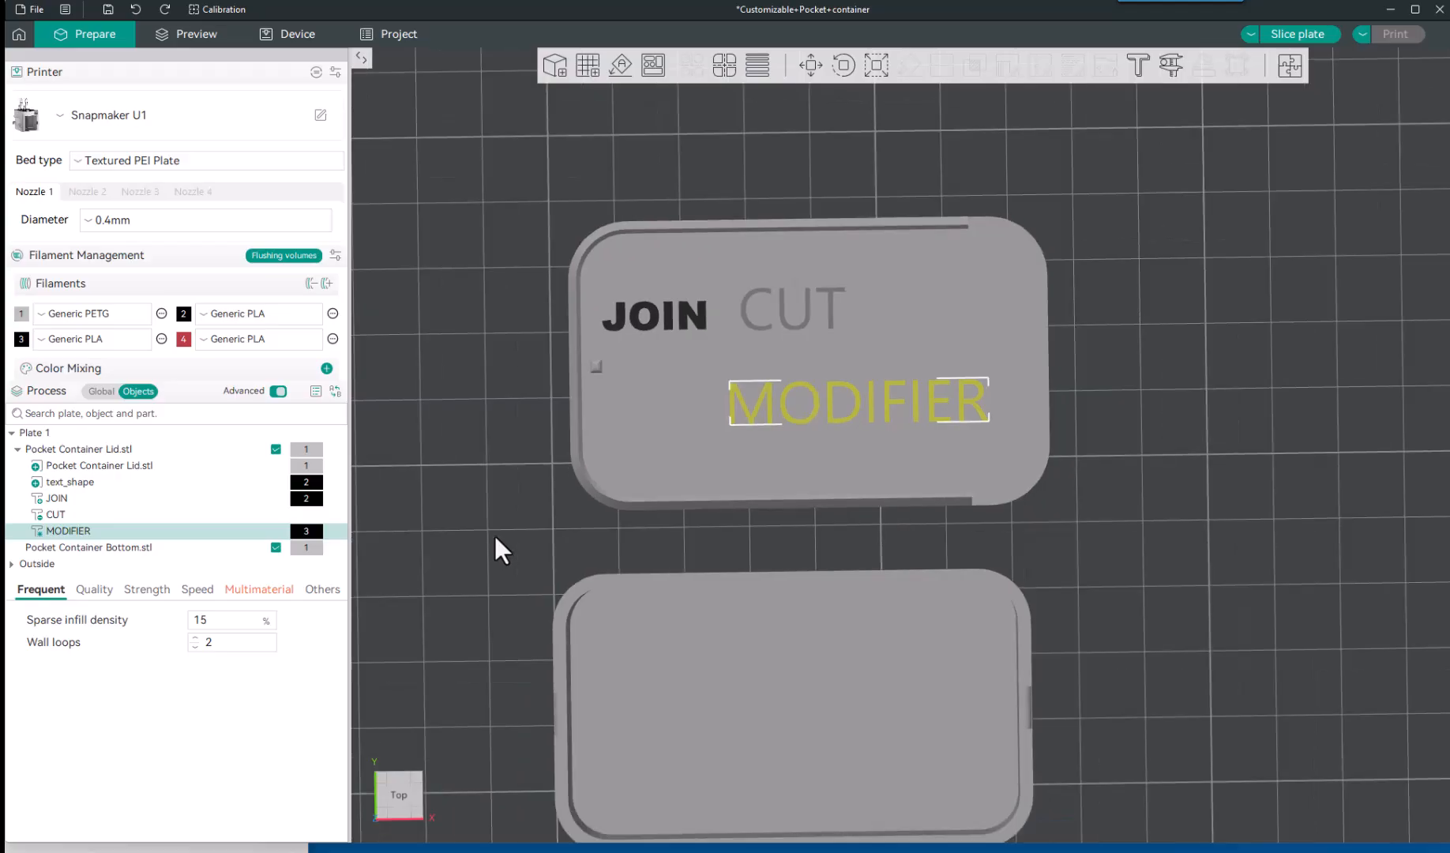
{"action": "scroll", "coordinate": [495, 537], "scroll_direction": "up", "scroll_amount": 1}
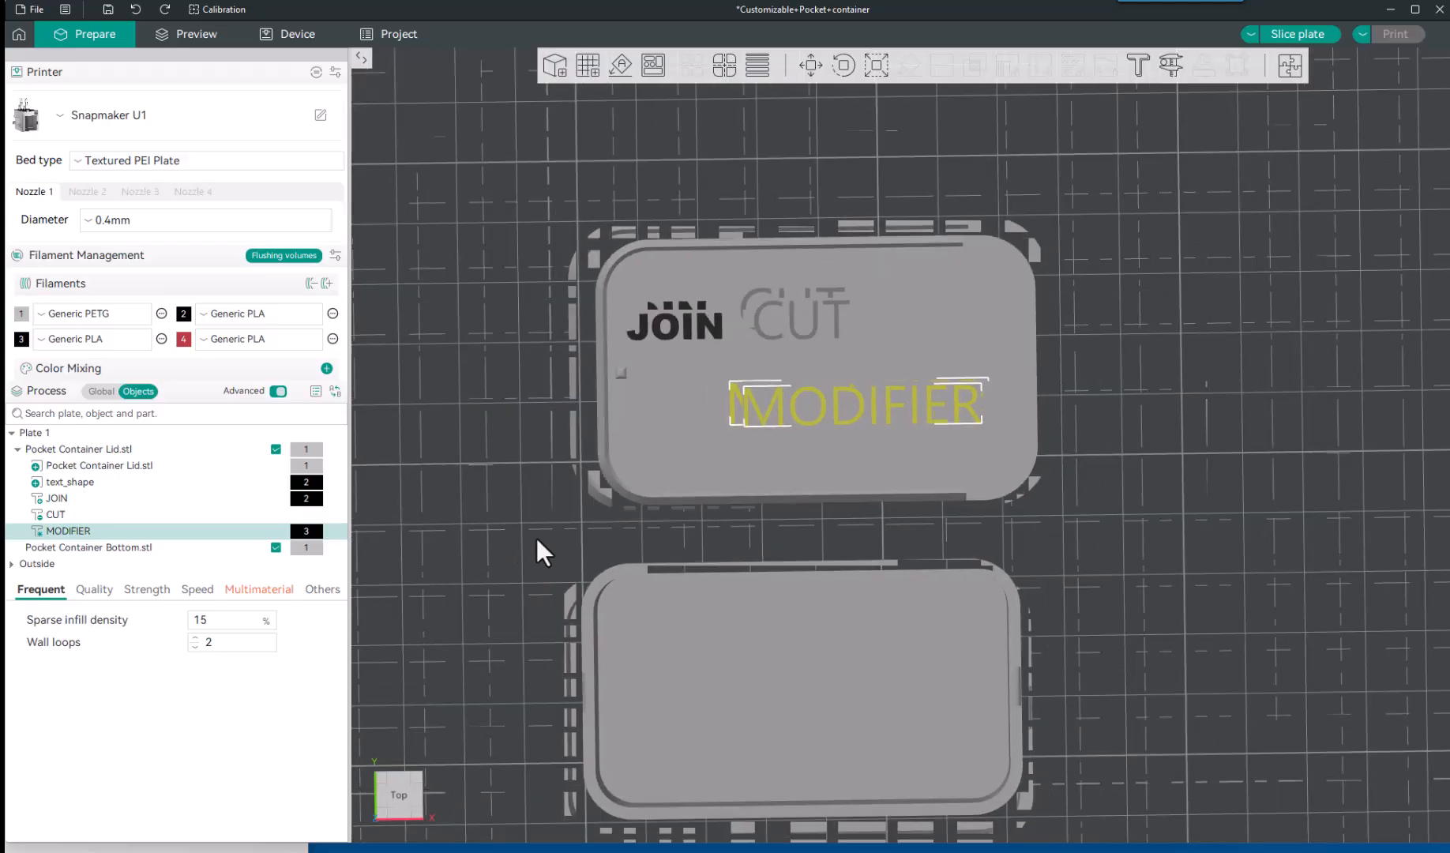
{"action": "left_click", "coordinate": [601, 532]}
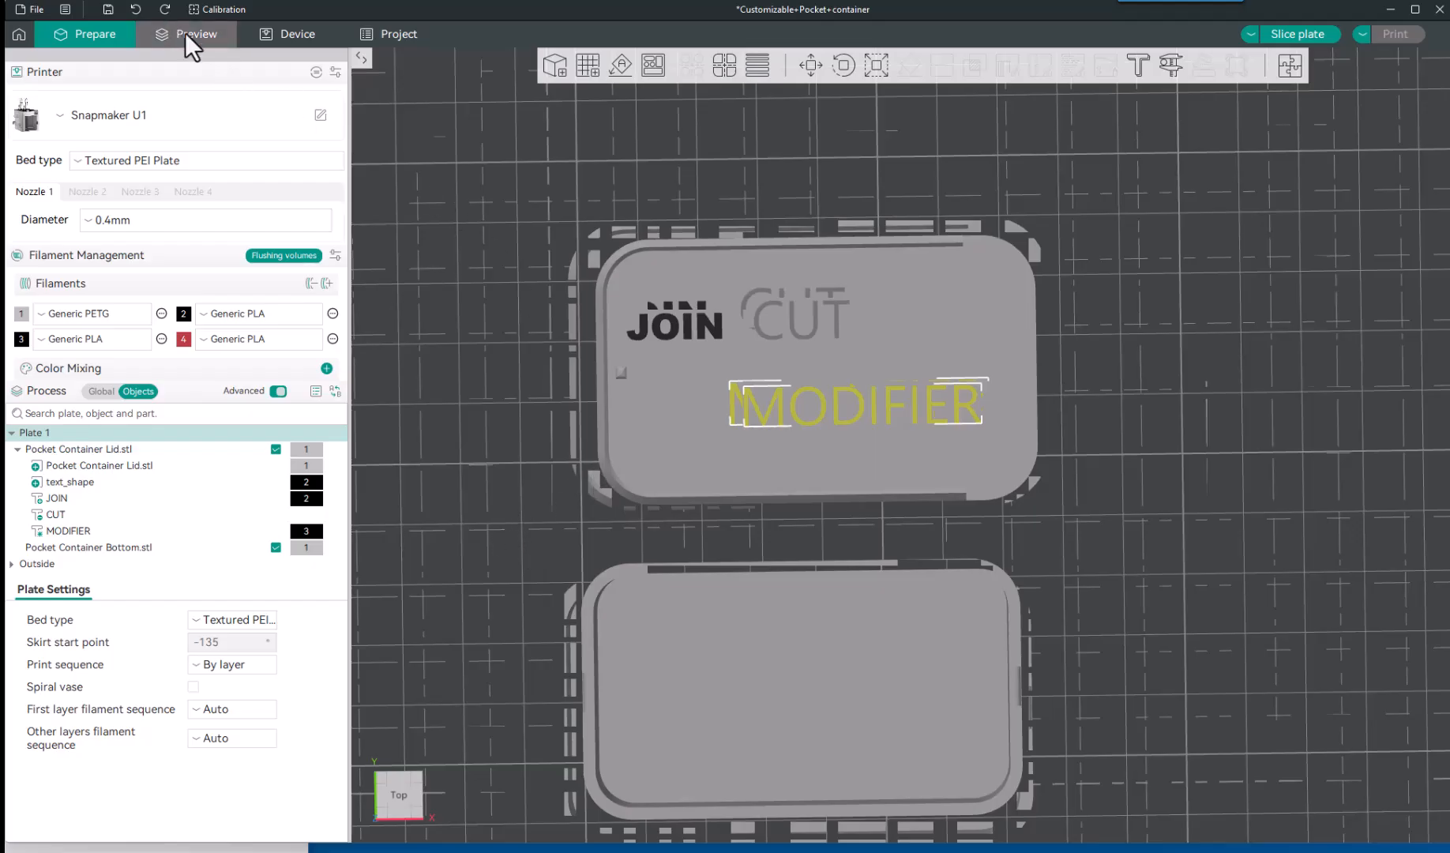
Slice the plate and examine up close how the MODIFIER text prints on the lid compared with JOIN and CUT.
{"action": "key", "text": "ctrl+r"}
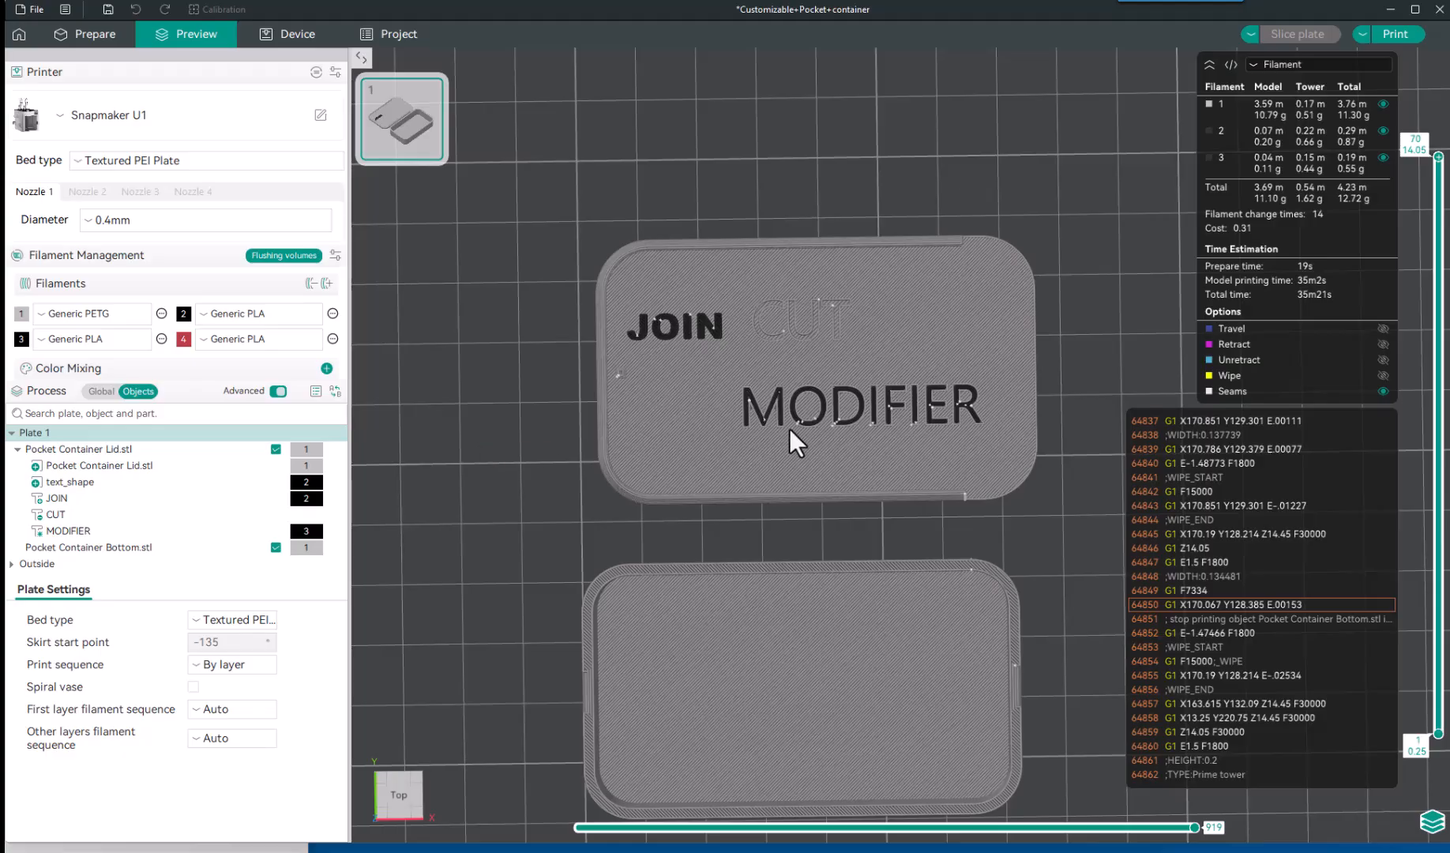
{"action": "scroll", "coordinate": [790, 430], "scroll_direction": "up", "scroll_amount": 2}
{"action": "scroll", "coordinate": [790, 432], "scroll_direction": "up", "scroll_amount": 3}
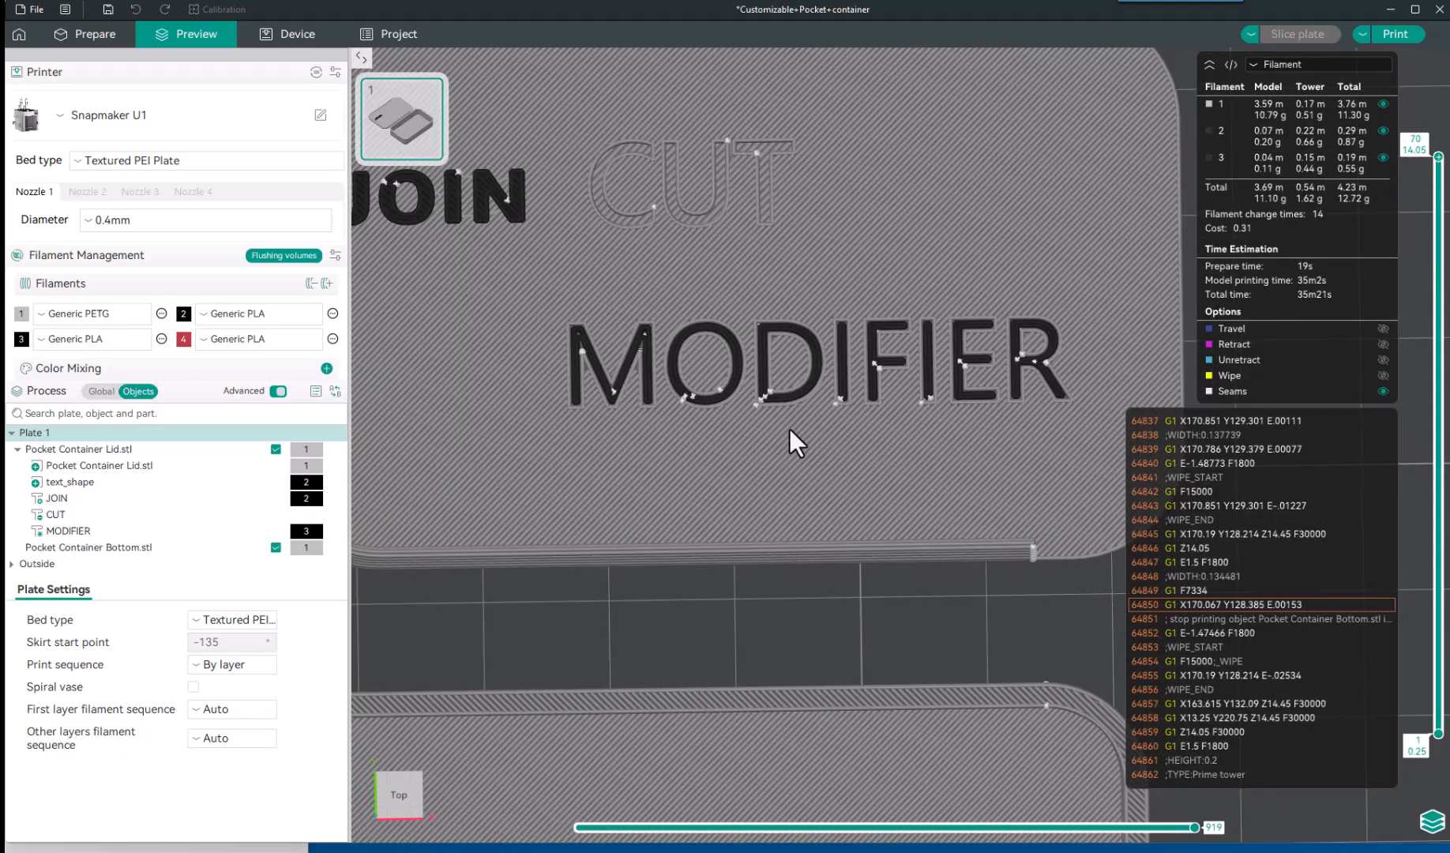
{"action": "scroll", "coordinate": [796, 416], "scroll_direction": "down", "scroll_amount": 2}
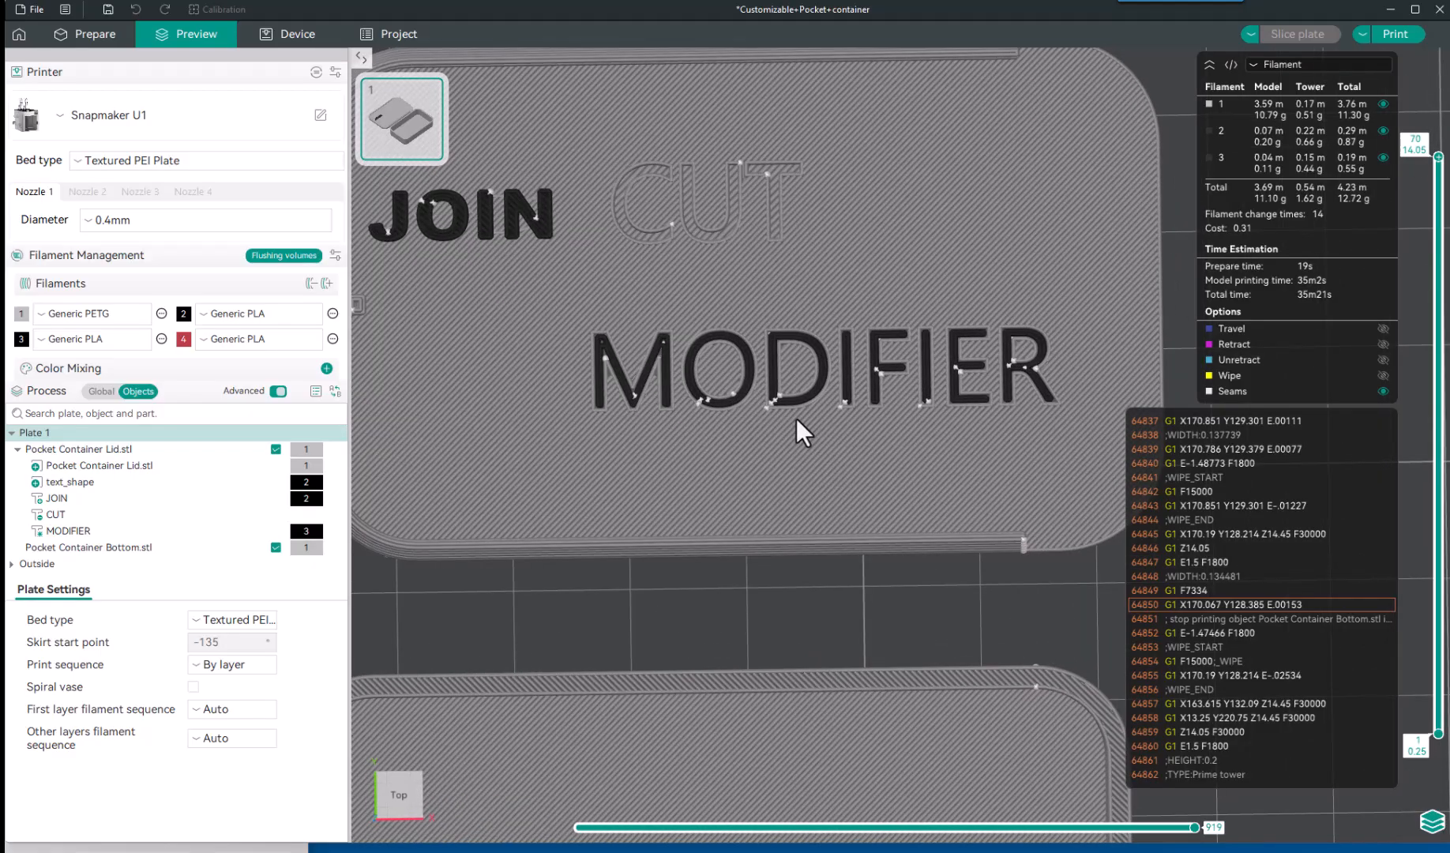
{"action": "scroll", "coordinate": [796, 414], "scroll_direction": "up", "scroll_amount": 3}
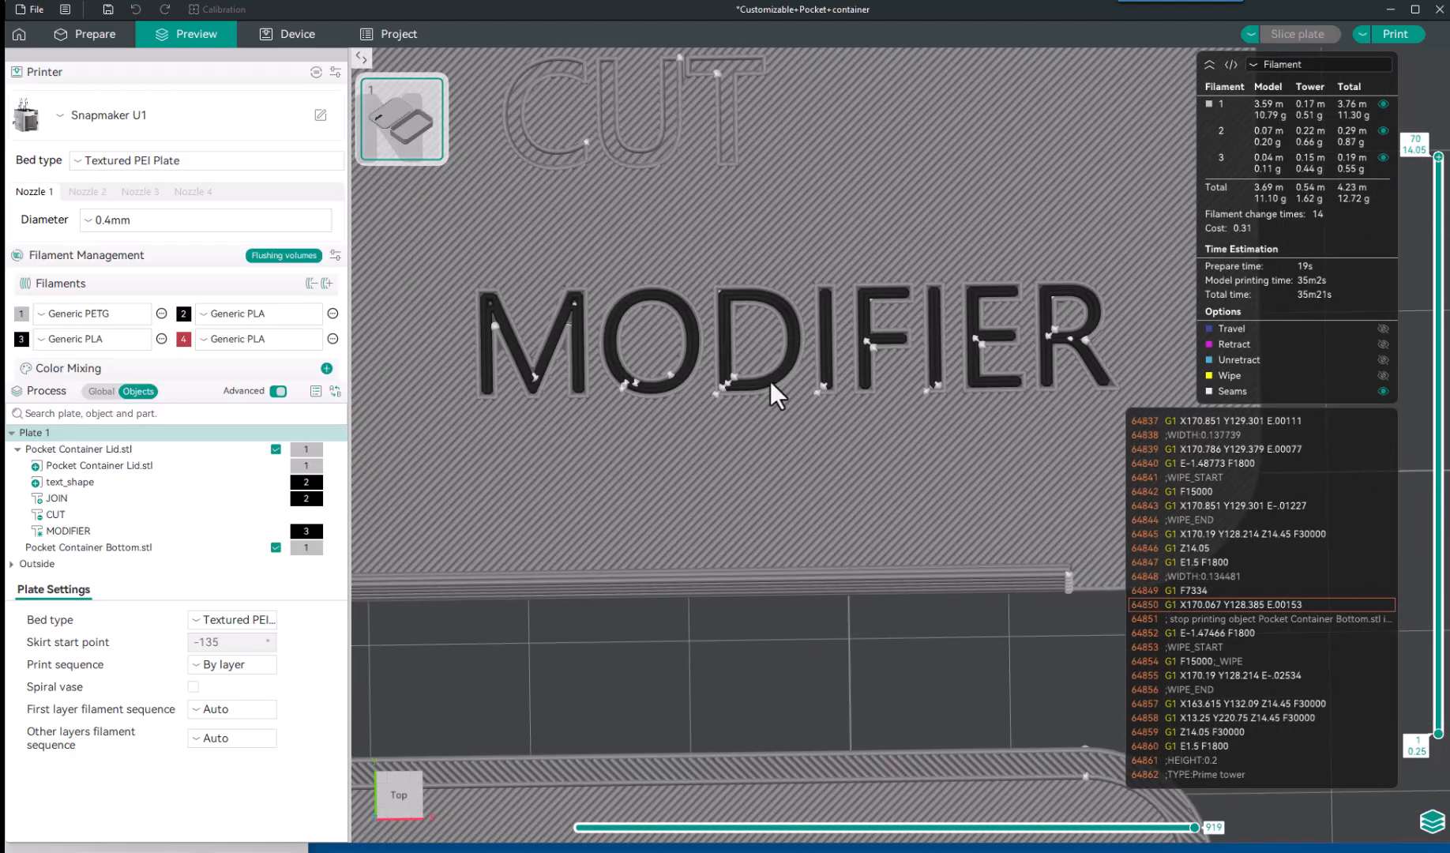
{"action": "scroll", "coordinate": [797, 405], "scroll_direction": "down", "scroll_amount": 3}
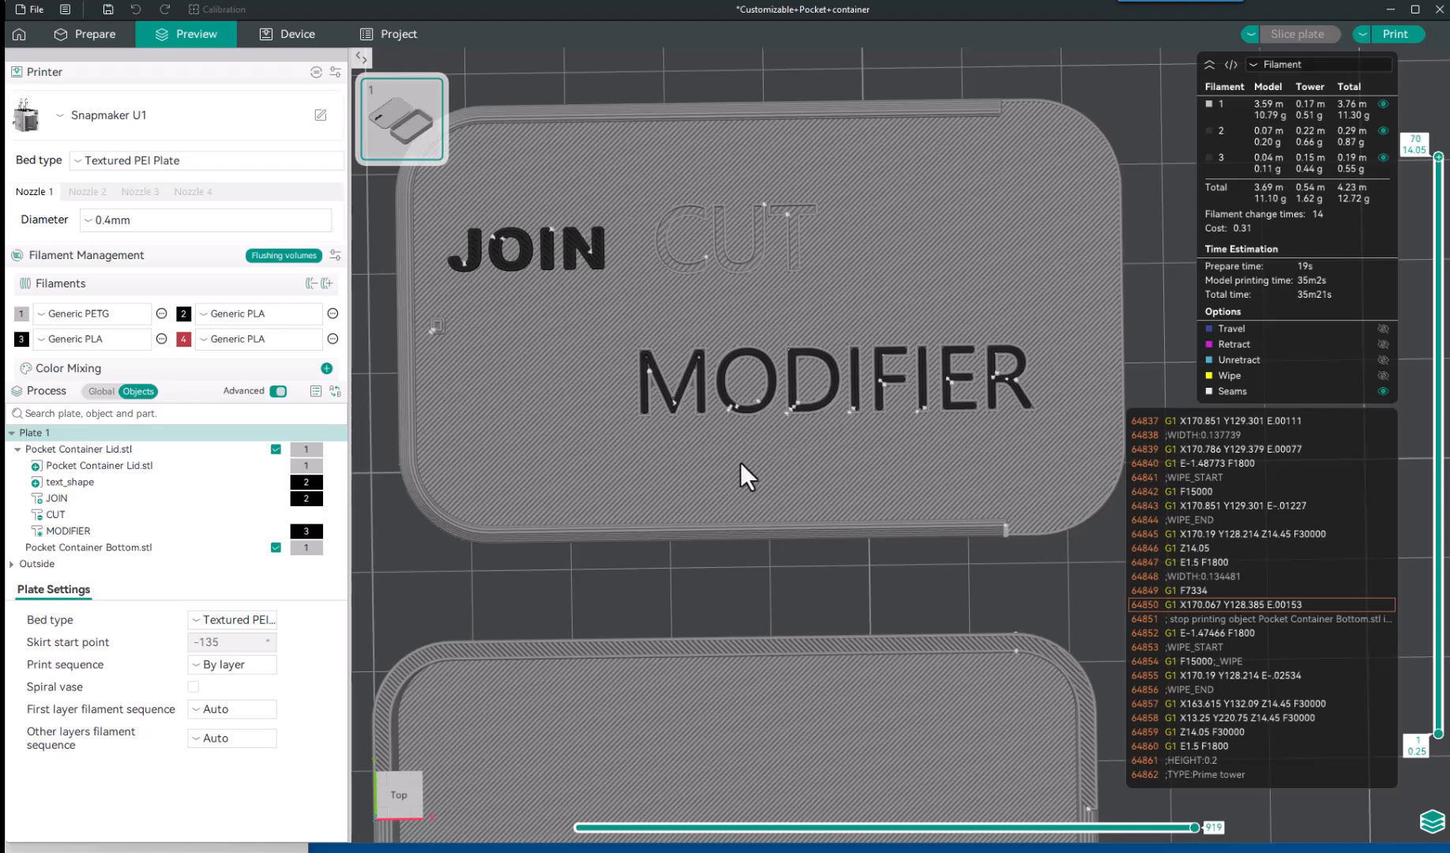
{"action": "scroll", "coordinate": [740, 450], "scroll_direction": "down", "scroll_amount": 4}
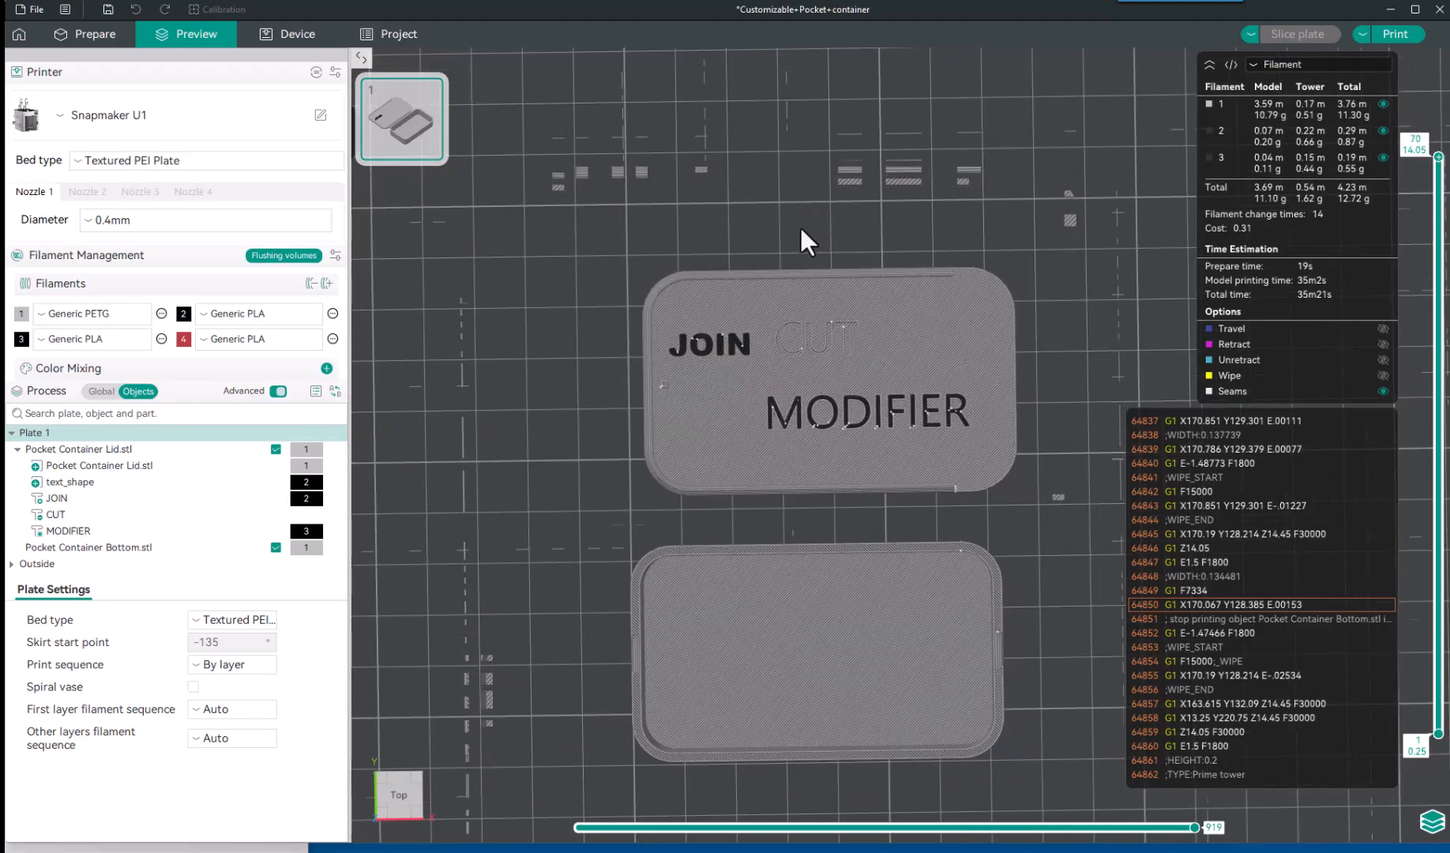
Inspect the sliced lid's underside where the MODIFIER text overlaps CUSTOMIZE, and return to an overview from above.
{"action": "left_click_drag", "start_coordinate": [801, 258], "coordinate": [788, 149]}
{"action": "left_click_drag", "start_coordinate": [866, 711], "coordinate": [954, 644]}
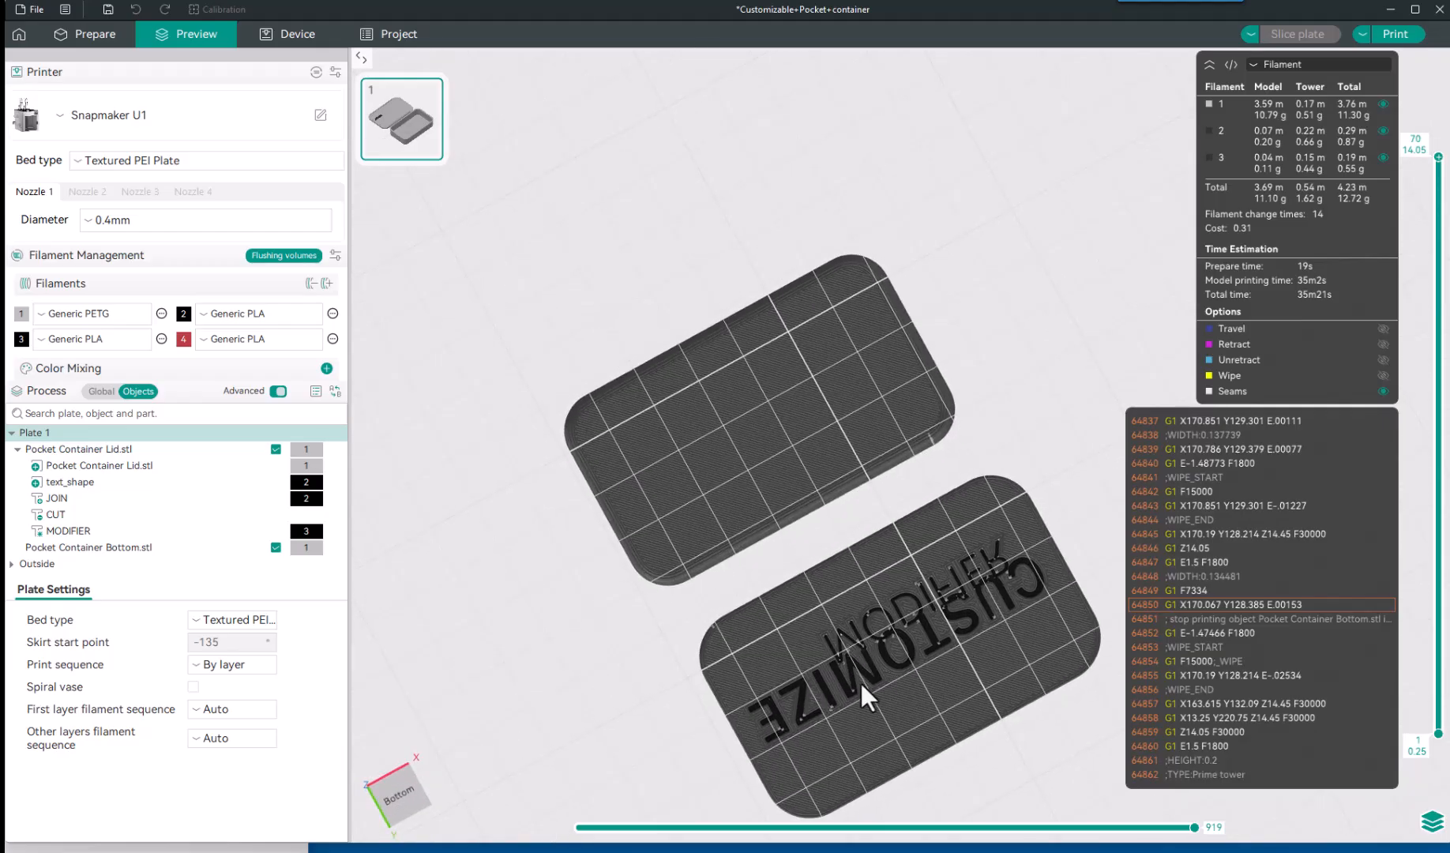
{"action": "scroll", "coordinate": [782, 537], "scroll_direction": "down", "scroll_amount": 3}
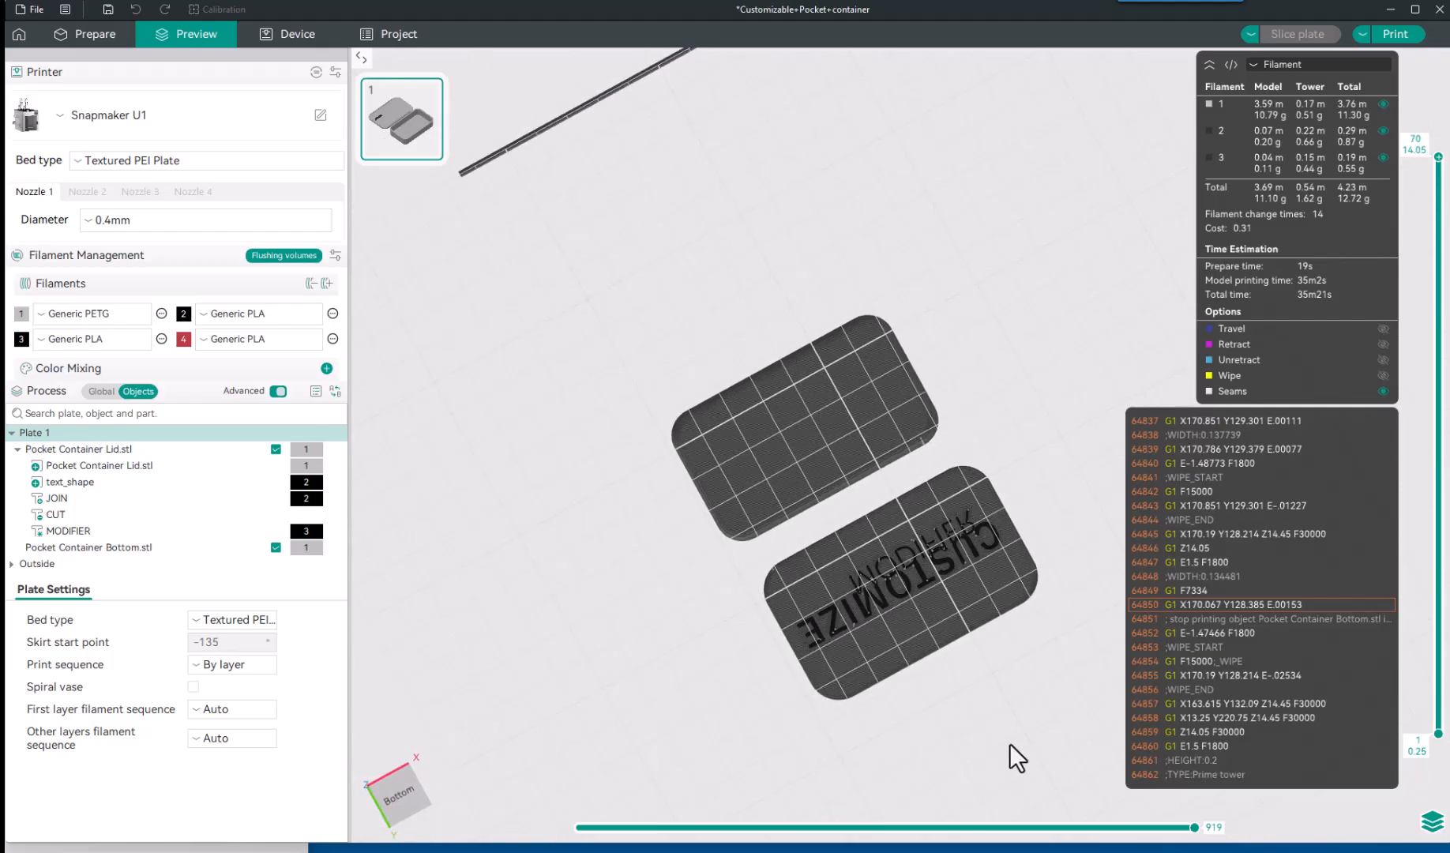
{"action": "right_click_drag", "start_coordinate": [1009, 743], "coordinate": [918, 561]}
{"action": "scroll", "coordinate": [725, 400], "scroll_direction": "up", "scroll_amount": 5}
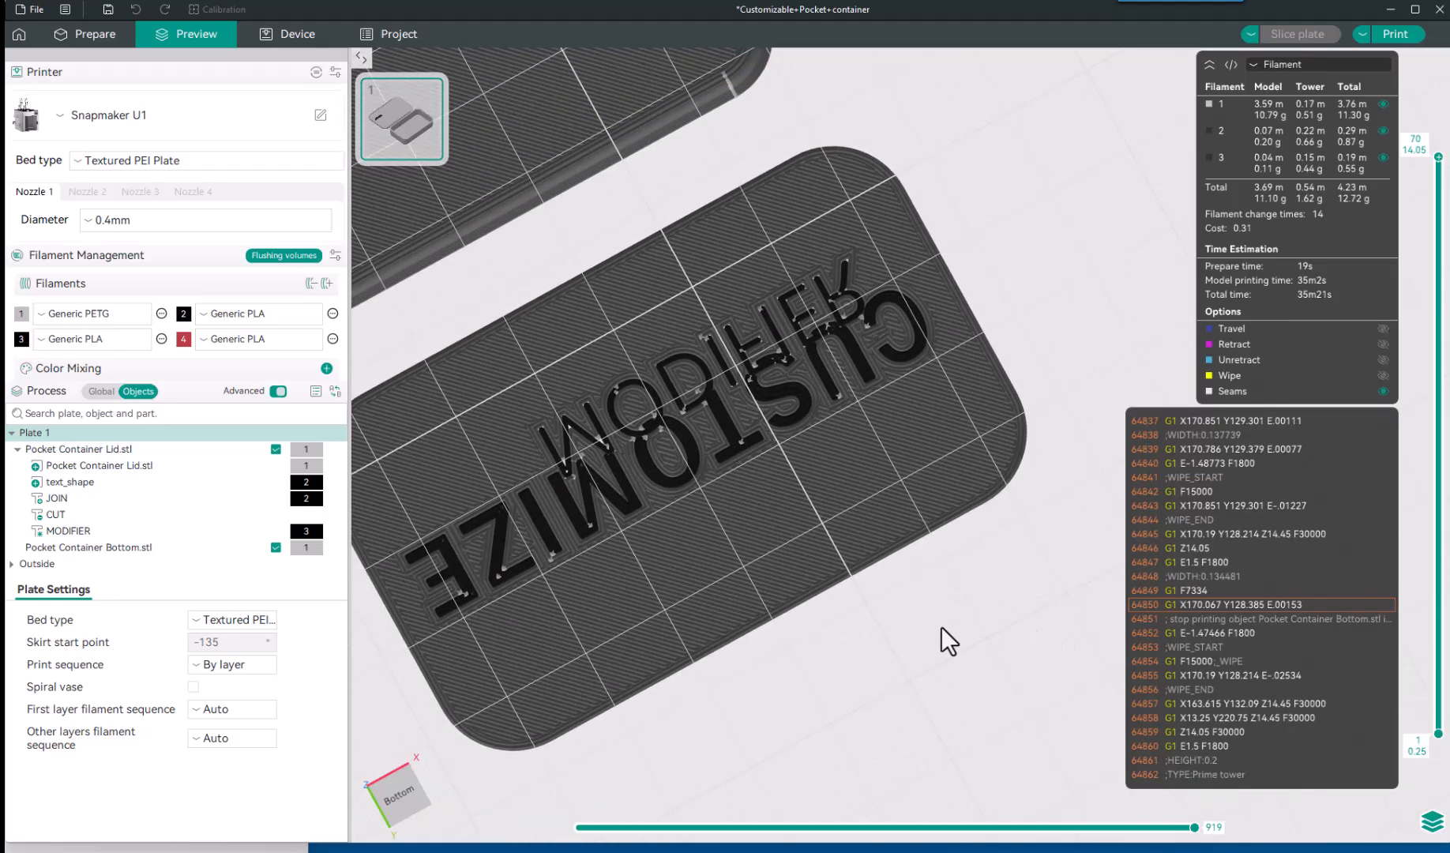
{"action": "left_click_drag", "start_coordinate": [942, 626], "coordinate": [946, 658]}
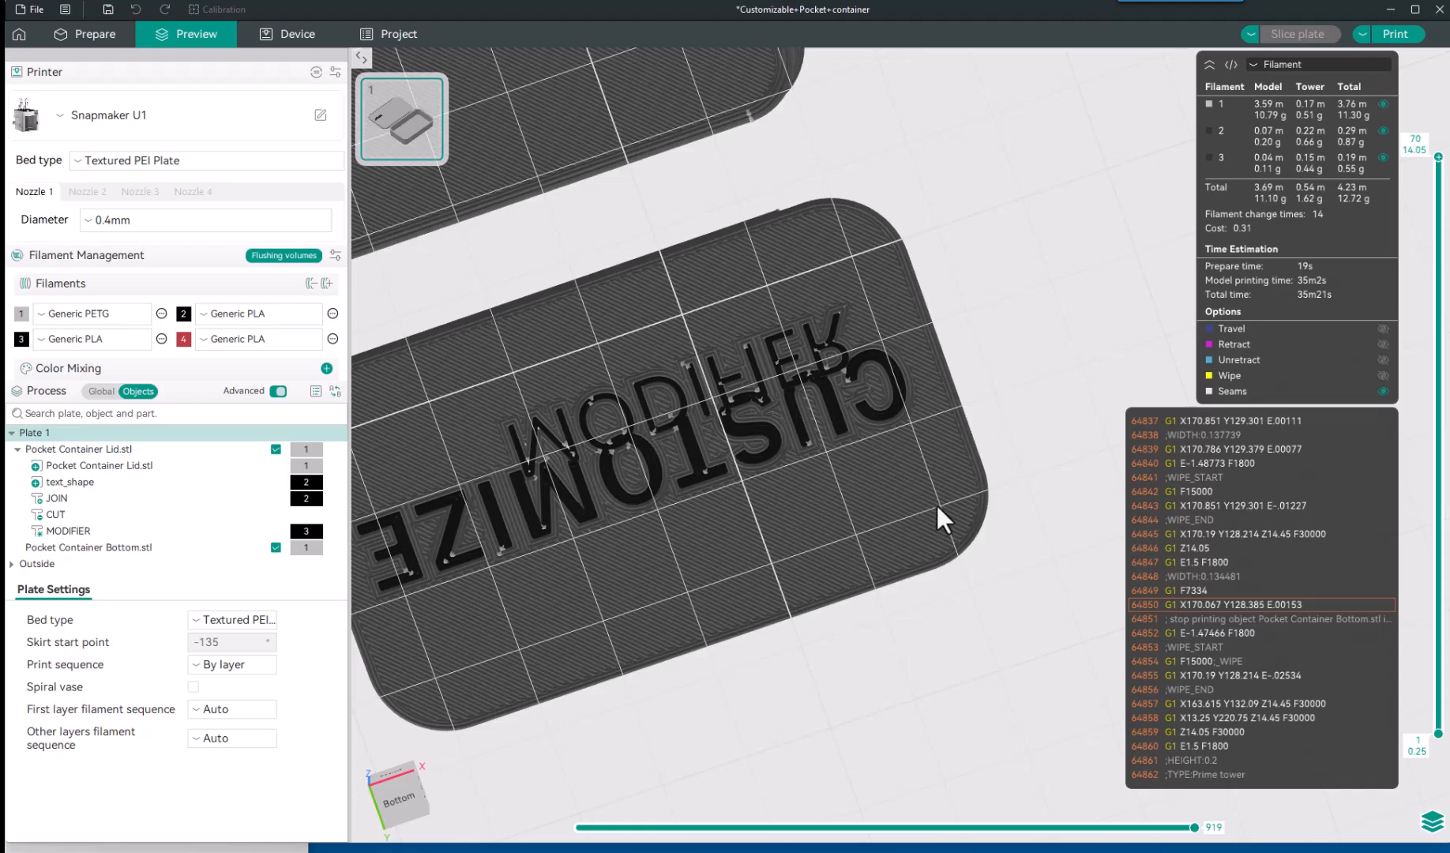
{"action": "left_click_drag", "start_coordinate": [1001, 416], "coordinate": [1021, 556]}
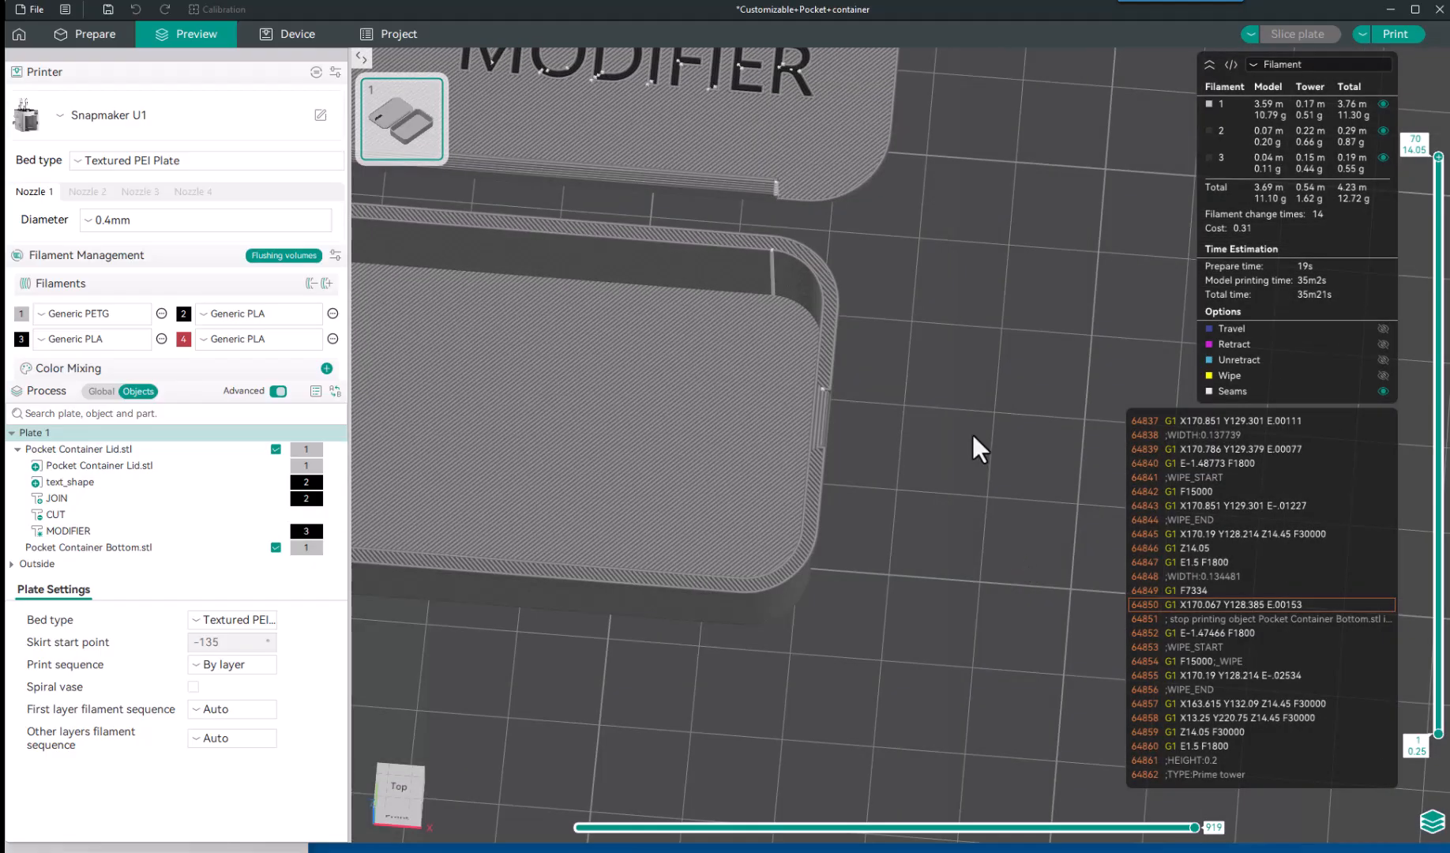
{"action": "scroll", "coordinate": [980, 451], "scroll_direction": "down", "scroll_amount": 5}
{"action": "scroll", "coordinate": [628, 168], "scroll_direction": "up", "scroll_amount": 2}
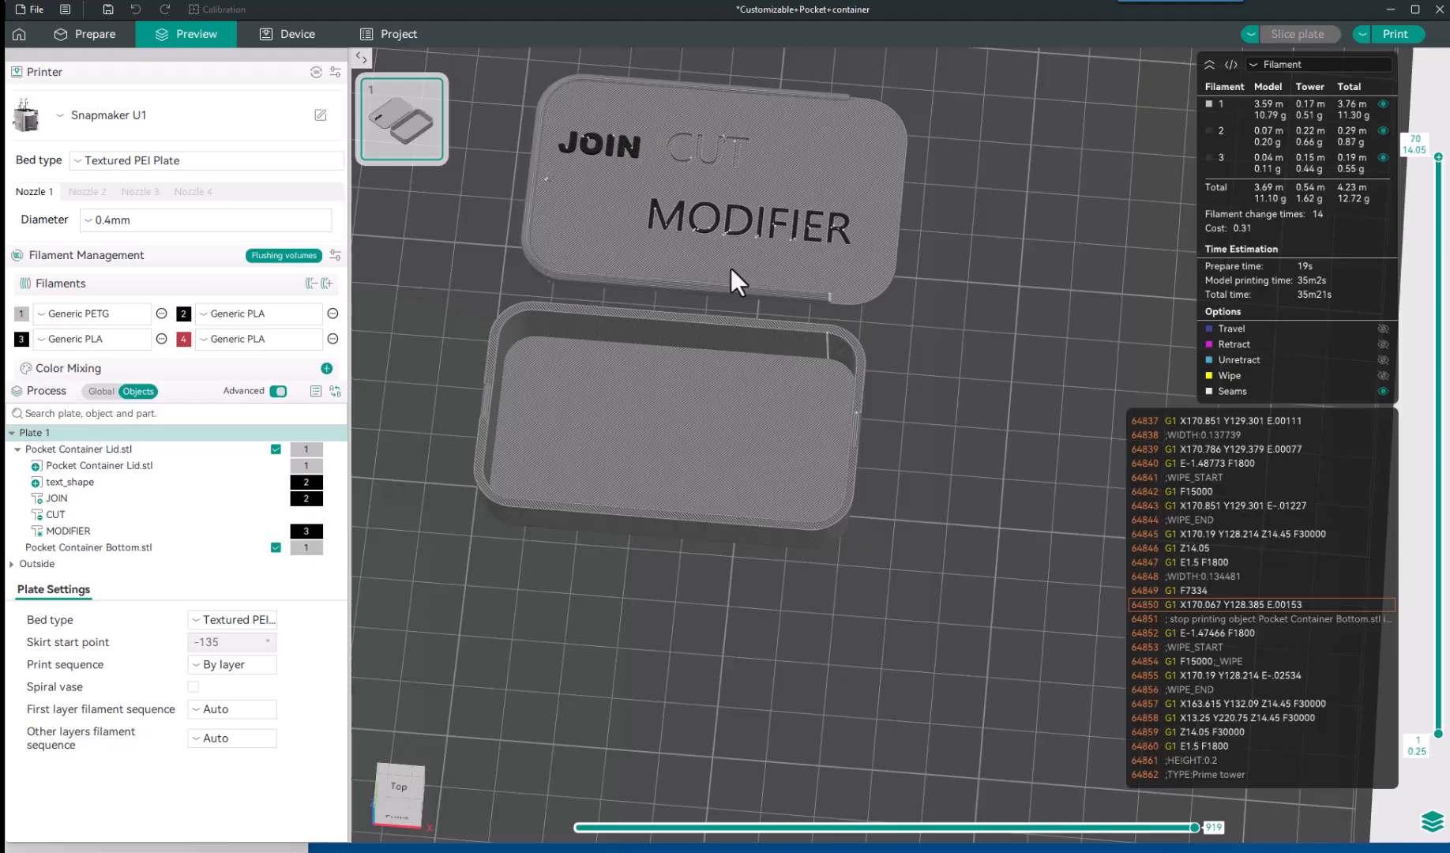
{"action": "scroll", "coordinate": [722, 291], "scroll_direction": "down", "scroll_amount": 3}
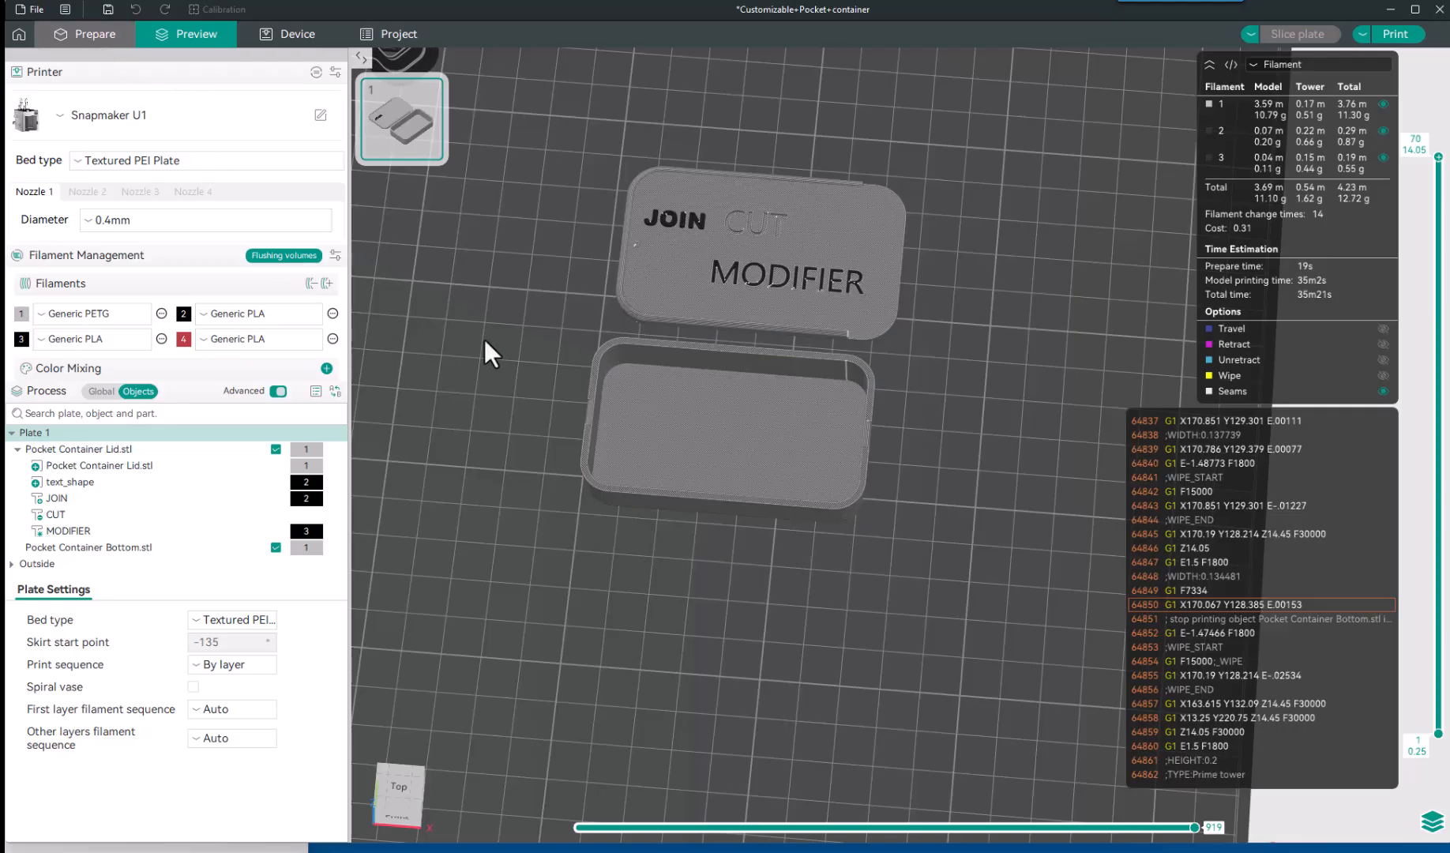
Reduce the MODIFIER text's depth to 0.70 mm in the model preparation view and finish editing it.
{"action": "key", "text": "ctrl+Tab"}
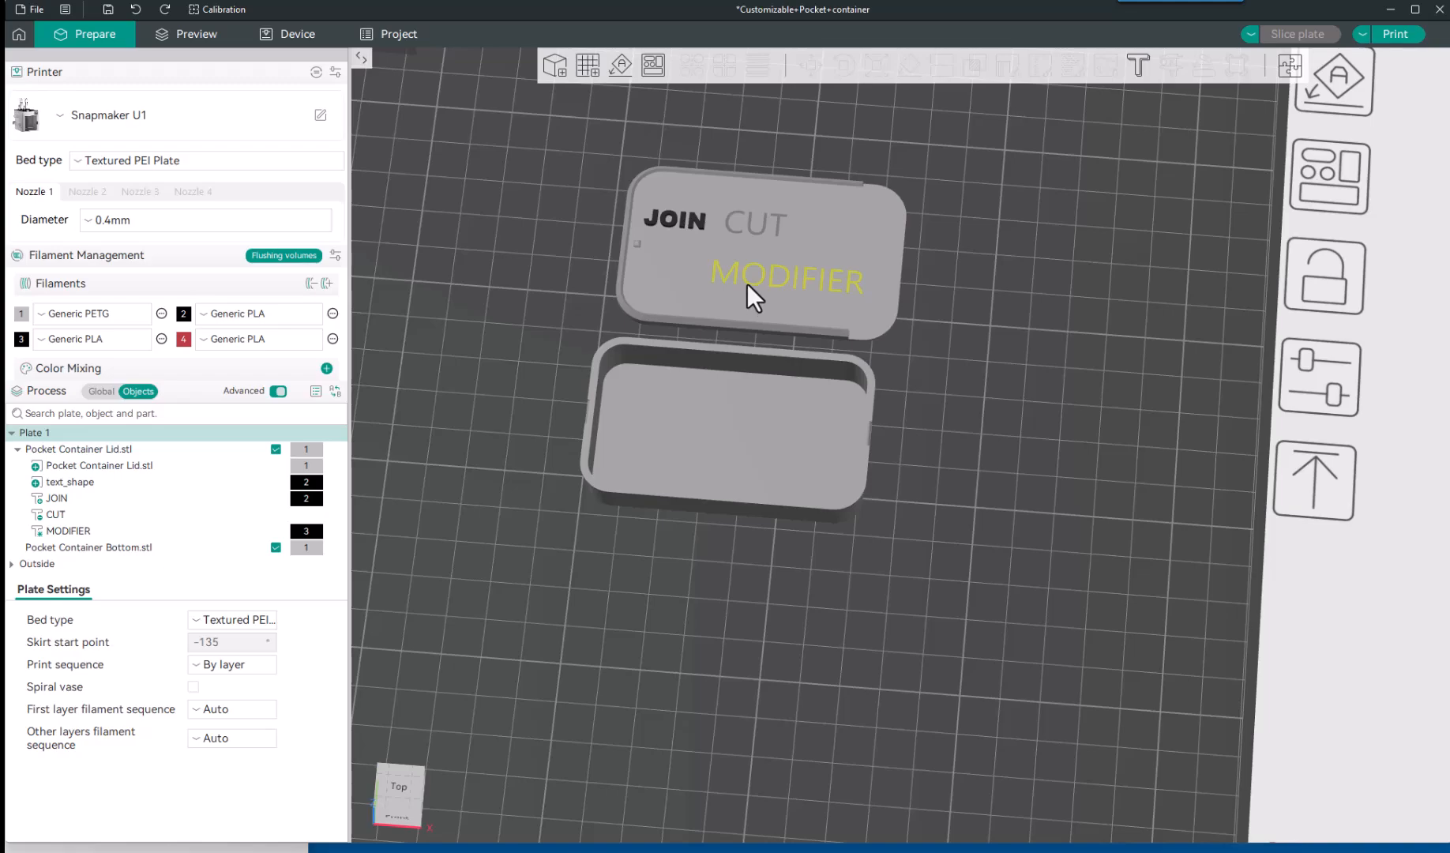
{"action": "left_click", "coordinate": [747, 283]}
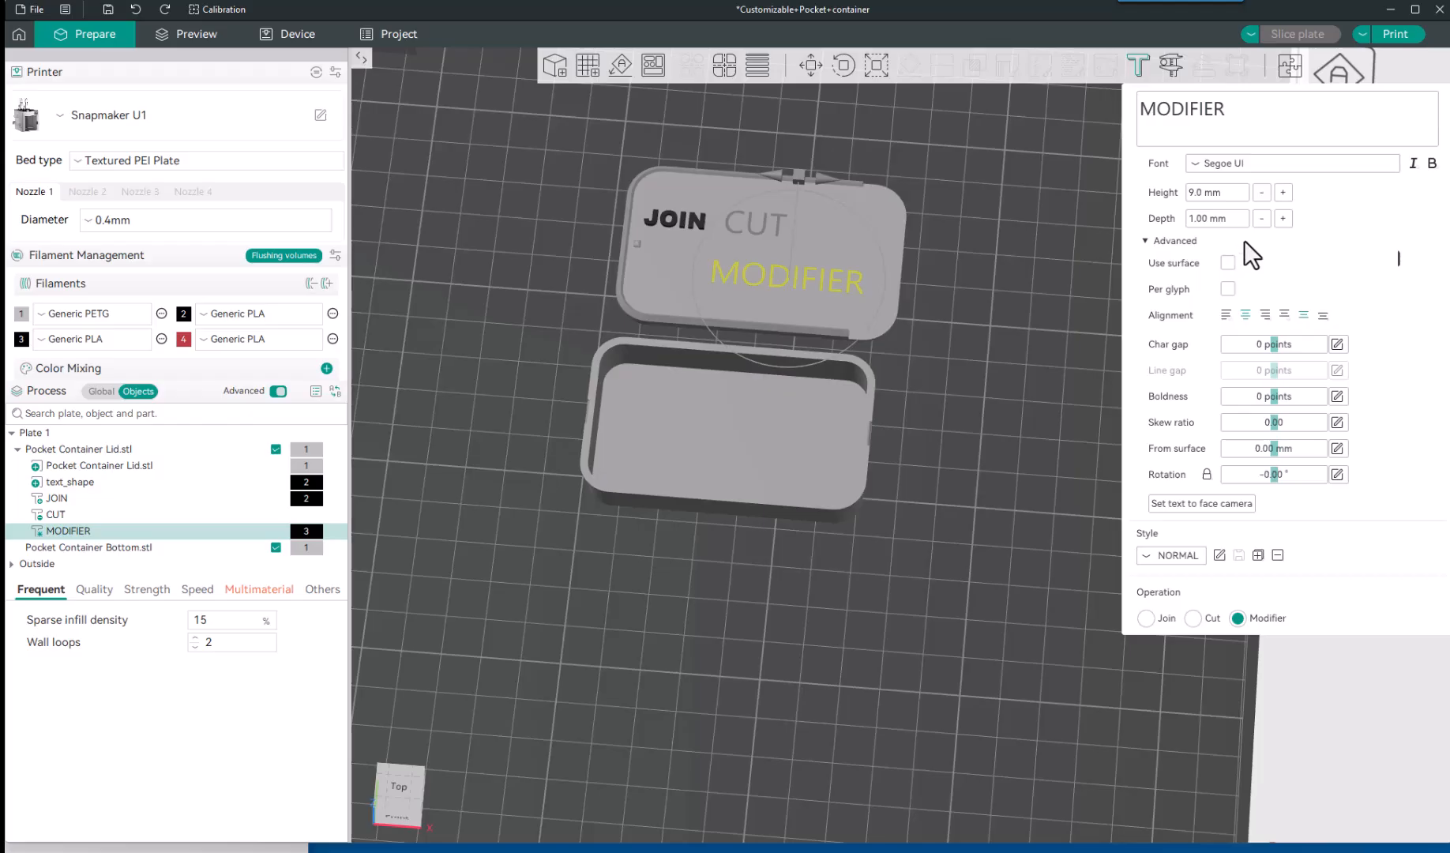
{"action": "left_click", "coordinate": [1261, 218]}
{"action": "left_click", "coordinate": [1262, 219]}
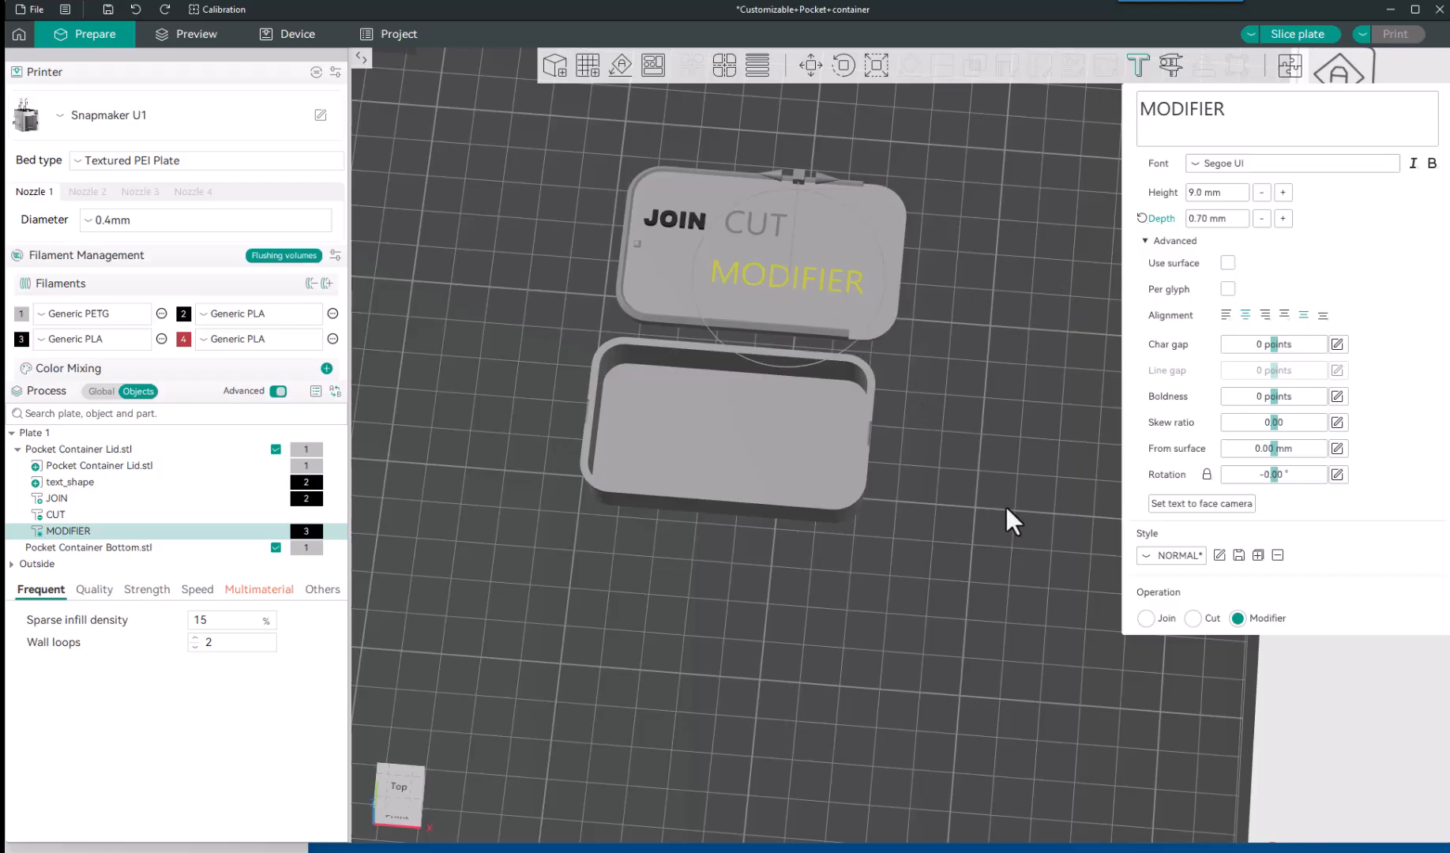
{"action": "left_click", "coordinate": [549, 185]}
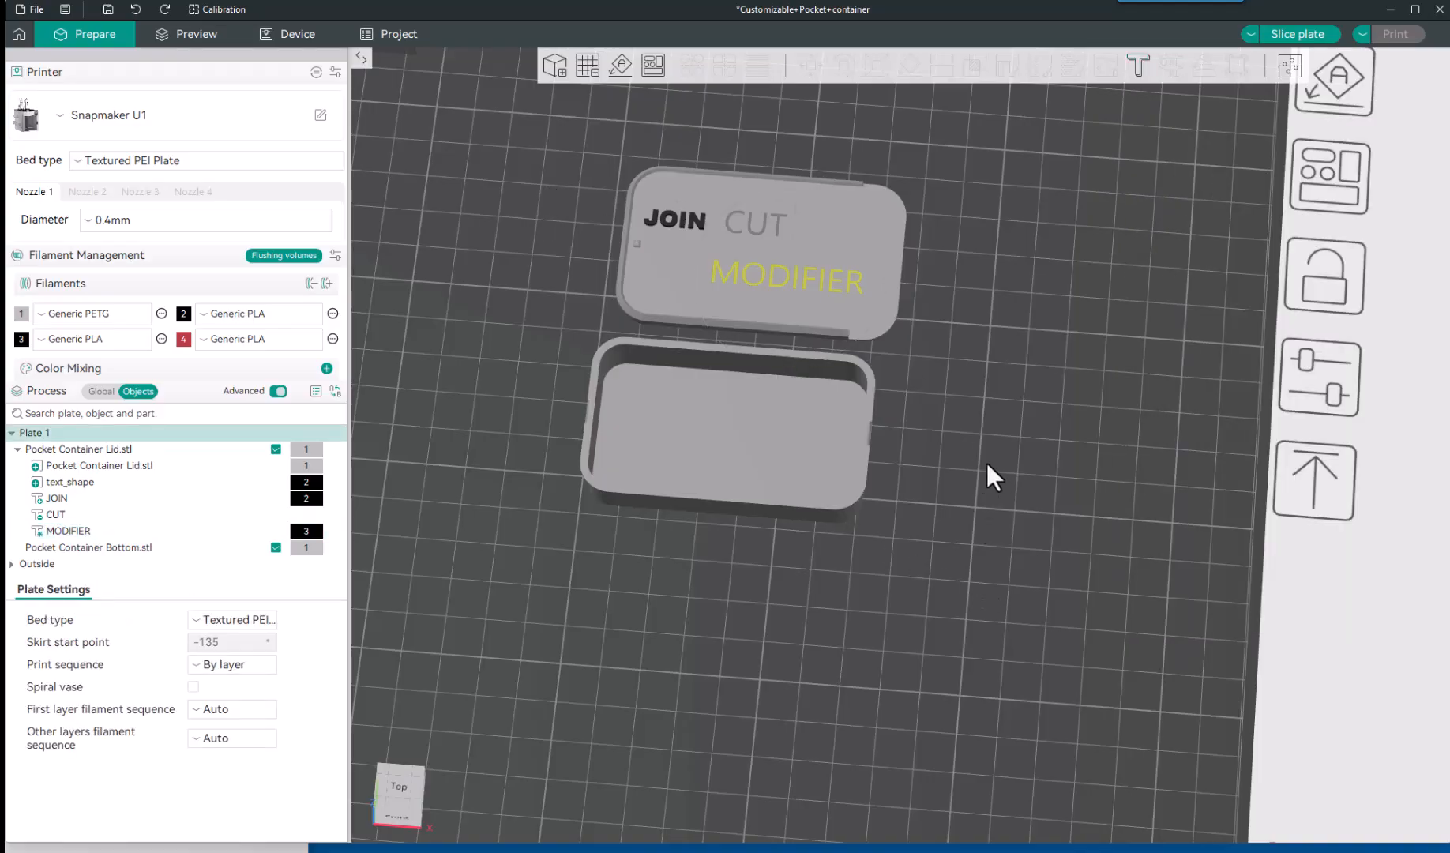
Slice the plate again and compare the lid's JOIN, CUT and MODIFIER texts at an angle and from above.
{"action": "mouse_move", "coordinate": [986, 463]}
{"action": "left_mouse_down"}
{"action": "mouse_move", "coordinate": [906, 453]}
{"action": "mouse_move", "coordinate": [881, 397]}
{"action": "mouse_move", "coordinate": [907, 359]}
{"action": "mouse_move", "coordinate": [931, 423]}
{"action": "mouse_move", "coordinate": [978, 452]}
{"action": "left_mouse_up"}
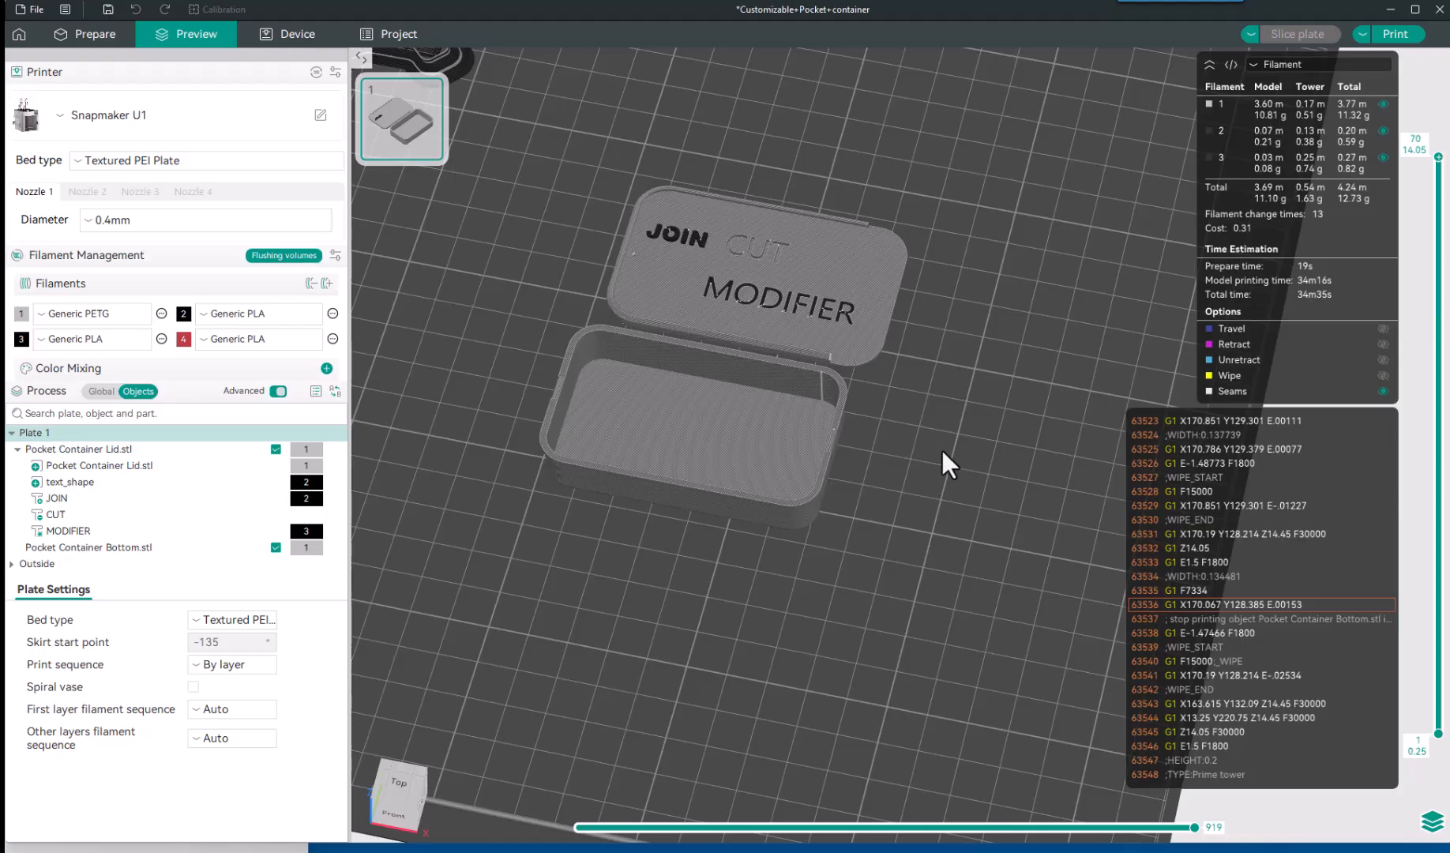
{"action": "right_click_drag", "start_coordinate": [940, 448], "coordinate": [1045, 654]}
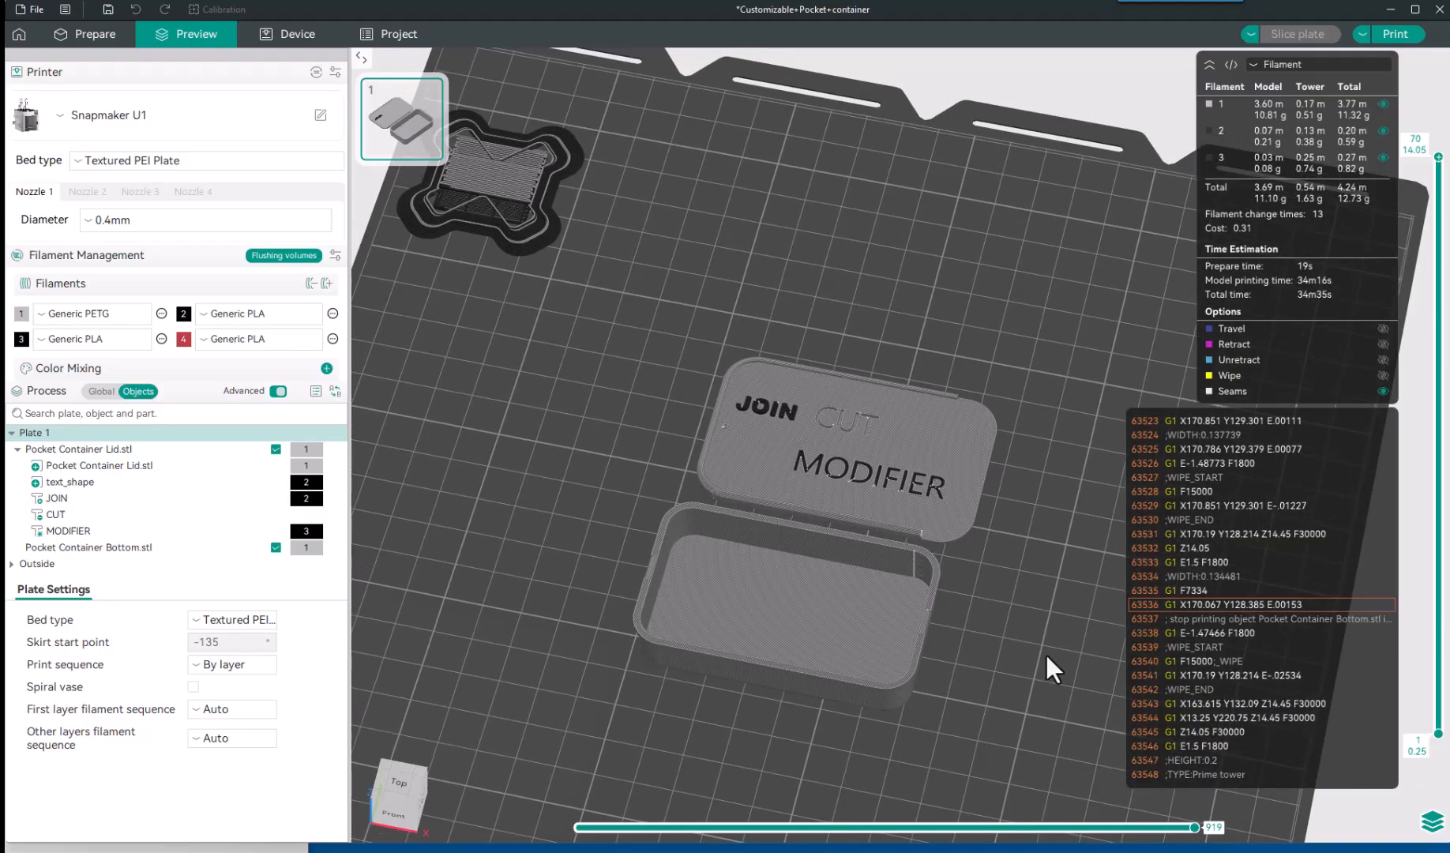
{"action": "right_click_drag", "start_coordinate": [1034, 603], "coordinate": [946, 599]}
{"action": "scroll", "coordinate": [719, 504], "scroll_direction": "up", "scroll_amount": 5}
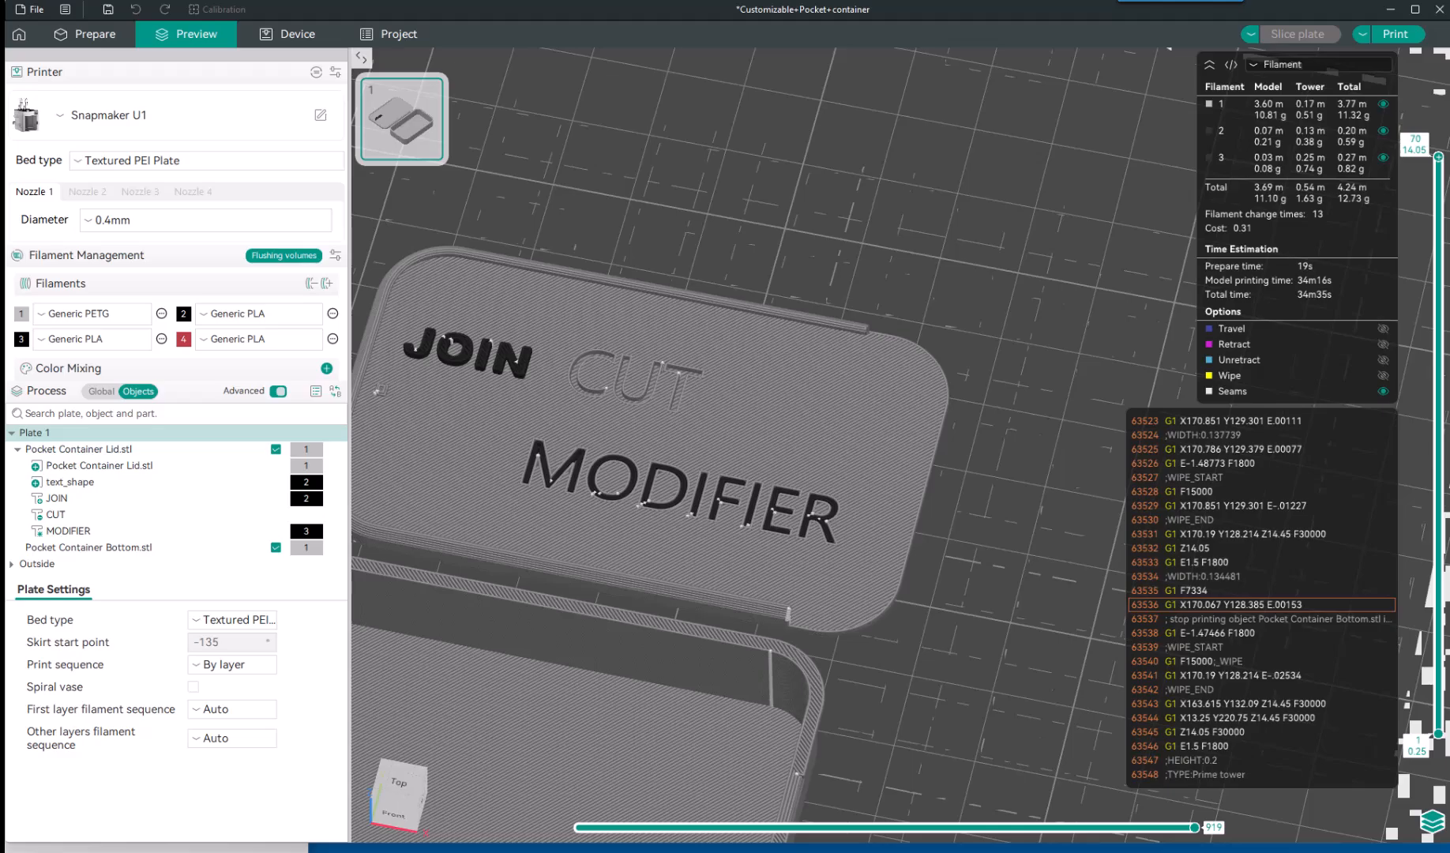
{"action": "scroll", "coordinate": [426, 288], "scroll_direction": "down", "scroll_amount": 3}
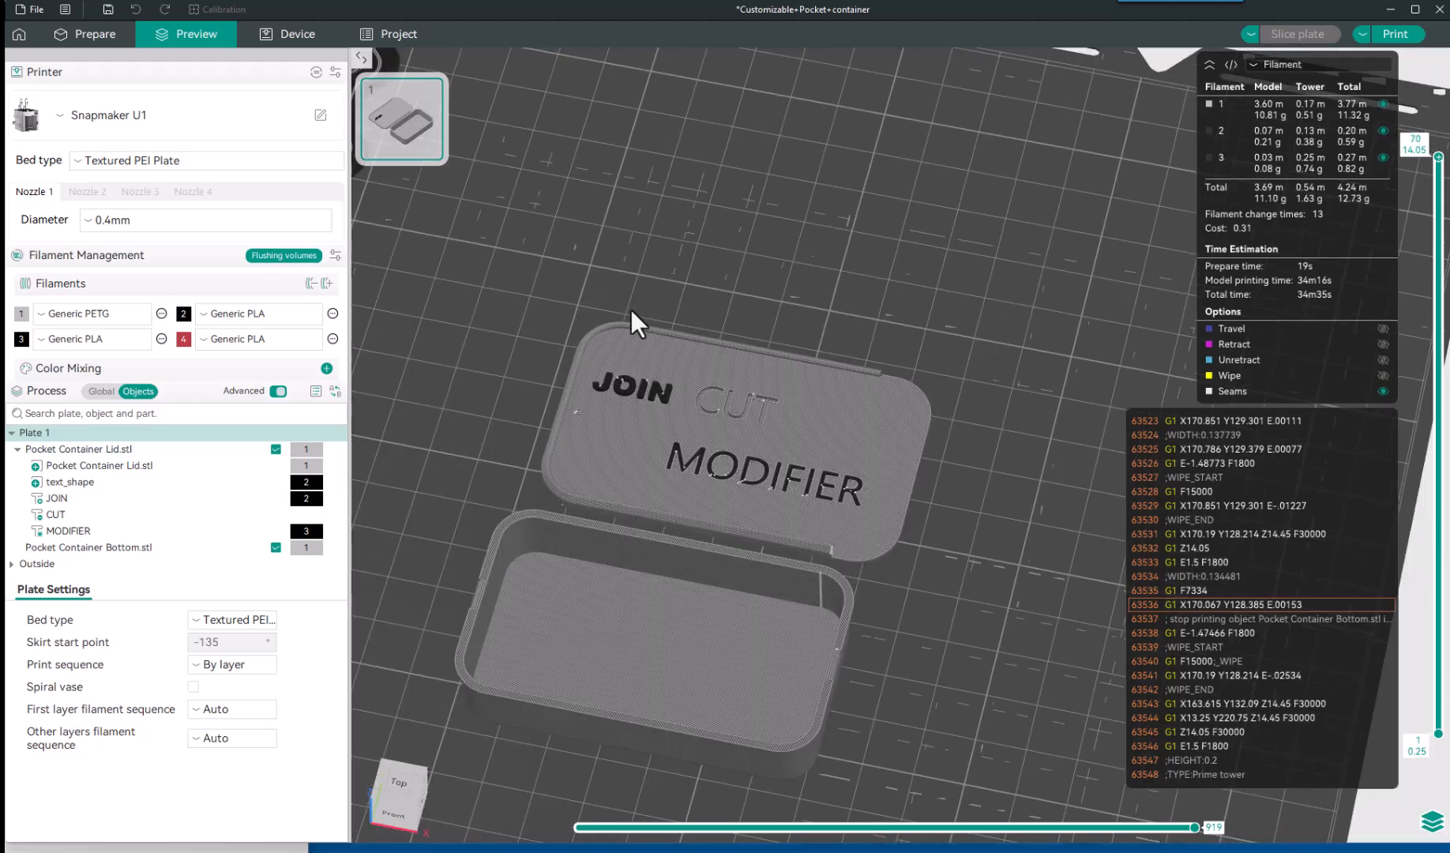
{"action": "left_click_drag", "start_coordinate": [774, 256], "coordinate": [784, 350]}
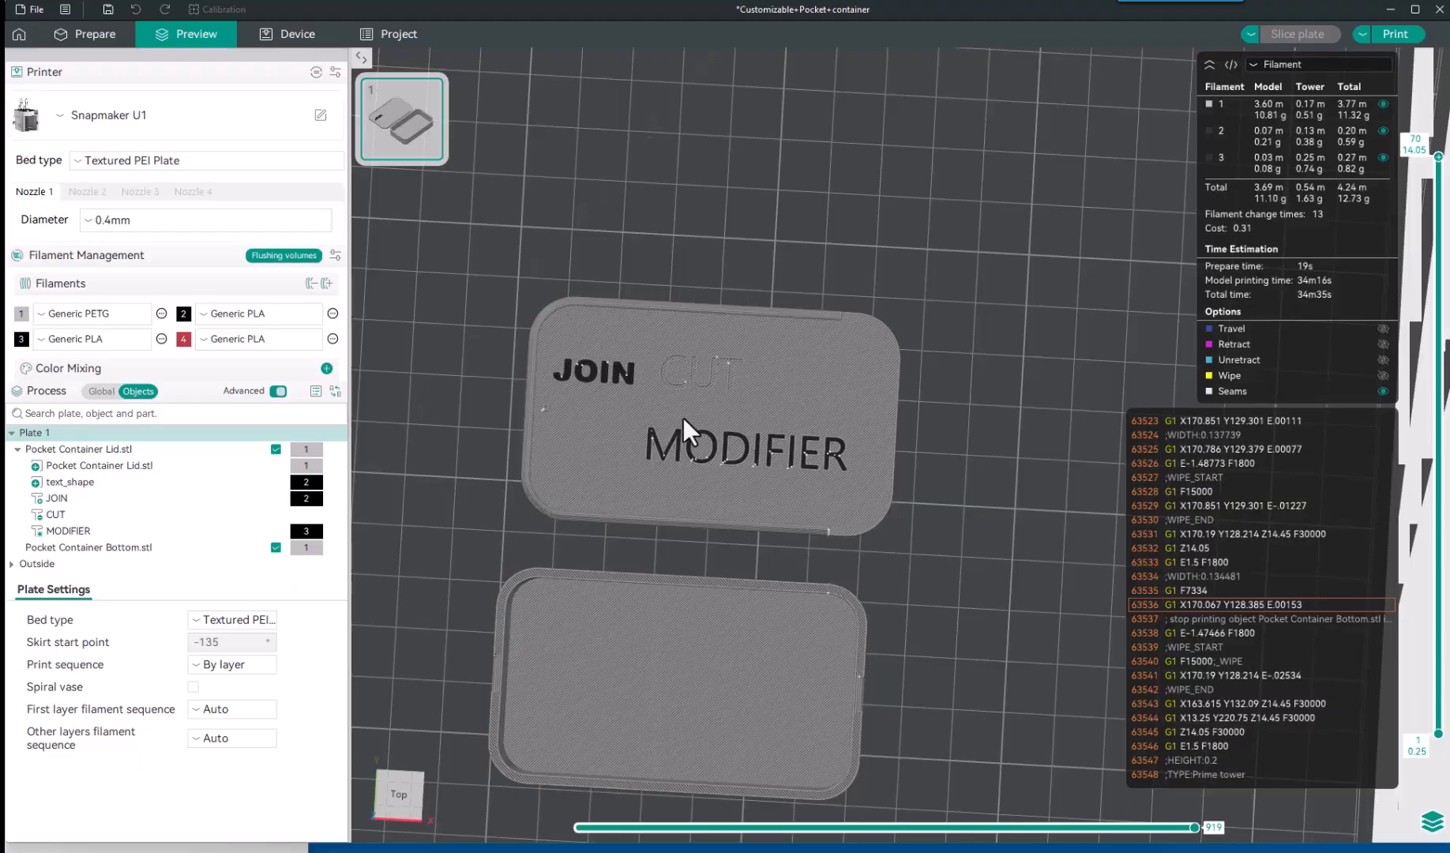
{"action": "left_click_drag", "start_coordinate": [754, 245], "coordinate": [658, 424]}
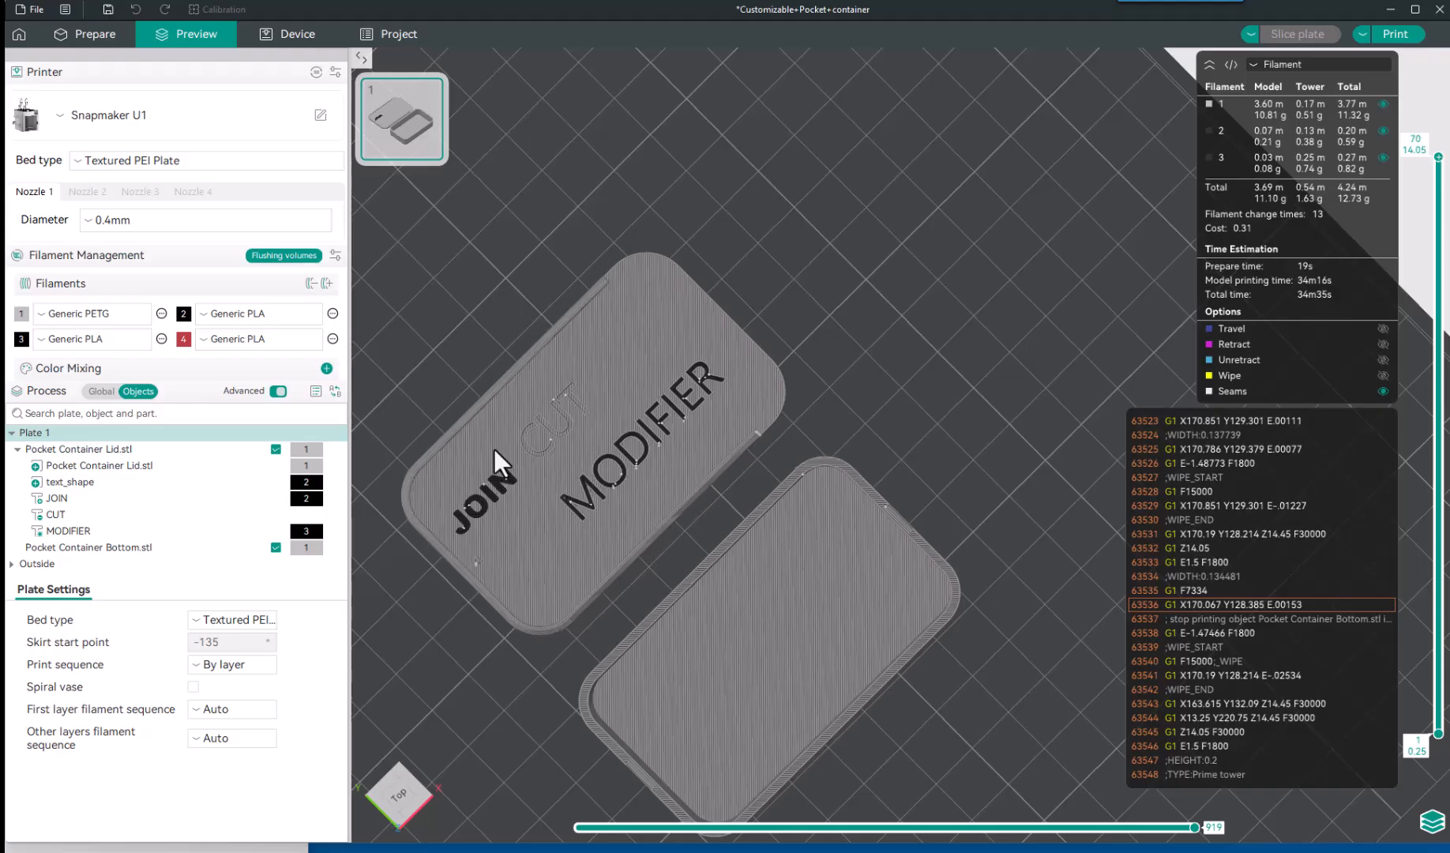
{"action": "left_click_drag", "start_coordinate": [799, 295], "coordinate": [762, 430]}
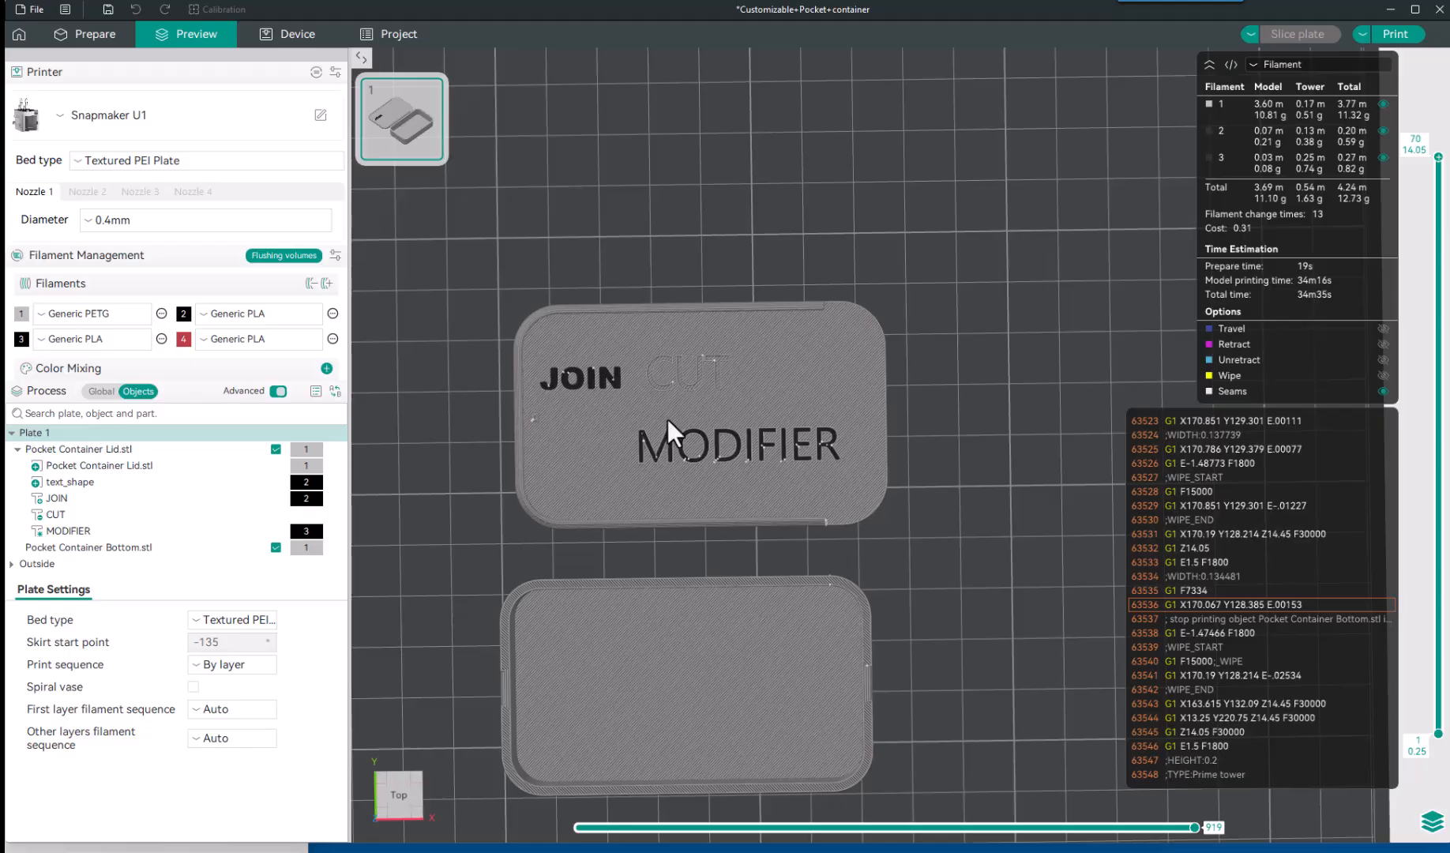
Return to the model preparation view and look at the lid's JOIN, CUT and MODIFIER texts at an angle.
{"action": "left_click", "coordinate": [96, 44]}
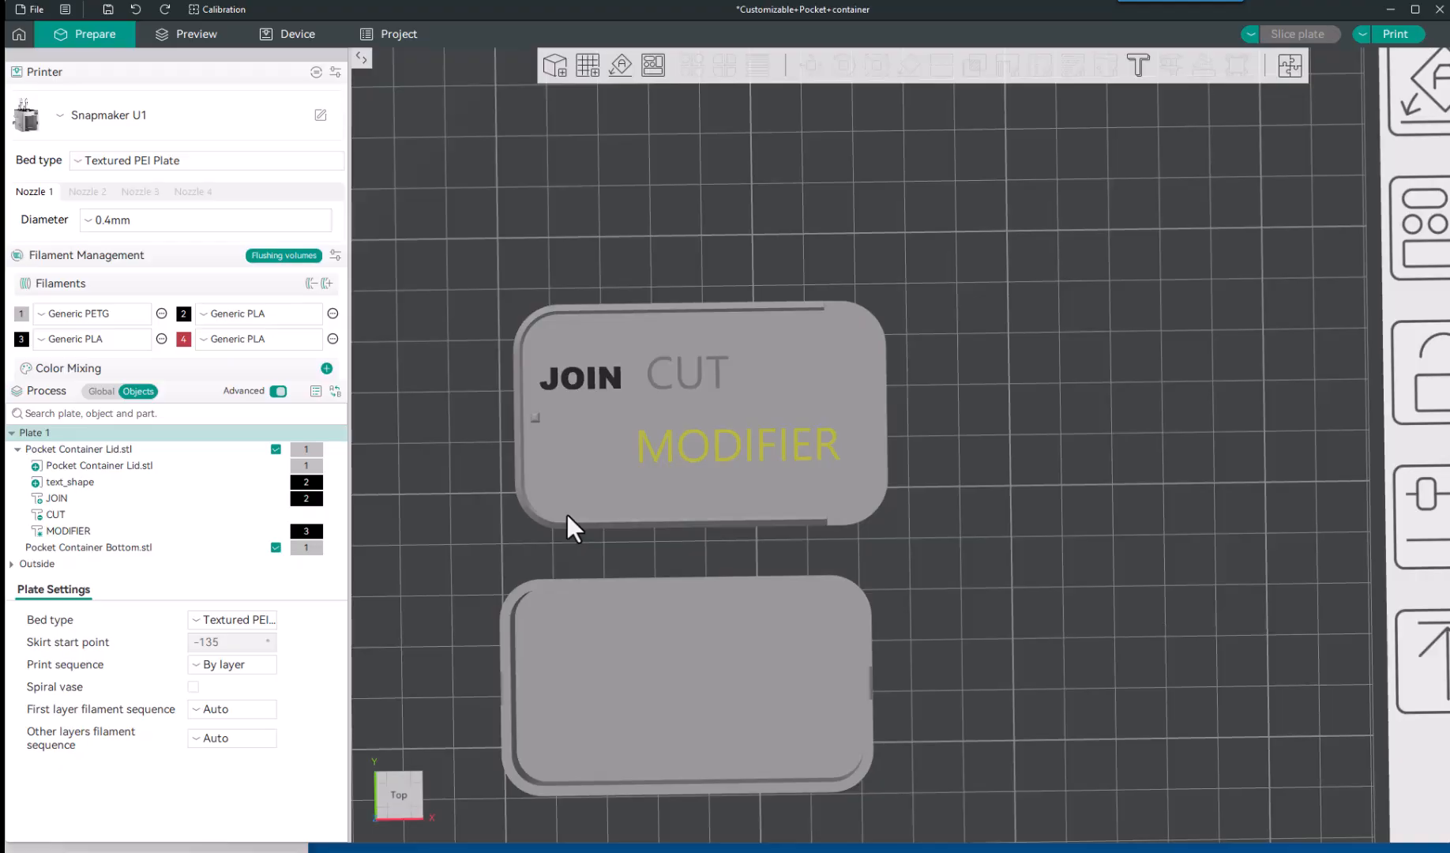
{"action": "left_click_drag", "start_coordinate": [1001, 433], "coordinate": [912, 501]}
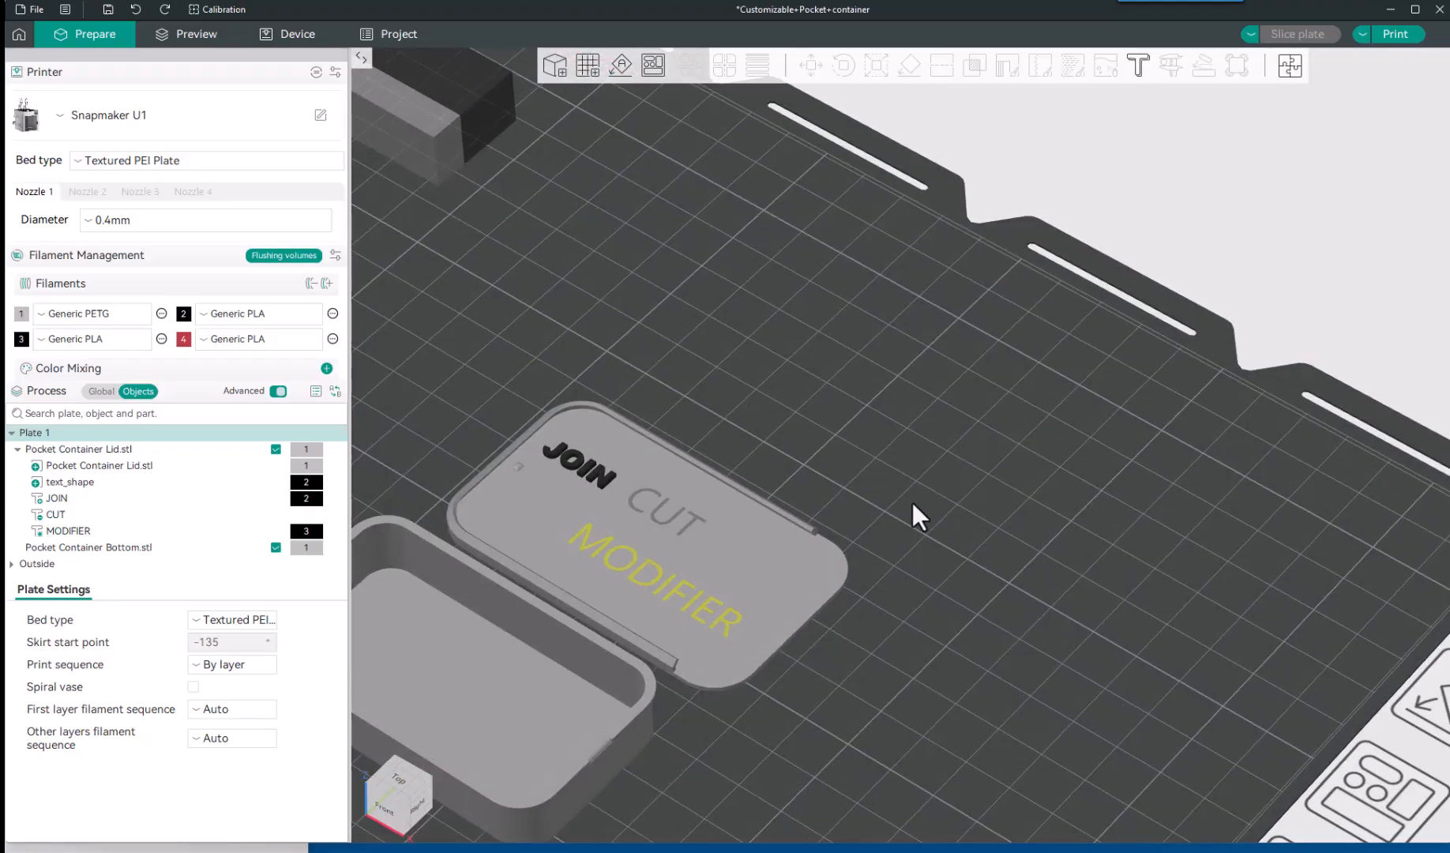
Try to move the MODIFIER text off the lid, check its position from below, and undo the move.
{"action": "left_click", "coordinate": [688, 606]}
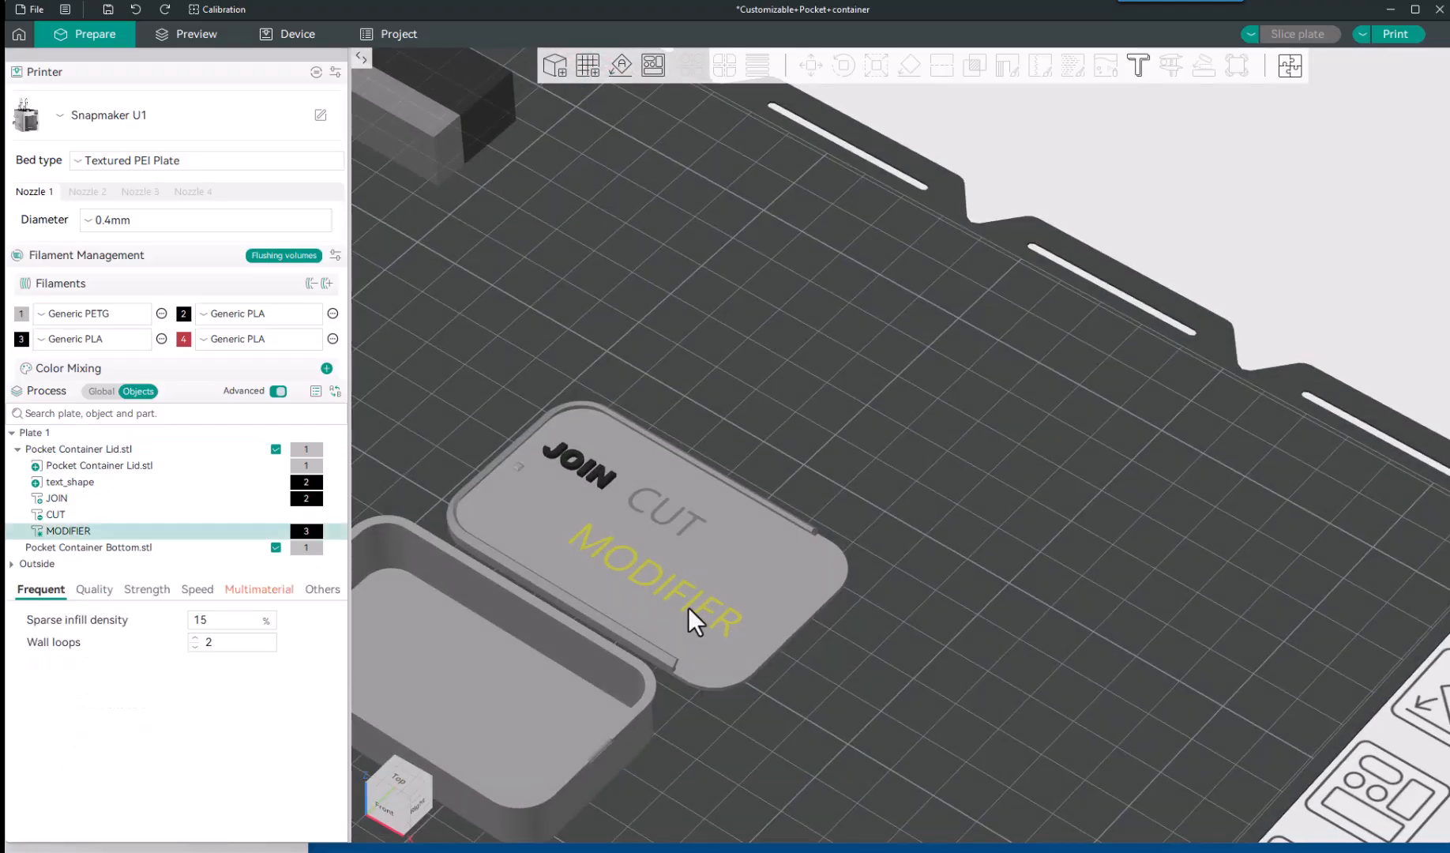
{"action": "left_click_drag", "start_coordinate": [688, 607], "coordinate": [889, 769]}
{"action": "left_click_drag", "start_coordinate": [915, 660], "coordinate": [870, 560]}
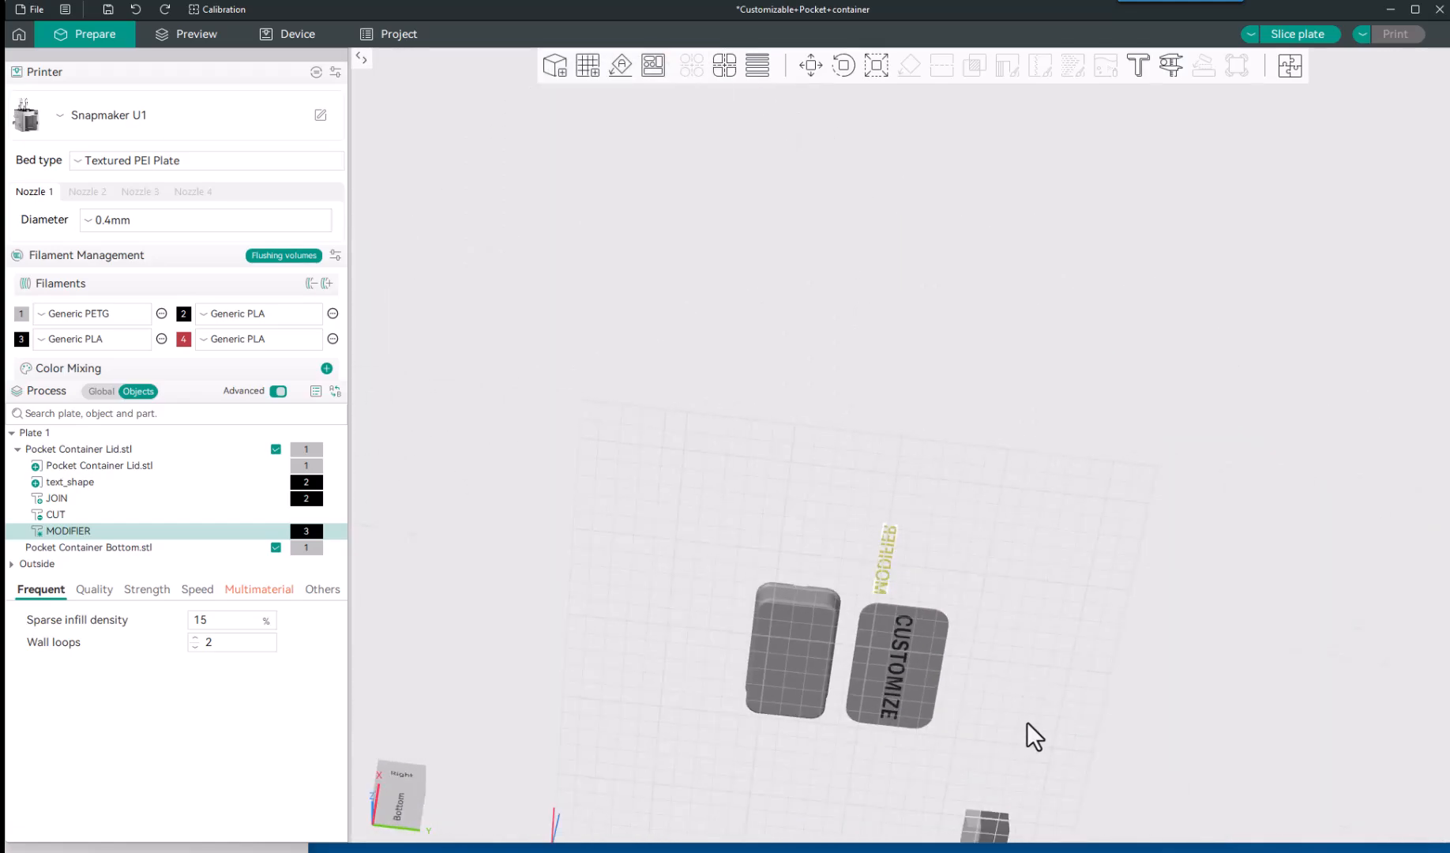
{"action": "right_click_drag", "start_coordinate": [1027, 721], "coordinate": [1024, 590]}
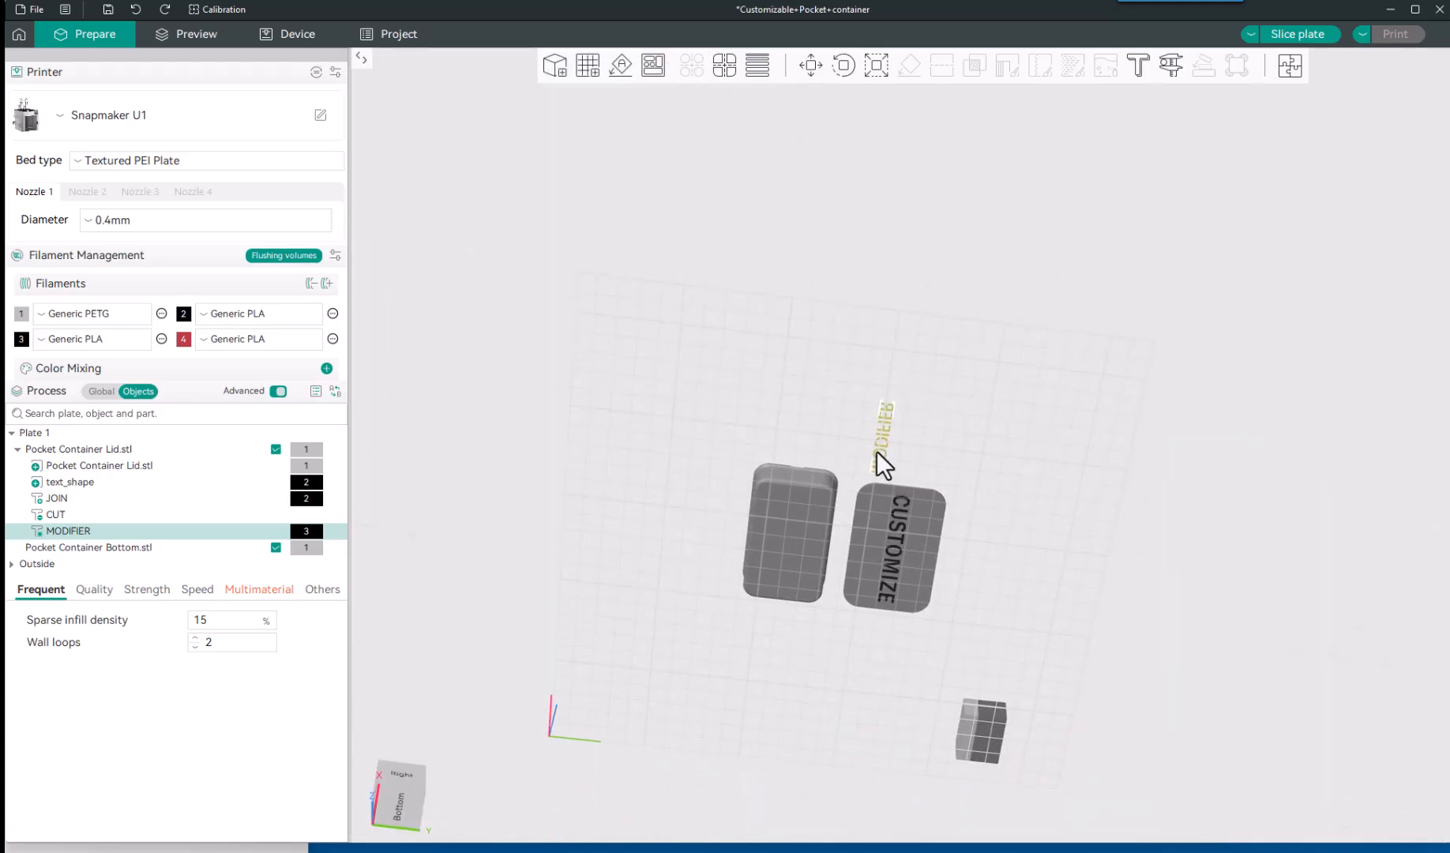
{"action": "left_click_drag", "start_coordinate": [876, 451], "coordinate": [874, 504]}
{"action": "scroll", "coordinate": [873, 435], "scroll_direction": "down", "scroll_amount": 2}
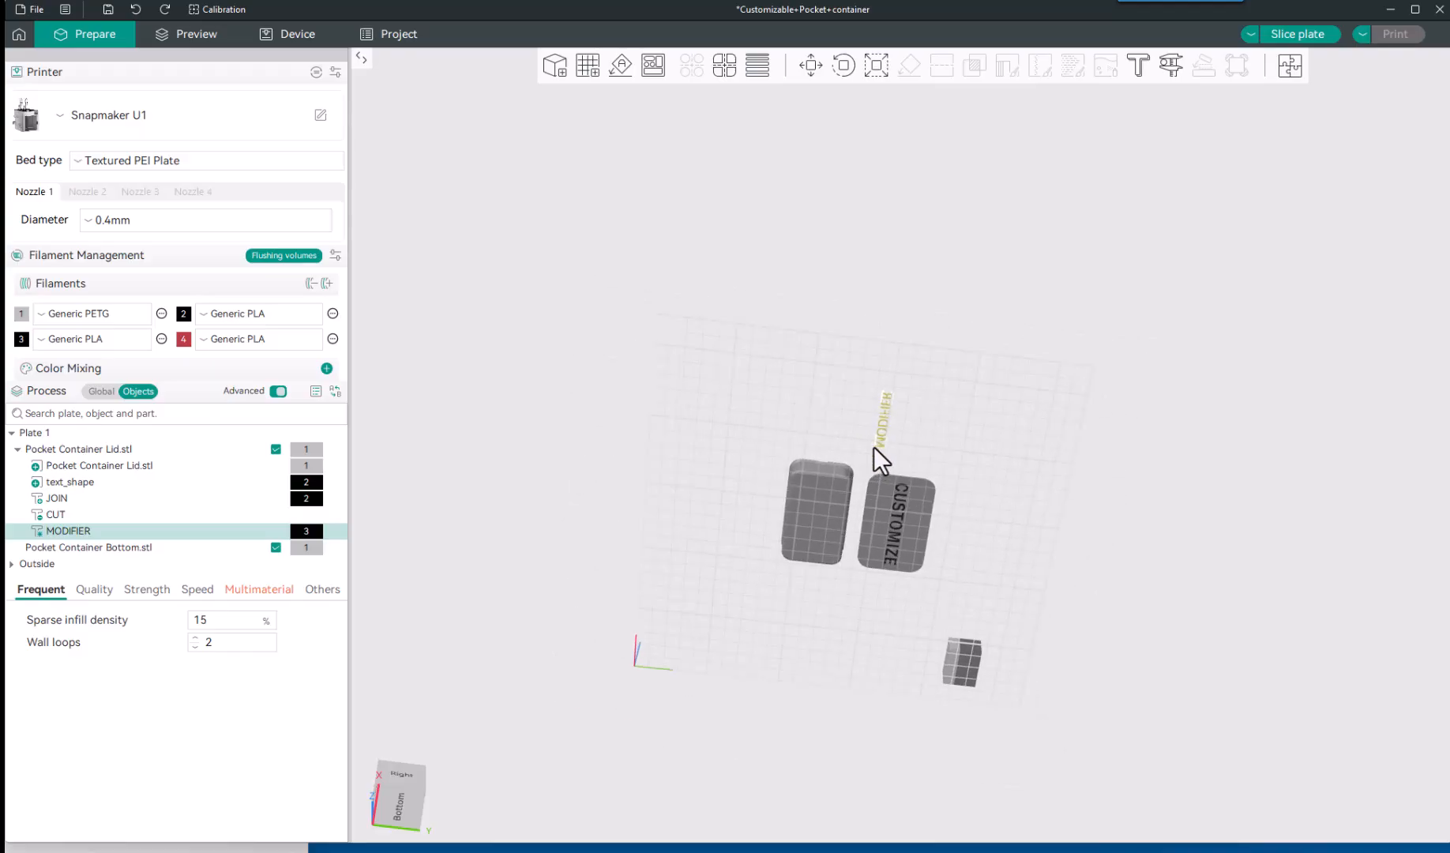
{"action": "scroll", "coordinate": [950, 445], "scroll_direction": "up", "scroll_amount": 4}
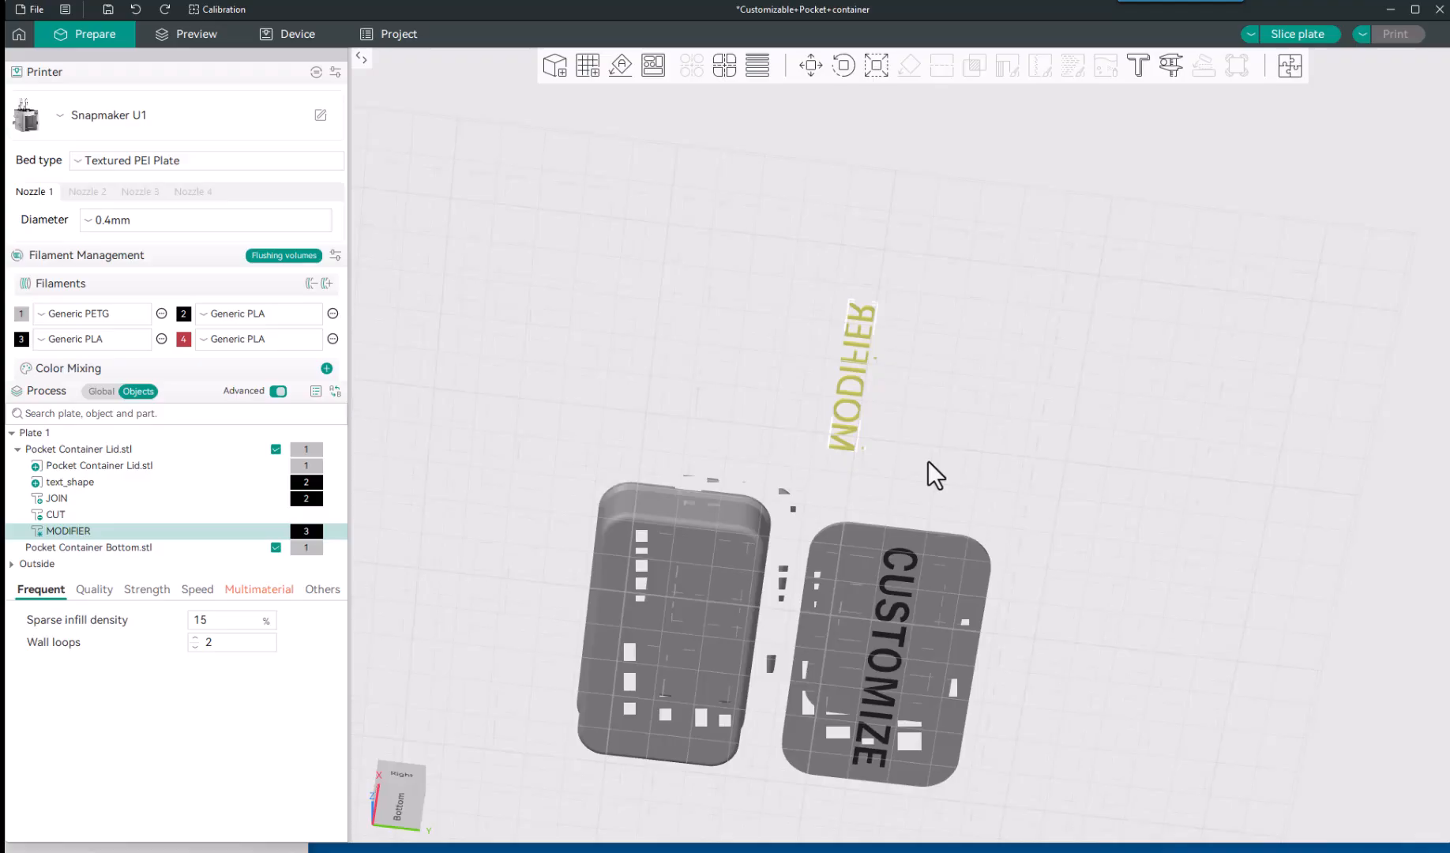
{"action": "key", "text": "ctrl+z"}
{"action": "key", "text": "ctrl+z"}
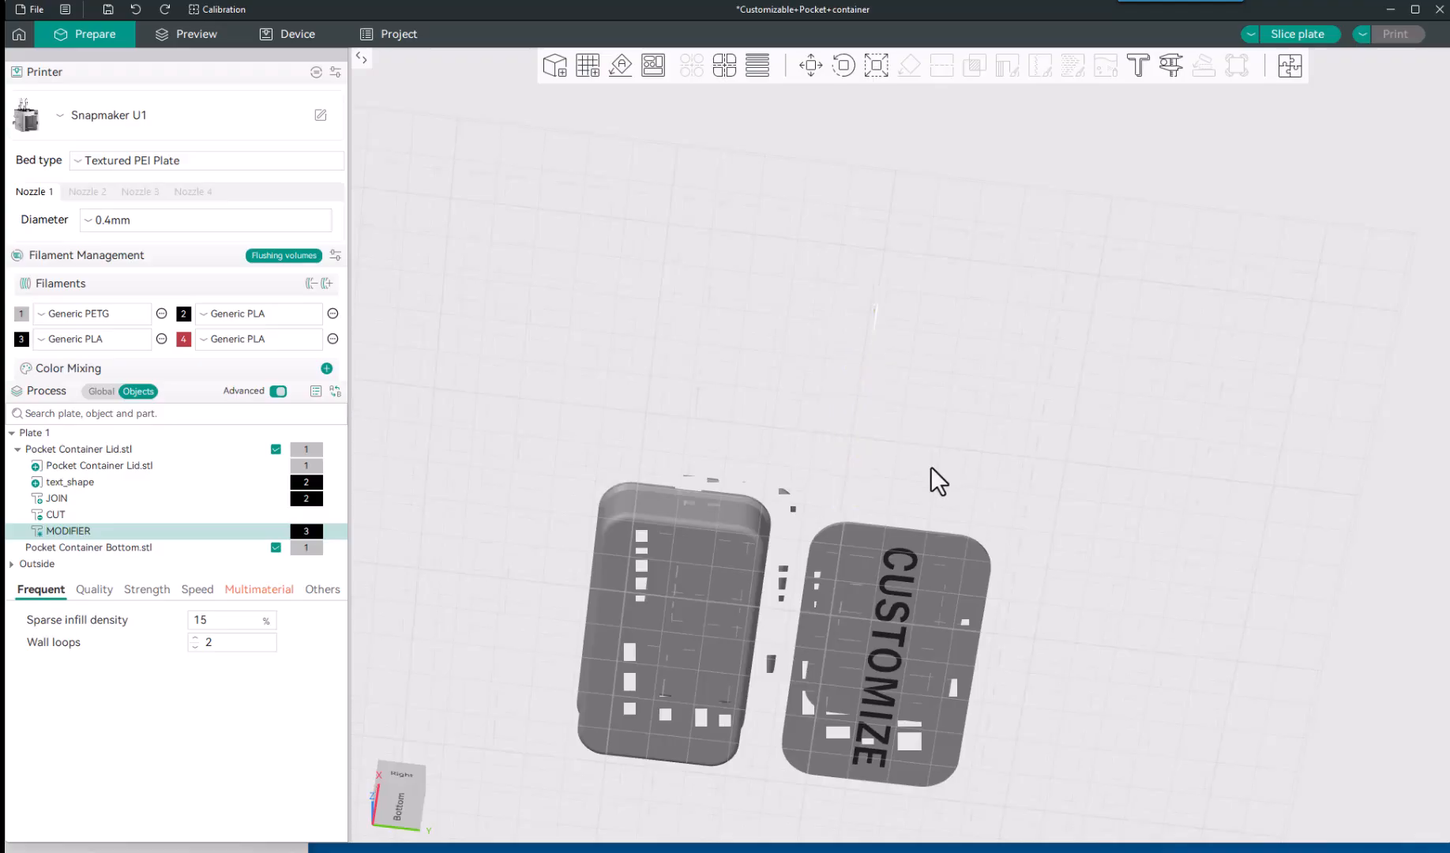
Add a new text reading CUST to the underside of the lid and set its operation to Modifier.
{"action": "scroll", "coordinate": [819, 435], "scroll_direction": "down", "scroll_amount": 3}
{"action": "scroll", "coordinate": [813, 442], "scroll_direction": "down", "scroll_amount": 1}
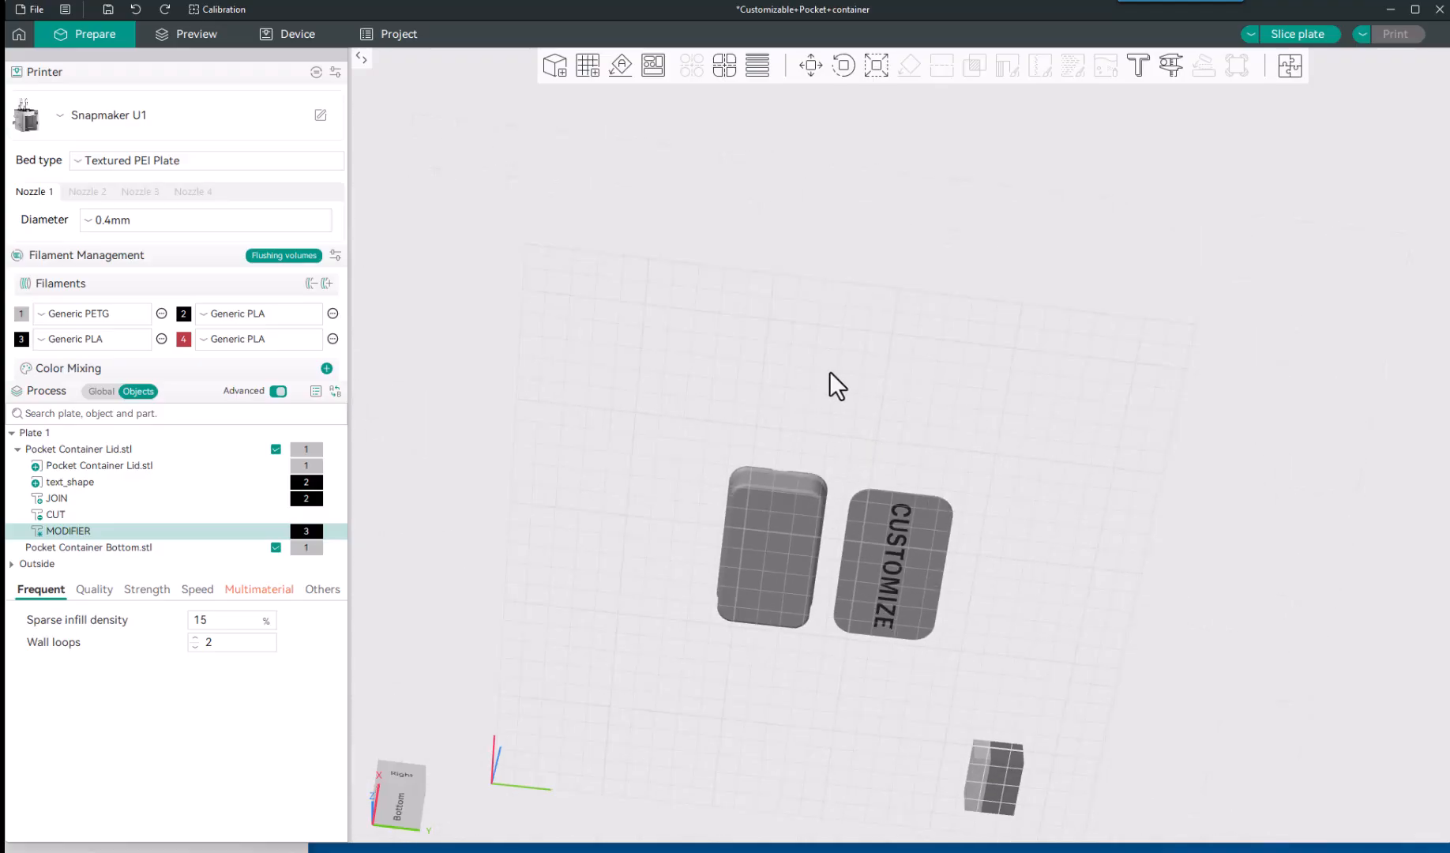
{"action": "left_click_drag", "start_coordinate": [830, 372], "coordinate": [1073, 343]}
{"action": "right_click_drag", "start_coordinate": [1098, 579], "coordinate": [1054, 422]}
{"action": "scroll", "coordinate": [780, 359], "scroll_direction": "up", "scroll_amount": 5}
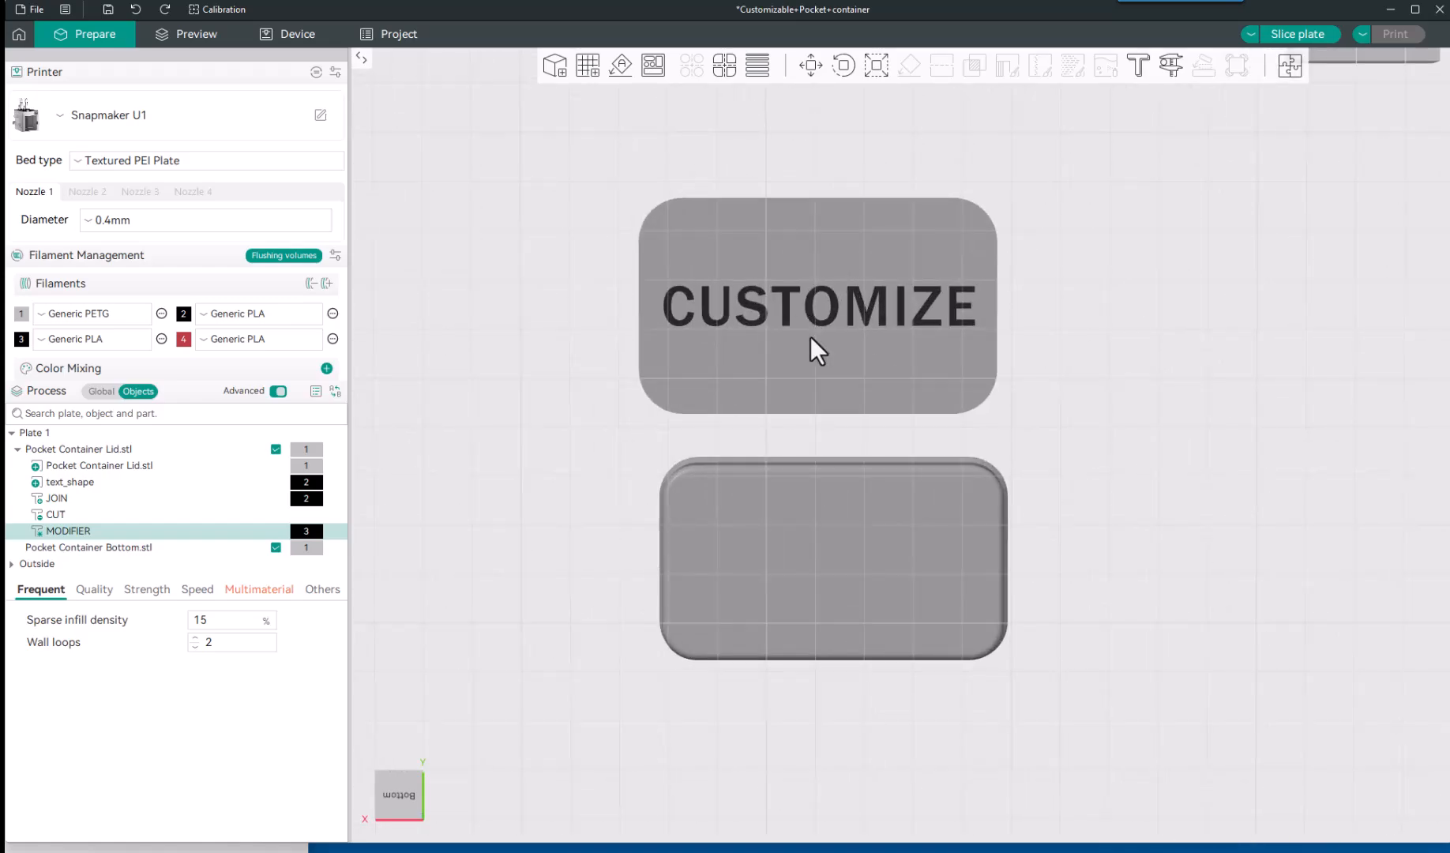
{"action": "left_click", "coordinate": [785, 258]}
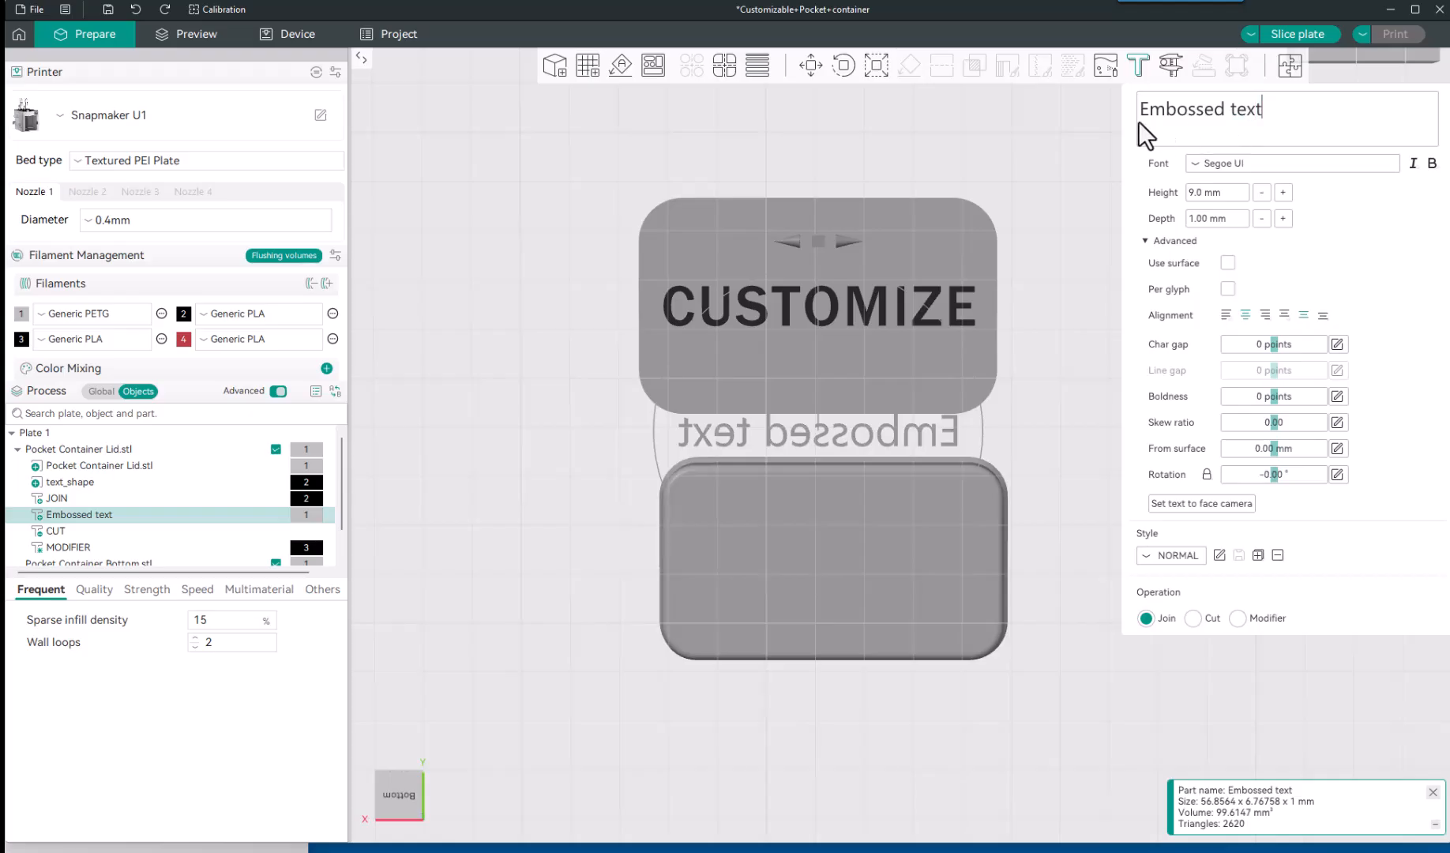
{"action": "key", "text": "ctrl+a"}
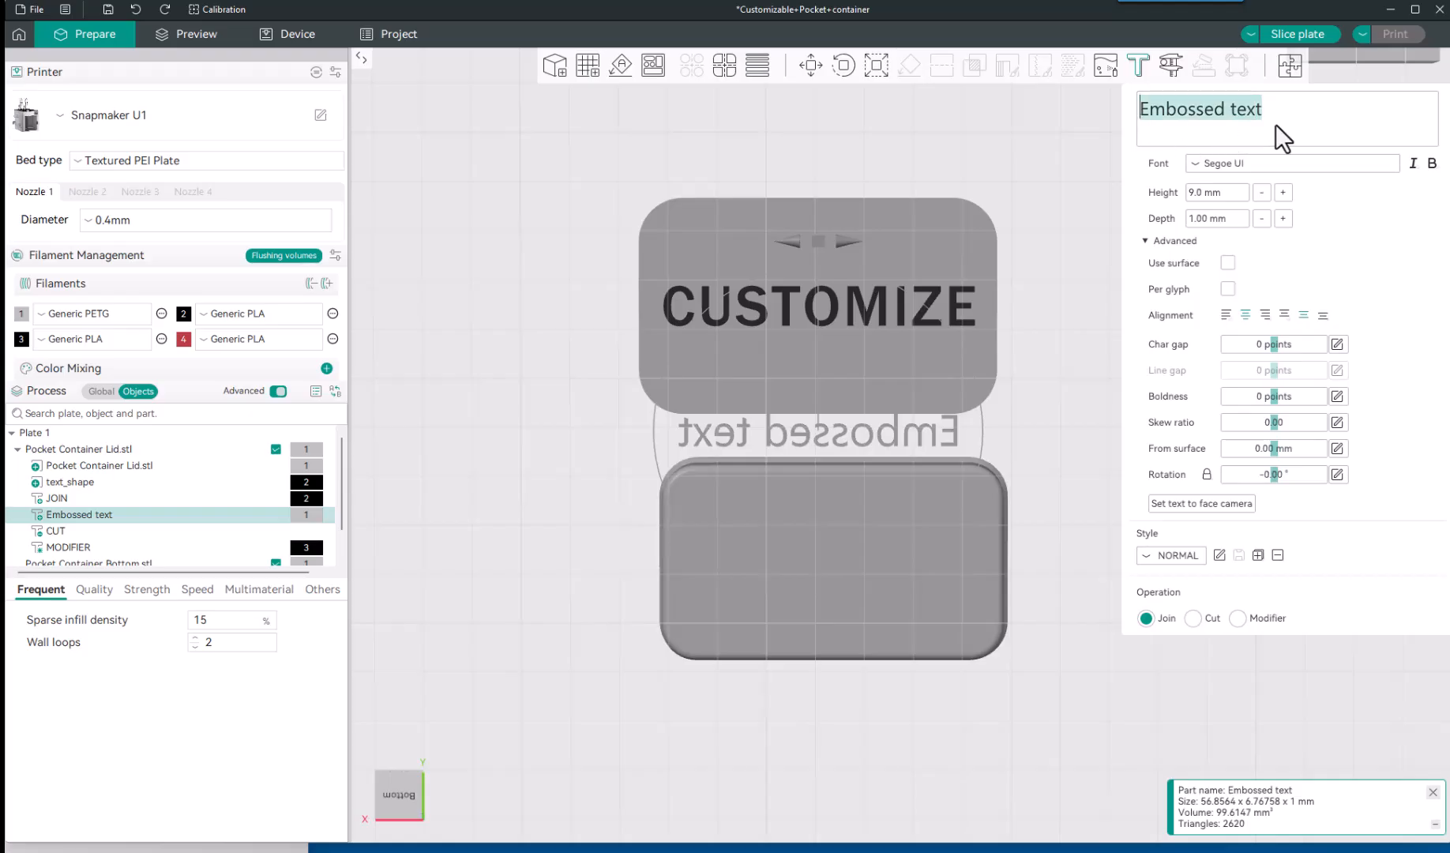
{"action": "type", "text": "CUS"}
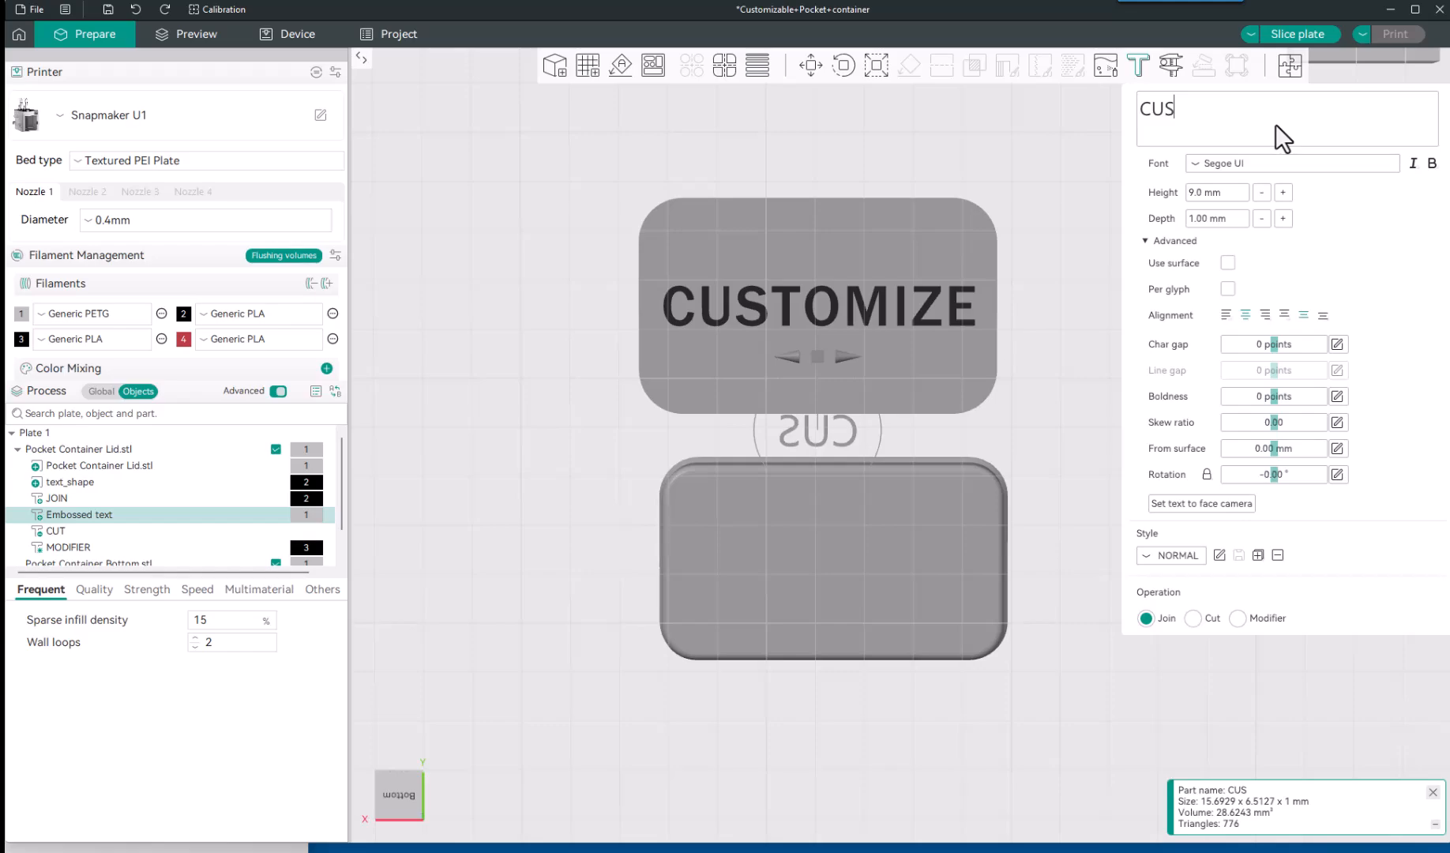
{"action": "type", "text": "T"}
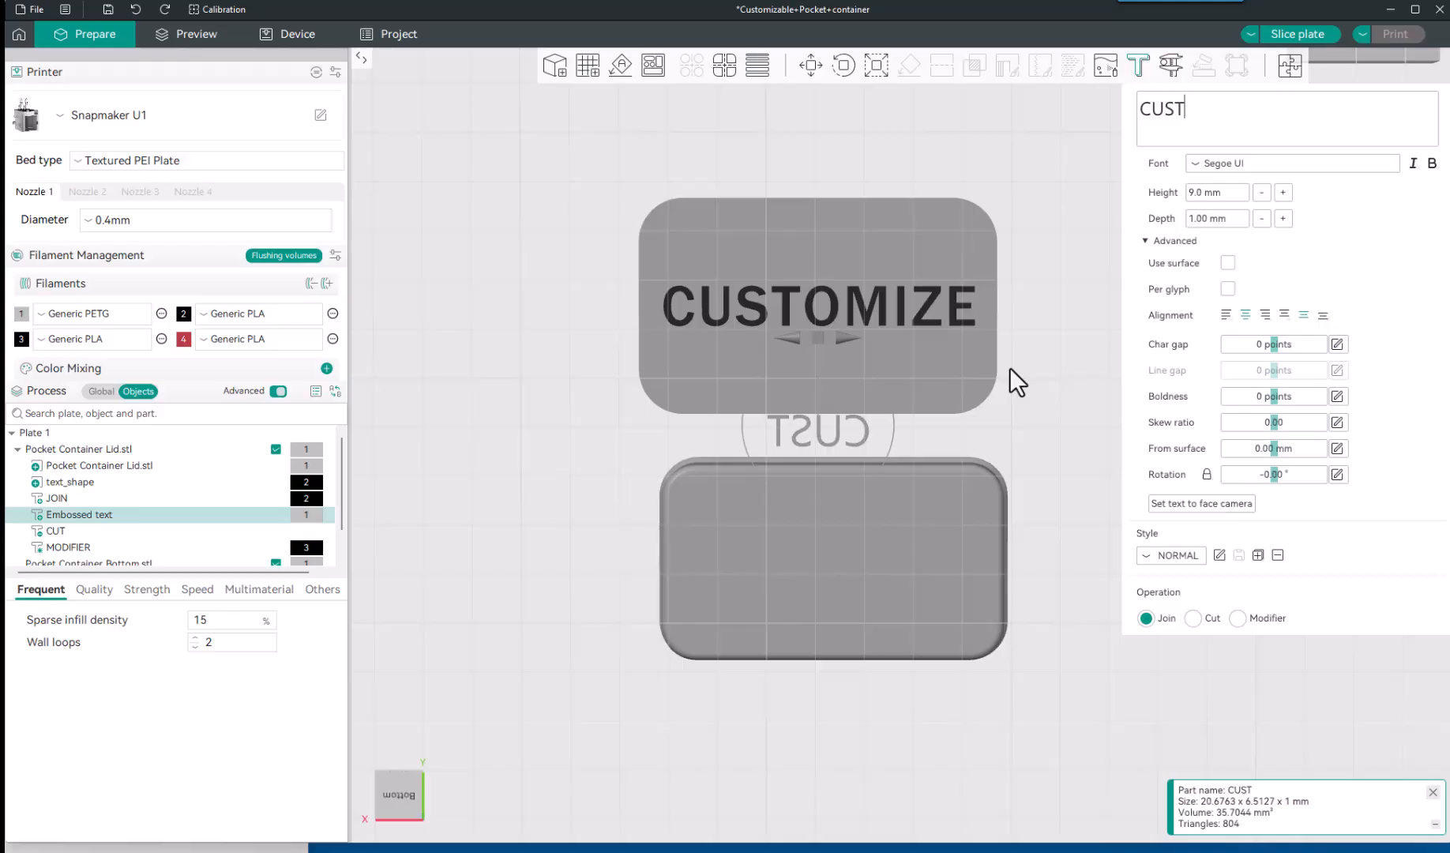
{"action": "left_click", "coordinate": [1238, 621]}
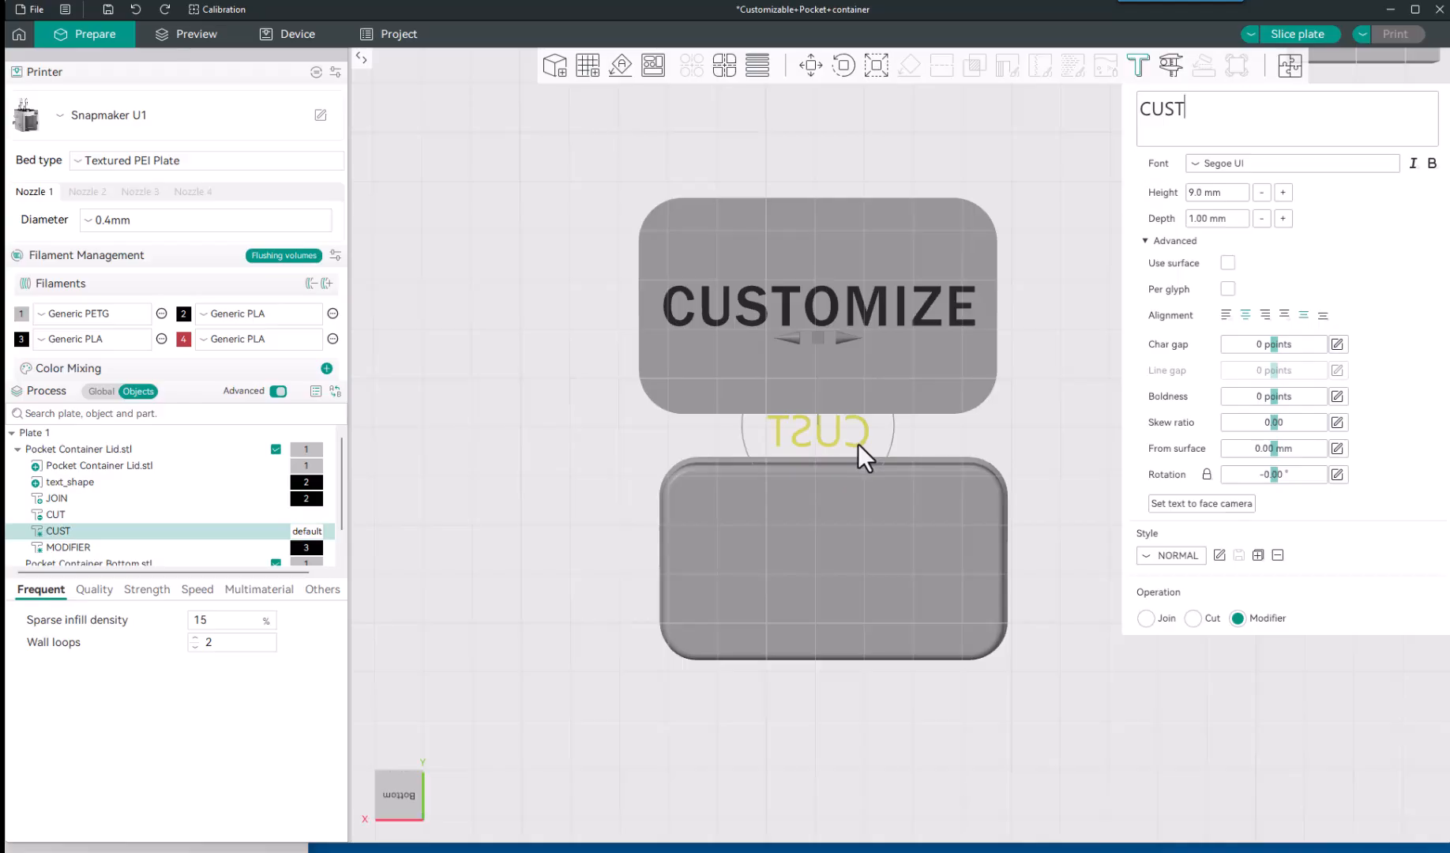
Place the CUST text on the lid's underside just above CUSTOMIZE and make it bold.
{"action": "left_click_drag", "start_coordinate": [857, 444], "coordinate": [846, 263]}
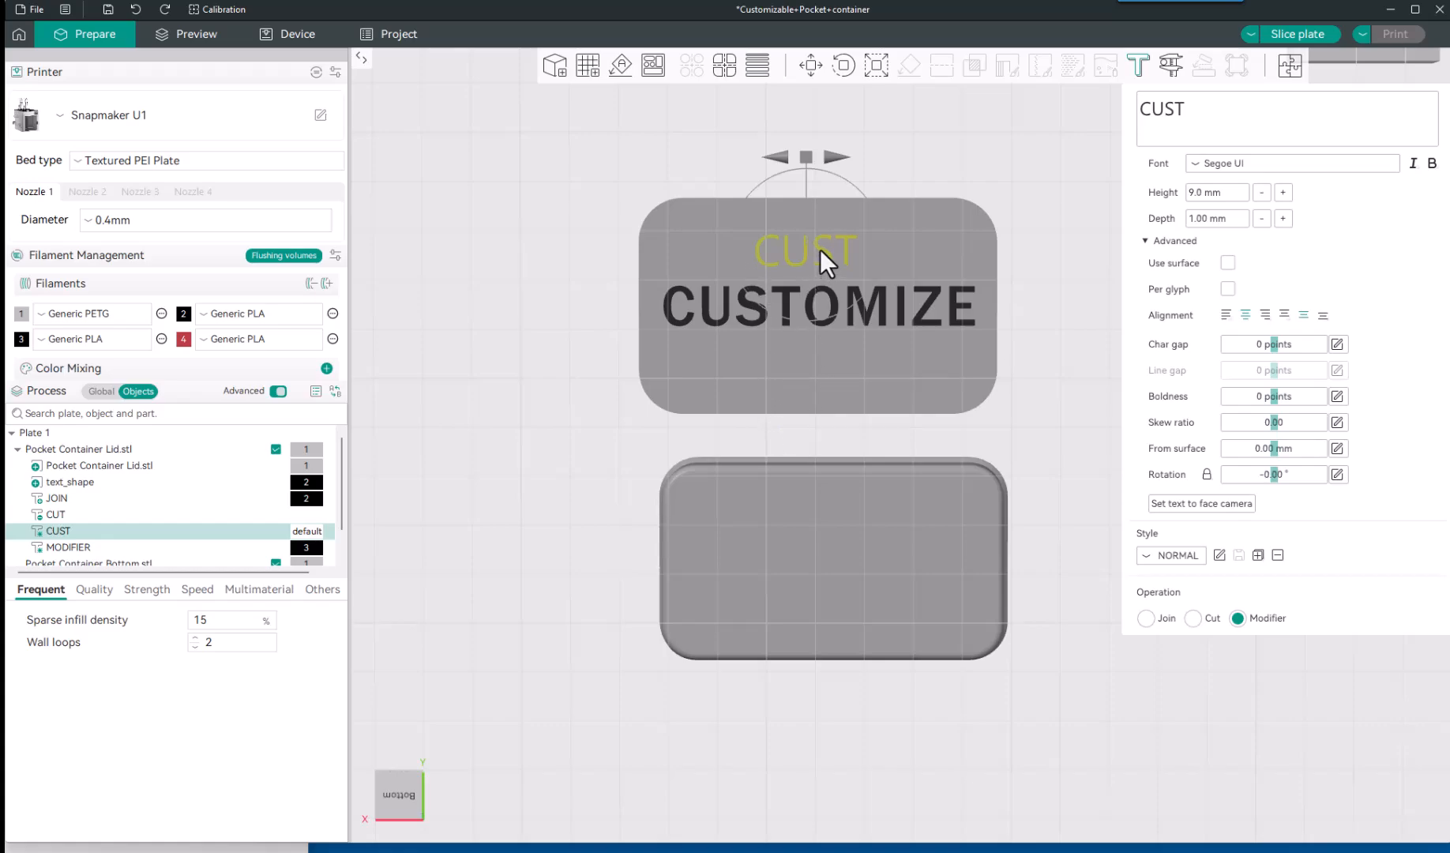
{"action": "left_click_drag", "start_coordinate": [820, 250], "coordinate": [830, 341]}
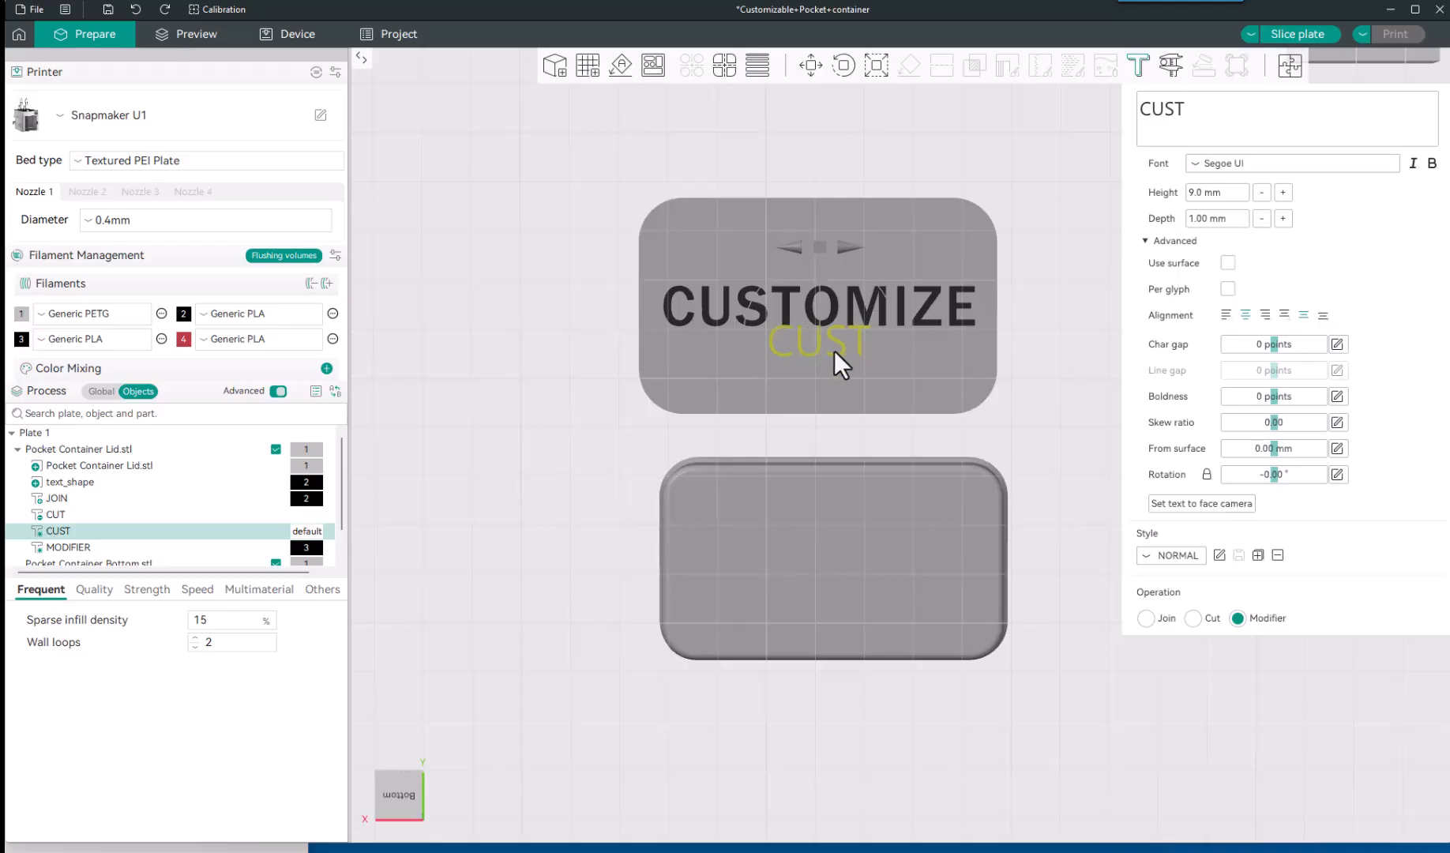
{"action": "left_click_drag", "start_coordinate": [832, 339], "coordinate": [826, 245]}
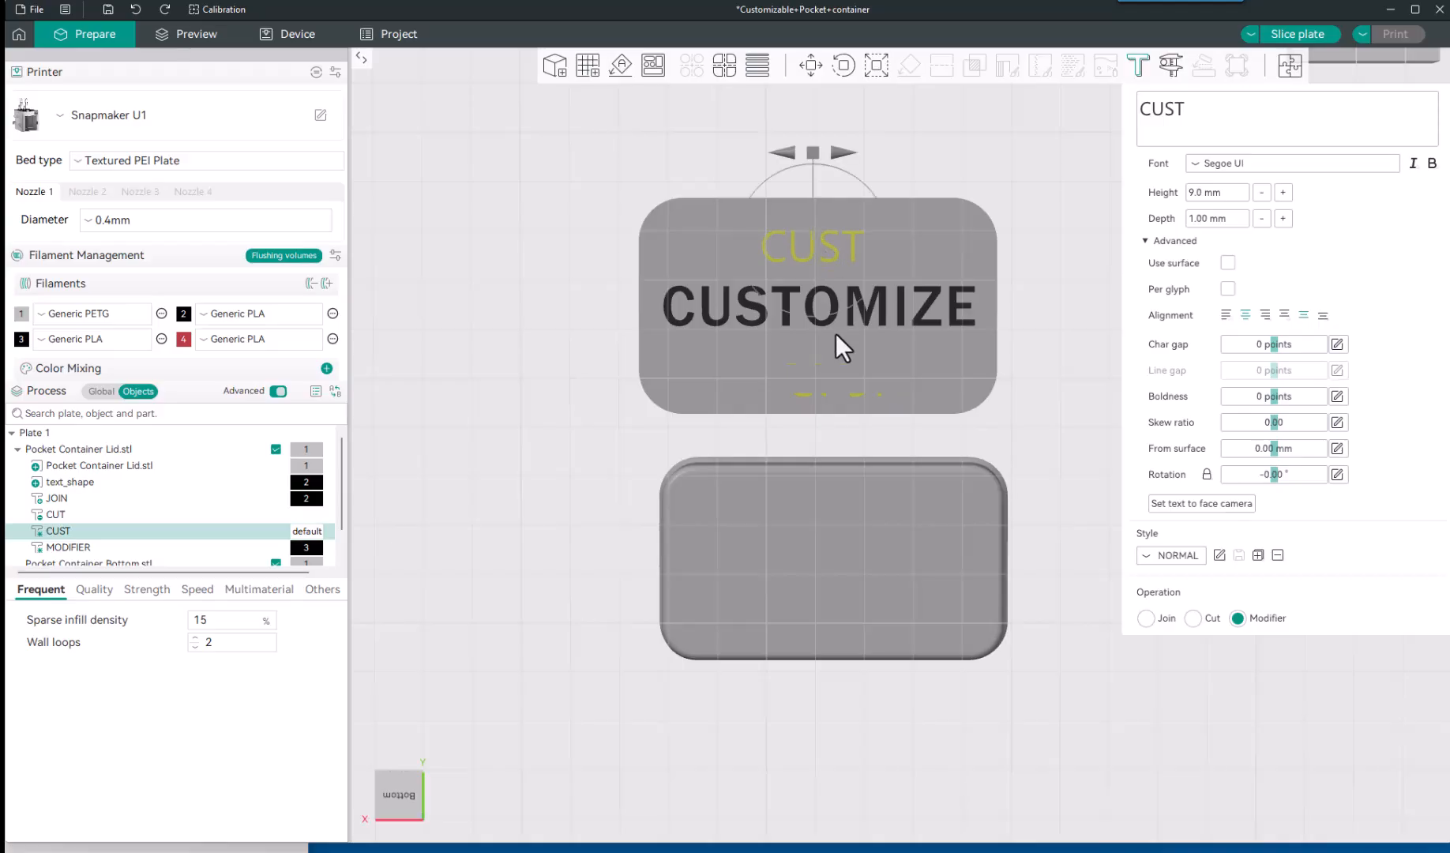
{"action": "left_click", "coordinate": [1431, 164]}
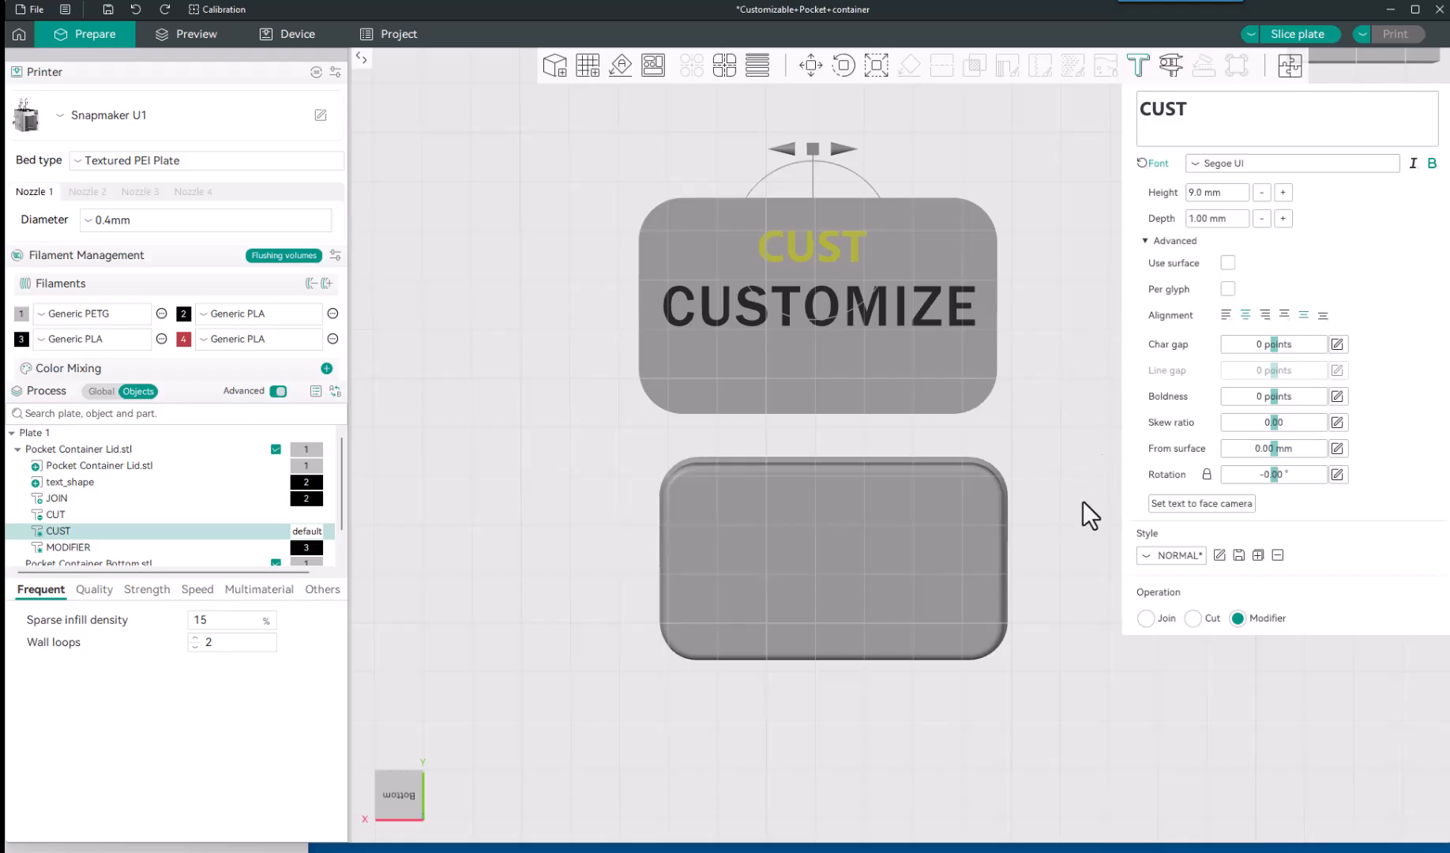
Try the CUST text as Join, inspect it against the lid's underside, and undo the lid's shift after leaving the text.
{"action": "left_click", "coordinate": [1146, 619]}
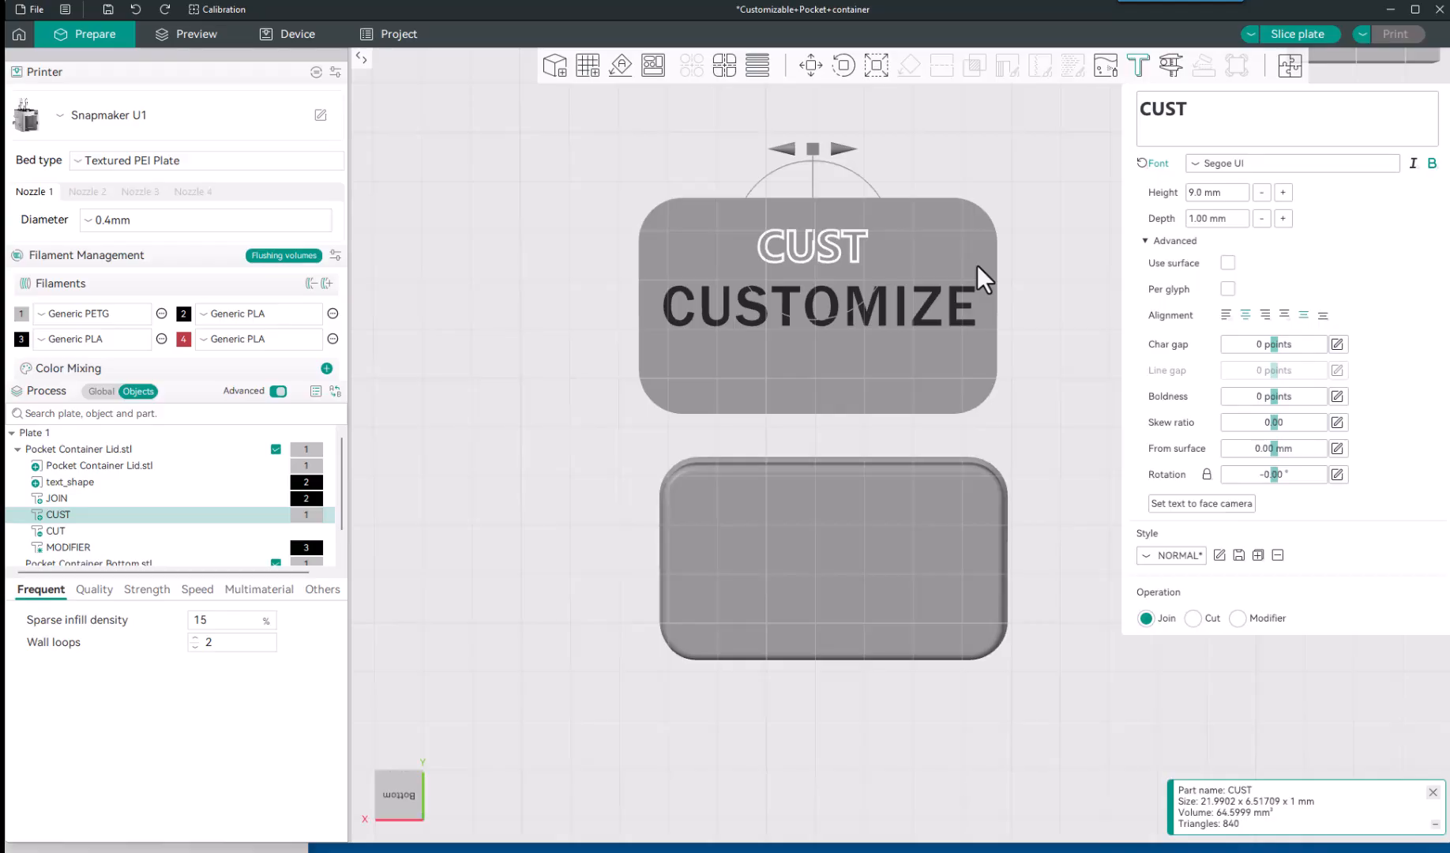
{"action": "left_click_drag", "start_coordinate": [565, 337], "coordinate": [566, 428]}
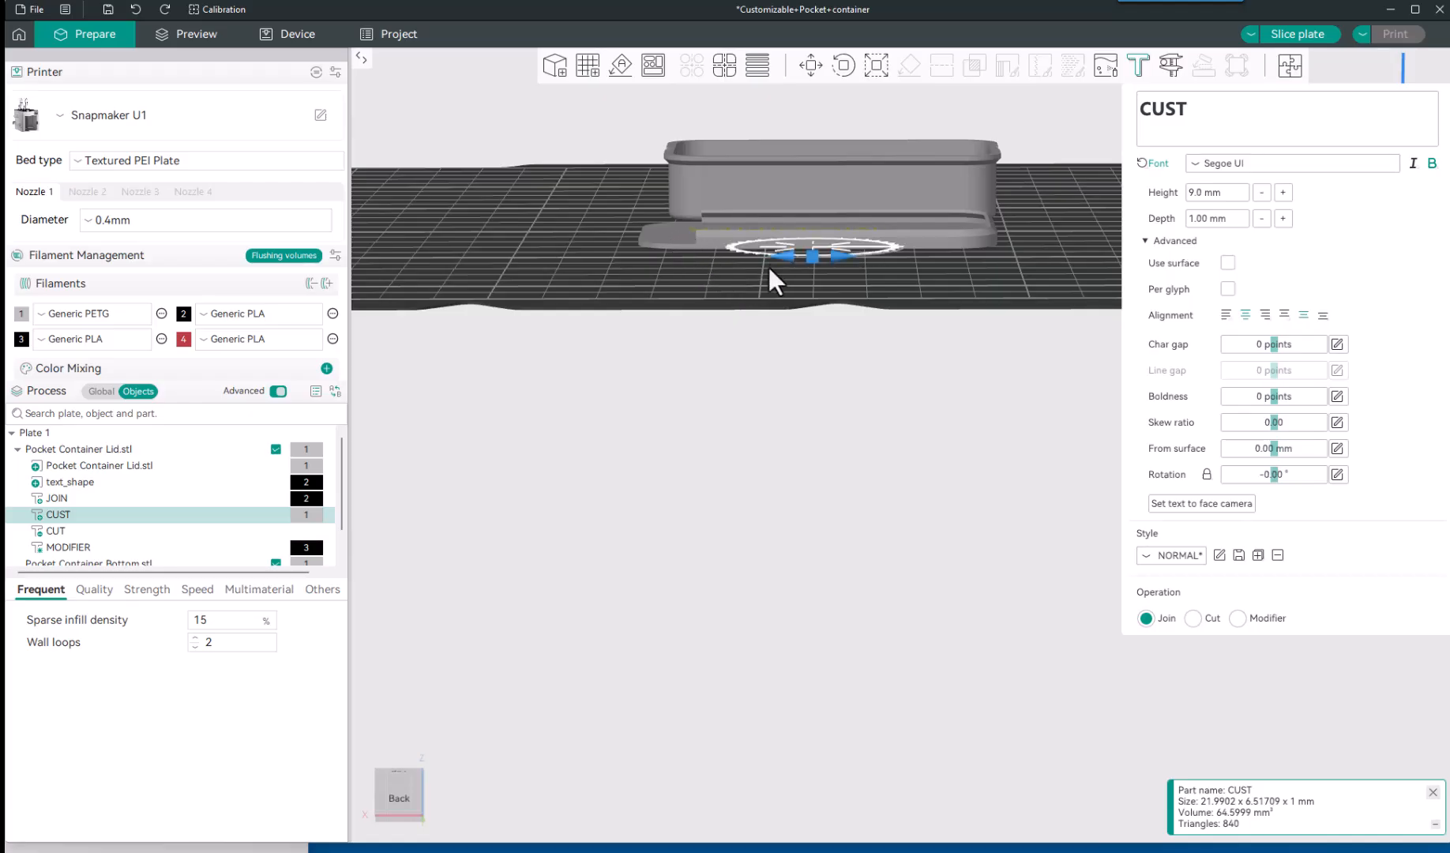
{"action": "left_click_drag", "start_coordinate": [802, 344], "coordinate": [804, 295]}
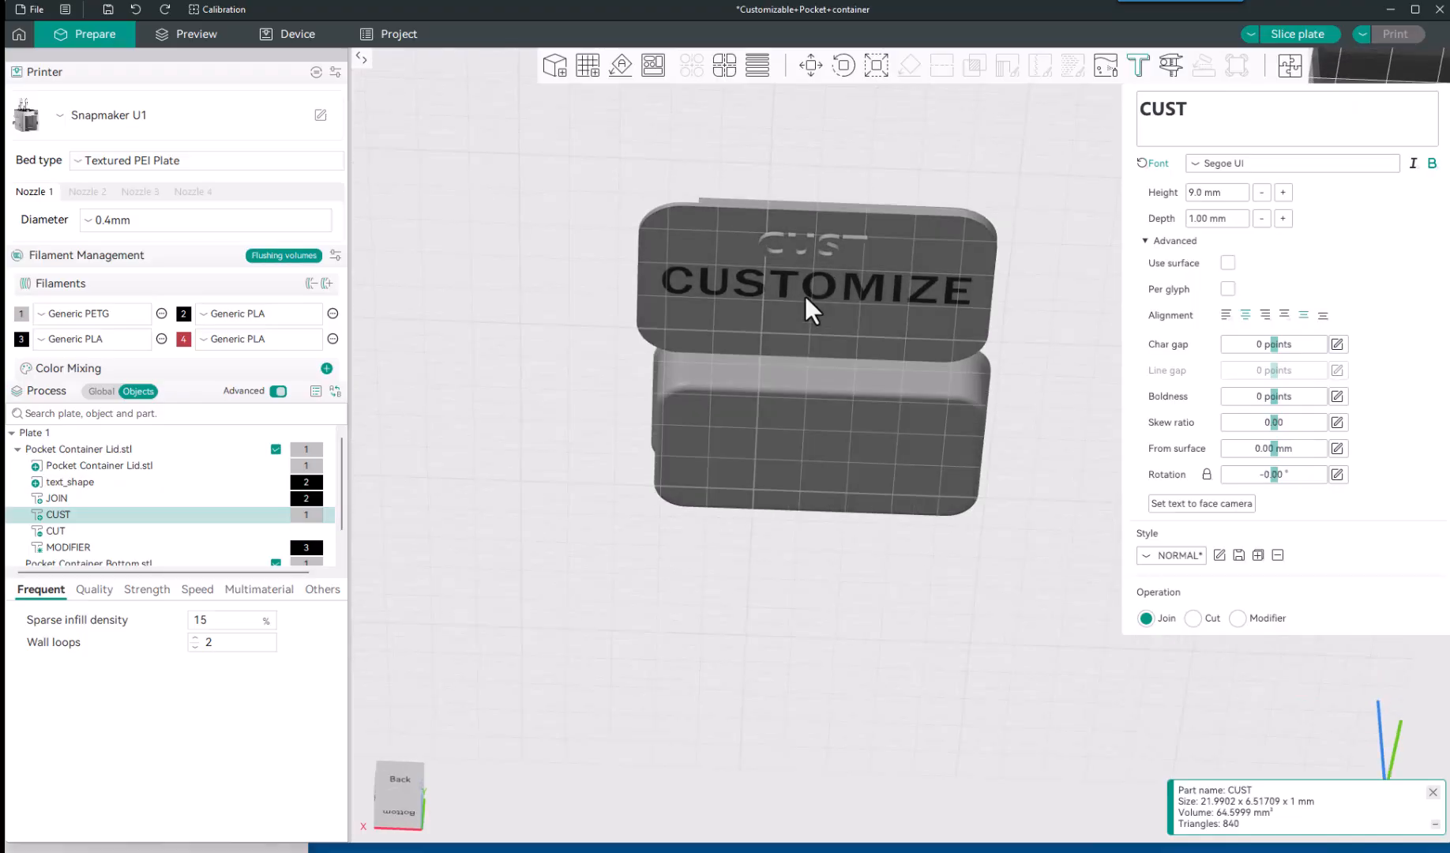
{"action": "left_click", "coordinate": [792, 337]}
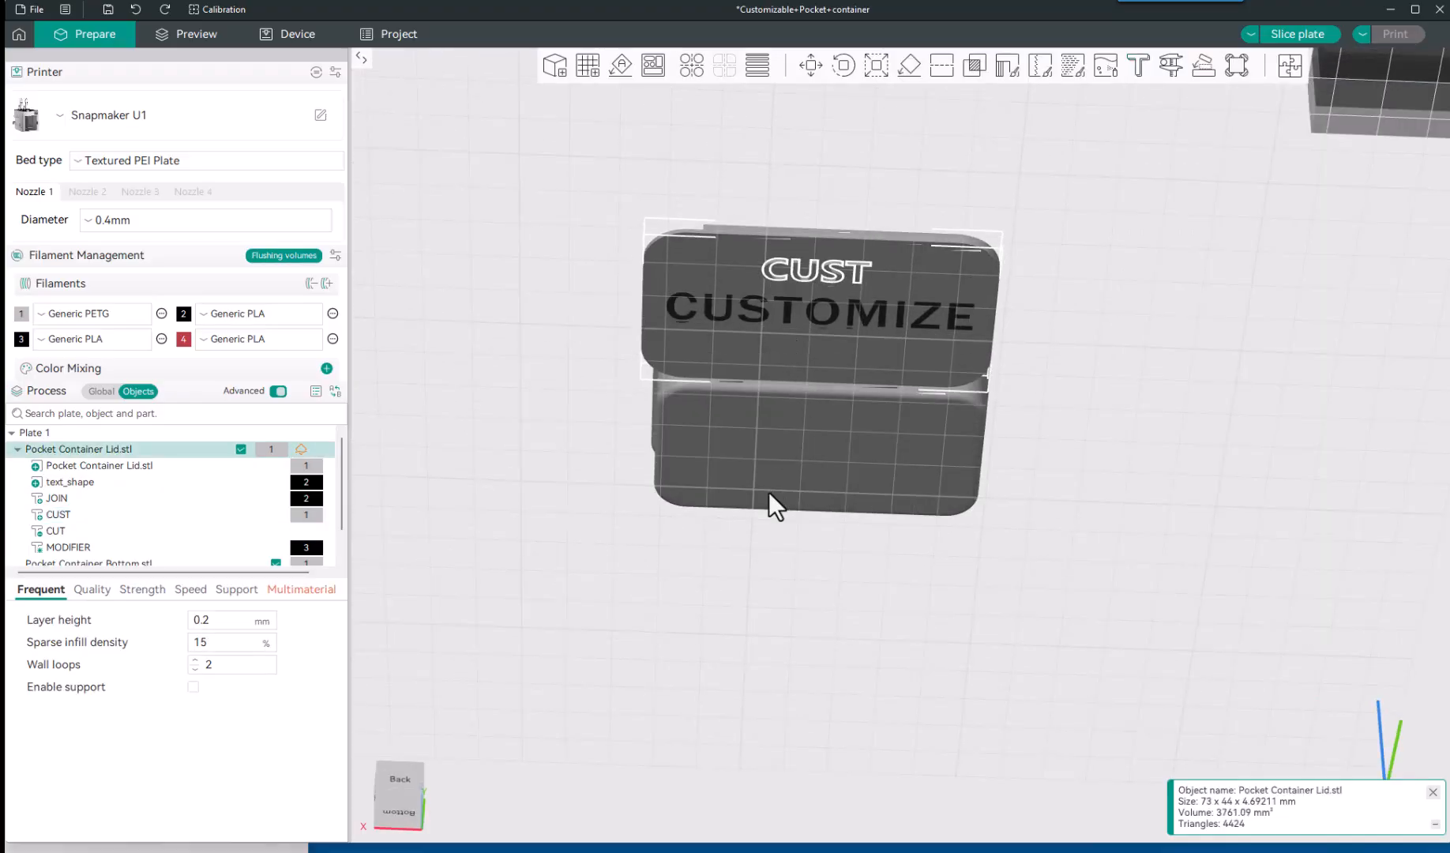
{"action": "key", "text": "ctrl+z"}
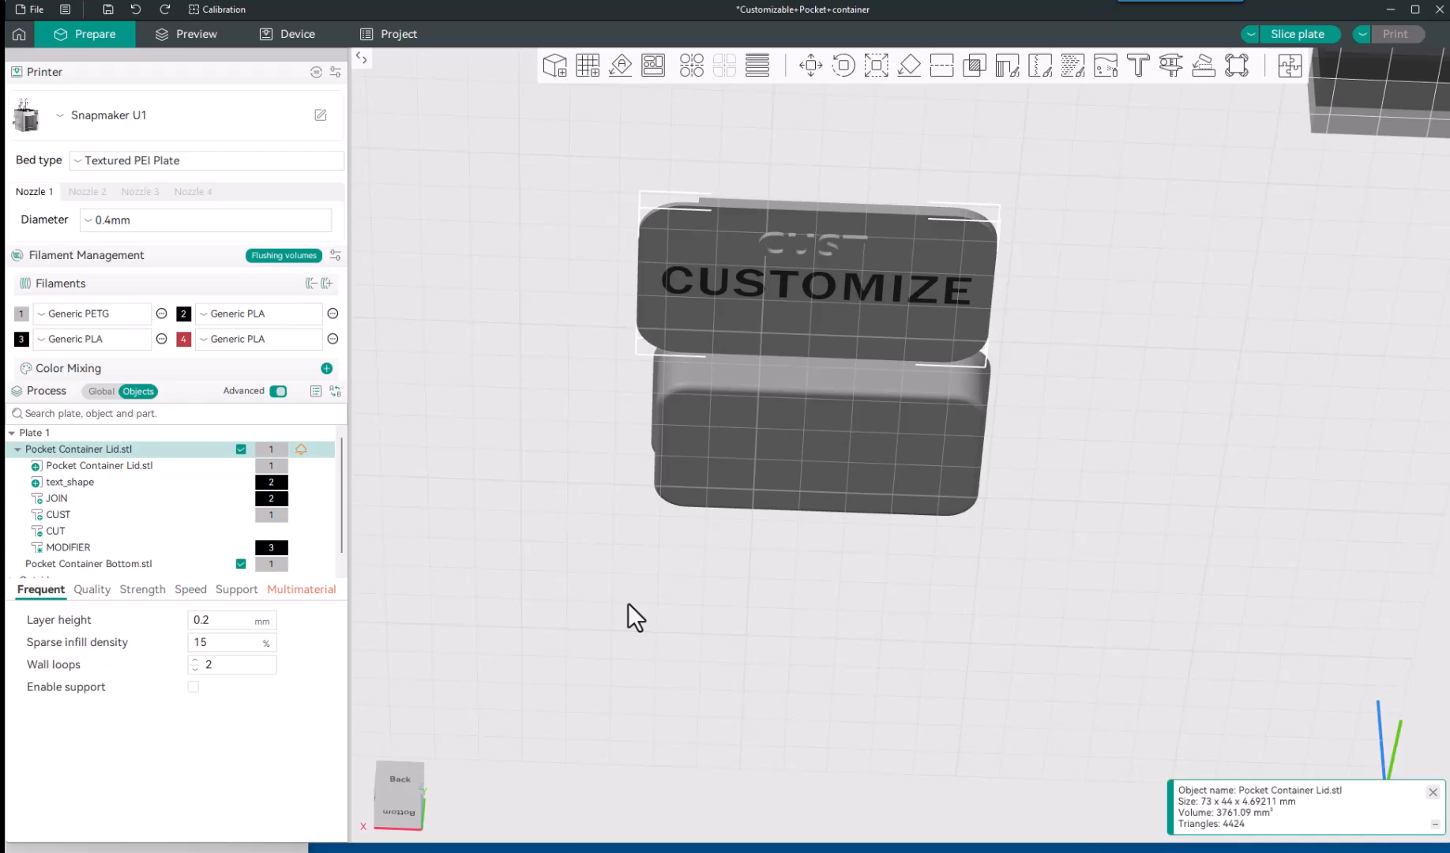
{"action": "mouse_move", "coordinate": [628, 603]}
{"action": "left_mouse_down"}
{"action": "mouse_move", "coordinate": [638, 638]}
{"action": "mouse_move", "coordinate": [625, 613]}
{"action": "mouse_move", "coordinate": [628, 628]}
{"action": "left_mouse_up"}
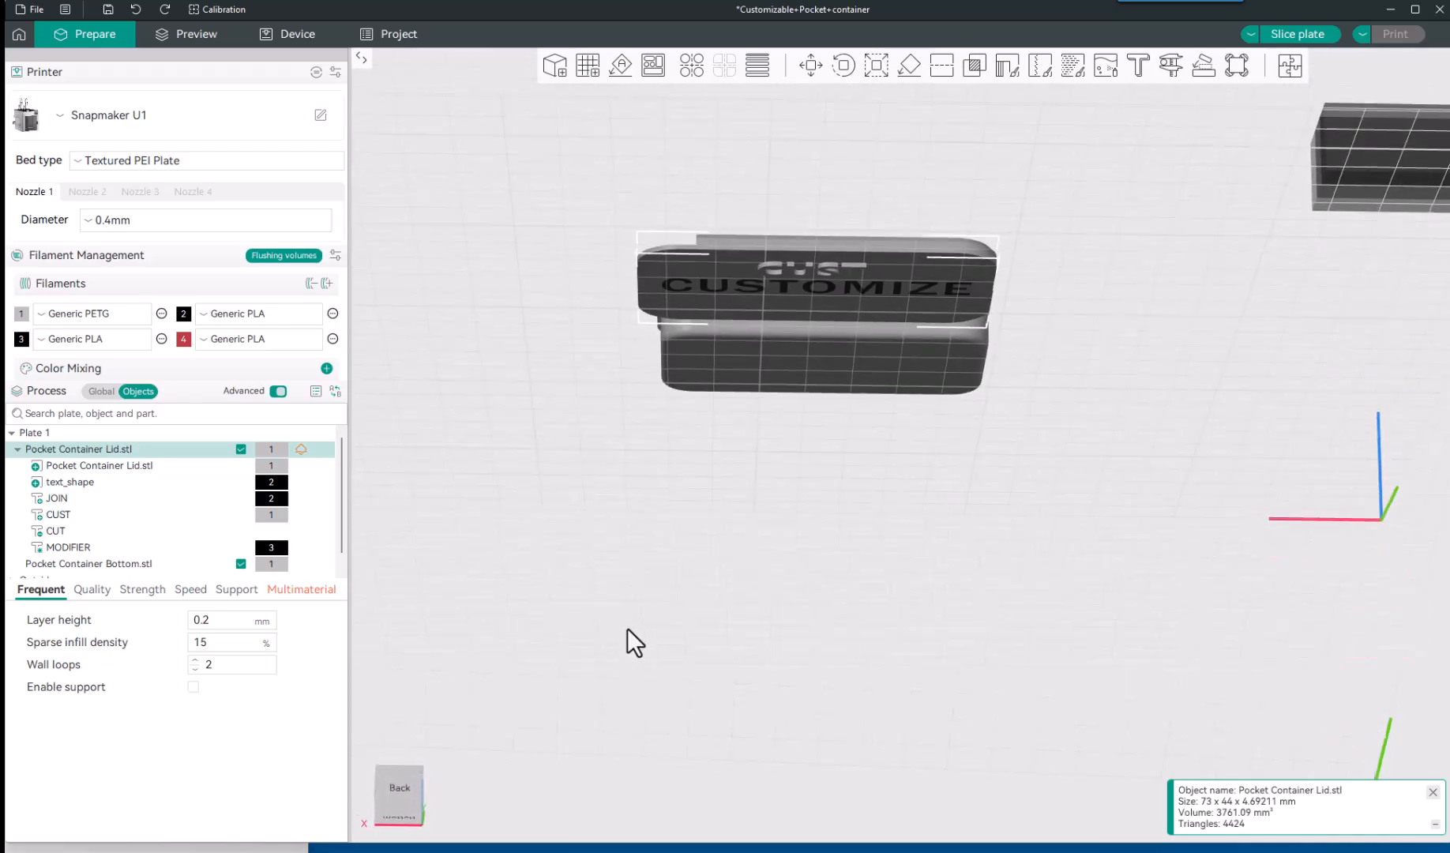
Set the CUST text's operation to Modifier and change its wording to MOD TOP OF LID.
{"action": "left_click", "coordinate": [824, 271]}
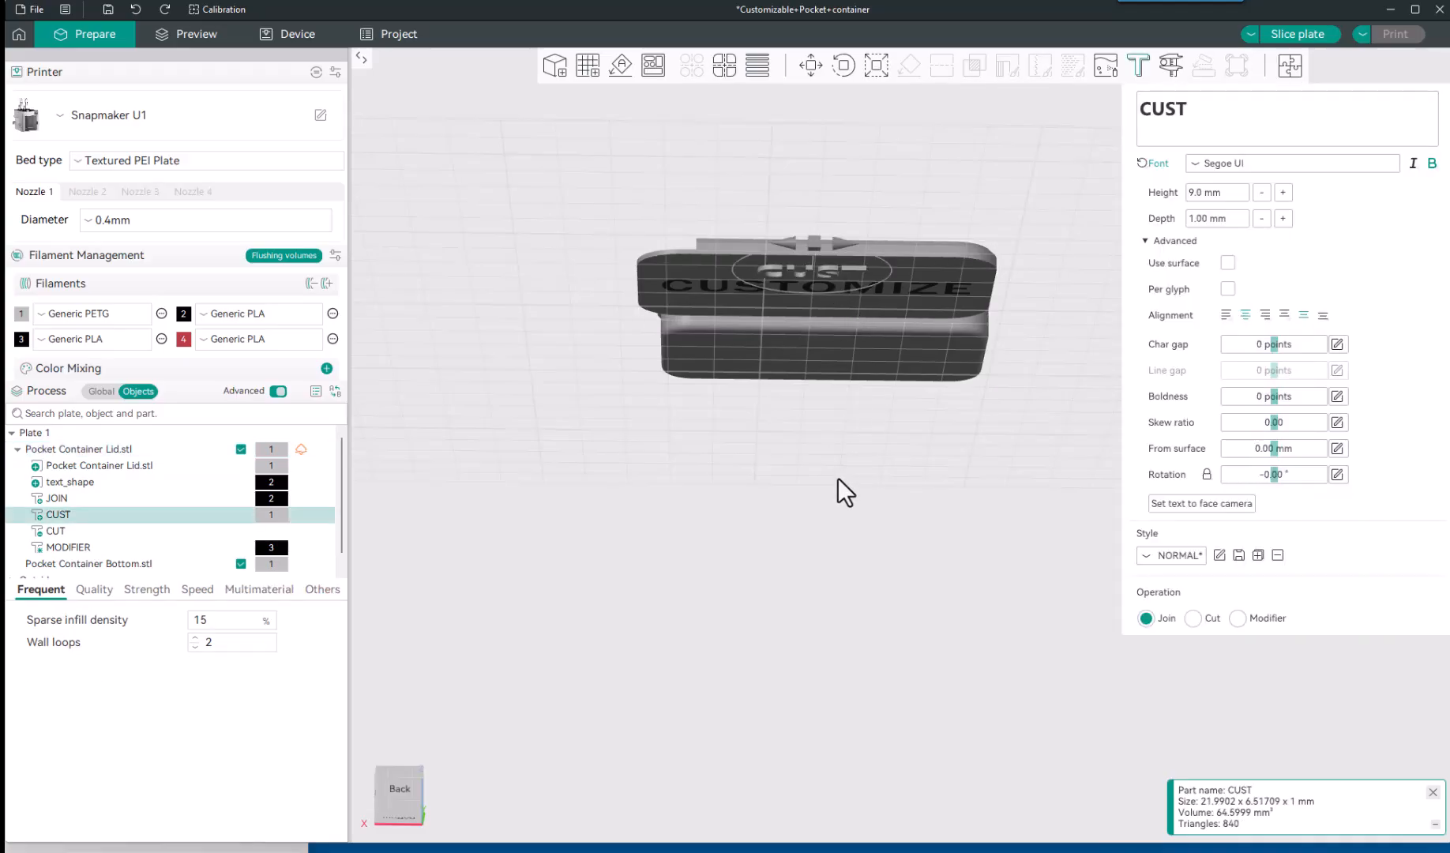
{"action": "left_click", "coordinate": [1237, 619]}
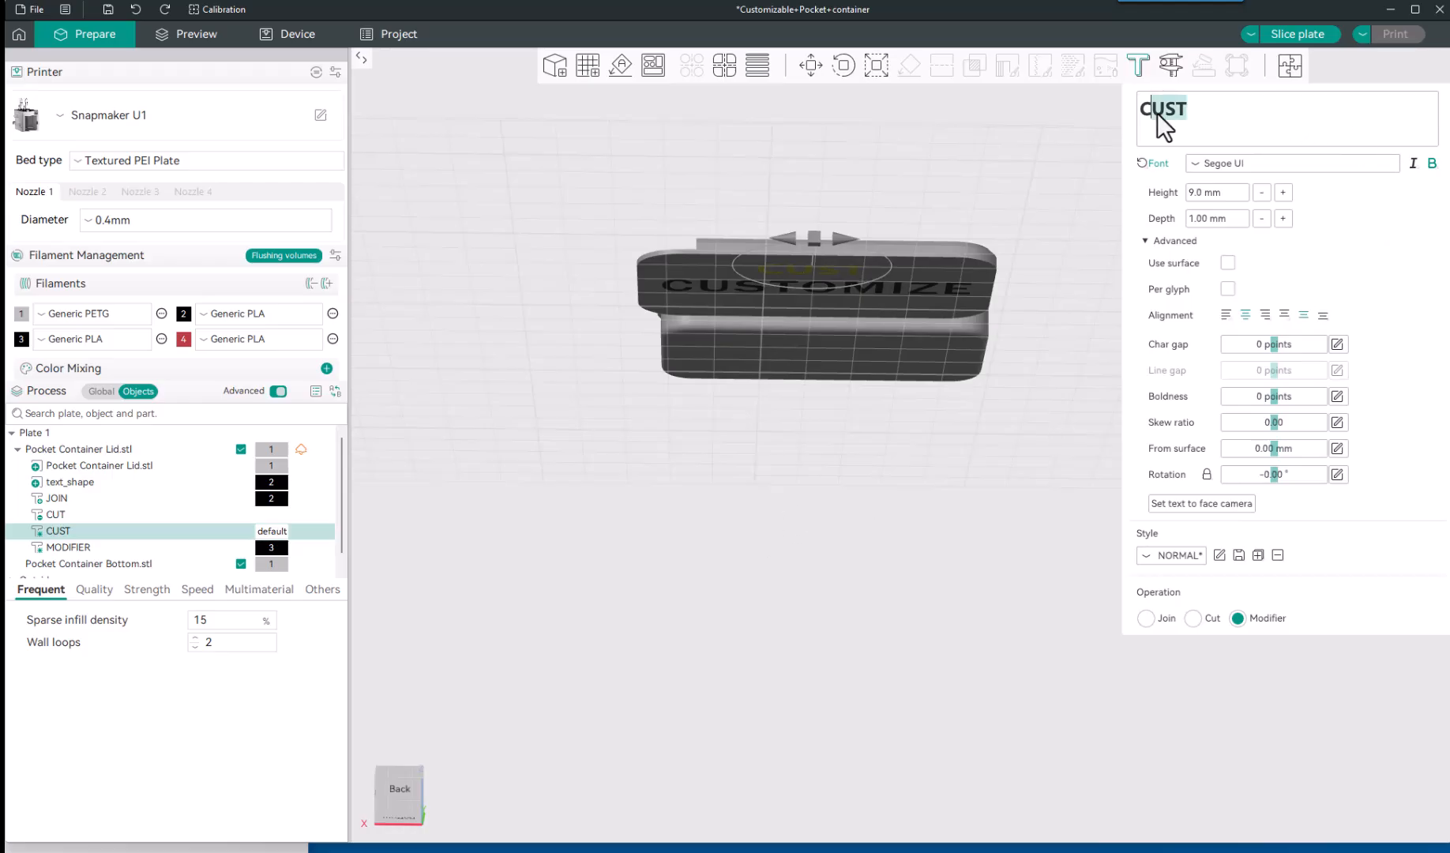
{"action": "left_click_drag", "start_coordinate": [1157, 116], "coordinate": [1139, 112]}
{"action": "type", "text": "MOD"}
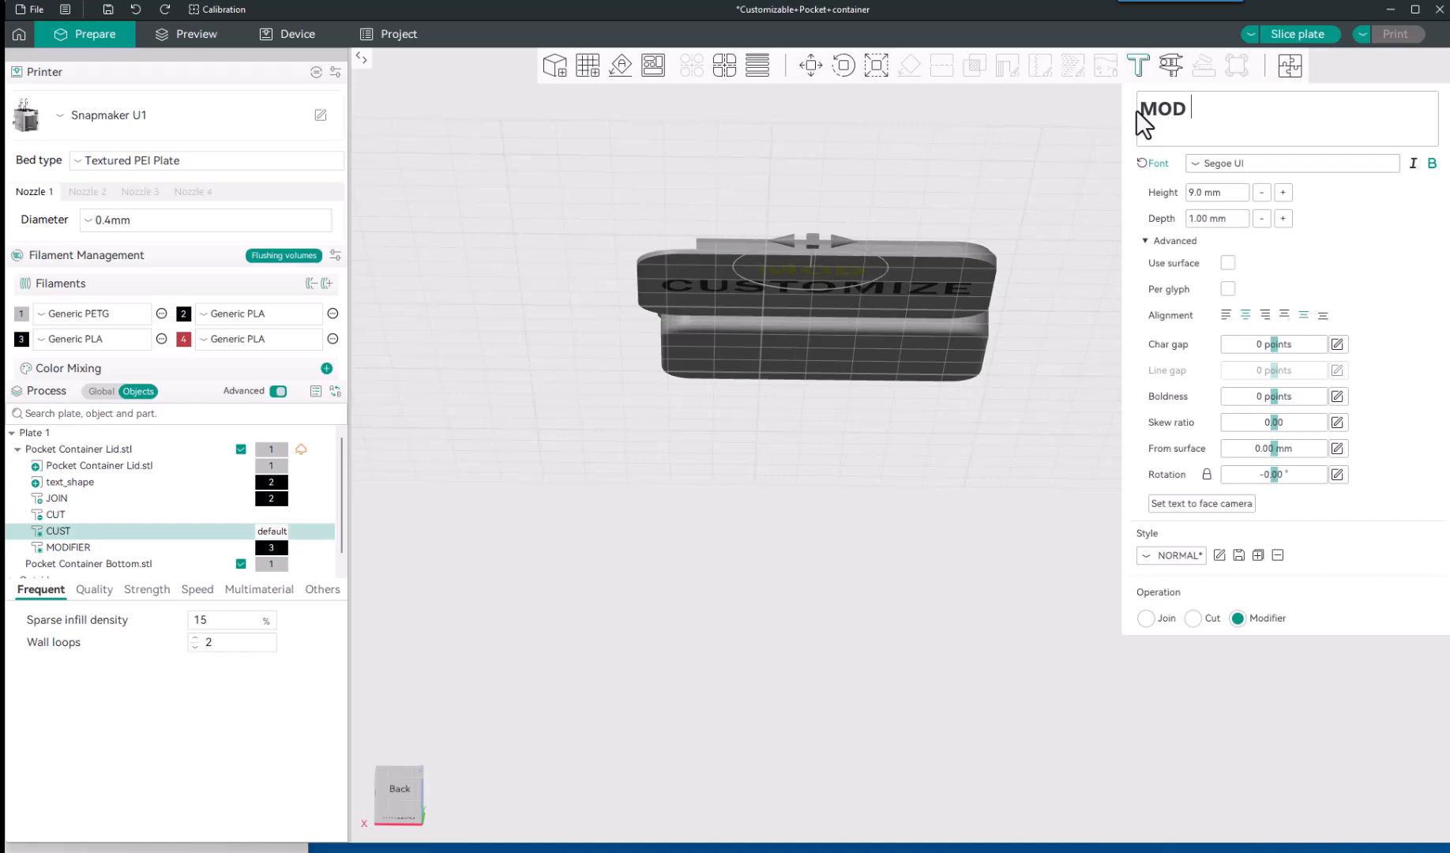
{"action": "type", "text": " TOP"}
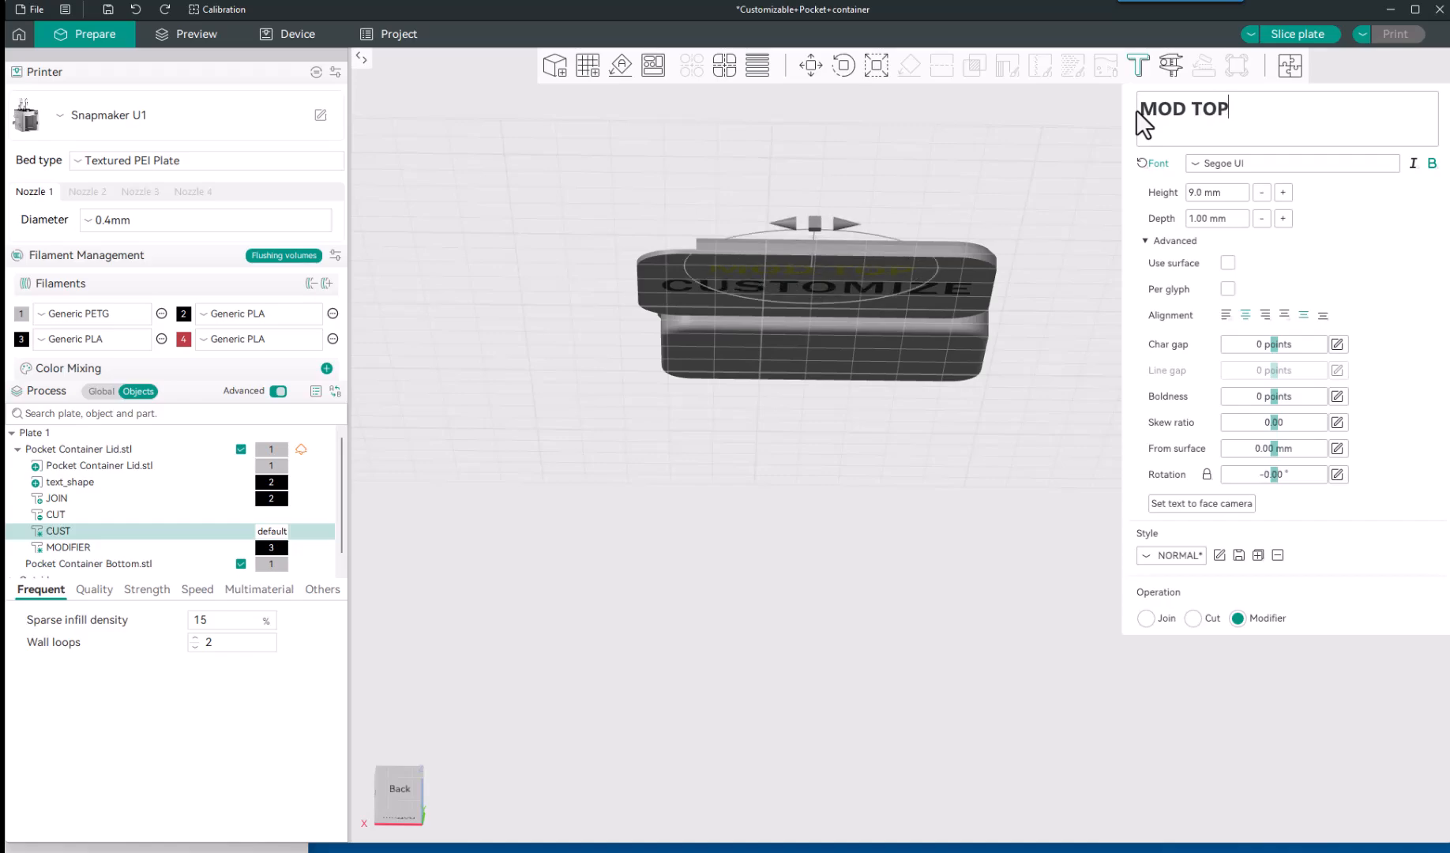
{"action": "type", "text": " OF LID"}
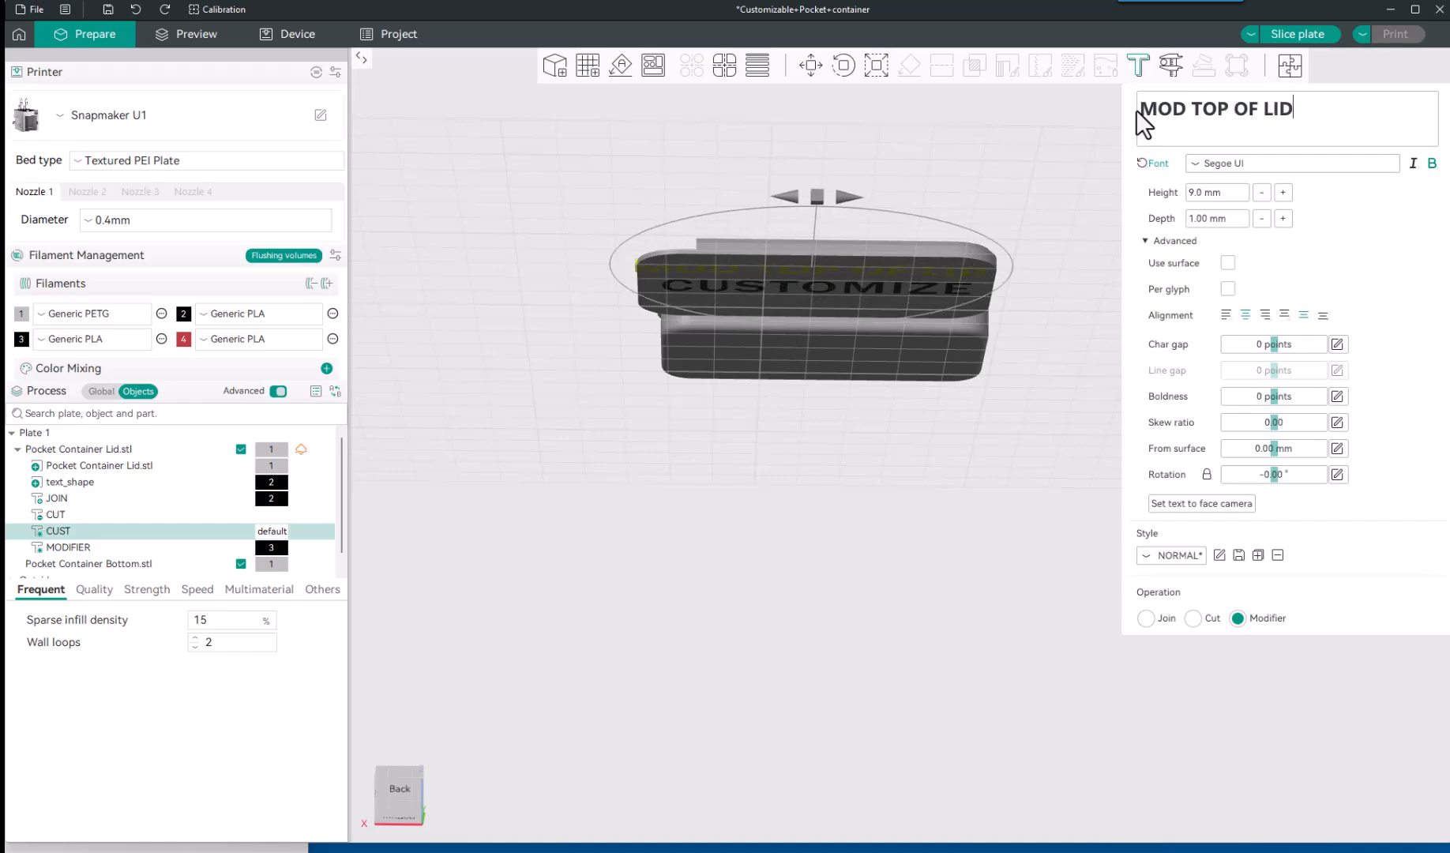
{"action": "key", "text": "Escape"}
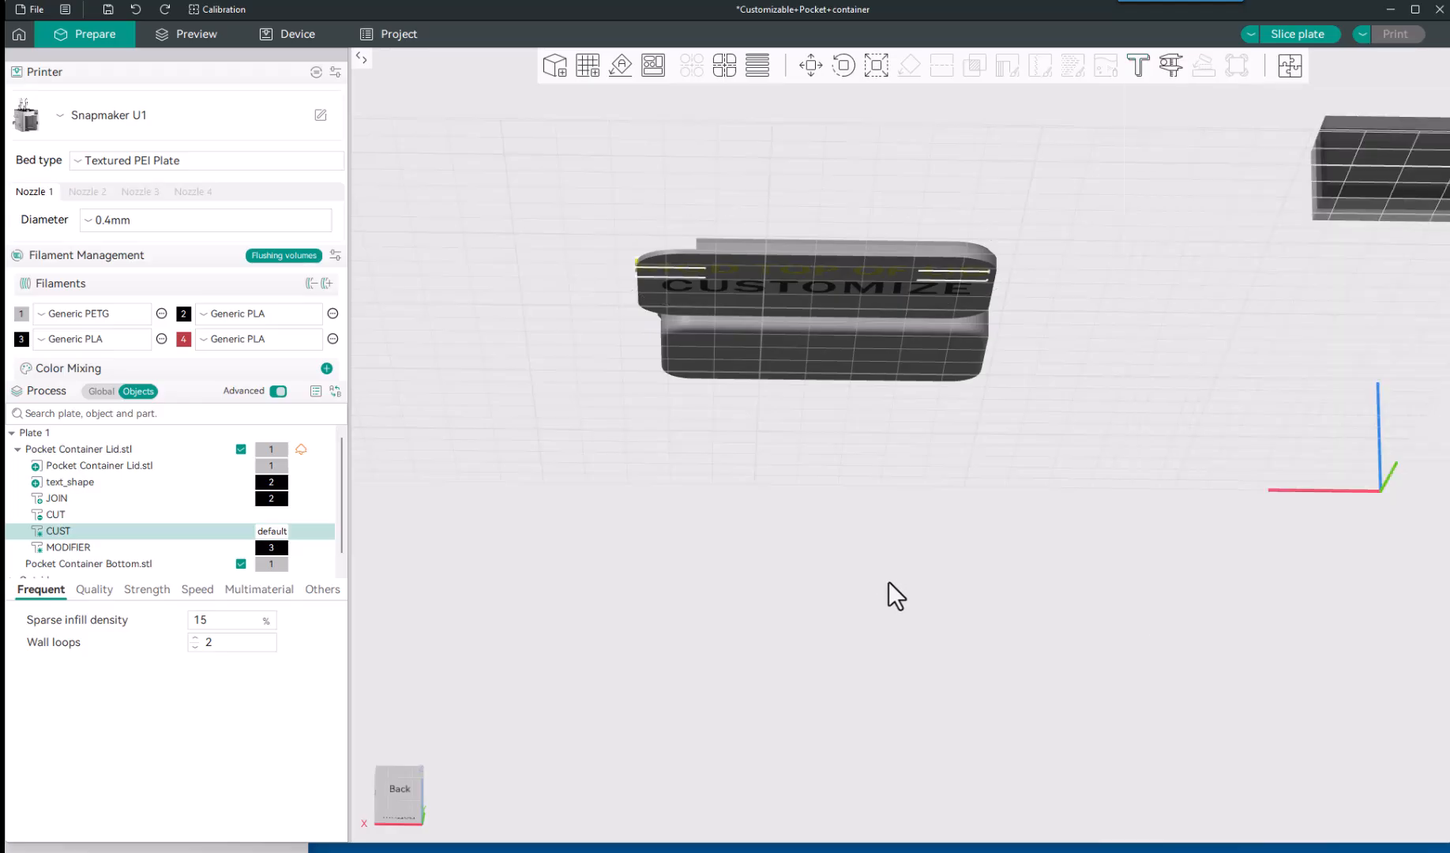
Reduce the MOD TOP OF LID text's height to 6 mm and finish editing it.
{"action": "left_click_drag", "start_coordinate": [812, 543], "coordinate": [807, 472]}
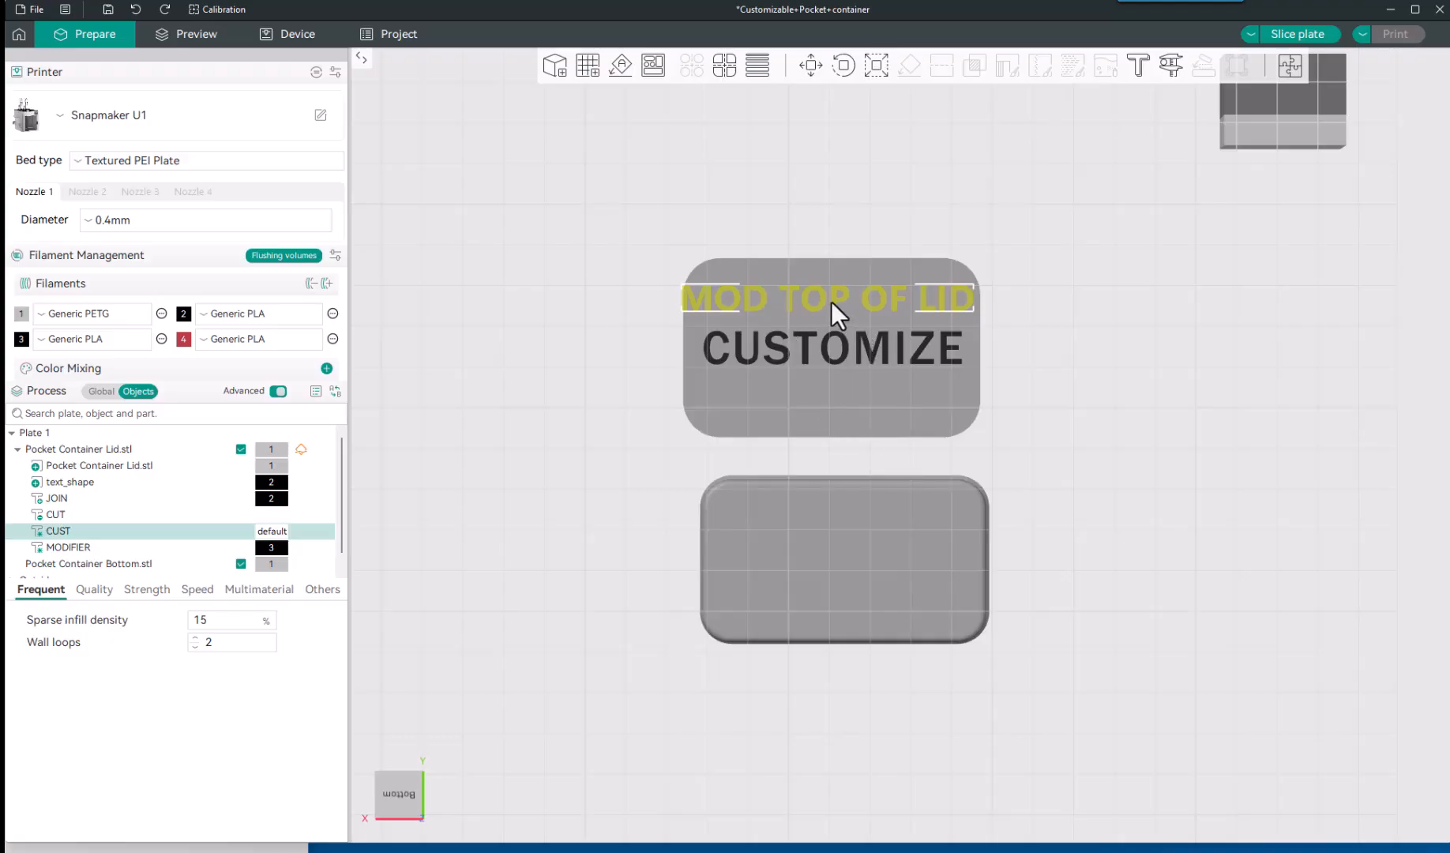
{"action": "key", "text": "t"}
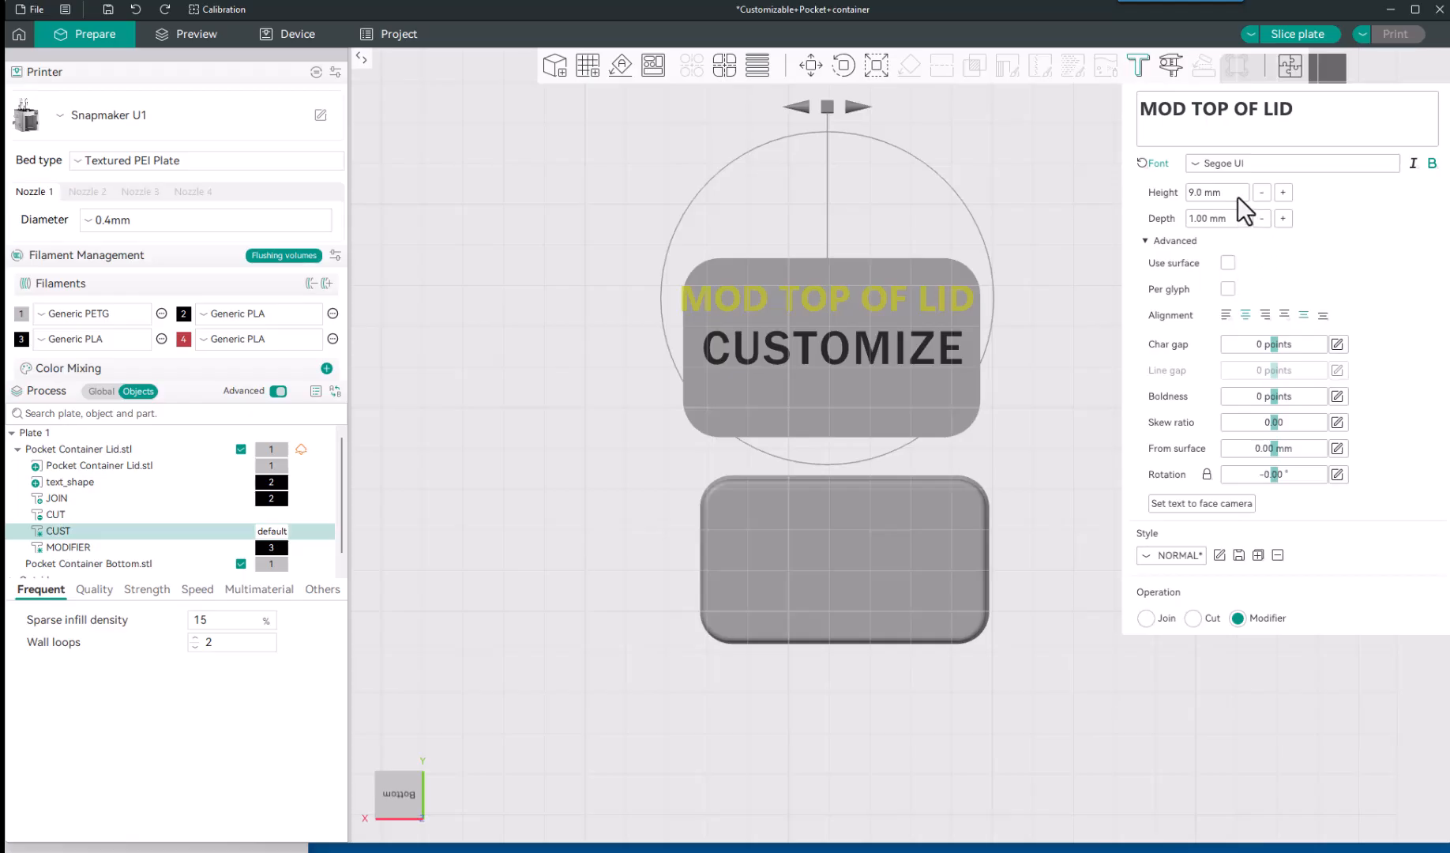
{"action": "type", "text": "6"}
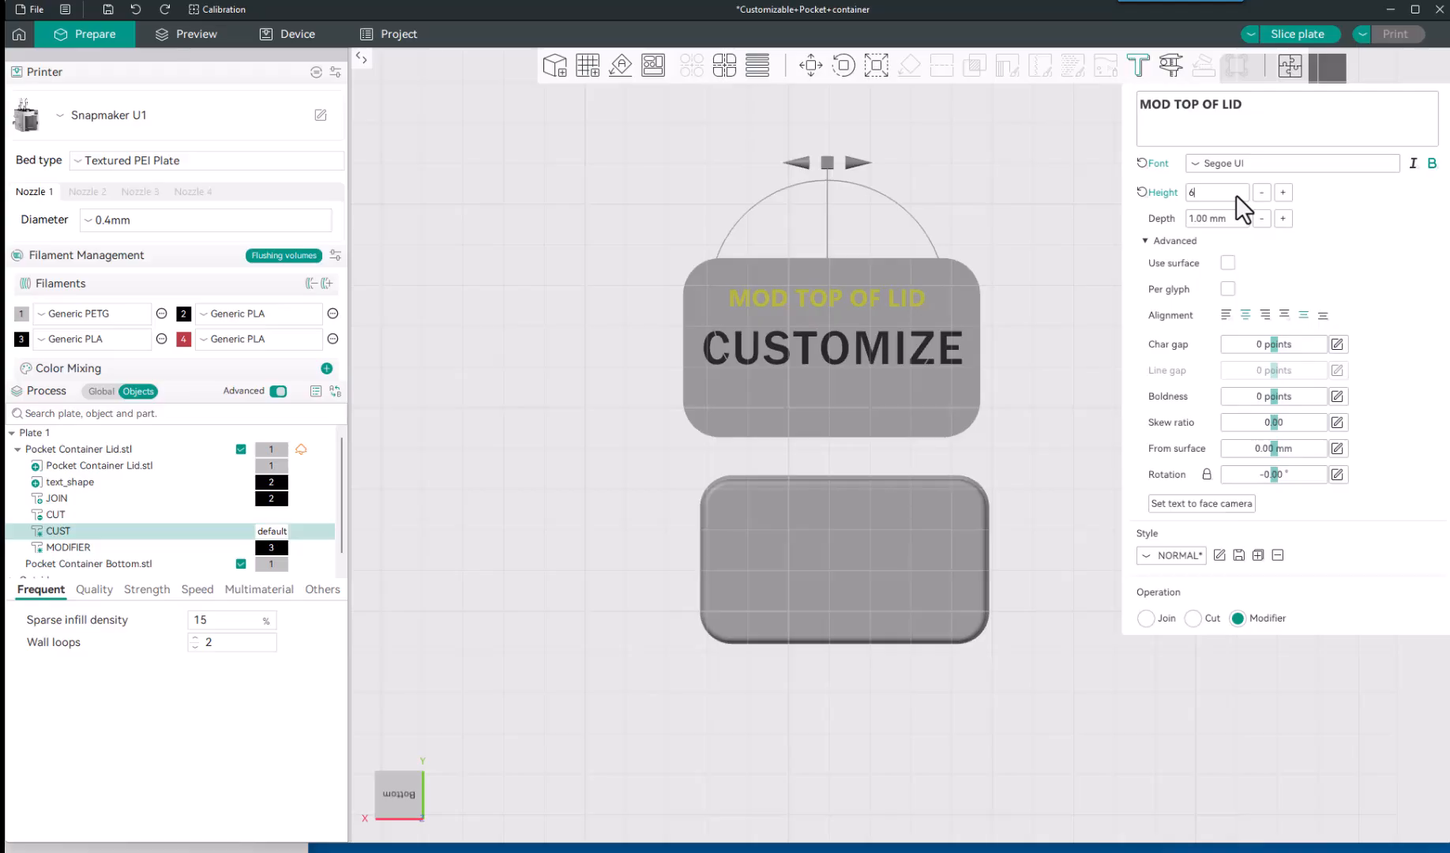
{"action": "key", "text": "Escape"}
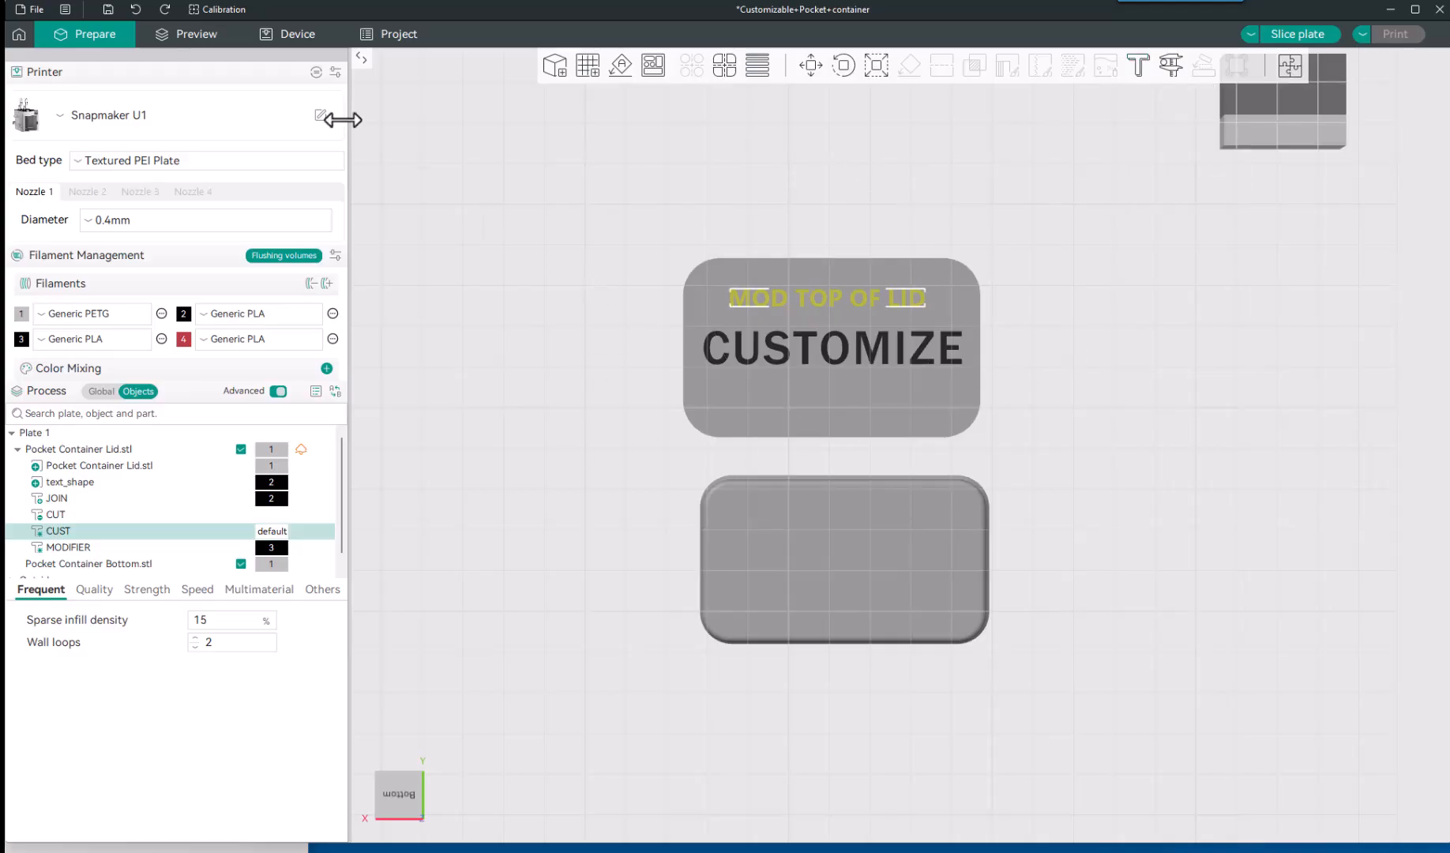
Preview the sliced plate and examine how the texts on the lid's underside come out.
{"action": "left_click", "coordinate": [285, 35]}
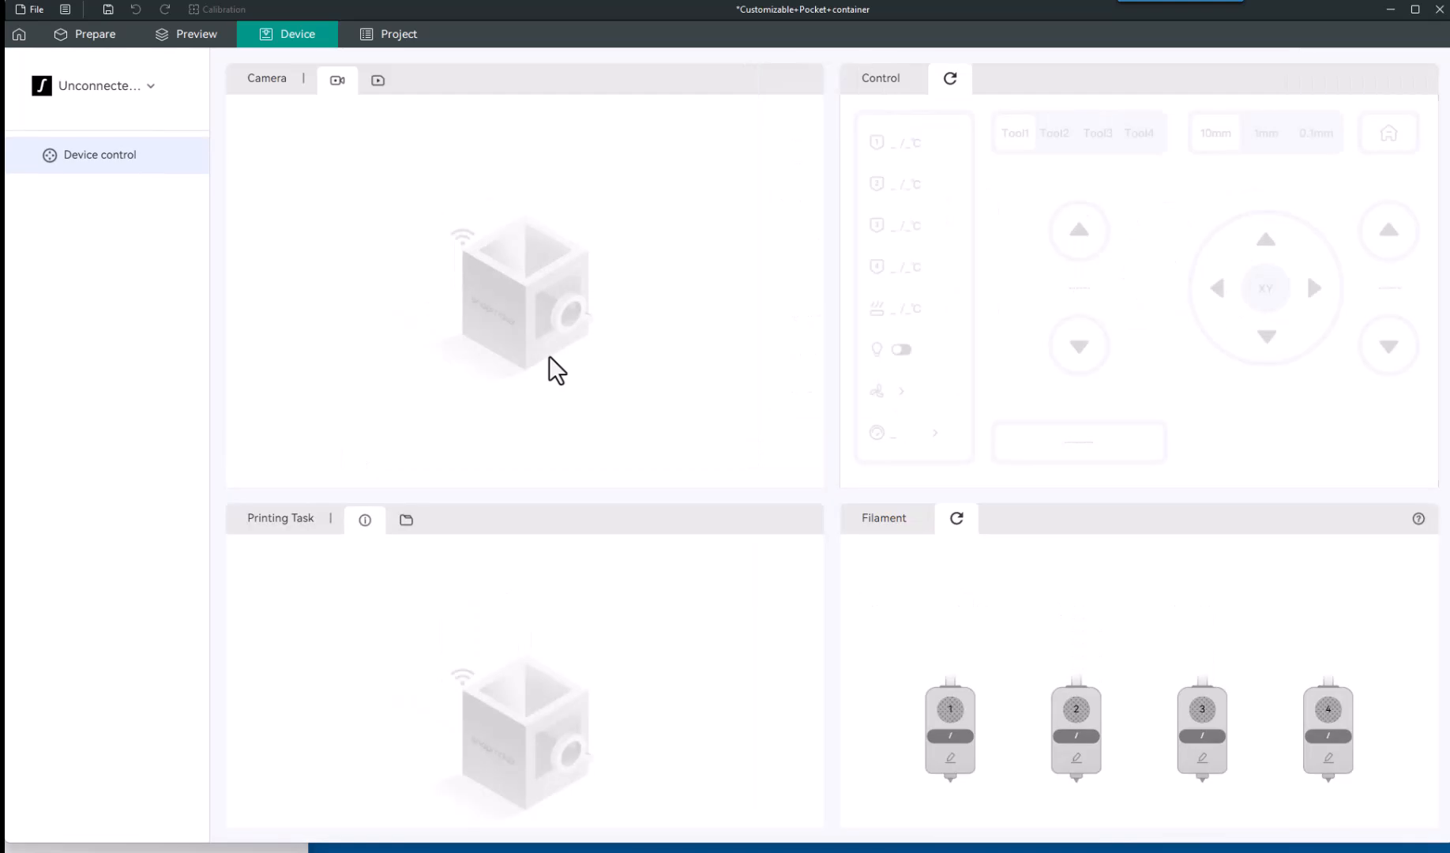
{"action": "left_click", "coordinate": [195, 36]}
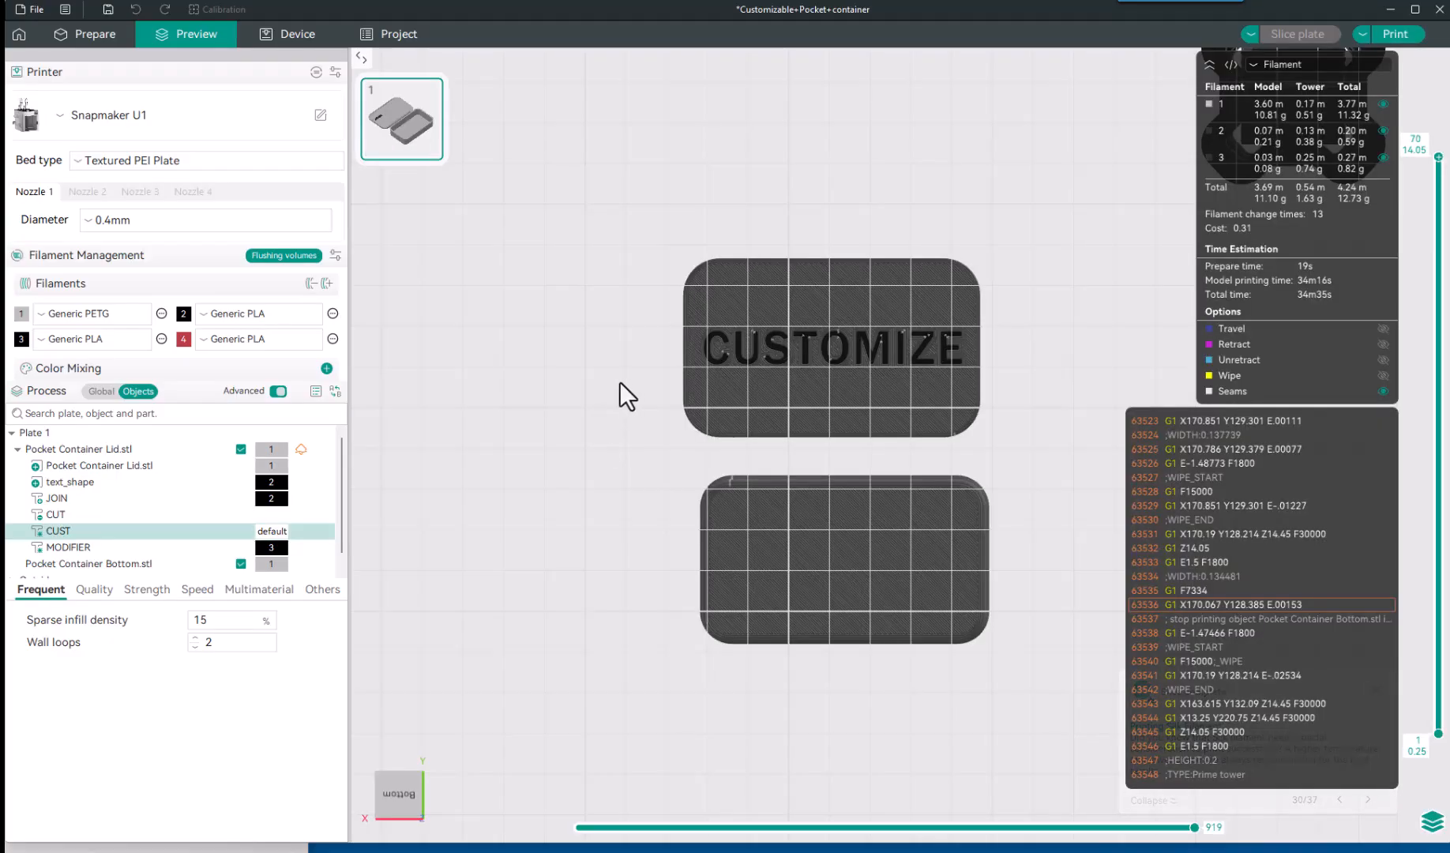
{"action": "scroll", "coordinate": [287, 481], "scroll_direction": "down", "scroll_amount": 1}
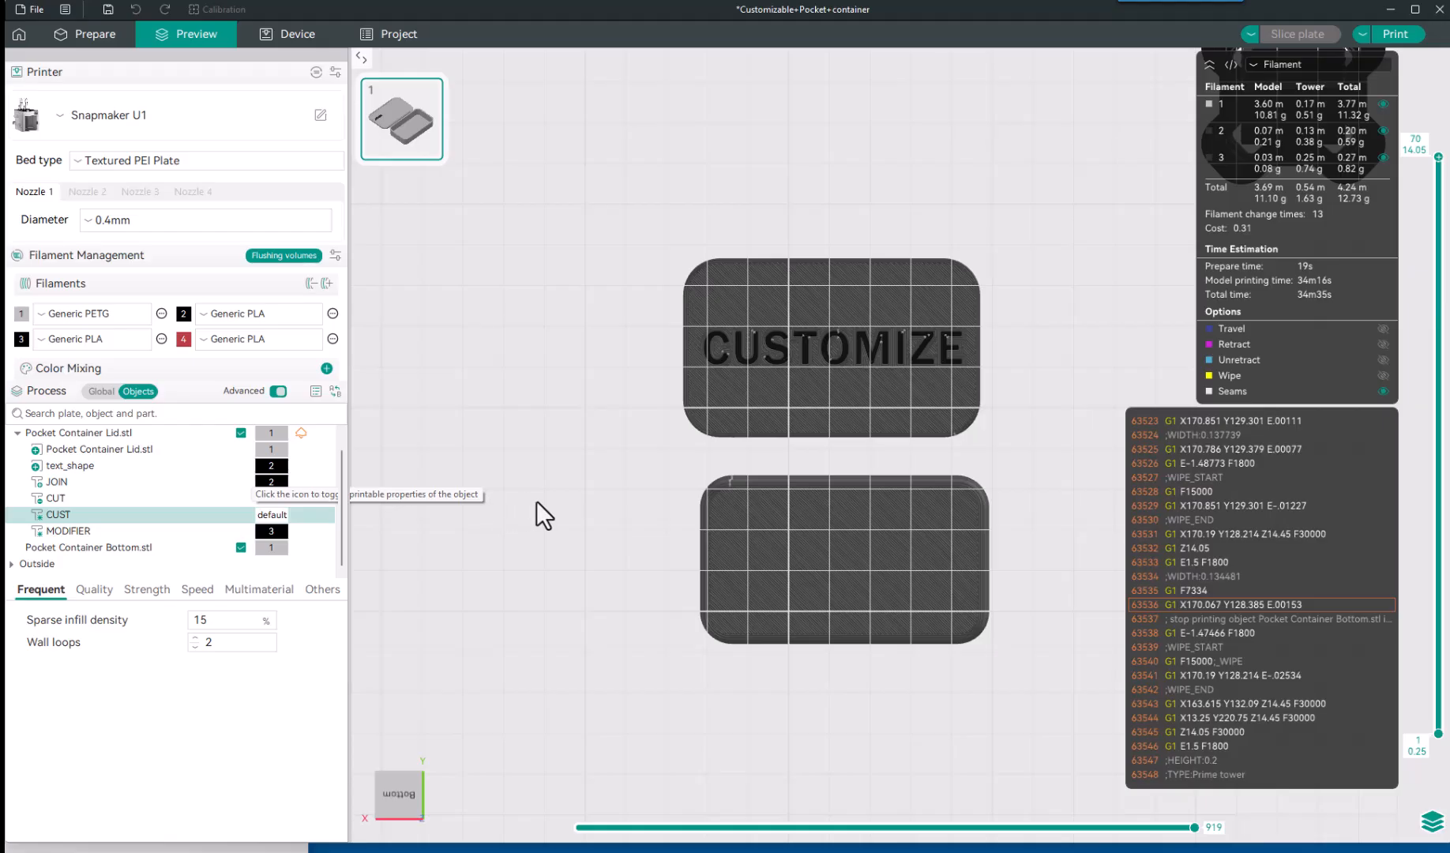
{"action": "scroll", "coordinate": [535, 500], "scroll_direction": "up", "scroll_amount": 2}
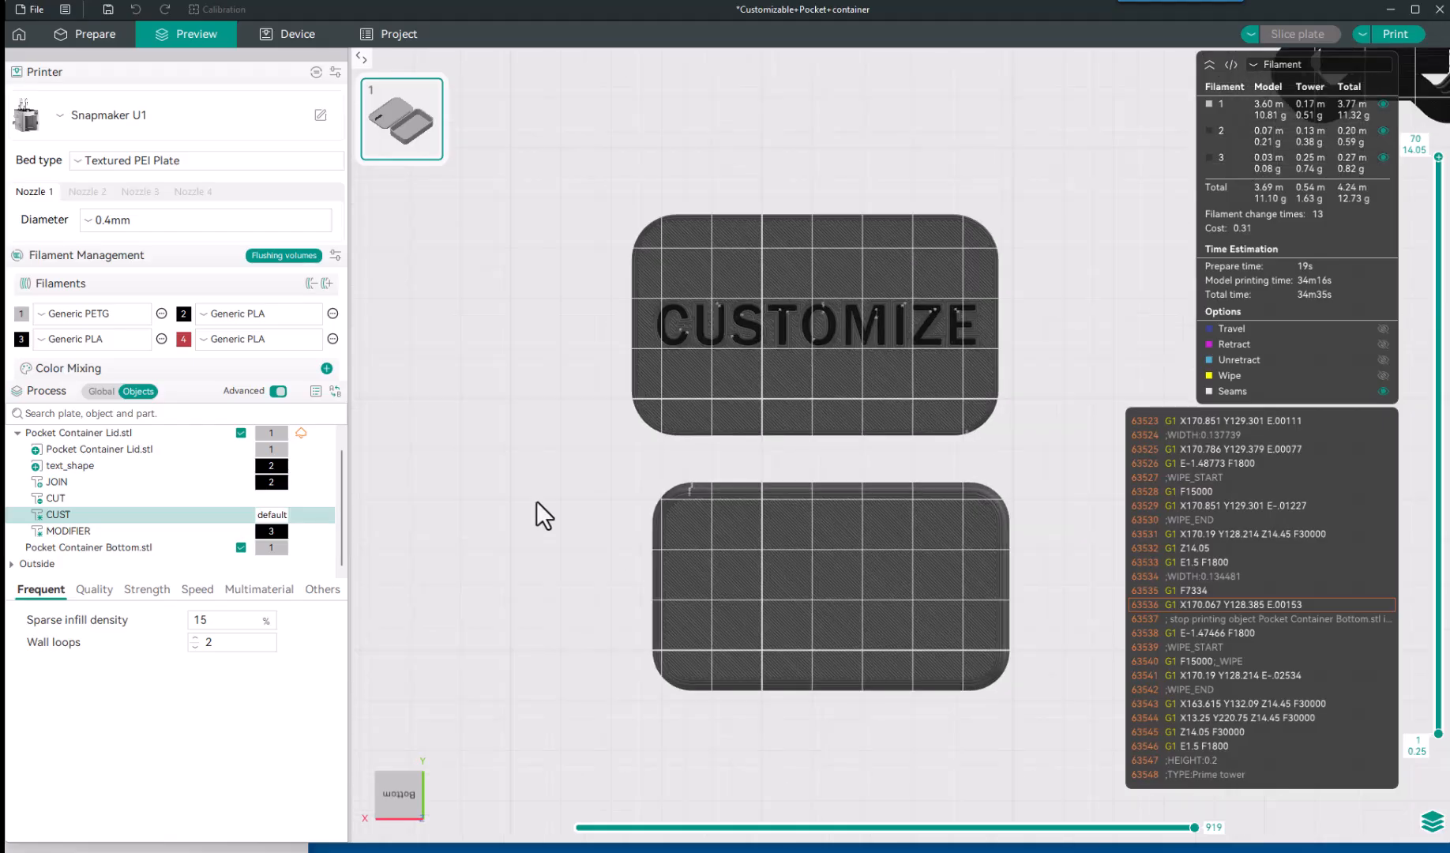
{"action": "scroll", "coordinate": [536, 501], "scroll_direction": "down", "scroll_amount": 1}
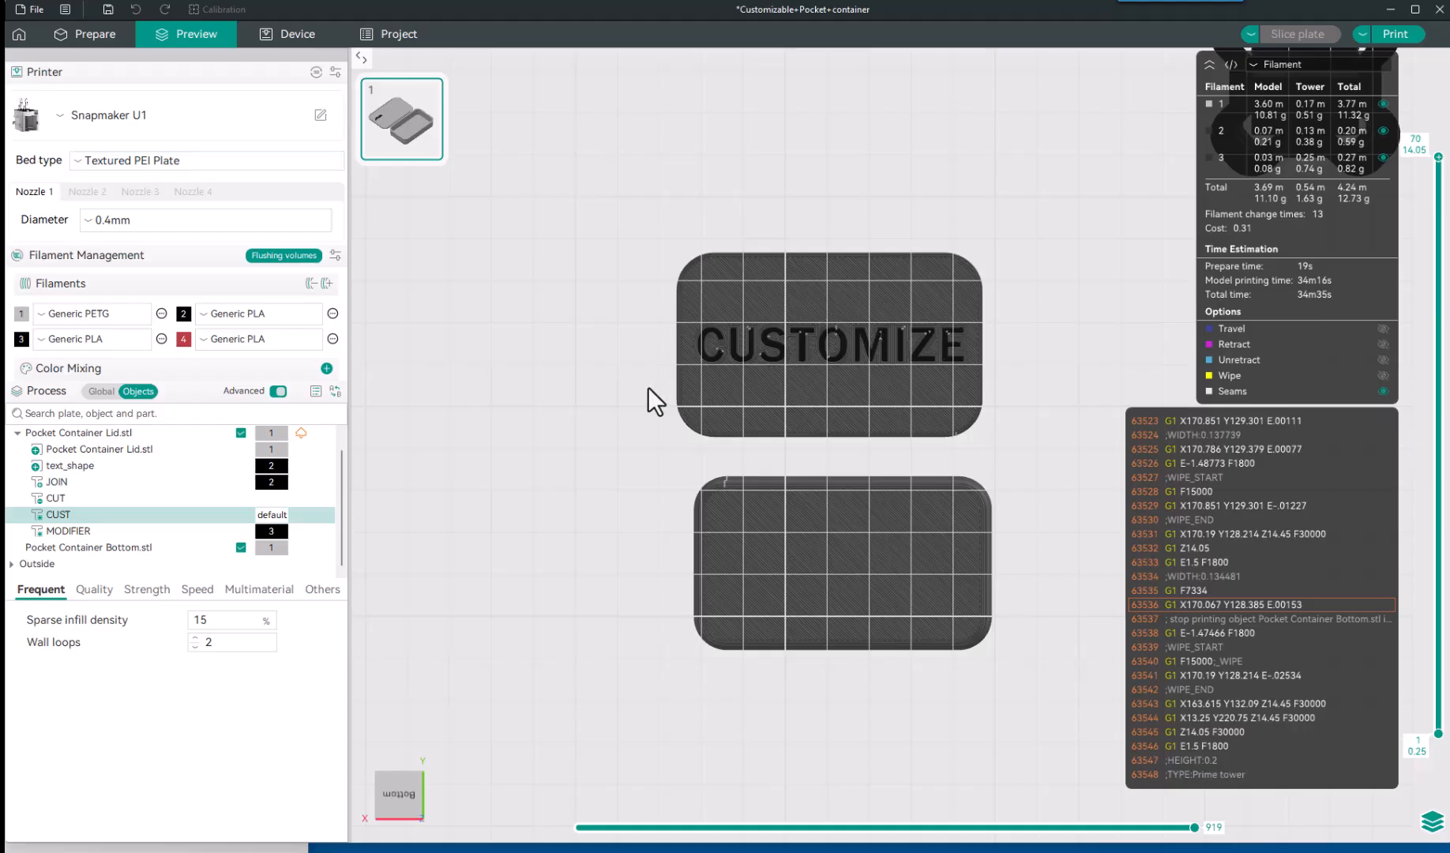
{"action": "mouse_move", "coordinate": [647, 386]}
{"action": "left_mouse_down"}
{"action": "mouse_move", "coordinate": [646, 498]}
{"action": "mouse_move", "coordinate": [646, 407]}
{"action": "left_mouse_up"}
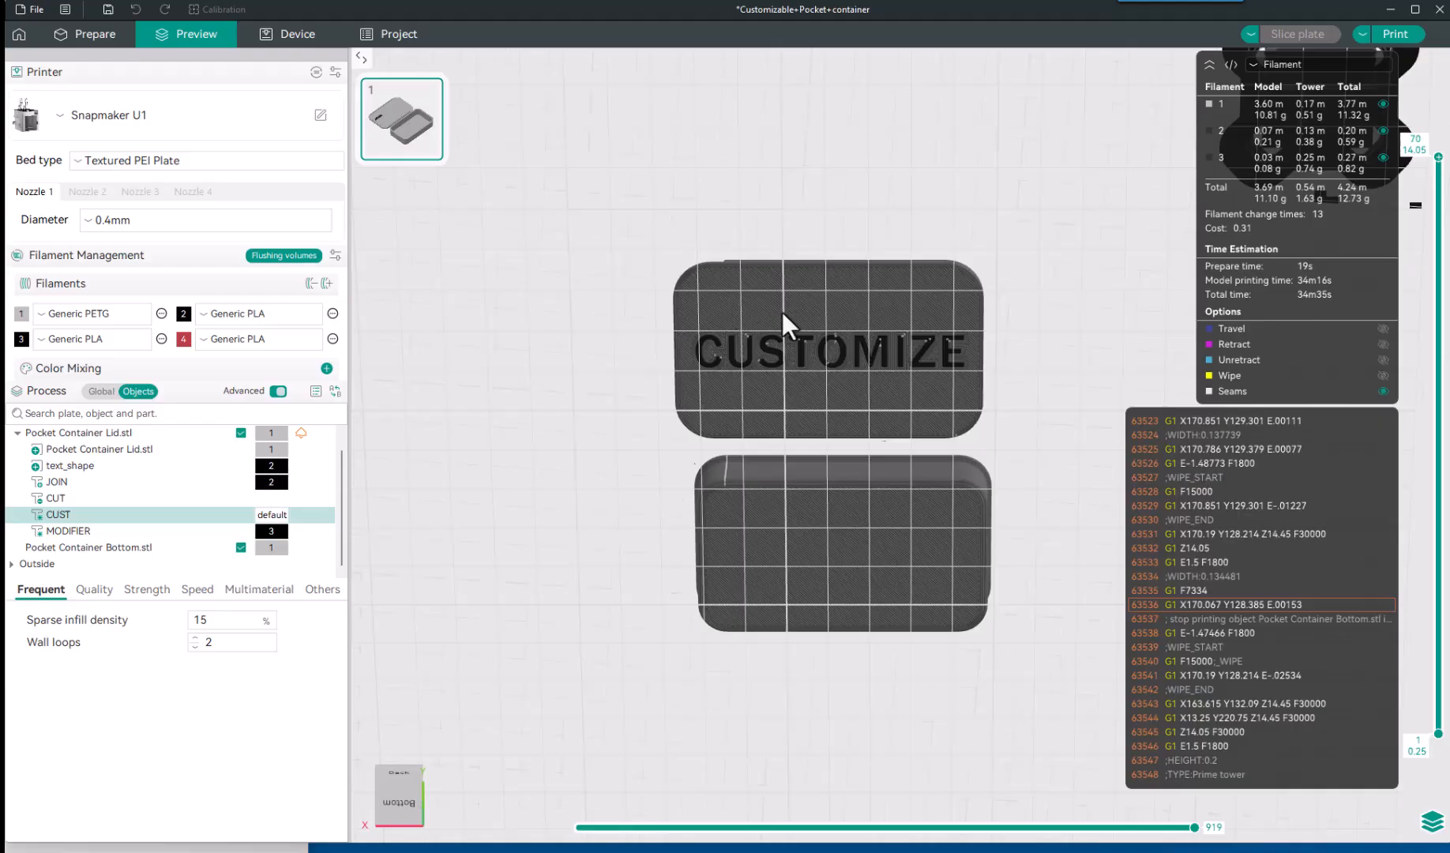
Assign filament 3 (Generic PLA) to the MOD TOP OF LID modifier text.
{"action": "left_click", "coordinate": [112, 43]}
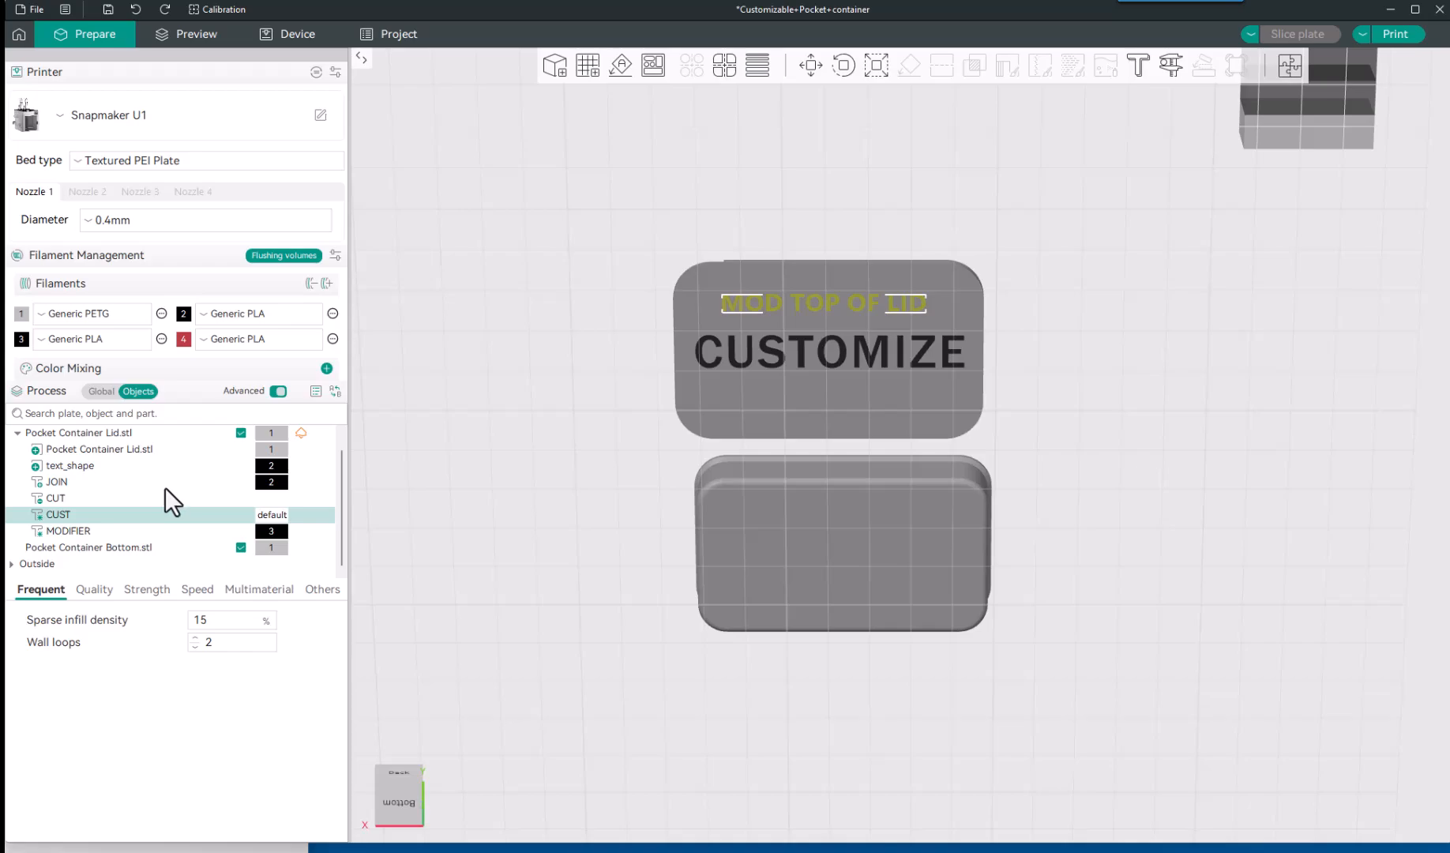
{"action": "right_click", "coordinate": [139, 511]}
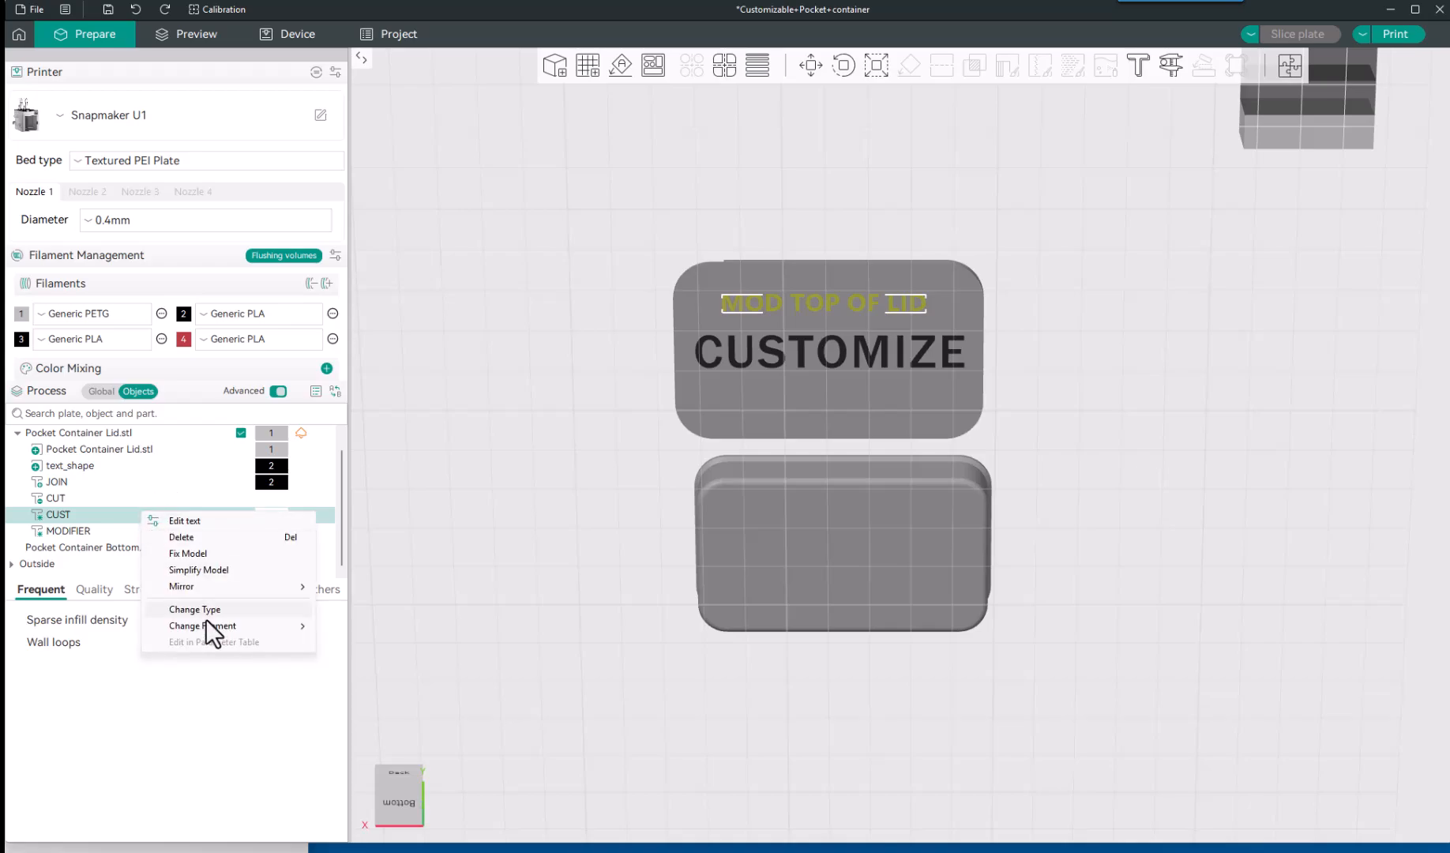
{"action": "mouse_move", "coordinate": [219, 625]}
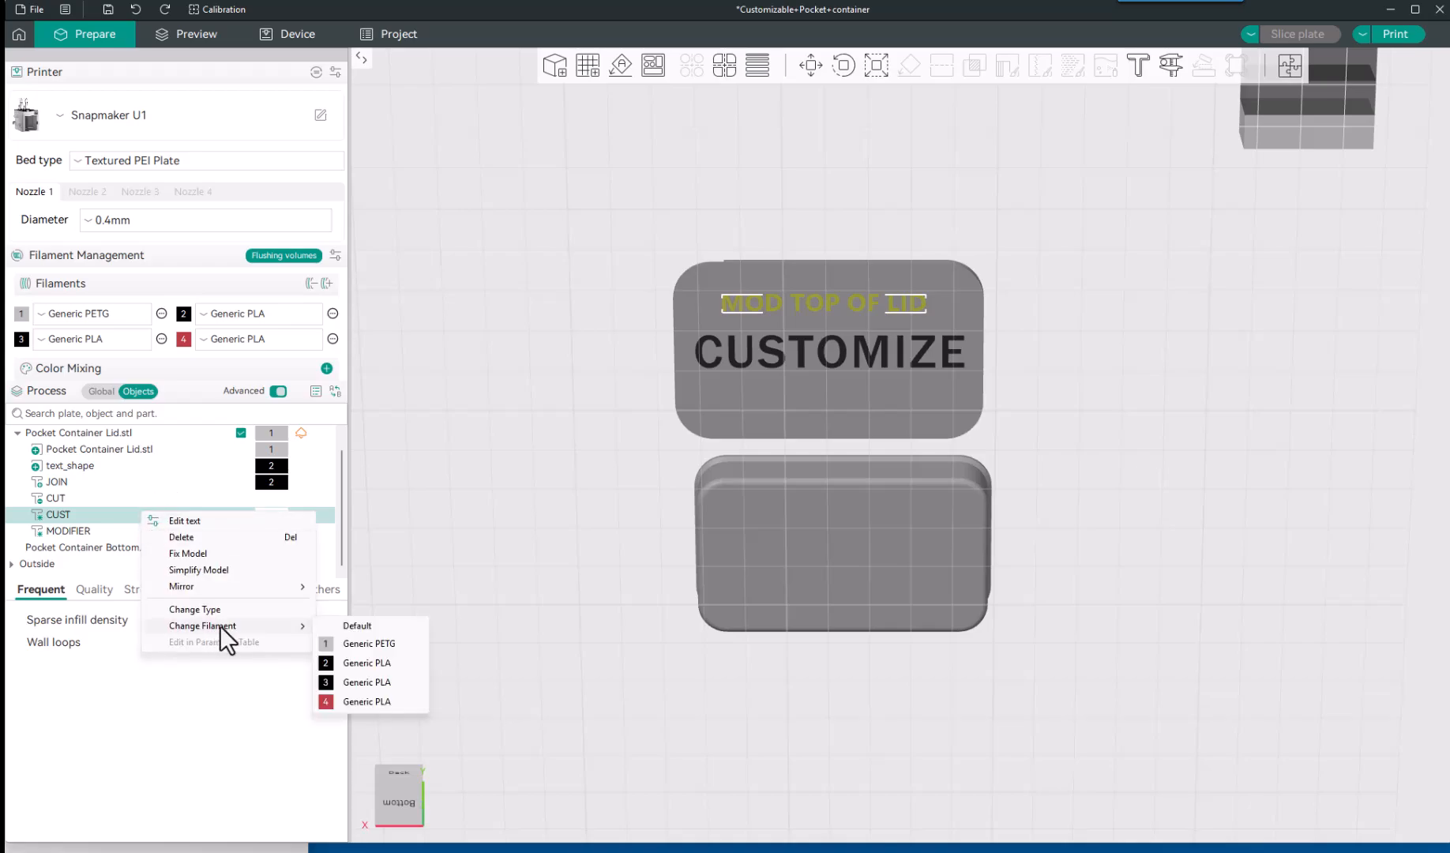
{"action": "left_click", "coordinate": [379, 682]}
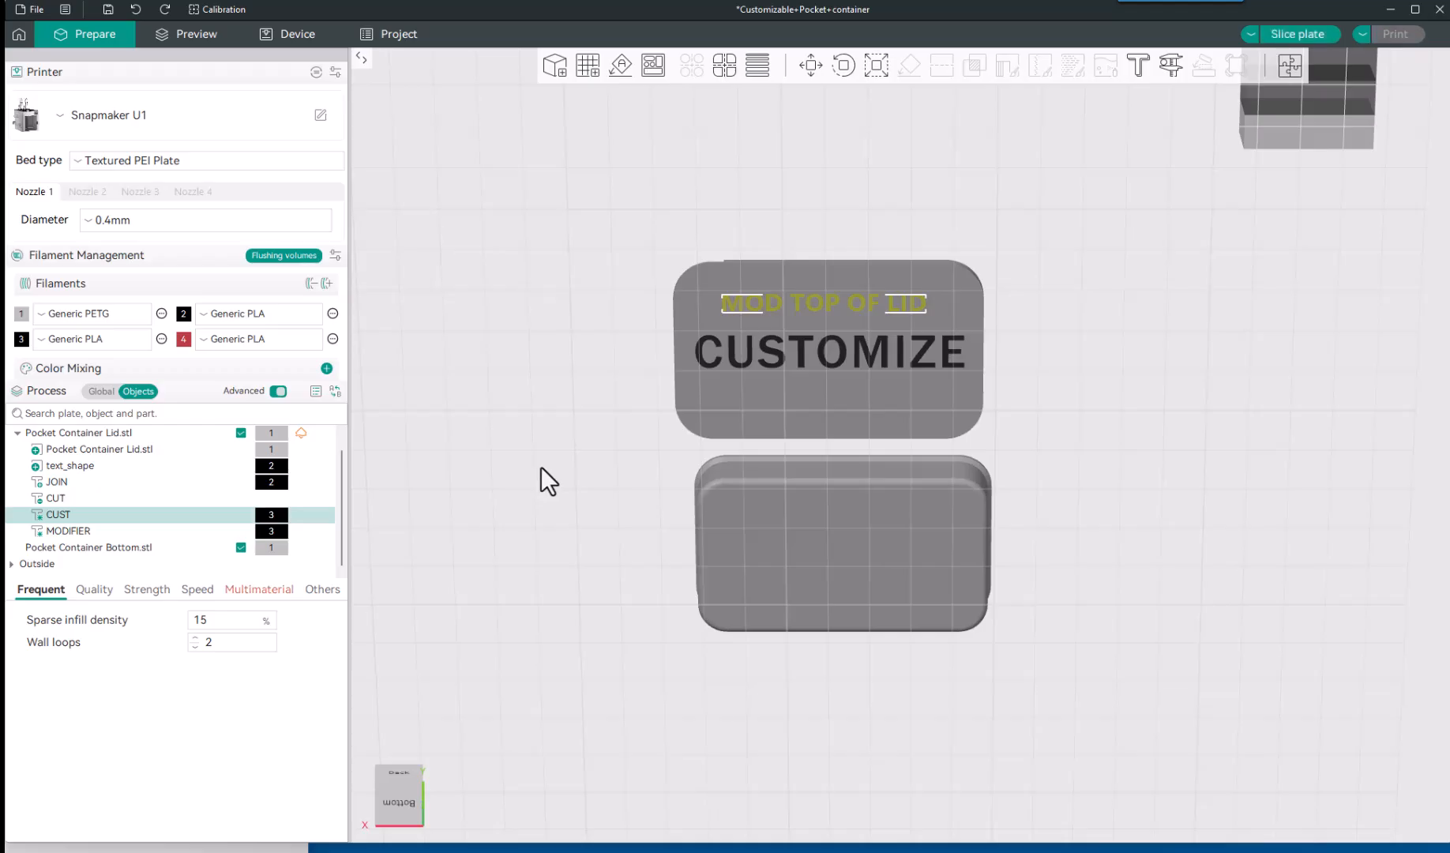
Preview the plate sliced with the new text filament and inspect the lid's underside and inner face.
{"action": "left_click", "coordinate": [222, 38]}
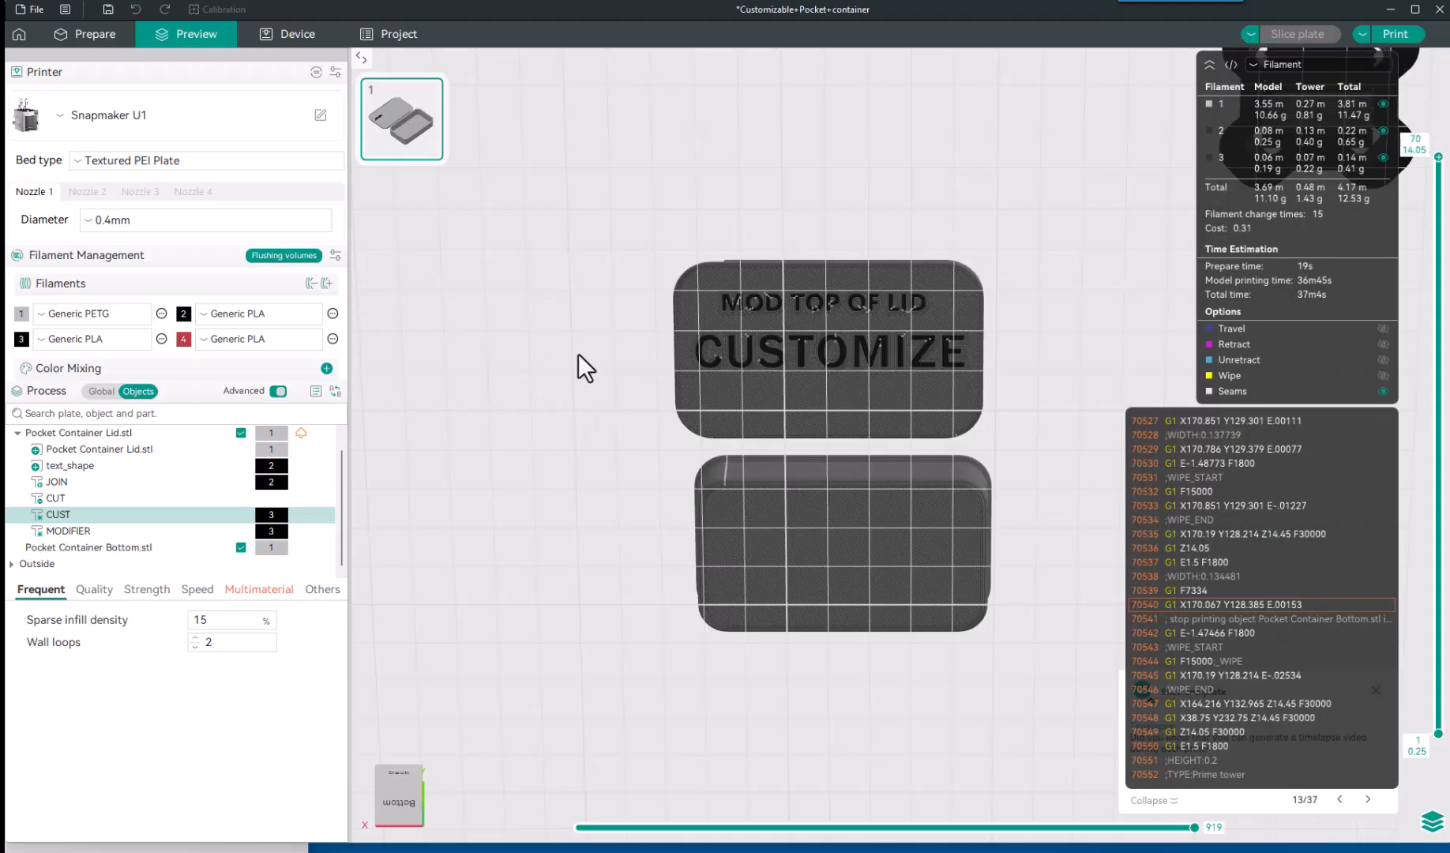
{"action": "scroll", "coordinate": [804, 319], "scroll_direction": "up", "scroll_amount": 5}
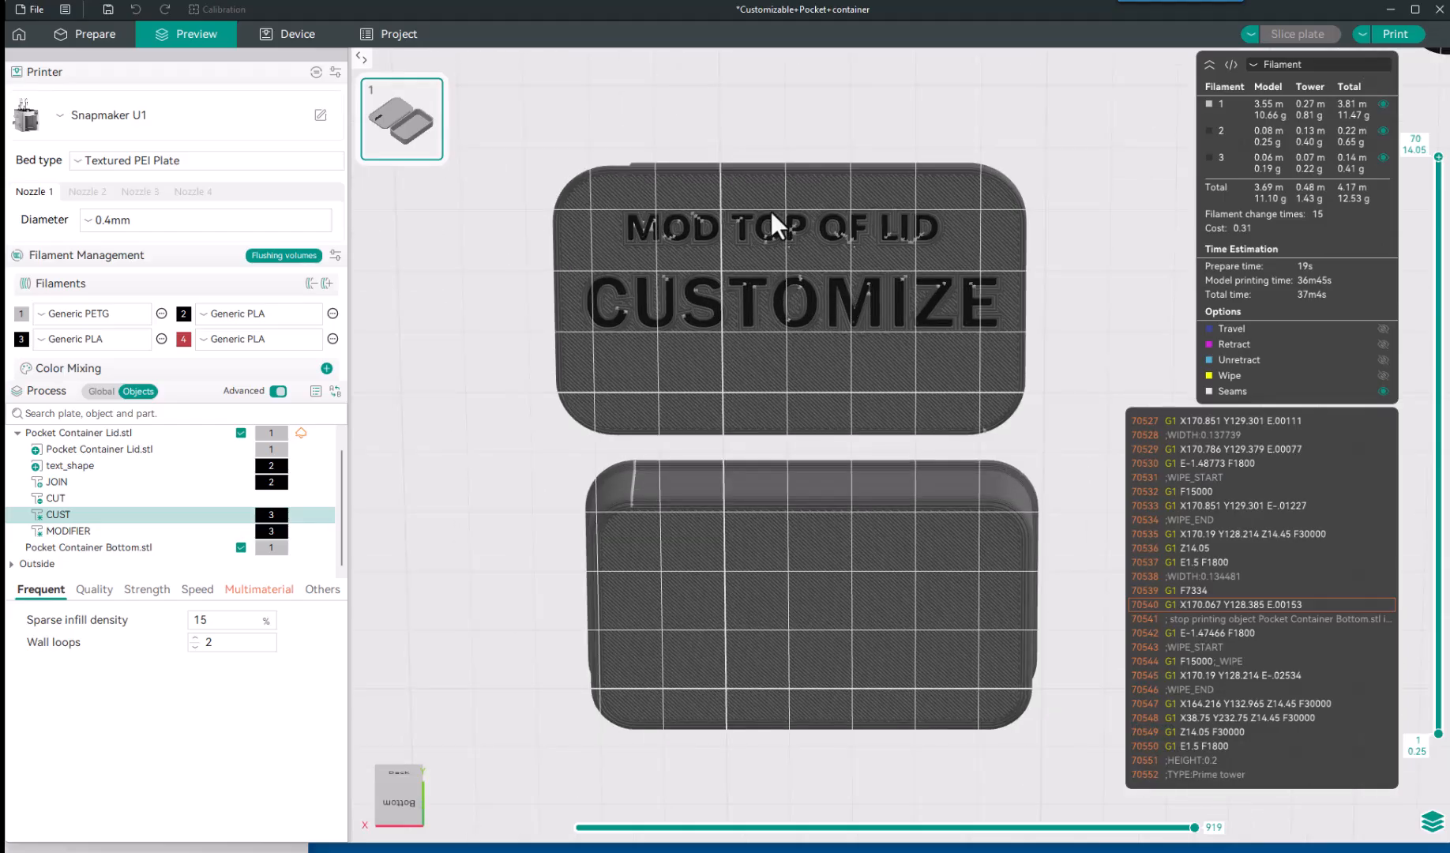
{"action": "scroll", "coordinate": [772, 213], "scroll_direction": "up", "scroll_amount": 2}
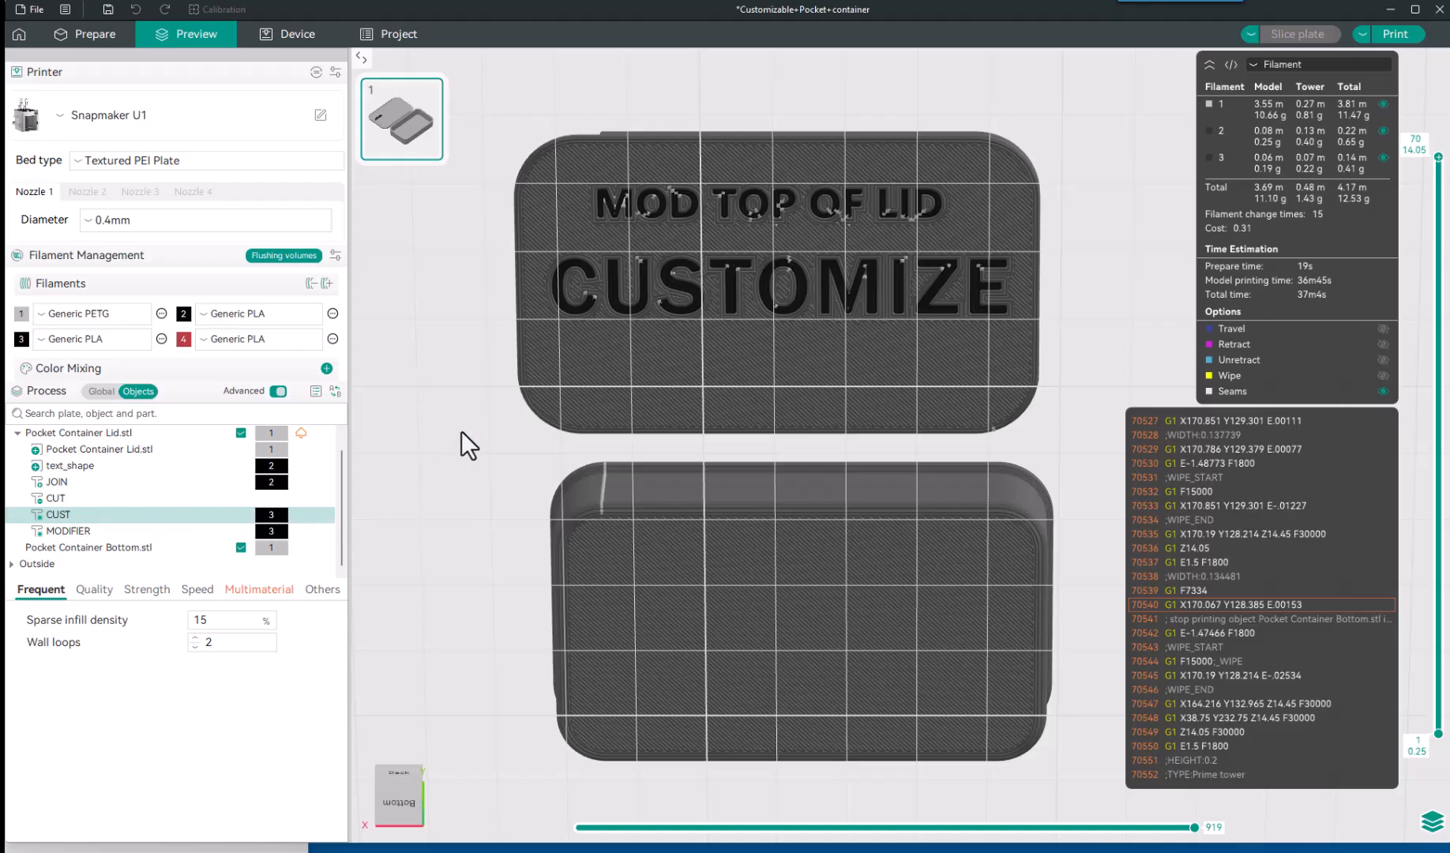
{"action": "mouse_move", "coordinate": [461, 431]}
{"action": "left_mouse_down"}
{"action": "mouse_move", "coordinate": [466, 540]}
{"action": "mouse_move", "coordinate": [488, 477]}
{"action": "mouse_move", "coordinate": [492, 501]}
{"action": "mouse_move", "coordinate": [478, 418]}
{"action": "left_mouse_up"}
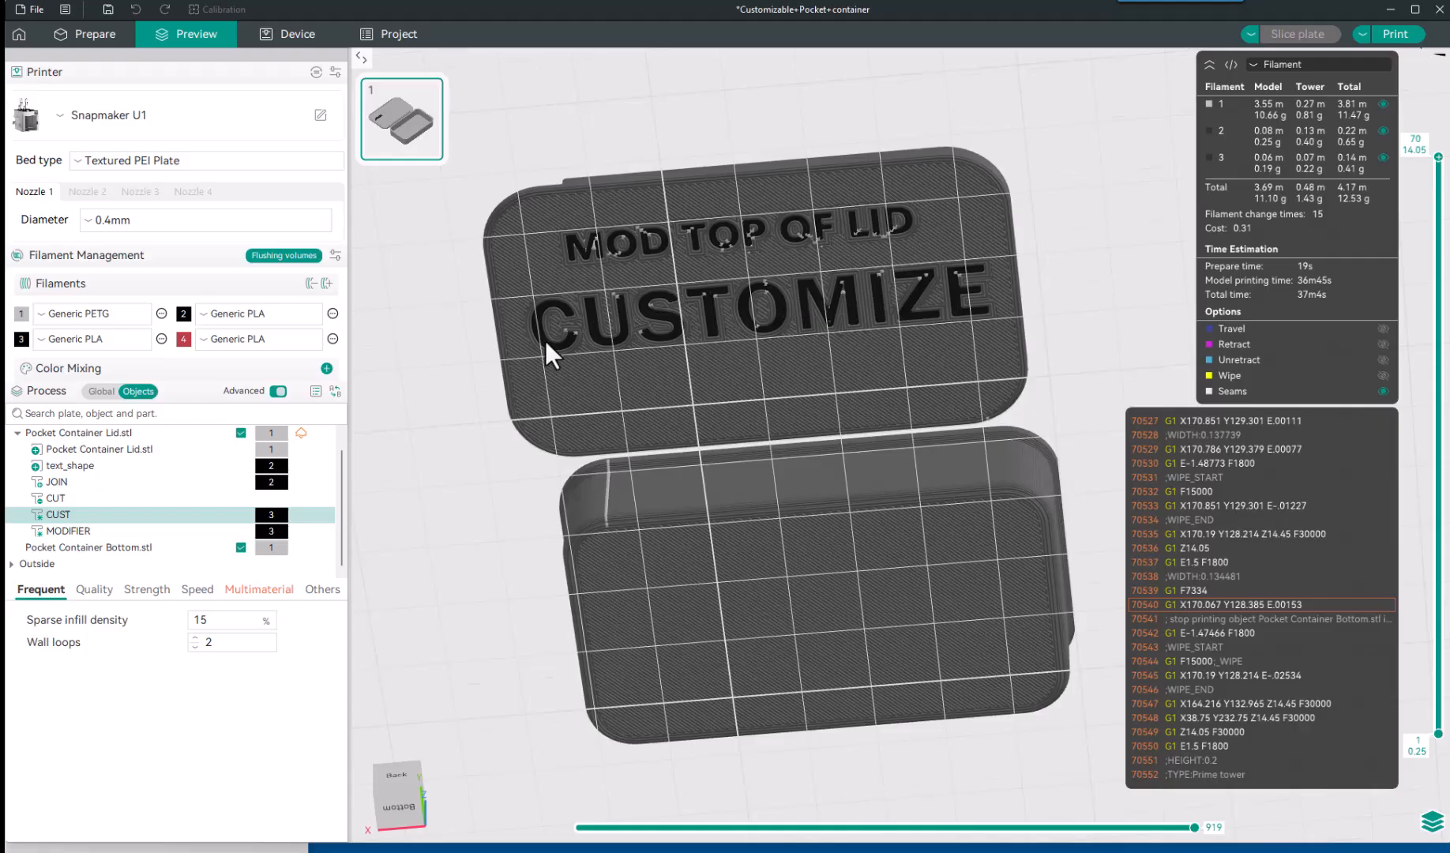
{"action": "left_click_drag", "start_coordinate": [453, 354], "coordinate": [468, 469]}
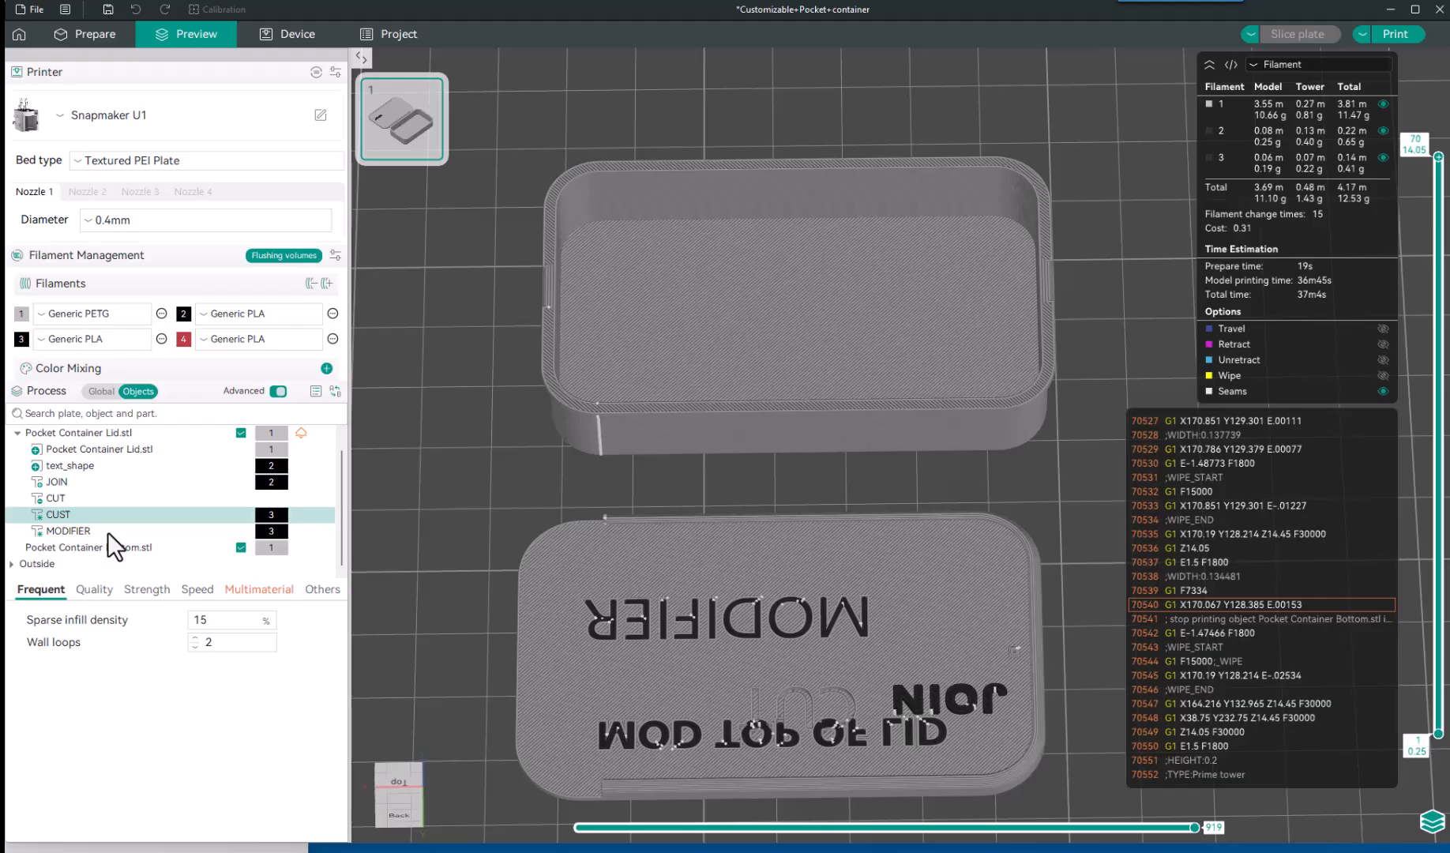
Open the MODIFIER text's settings on the lid's inner face to check its depth.
{"action": "left_click", "coordinate": [66, 529]}
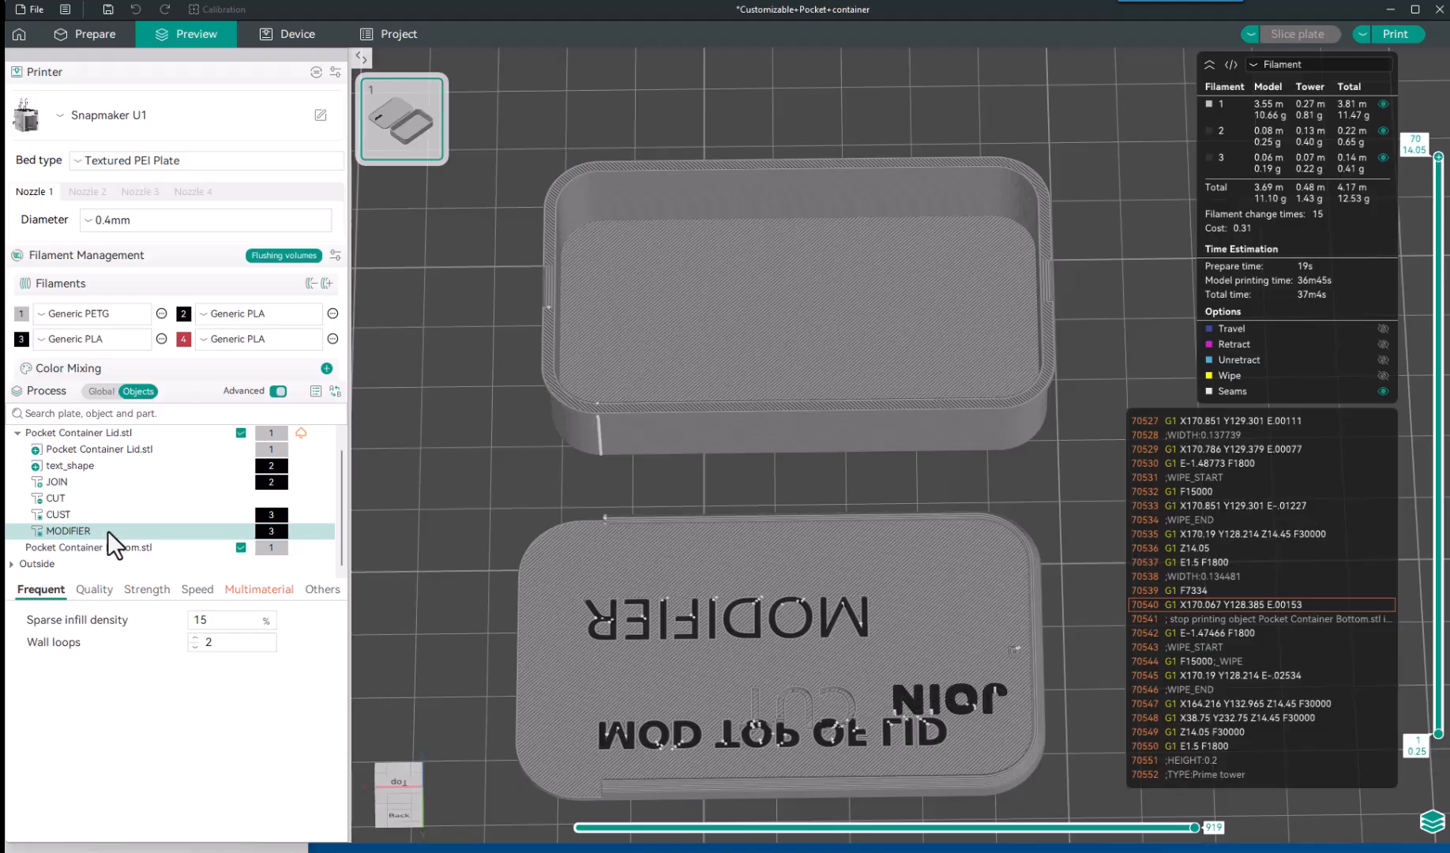
{"action": "left_click", "coordinate": [82, 33]}
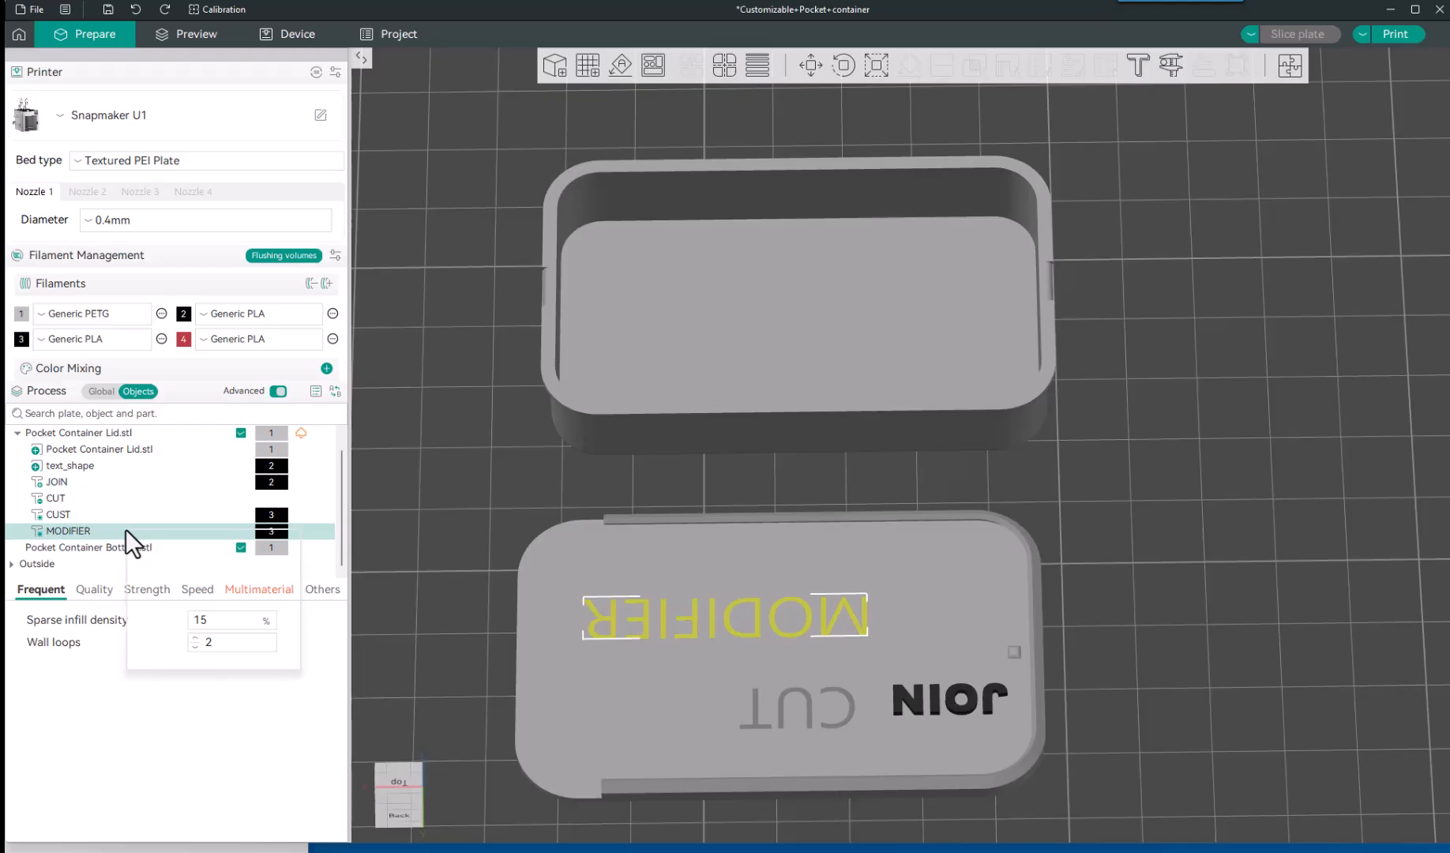
{"action": "key", "text": "t"}
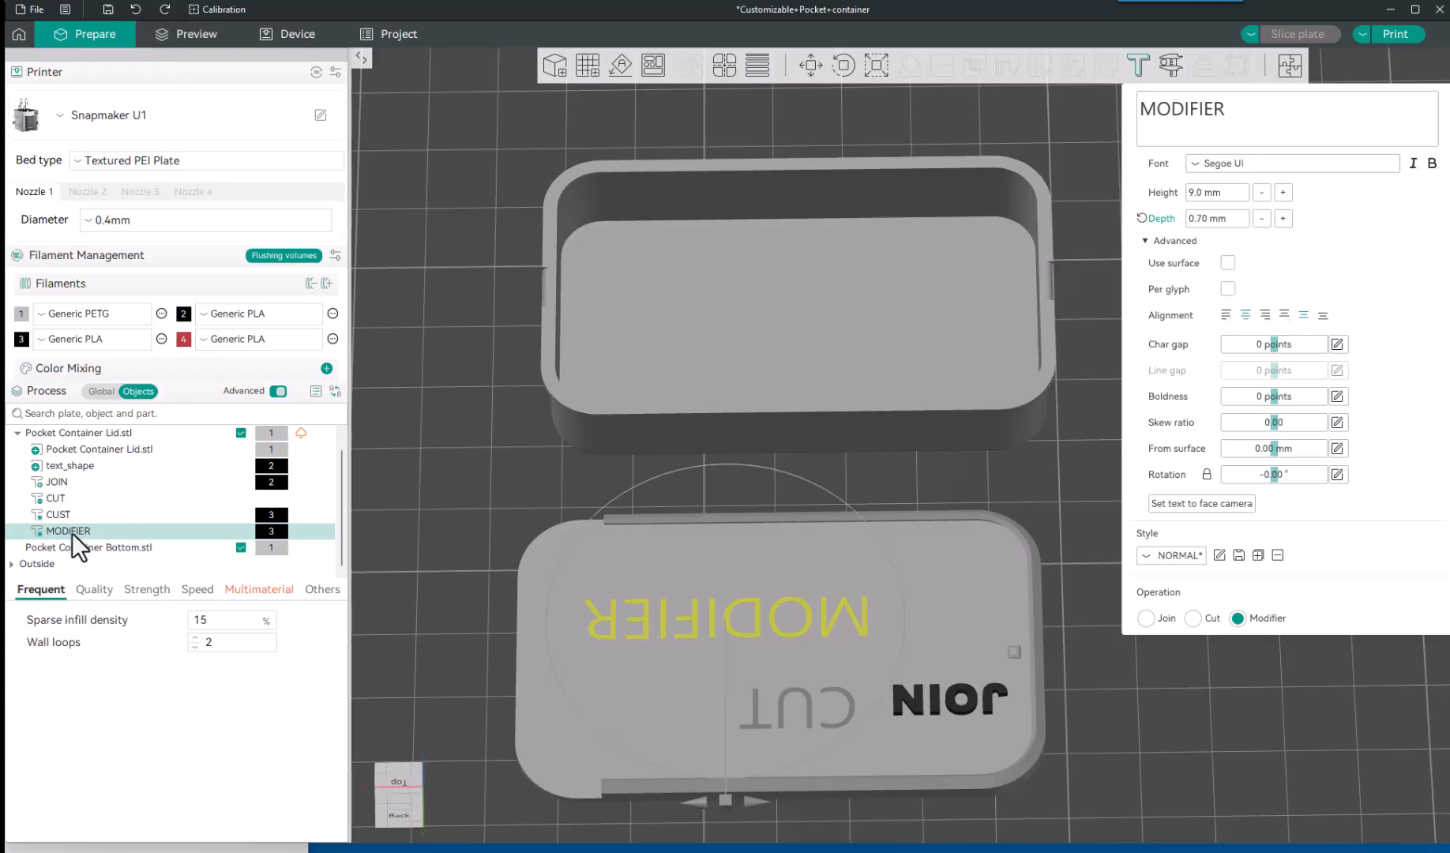
Compare both sides of the lid between the sliced preview and the model, looking for MOD TOP OF LID on the inner face.
{"action": "left_click", "coordinate": [185, 35]}
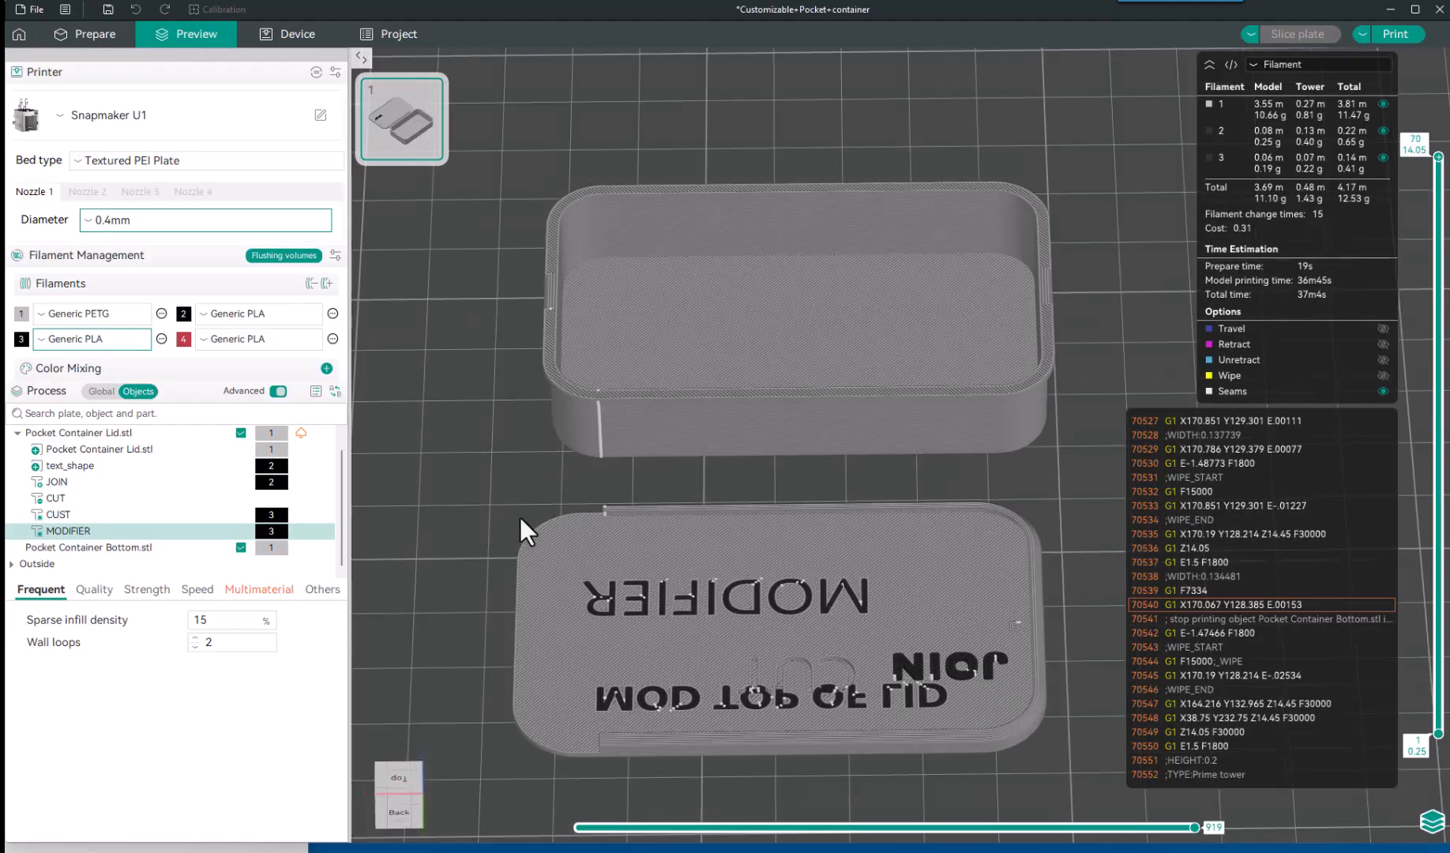
{"action": "left_click_drag", "start_coordinate": [520, 516], "coordinate": [501, 457]}
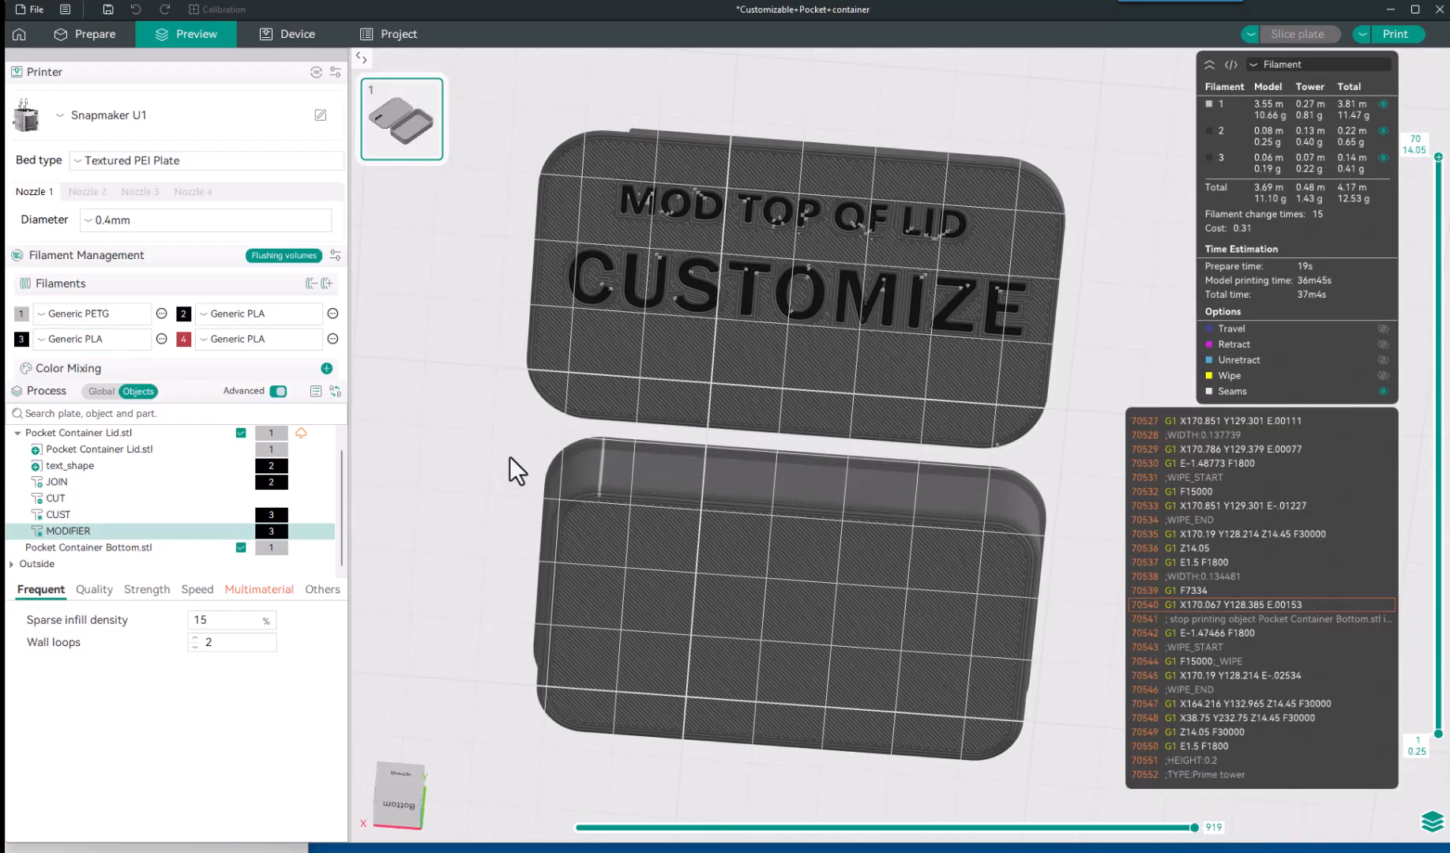
{"action": "mouse_move", "coordinate": [342, 530]}
{"action": "left_mouse_down"}
{"action": "mouse_move", "coordinate": [343, 508]}
{"action": "mouse_move", "coordinate": [341, 529]}
{"action": "left_mouse_up"}
{"action": "left_click", "coordinate": [89, 39]}
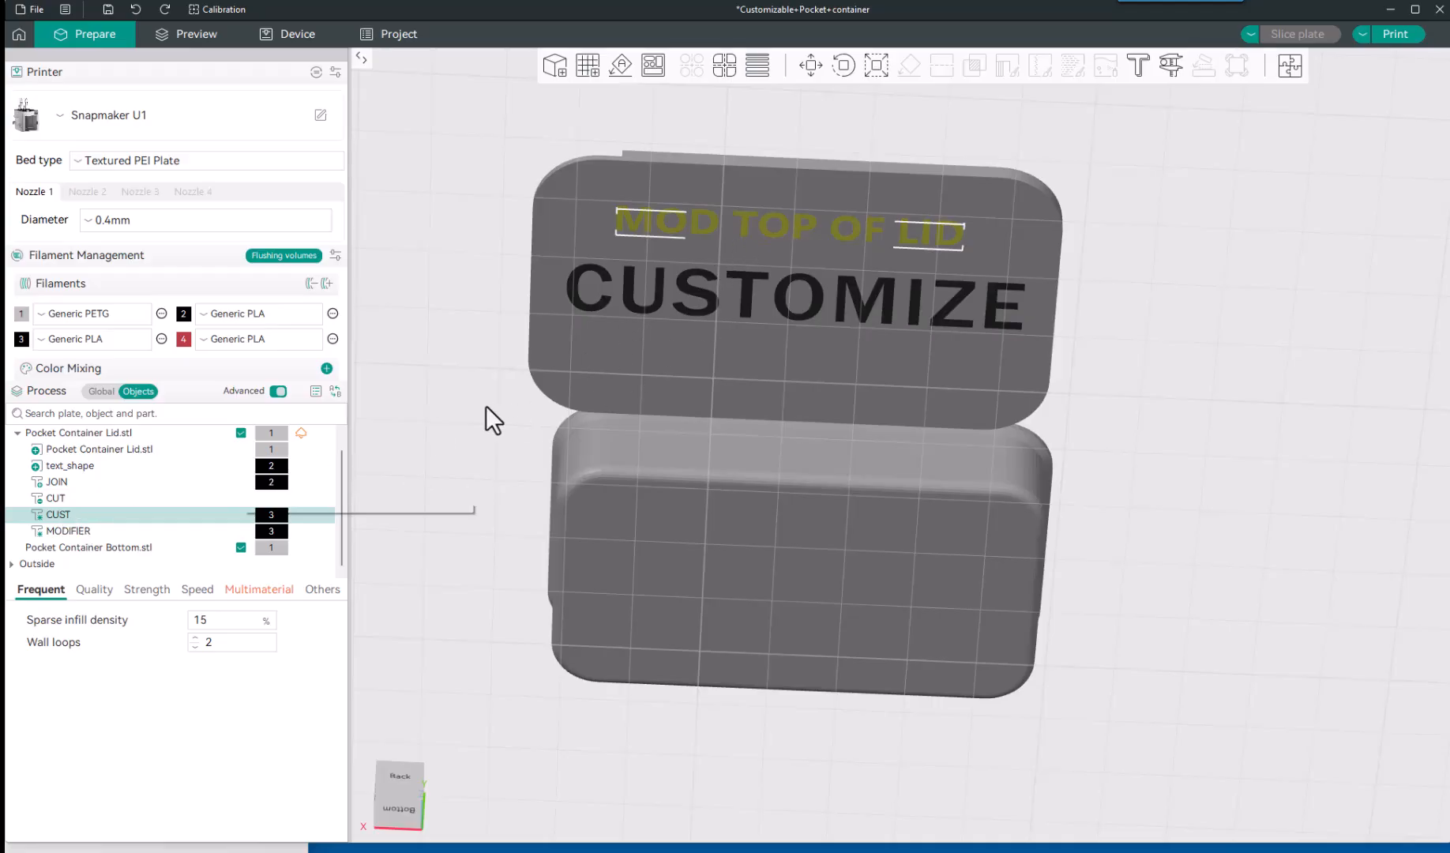
{"action": "left_click", "coordinate": [205, 38]}
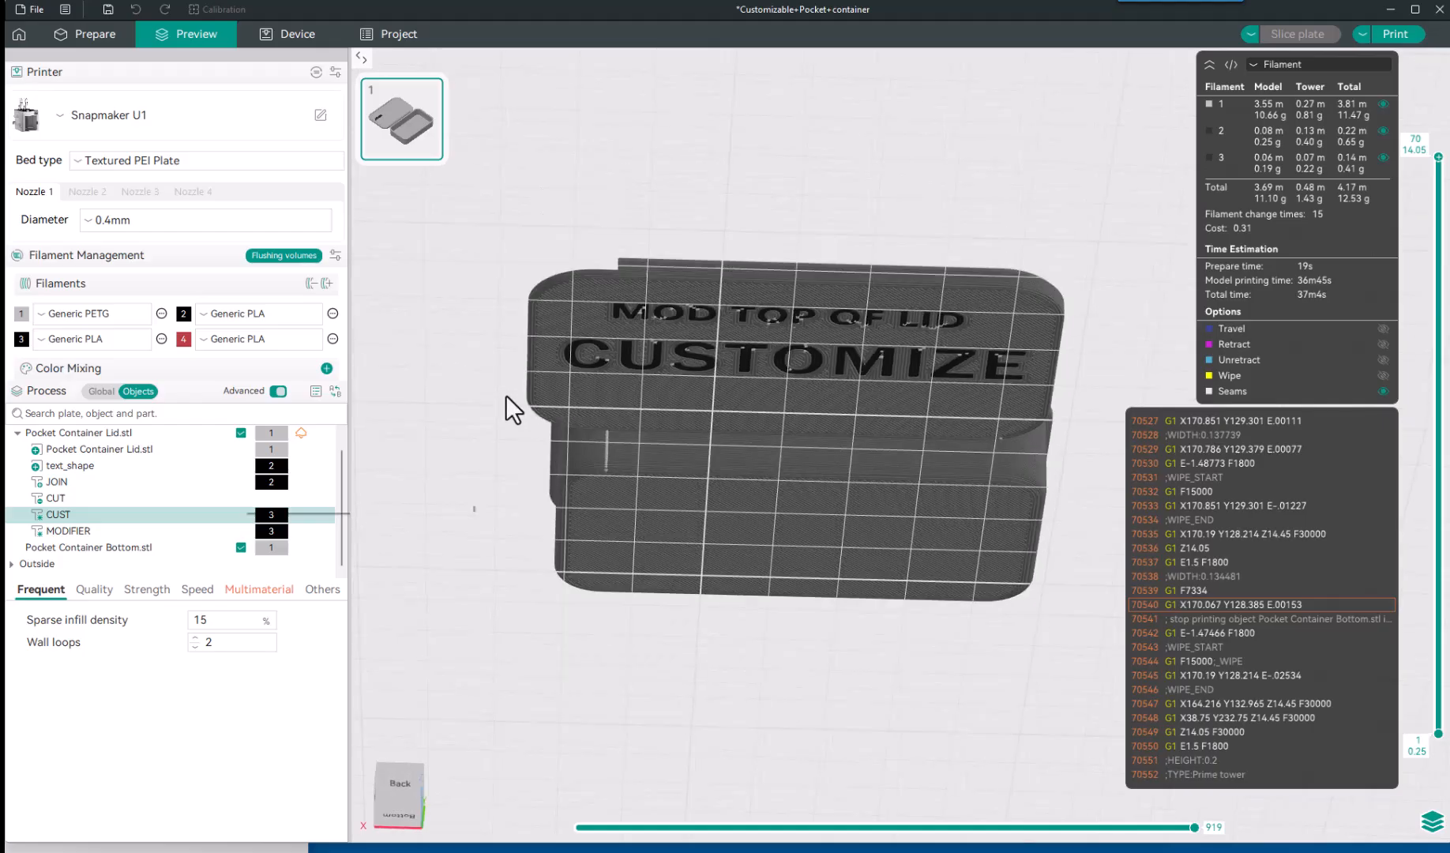
{"action": "left_click_drag", "start_coordinate": [505, 396], "coordinate": [500, 473]}
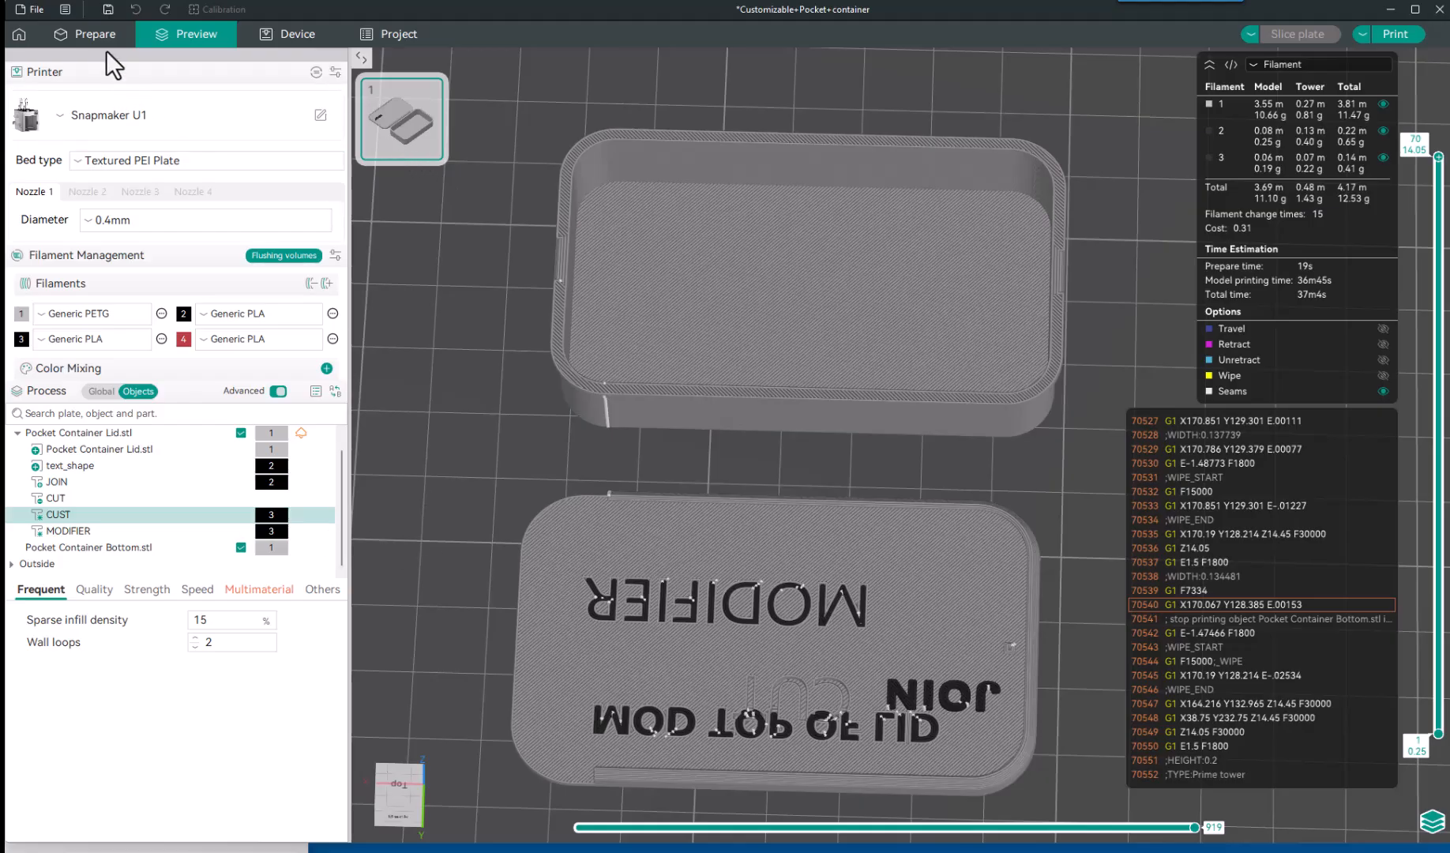
Set the MOD TOP OF LID text's depth to 0.70 mm and finish editing it.
{"action": "key", "text": "Tab"}
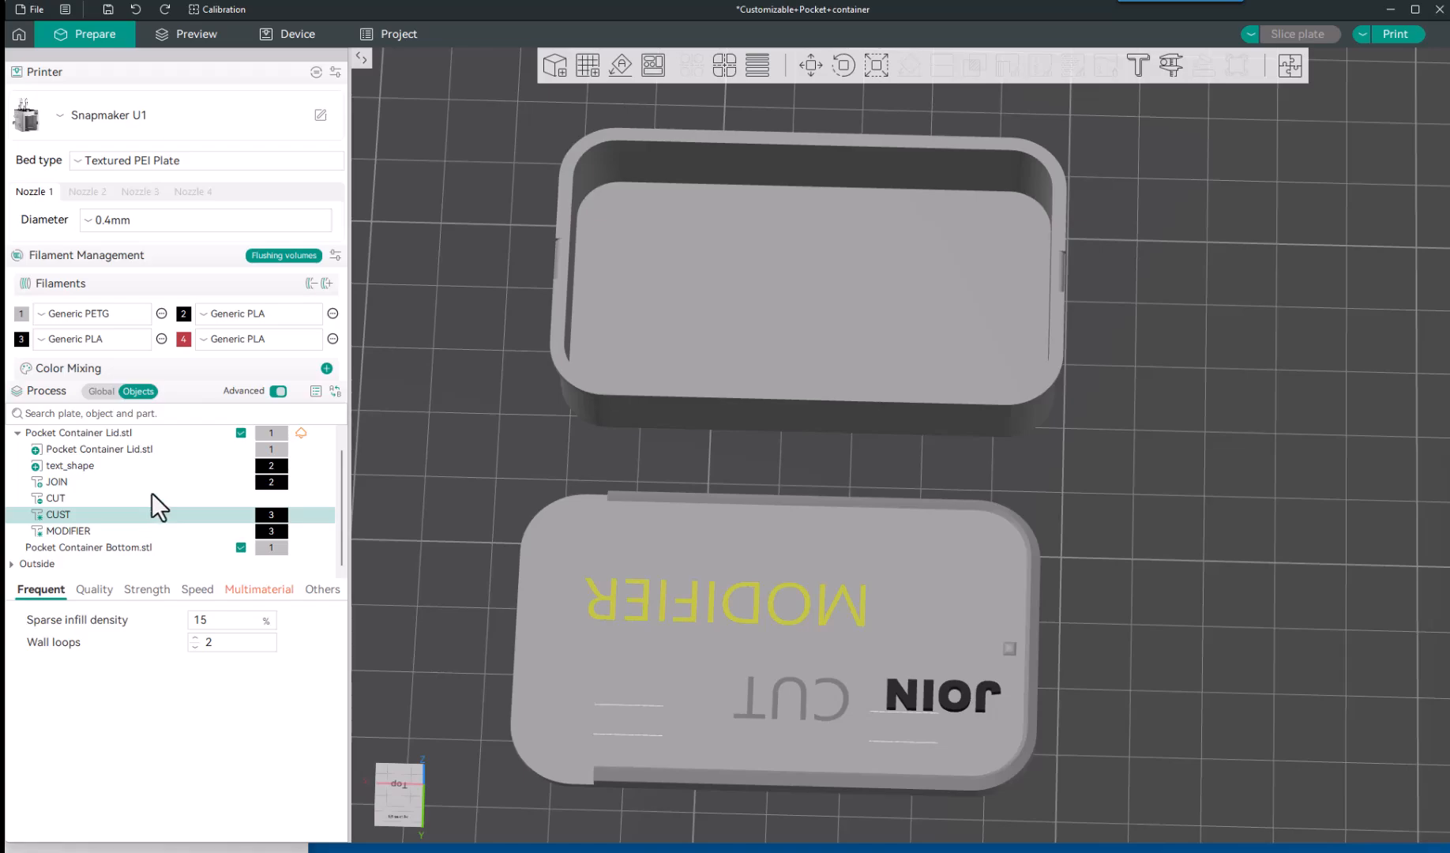
{"action": "left_click", "coordinate": [86, 482]}
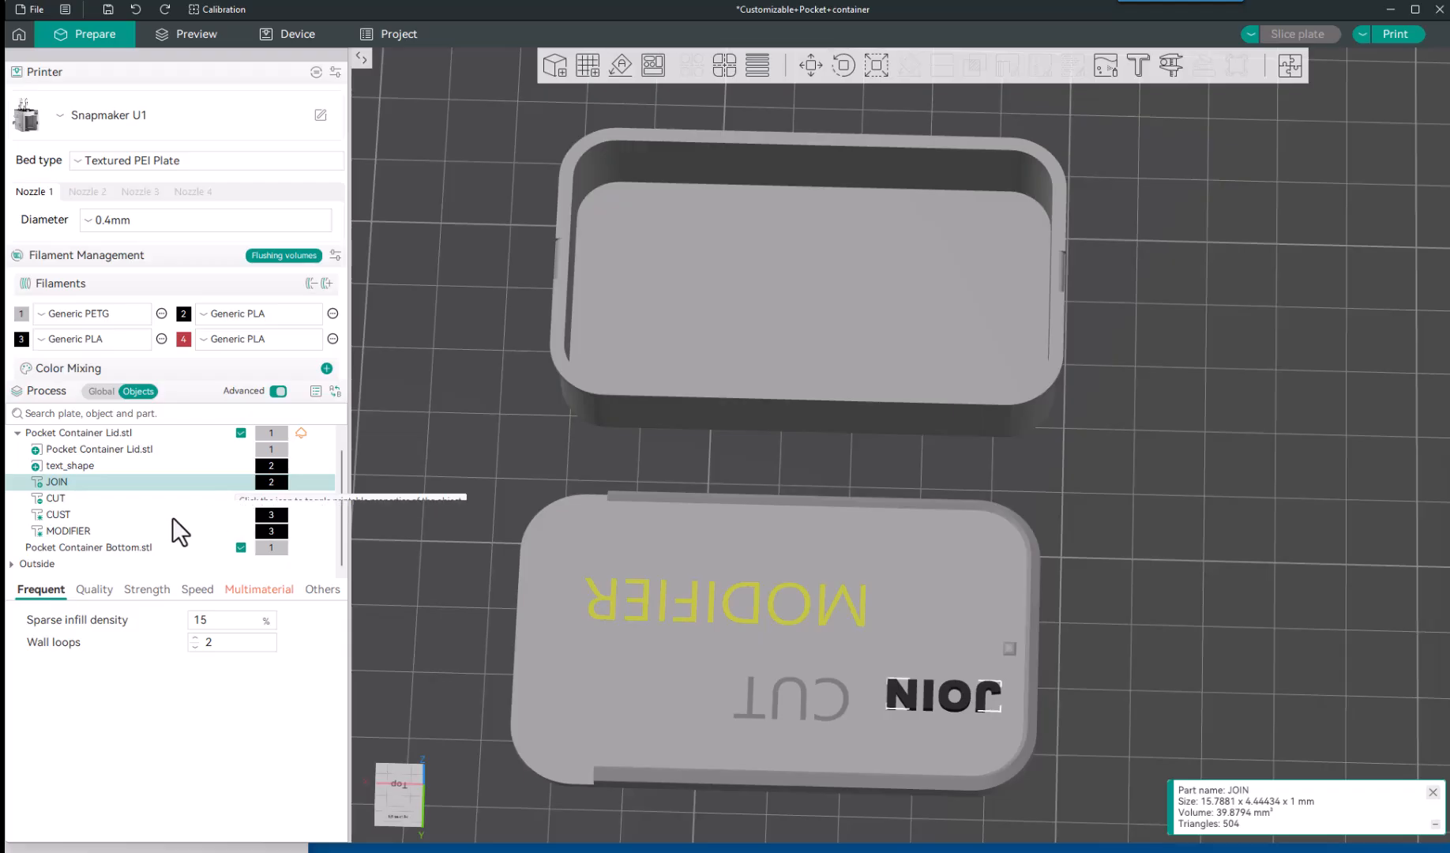
{"action": "left_click", "coordinate": [110, 516]}
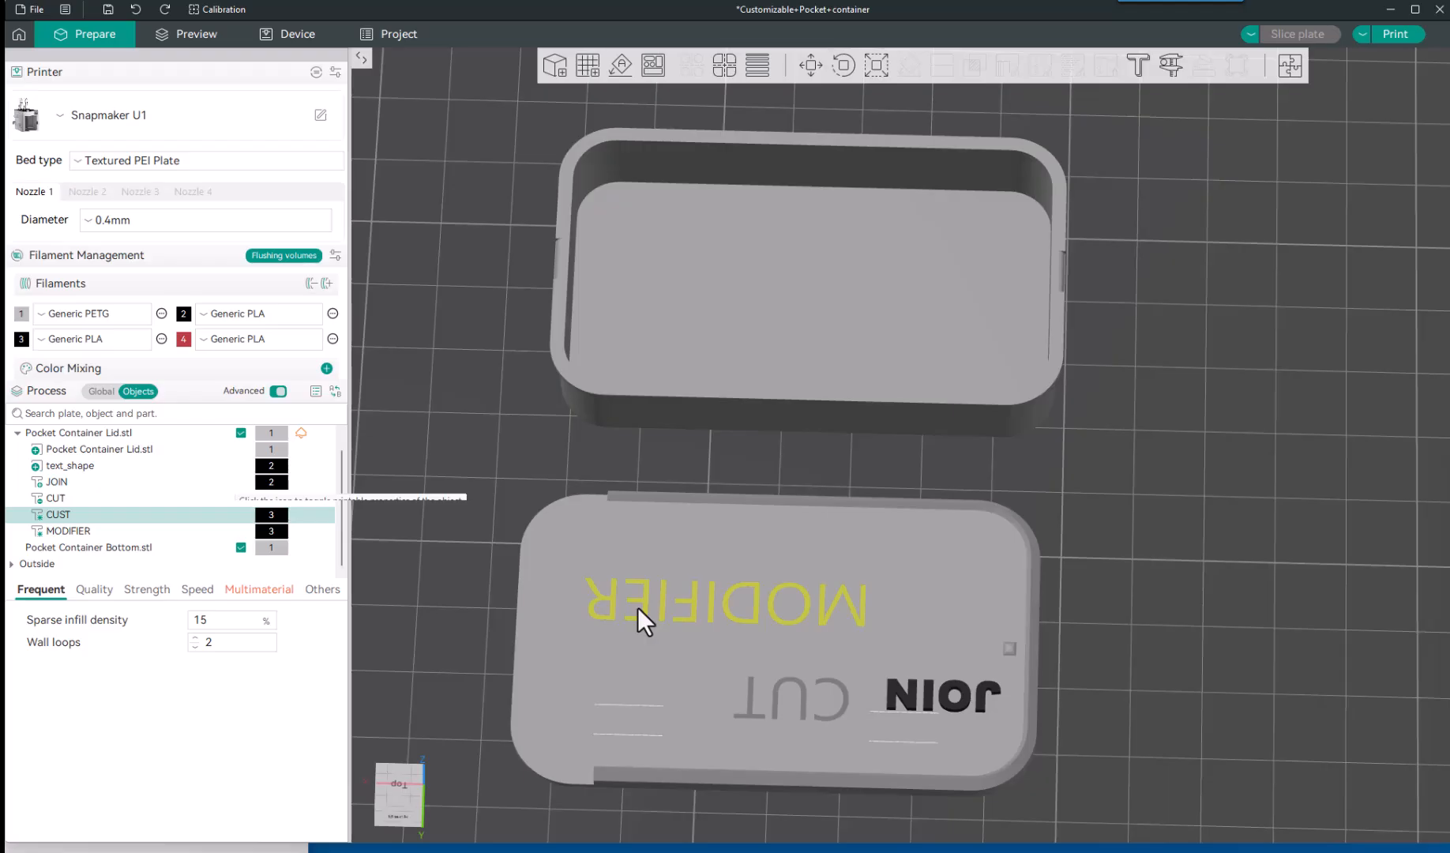
{"action": "right_click", "coordinate": [115, 516]}
{"action": "left_click", "coordinate": [175, 535]}
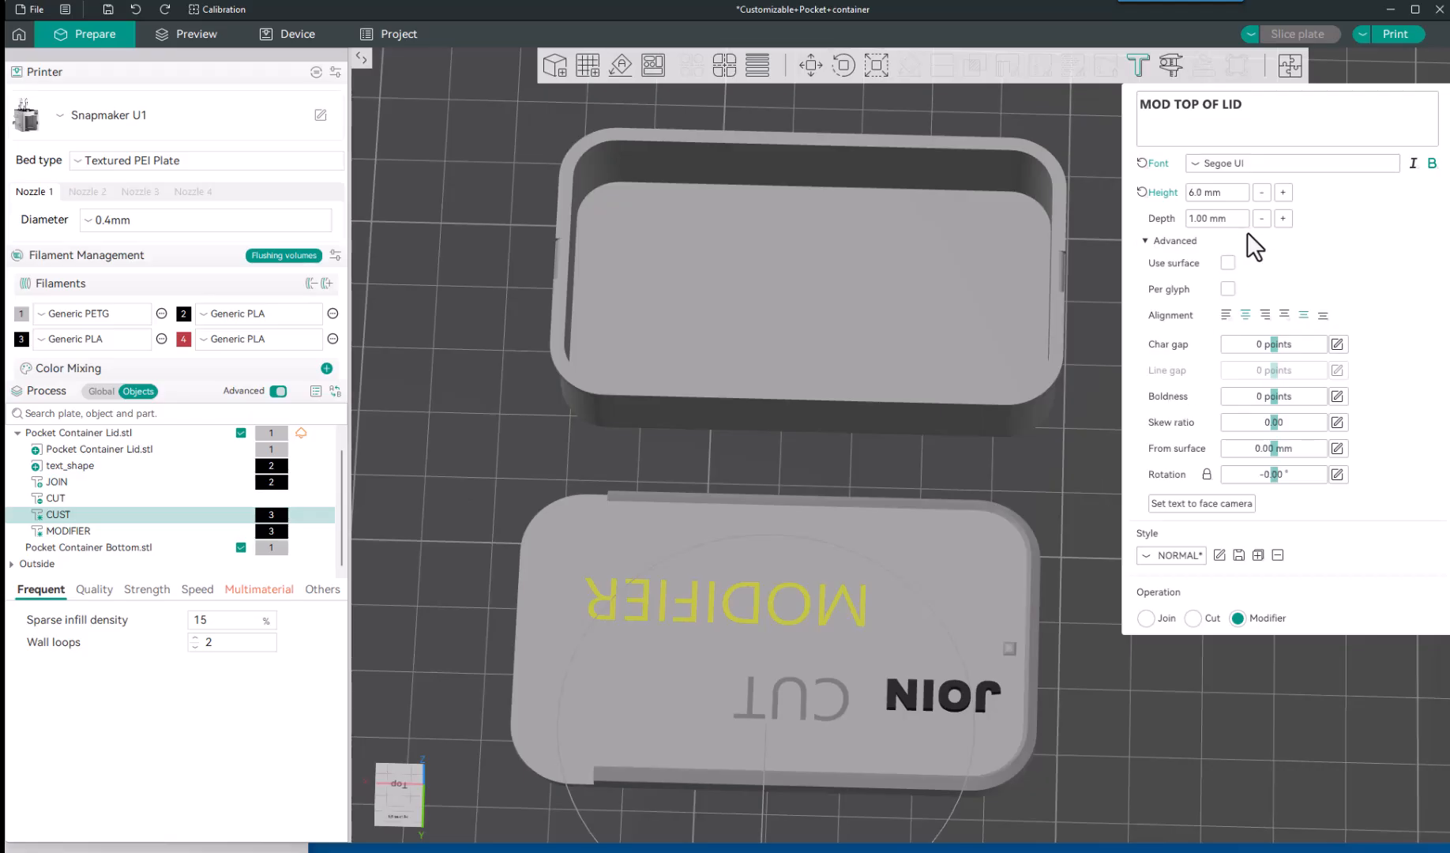
{"action": "left_click", "coordinate": [1261, 218]}
{"action": "left_click", "coordinate": [1261, 218]}
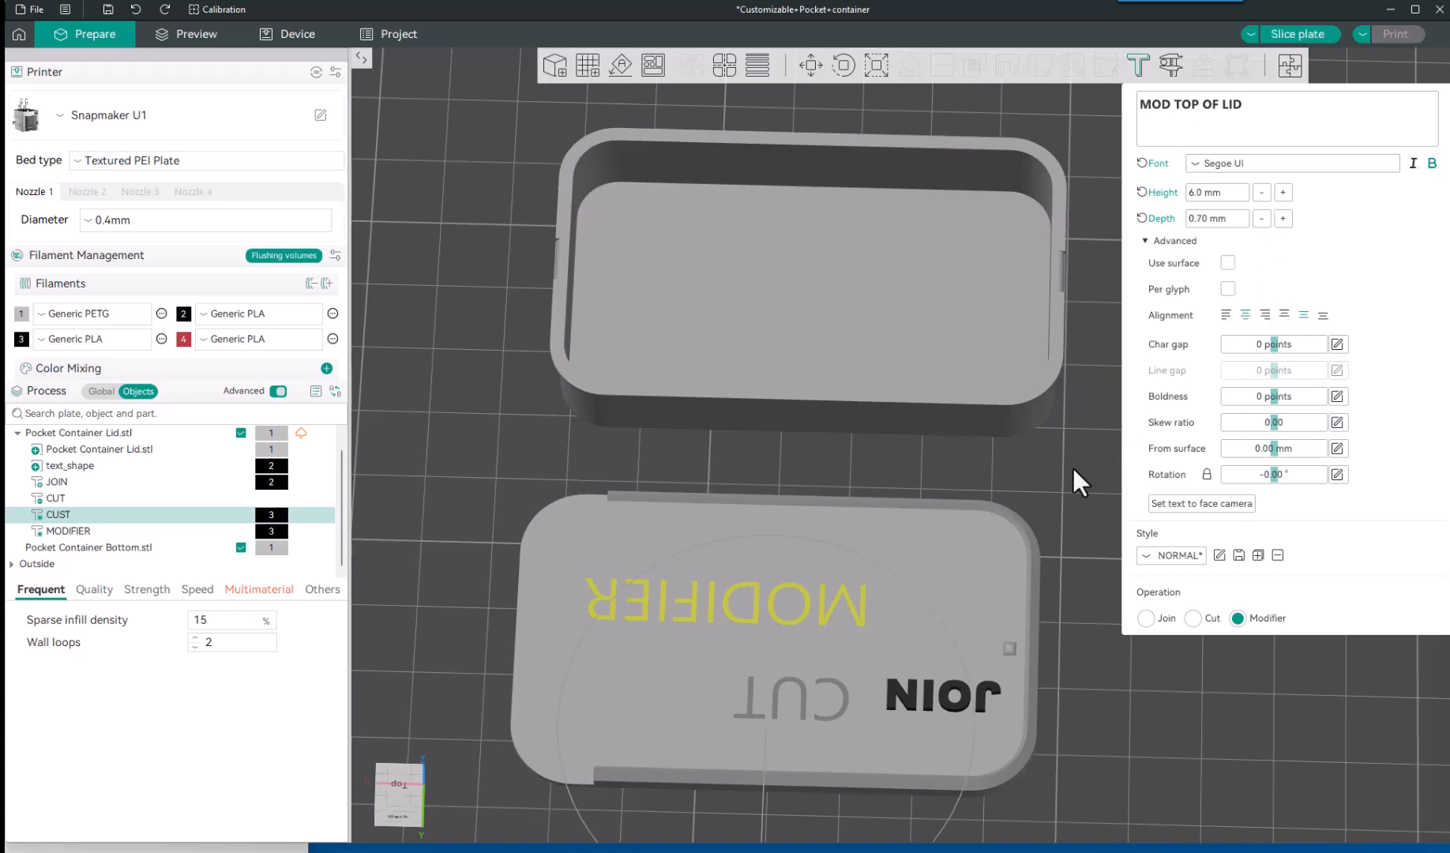
{"action": "left_click", "coordinate": [999, 509]}
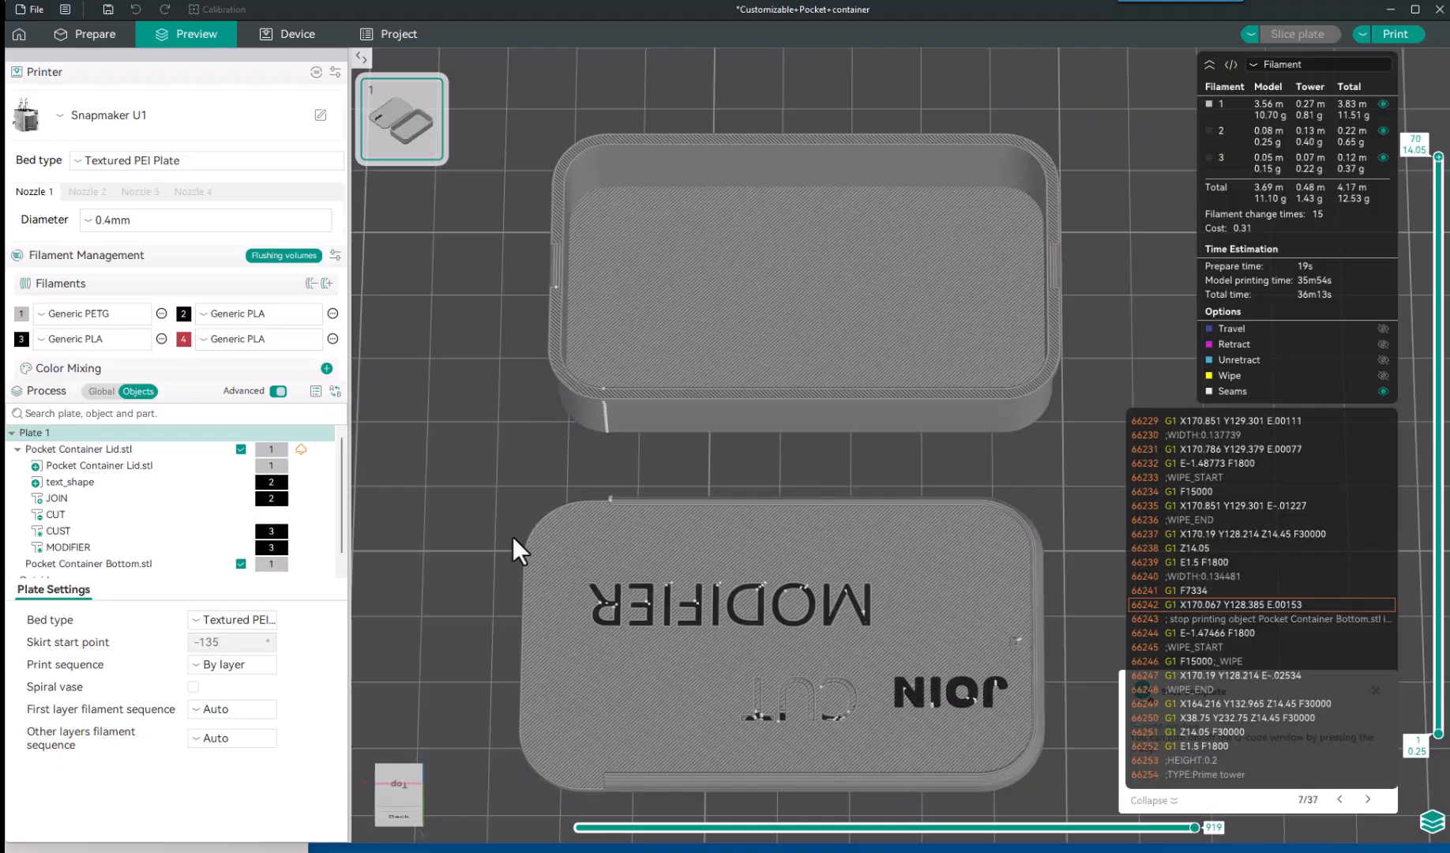
Hide the G-code window and inspect both sides of the lid in the sliced preview.
{"action": "left_click_drag", "start_coordinate": [512, 535], "coordinate": [750, 626]}
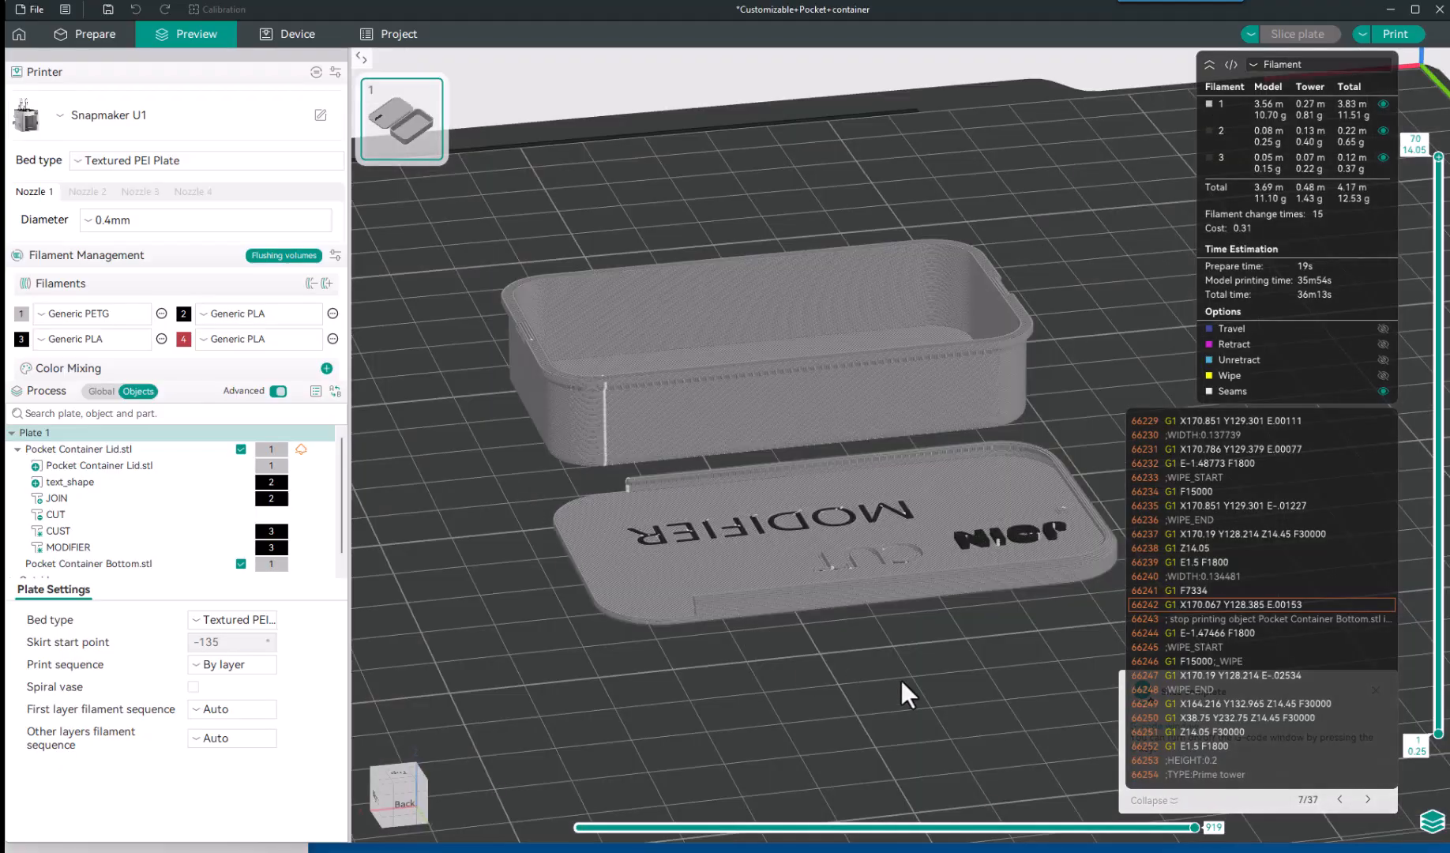
{"action": "key", "text": "c"}
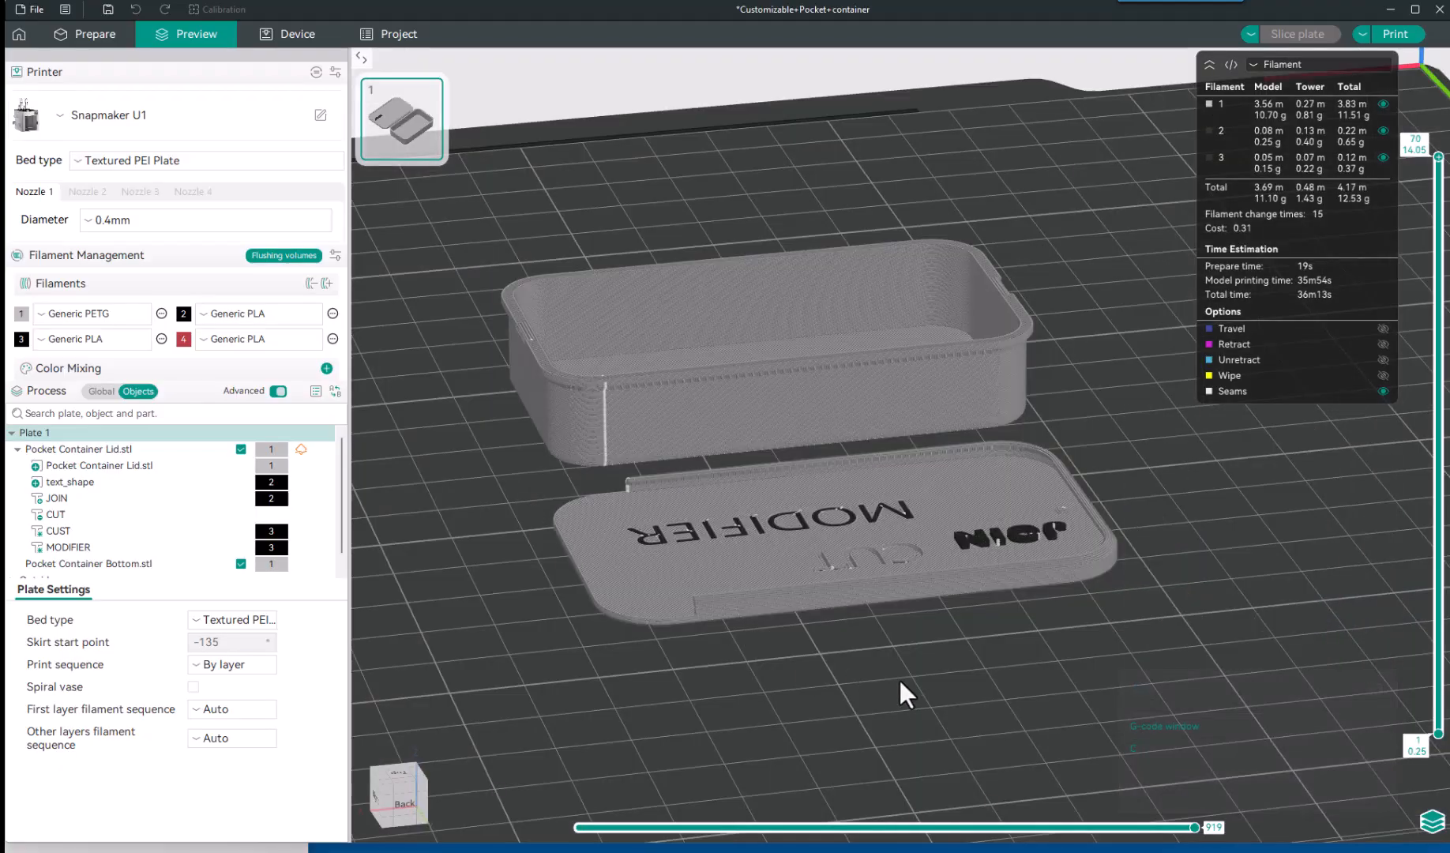
{"action": "left_click_drag", "start_coordinate": [899, 680], "coordinate": [874, 584]}
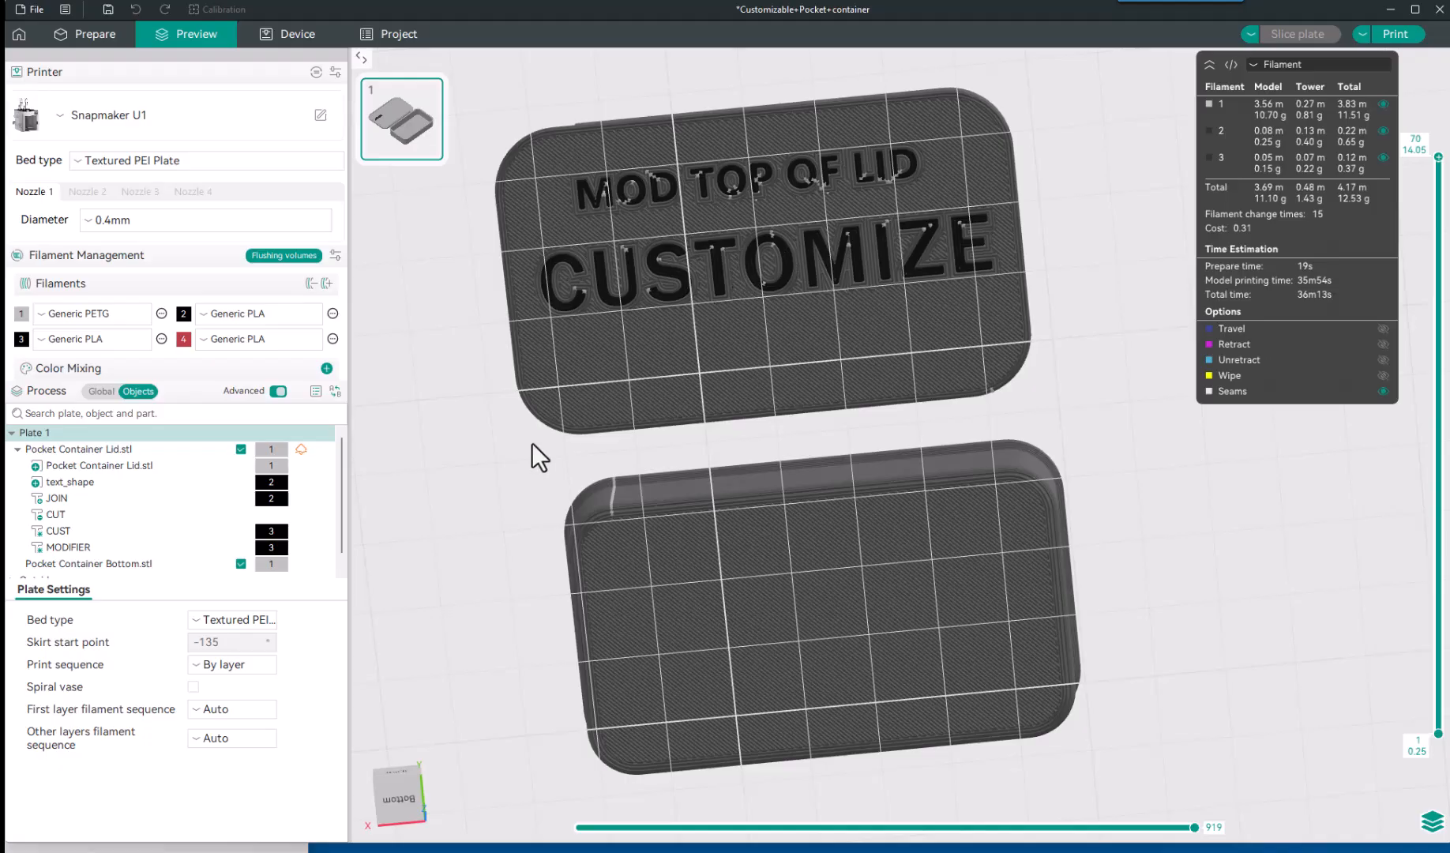
Review the MOD TOP OF LID text's settings on the lid's underside and leave the text.
{"action": "left_click", "coordinate": [75, 532]}
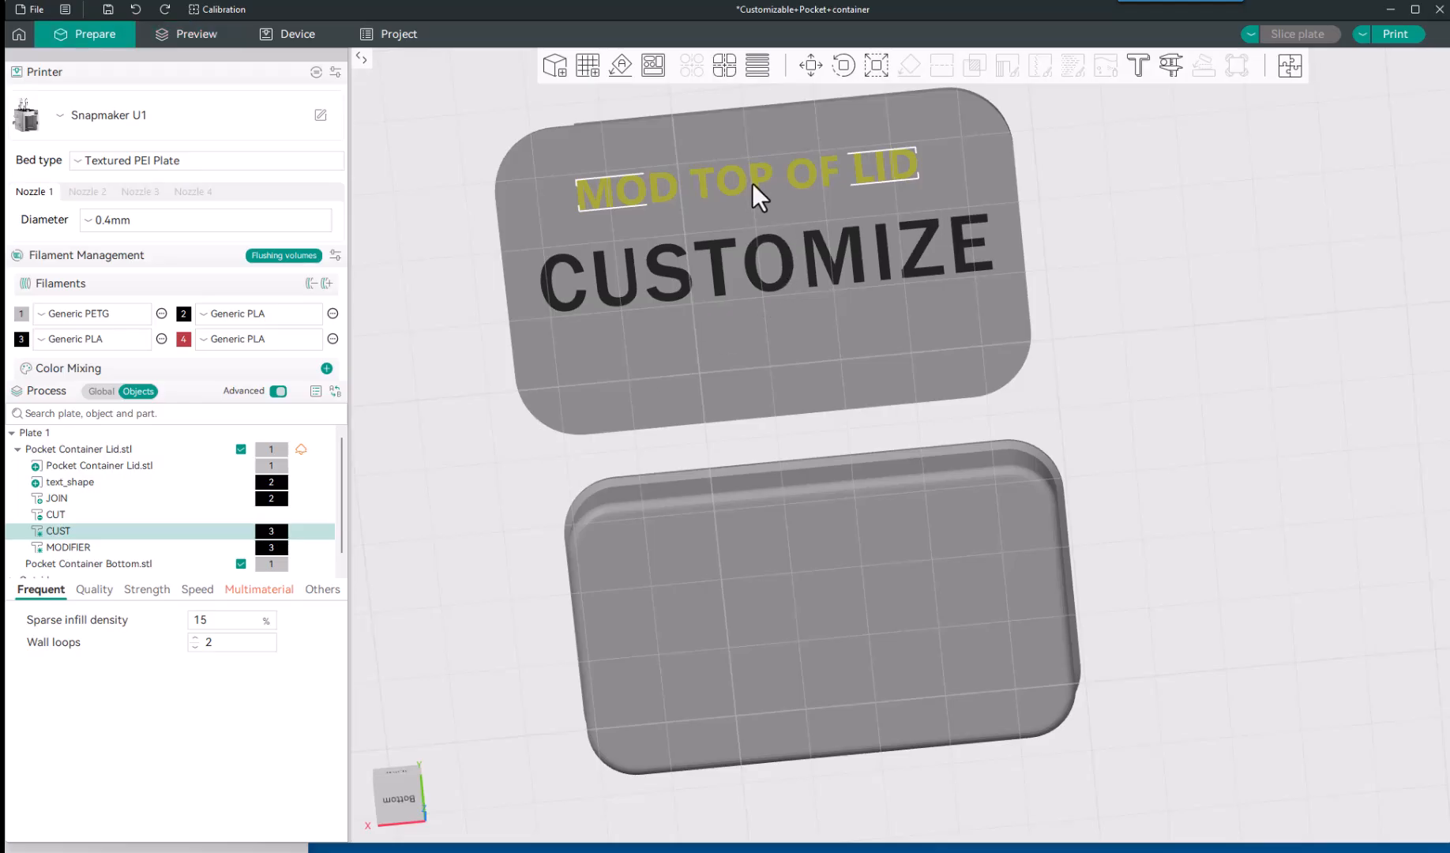
{"action": "key", "text": "t"}
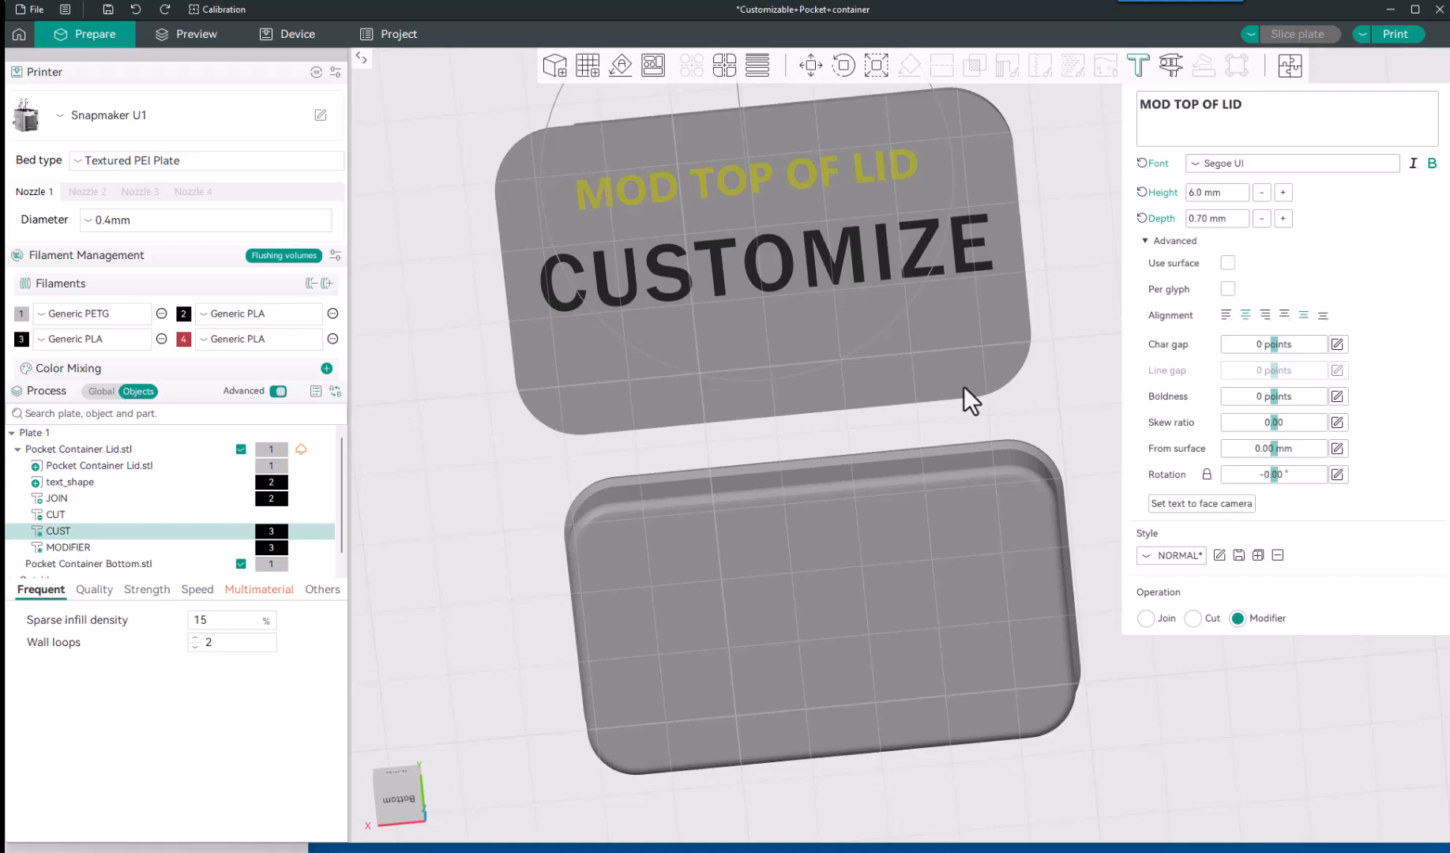
{"action": "left_click", "coordinate": [464, 436]}
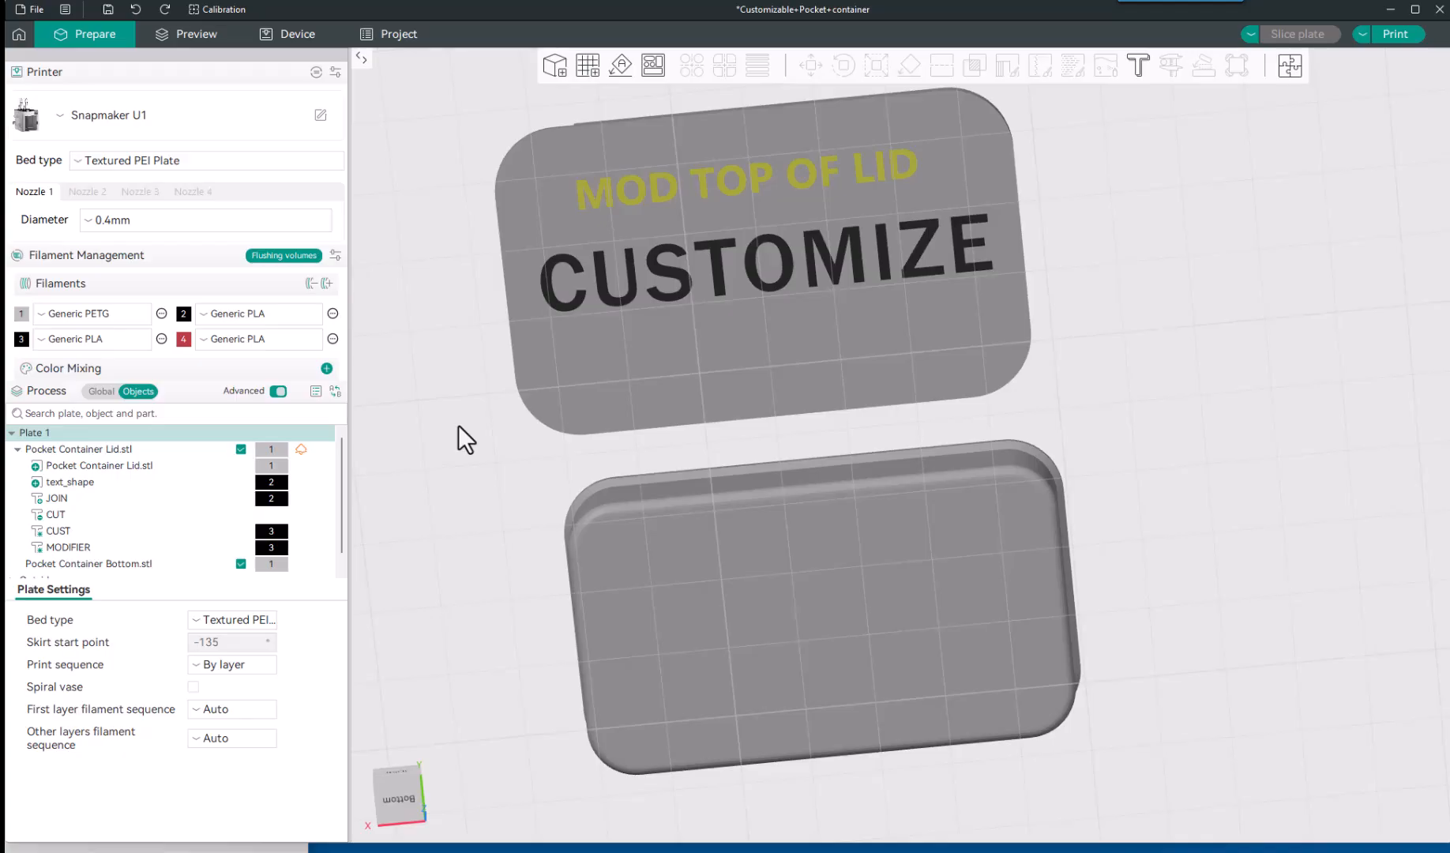
Change the filament of the lid's text_shape and JOIN parts to filament 1, Generic PETG.
{"action": "left_click_drag", "start_coordinate": [457, 425], "coordinate": [645, 551]}
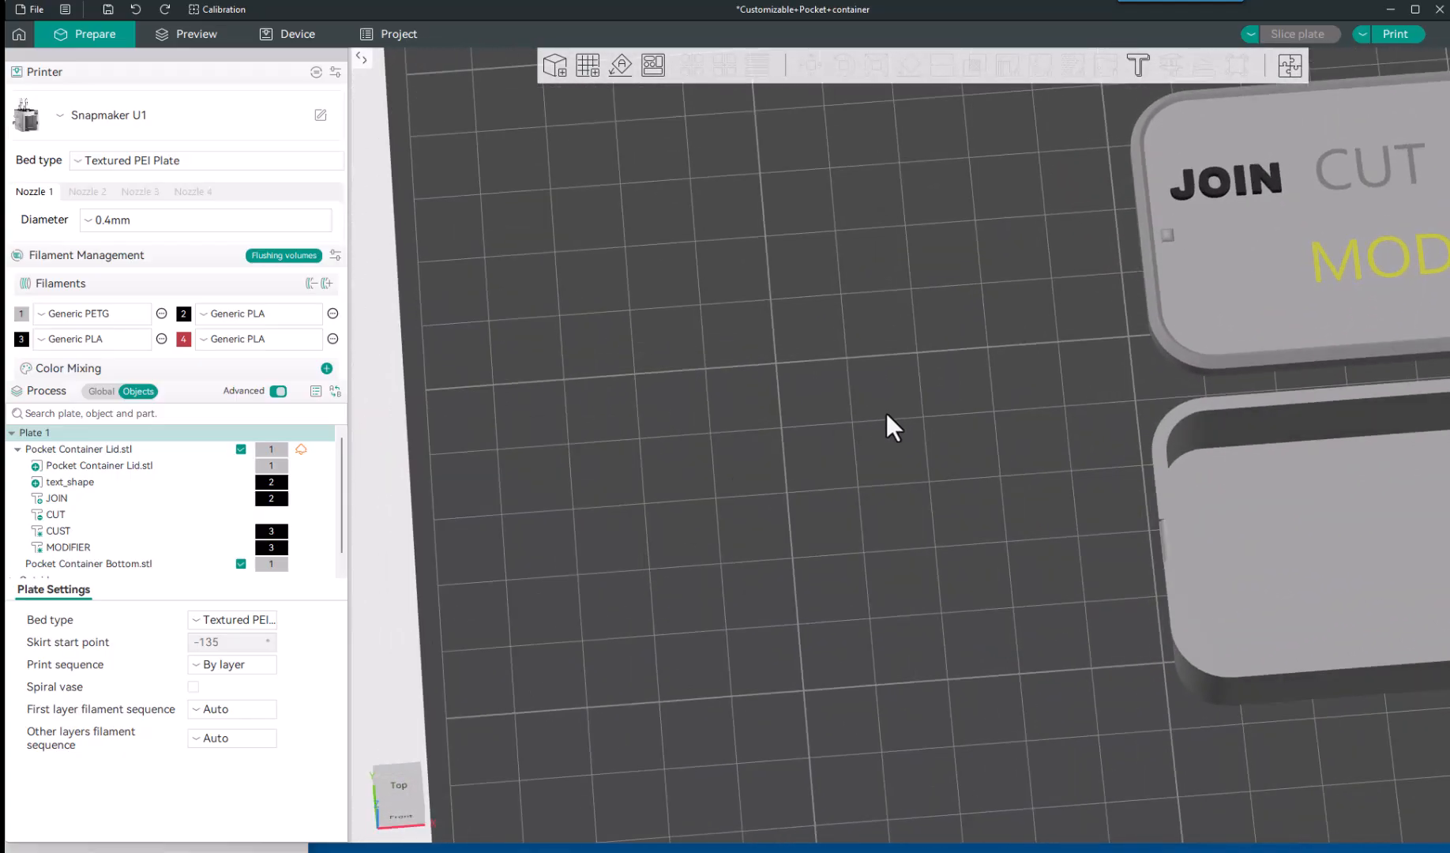
{"action": "middle_click_drag", "start_coordinate": [886, 414], "coordinate": [430, 495]}
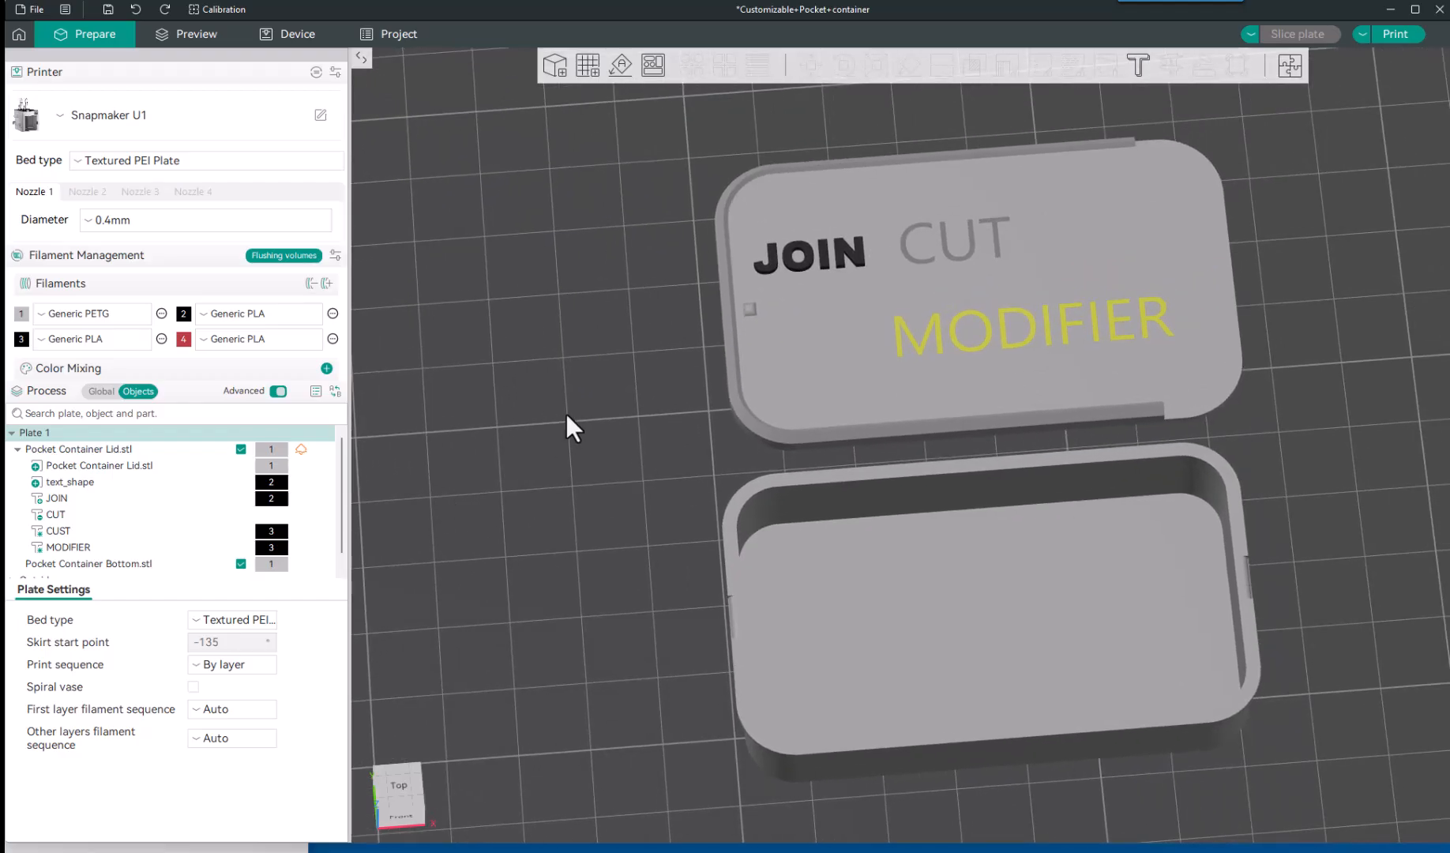
{"action": "left_click", "coordinate": [79, 450]}
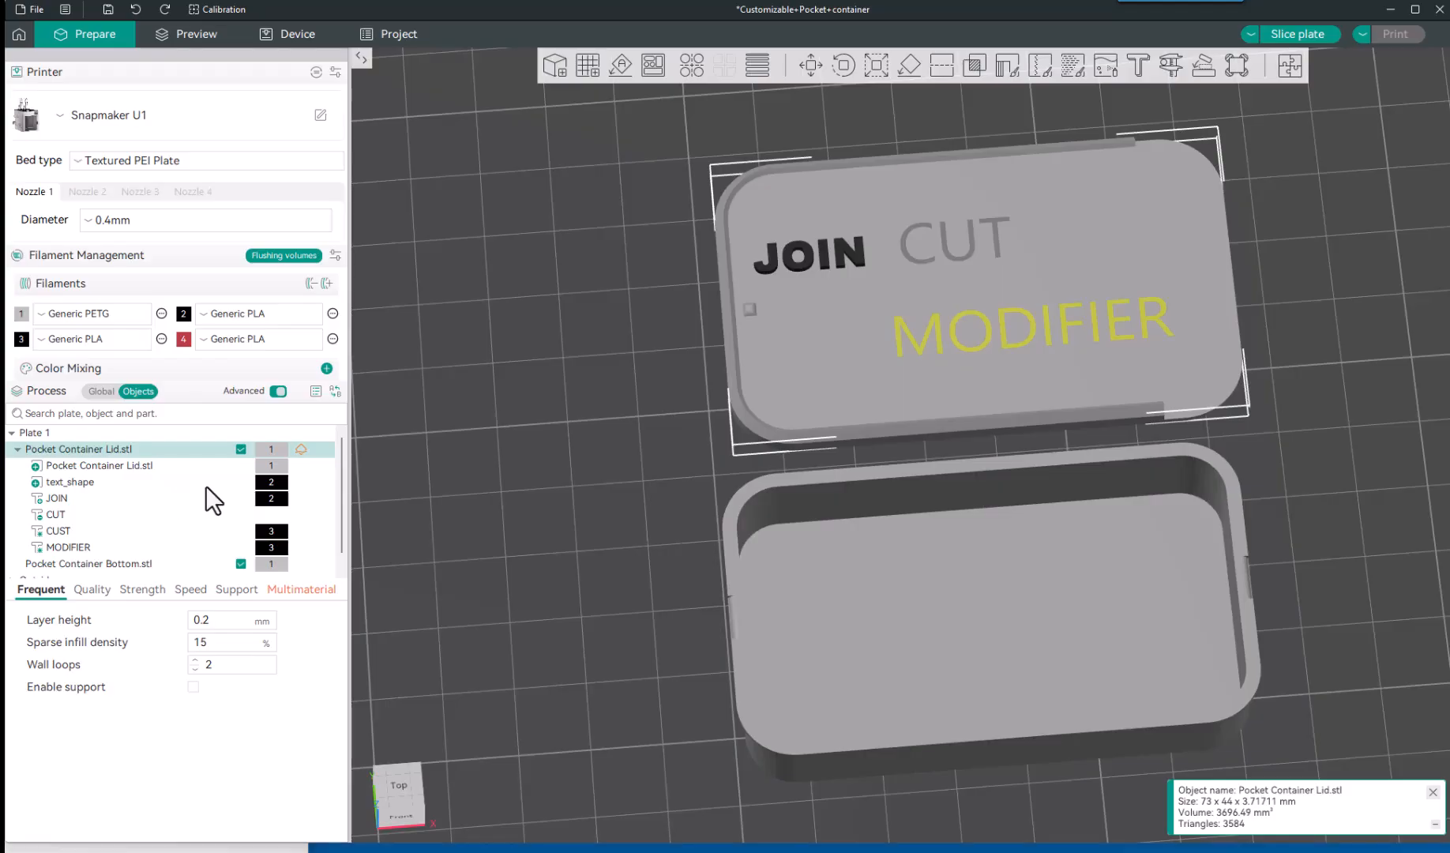
{"action": "left_click", "coordinate": [167, 483]}
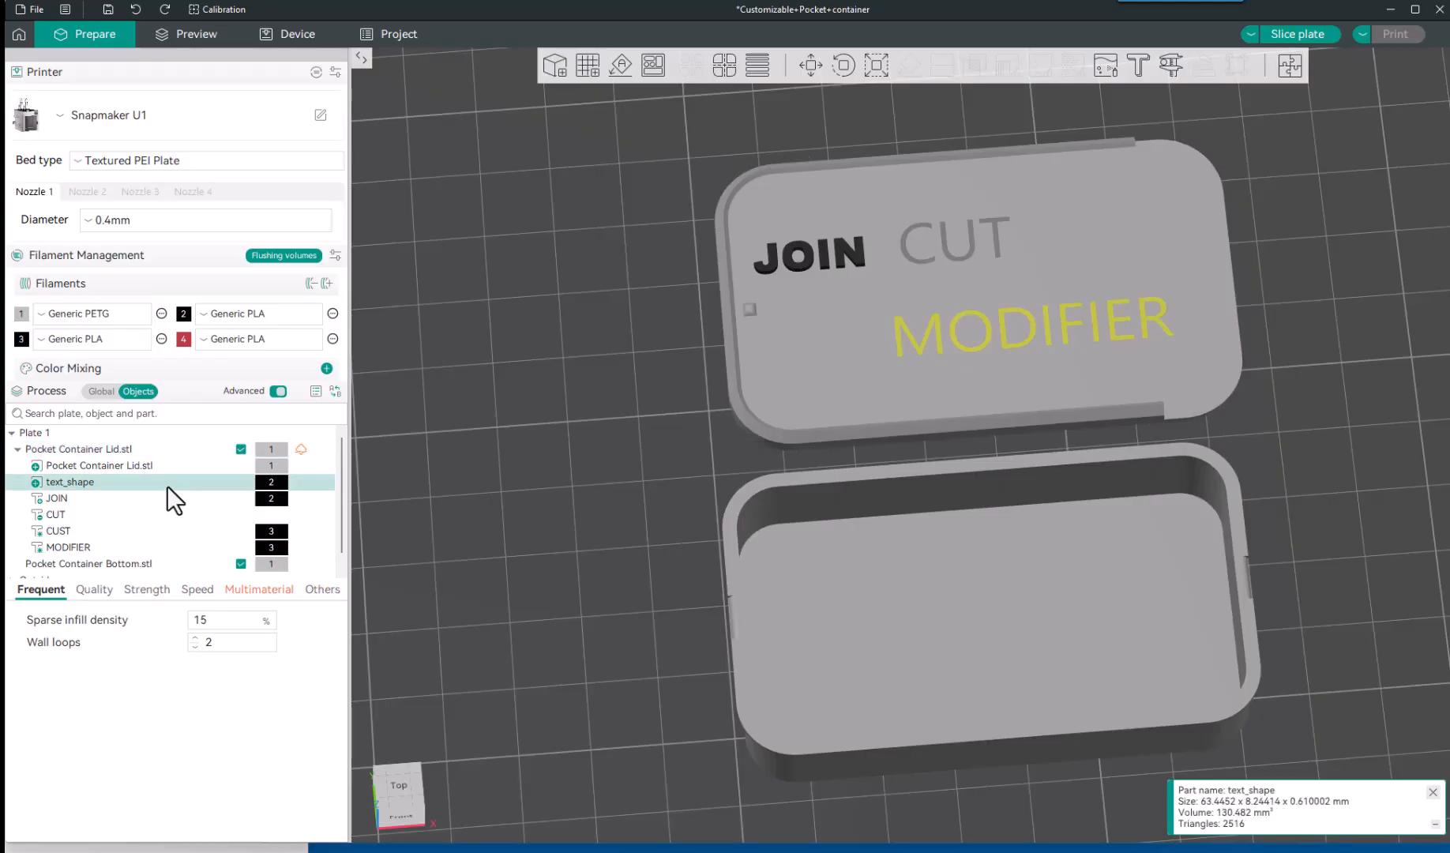
{"action": "right_click", "coordinate": [167, 485]}
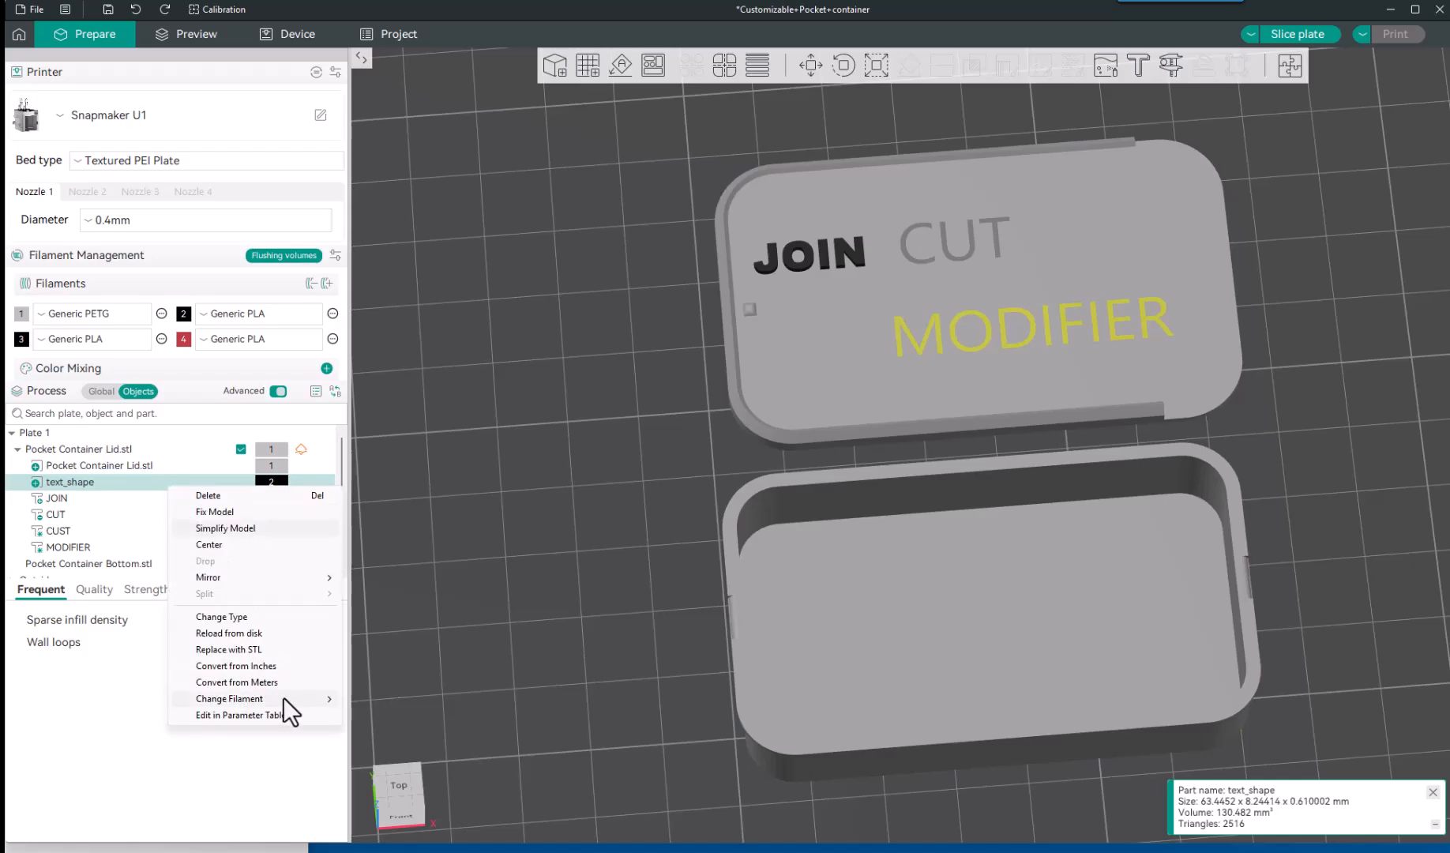
{"action": "mouse_move", "coordinate": [294, 698]}
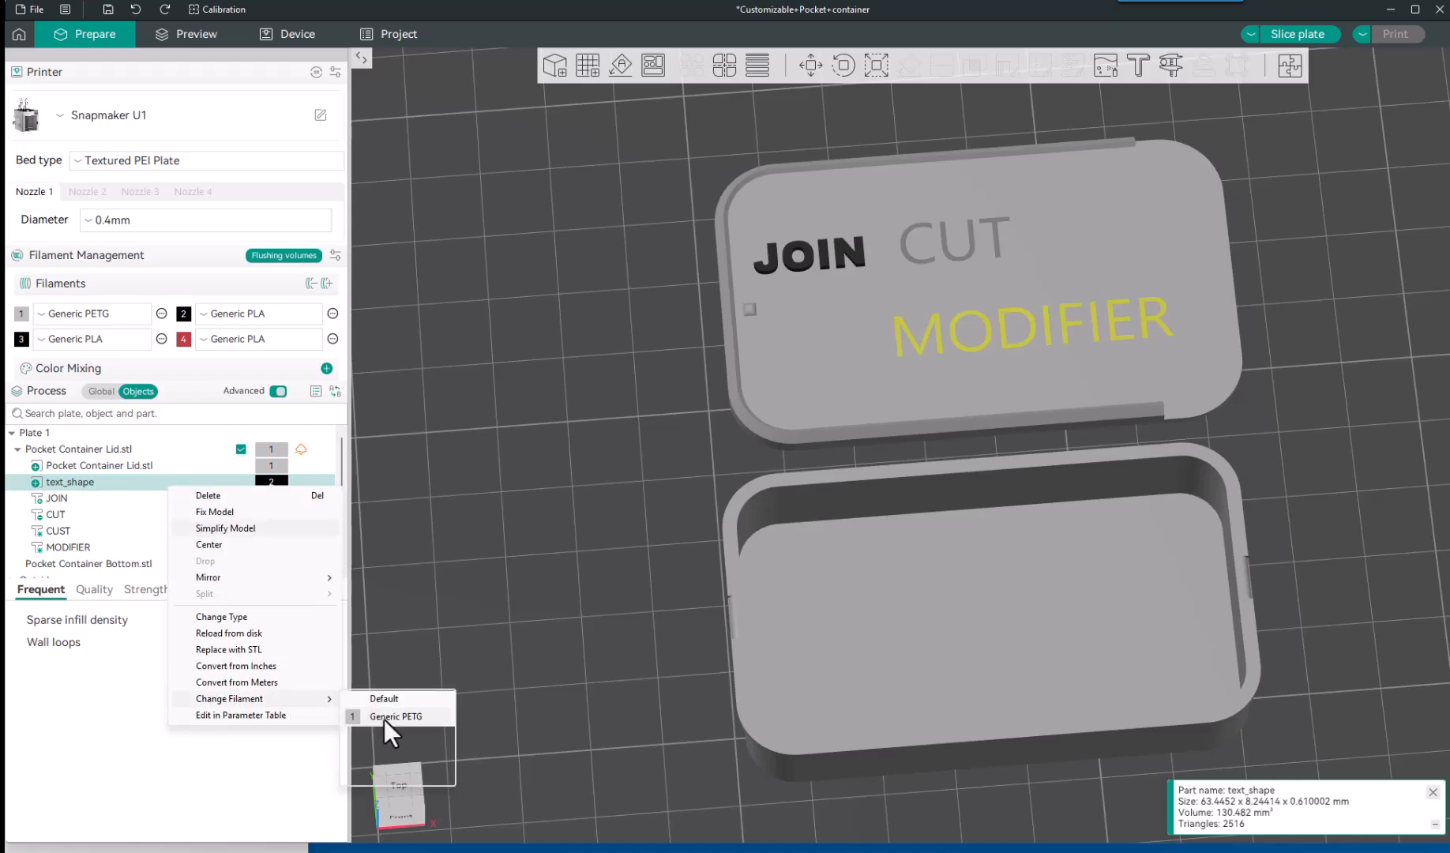
{"action": "left_click", "coordinate": [384, 719]}
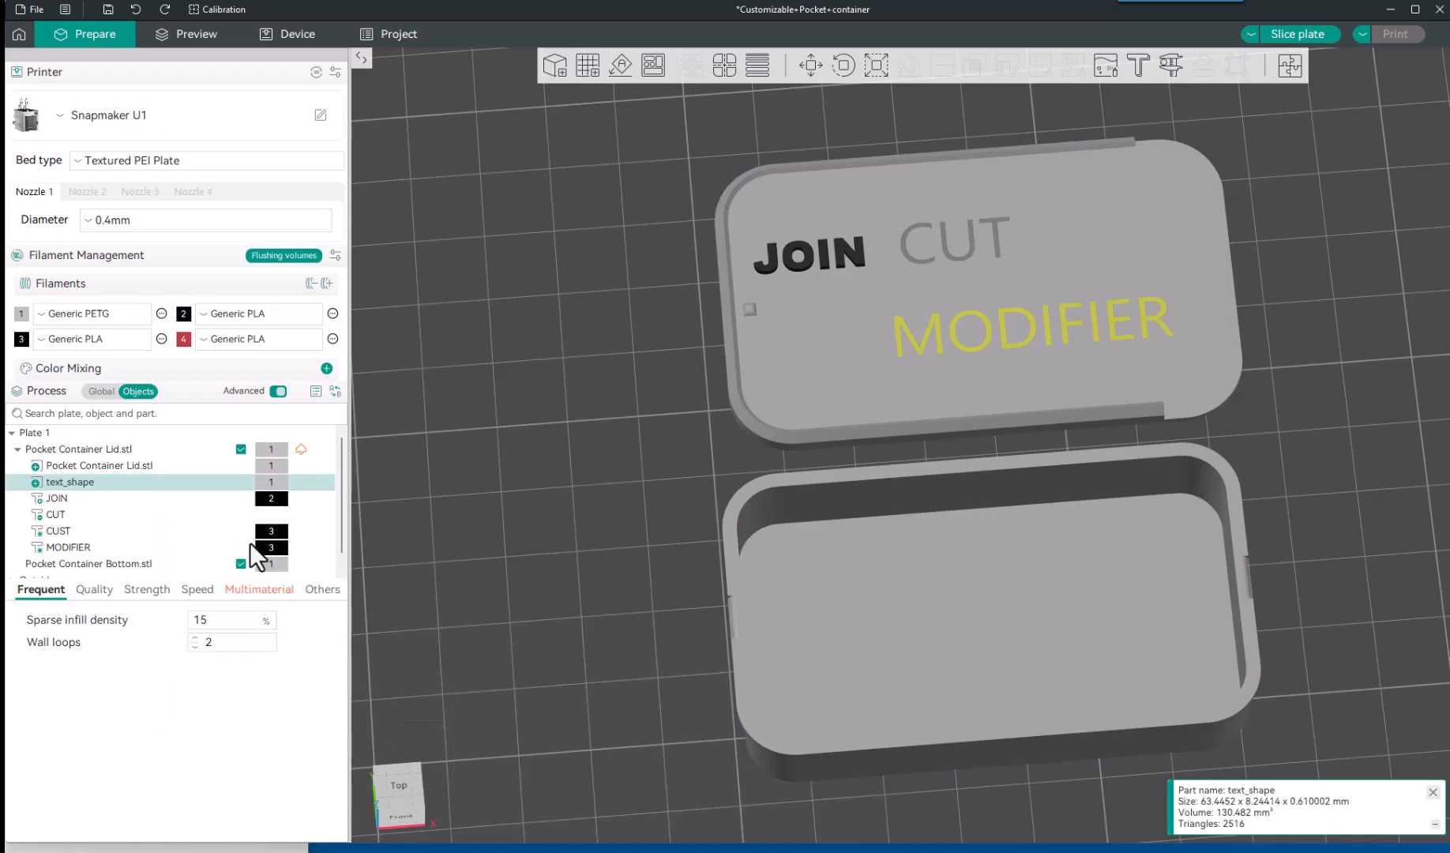
{"action": "right_click", "coordinate": [220, 498]}
{"action": "mouse_move", "coordinate": [343, 612]}
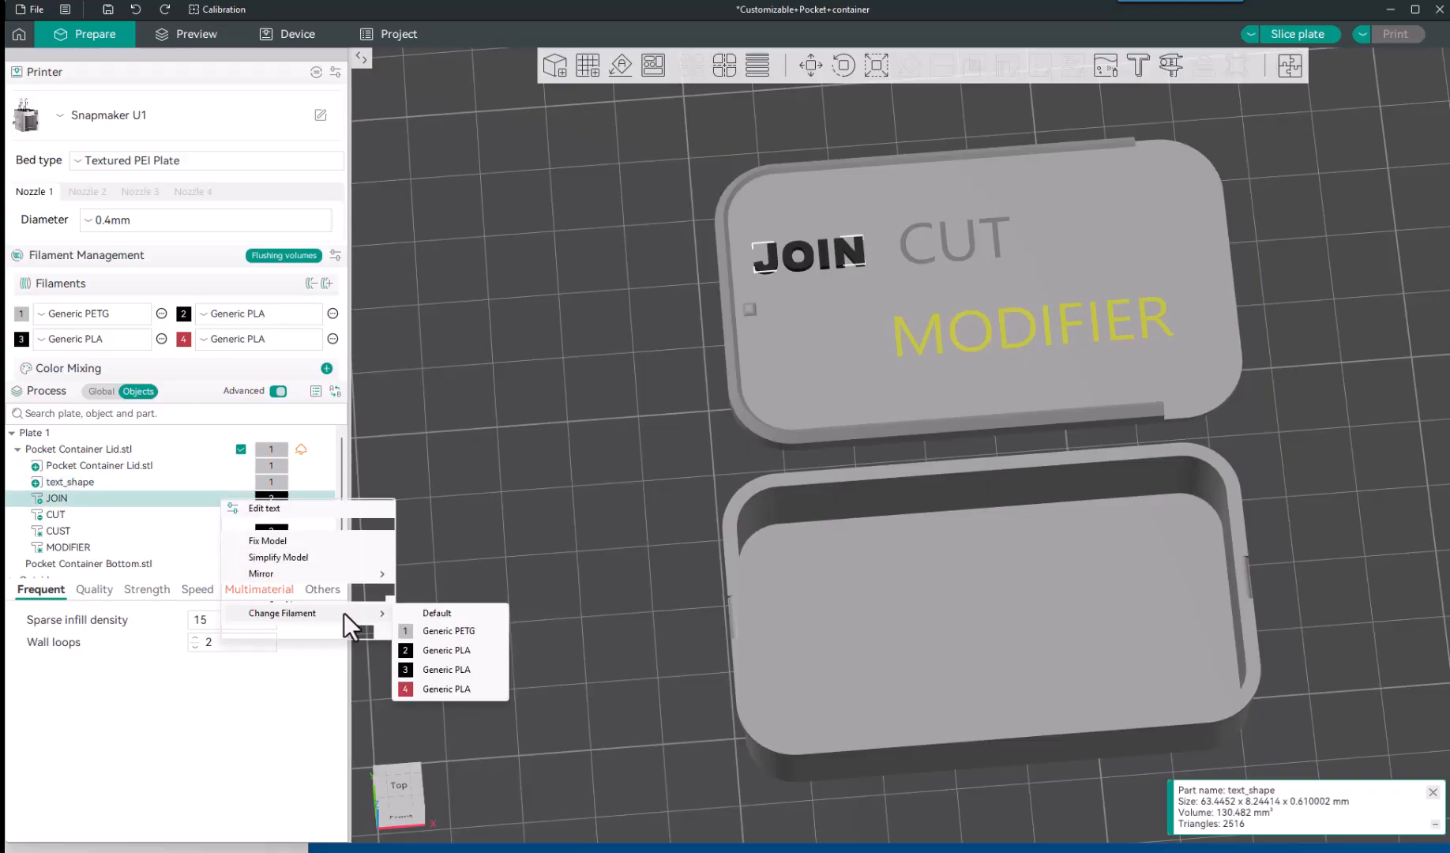
{"action": "left_click", "coordinate": [426, 634]}
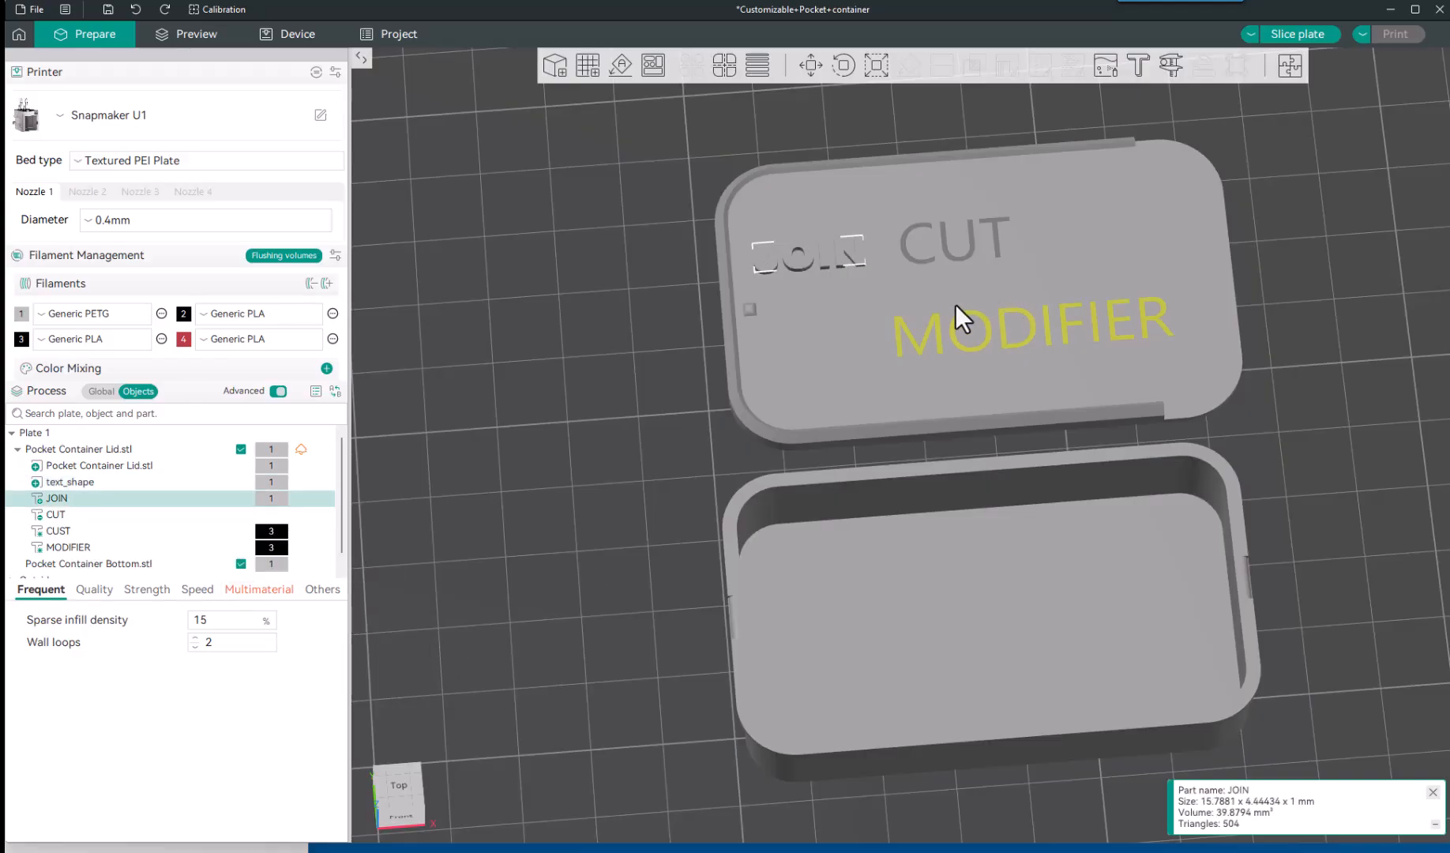
Change the filament of the lid's CUST and MODIFIER texts to filament 1, Generic PETG.
{"action": "left_click", "coordinate": [161, 535]}
{"action": "right_click", "coordinate": [161, 535]}
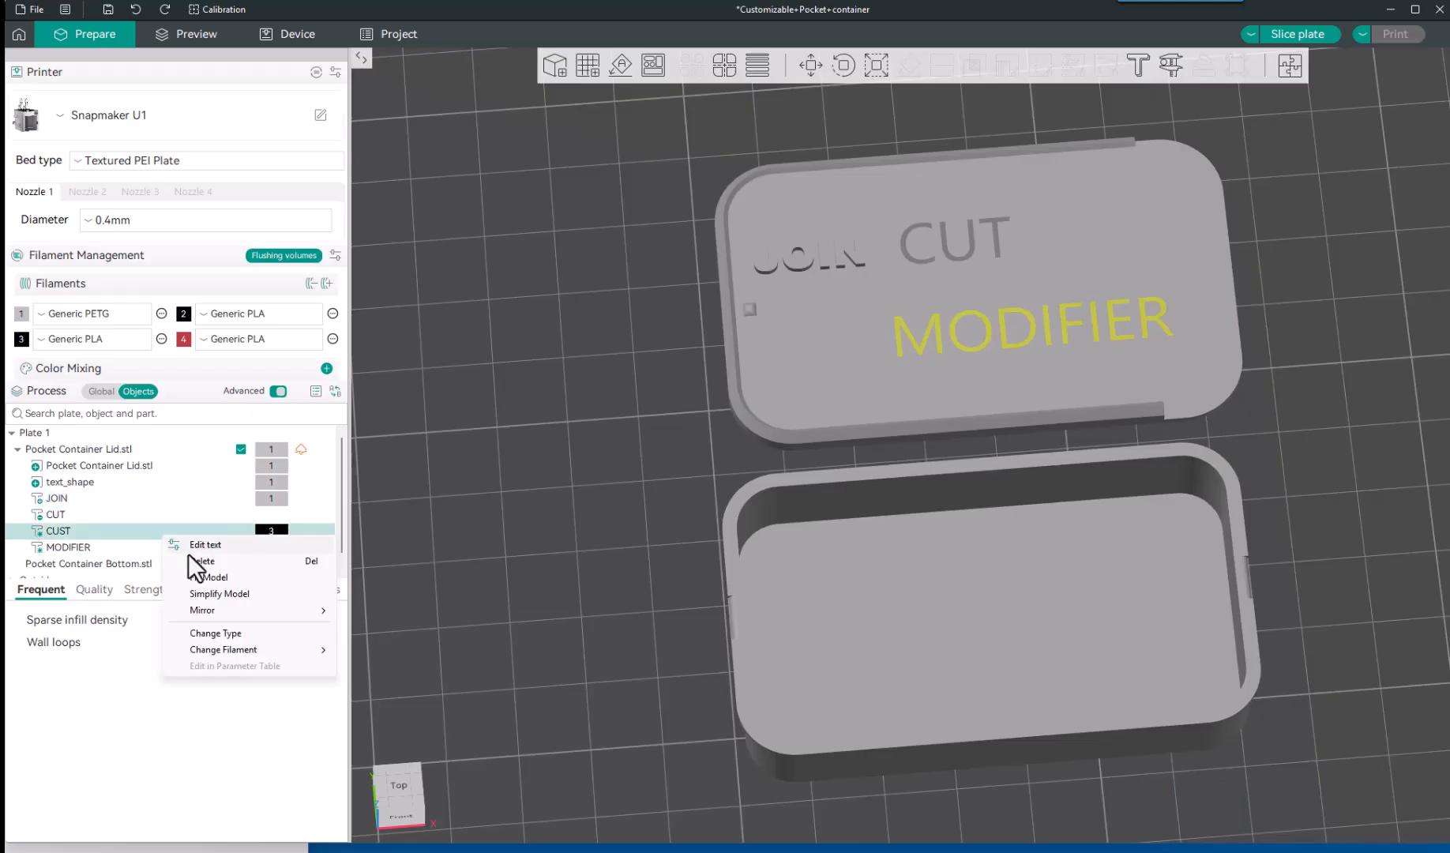
{"action": "mouse_move", "coordinate": [266, 649]}
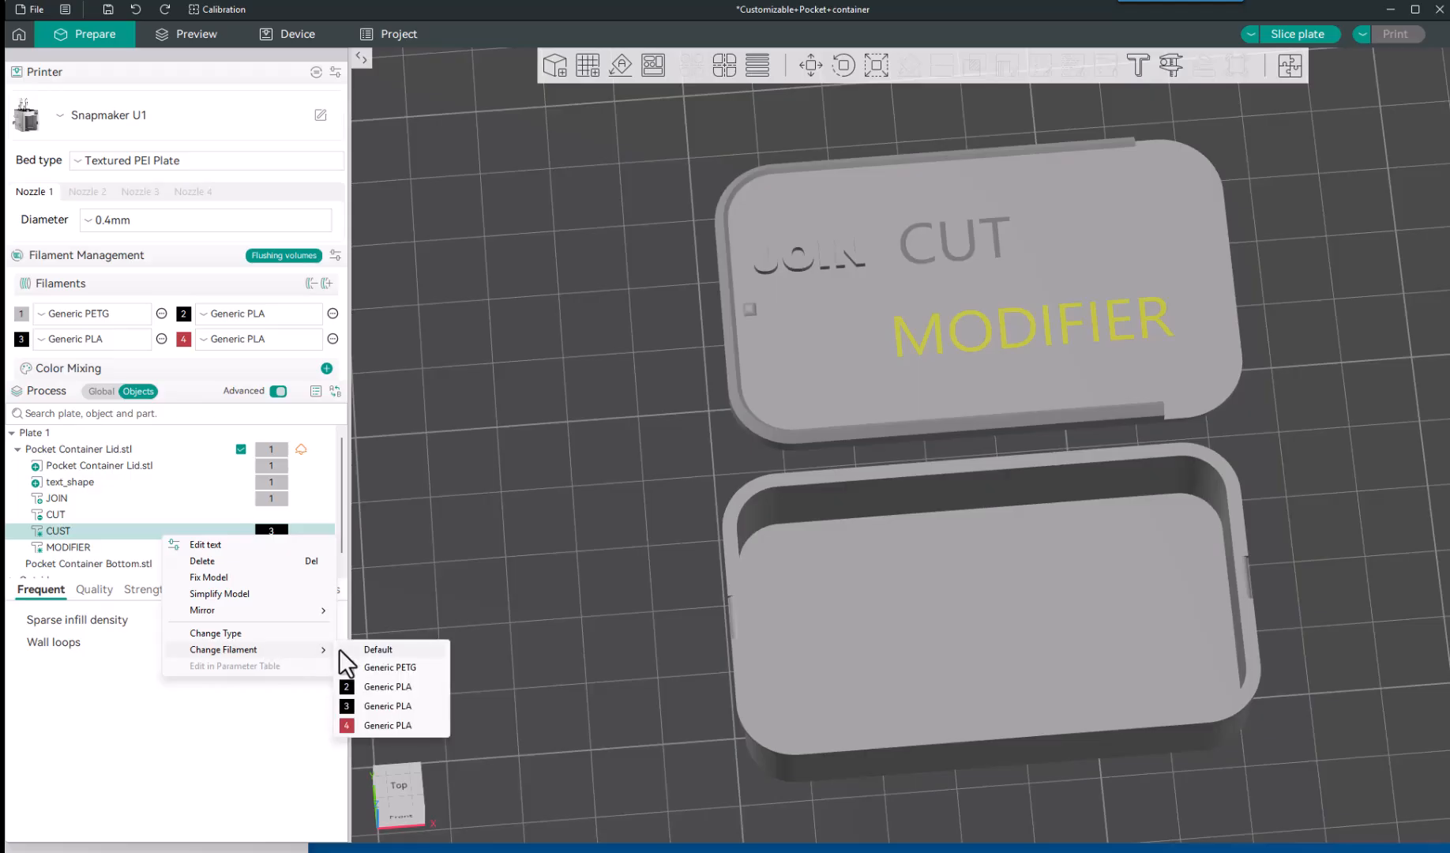
{"action": "left_click", "coordinate": [367, 666]}
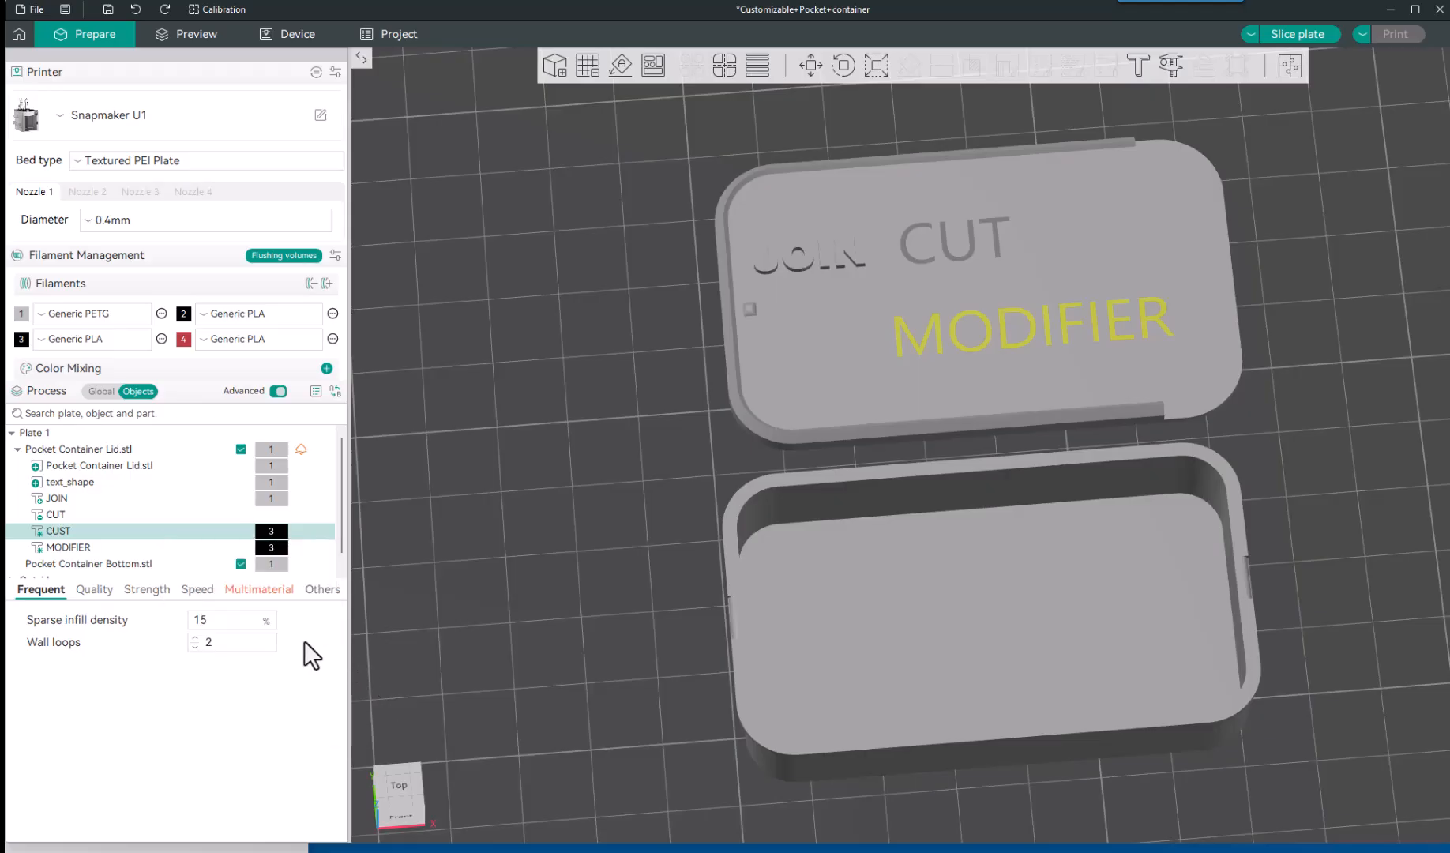
{"action": "right_click", "coordinate": [155, 547]}
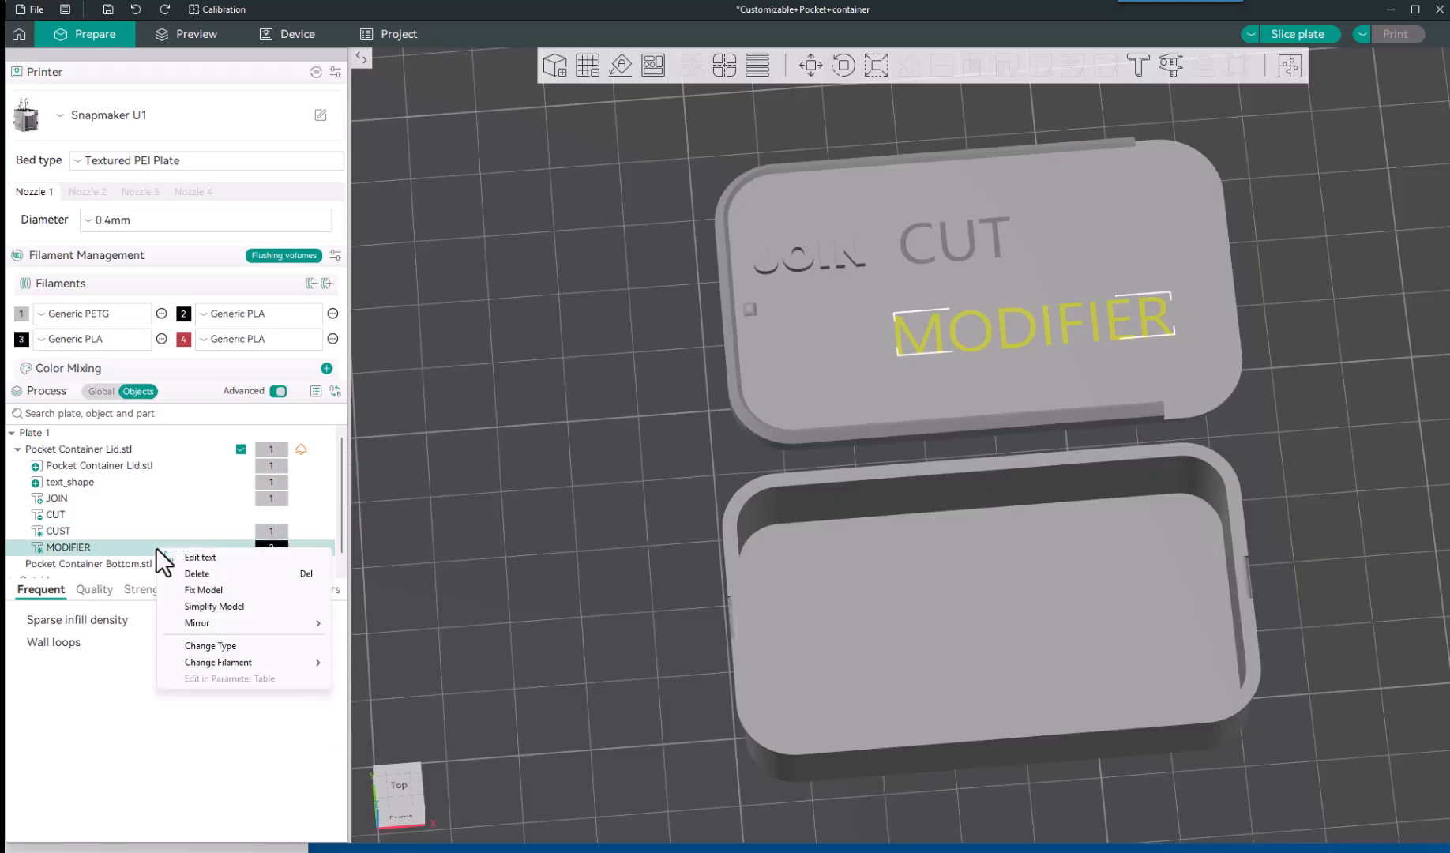
{"action": "mouse_move", "coordinate": [289, 669]}
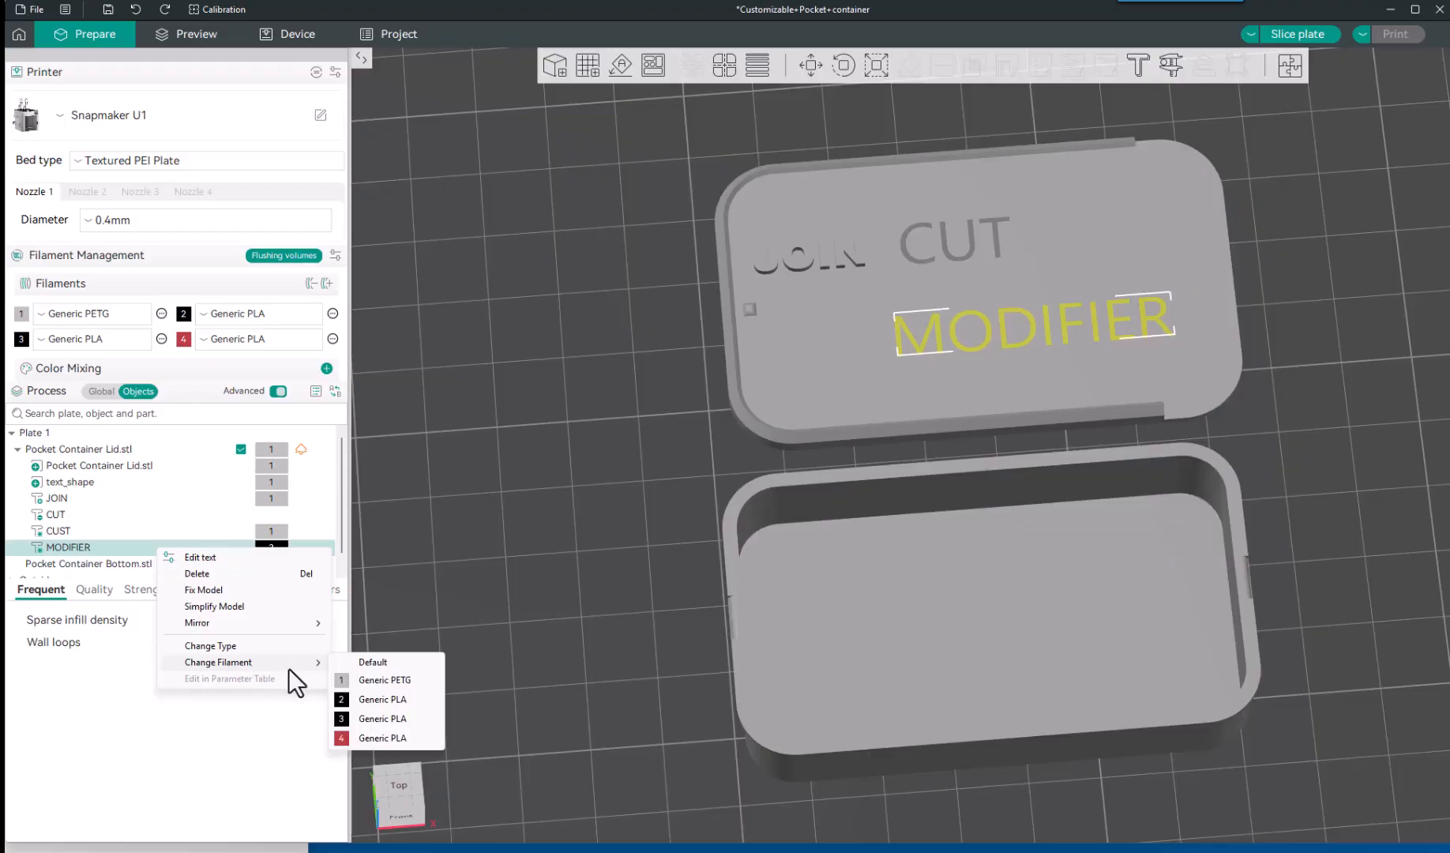
{"action": "left_click", "coordinate": [383, 682]}
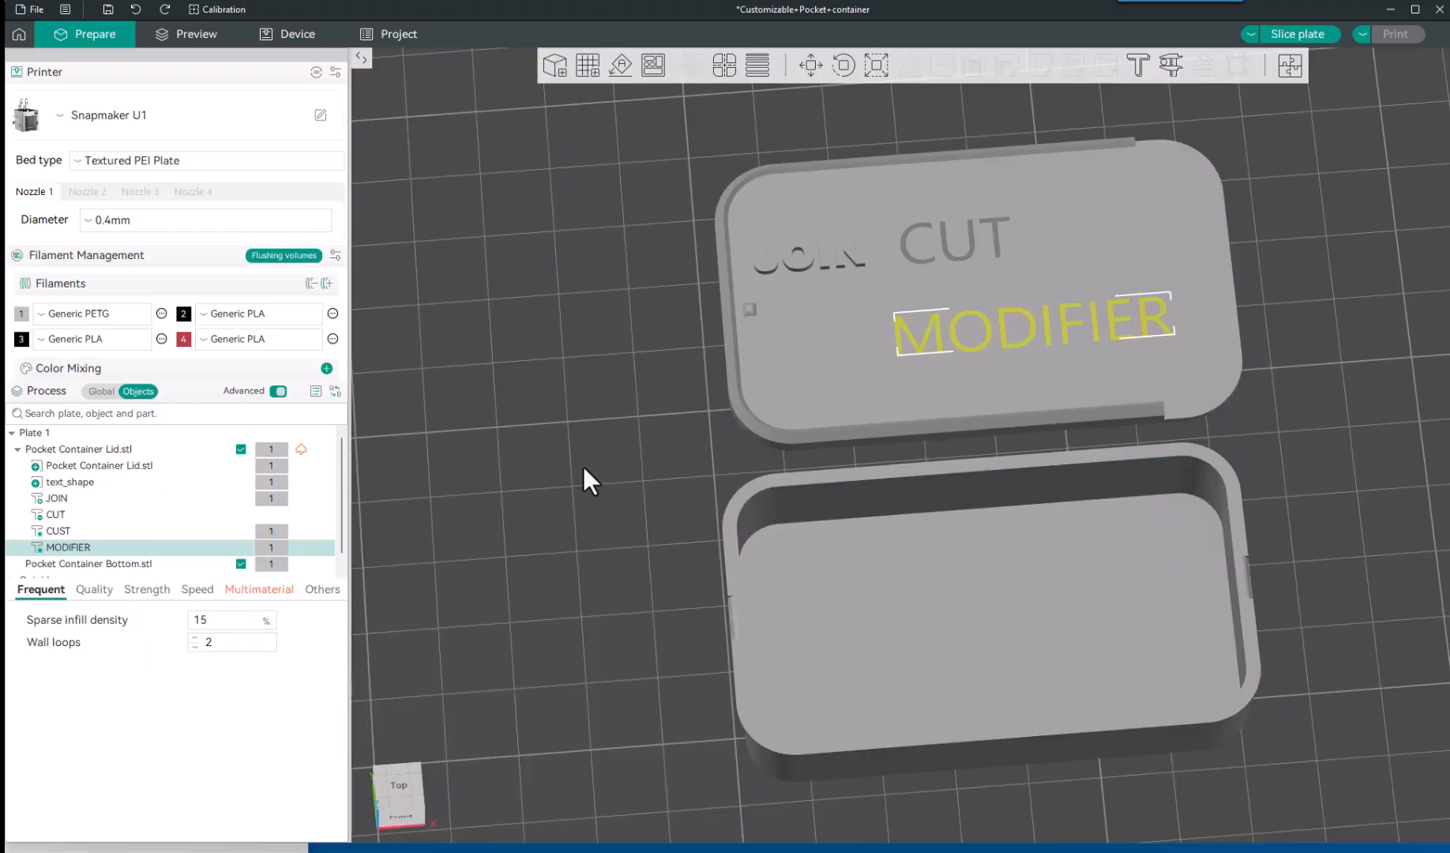
Slice the plate and inspect both sides of the single-filament lid in the preview.
{"action": "left_click_drag", "start_coordinate": [583, 466], "coordinate": [744, 340]}
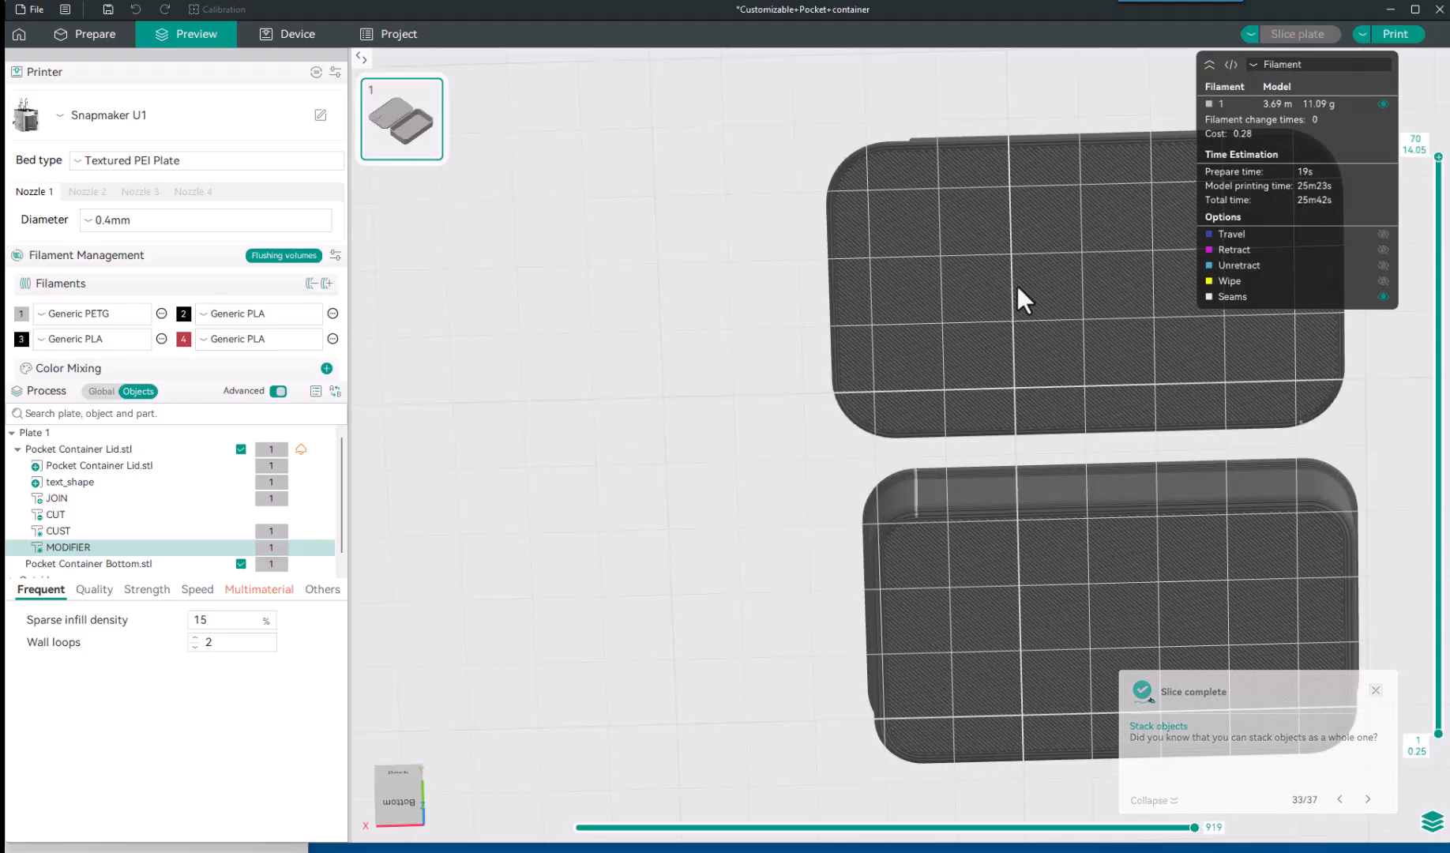
{"action": "left_click_drag", "start_coordinate": [756, 279], "coordinate": [655, 402]}
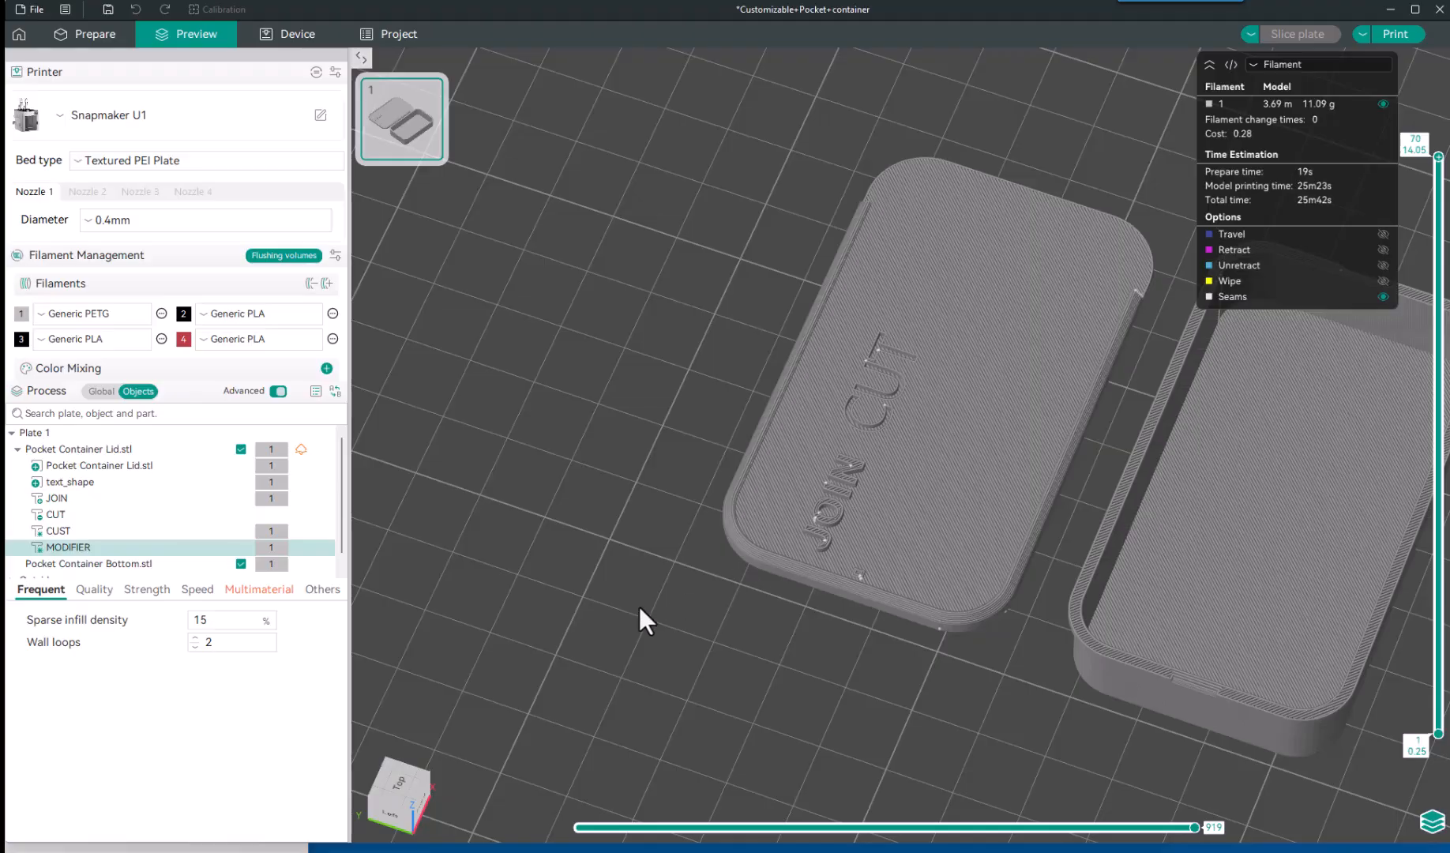
{"action": "left_click_drag", "start_coordinate": [639, 606], "coordinate": [741, 481]}
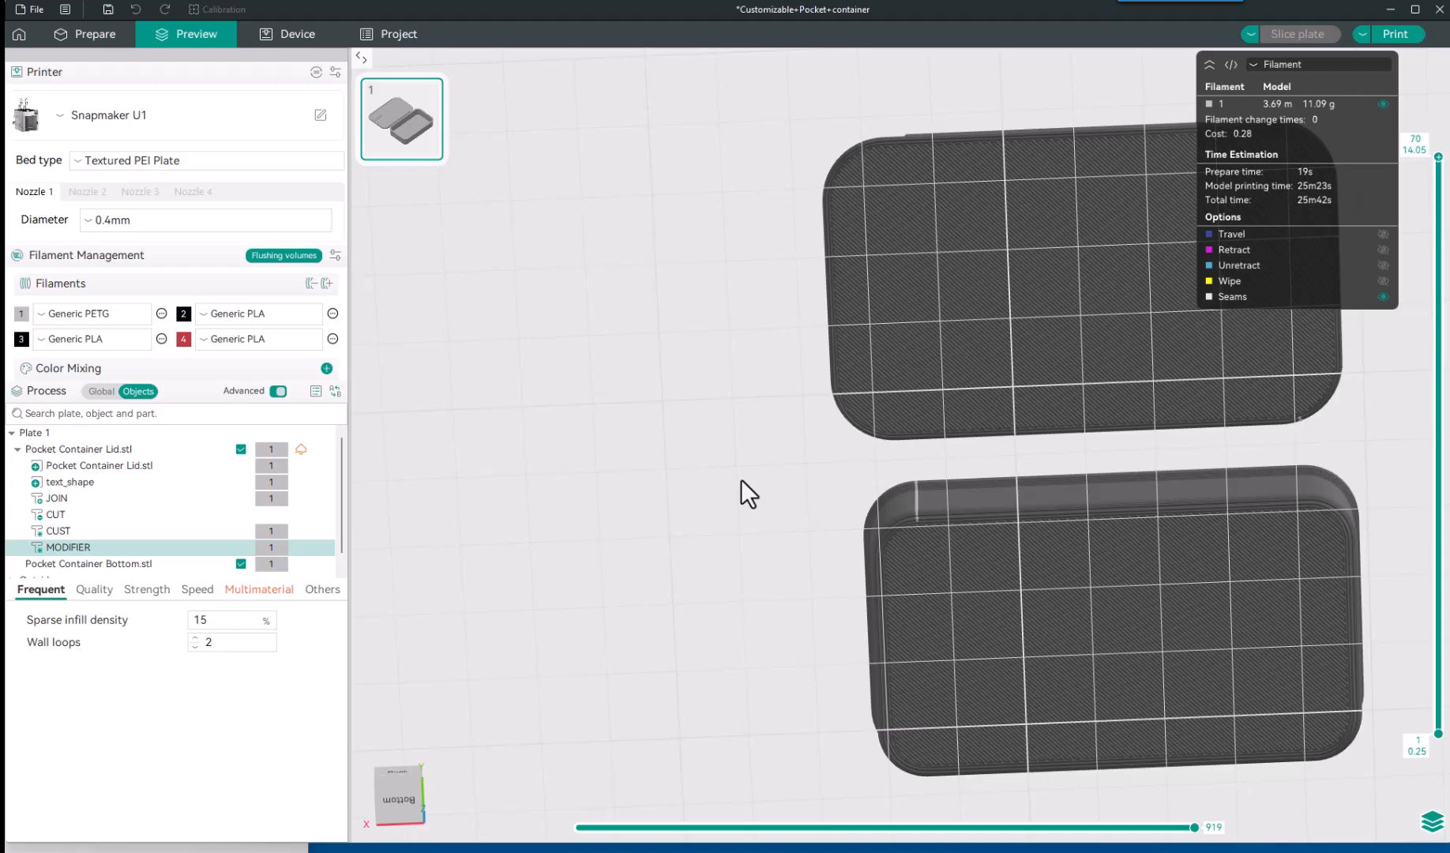
{"action": "right_click_drag", "start_coordinate": [758, 478], "coordinate": [505, 509]}
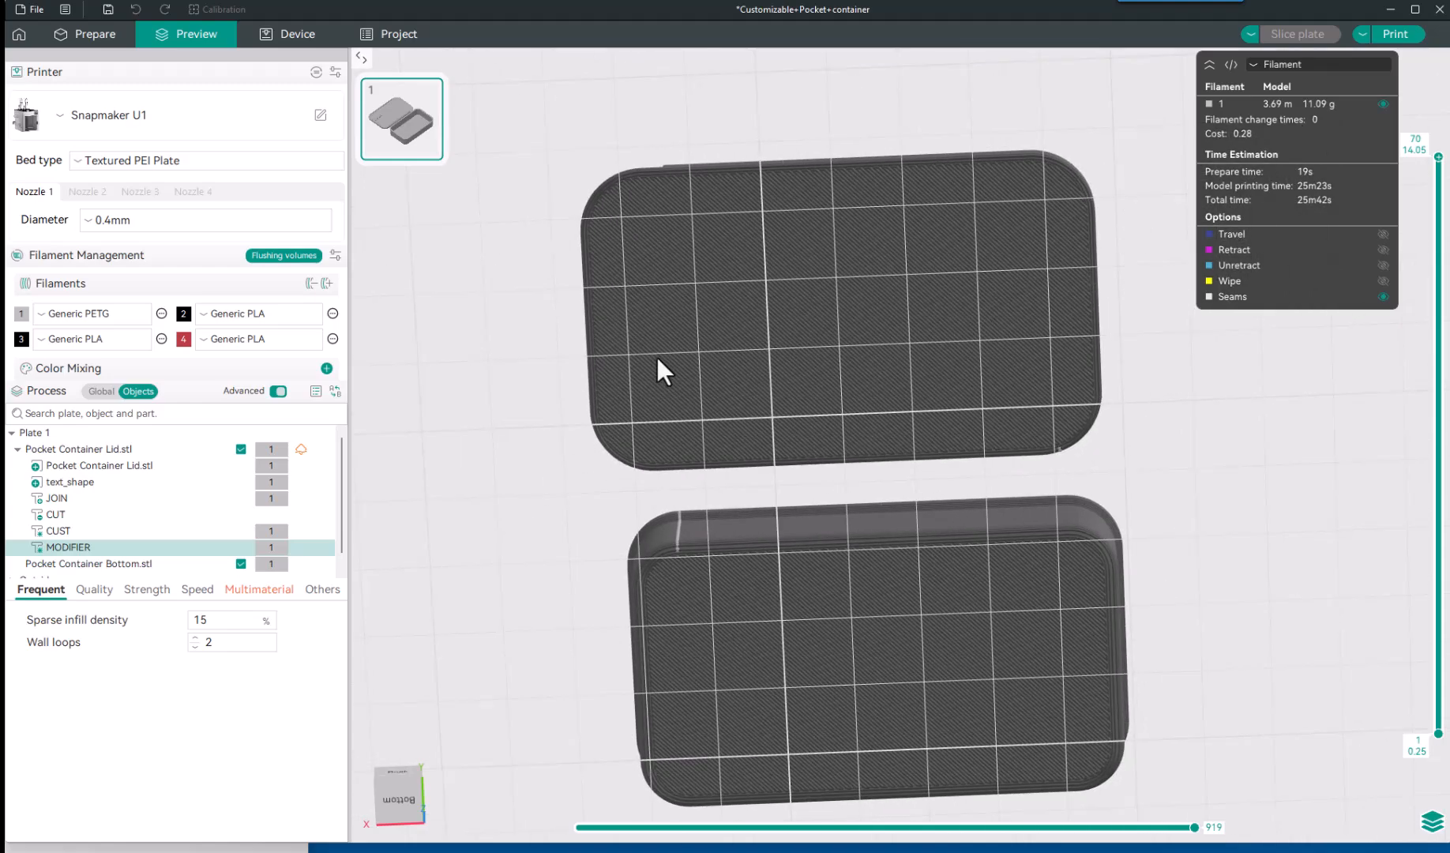
{"action": "mouse_move", "coordinate": [527, 424]}
{"action": "left_mouse_down"}
{"action": "mouse_move", "coordinate": [499, 507]}
{"action": "mouse_move", "coordinate": [515, 416]}
{"action": "left_mouse_up"}
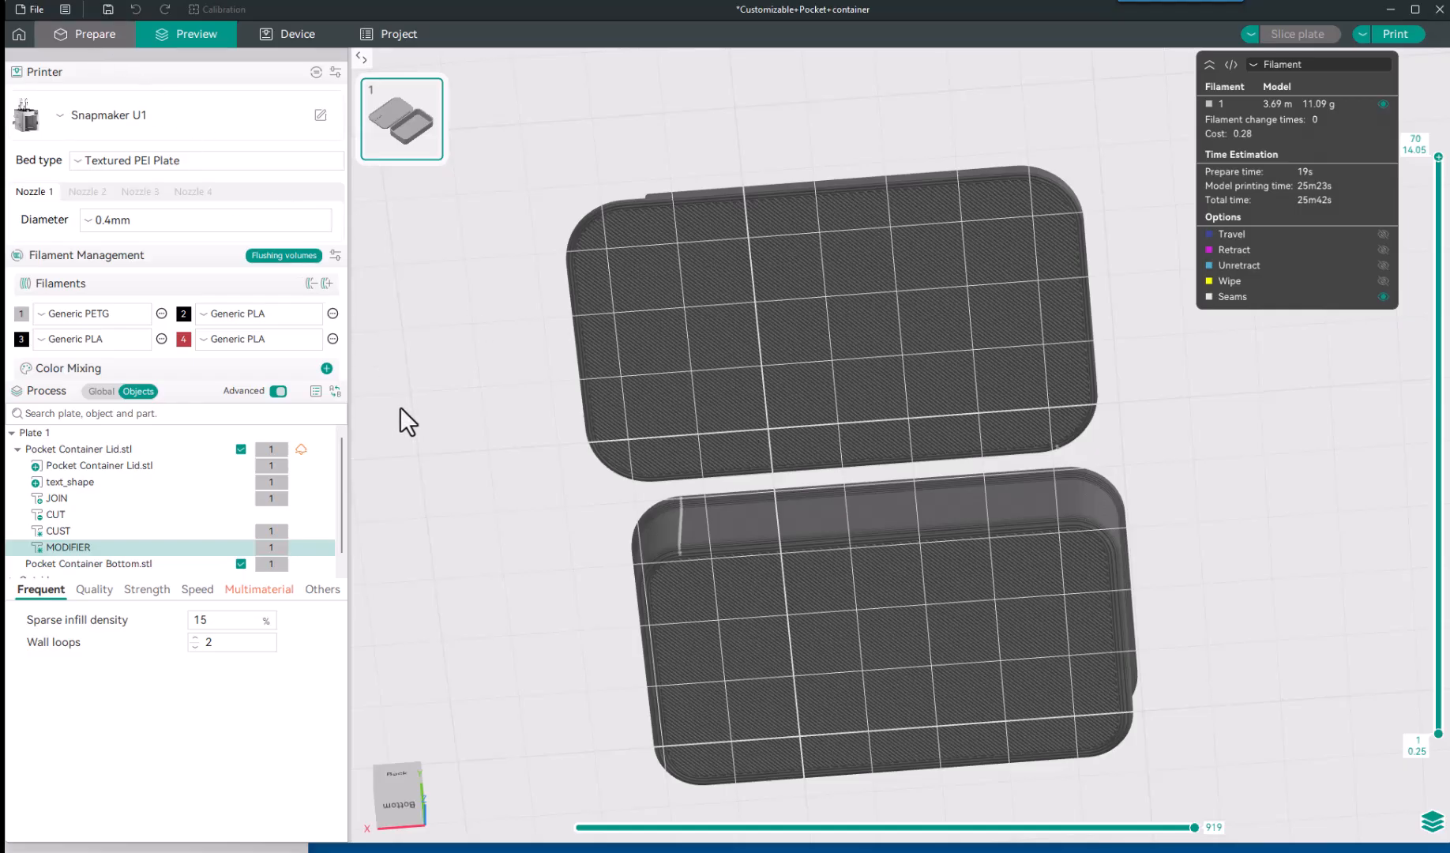
Return to the model and add an embossed text with a short first name to the lid, using the Modifier operation.
{"action": "key", "text": "Tab"}
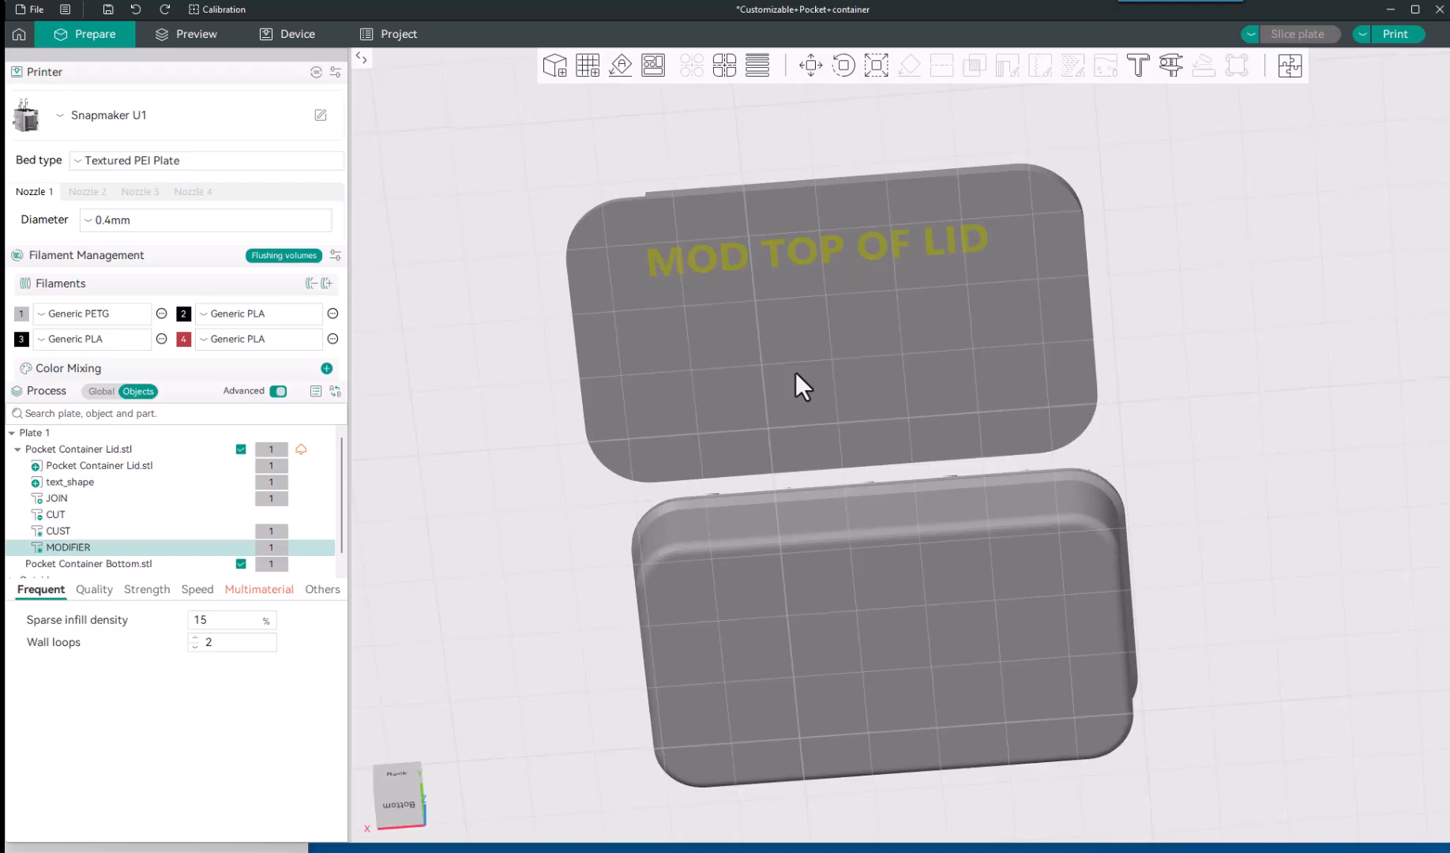
{"action": "left_click", "coordinate": [796, 374]}
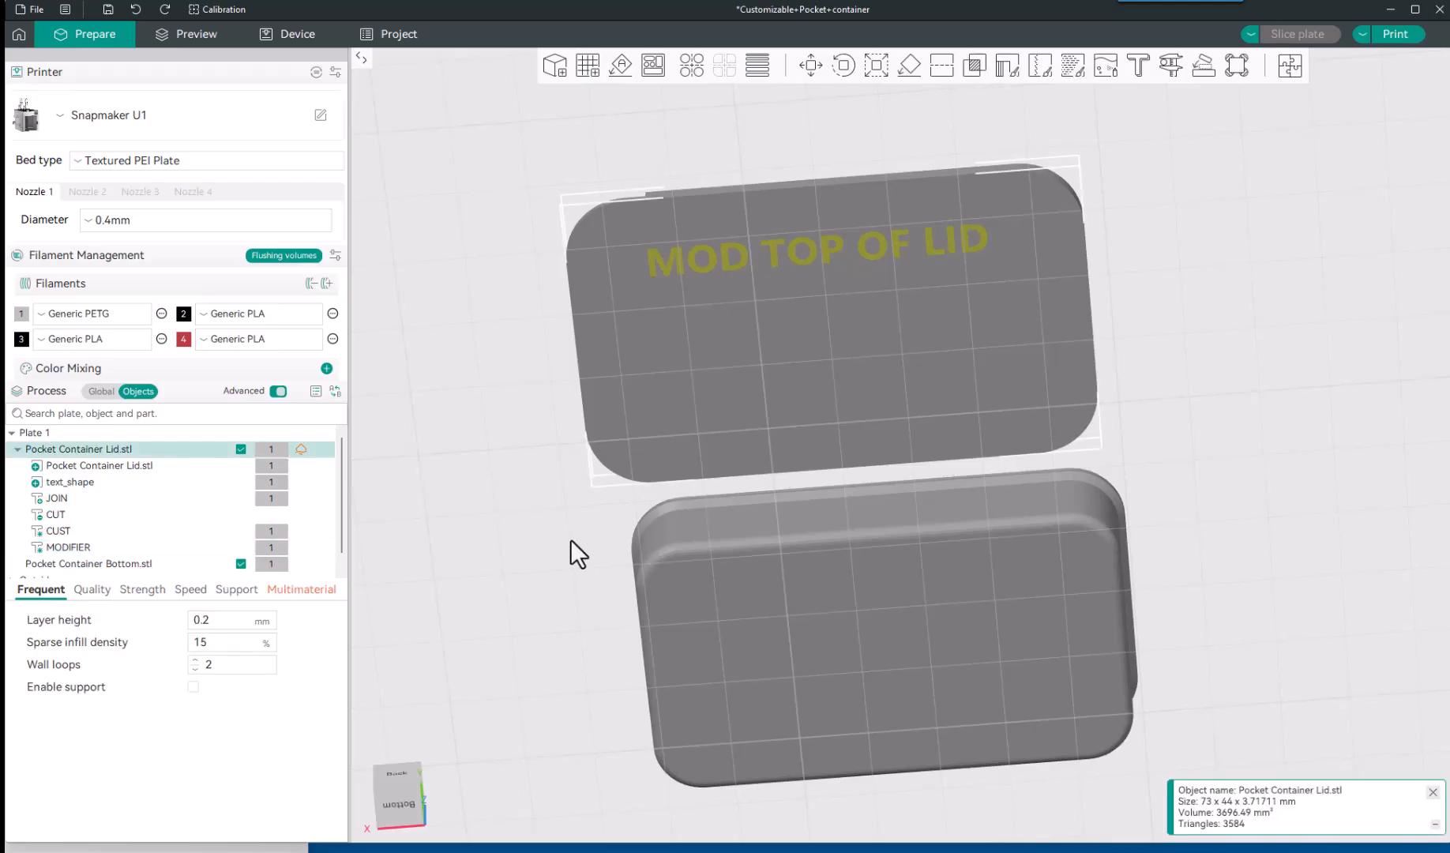
{"action": "left_click", "coordinate": [1139, 59]}
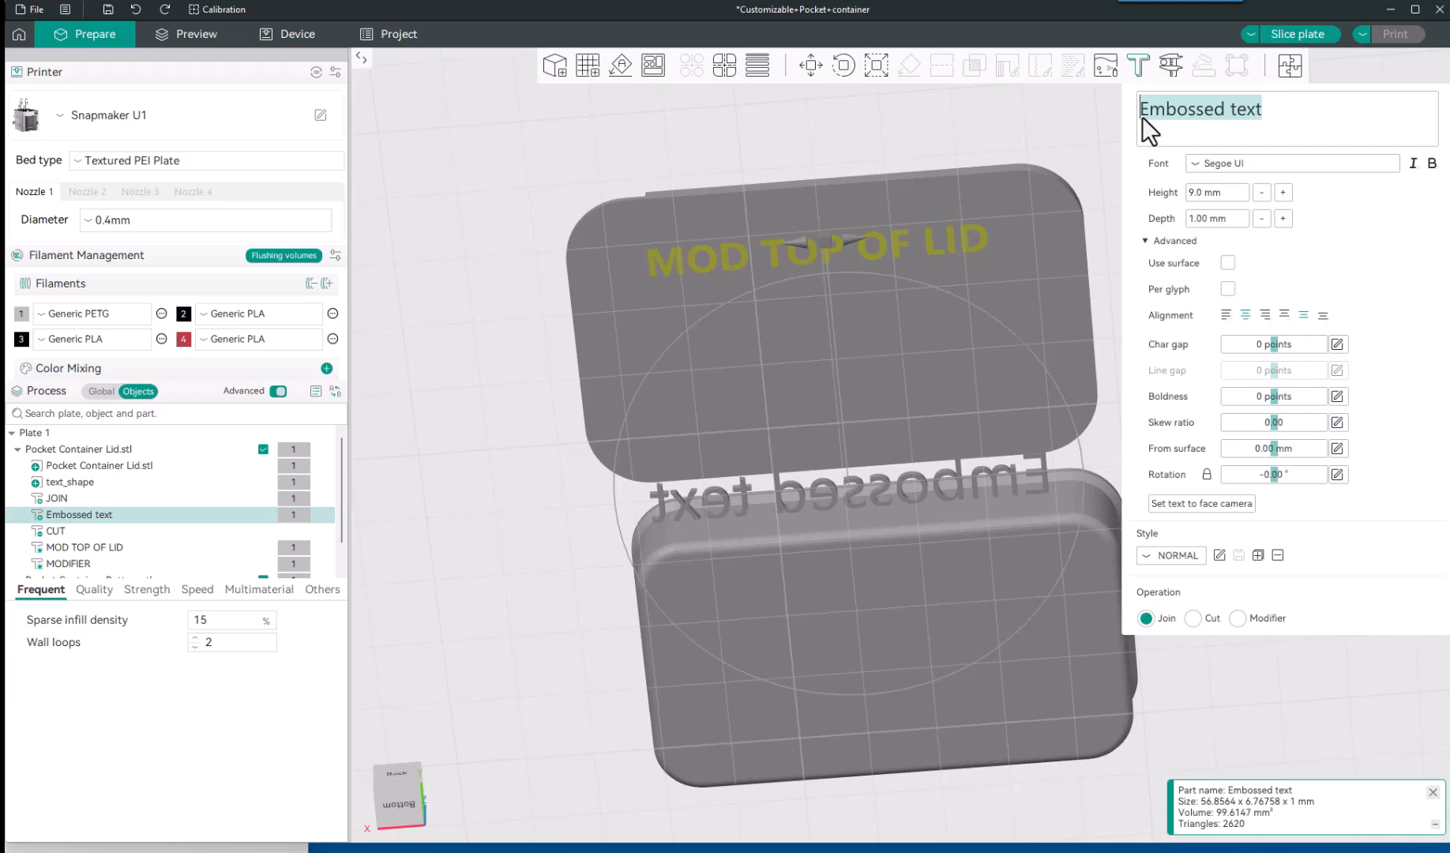
{"action": "type", "text": "BOB"}
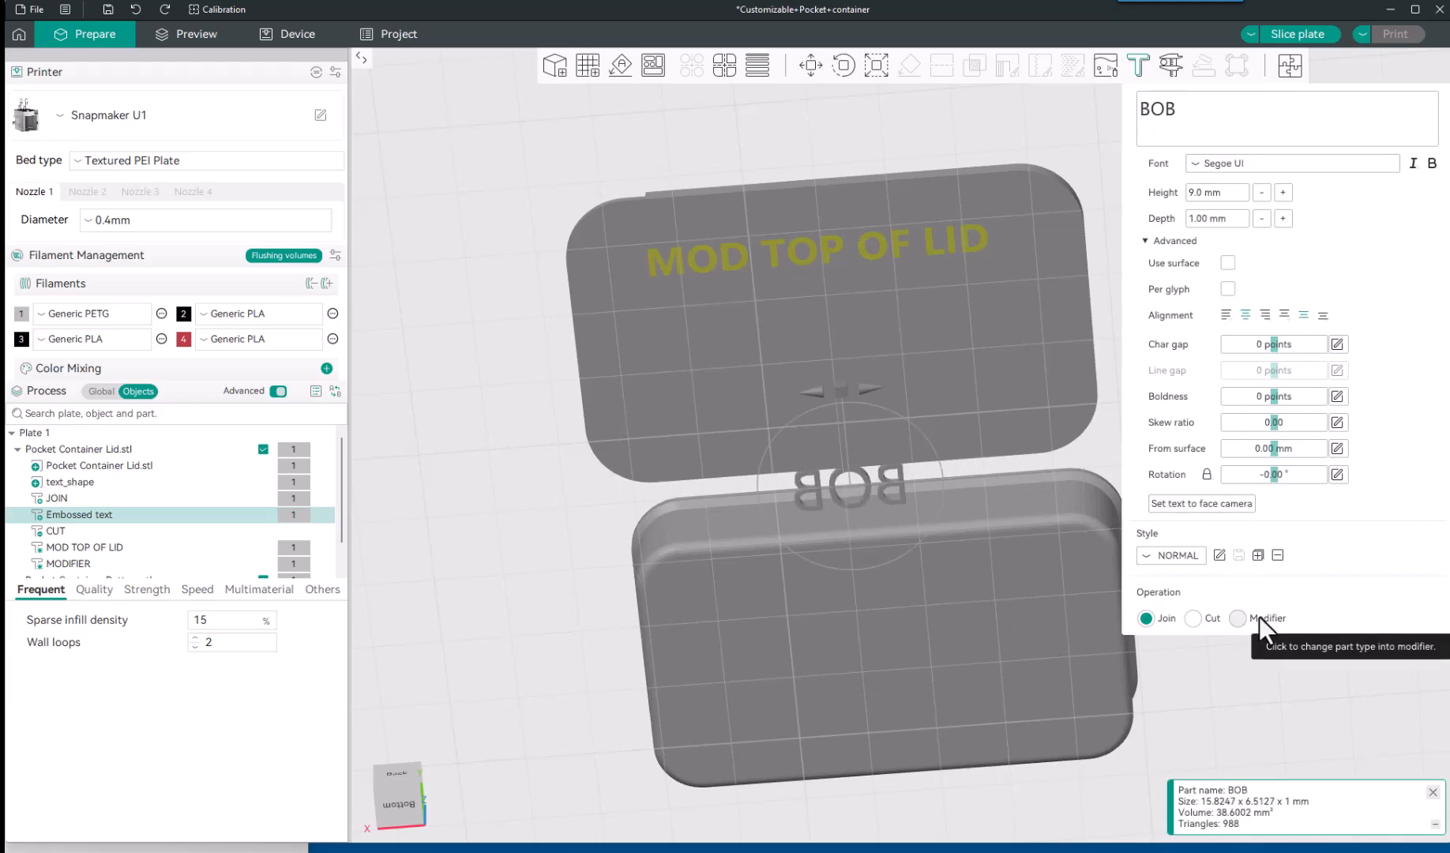
{"action": "left_click", "coordinate": [1237, 619]}
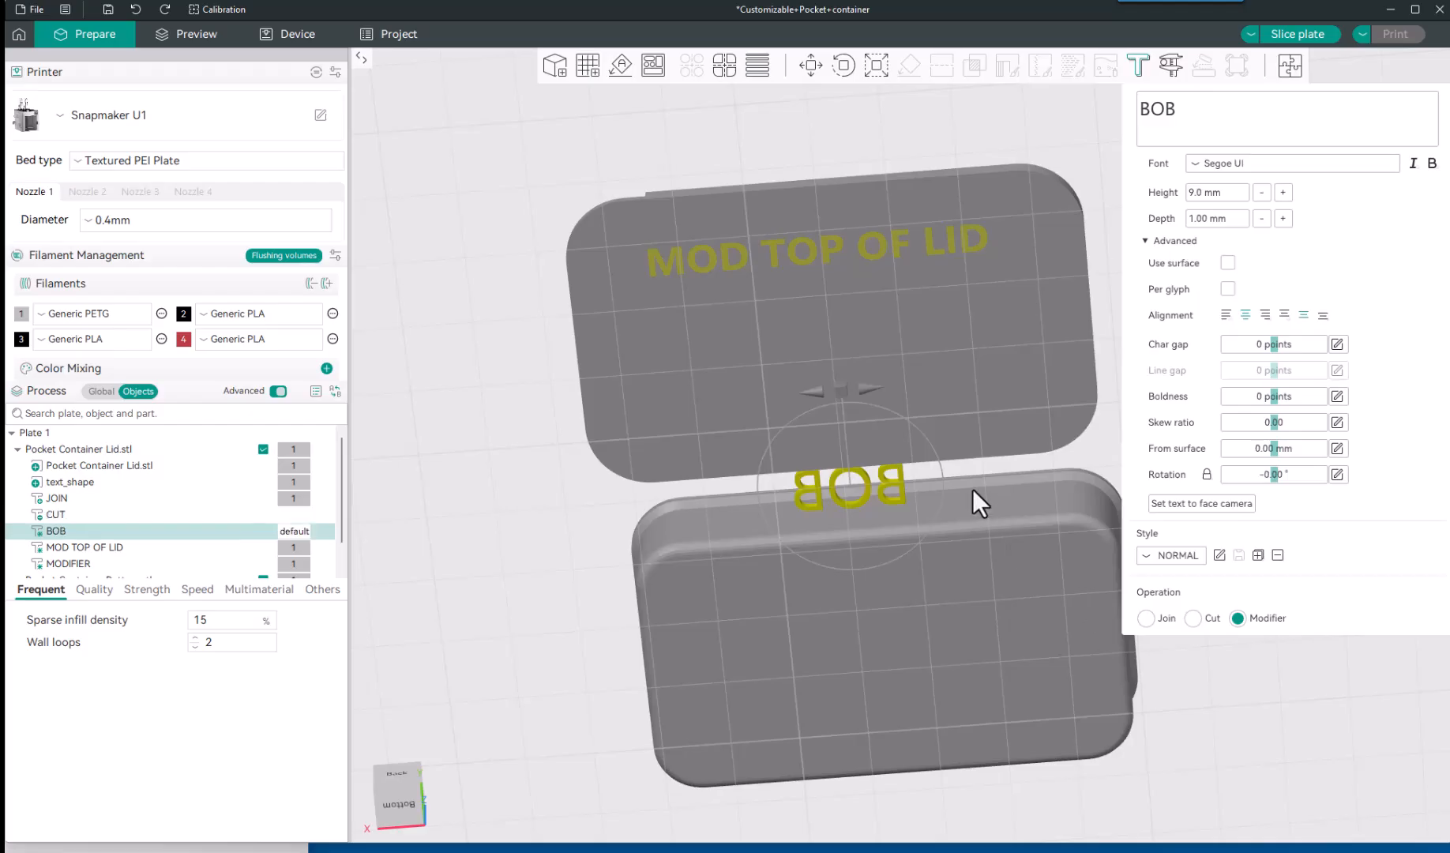
Move the name text onto the lid's underside below MOD TOP OF LID and set its height to 16 mm.
{"action": "left_click_drag", "start_coordinate": [886, 483], "coordinate": [868, 342]}
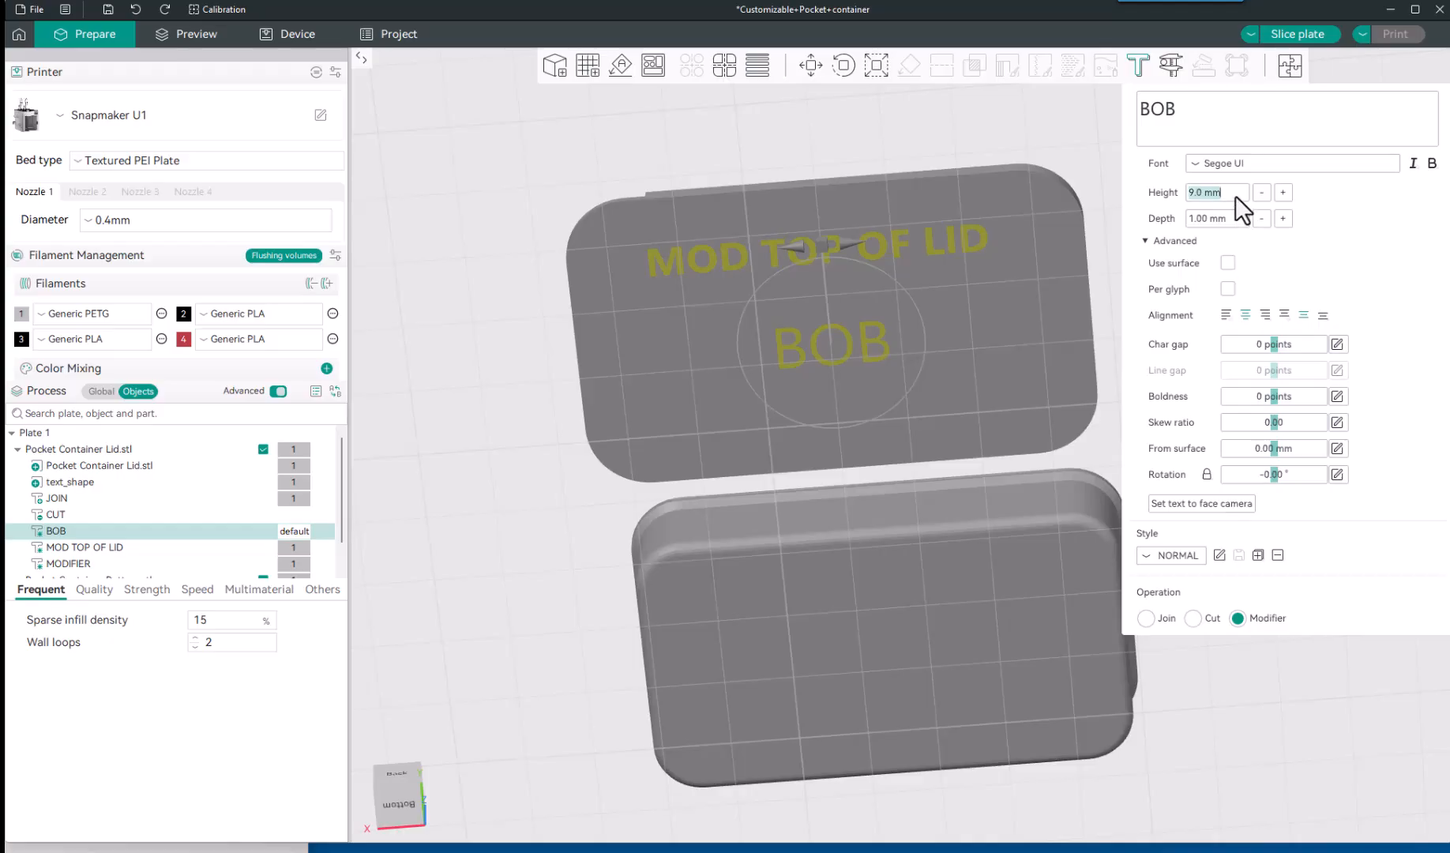
{"action": "type", "text": "16"}
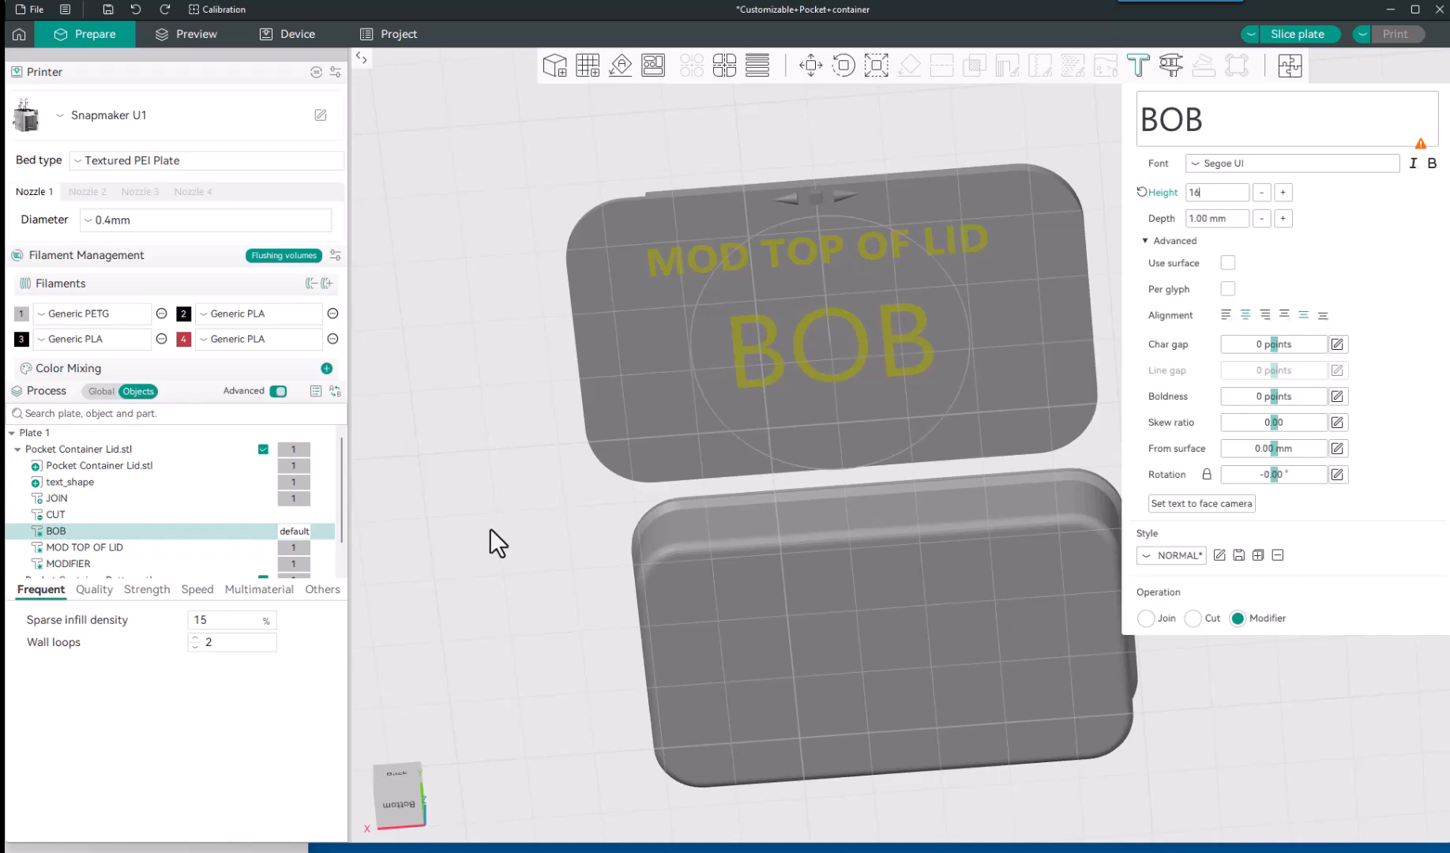
{"action": "key", "text": "Escape"}
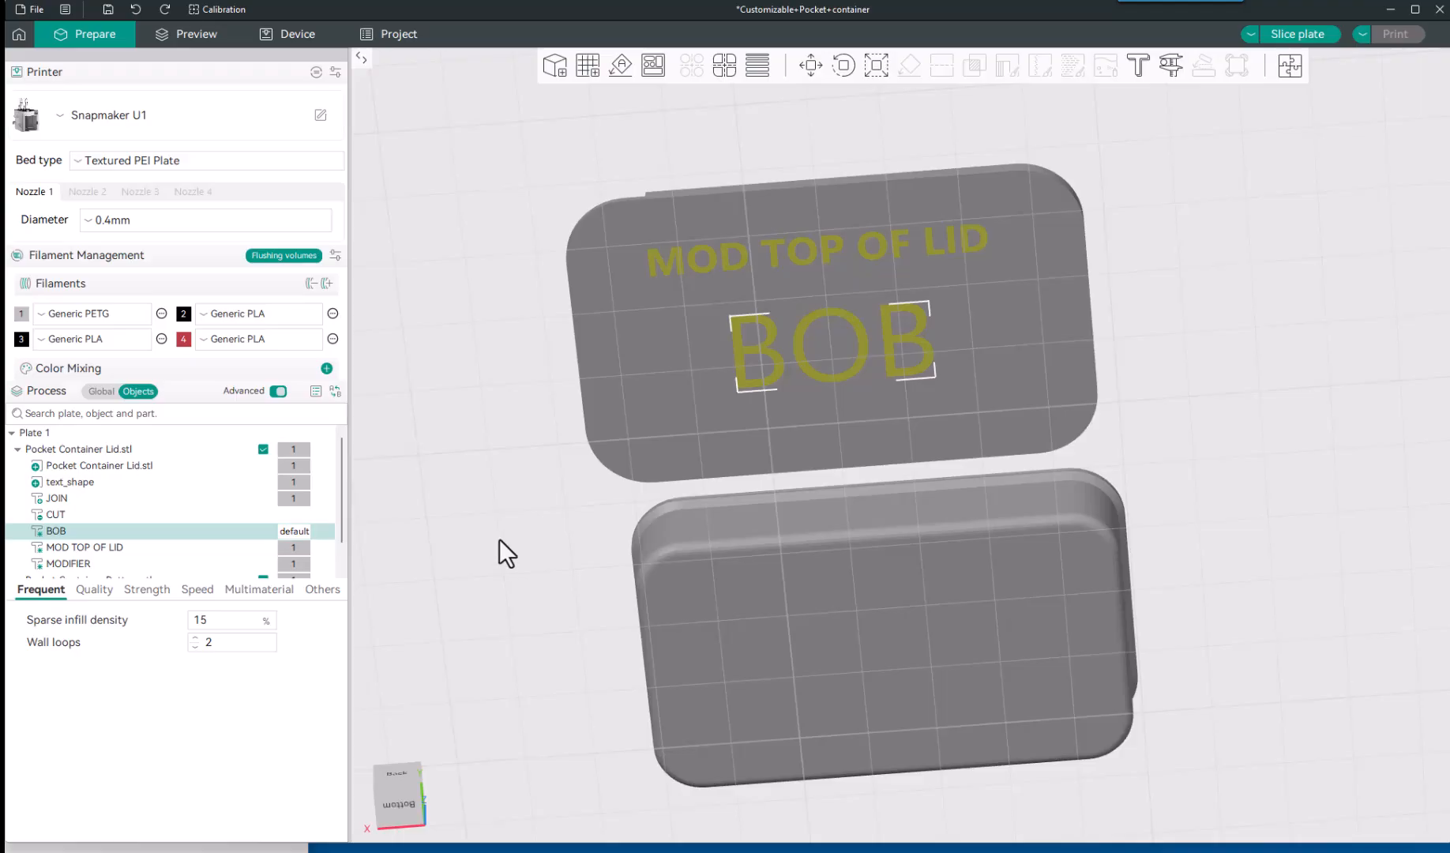
Change the filament of the name text modifier to filament 3, Generic PLA.
{"action": "scroll", "coordinate": [207, 515], "scroll_direction": "down", "scroll_amount": 1}
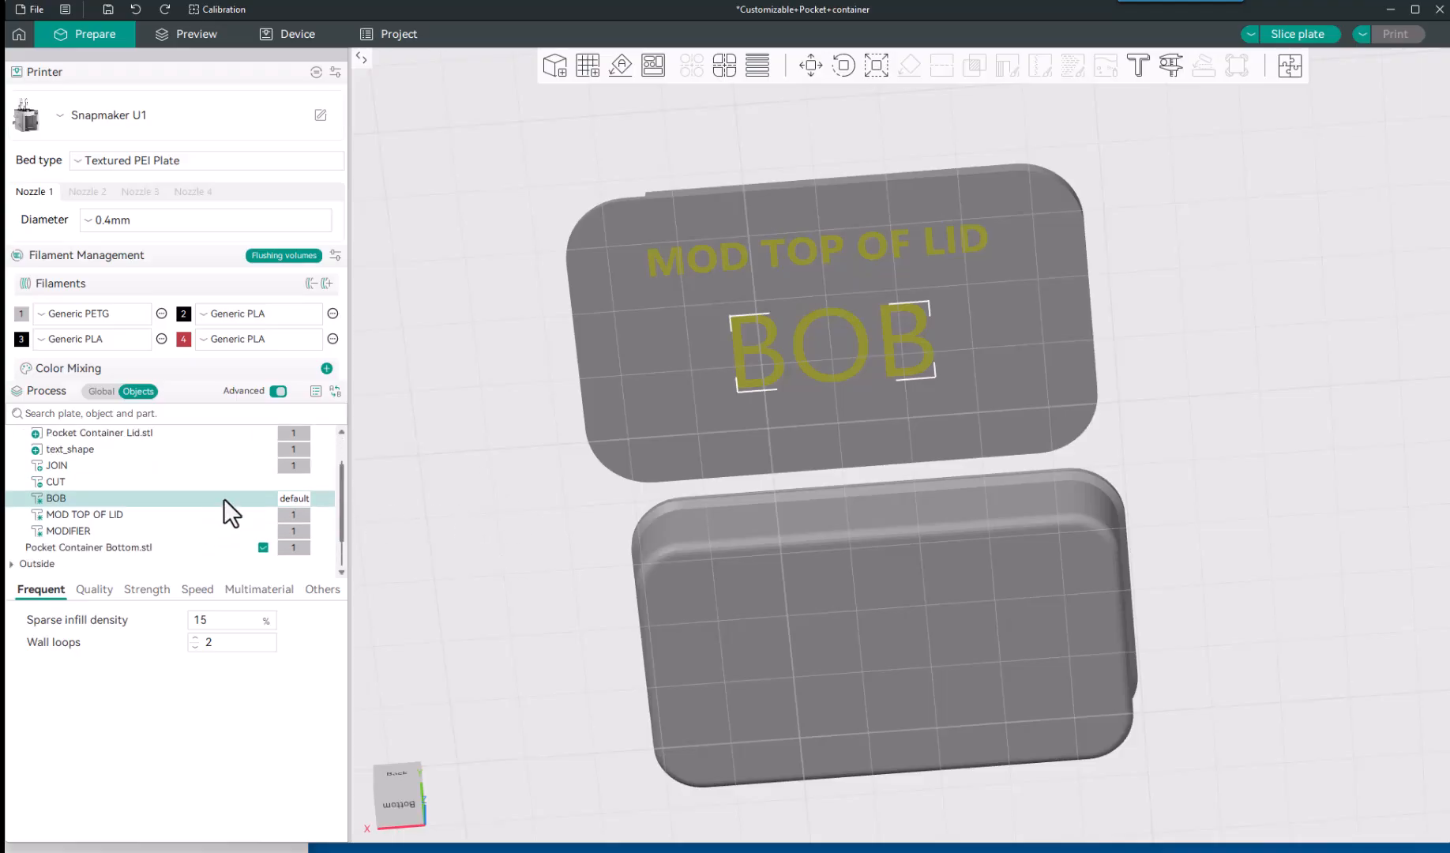
{"action": "right_click", "coordinate": [154, 501]}
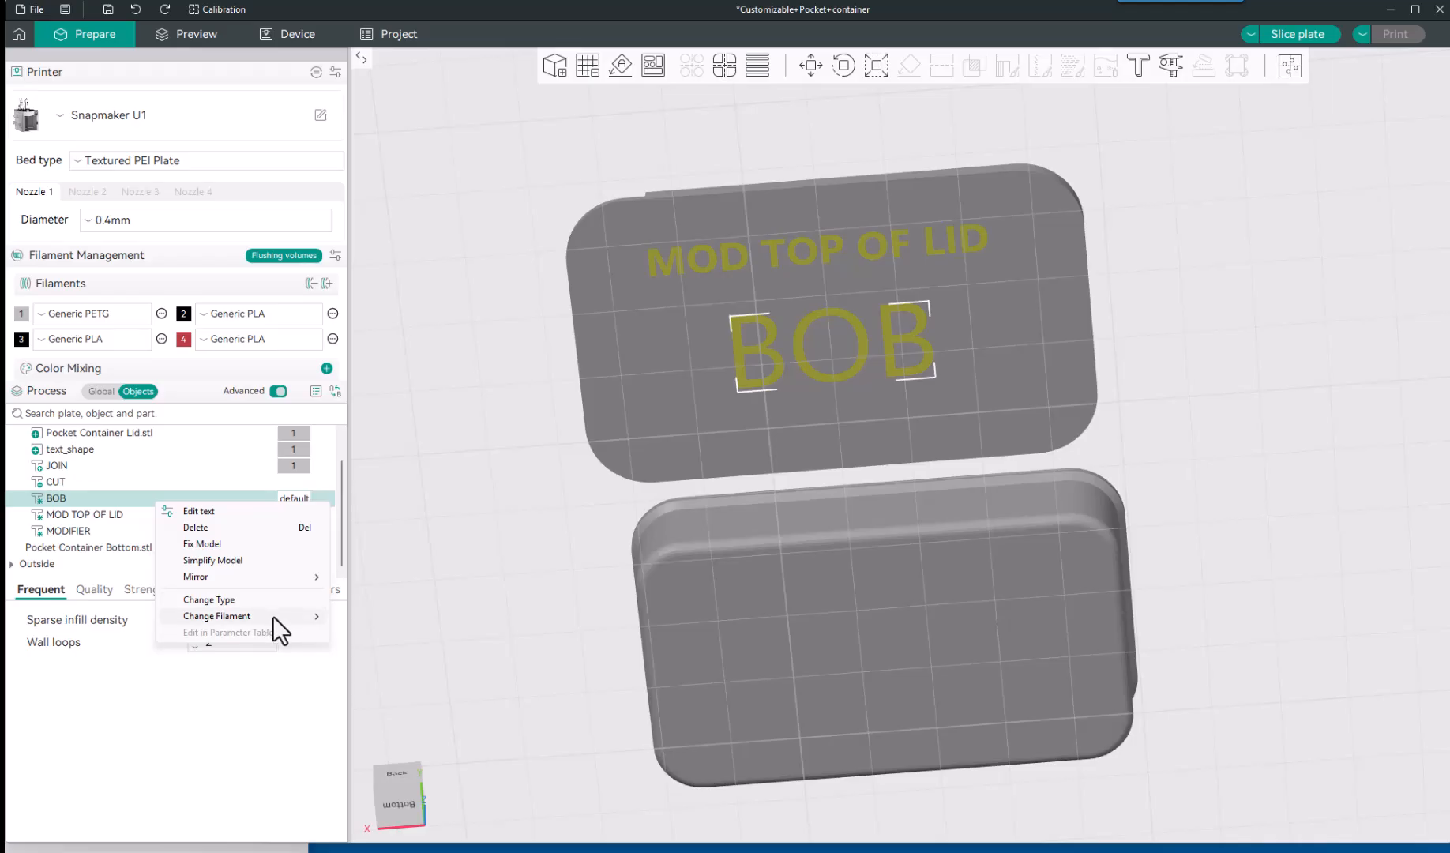
{"action": "mouse_move", "coordinate": [290, 618]}
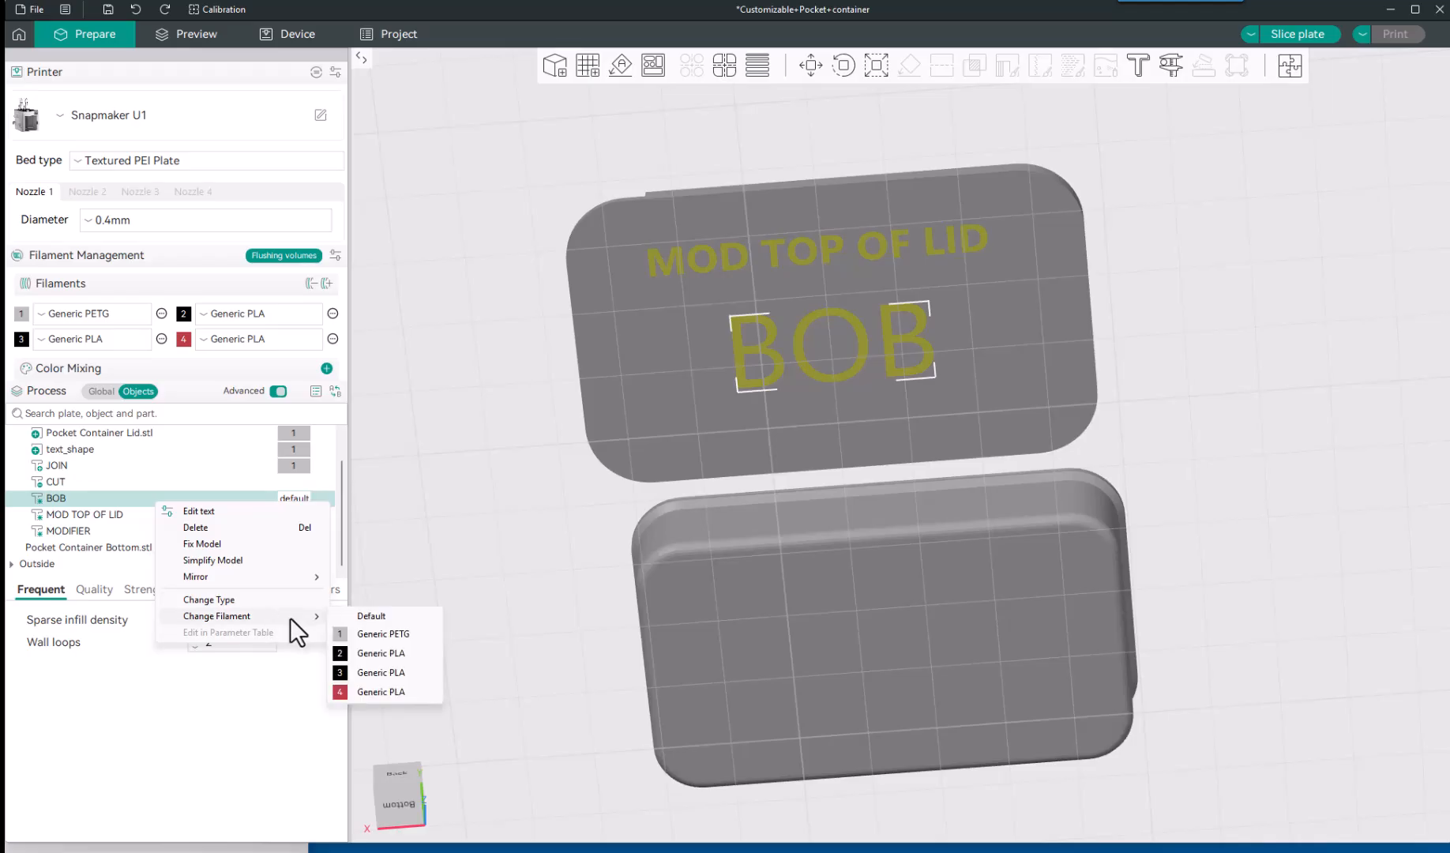
{"action": "left_click", "coordinate": [396, 671]}
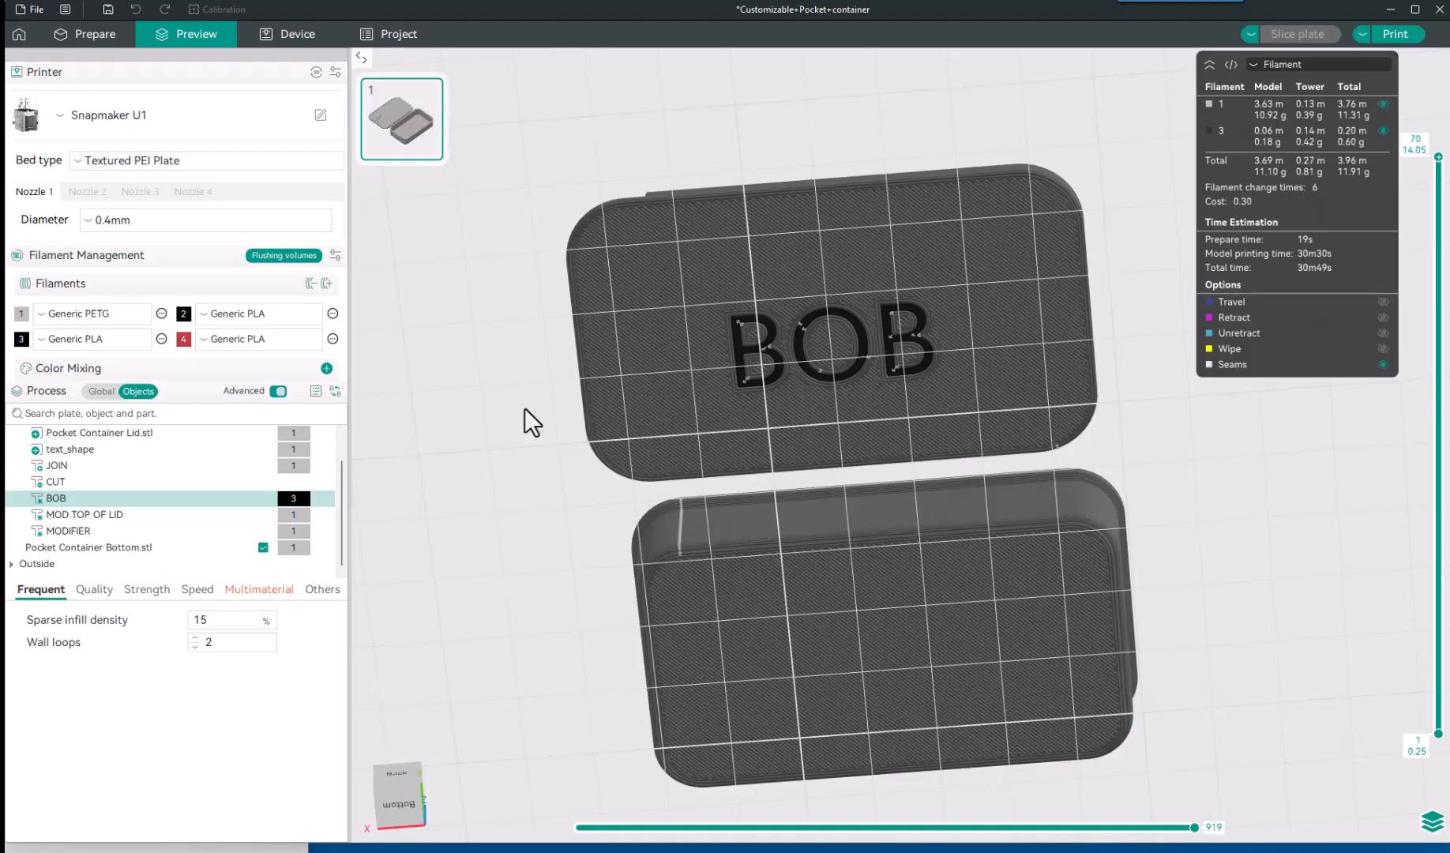
Slice the plate and examine how the name modifier prints on both sides of the lid.
{"action": "left_click_drag", "start_coordinate": [524, 407], "coordinate": [538, 526]}
{"action": "left_click_drag", "start_coordinate": [547, 367], "coordinate": [556, 381]}
{"action": "scroll", "coordinate": [822, 628], "scroll_direction": "up", "scroll_amount": 3}
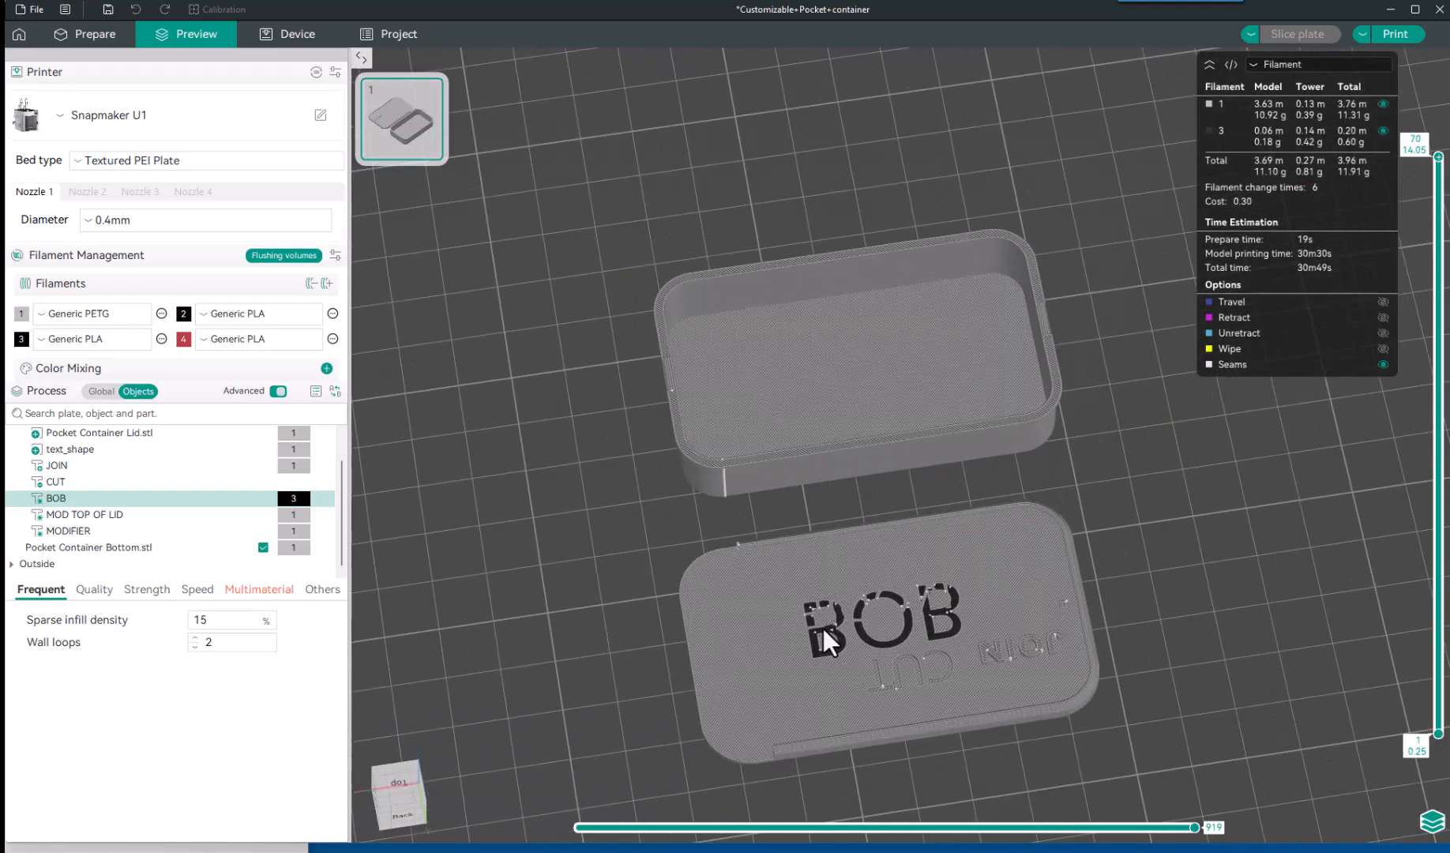
{"action": "right_click_drag", "start_coordinate": [611, 627], "coordinate": [553, 431]}
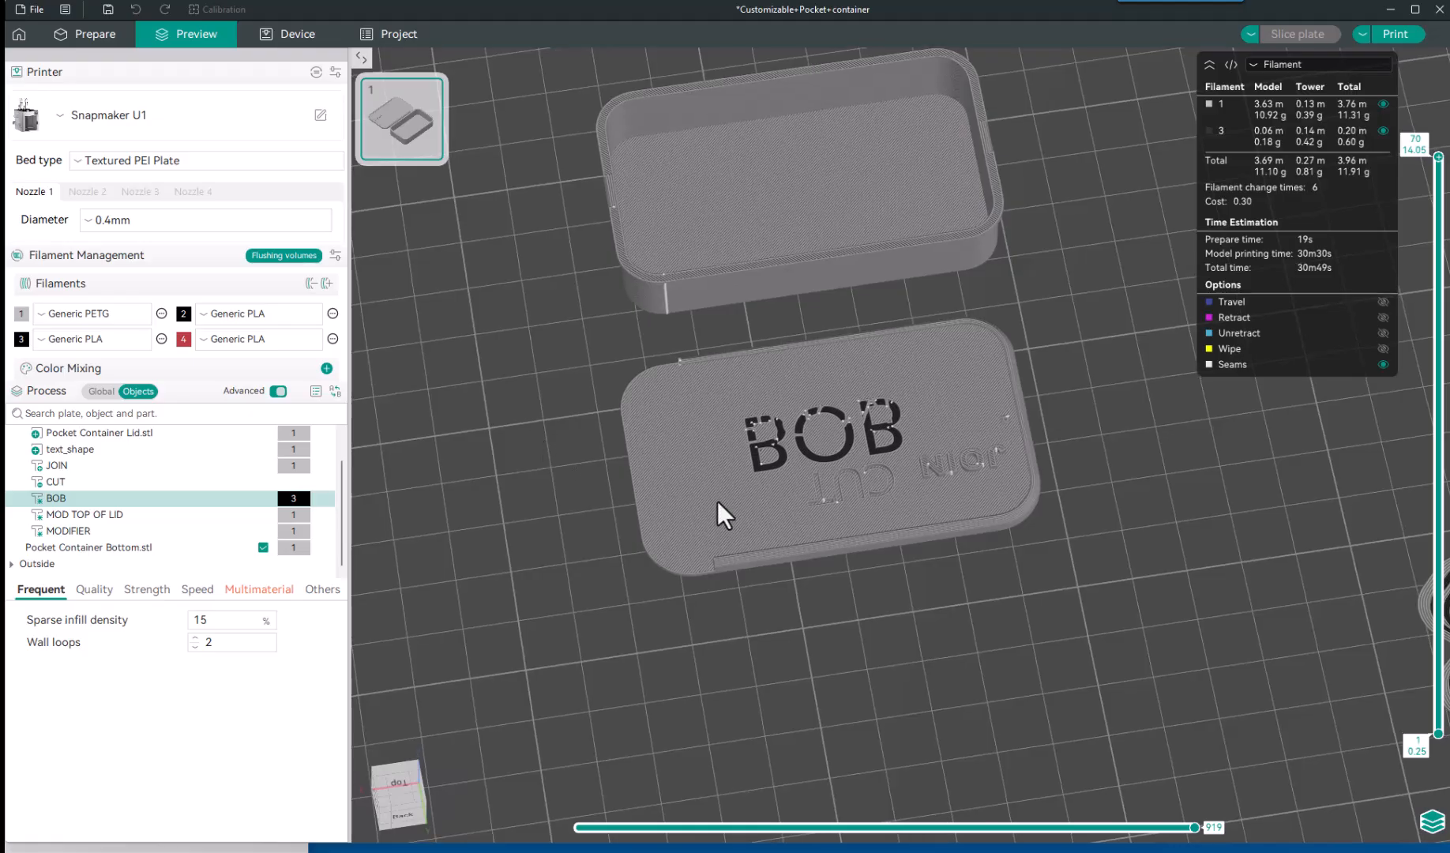
{"action": "scroll", "coordinate": [870, 495], "scroll_direction": "up", "scroll_amount": 4}
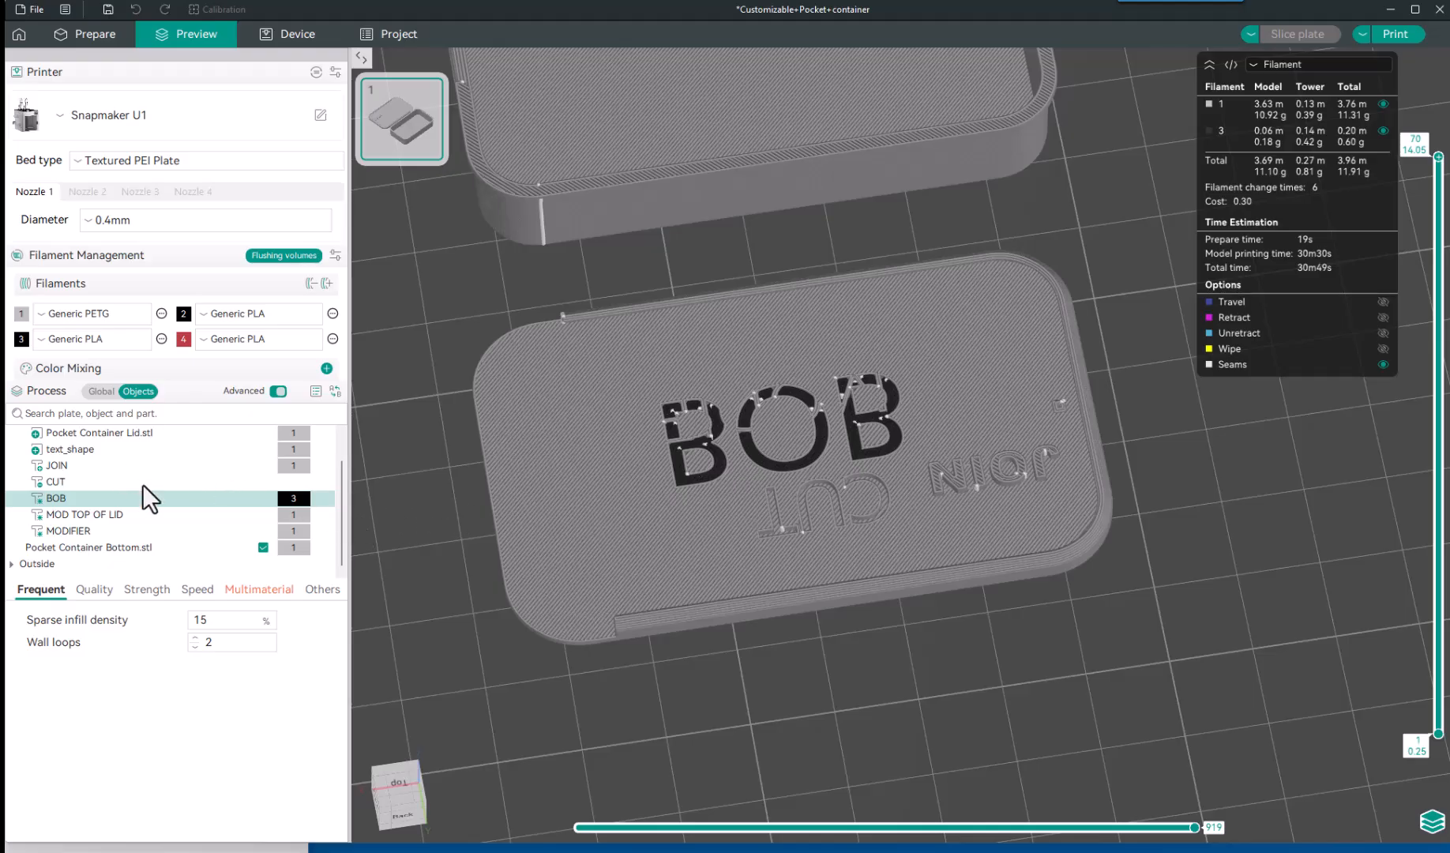
Return to the model and set the height of the JOIN text on the lid to 0 mm.
{"action": "left_click", "coordinate": [102, 39]}
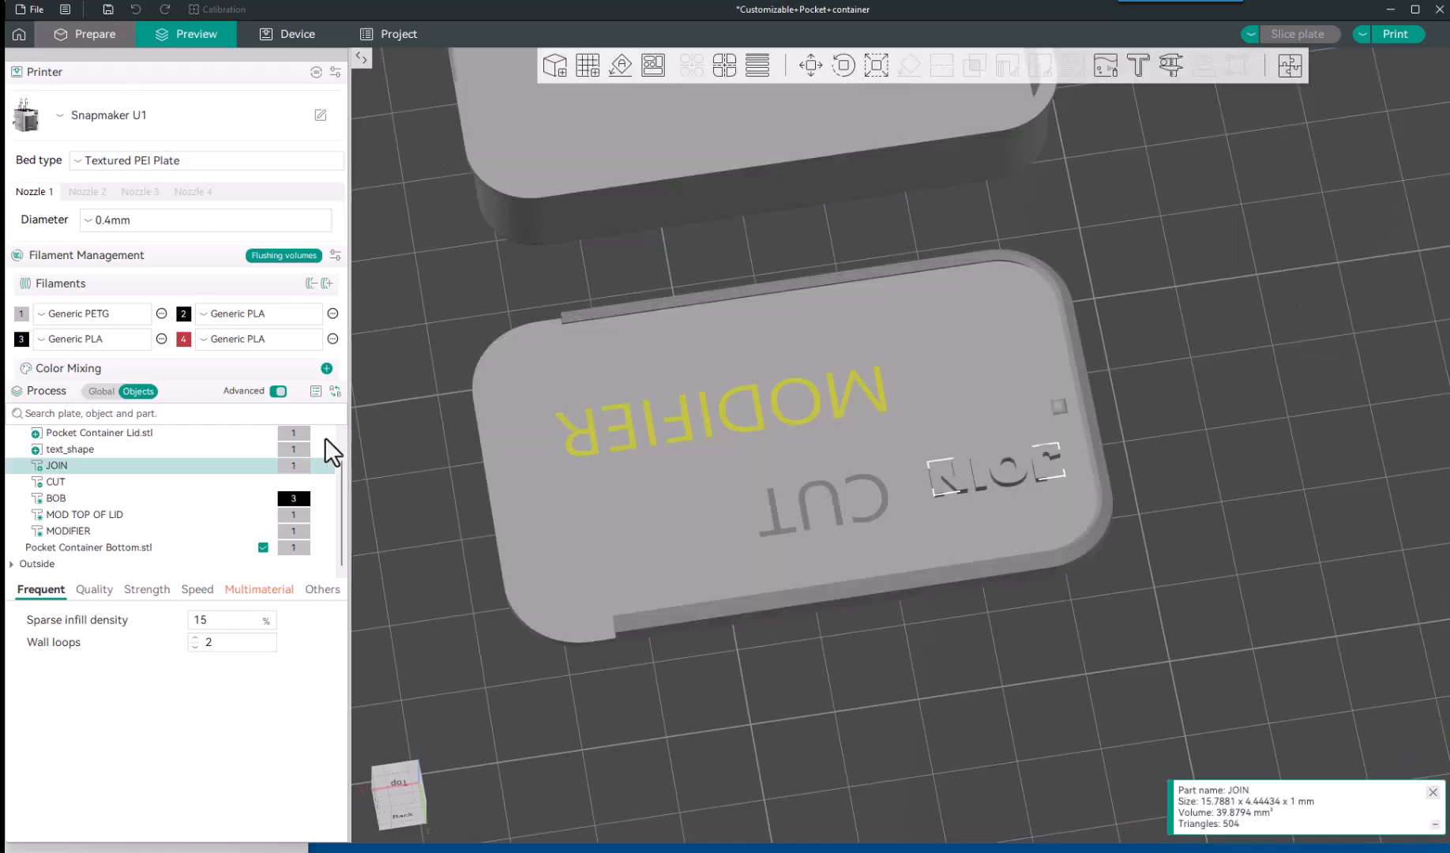
{"action": "right_click", "coordinate": [100, 466]}
{"action": "left_click", "coordinate": [145, 477]}
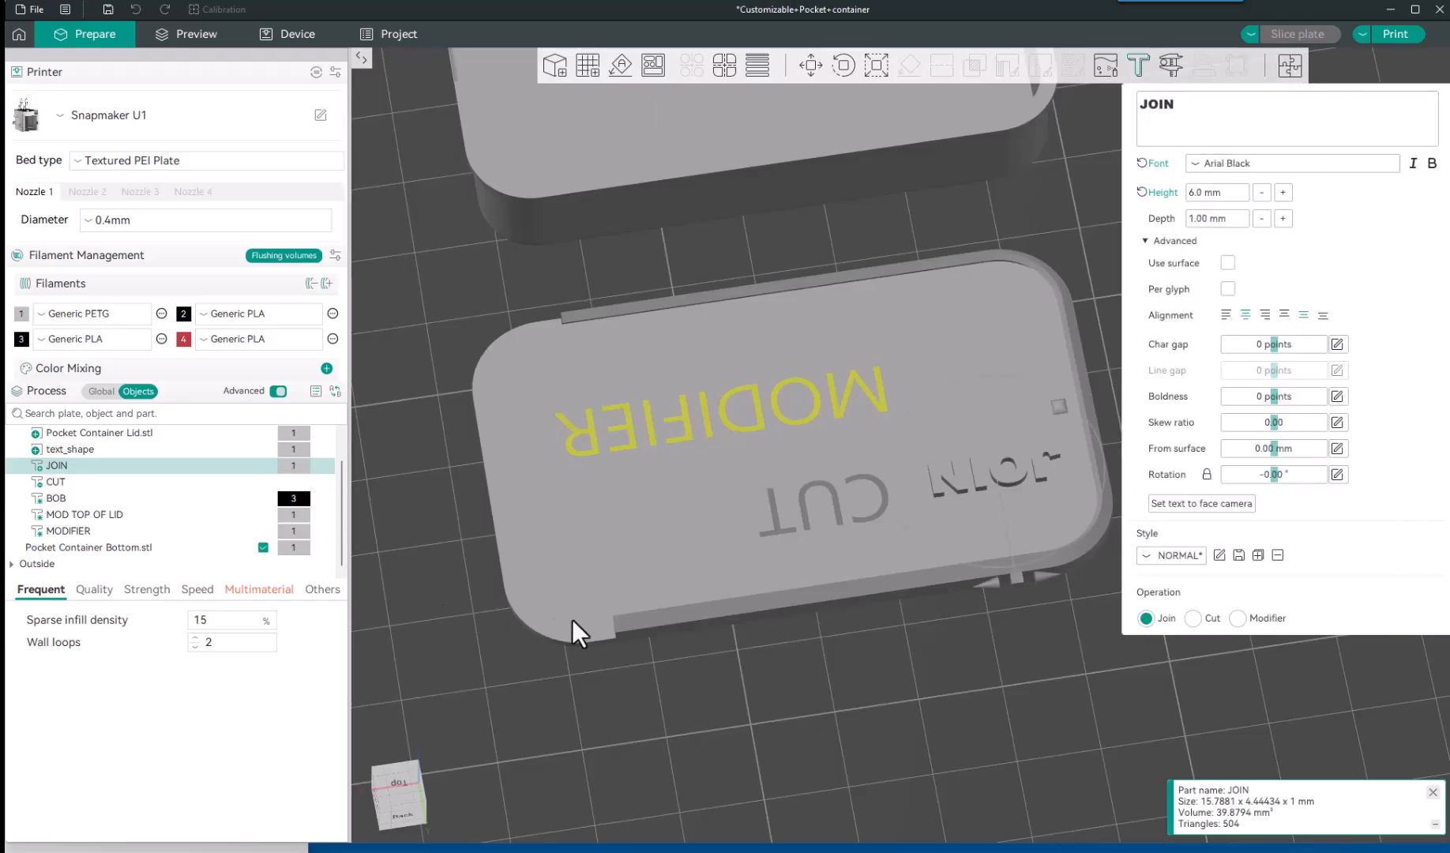
{"action": "left_click", "coordinate": [1239, 195]}
{"action": "type", "text": "0."}
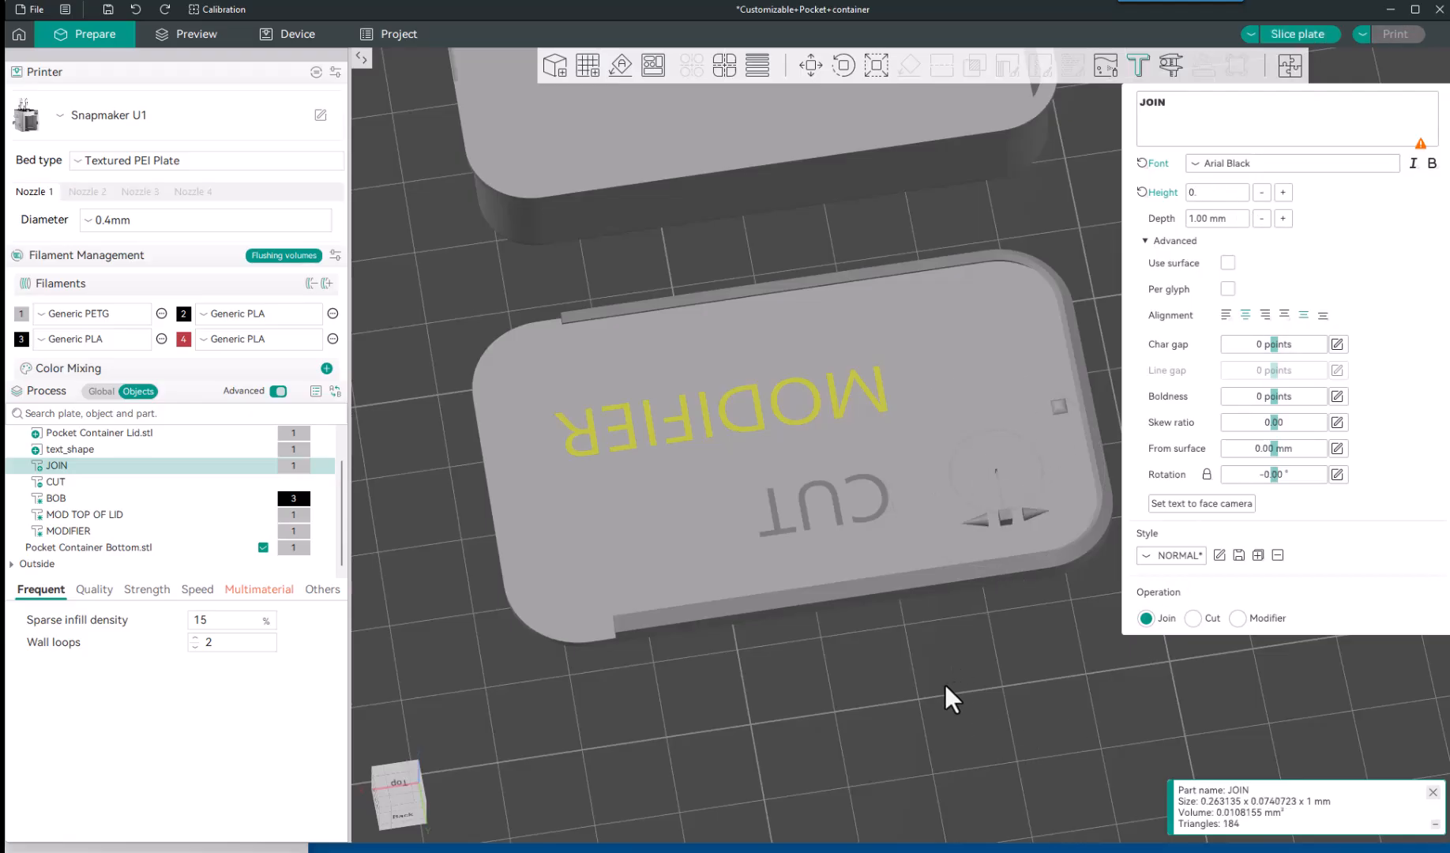
{"action": "left_click", "coordinate": [942, 683]}
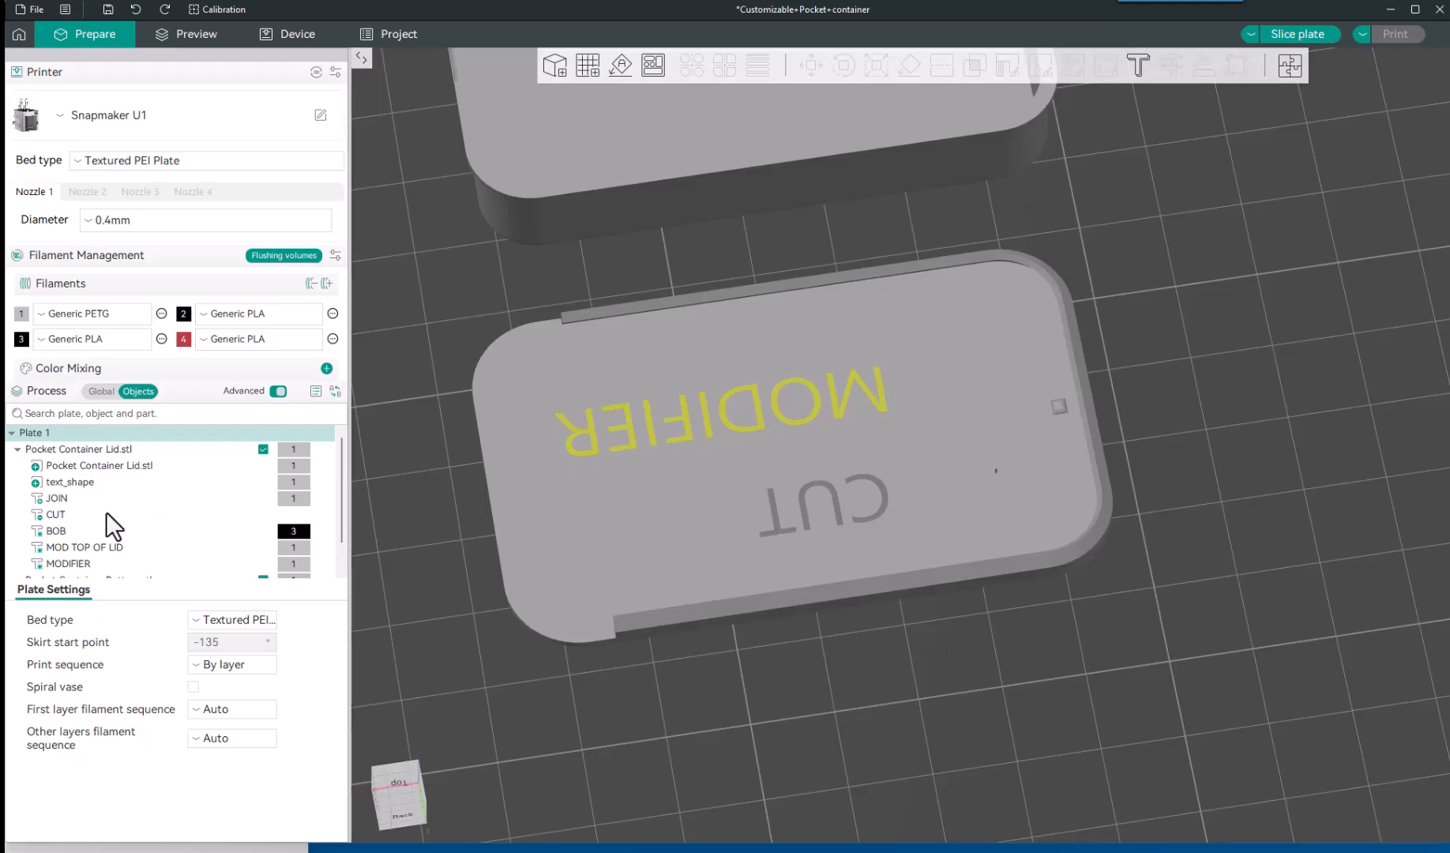
Edit the CUT text on the lid and set its depth to 0 mm.
{"action": "left_click", "coordinate": [182, 514]}
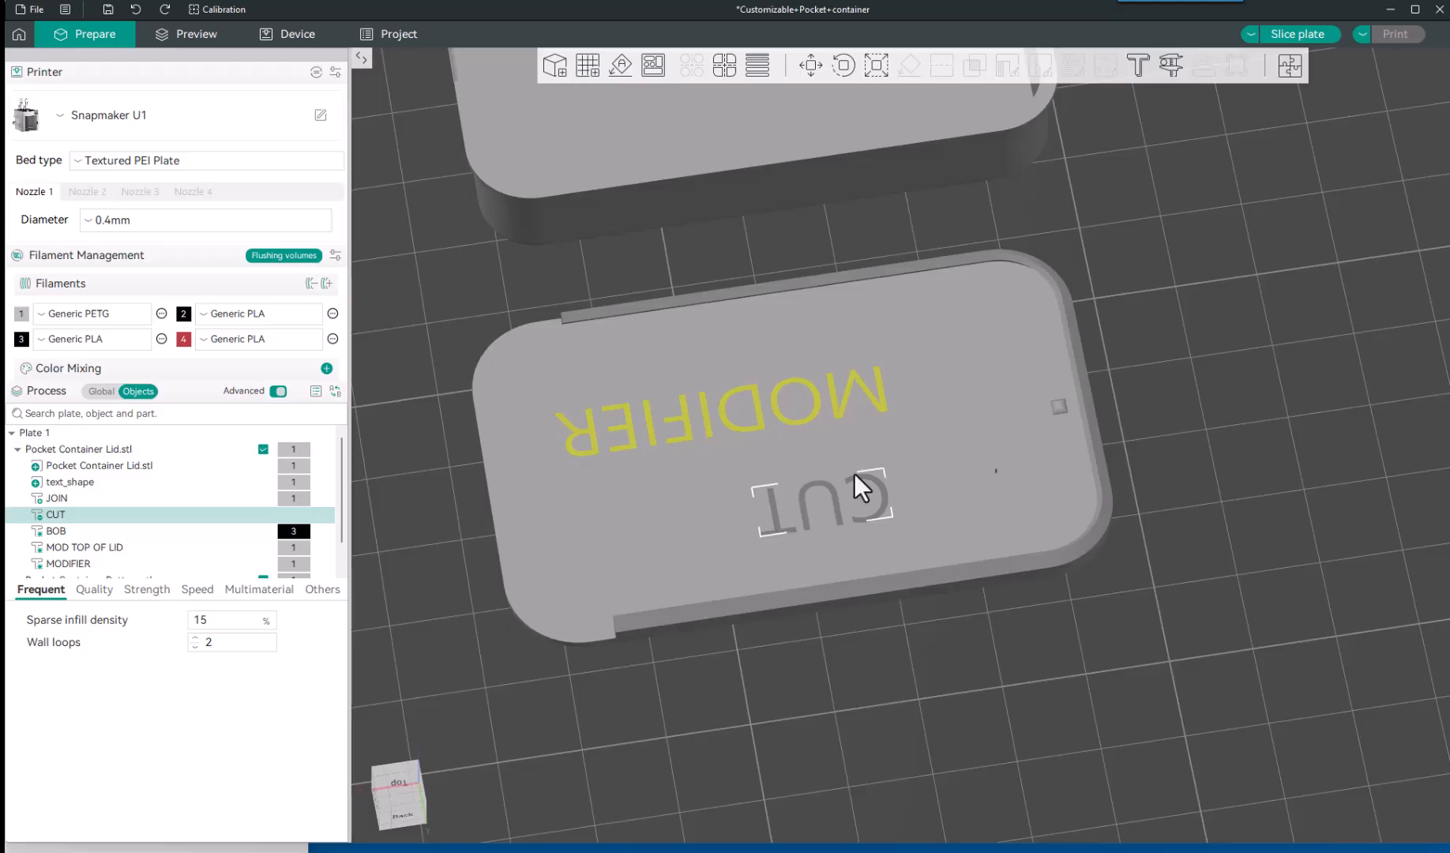
{"action": "right_click", "coordinate": [166, 512]}
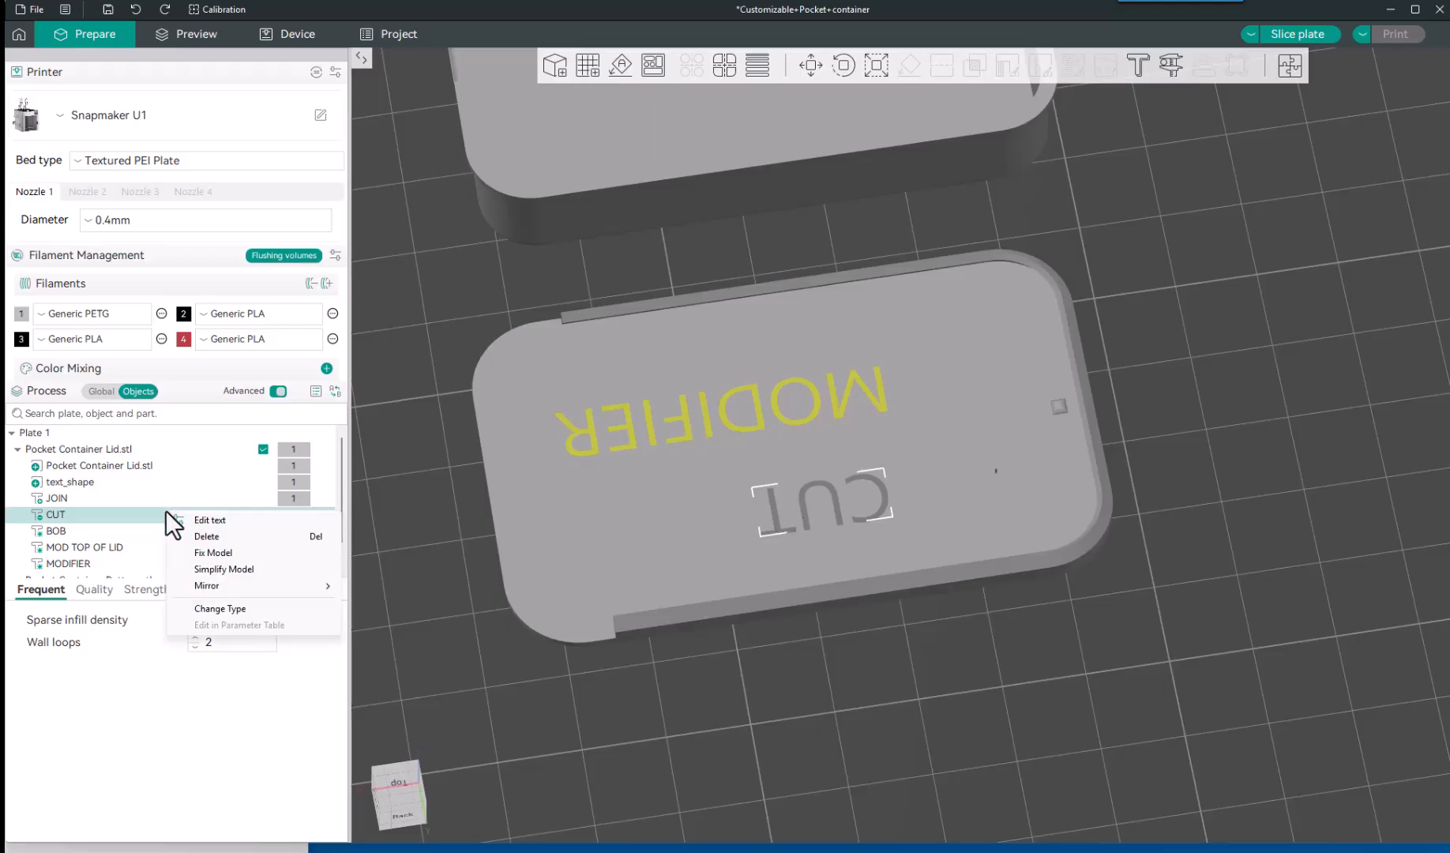
{"action": "left_click", "coordinate": [207, 516]}
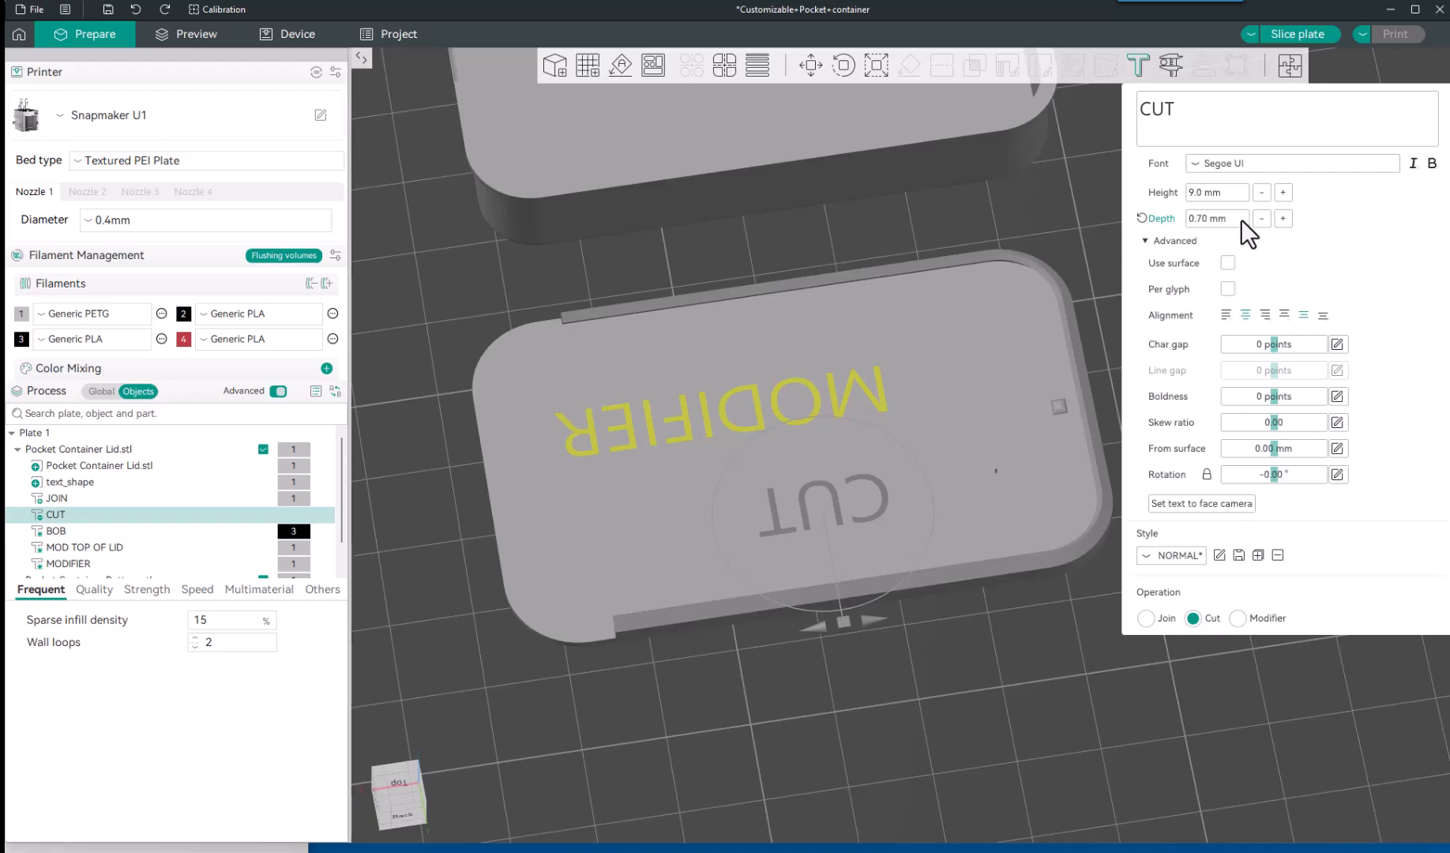
{"action": "type", "text": "0"}
{"action": "left_click", "coordinate": [1026, 632]}
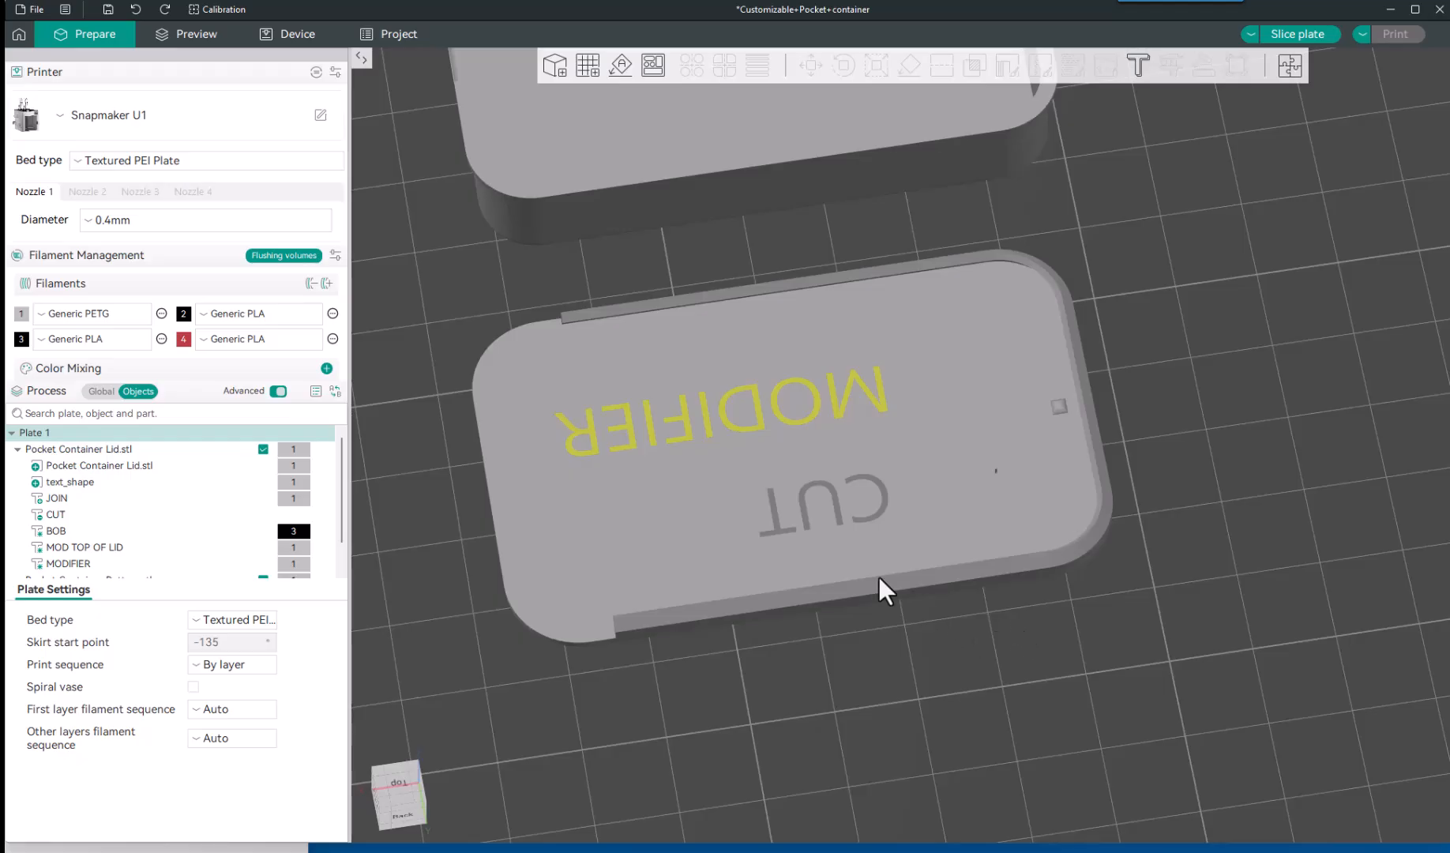
Slice the plate and examine the name text on the lid's upper face and underside without the JOIN and CUT texts.
{"action": "scroll", "coordinate": [827, 528], "scroll_direction": "up", "scroll_amount": 2}
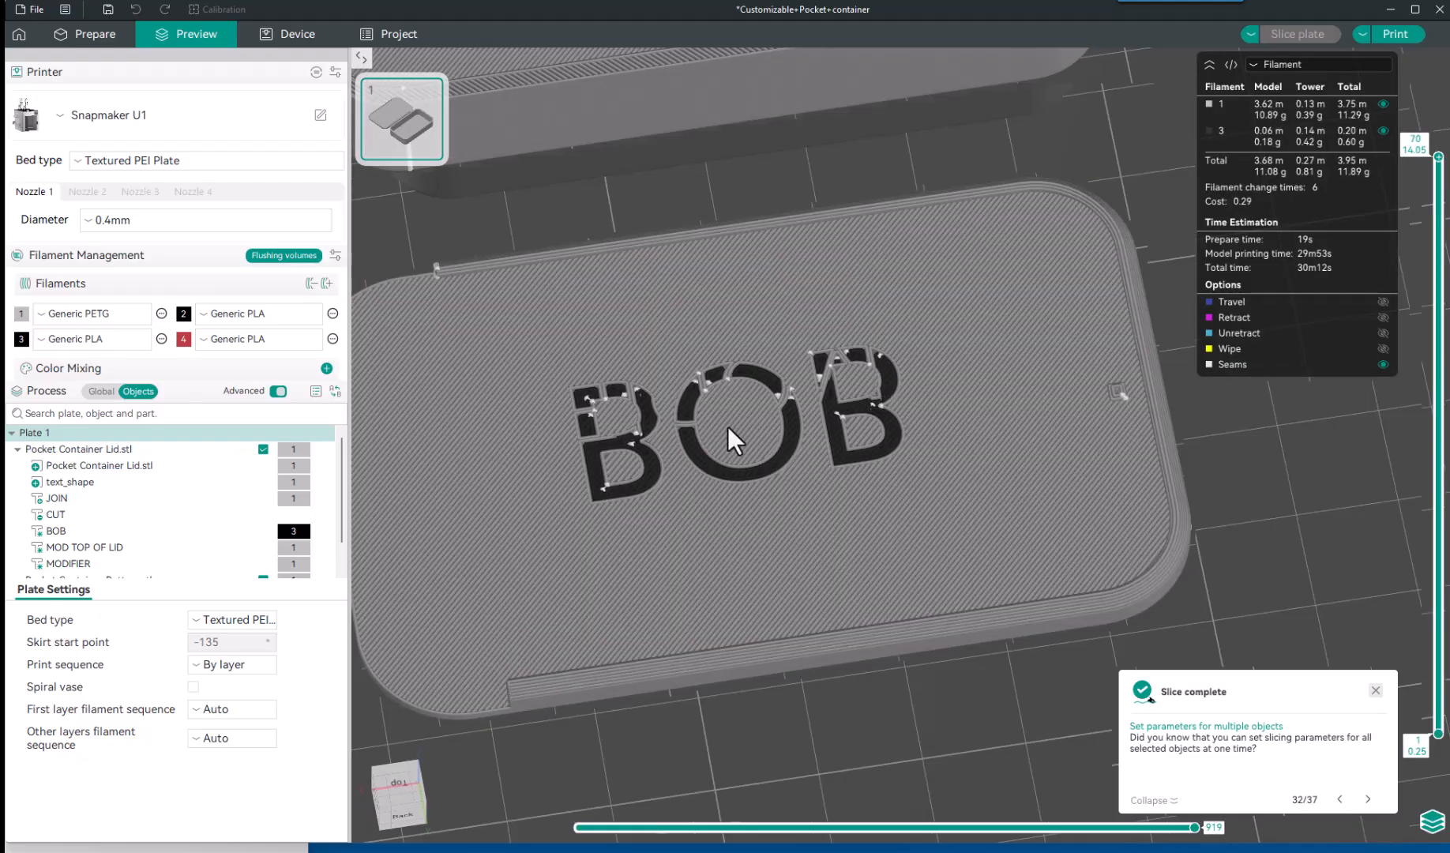
{"action": "scroll", "coordinate": [891, 462], "scroll_direction": "down", "scroll_amount": 5}
{"action": "key", "text": "2"}
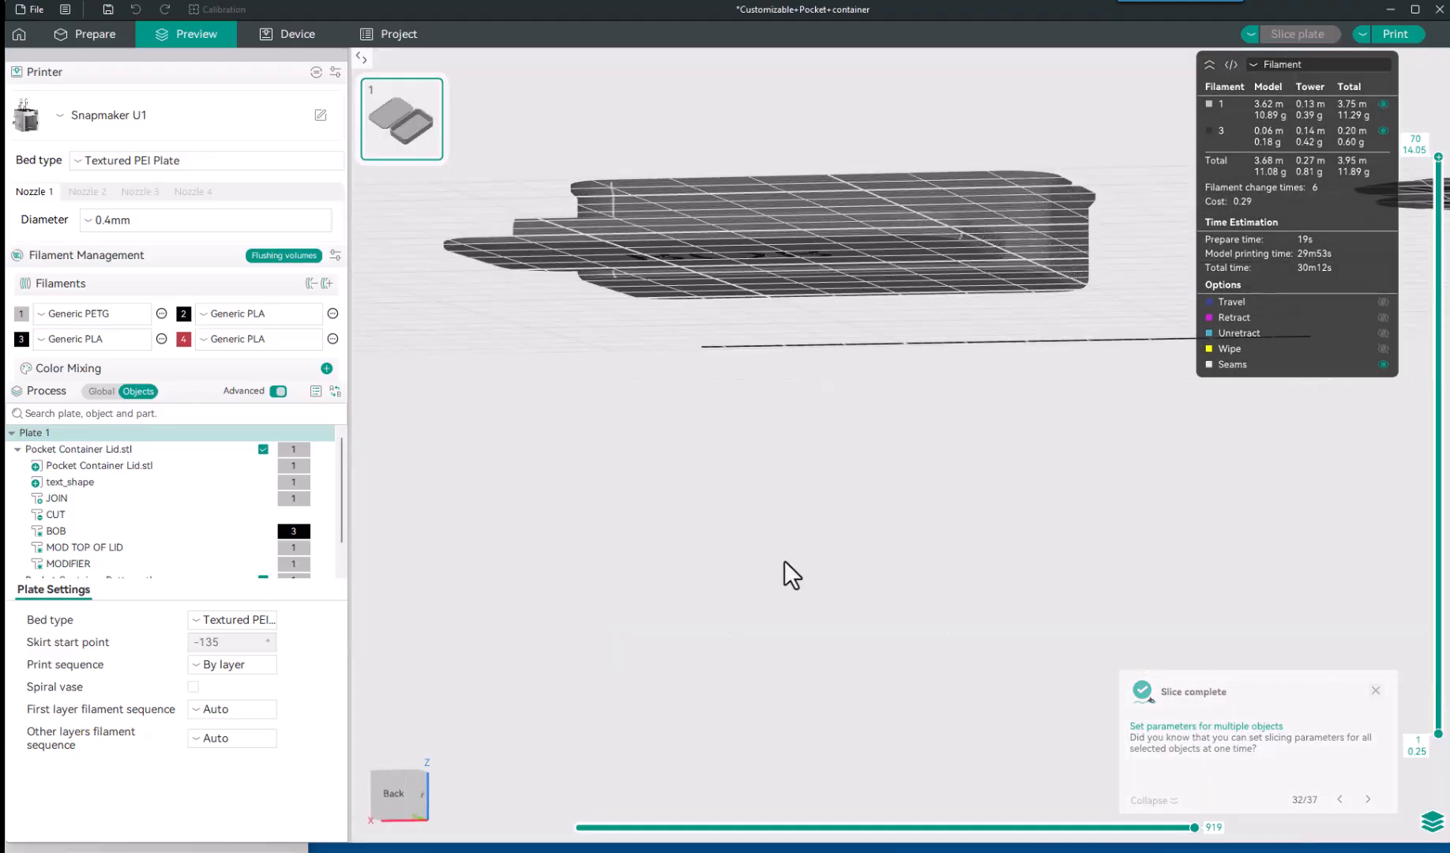
{"action": "right_click_drag", "start_coordinate": [803, 444], "coordinate": [871, 718]}
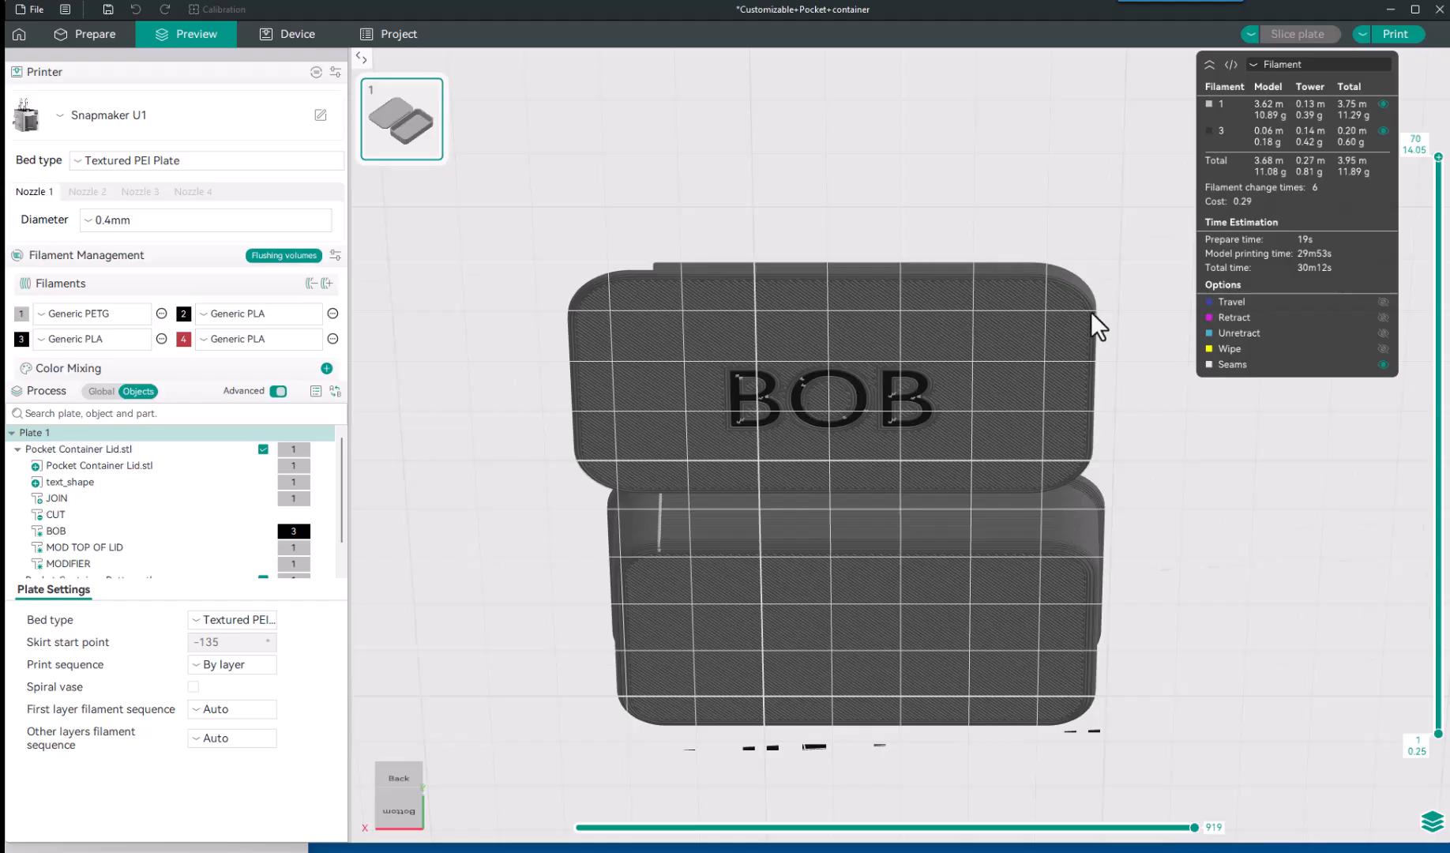
{"action": "key", "text": "1"}
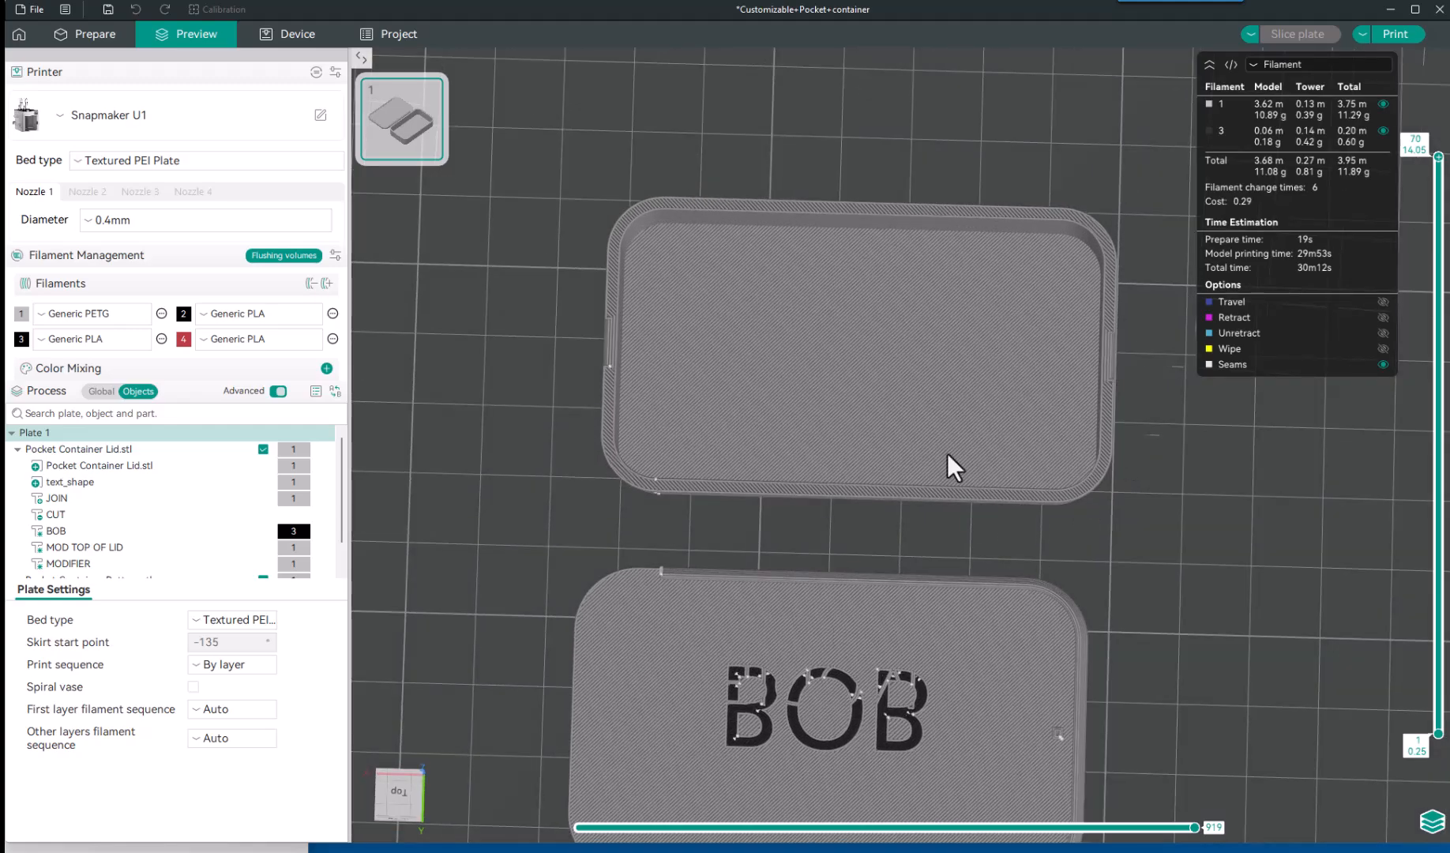
{"action": "mouse_move", "coordinate": [914, 620]}
{"action": "left_mouse_down"}
{"action": "mouse_move", "coordinate": [932, 616]}
{"action": "mouse_move", "coordinate": [914, 616]}
{"action": "left_mouse_up"}
{"action": "scroll", "coordinate": [914, 616], "scroll_direction": "down", "scroll_amount": 1}
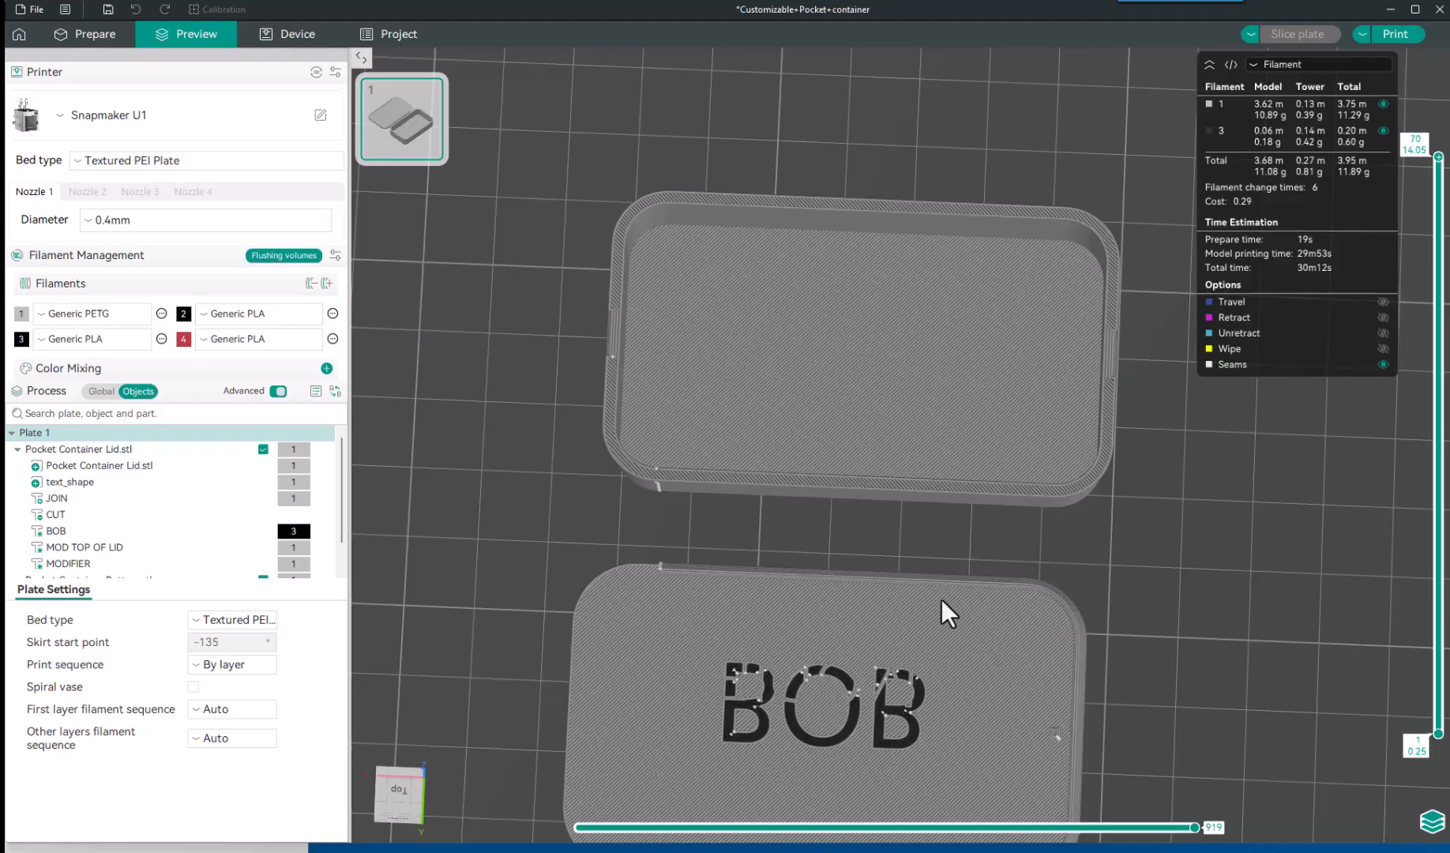
{"action": "scroll", "coordinate": [957, 495], "scroll_direction": "down", "scroll_amount": 3}
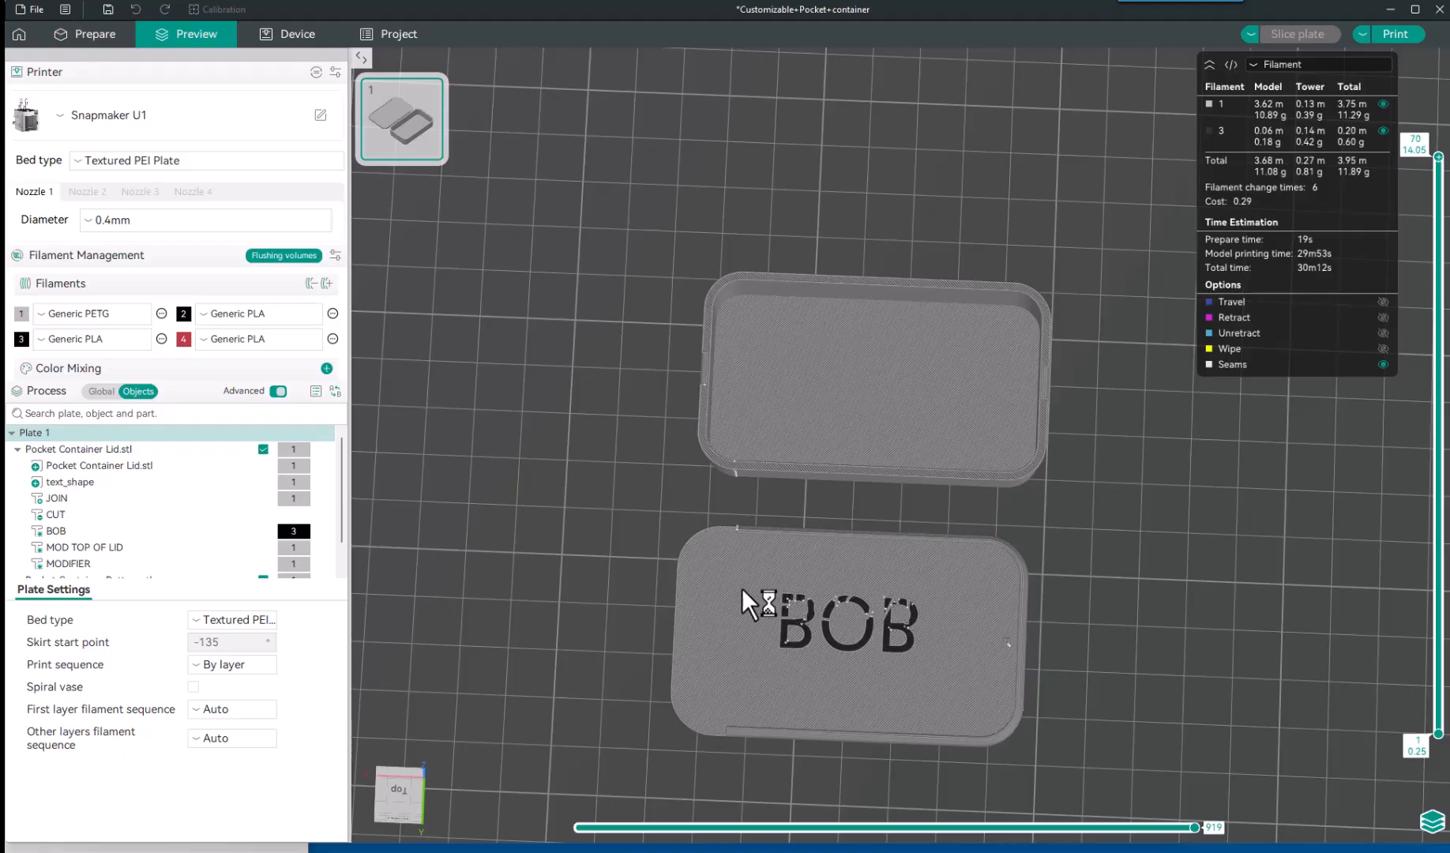
Return to the model and set the depth of the name text modifier to 0.80 mm.
{"action": "left_click", "coordinate": [145, 523]}
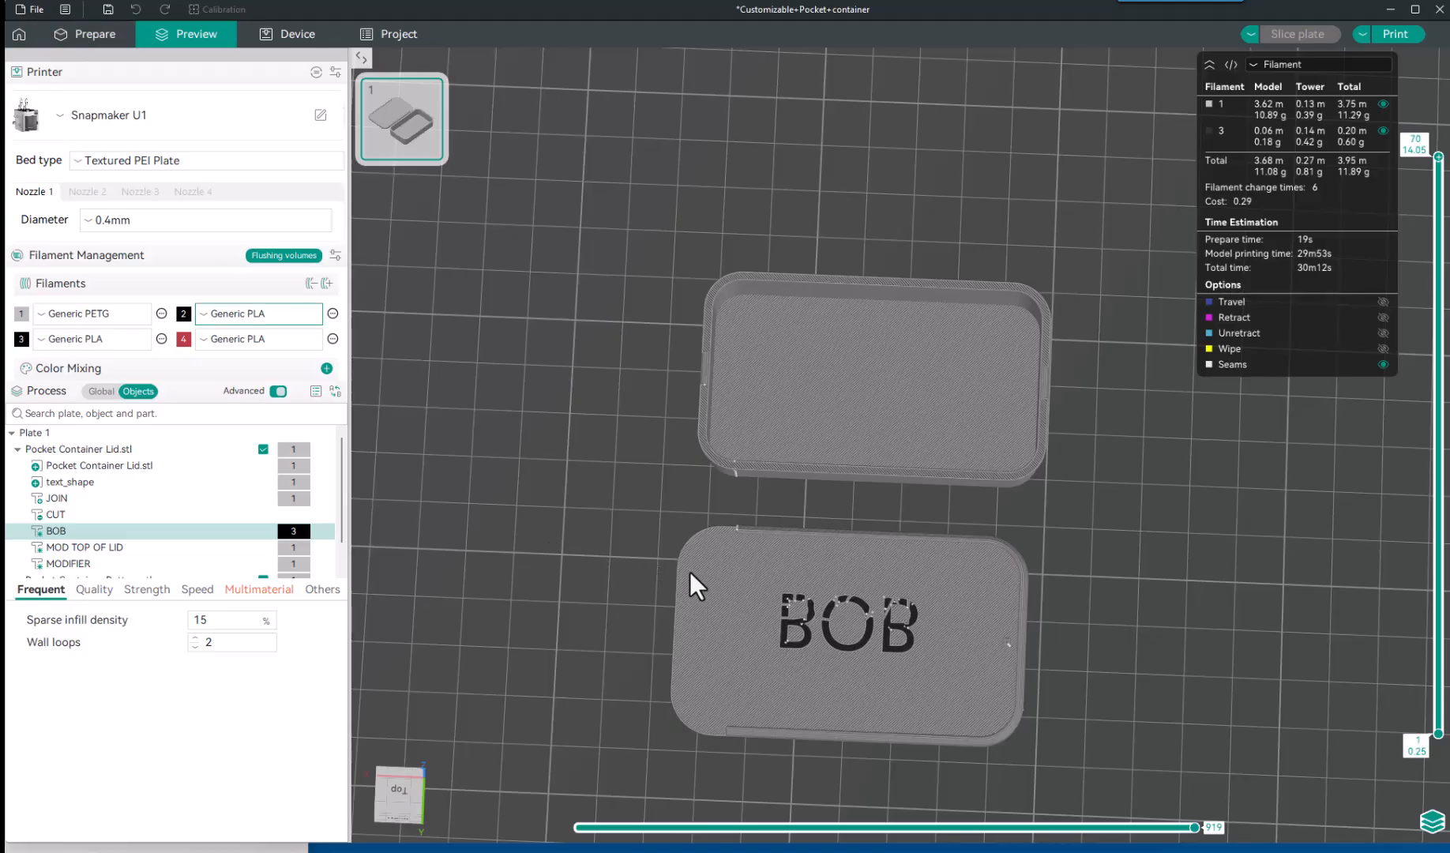
{"action": "double_click", "coordinate": [182, 530]}
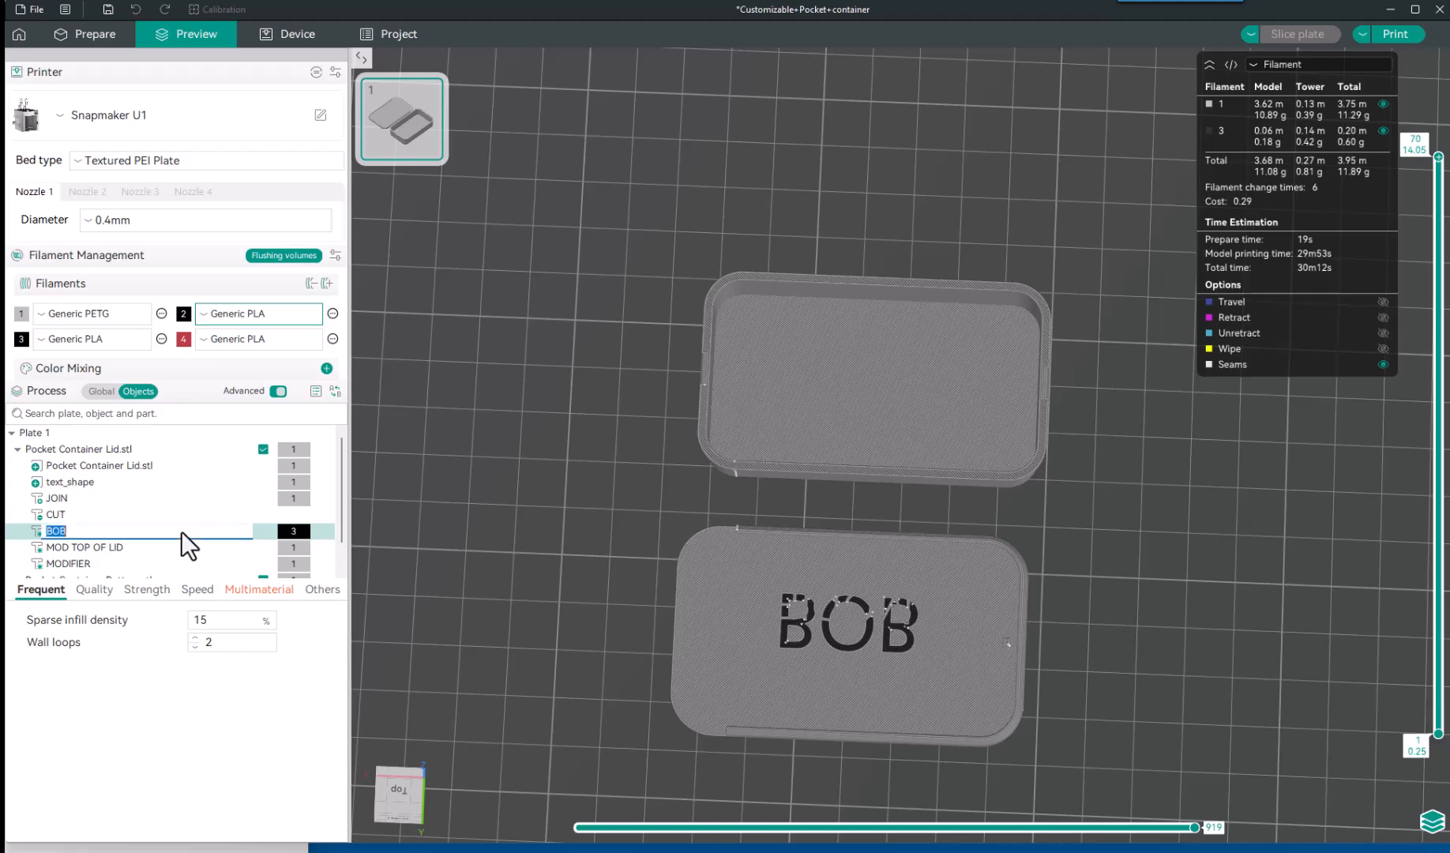
{"action": "key", "text": "Return"}
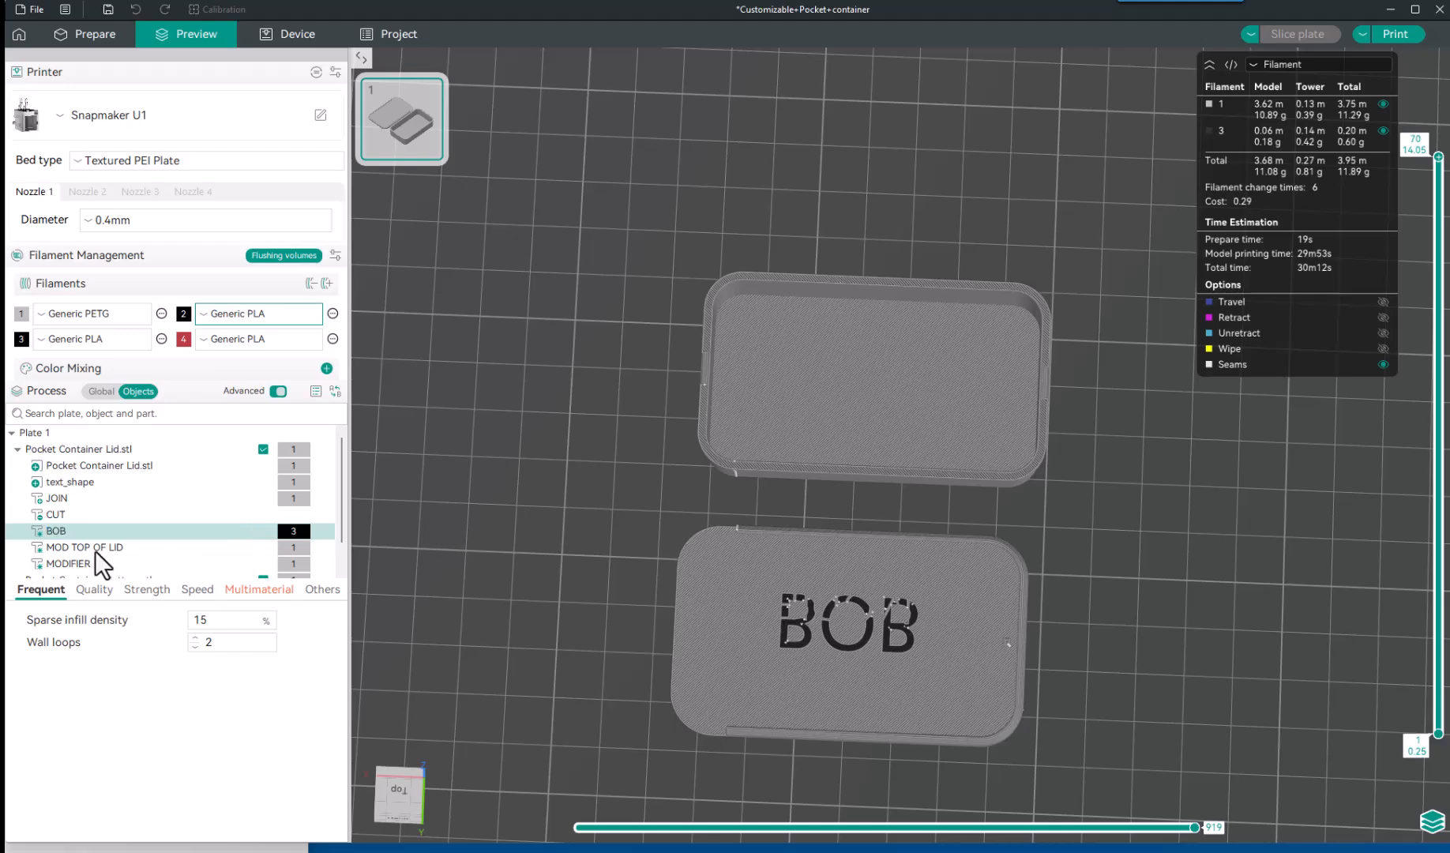
{"action": "left_click", "coordinate": [86, 33]}
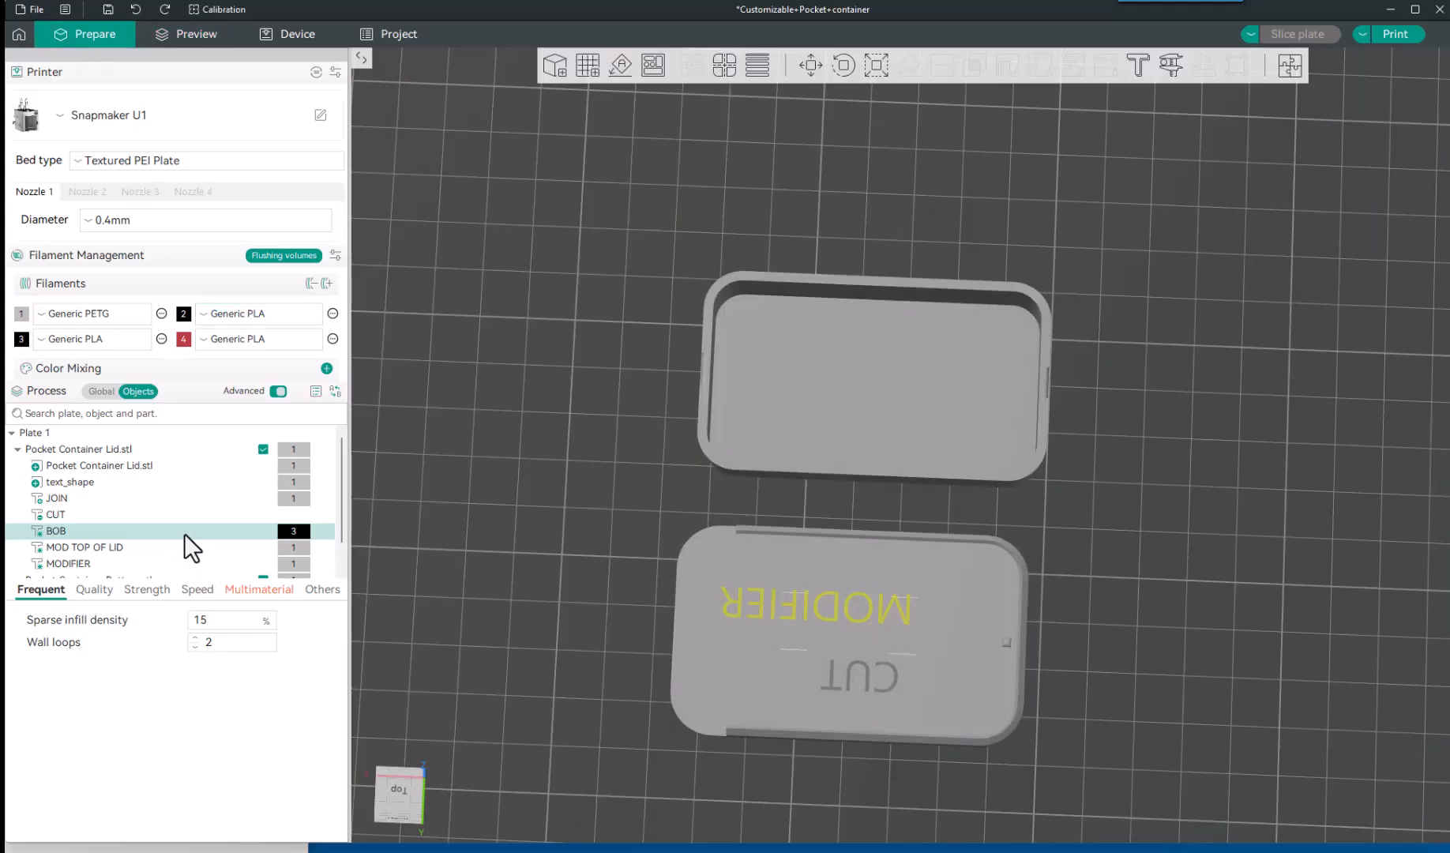
{"action": "right_click", "coordinate": [183, 534]}
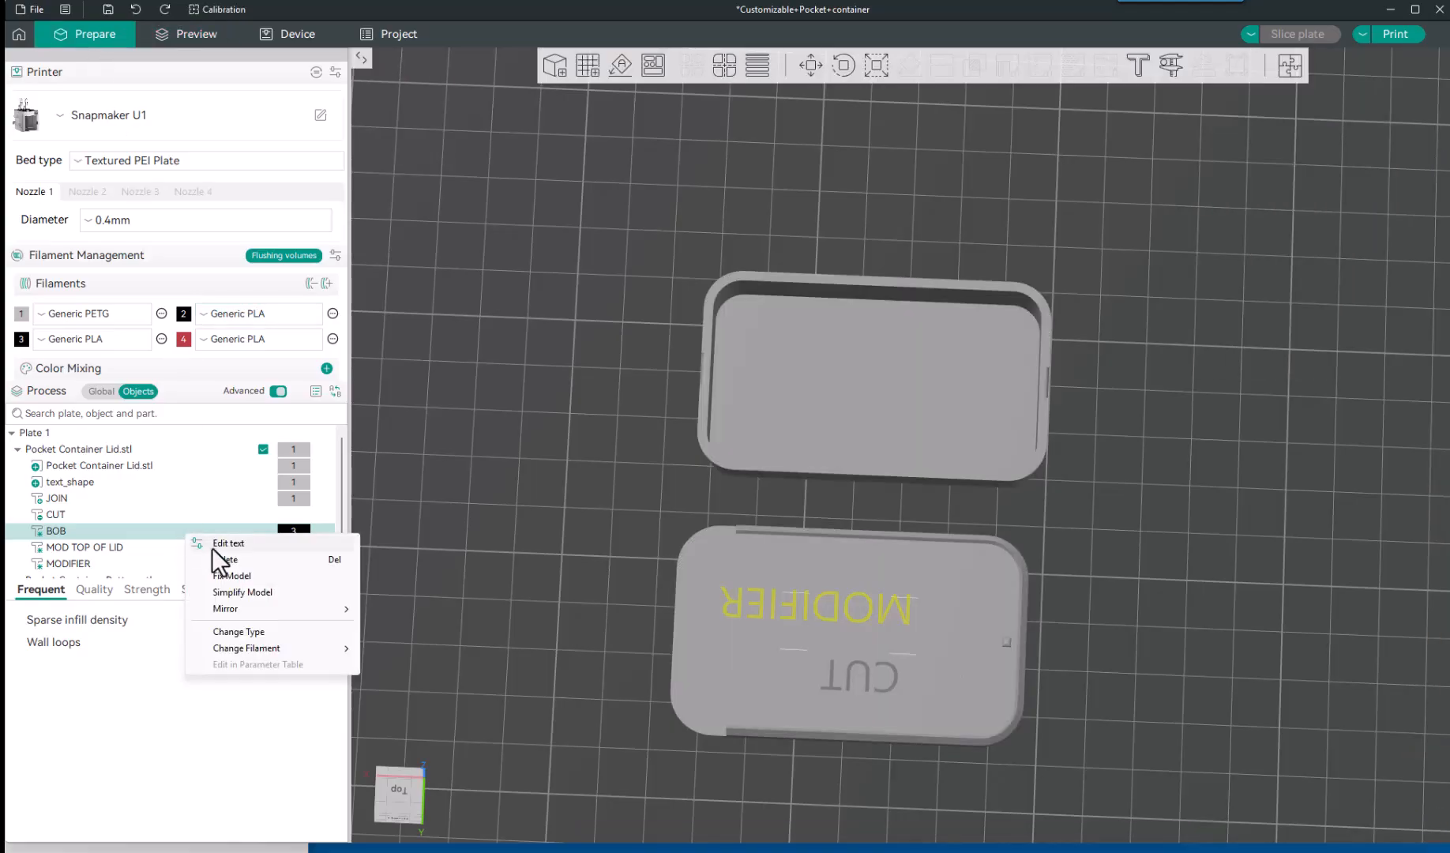
{"action": "key", "text": "Escape"}
{"action": "key", "text": "t"}
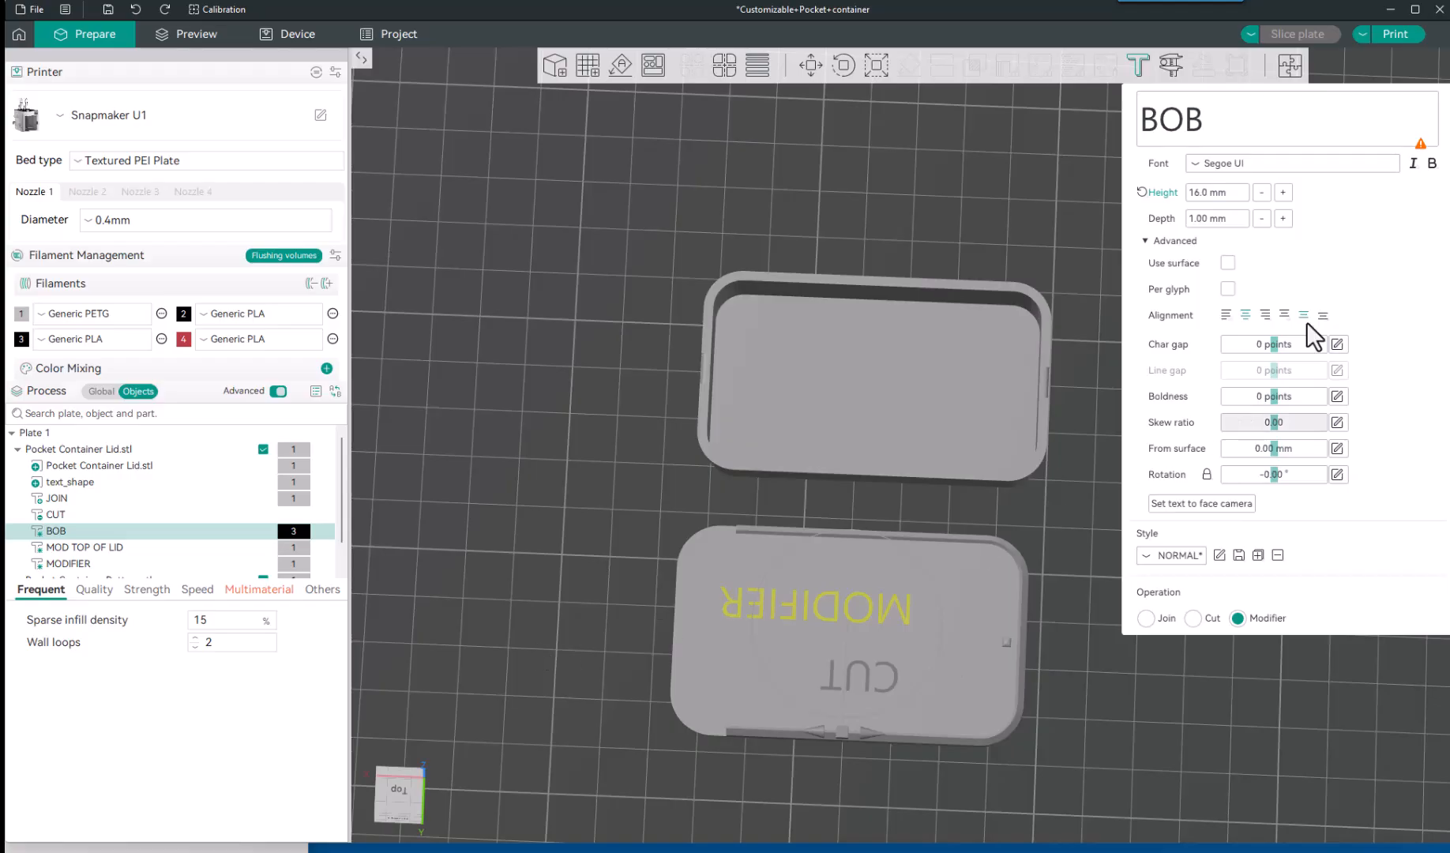
{"action": "left_click", "coordinate": [1261, 218]}
{"action": "left_click", "coordinate": [1261, 219]}
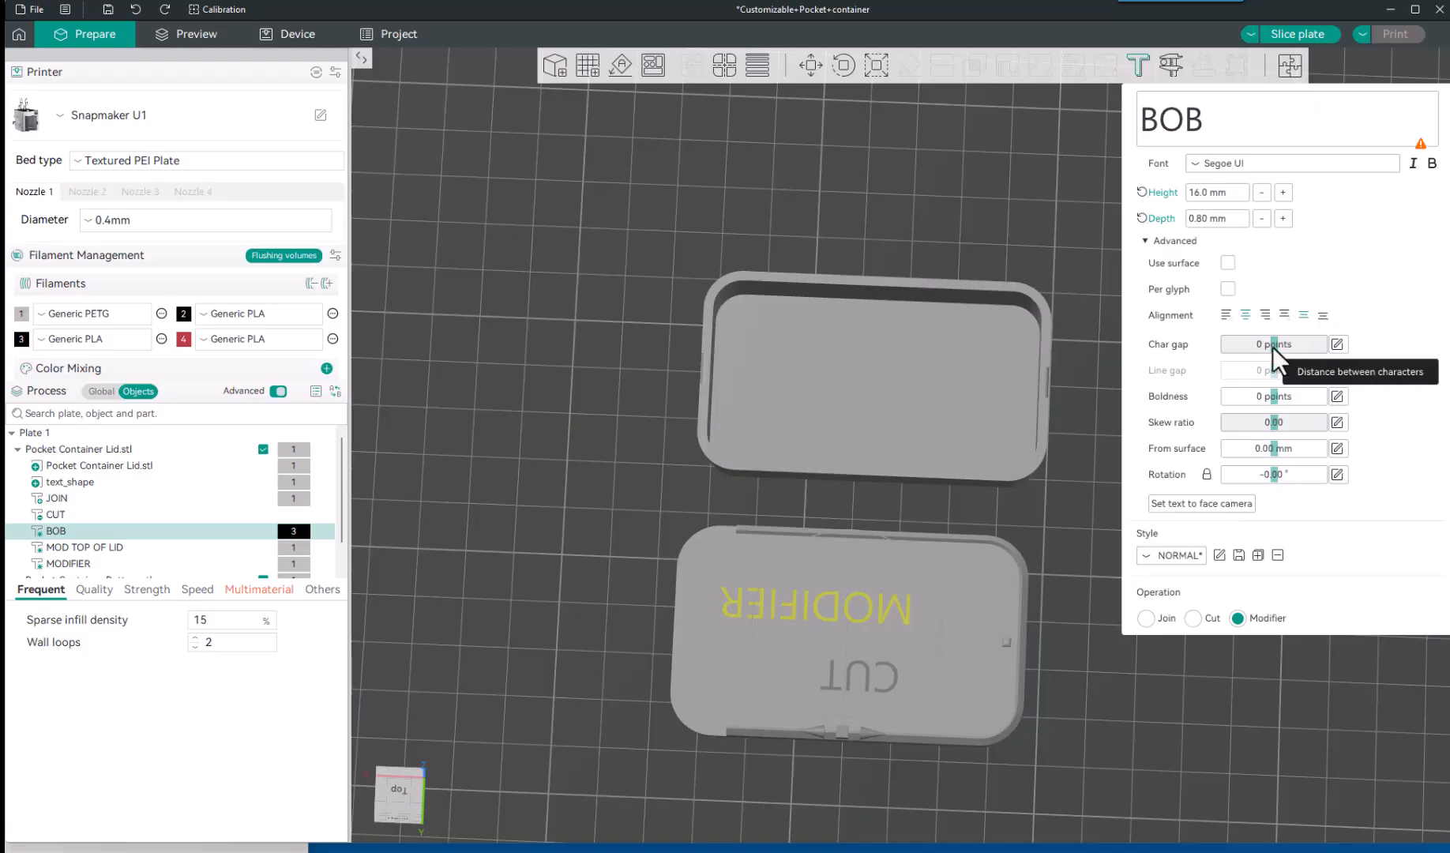
{"action": "left_click", "coordinate": [1072, 301]}
Slice the plate again and check both sides of the lid for the name text at its reduced depth.
{"action": "left_click", "coordinate": [188, 37]}
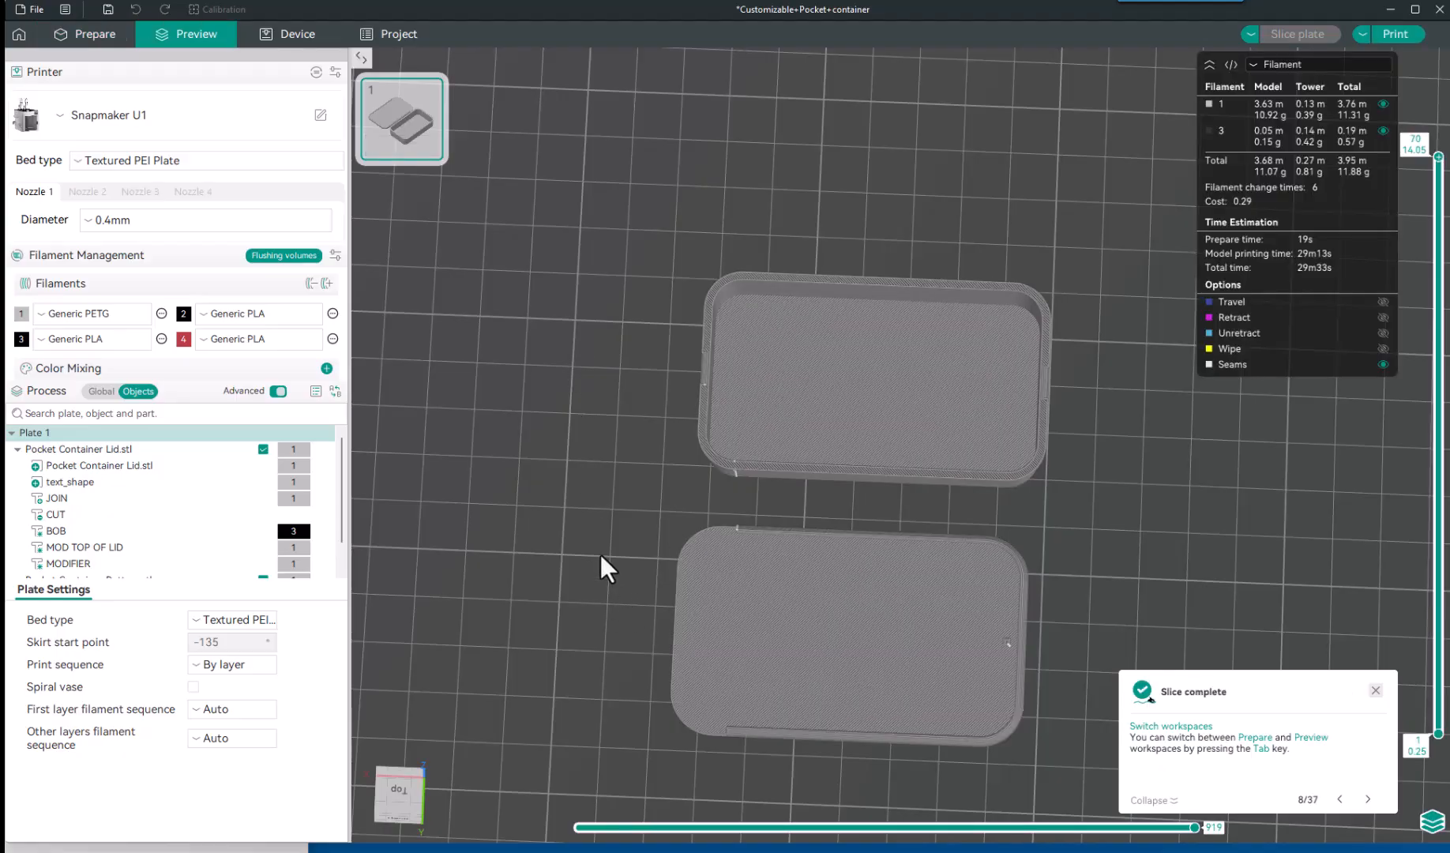
{"action": "key", "text": "2"}
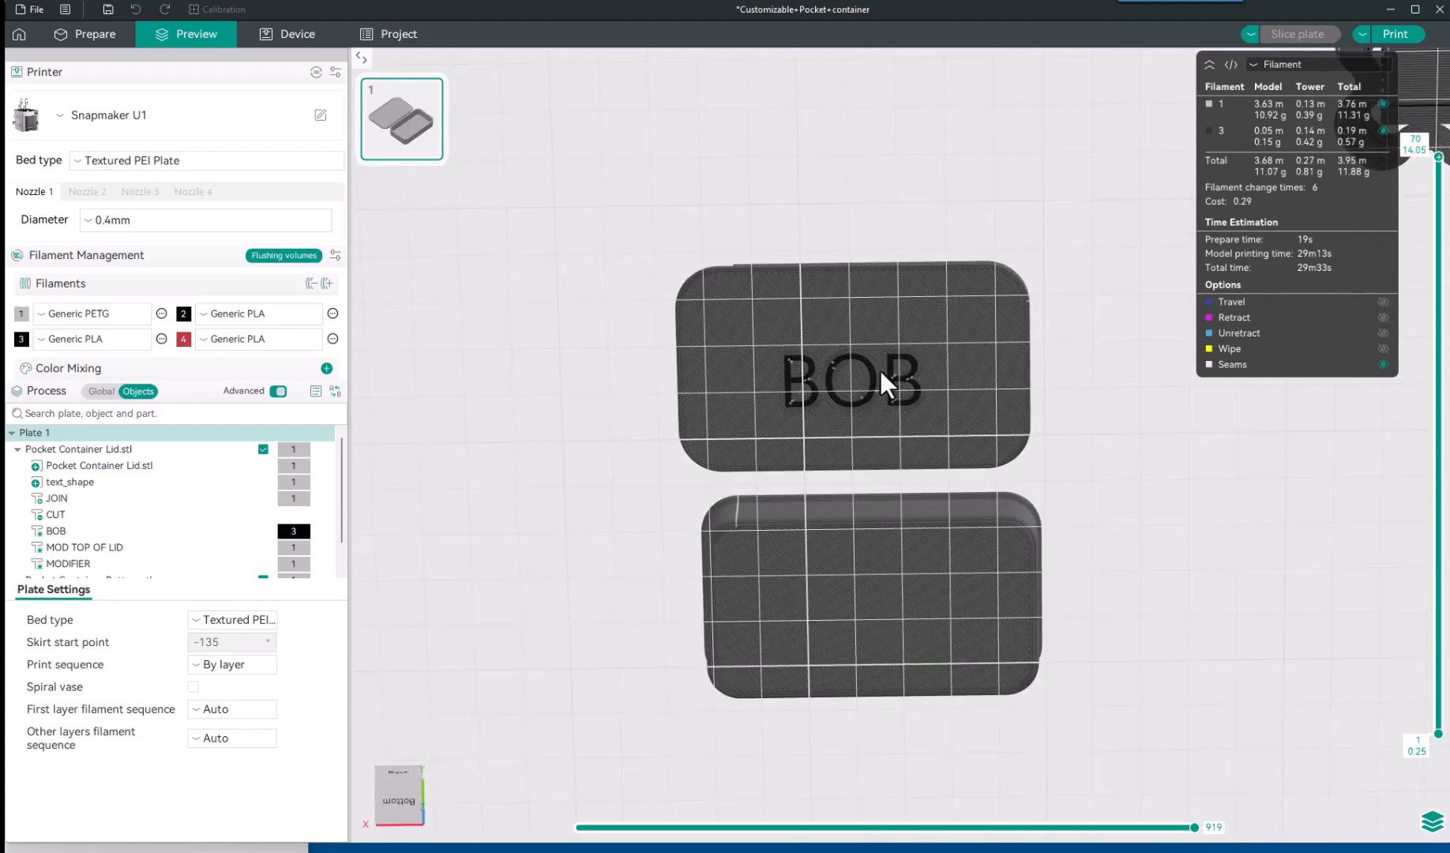
{"action": "key", "text": "1"}
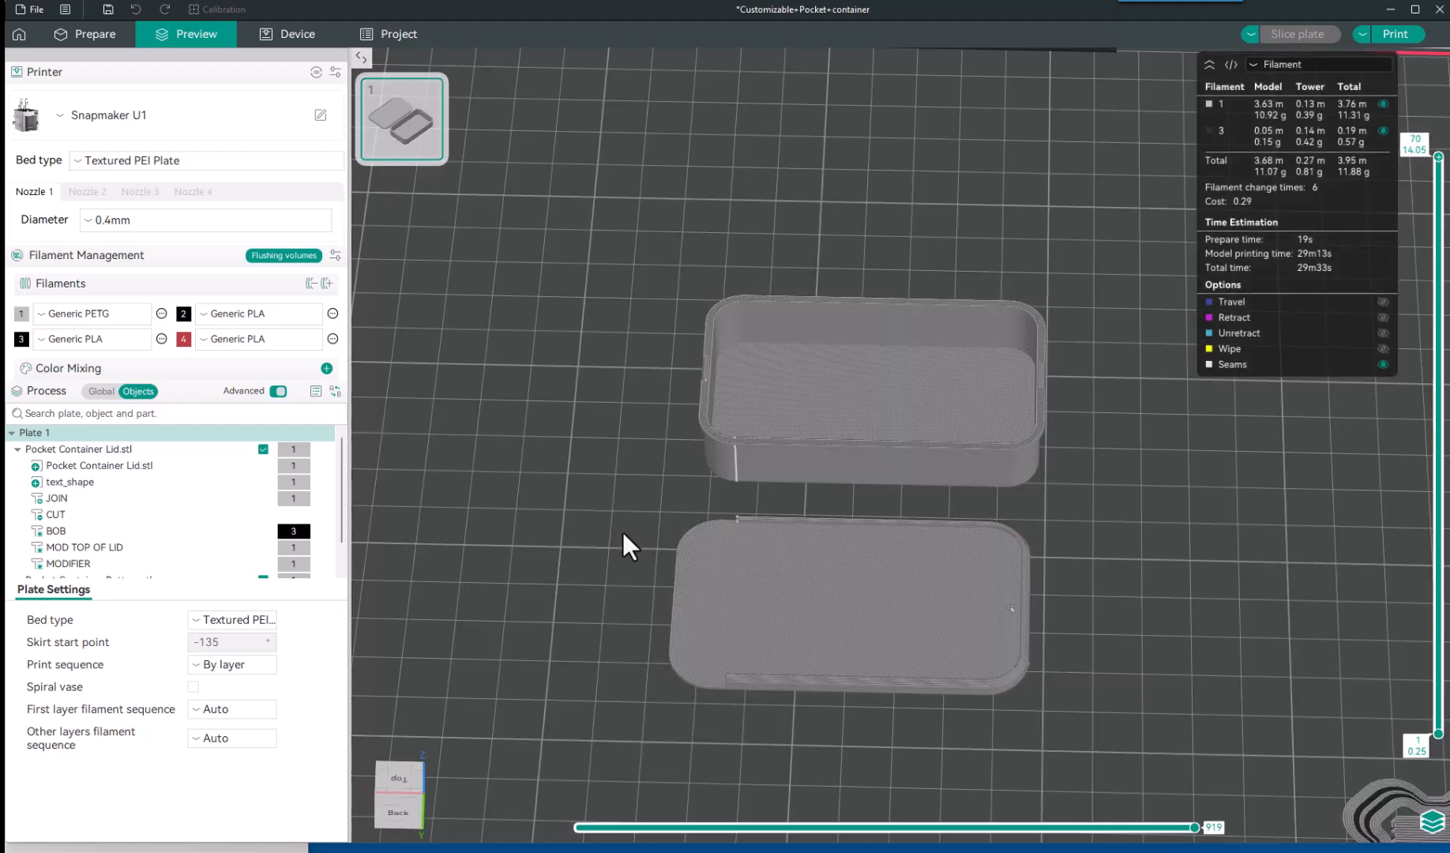
{"action": "left_click_drag", "start_coordinate": [826, 593], "coordinate": [845, 538]}
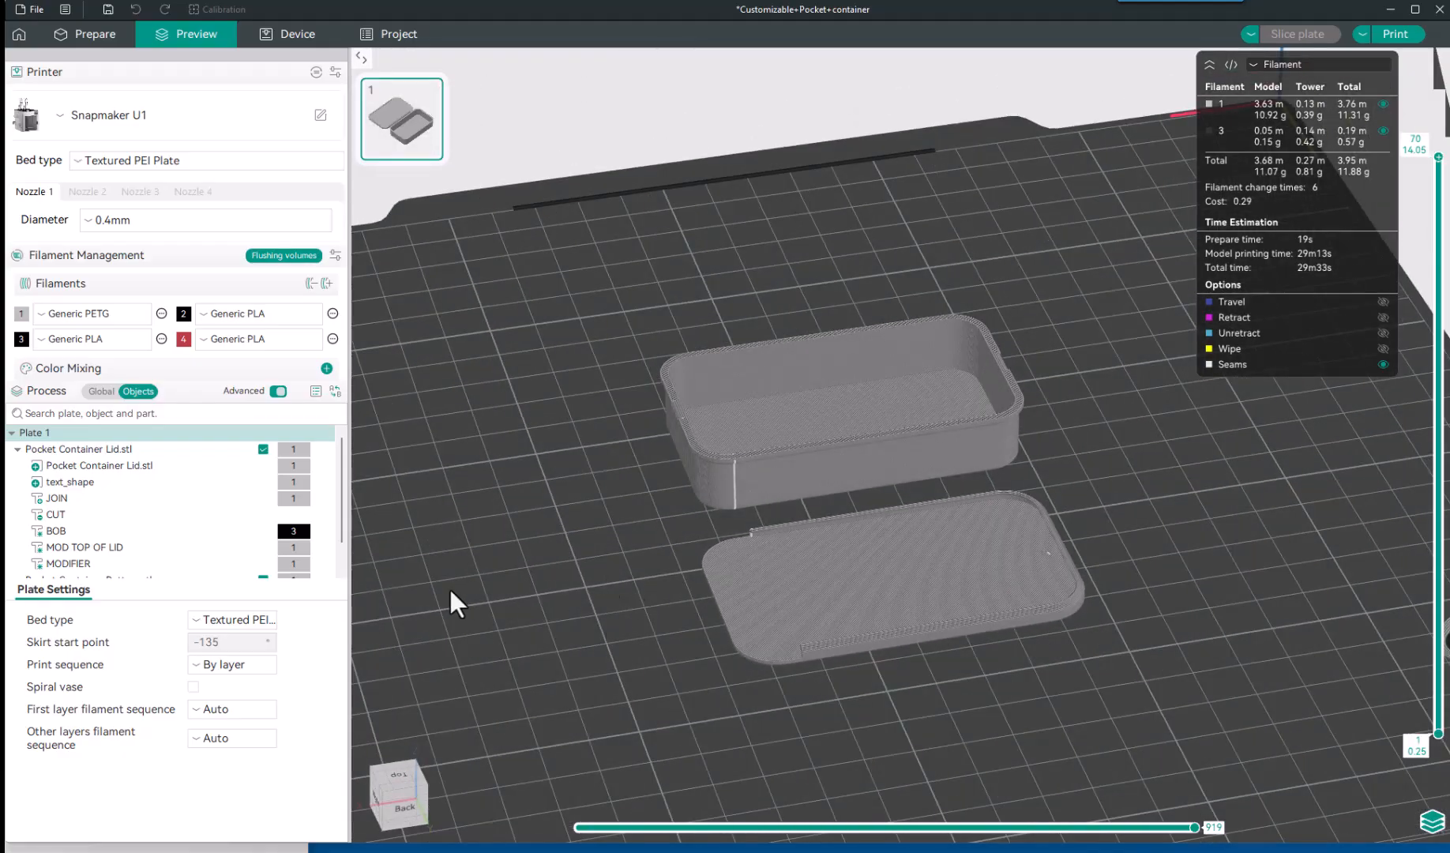
{"action": "scroll", "coordinate": [461, 478], "scroll_direction": "down", "scroll_amount": 3}
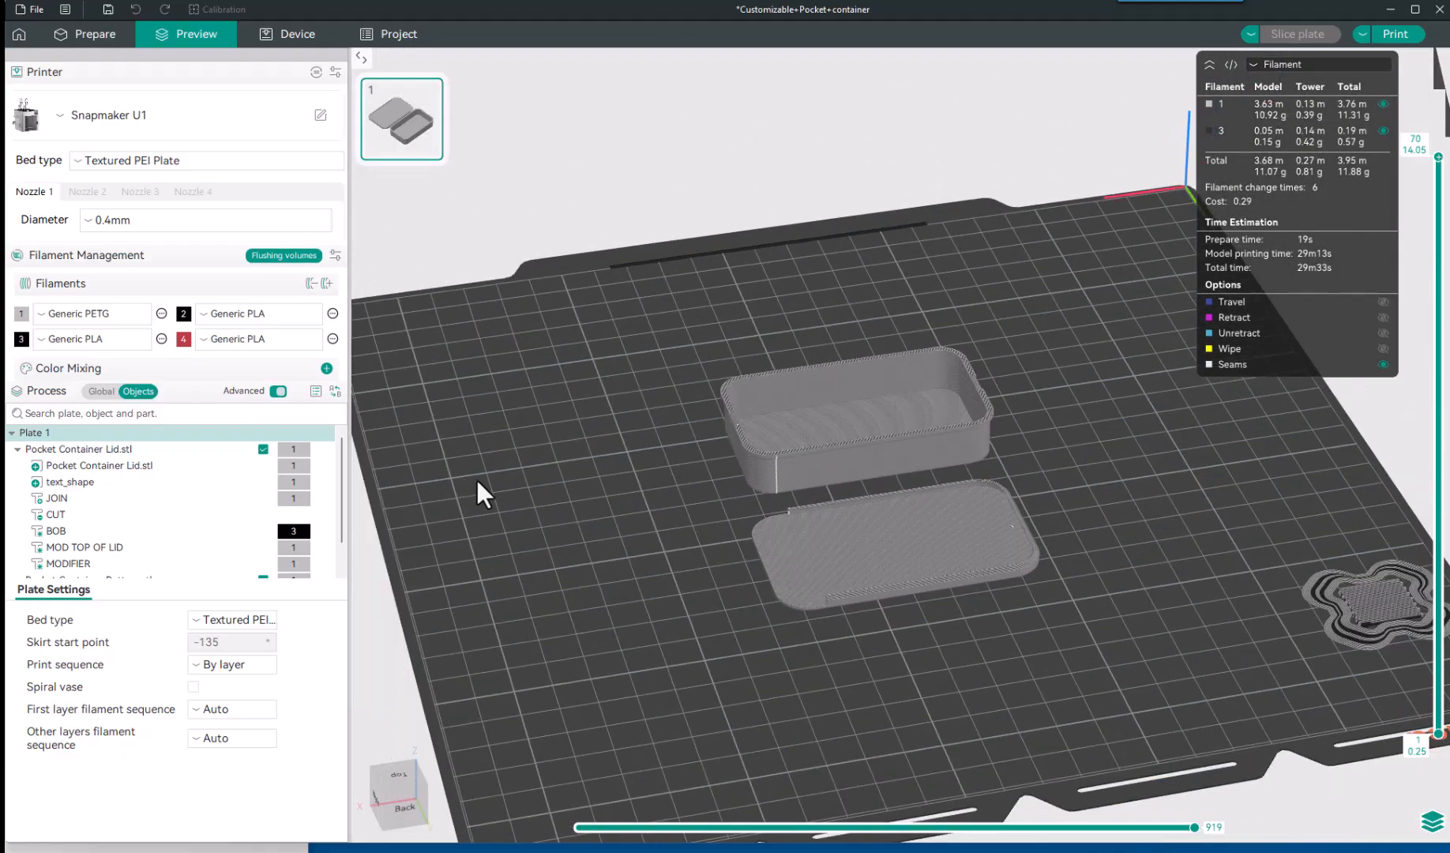
{"action": "scroll", "coordinate": [475, 477], "scroll_direction": "down", "scroll_amount": 3}
{"action": "scroll", "coordinate": [569, 537], "scroll_direction": "down", "scroll_amount": 1}
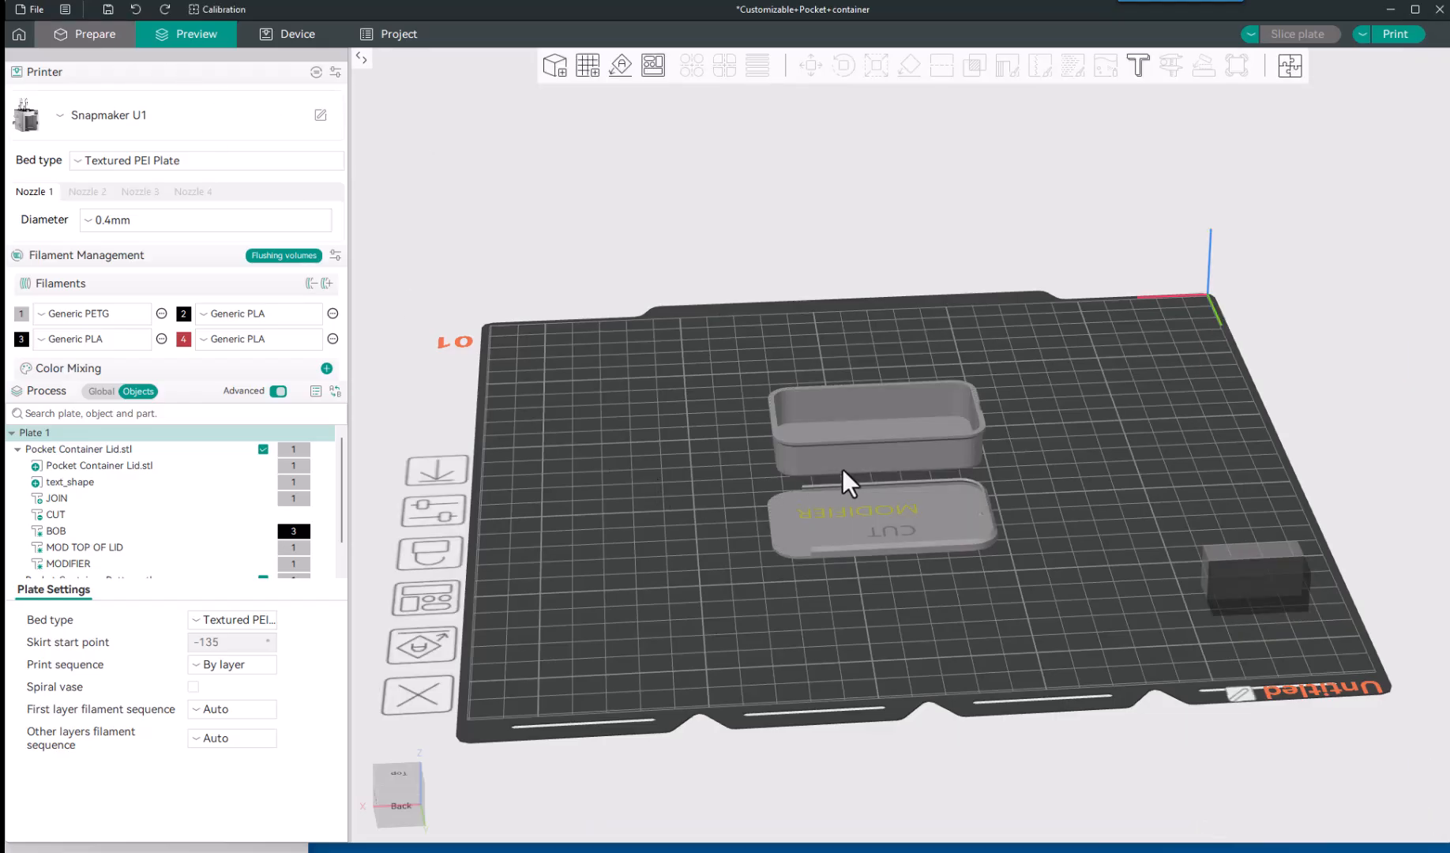
Return to the model, try stretching the container bottom along Z to about 44 mm tall, and undo the scaling.
{"action": "scroll", "coordinate": [843, 467], "scroll_direction": "up", "scroll_amount": 3}
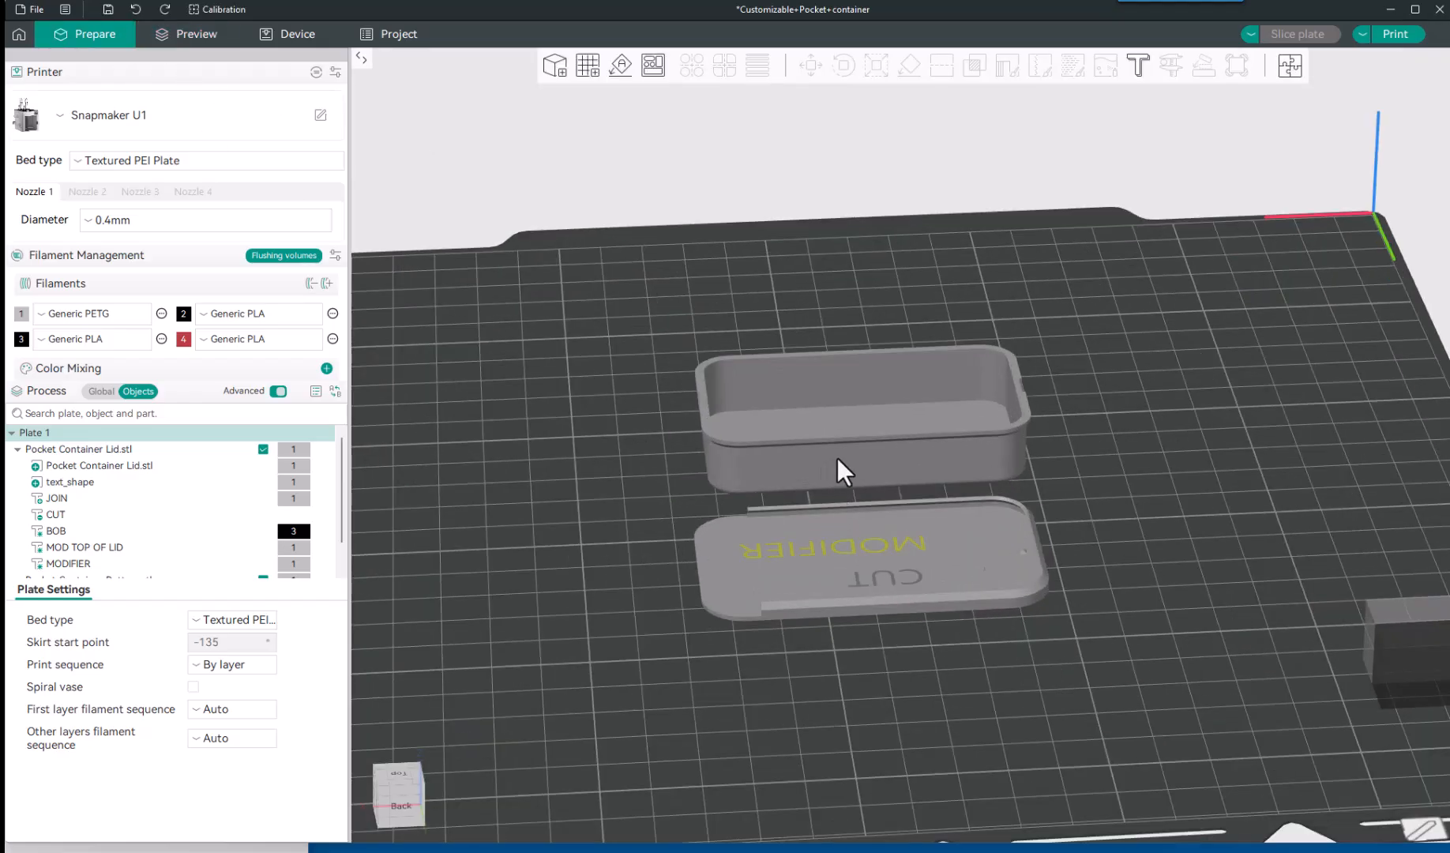
{"action": "left_click", "coordinate": [818, 522]}
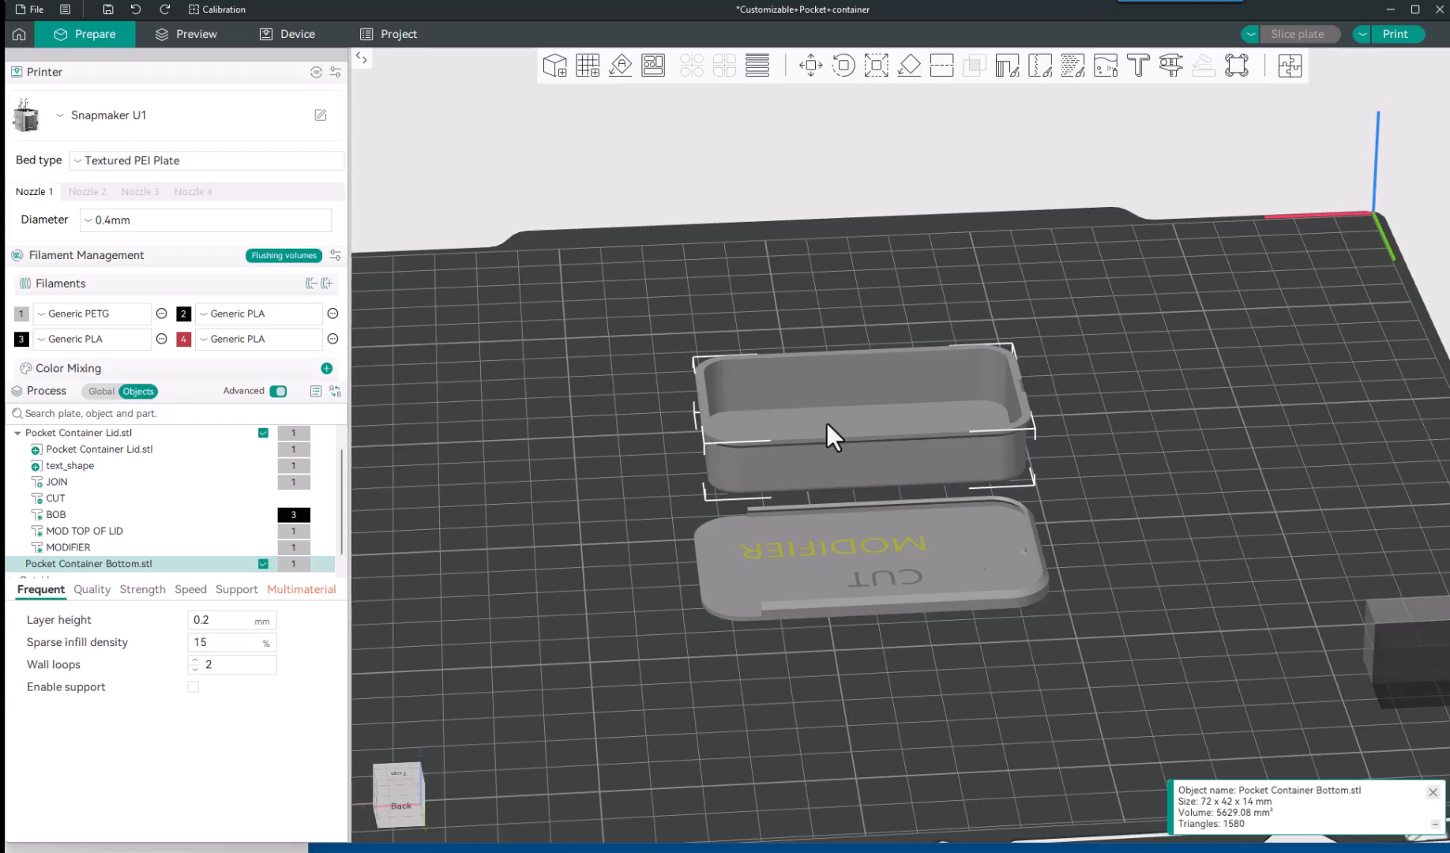
{"action": "left_click", "coordinate": [875, 65]}
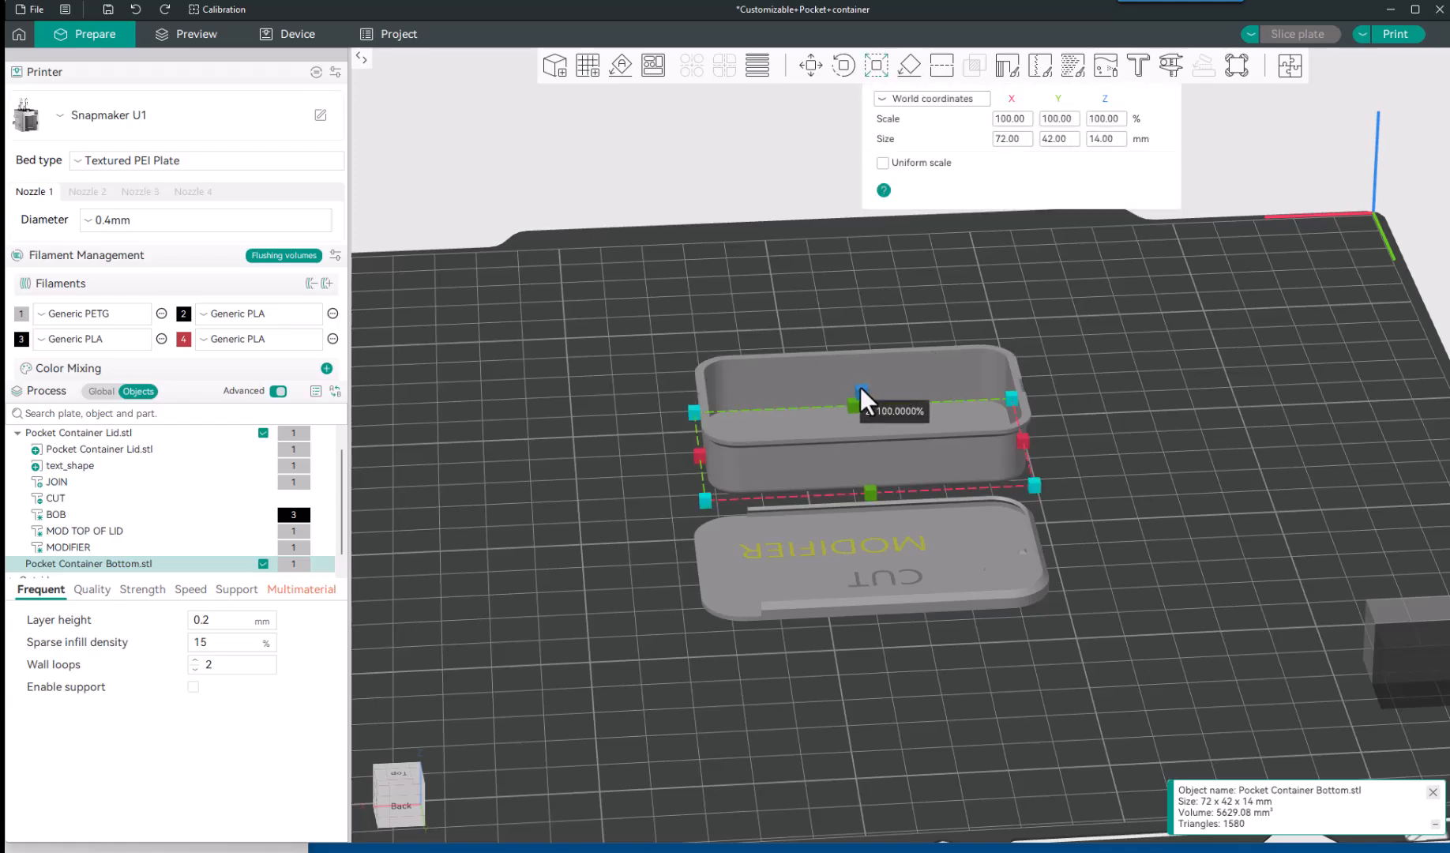
{"action": "left_click_drag", "start_coordinate": [861, 390], "coordinate": [867, 272]}
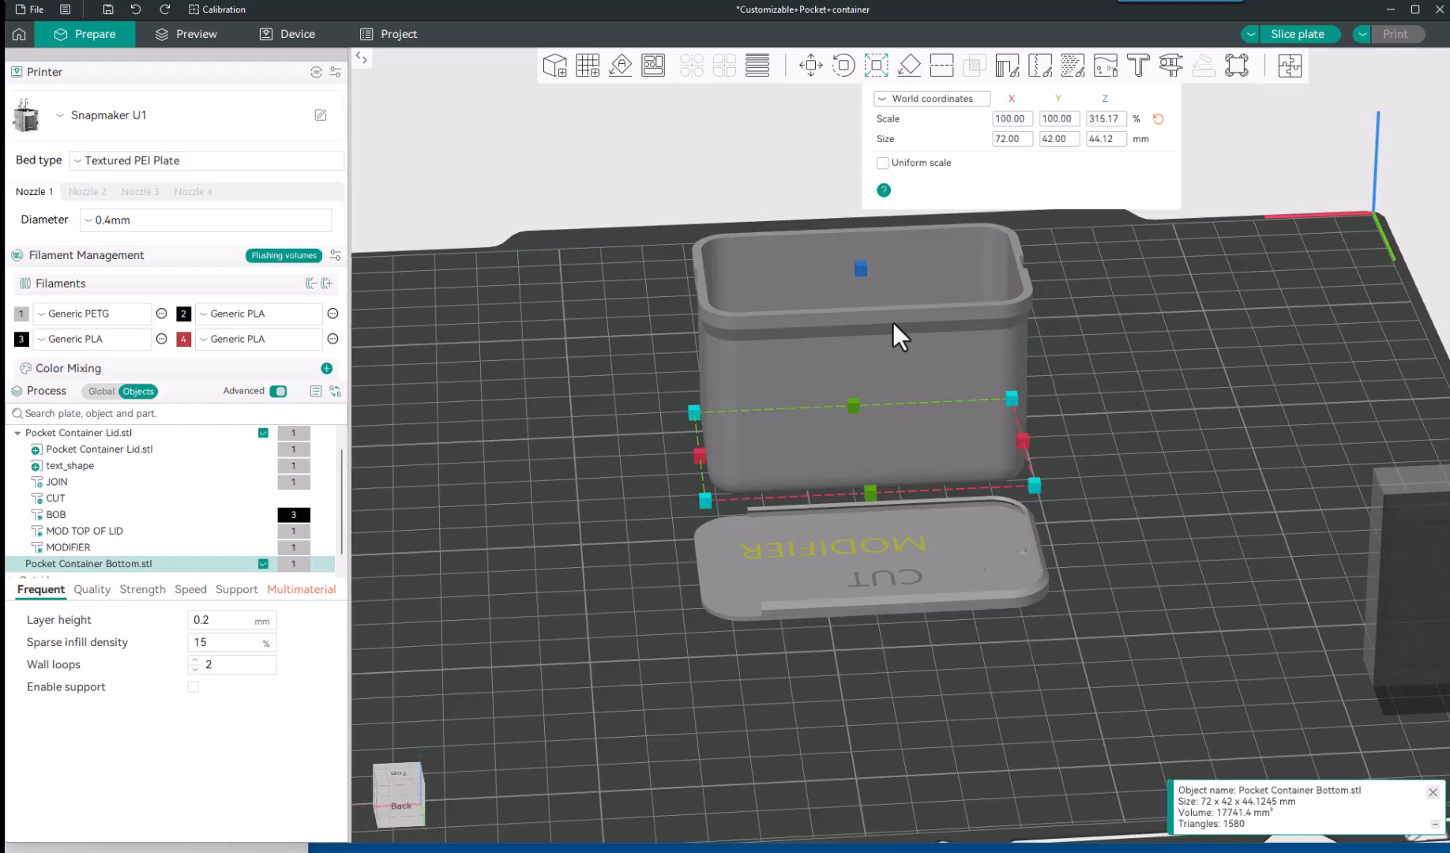
{"action": "left_click", "coordinate": [1113, 328]}
{"action": "key", "text": "ctrl+z"}
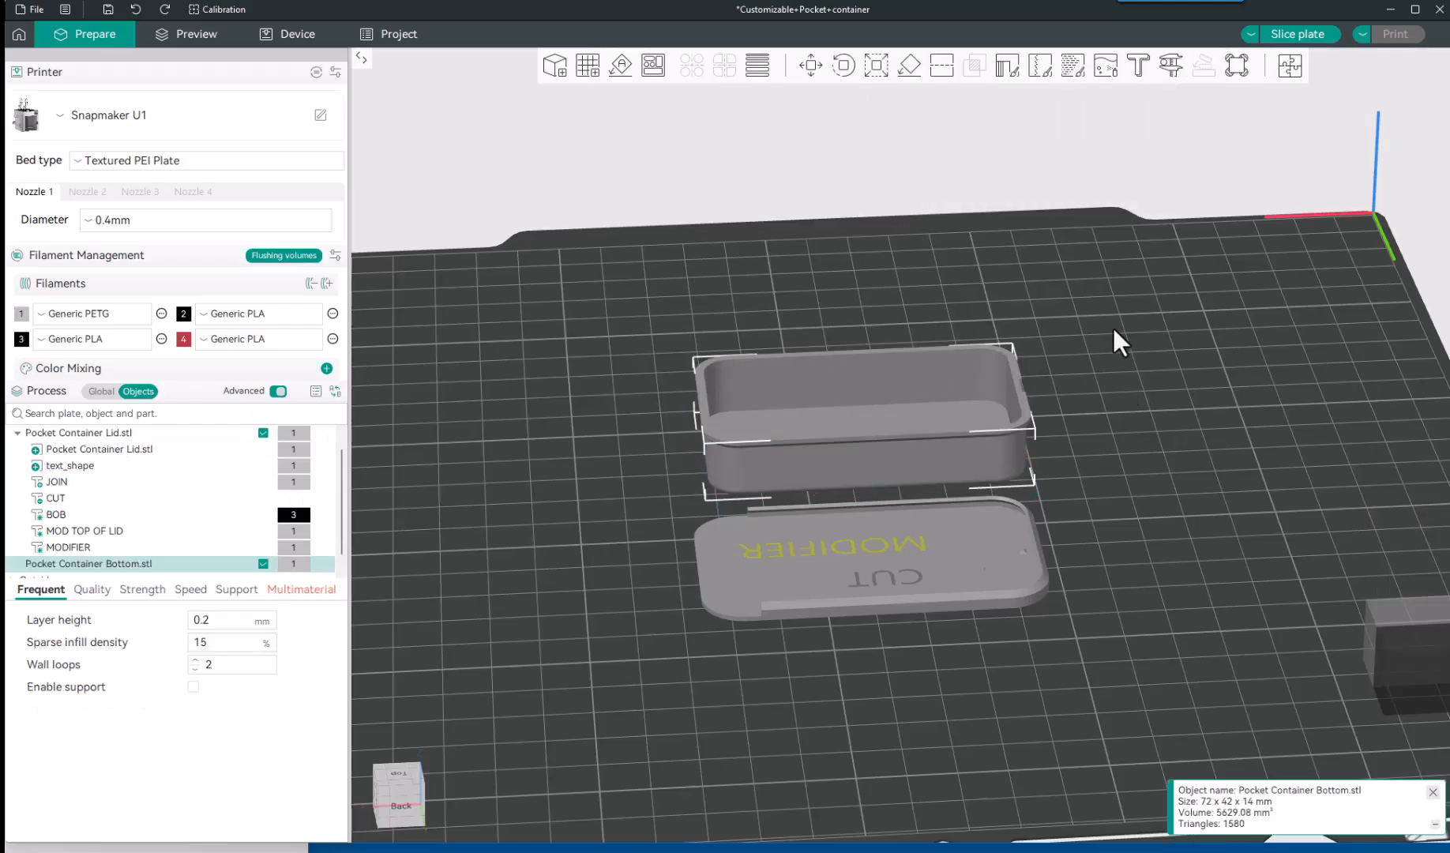